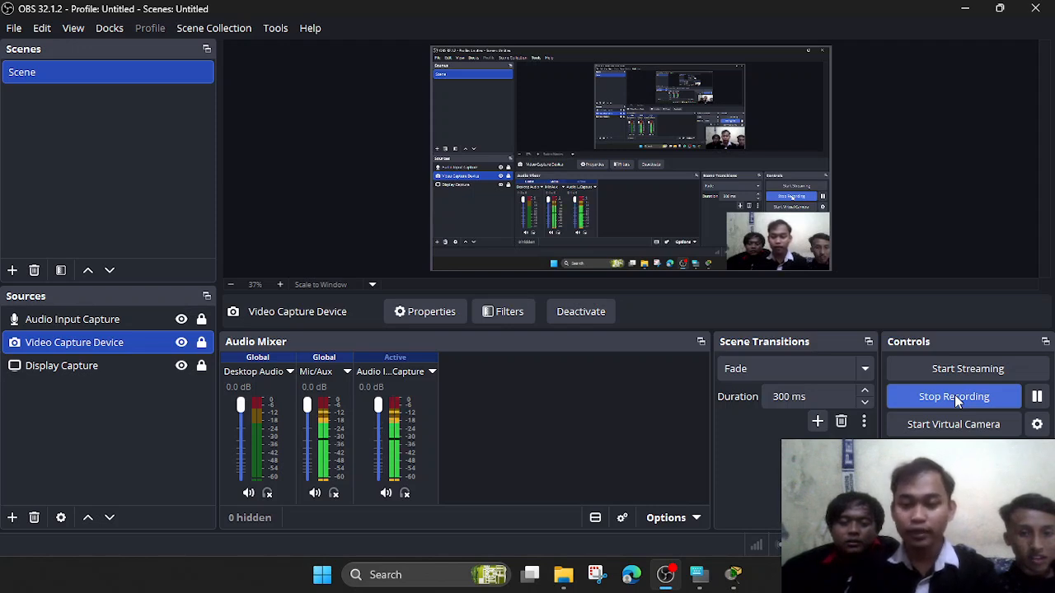
Switch to Cisco Packet Tracer and place a PT-Switch in the left half of the empty logical workspace.
{"action": "mouse_move", "coordinate": [734, 573]}
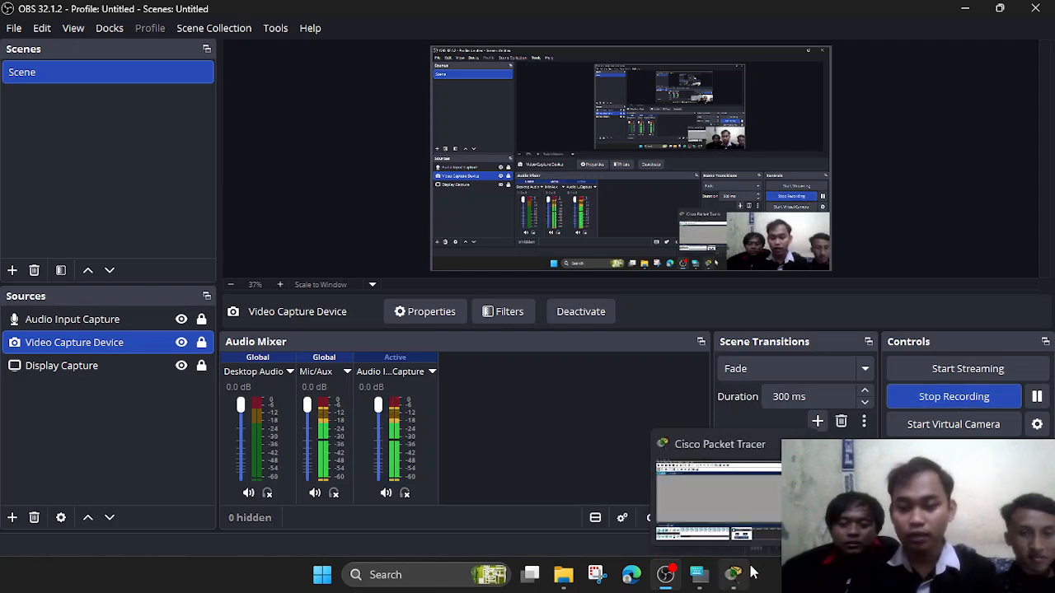
{"action": "left_click", "coordinate": [732, 577]}
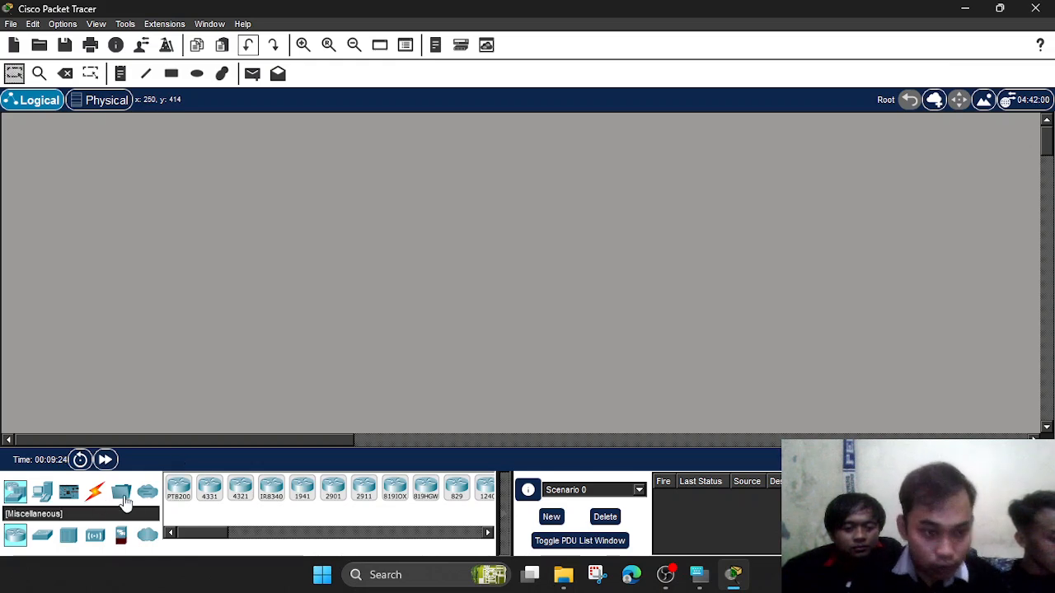
{"action": "left_click", "coordinate": [42, 536]}
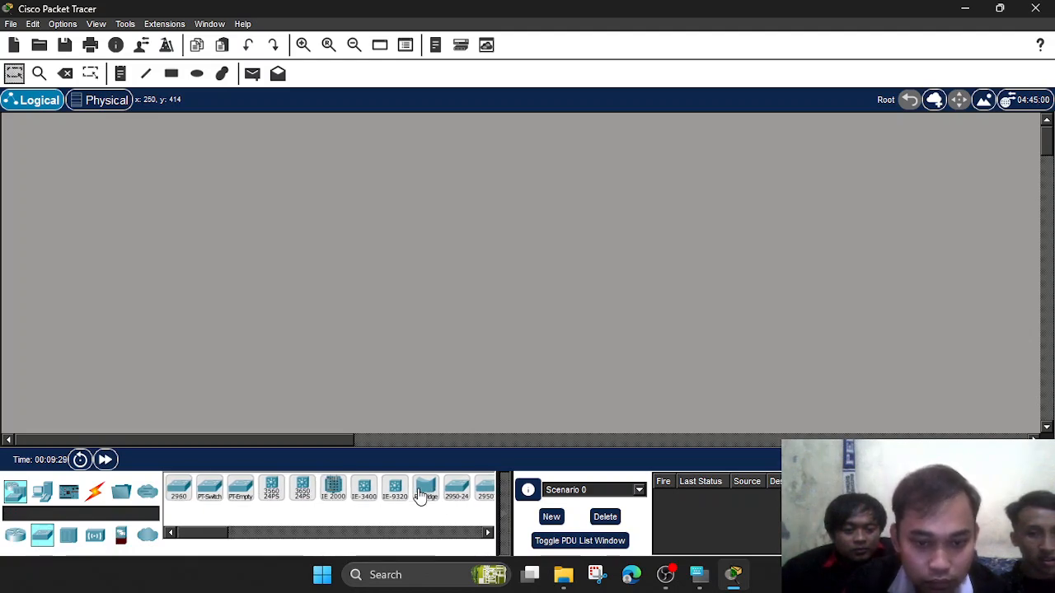
{"action": "left_click", "coordinate": [211, 495]}
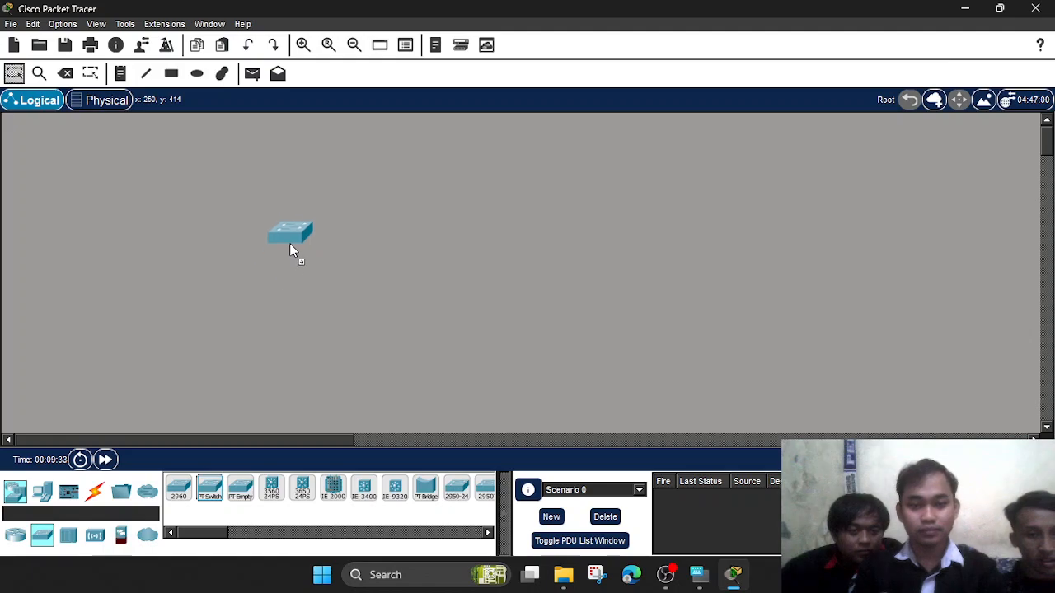
{"action": "left_click", "coordinate": [290, 245]}
{"action": "left_click", "coordinate": [289, 244]}
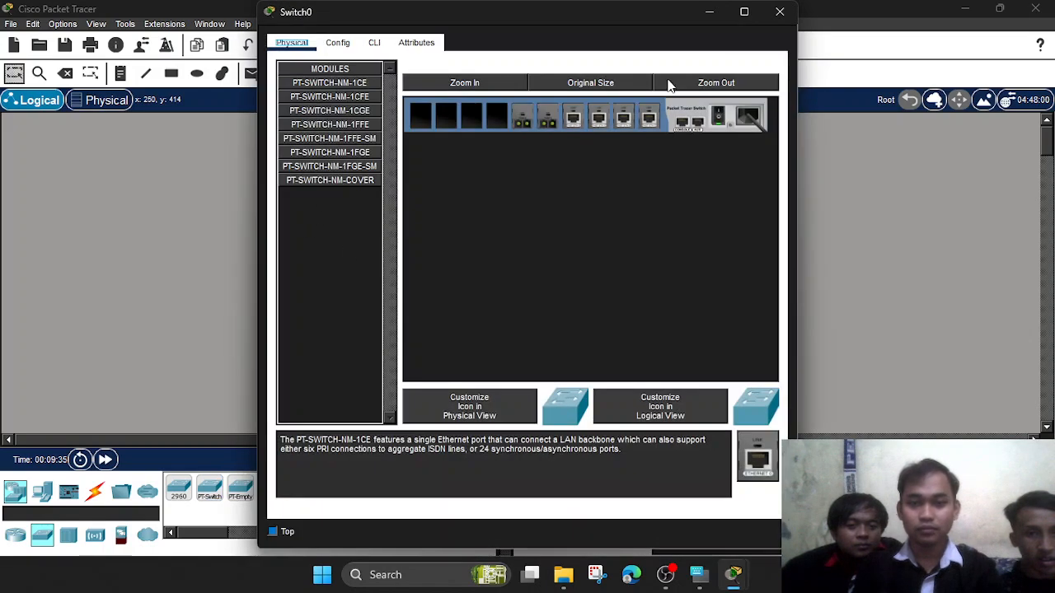
{"action": "left_click", "coordinate": [782, 13]}
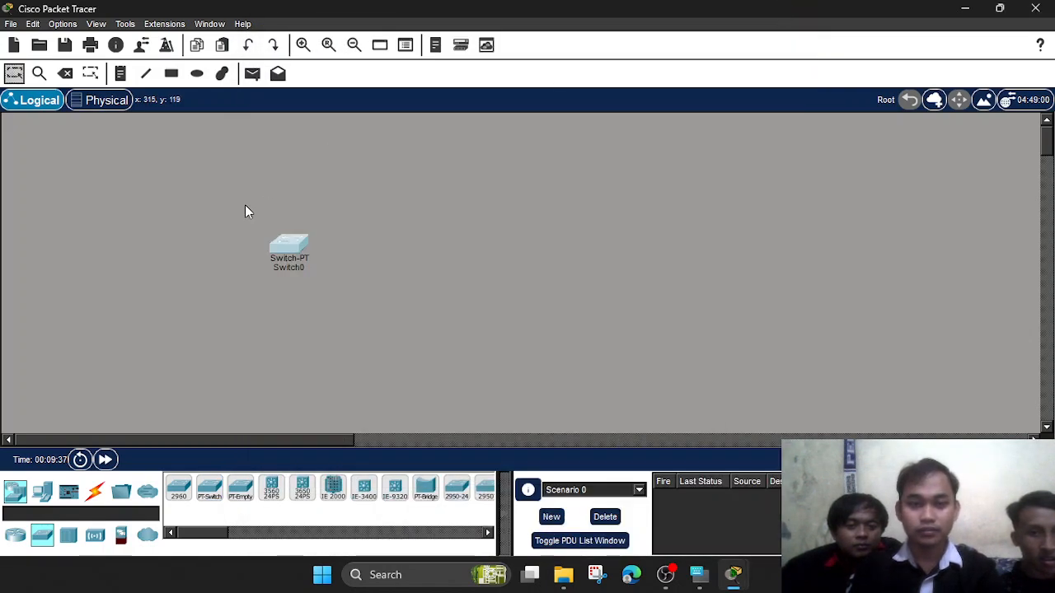
Duplicate the switch twice and place both copies in a row to its right.
{"action": "left_click_drag", "start_coordinate": [245, 204], "coordinate": [340, 282]}
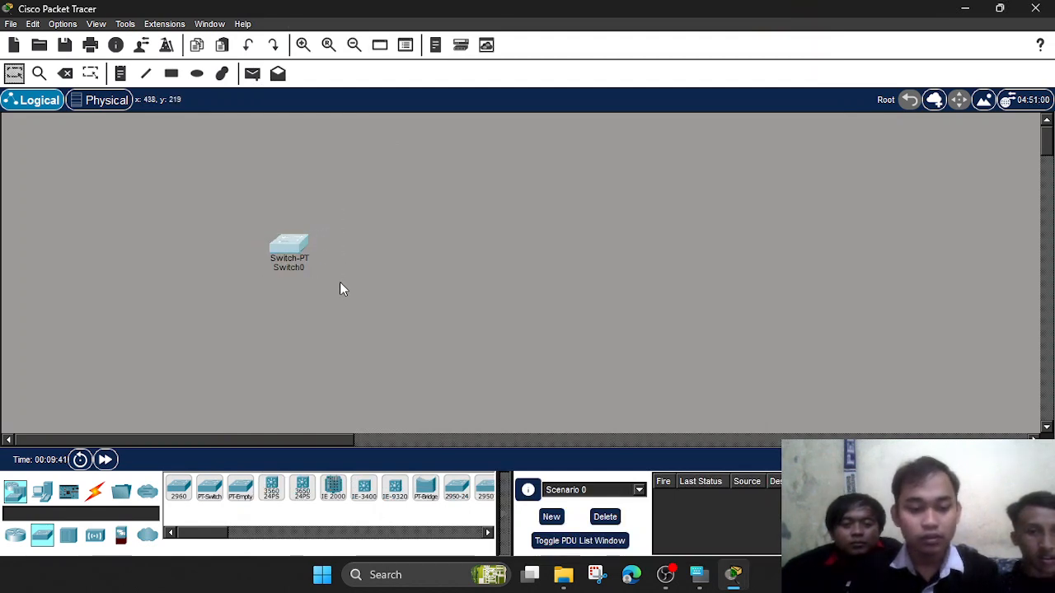
{"action": "left_click", "coordinate": [437, 231]}
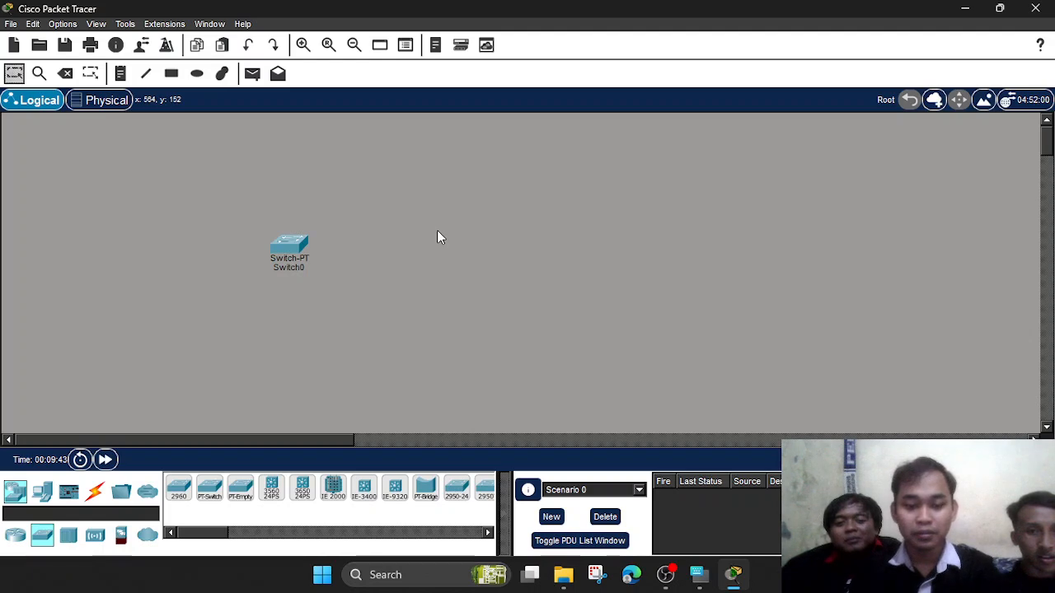
{"action": "key", "text": "ctrl+v"}
{"action": "left_click_drag", "start_coordinate": [280, 216], "coordinate": [475, 250]}
{"action": "left_click", "coordinate": [618, 264]}
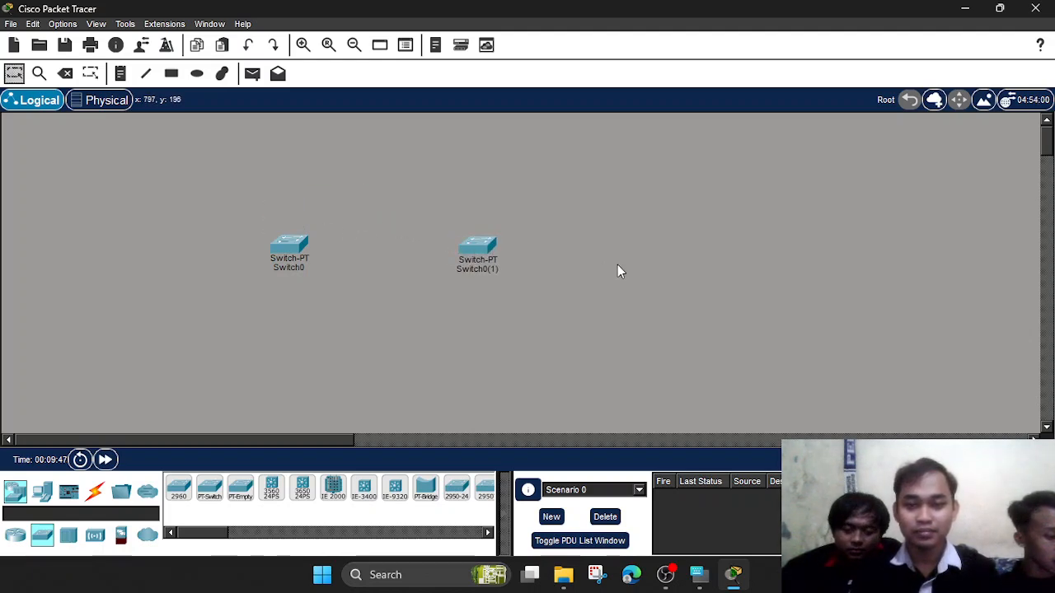
{"action": "key", "text": "ctrl+v"}
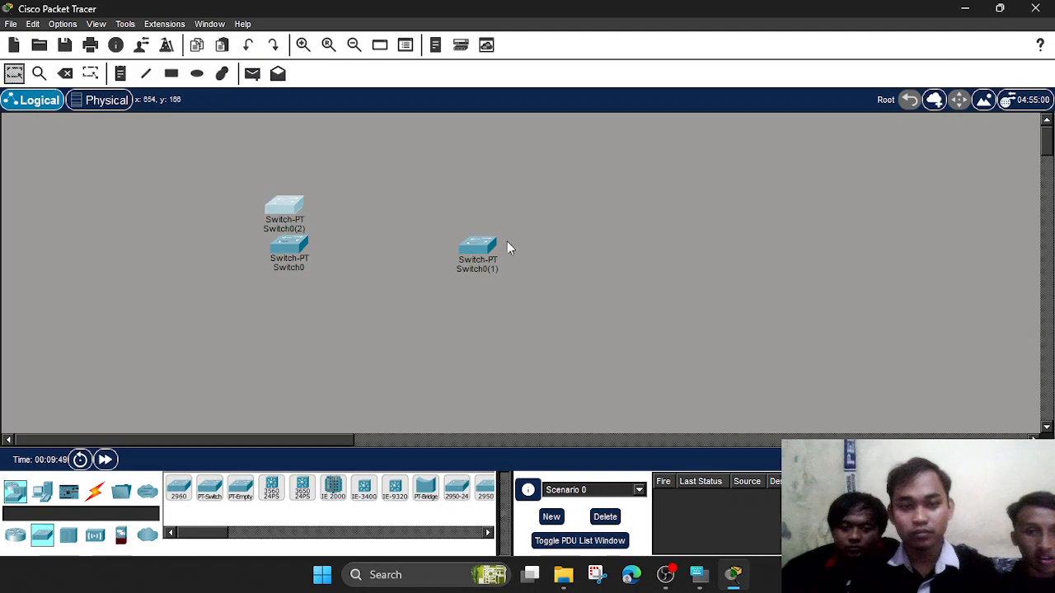
{"action": "left_click_drag", "start_coordinate": [293, 210], "coordinate": [771, 256]}
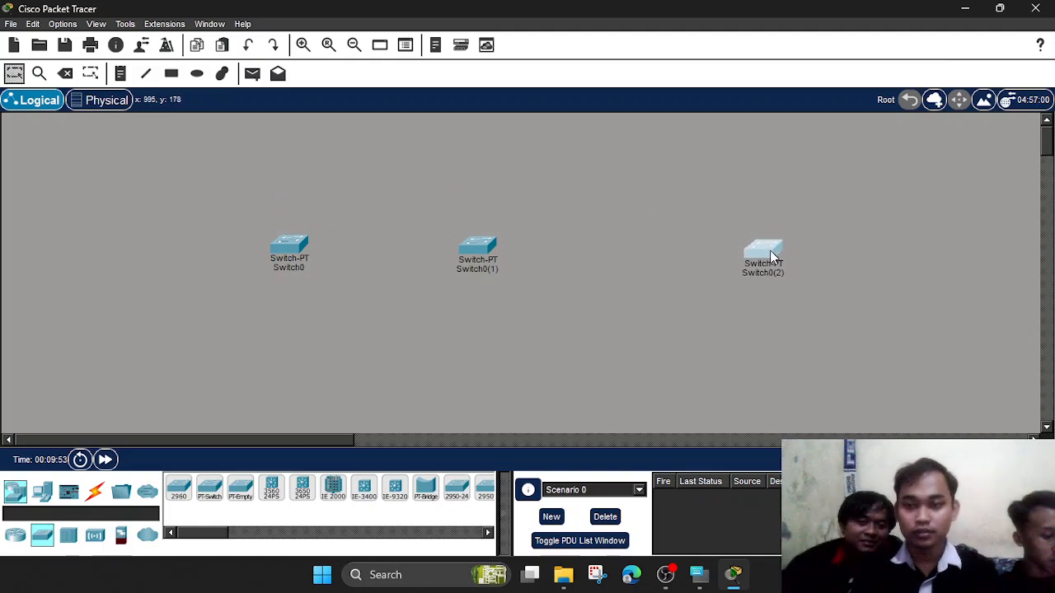
{"action": "left_click", "coordinate": [699, 266]}
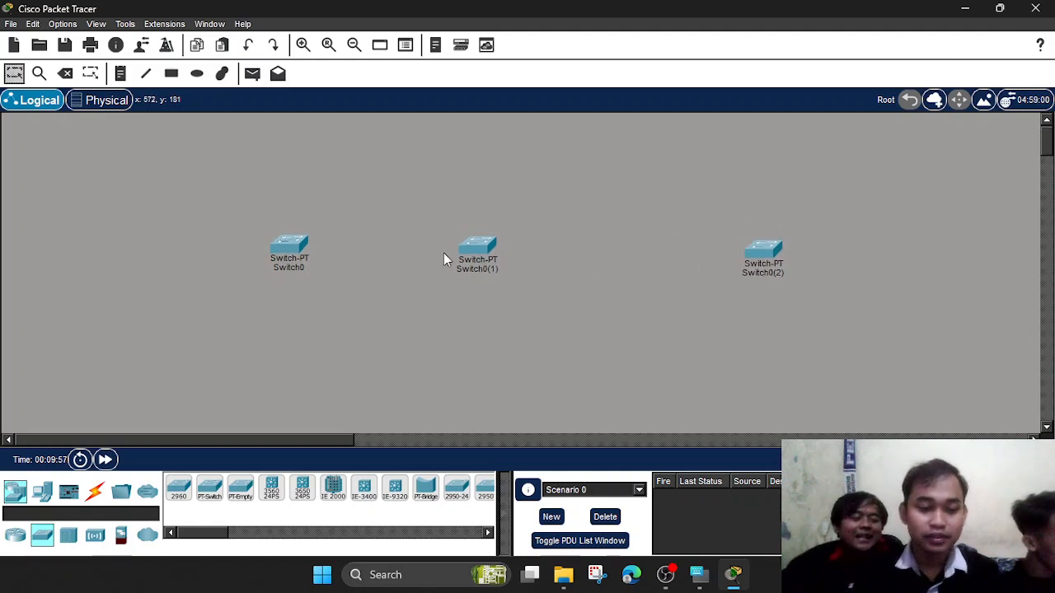
Add a fourth switch copy at the right end of the row and space the third and fourth switches evenly.
{"action": "key", "text": "ctrl+v"}
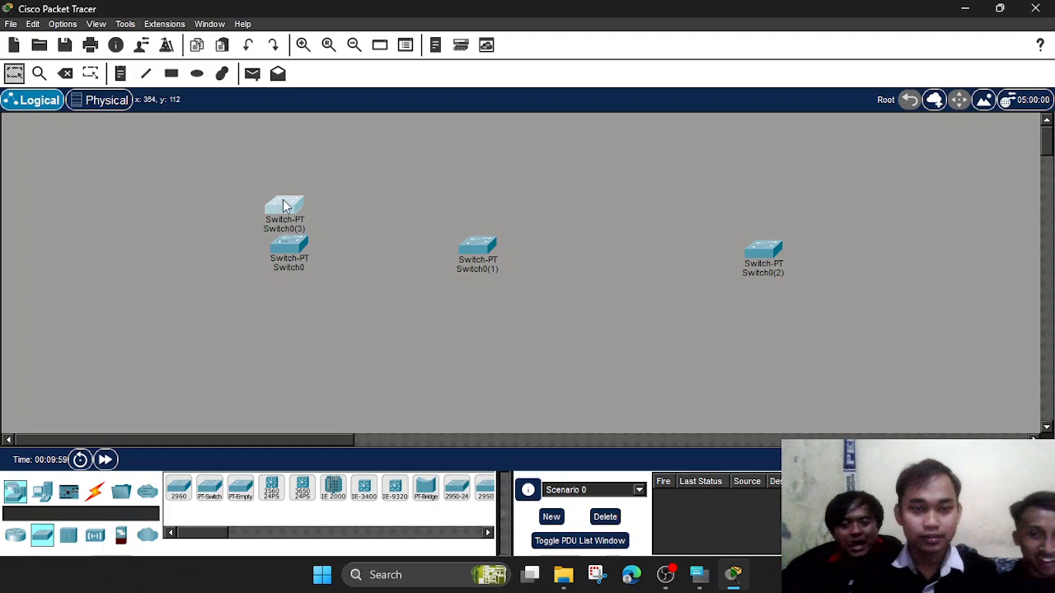
{"action": "left_click_drag", "start_coordinate": [285, 207], "coordinate": [912, 248]}
{"action": "left_click_drag", "start_coordinate": [775, 251], "coordinate": [681, 252]}
{"action": "left_click_drag", "start_coordinate": [896, 249], "coordinate": [855, 260]}
{"action": "left_click", "coordinate": [736, 328]}
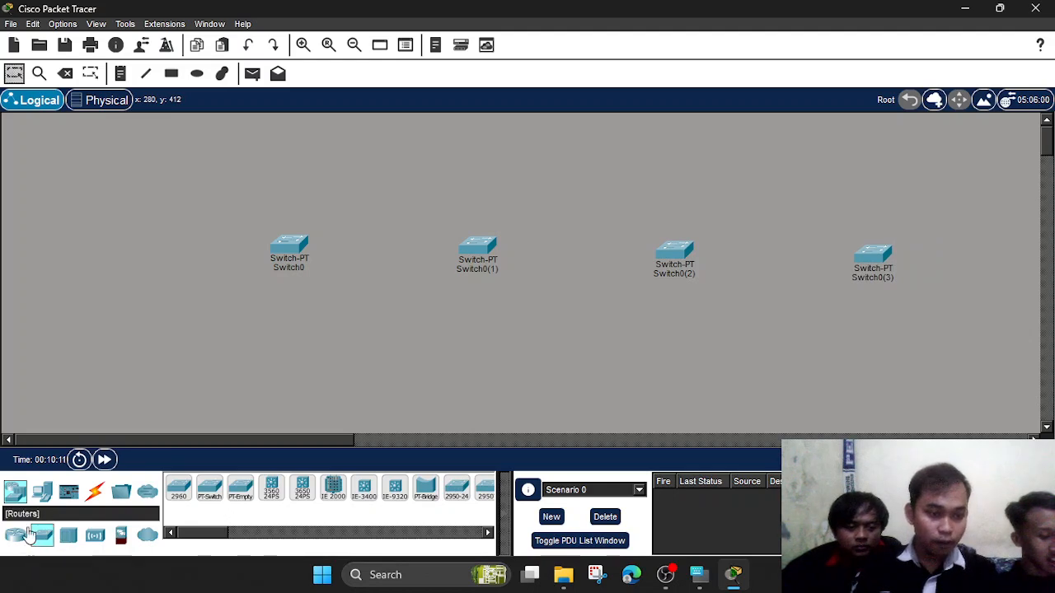
Place a server below and to the left of the first switch.
{"action": "left_click", "coordinate": [39, 497]}
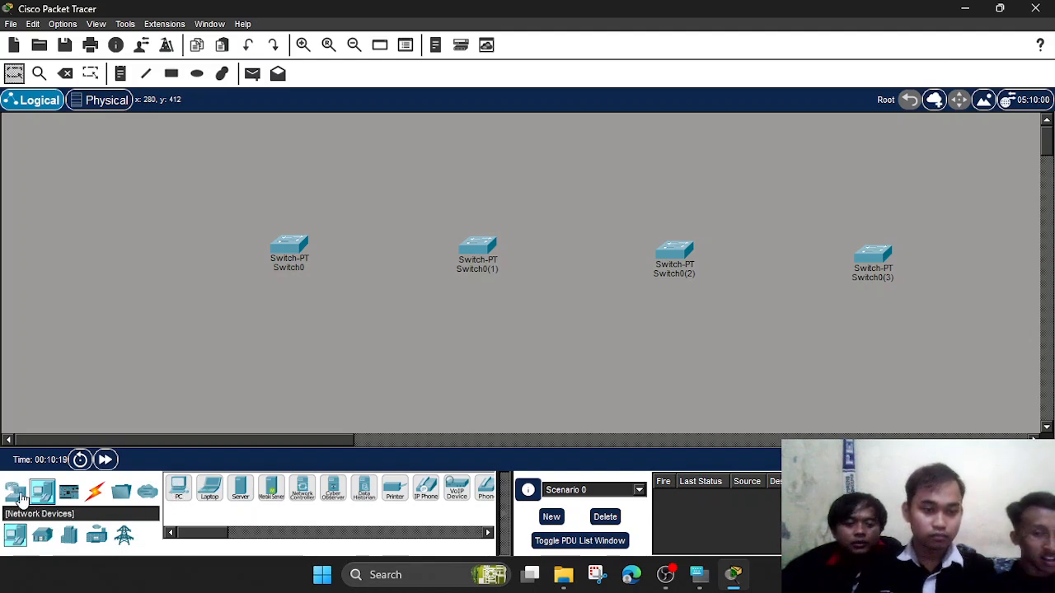
{"action": "left_click", "coordinate": [18, 495]}
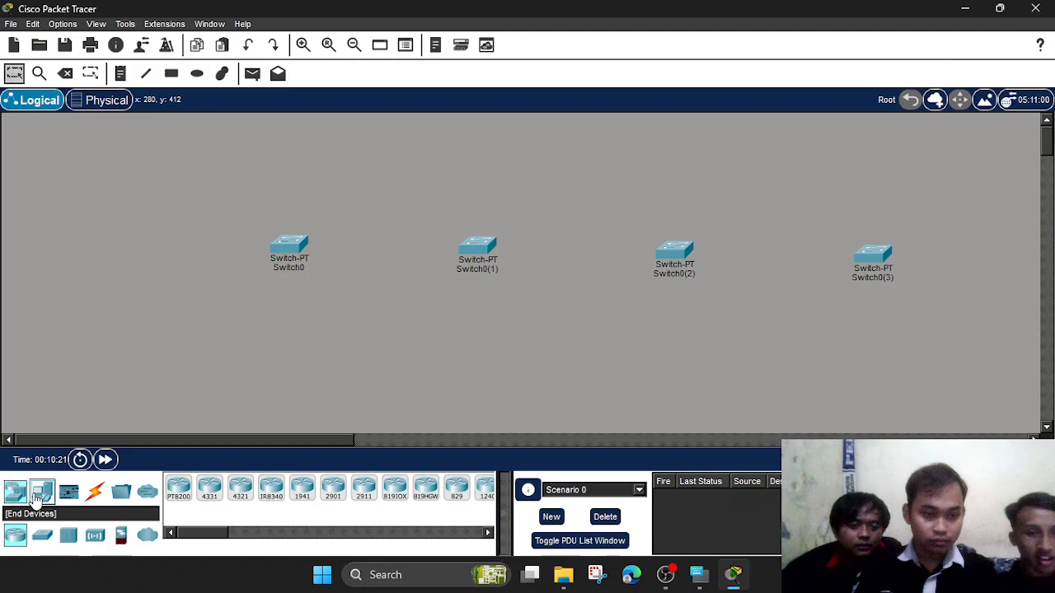
{"action": "left_click", "coordinate": [36, 499]}
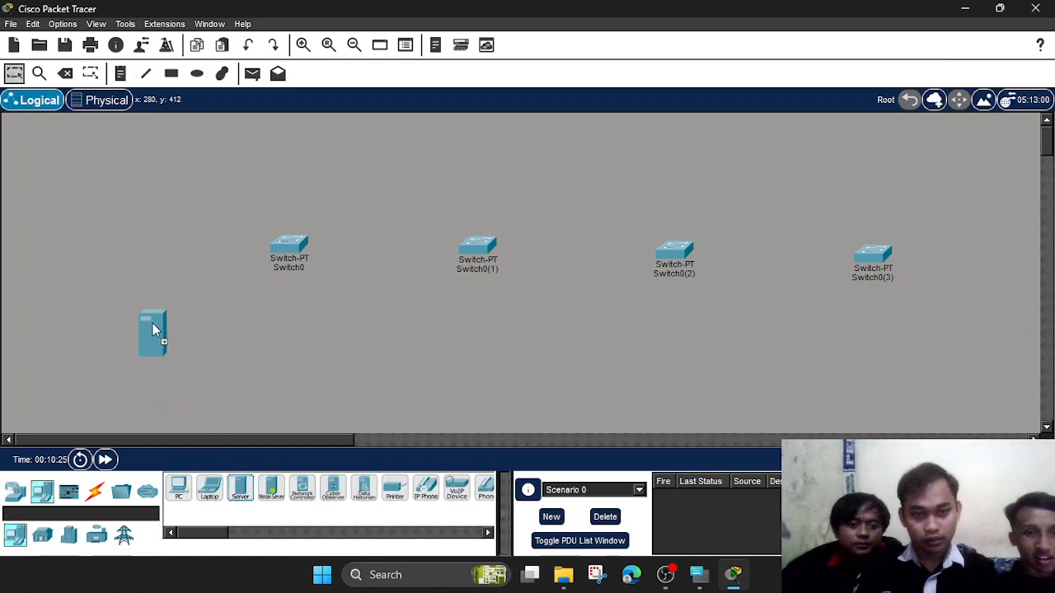
{"action": "left_click", "coordinate": [161, 331]}
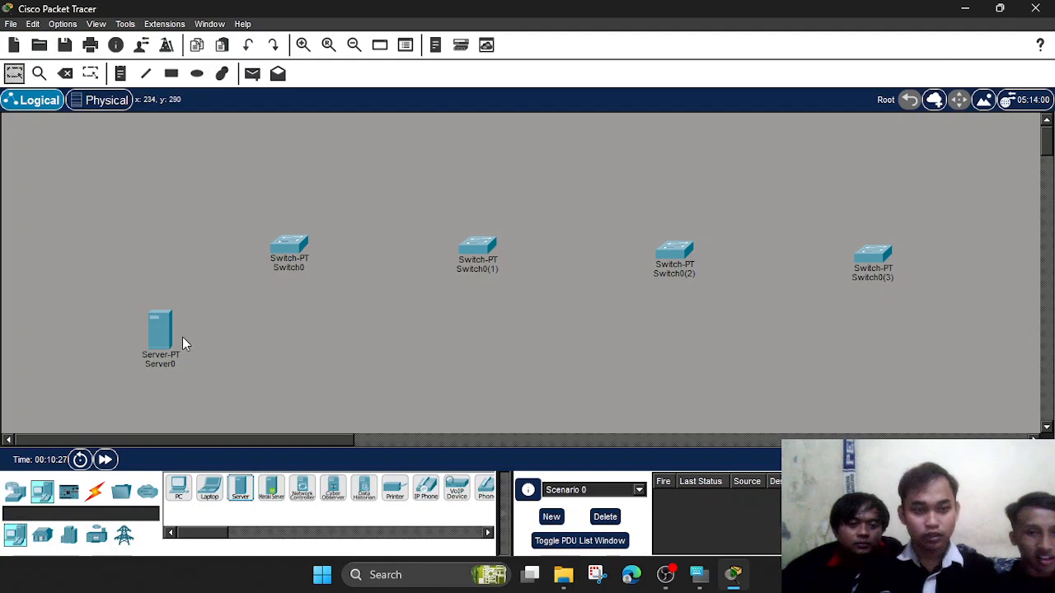
{"action": "left_click", "coordinate": [157, 335]}
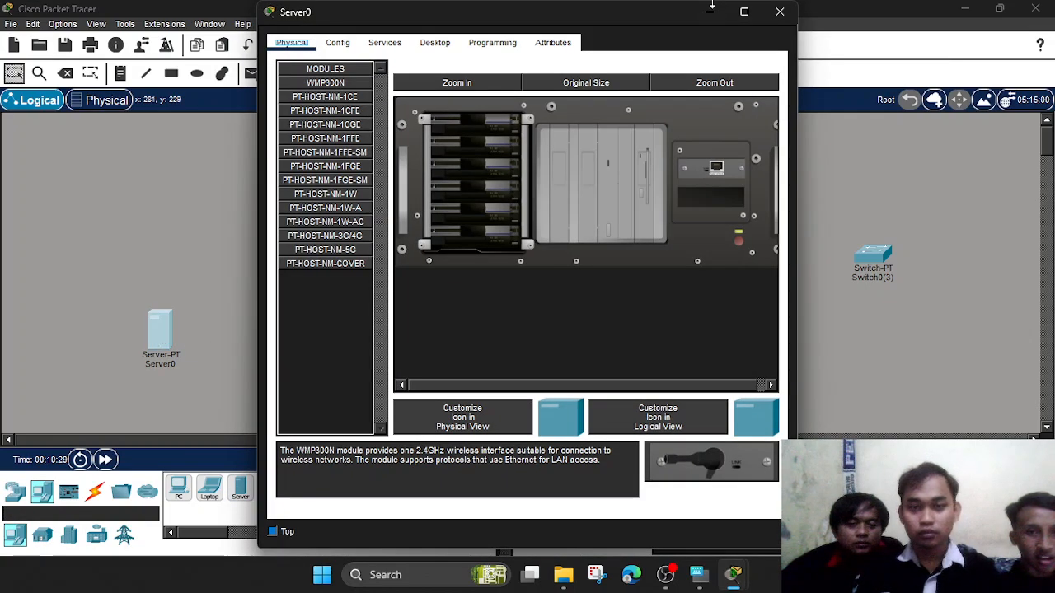
{"action": "left_click", "coordinate": [779, 11]}
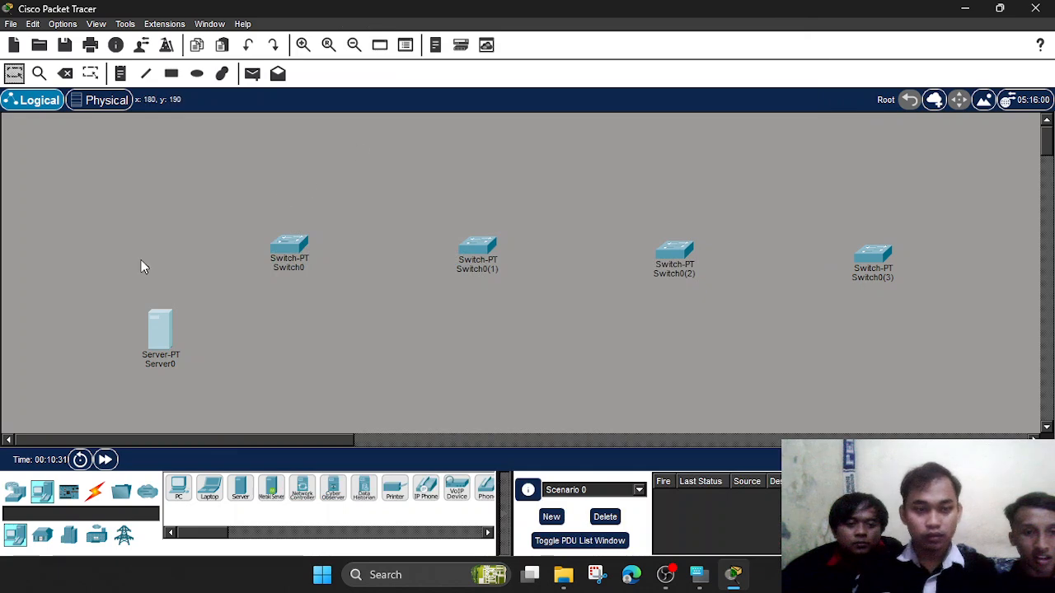
Duplicate the server and place the copy beside it, below the first switch.
{"action": "left_click_drag", "start_coordinate": [111, 287], "coordinate": [203, 370]}
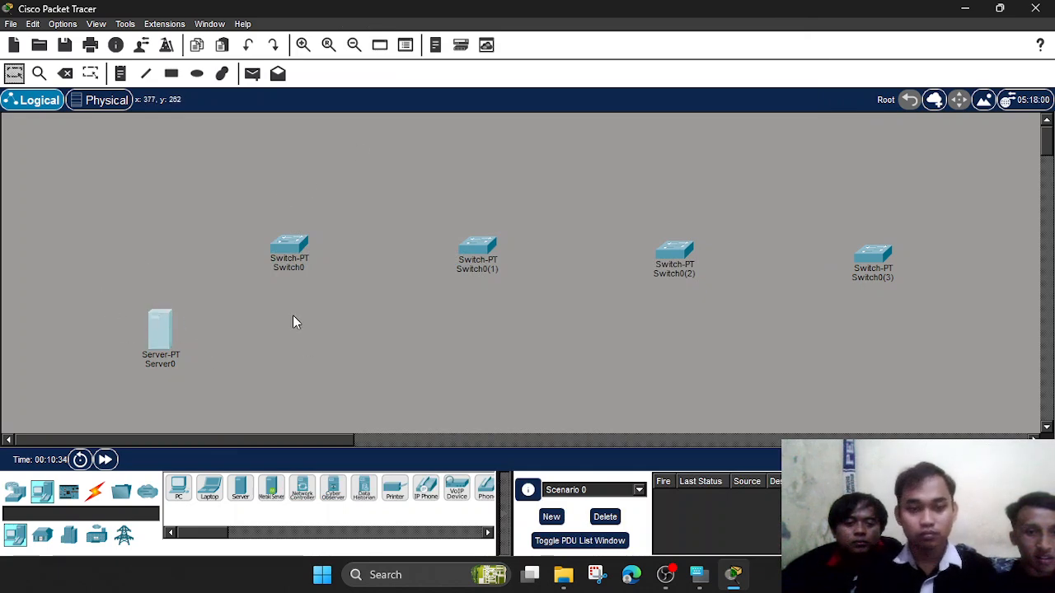
{"action": "key", "text": "ctrl+v"}
{"action": "left_click_drag", "start_coordinate": [155, 291], "coordinate": [250, 339]}
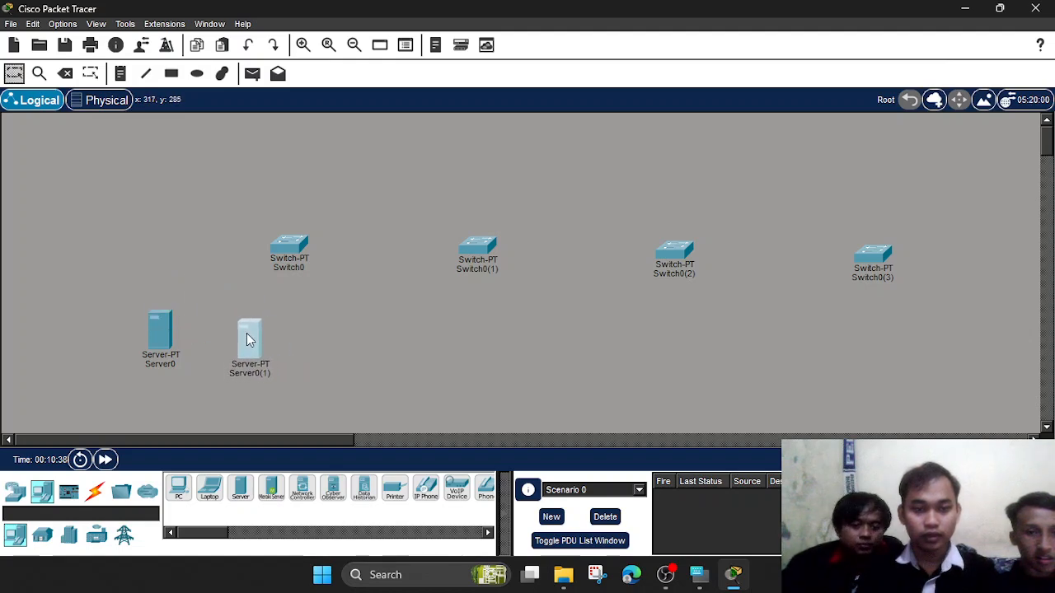
{"action": "left_click", "coordinate": [287, 334]}
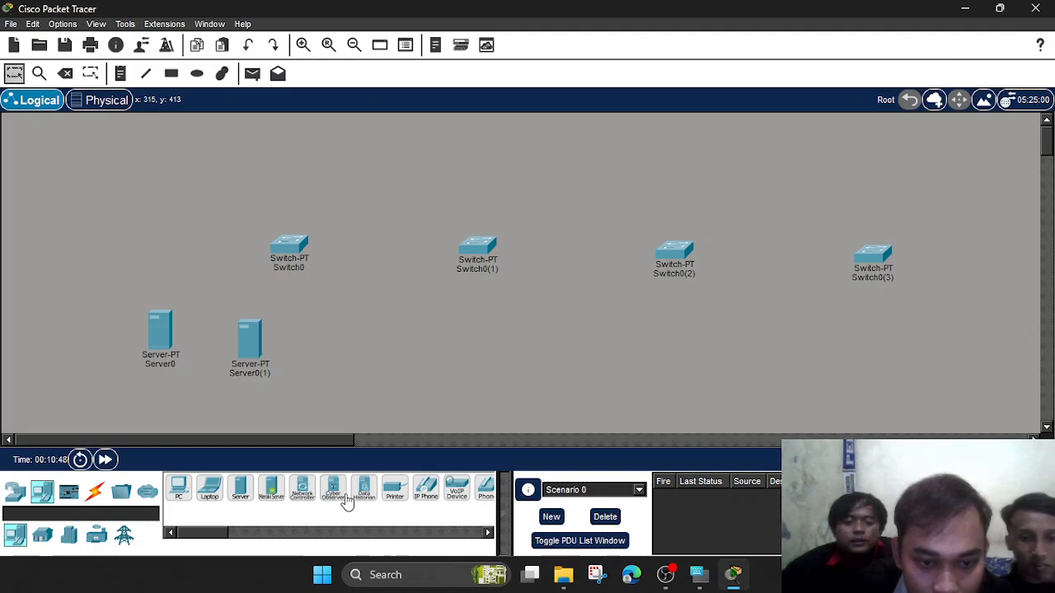
Add a printer beside the servers and another below the second switch, shifting that switch further right.
{"action": "left_click_drag", "start_coordinate": [396, 493], "coordinate": [356, 385]}
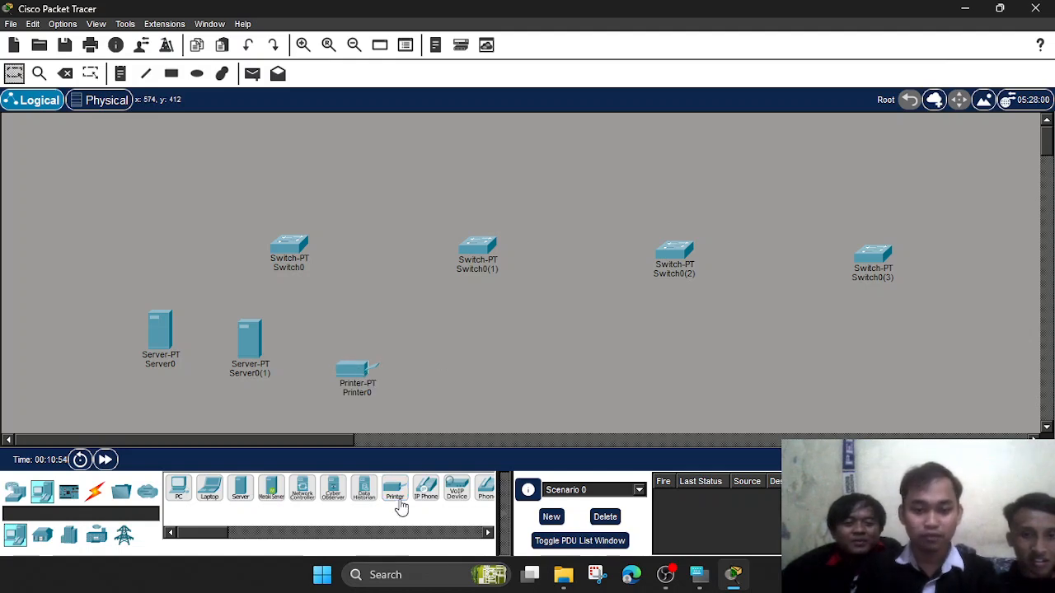
{"action": "scroll", "coordinate": [422, 486], "scroll_direction": "right", "scroll_amount": 3}
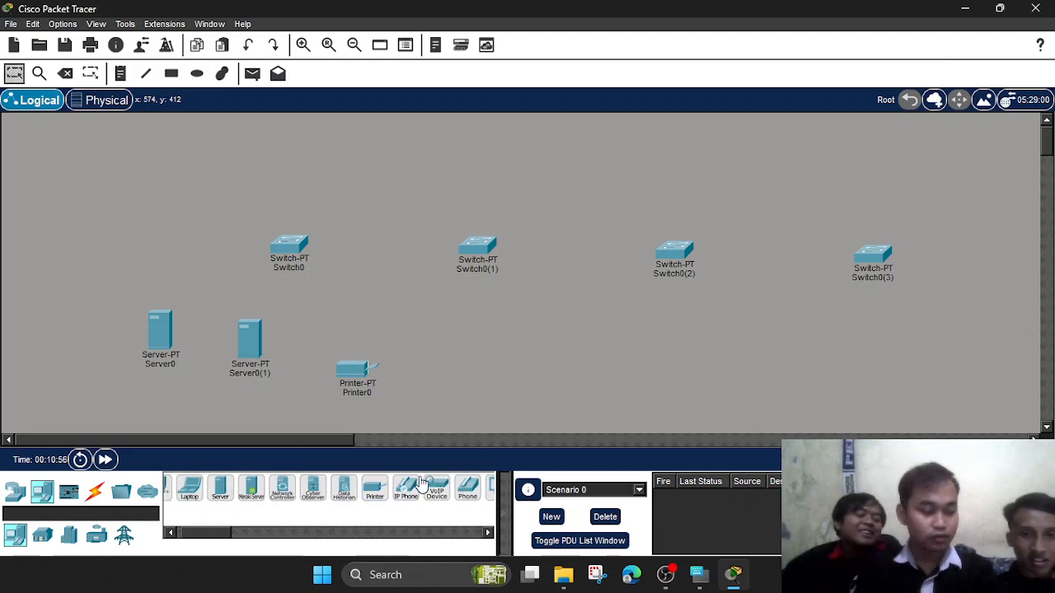
{"action": "left_click_drag", "start_coordinate": [482, 259], "coordinate": [504, 261]}
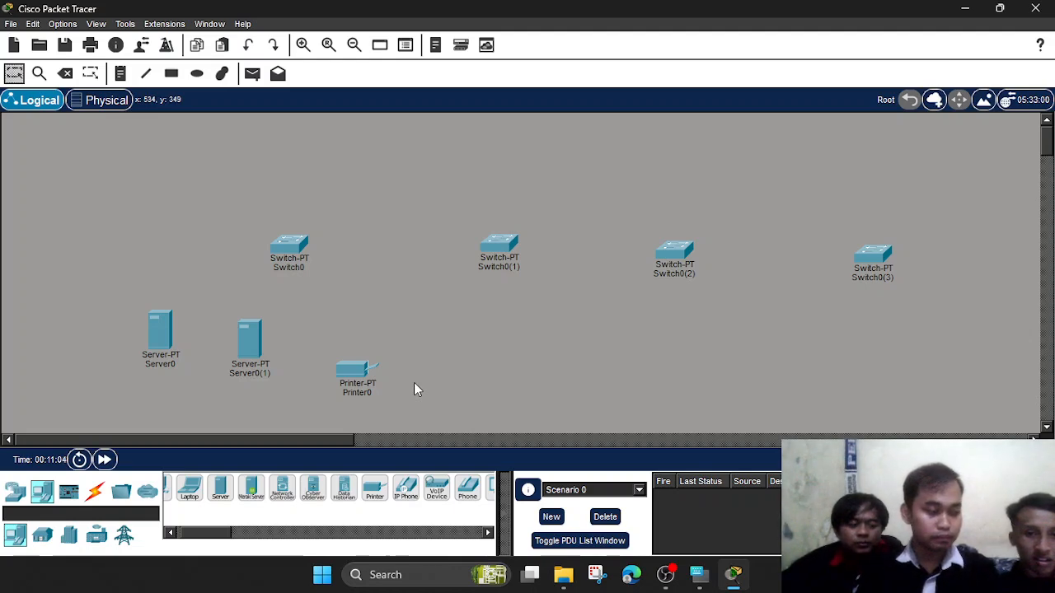
{"action": "left_click", "coordinate": [375, 489]}
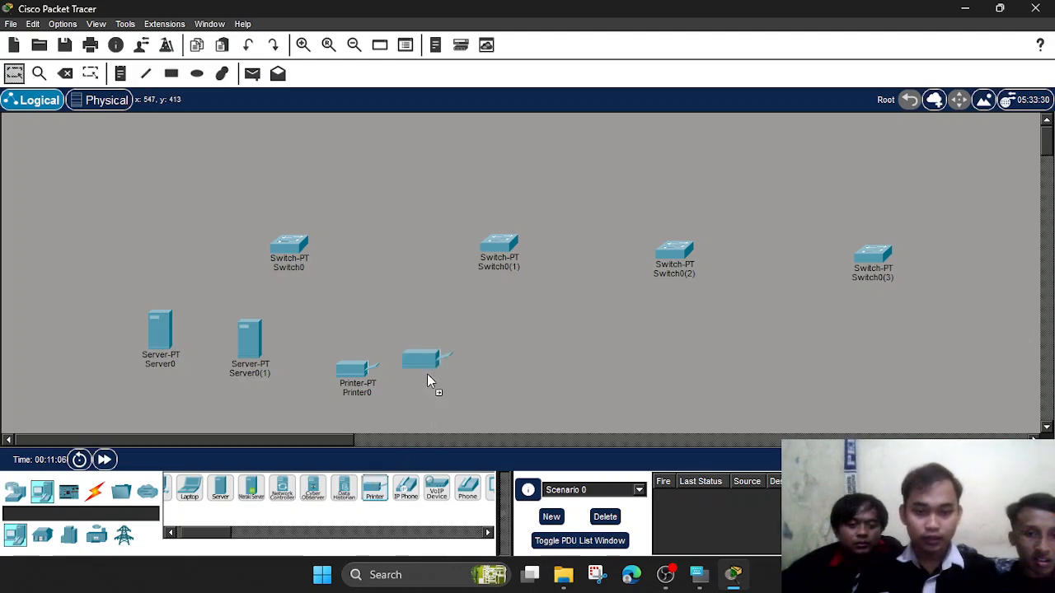
{"action": "left_click", "coordinate": [449, 336]}
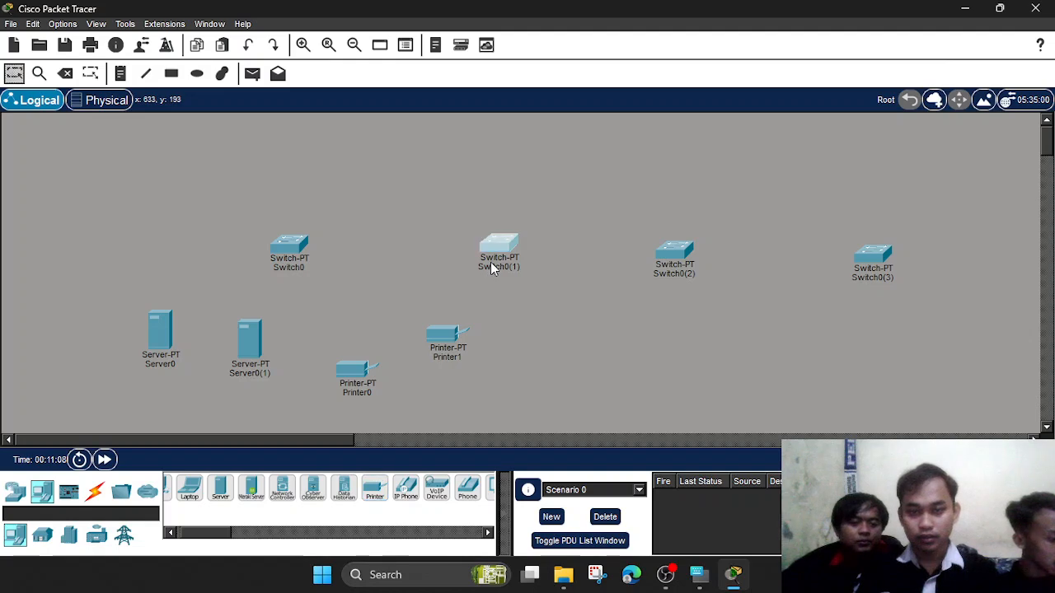
{"action": "left_click_drag", "start_coordinate": [446, 327], "coordinate": [468, 320]}
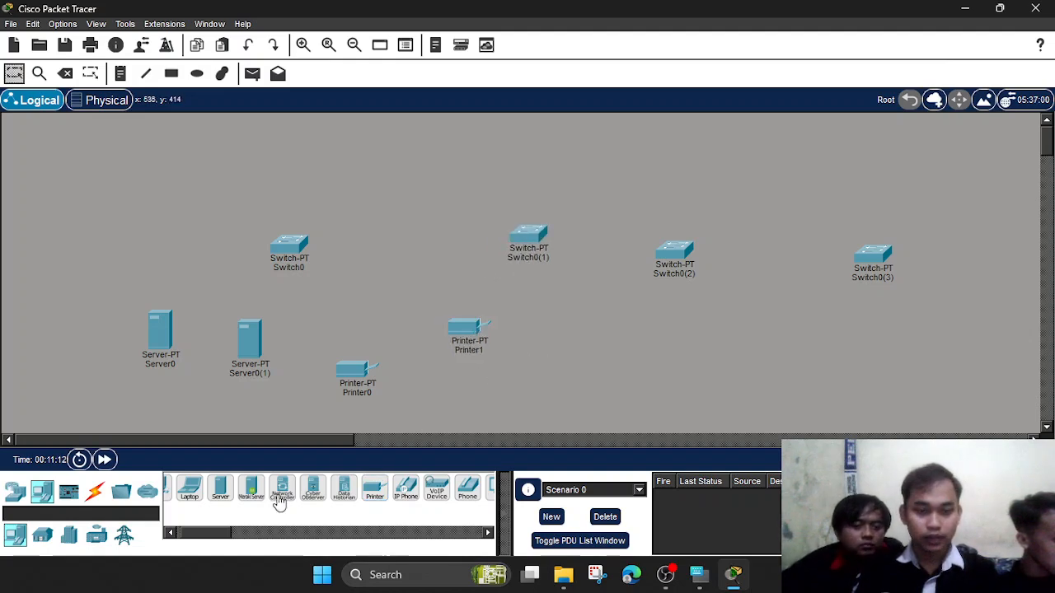
Place a PC and a laptop below the second switch, to the right of its printer.
{"action": "scroll", "coordinate": [245, 494], "scroll_direction": "left", "scroll_amount": 1}
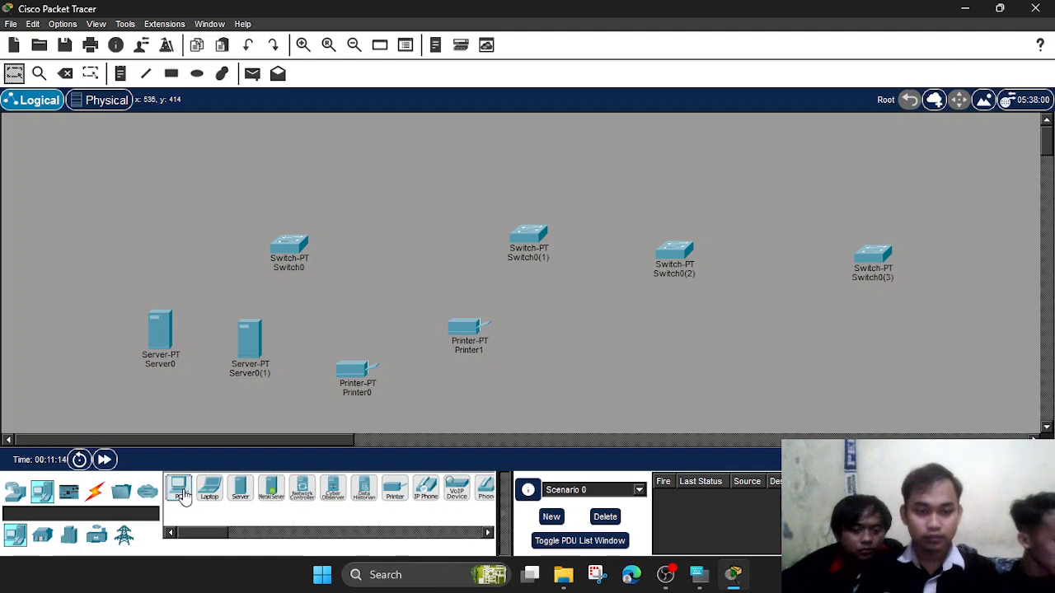
{"action": "left_click", "coordinate": [535, 357]}
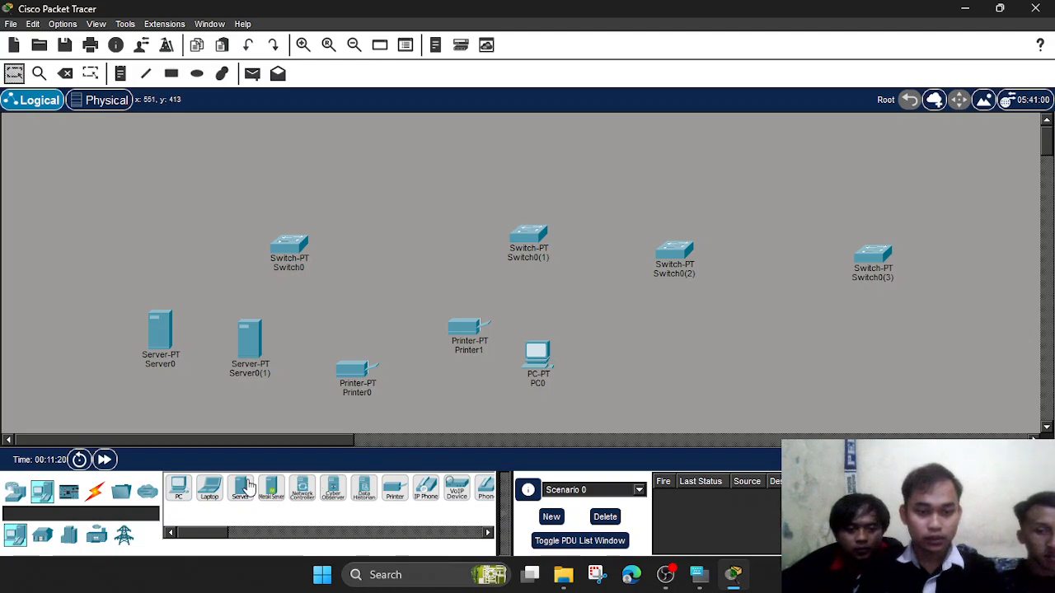
{"action": "left_click", "coordinate": [210, 488]}
{"action": "left_click", "coordinate": [601, 372]}
Move the third and fourth switches further right to make room between the device groups.
{"action": "left_click_drag", "start_coordinate": [676, 254], "coordinate": [742, 246]}
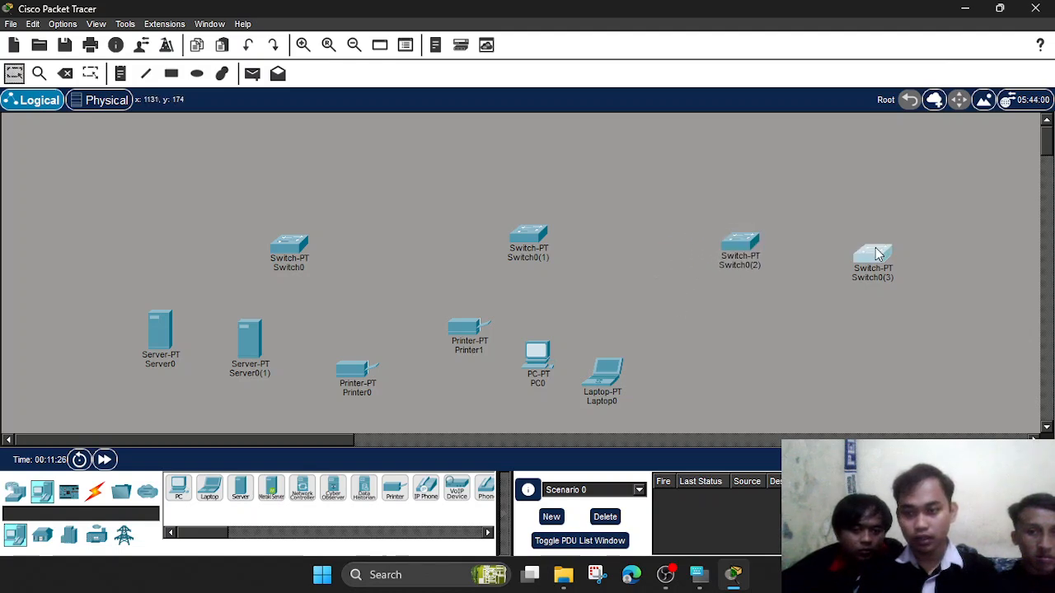
{"action": "left_click_drag", "start_coordinate": [879, 255], "coordinate": [958, 247]}
{"action": "left_click_drag", "start_coordinate": [756, 244], "coordinate": [790, 244]}
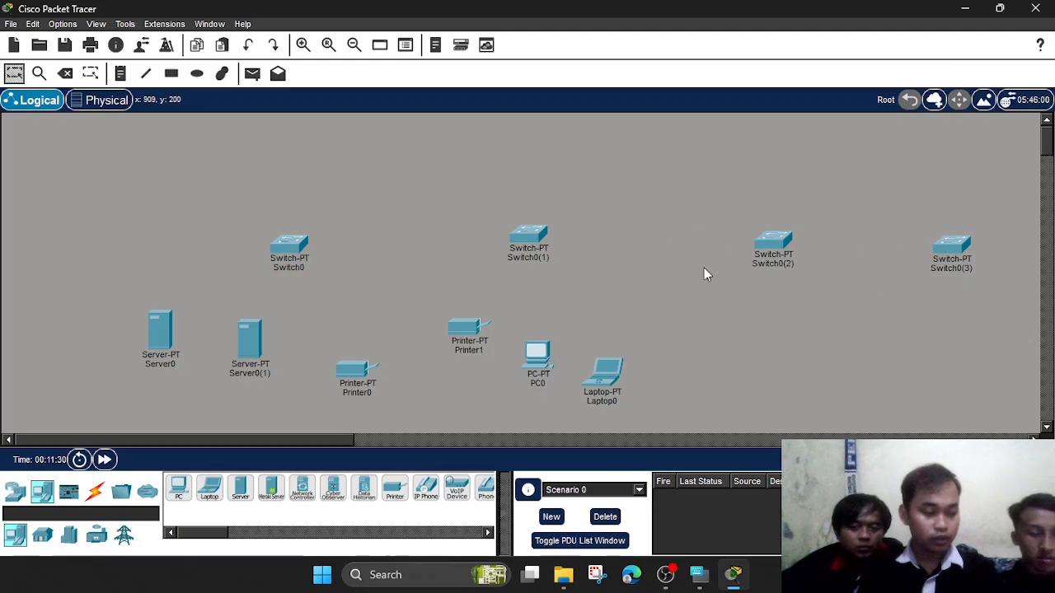
Place another printer up and to the right of the second switch's laptop, closing its device window if it opens.
{"action": "left_click", "coordinate": [395, 488]}
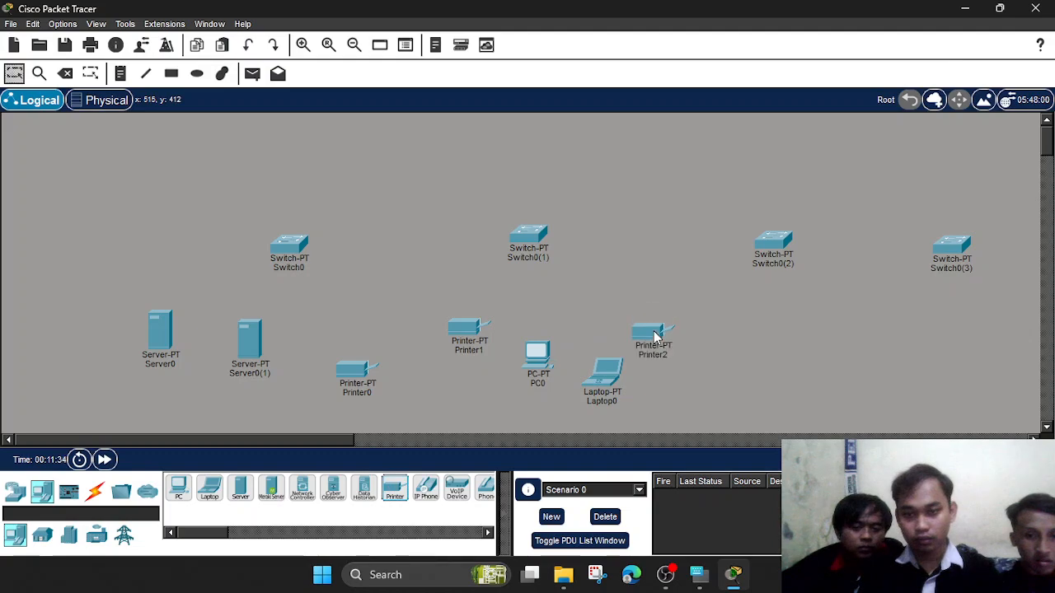
{"action": "left_click", "coordinate": [656, 337]}
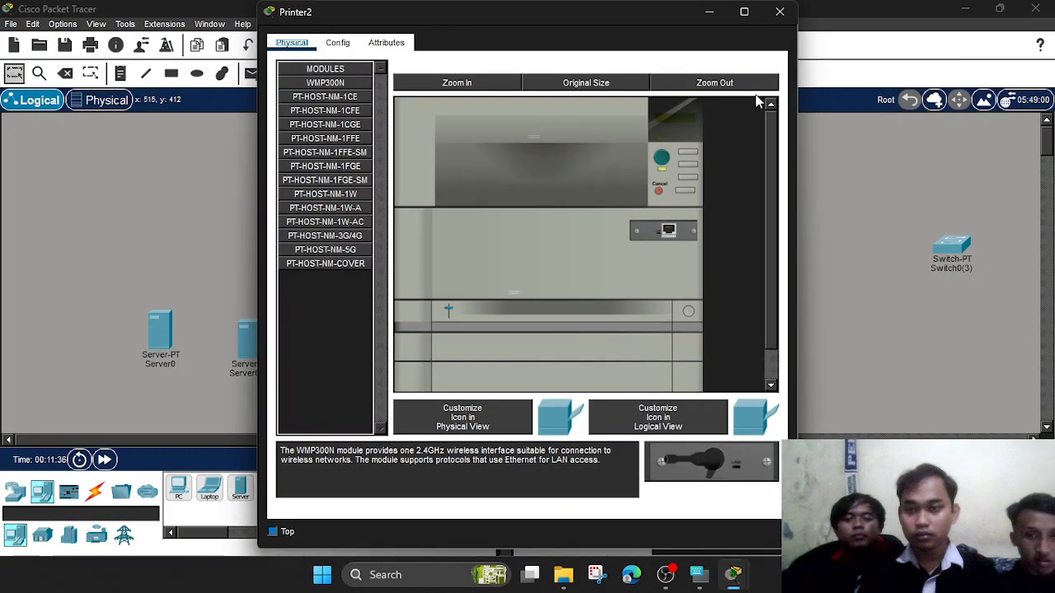
{"action": "left_click", "coordinate": [779, 11]}
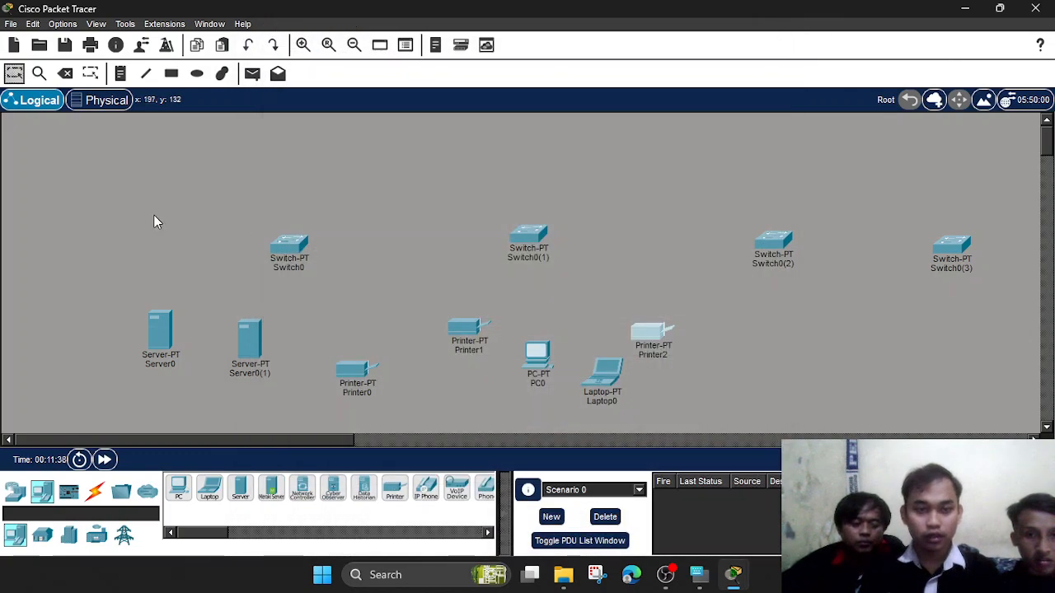
Shift the first switch with its servers and printer, and the second switch with its devices, further left and slightly up.
{"action": "left_click_drag", "start_coordinate": [113, 212], "coordinate": [399, 412]}
{"action": "left_click_drag", "start_coordinate": [291, 253], "coordinate": [211, 224]}
{"action": "left_click", "coordinate": [313, 259]}
{"action": "left_click_drag", "start_coordinate": [422, 166], "coordinate": [697, 422]}
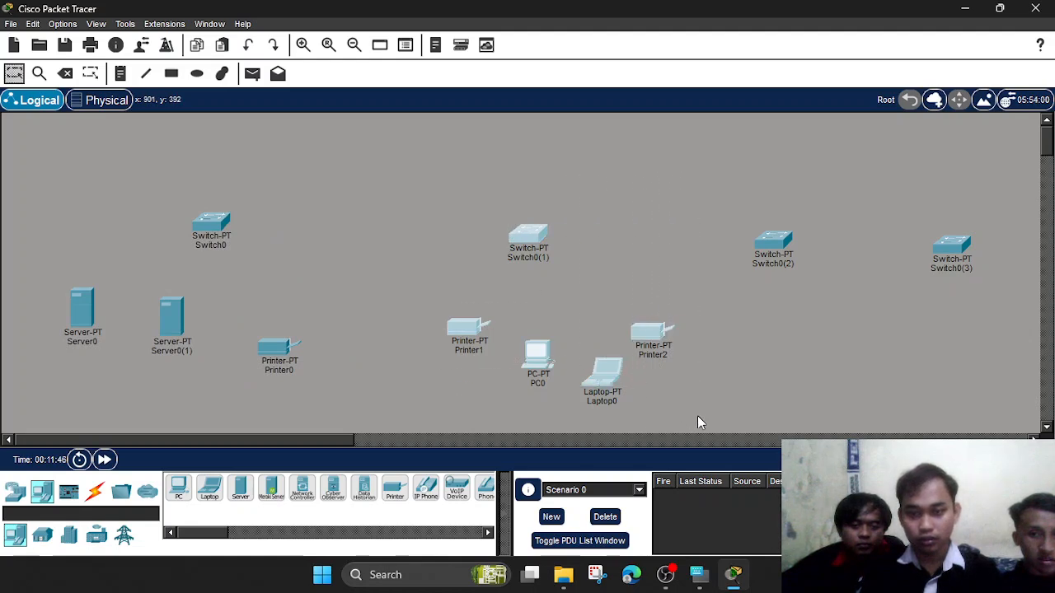
{"action": "left_click_drag", "start_coordinate": [513, 240], "coordinate": [437, 216]}
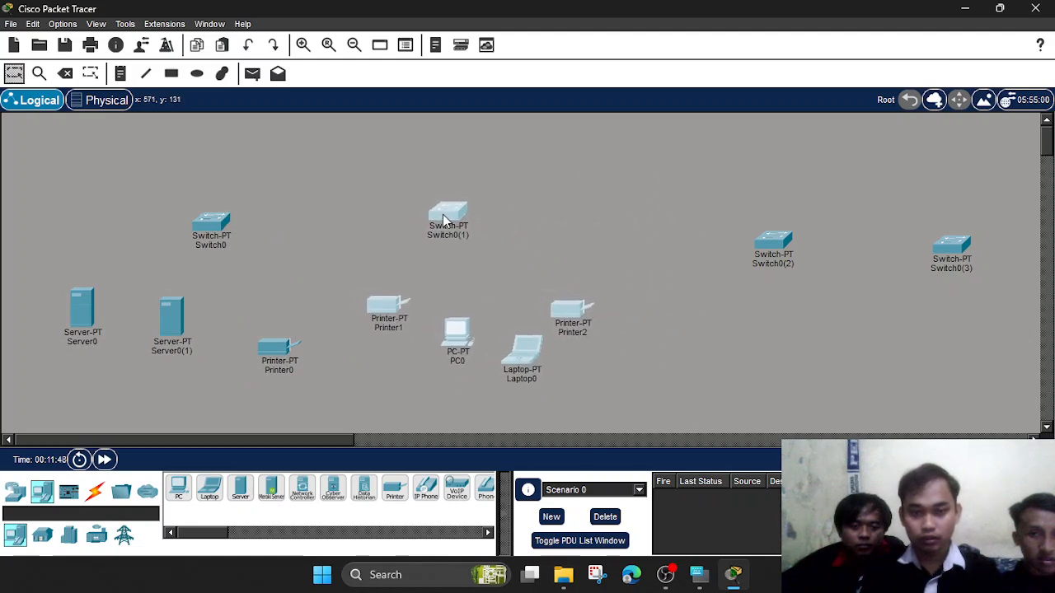
Move the third switch slightly up and left so it roughly lines up with the second switch.
{"action": "double_click", "coordinate": [775, 245]}
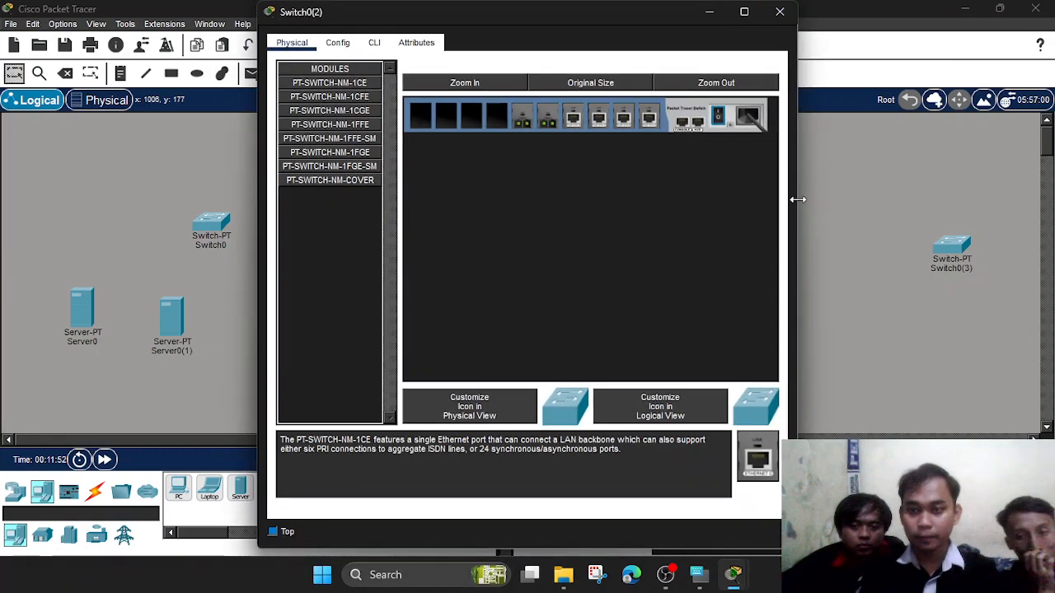
{"action": "left_click", "coordinate": [780, 11]}
{"action": "left_click_drag", "start_coordinate": [773, 240], "coordinate": [755, 213]}
{"action": "left_click", "coordinate": [770, 309]}
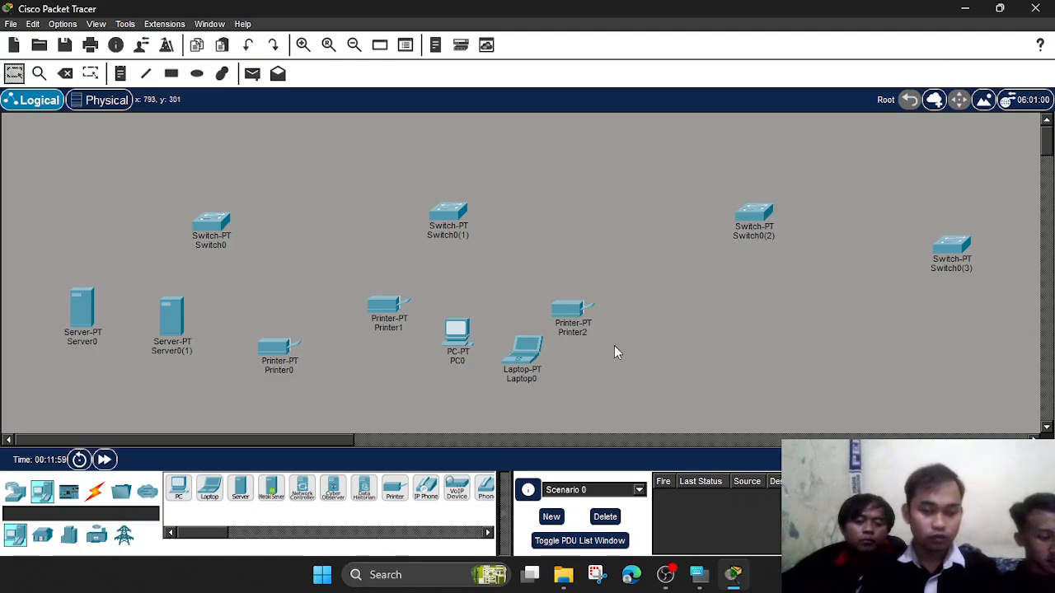
Place a printer and a laptop below the third switch.
{"action": "left_click", "coordinate": [395, 488]}
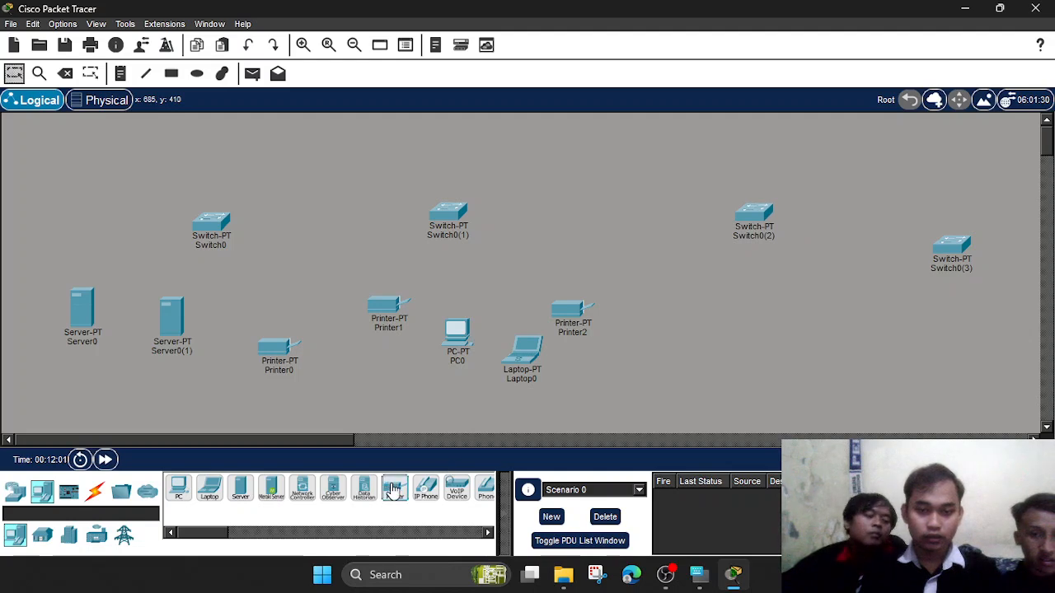
{"action": "left_click", "coordinate": [689, 303]}
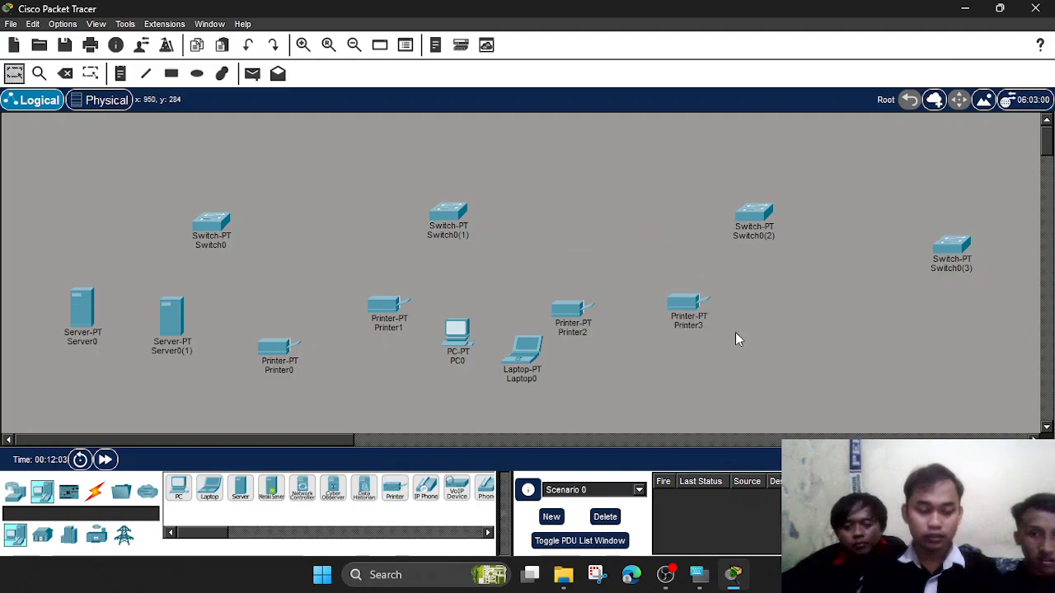
{"action": "left_click", "coordinate": [210, 488]}
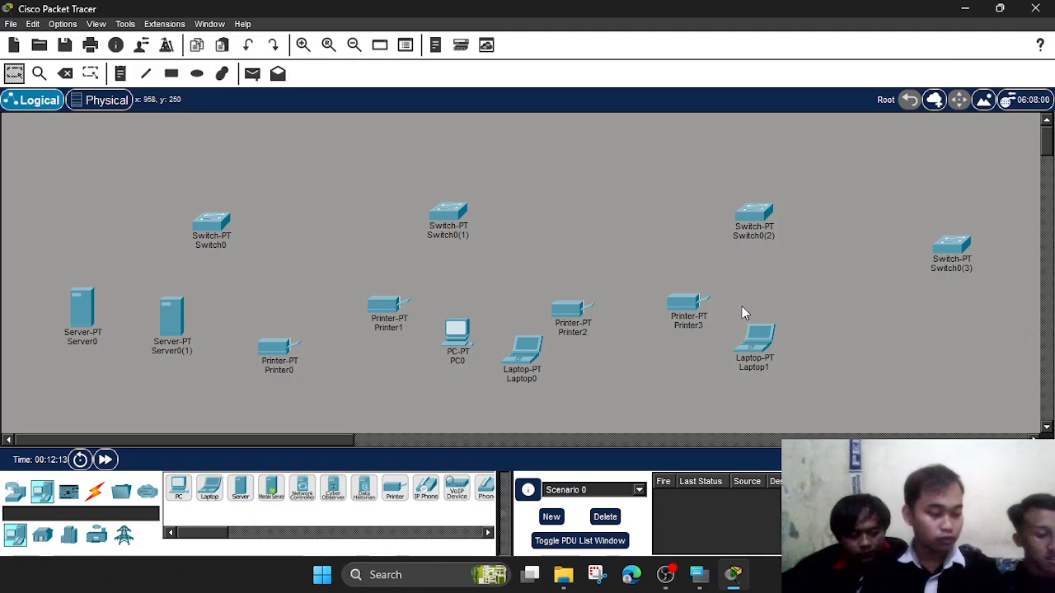
Place a tablet to the right of the laptop below the third switch.
{"action": "scroll", "coordinate": [439, 488], "scroll_direction": "down", "scroll_amount": 1}
{"action": "scroll", "coordinate": [439, 488], "scroll_direction": "down", "scroll_amount": 4}
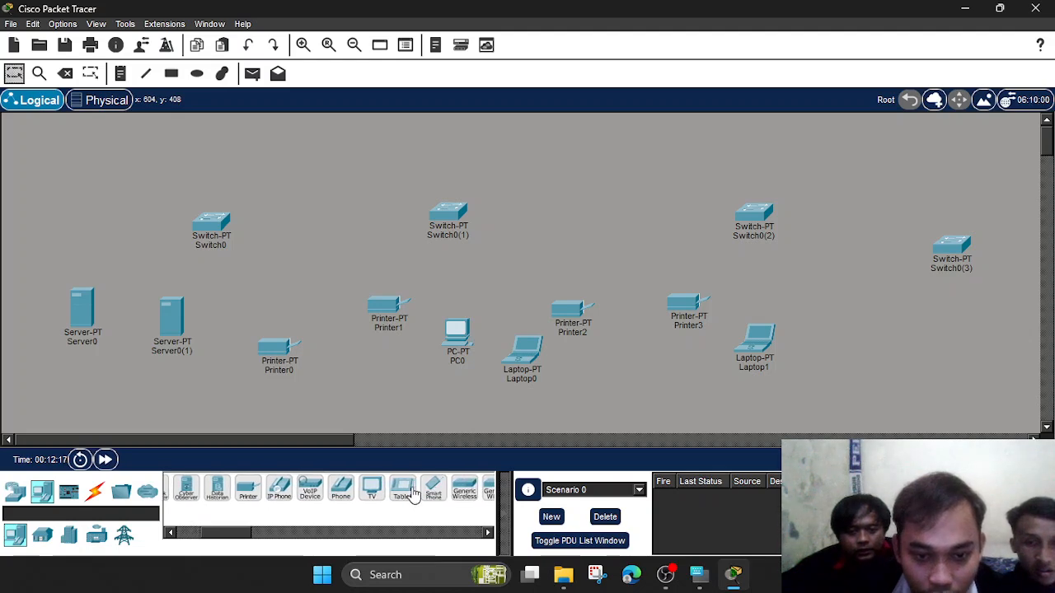
{"action": "left_click_drag", "start_coordinate": [407, 494], "coordinate": [709, 350]}
{"action": "left_click_drag", "start_coordinate": [820, 351], "coordinate": [820, 350]}
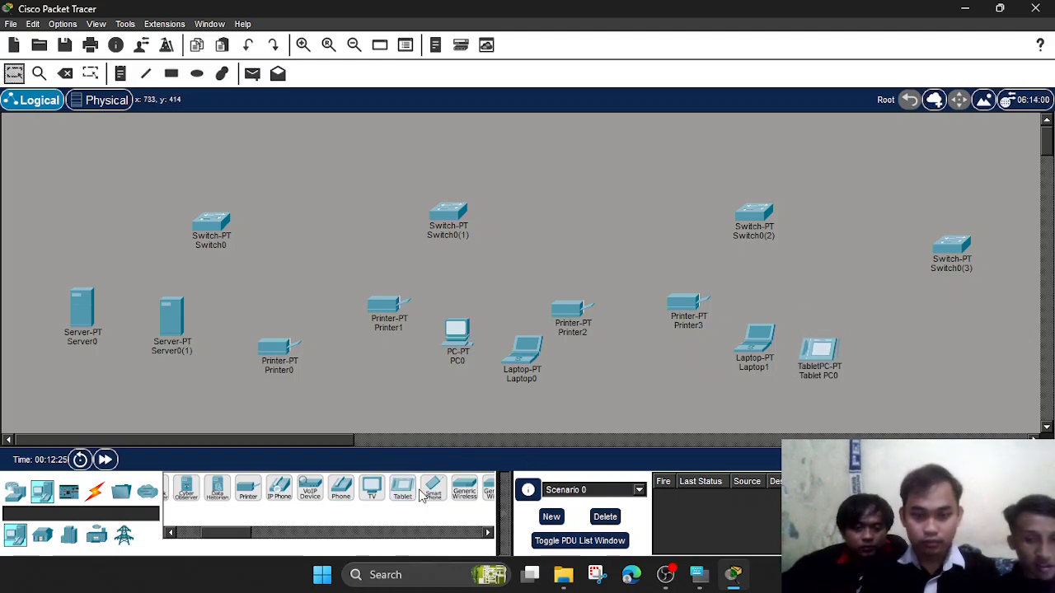
Browse the end-device, router, switch and wireless device categories for a wireless device that suits the third group.
{"action": "scroll", "coordinate": [454, 490], "scroll_direction": "down", "scroll_amount": 6}
{"action": "scroll", "coordinate": [453, 491], "scroll_direction": "up", "scroll_amount": 6}
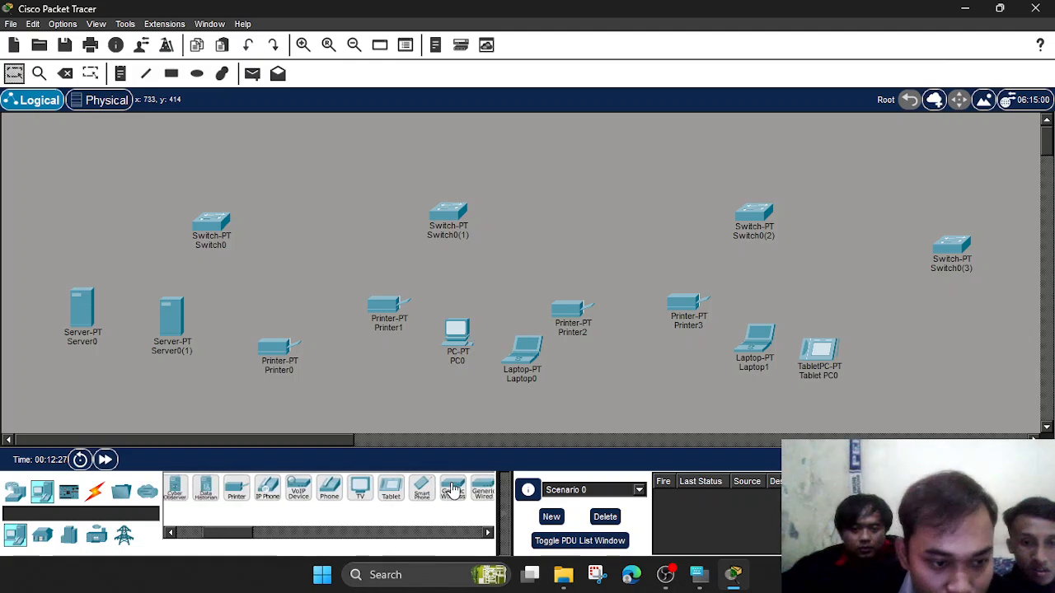
{"action": "left_click", "coordinate": [19, 499]}
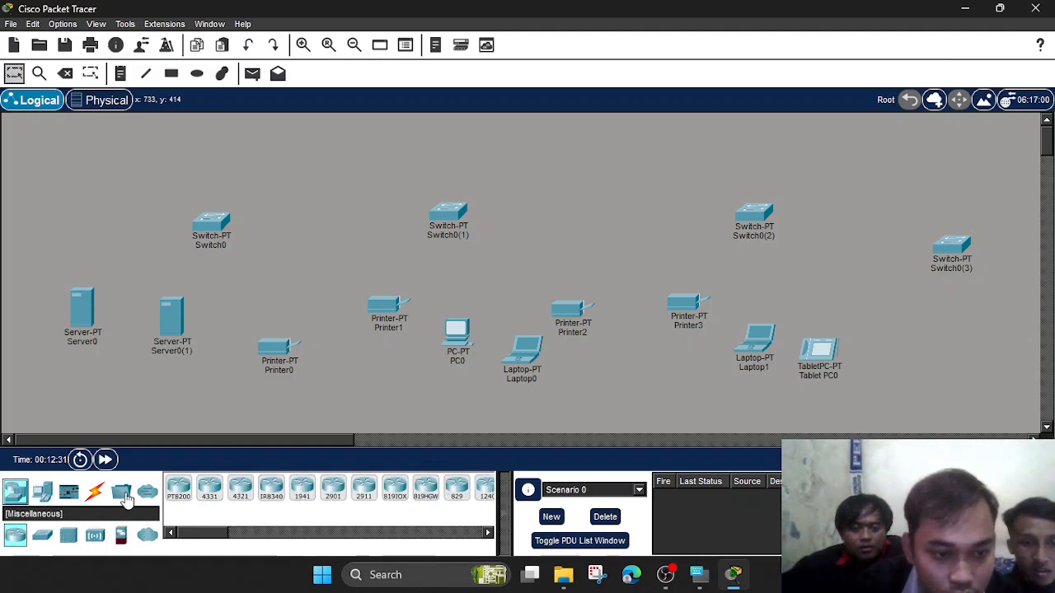
{"action": "left_click", "coordinate": [42, 535]}
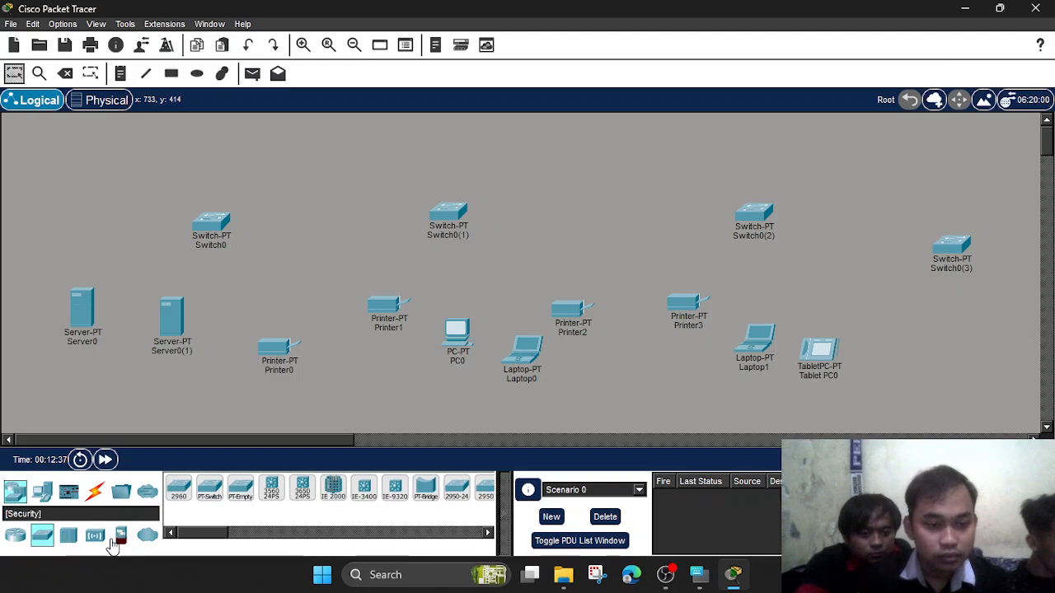
{"action": "left_click", "coordinate": [97, 536]}
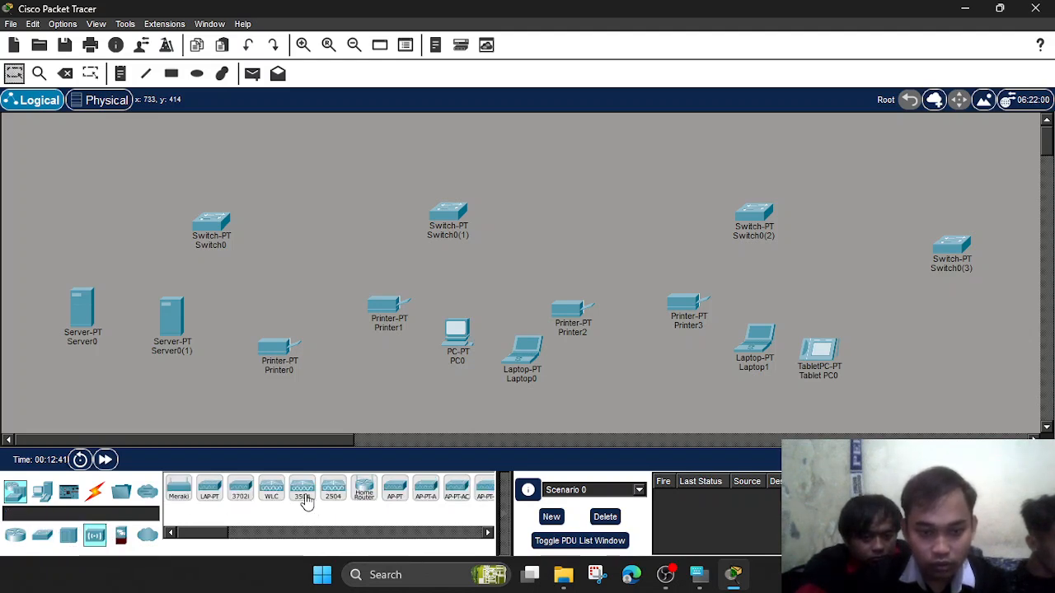
{"action": "scroll", "coordinate": [305, 501], "scroll_direction": "down", "scroll_amount": 2}
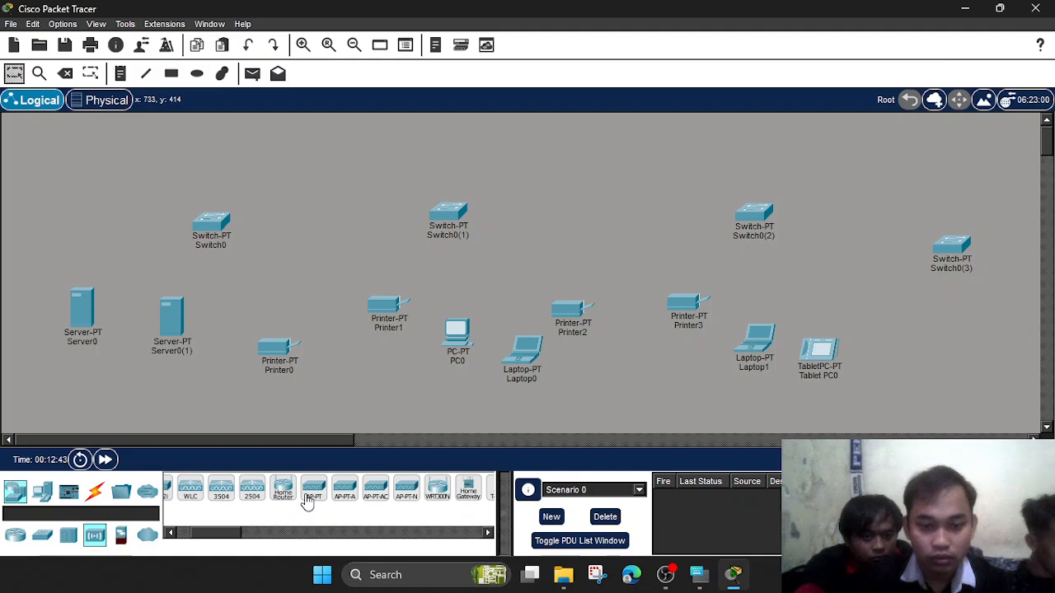
{"action": "scroll", "coordinate": [305, 501], "scroll_direction": "down", "scroll_amount": 3}
{"action": "scroll", "coordinate": [305, 501], "scroll_direction": "up", "scroll_amount": 5}
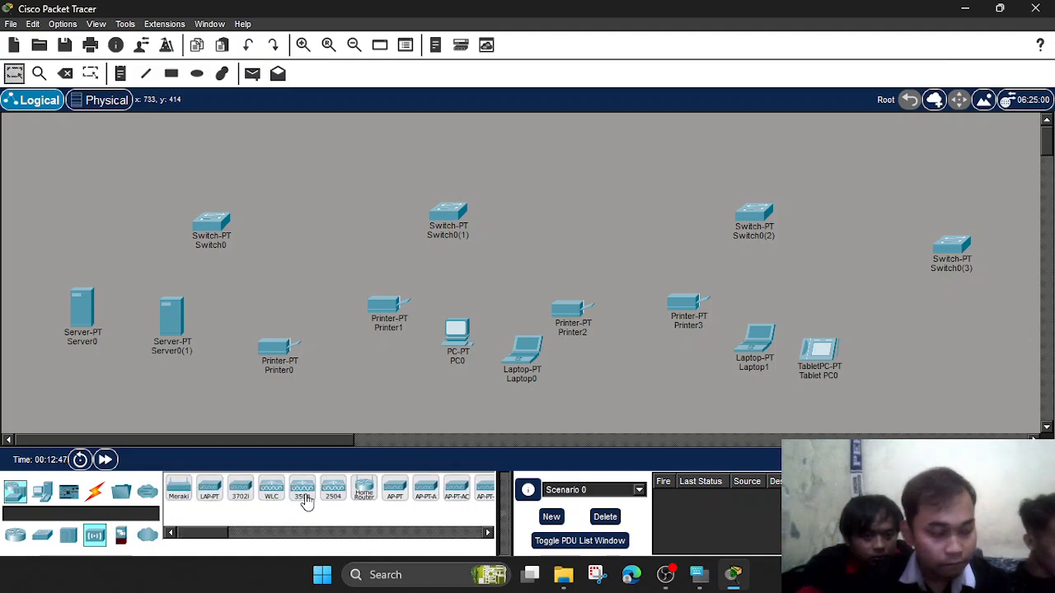
{"action": "left_click", "coordinate": [50, 546]}
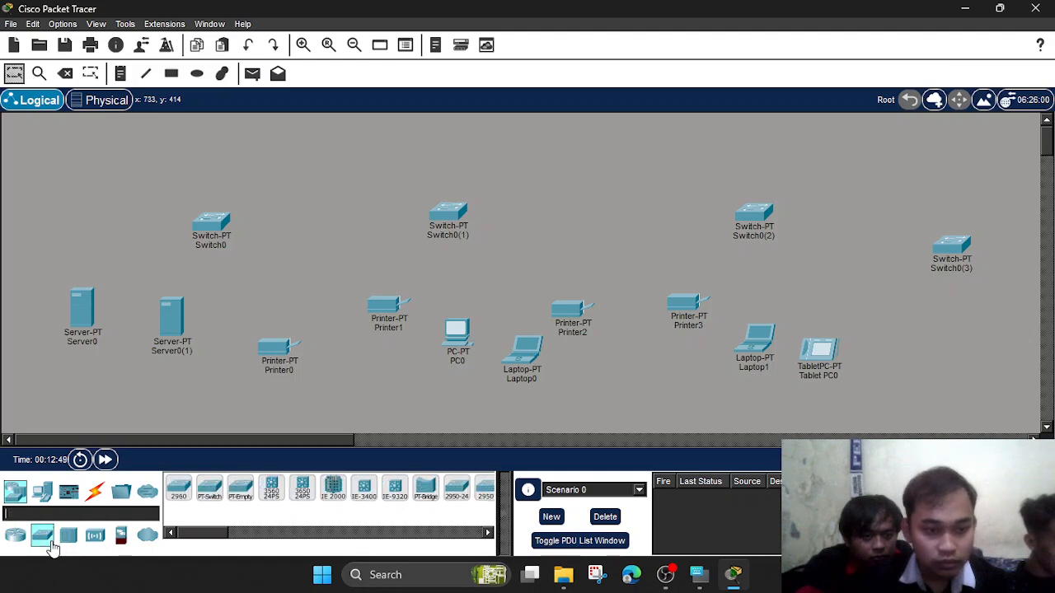
{"action": "scroll", "coordinate": [371, 493], "scroll_direction": "down", "scroll_amount": 3}
{"action": "scroll", "coordinate": [371, 493], "scroll_direction": "up", "scroll_amount": 3}
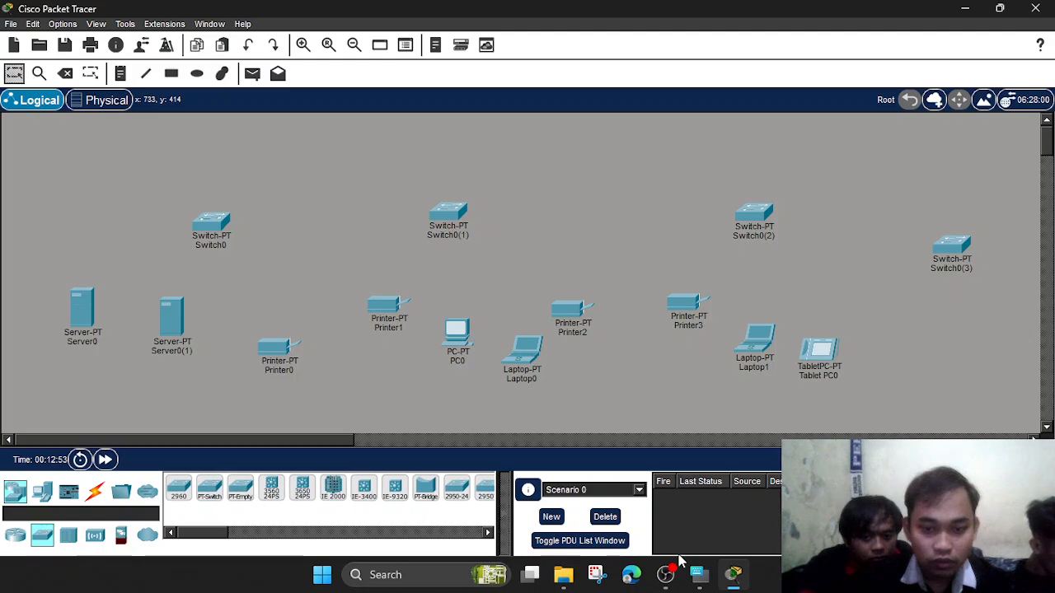
{"action": "left_click", "coordinate": [666, 575]}
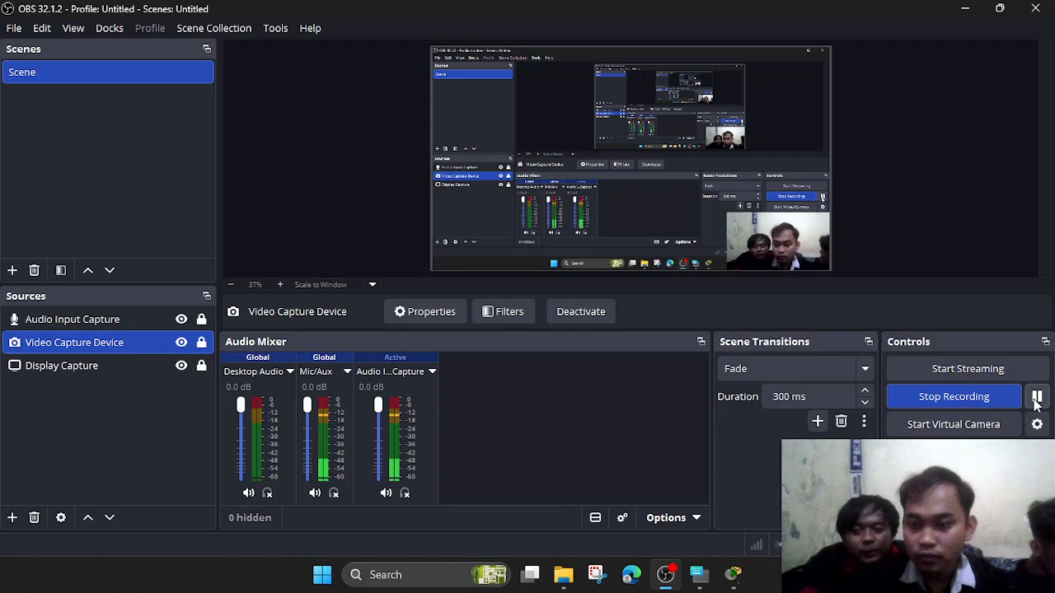
{"action": "mouse_move", "coordinate": [715, 577]}
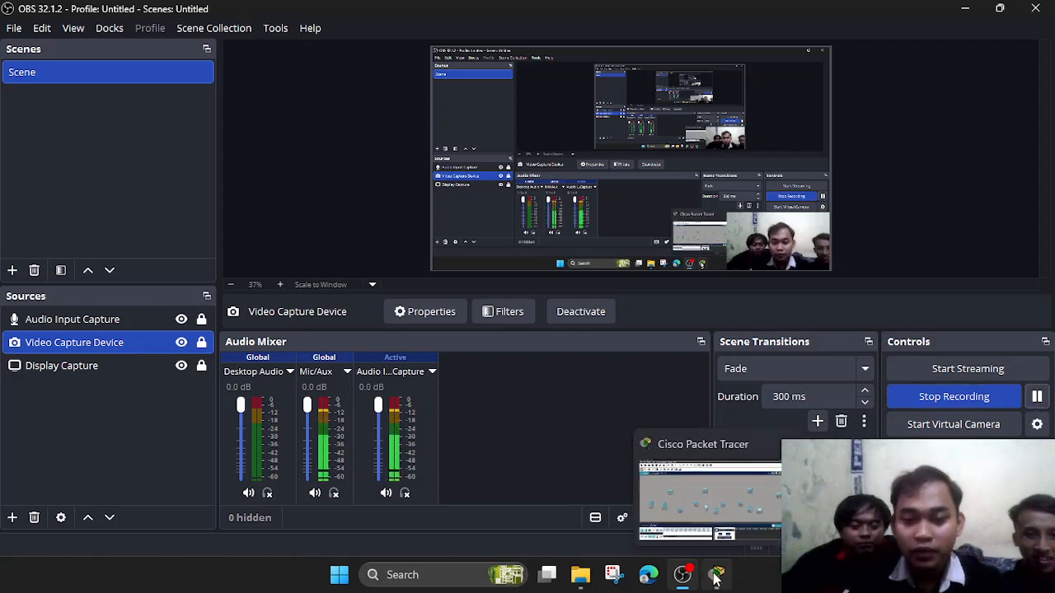
{"action": "left_click", "coordinate": [715, 577]}
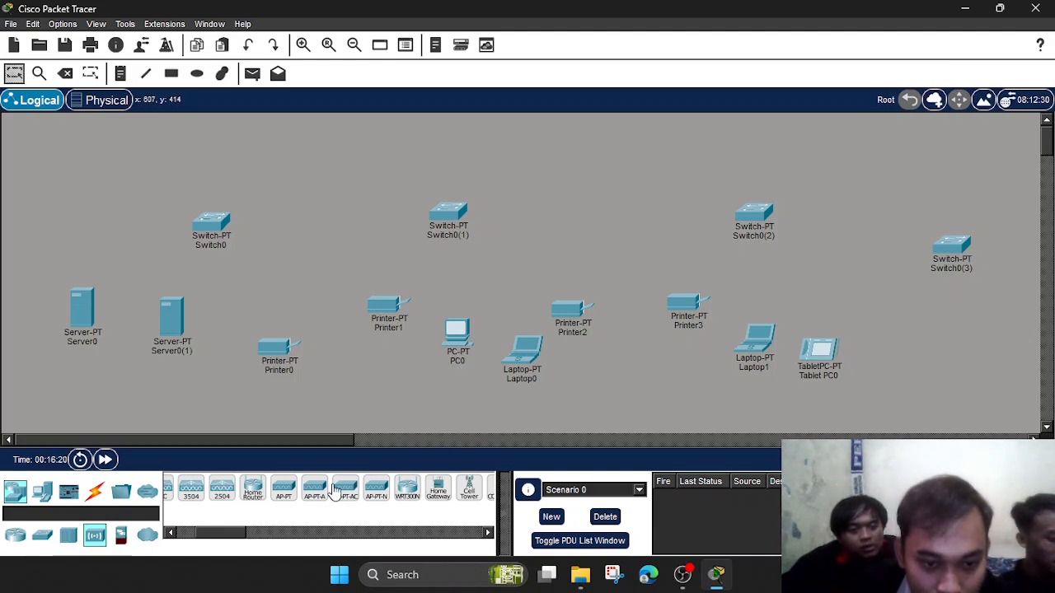
Place an AP-PT access point just above the tablet in the third switch's group.
{"action": "left_click_drag", "start_coordinate": [517, 409], "coordinate": [856, 338]}
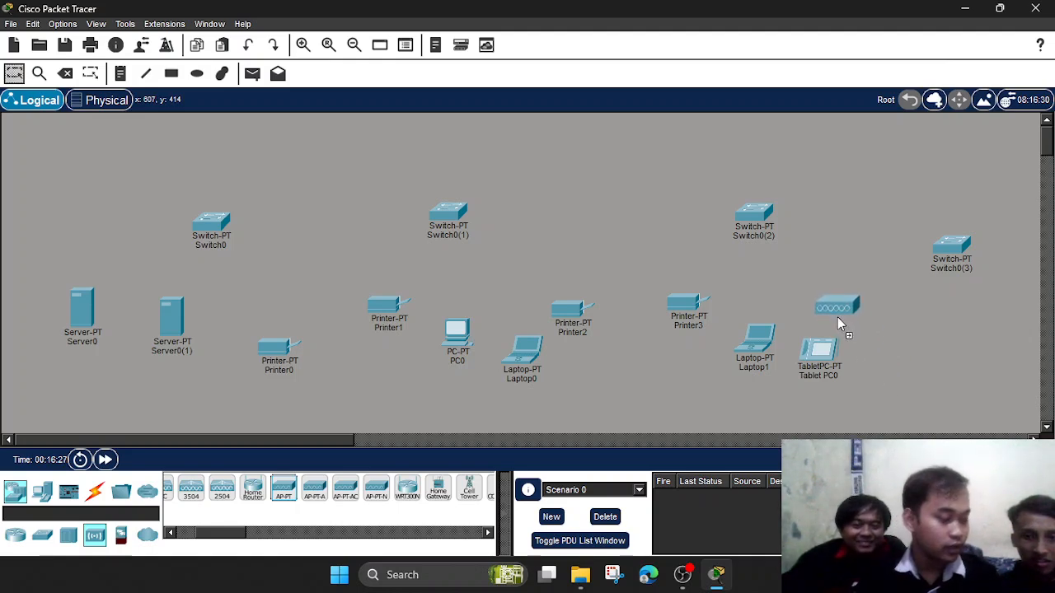
{"action": "left_click_drag", "start_coordinate": [841, 323], "coordinate": [841, 314]}
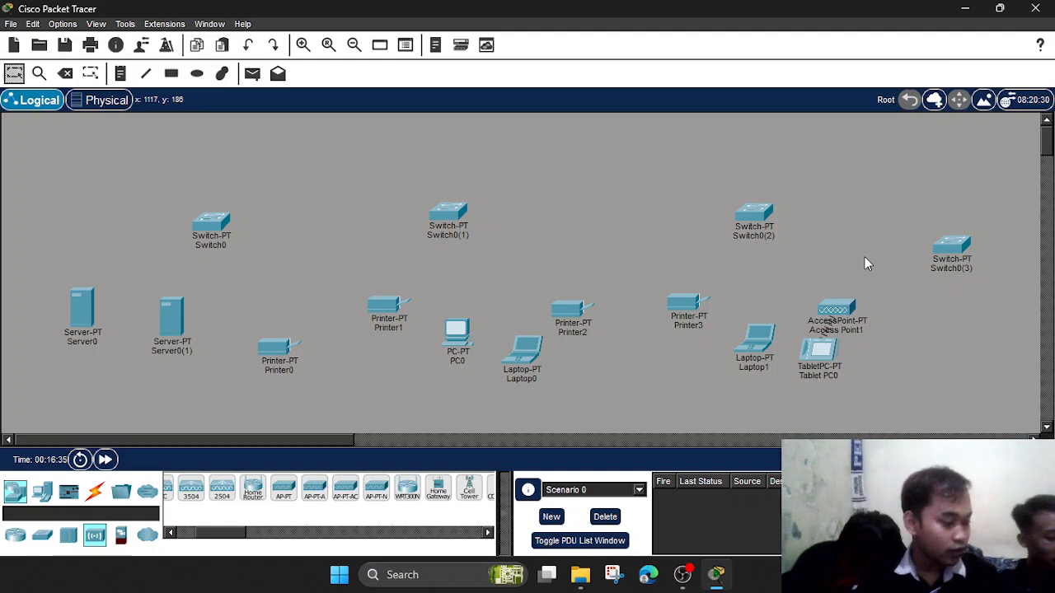
Add a second printer to the third switch's group, just above the access point.
{"action": "scroll", "coordinate": [254, 493], "scroll_direction": "up", "scroll_amount": 3}
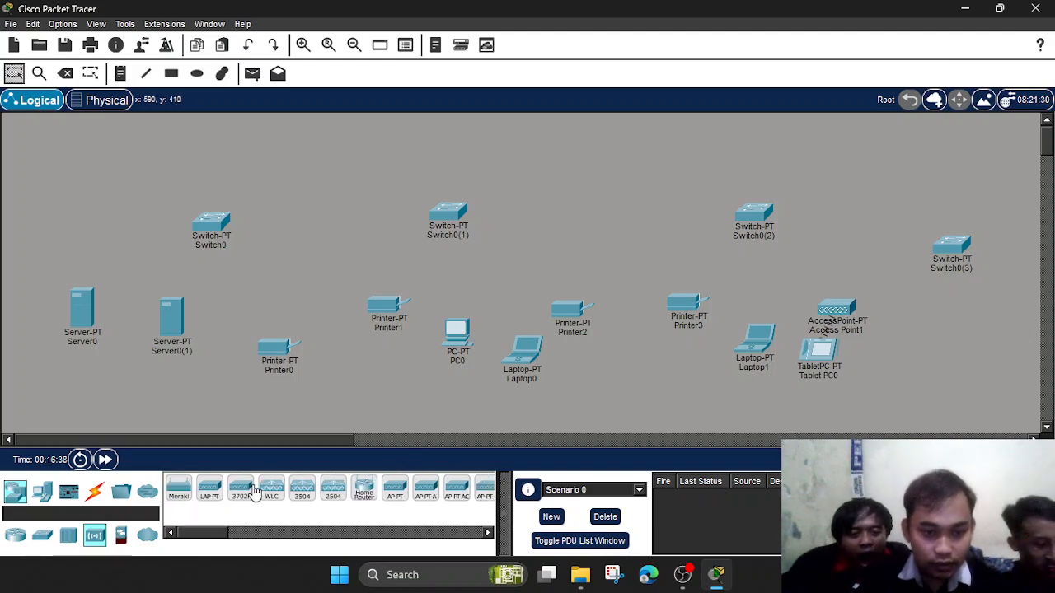
{"action": "left_click", "coordinate": [42, 492]}
{"action": "scroll", "coordinate": [338, 491], "scroll_direction": "down", "scroll_amount": 1}
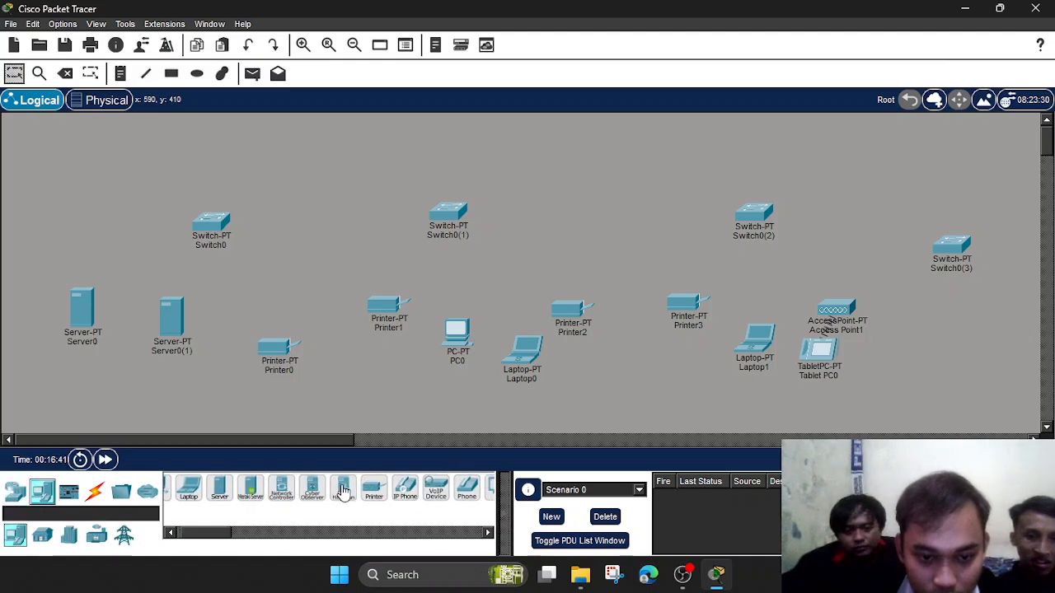
{"action": "left_click", "coordinate": [369, 497]}
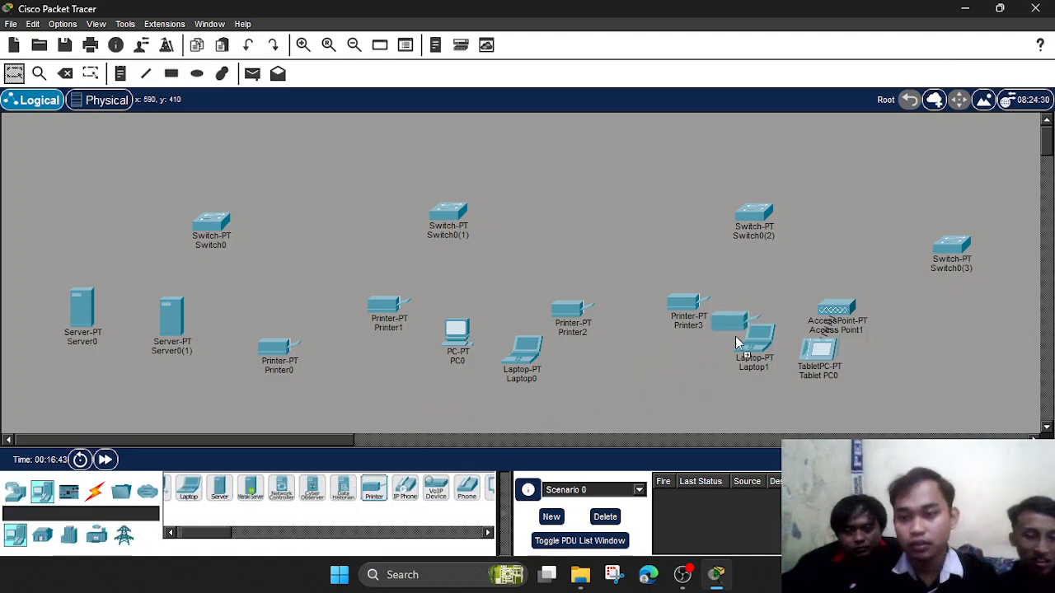
{"action": "left_click", "coordinate": [814, 284]}
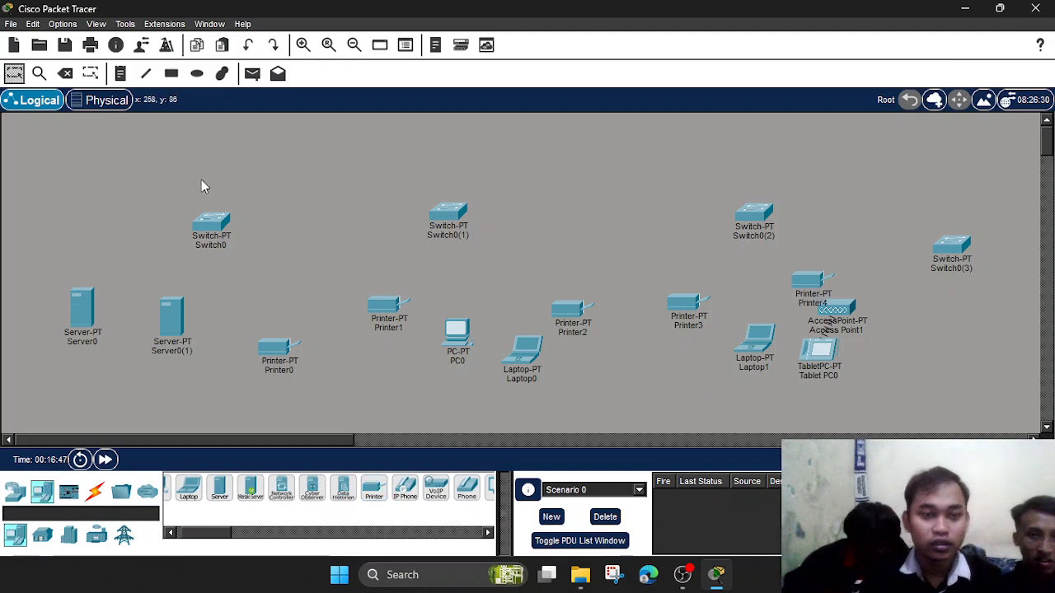
Spread the two servers and the printer in an arc below and to the left of the first switch.
{"action": "left_click_drag", "start_coordinate": [80, 307], "coordinate": [63, 270]}
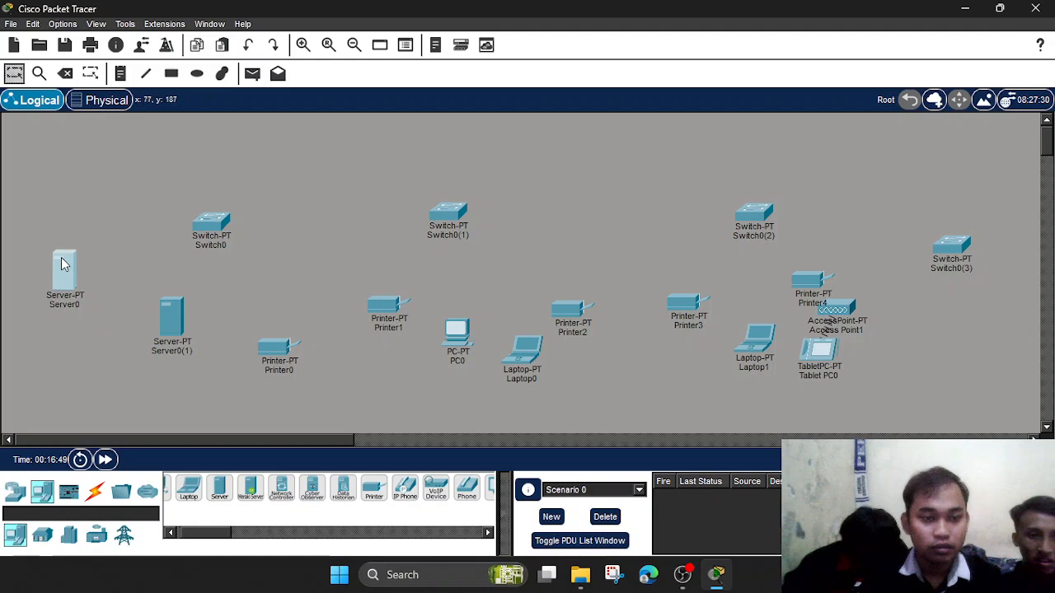
{"action": "left_click_drag", "start_coordinate": [164, 313], "coordinate": [103, 320]}
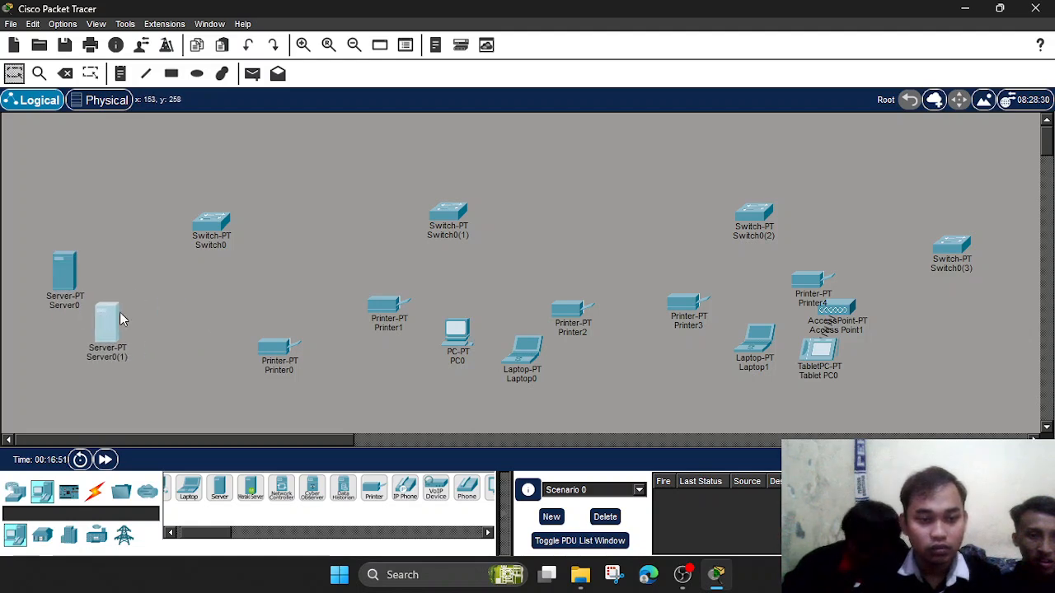
{"action": "left_click_drag", "start_coordinate": [276, 356], "coordinate": [203, 356]}
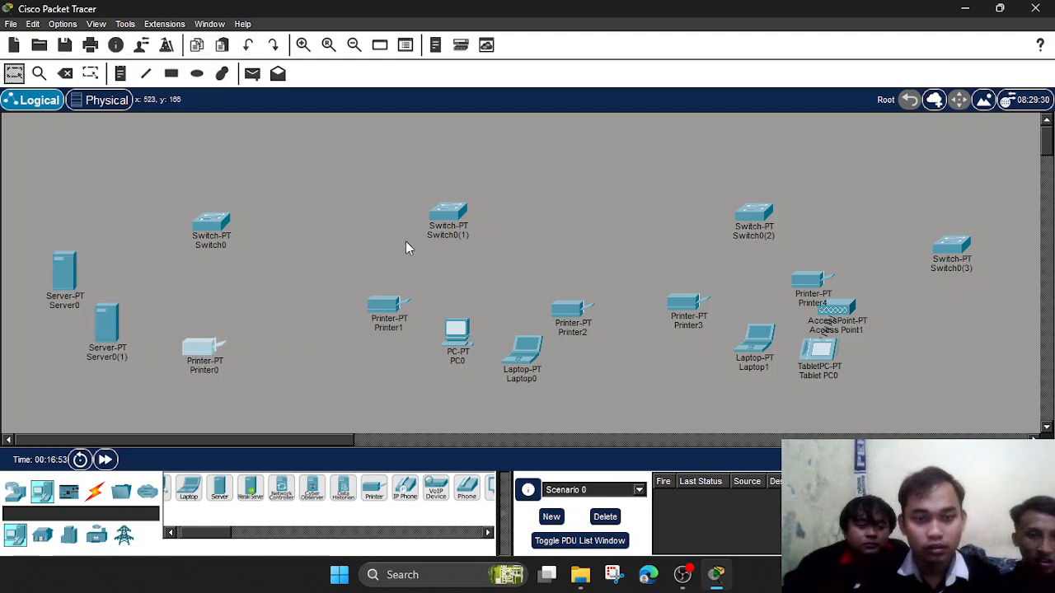
Move the second switch left and rearrange its two printers, PC and laptop in an arc below it.
{"action": "left_click_drag", "start_coordinate": [449, 224], "coordinate": [386, 212]}
{"action": "left_click_drag", "start_coordinate": [387, 306], "coordinate": [327, 311]}
{"action": "left_click_drag", "start_coordinate": [453, 331], "coordinate": [404, 315]}
{"action": "left_click_drag", "start_coordinate": [527, 349], "coordinate": [476, 322]}
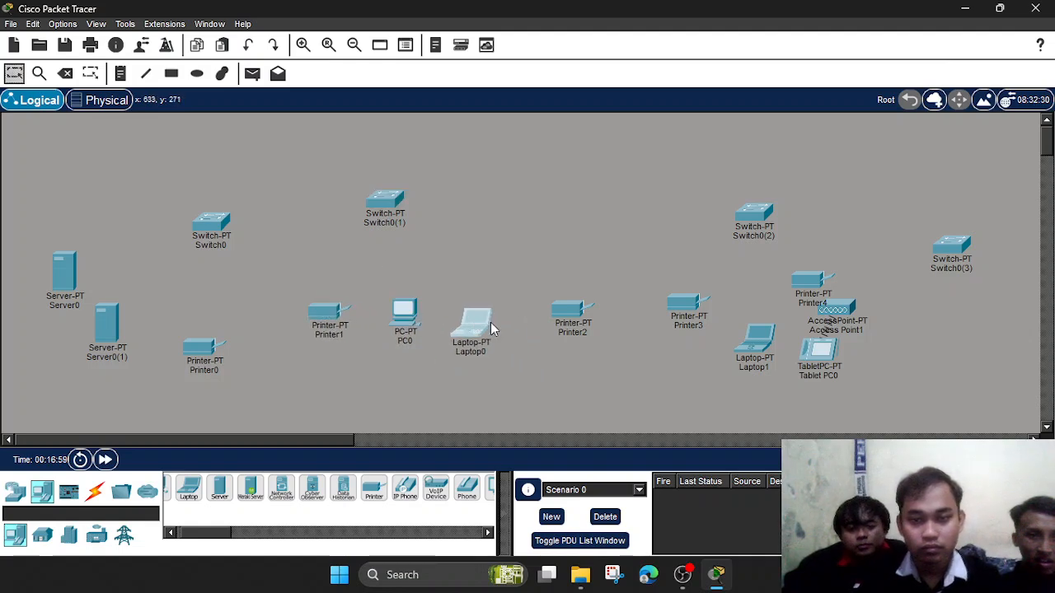
{"action": "left_click_drag", "start_coordinate": [573, 324], "coordinate": [497, 272]}
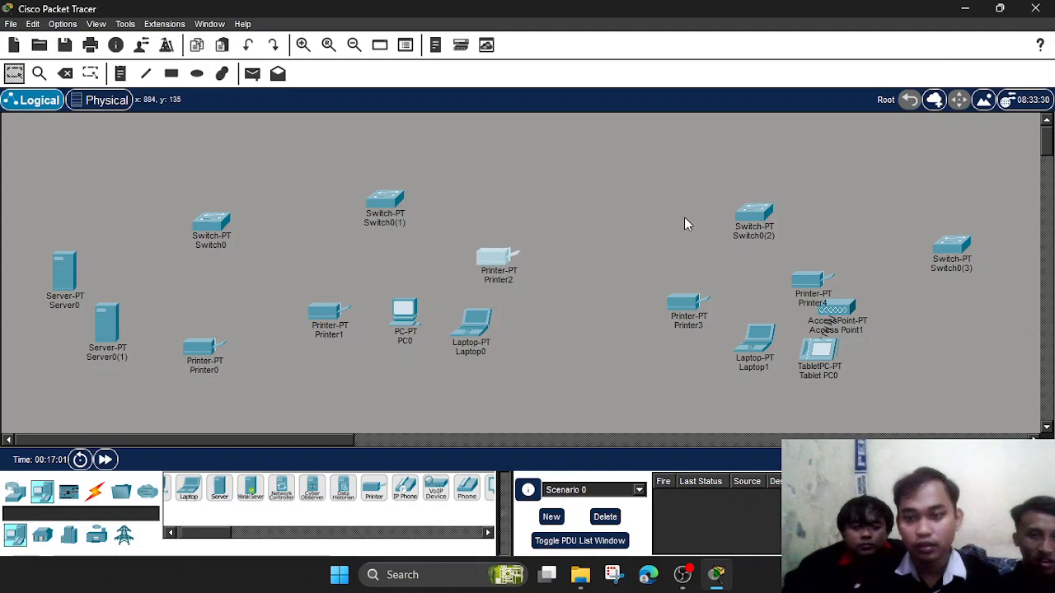
Move the third switch together with its printers, laptop, tablet and access point left, closer to the second switch's group.
{"action": "left_click_drag", "start_coordinate": [729, 211], "coordinate": [669, 190]}
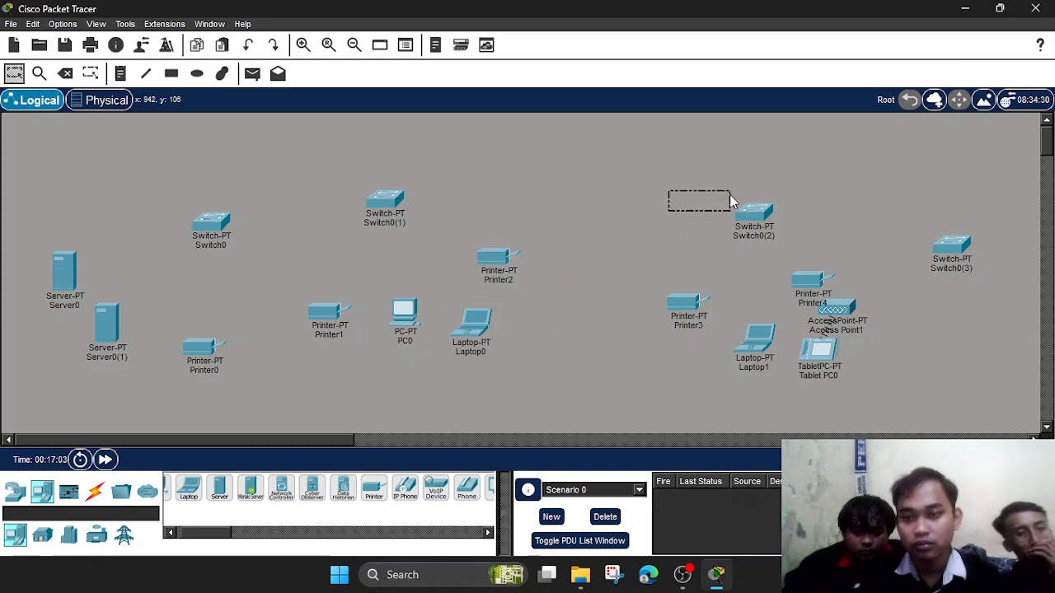
{"action": "left_click", "coordinate": [750, 213]}
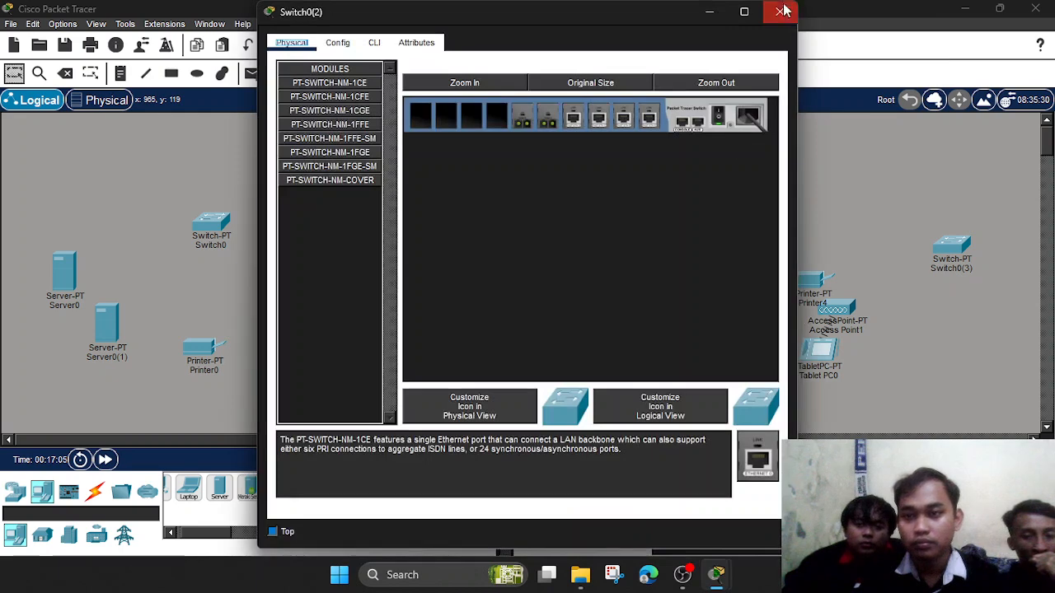
{"action": "left_click", "coordinate": [781, 13]}
{"action": "left_click_drag", "start_coordinate": [658, 185], "coordinate": [876, 396]}
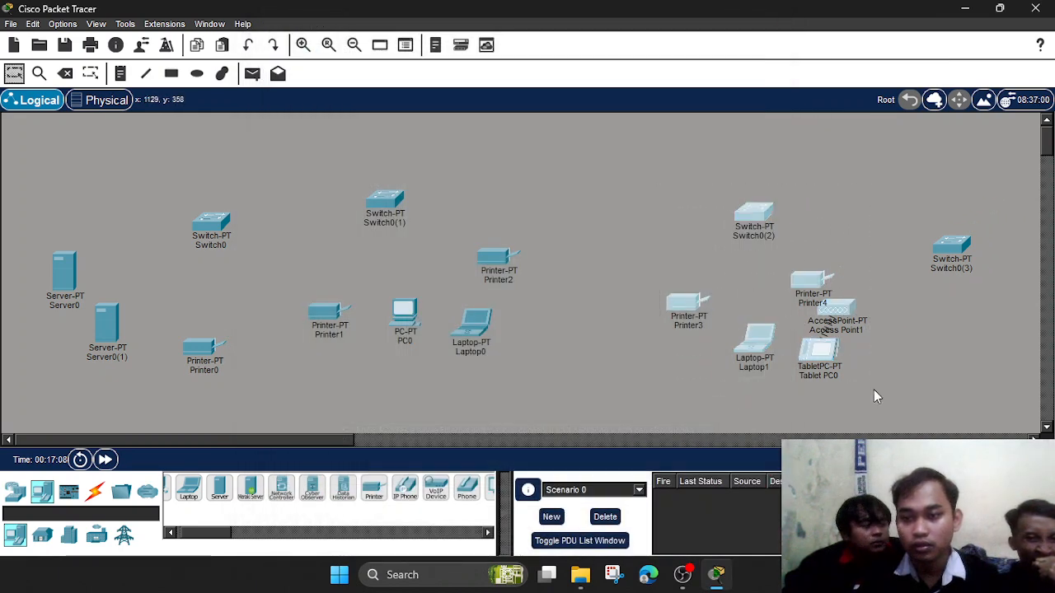
{"action": "left_click_drag", "start_coordinate": [757, 219], "coordinate": [681, 211]}
{"action": "left_click", "coordinate": [780, 226]}
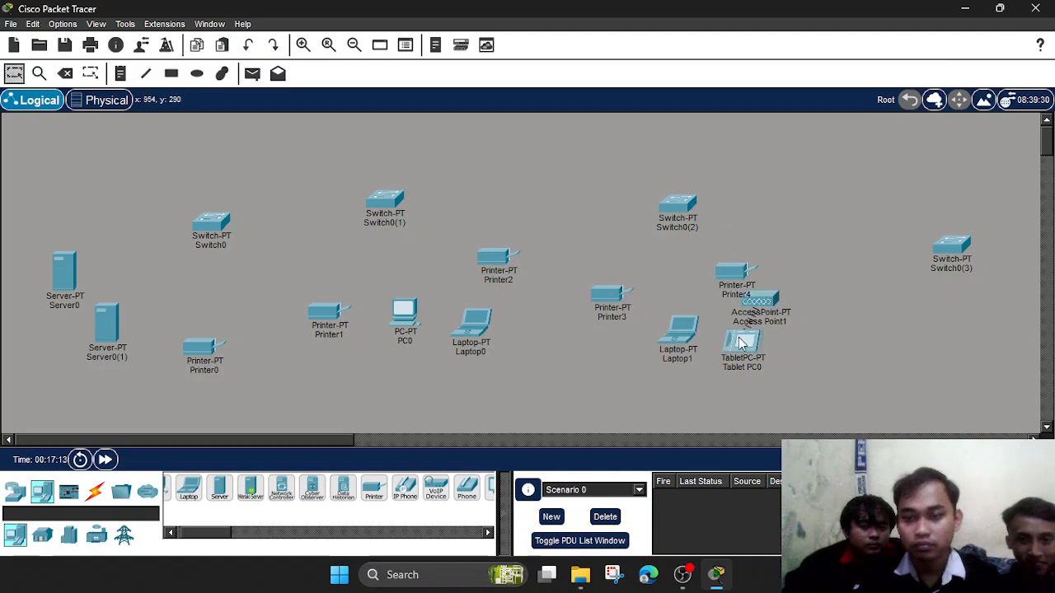
Spread the third switch's two printers, laptop, tablet and access point in a wide arc below the switch.
{"action": "left_click_drag", "start_coordinate": [606, 309], "coordinate": [587, 285]}
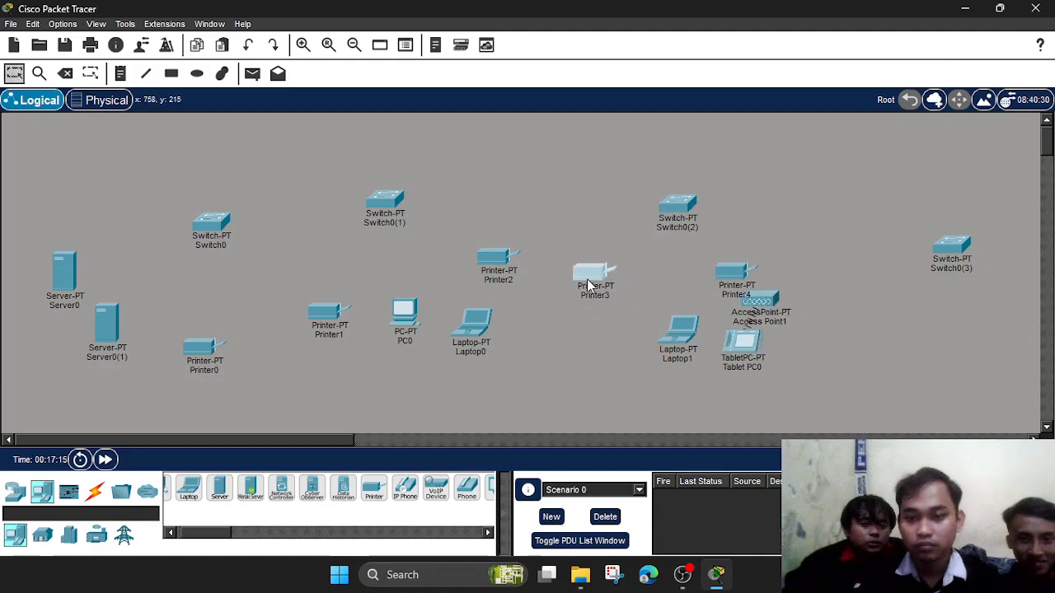
{"action": "left_click", "coordinate": [677, 333]}
{"action": "left_click_drag", "start_coordinate": [677, 332], "coordinate": [628, 344]}
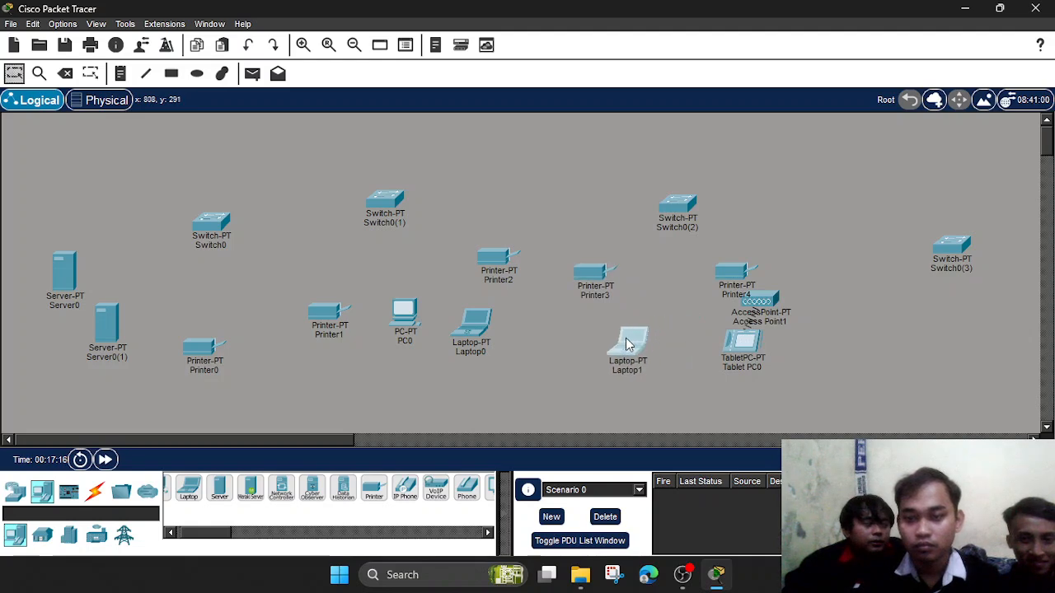
{"action": "left_click", "coordinate": [725, 356]}
{"action": "left_click_drag", "start_coordinate": [725, 357], "coordinate": [691, 378]}
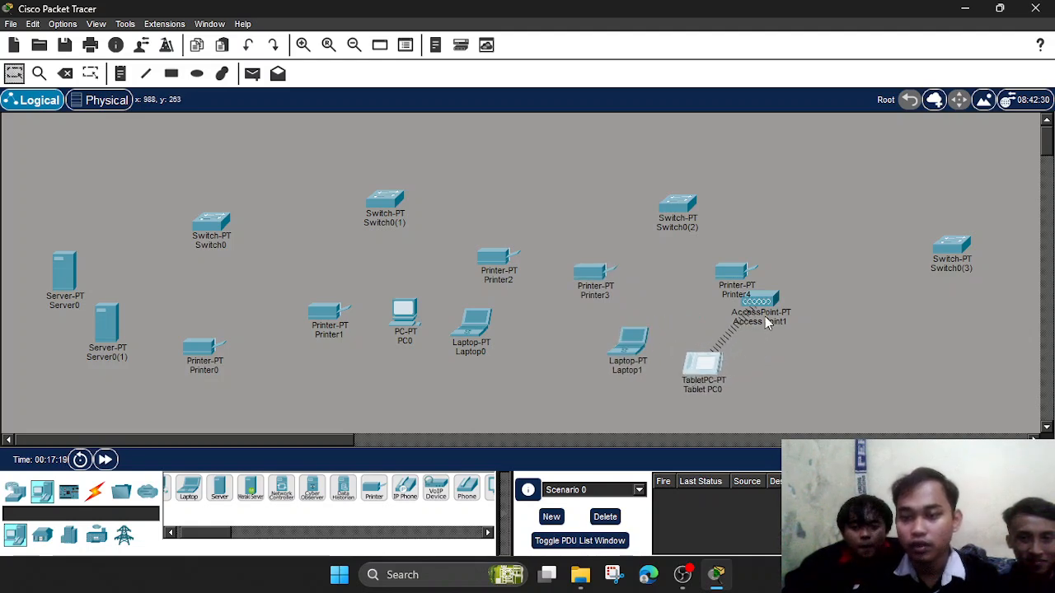
{"action": "left_click_drag", "start_coordinate": [760, 306], "coordinate": [785, 349]}
{"action": "left_click", "coordinate": [743, 281]}
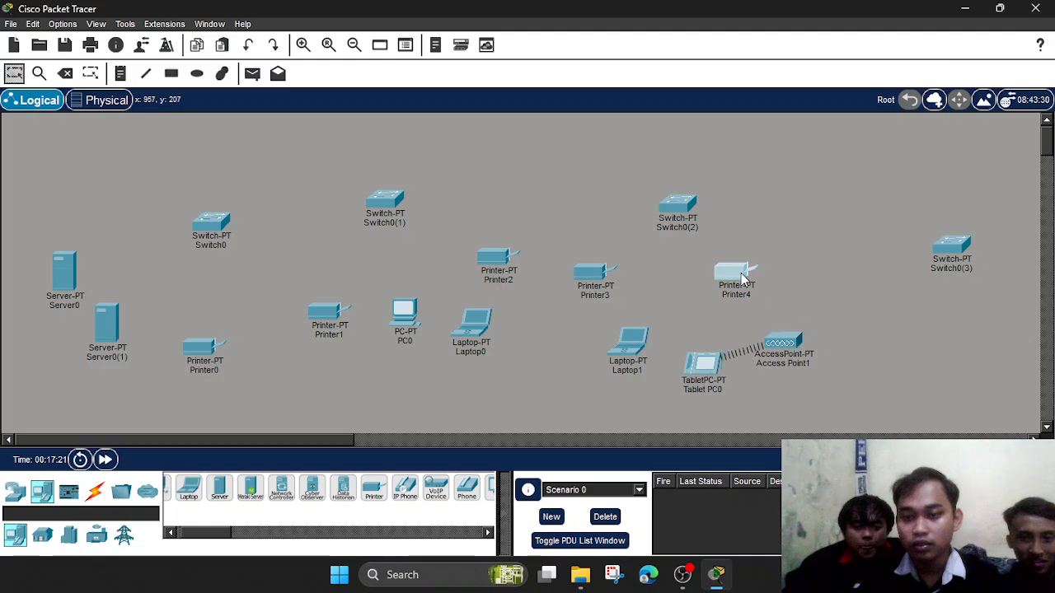
{"action": "left_click_drag", "start_coordinate": [743, 280], "coordinate": [777, 276]}
{"action": "left_click", "coordinate": [818, 291]}
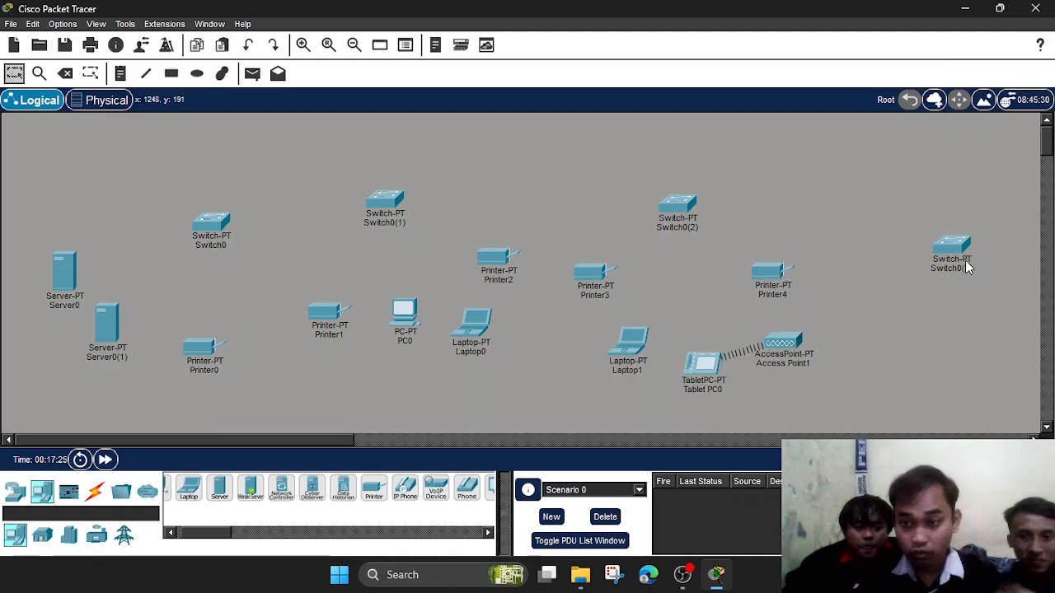
Move the fourth switch up slightly and place a PC below and to the left of it.
{"action": "left_click_drag", "start_coordinate": [957, 251], "coordinate": [950, 216]}
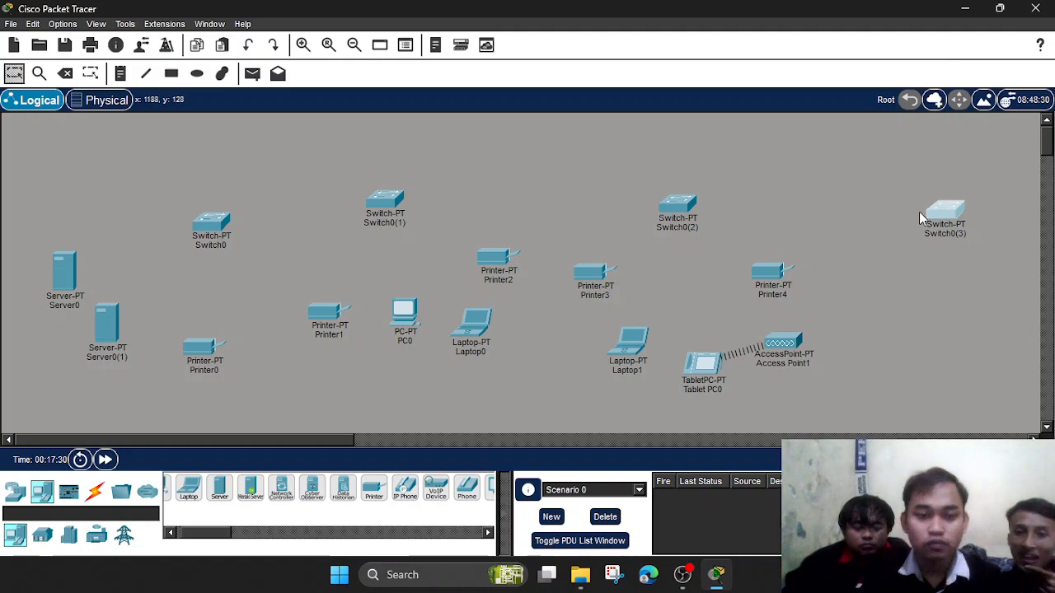
{"action": "mouse_move", "coordinate": [924, 212]}
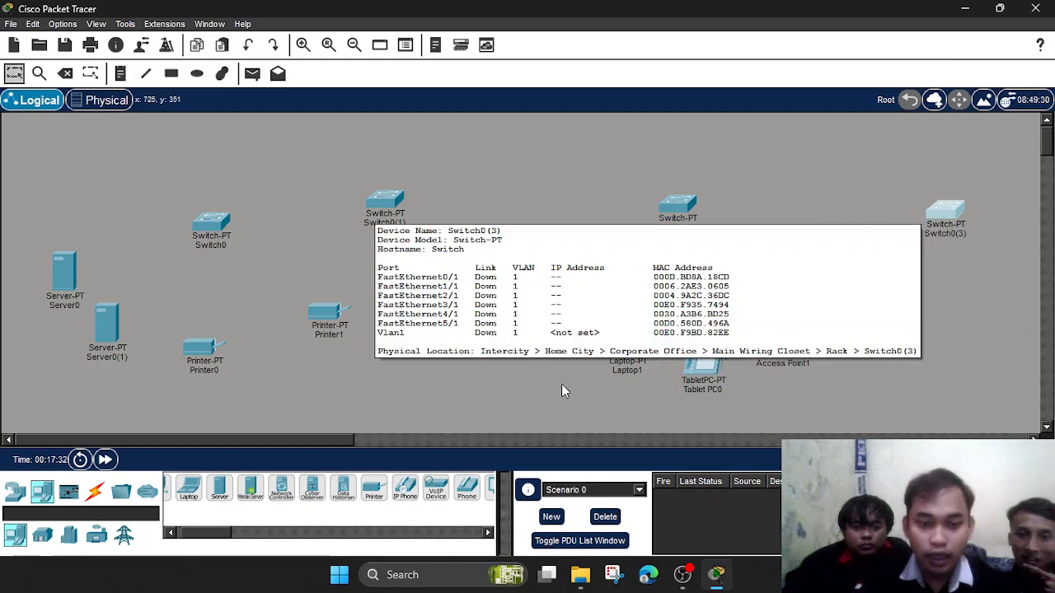
{"action": "scroll", "coordinate": [242, 492], "scroll_direction": "up", "scroll_amount": 1}
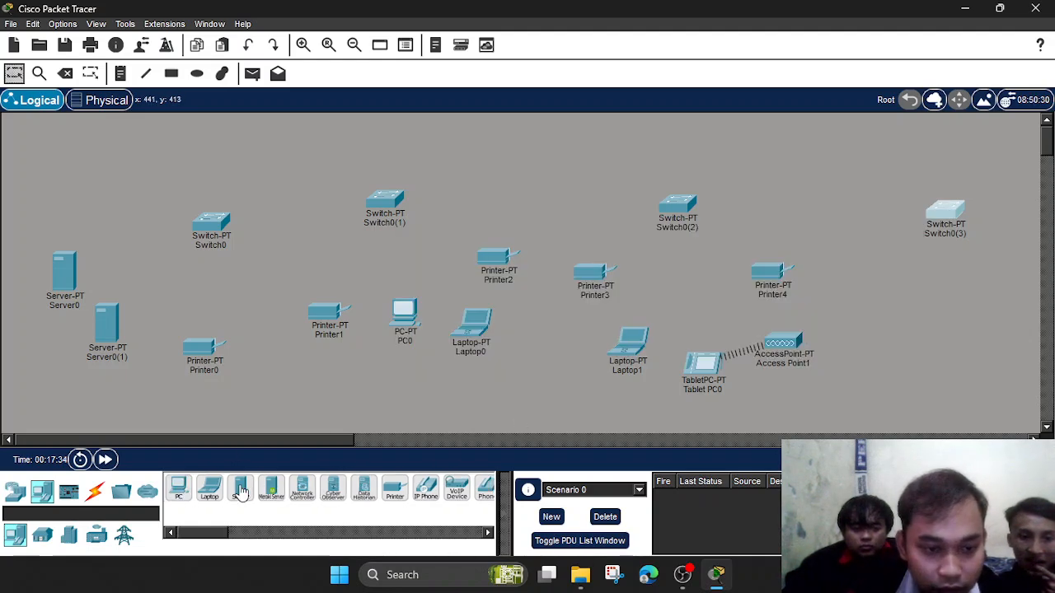
{"action": "left_click_drag", "start_coordinate": [176, 494], "coordinate": [674, 345]}
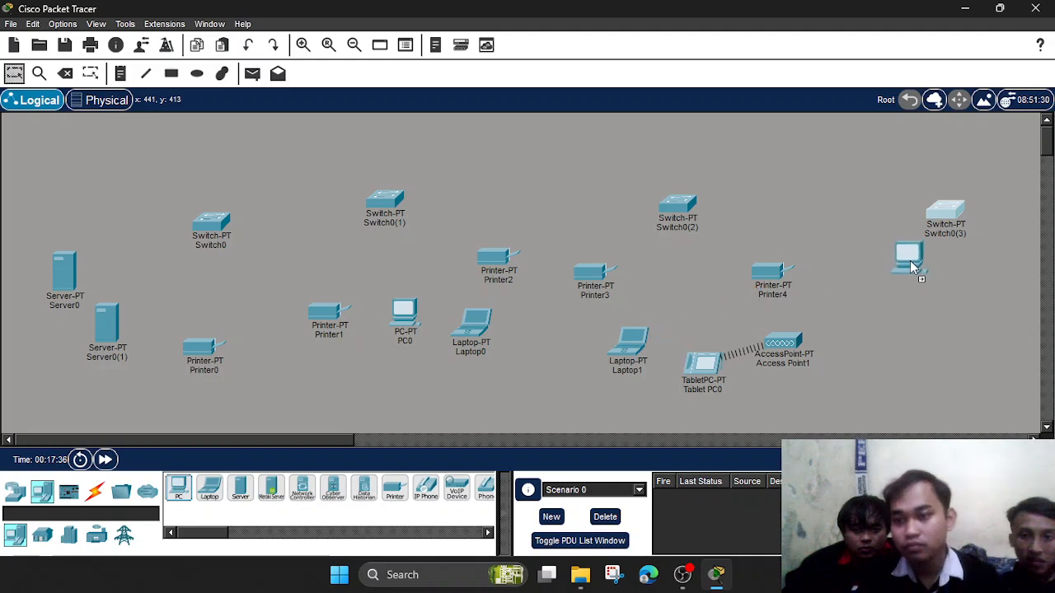
{"action": "left_click_drag", "start_coordinate": [897, 271], "coordinate": [896, 272]}
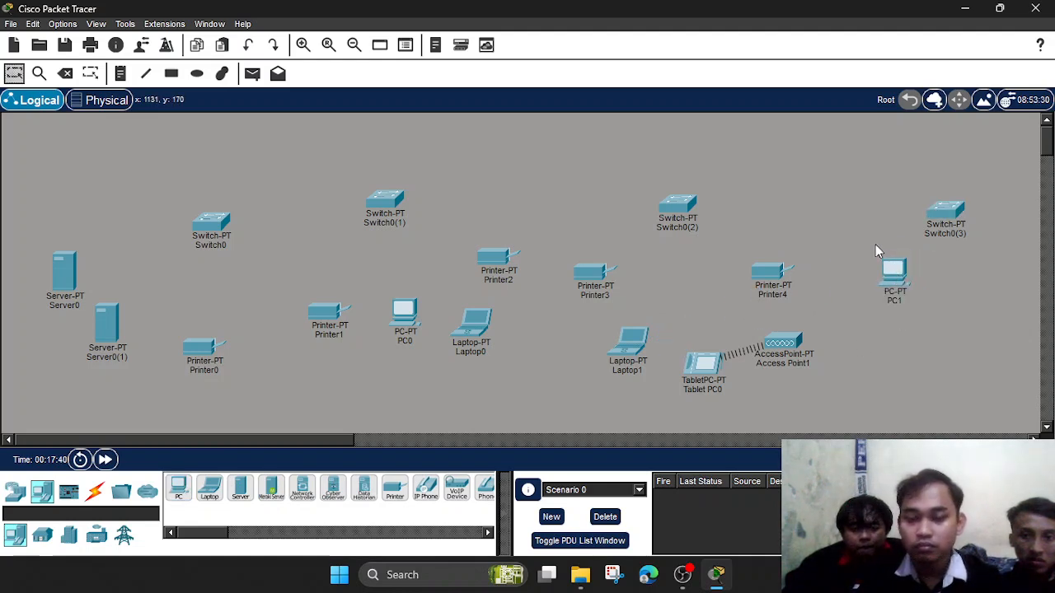
Add a second PC straight below the fourth switch and a printer below and to the right of the switch.
{"action": "left_click", "coordinate": [178, 488]}
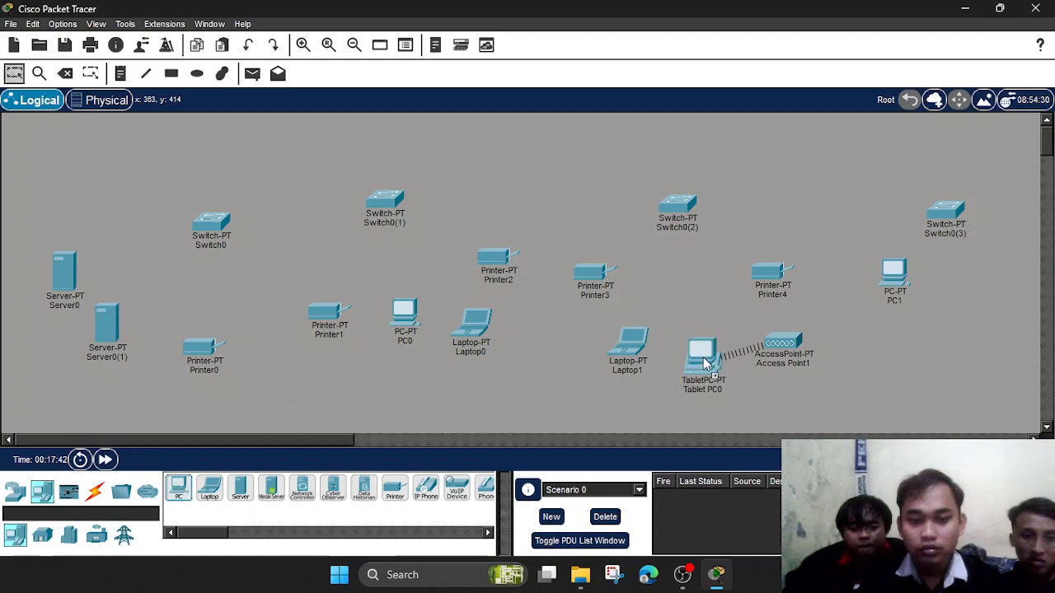
{"action": "left_click", "coordinate": [946, 344]}
{"action": "left_click", "coordinate": [945, 347]}
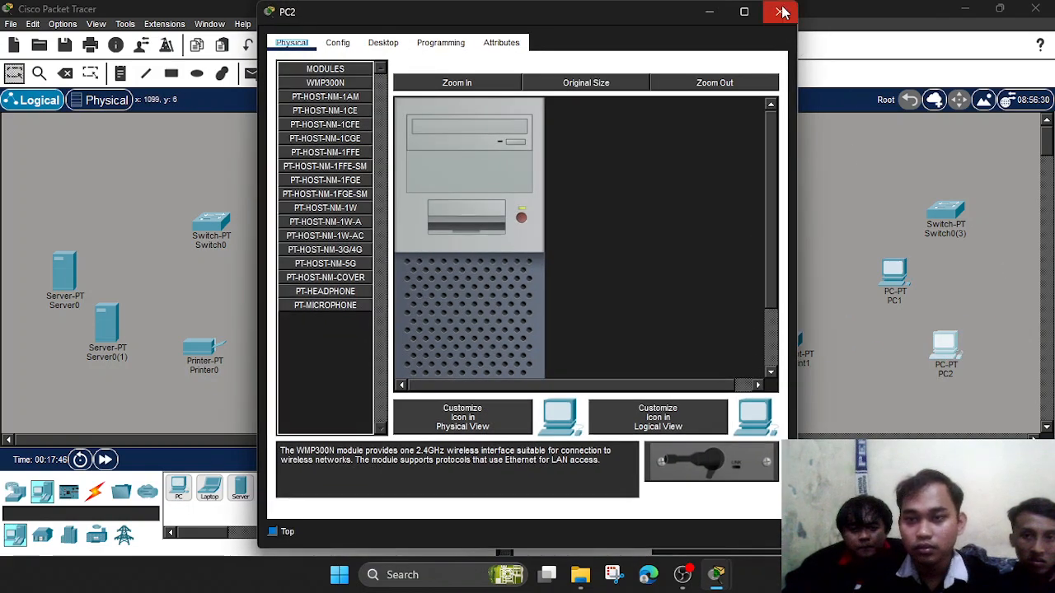
{"action": "left_click", "coordinate": [781, 11]}
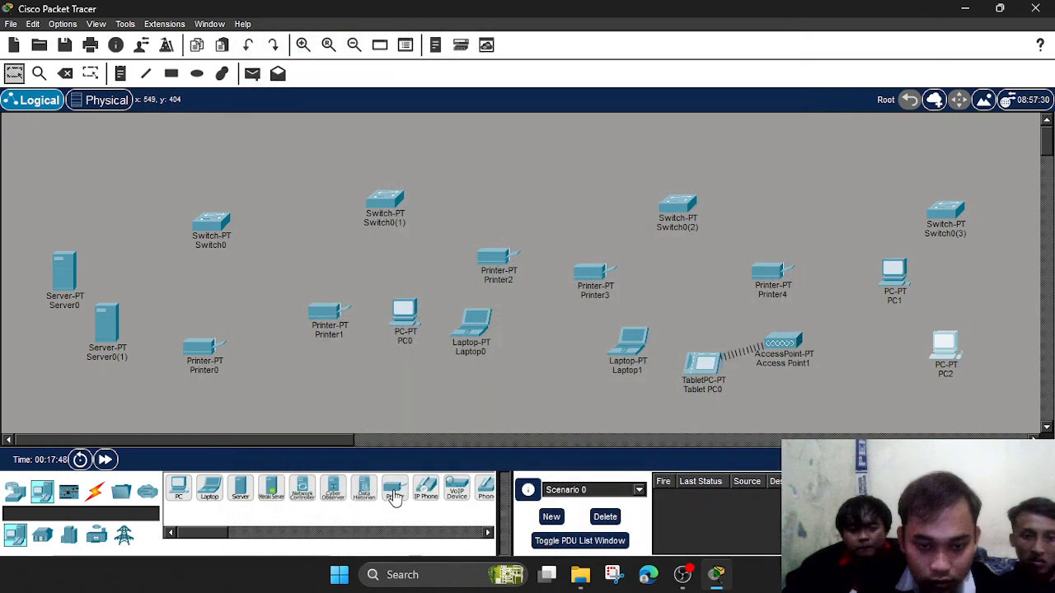
{"action": "left_click", "coordinate": [997, 300]}
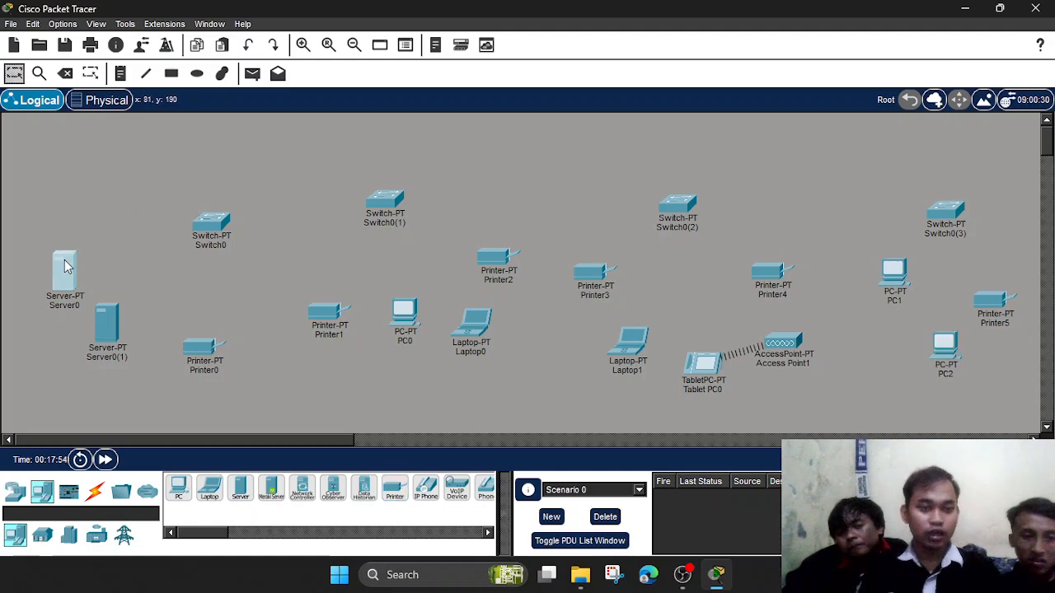
Move the two servers and the printer of the first switch's group up, closer to the switch.
{"action": "left_click_drag", "start_coordinate": [69, 262], "coordinate": [89, 238]}
{"action": "left_click_drag", "start_coordinate": [101, 321], "coordinate": [181, 323]}
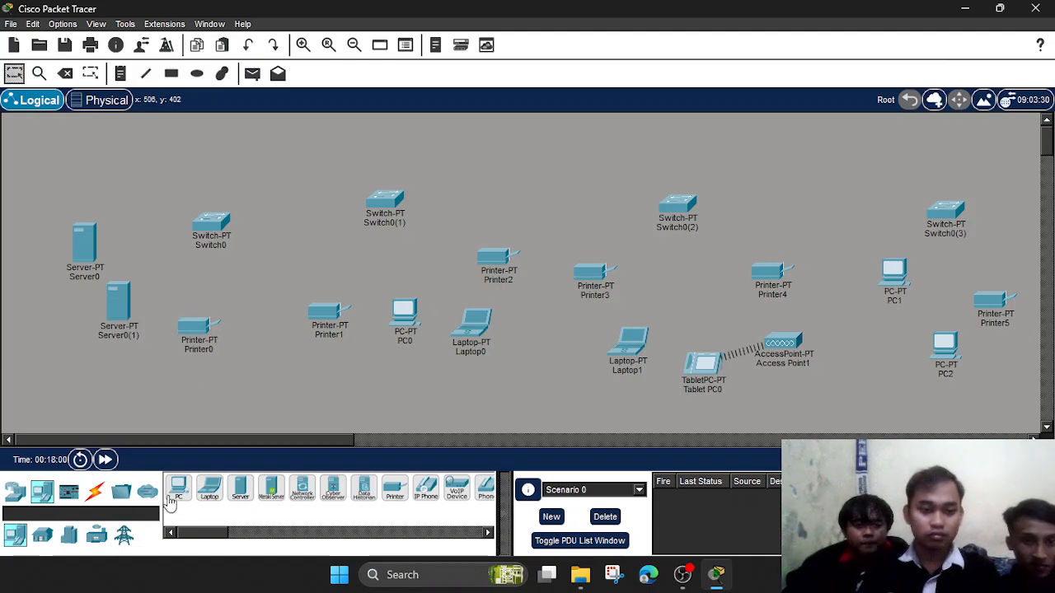
Connect Server0 to port FastEthernet0/1 of Switch0 with a copper straight-through cable.
{"action": "left_click", "coordinate": [97, 493]}
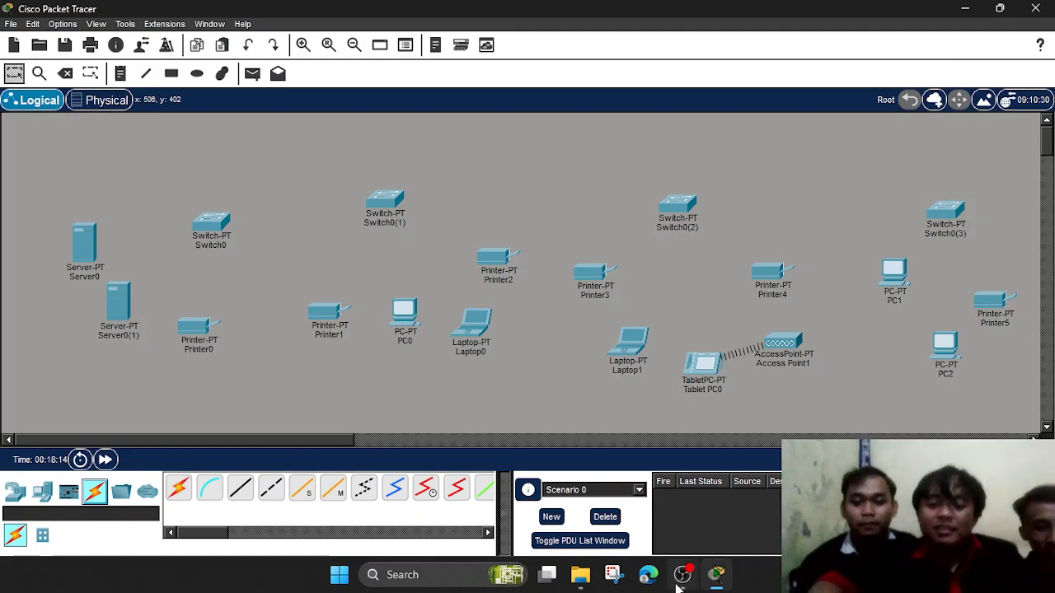
{"action": "mouse_move", "coordinate": [677, 581]}
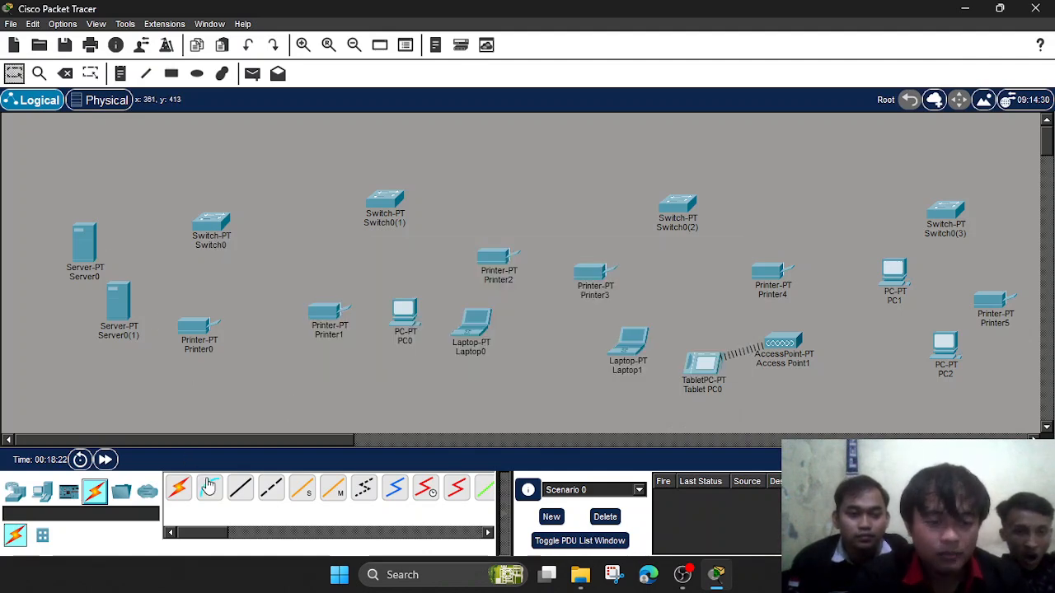
{"action": "left_click", "coordinate": [256, 492]}
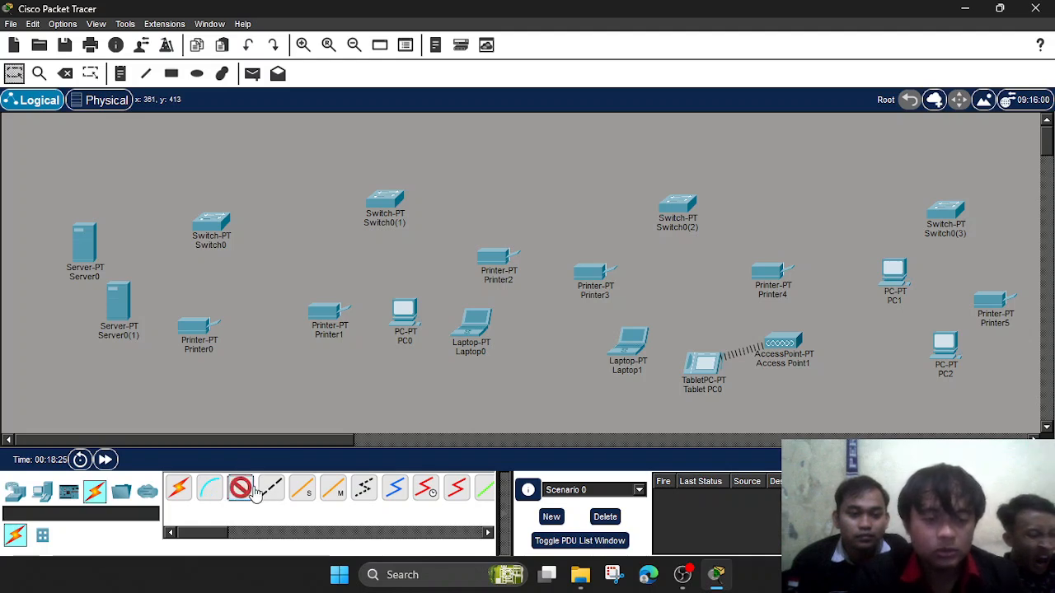
{"action": "left_click", "coordinate": [76, 258]}
{"action": "left_click", "coordinate": [124, 265]}
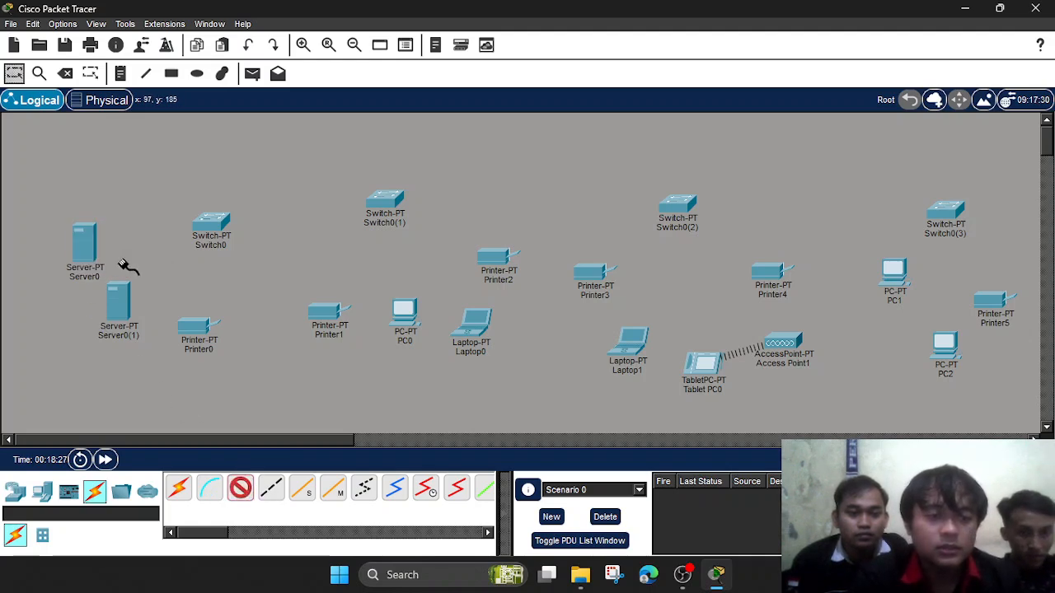
{"action": "left_click", "coordinate": [212, 224]}
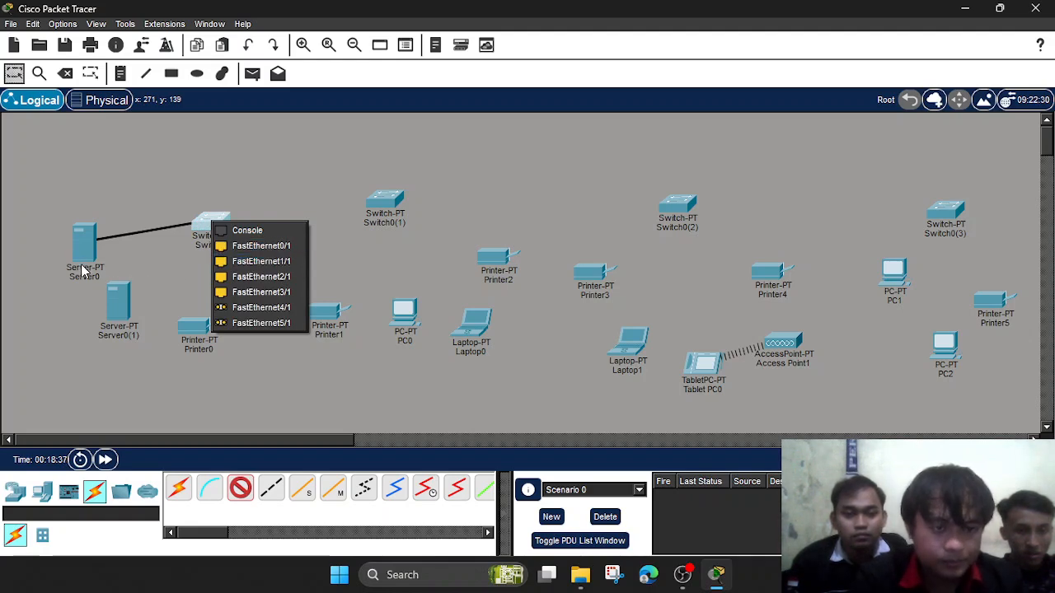
{"action": "left_click", "coordinate": [272, 249]}
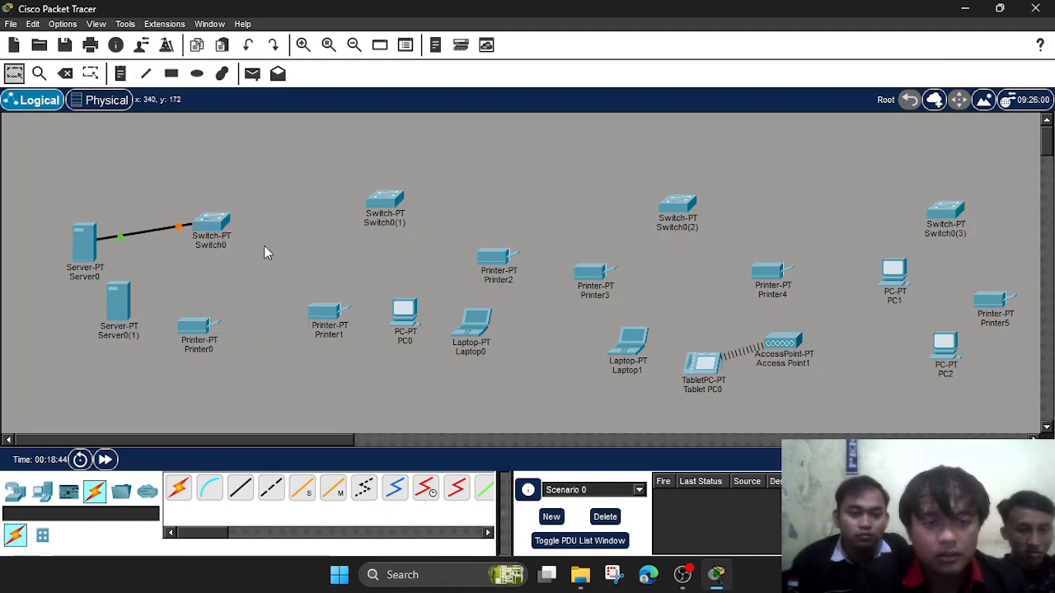
Connect FastEthernet0 of Server0(1) to FastEthernet1/1 of Switch0 with a copper straight-through cable.
{"action": "left_click", "coordinate": [117, 307]}
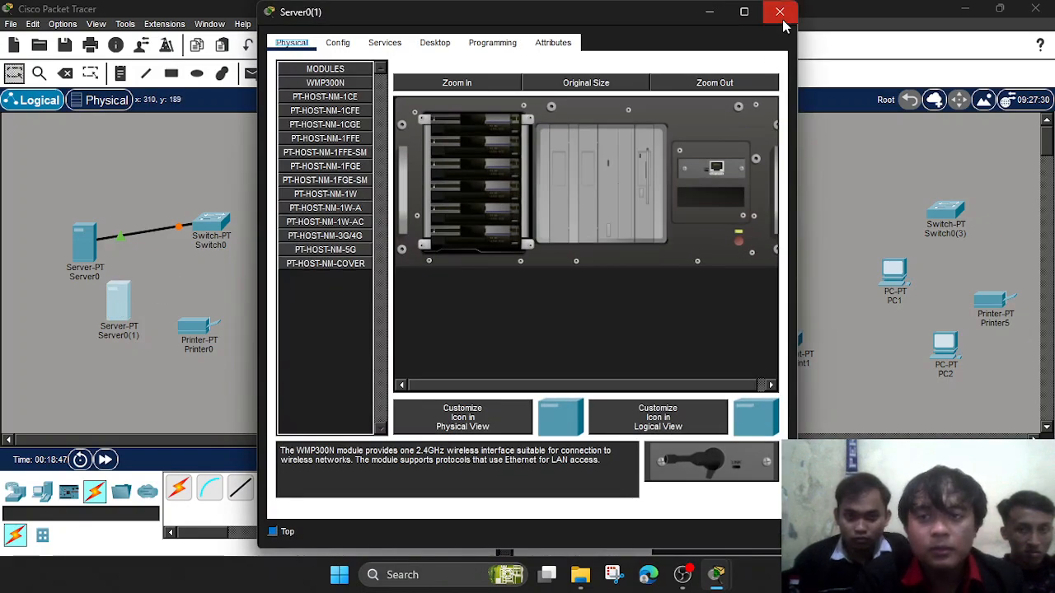
{"action": "left_click", "coordinate": [772, 8]}
{"action": "left_click", "coordinate": [240, 488]}
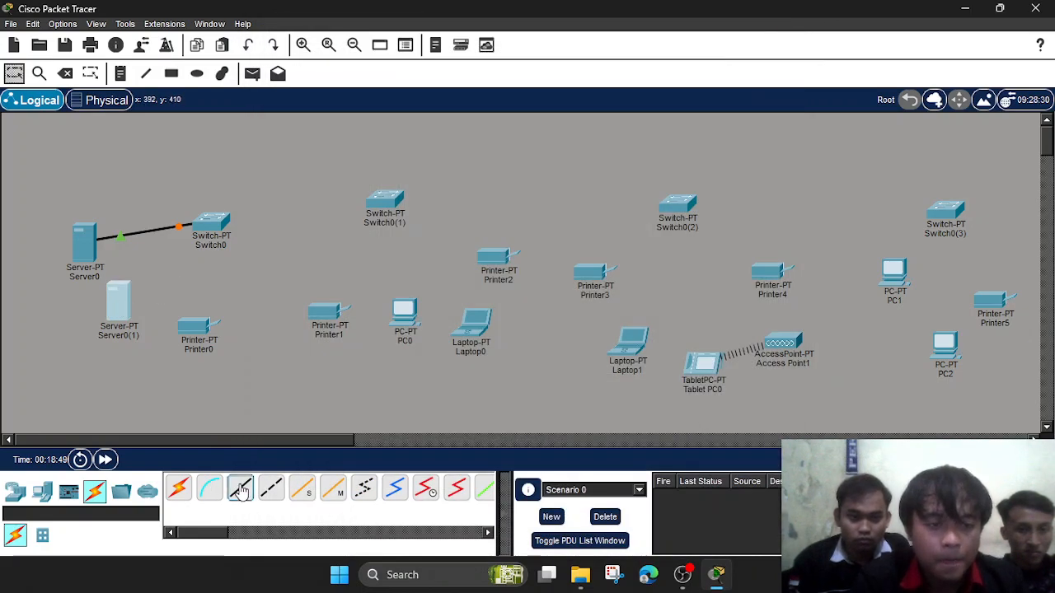
{"action": "left_click", "coordinate": [128, 323]}
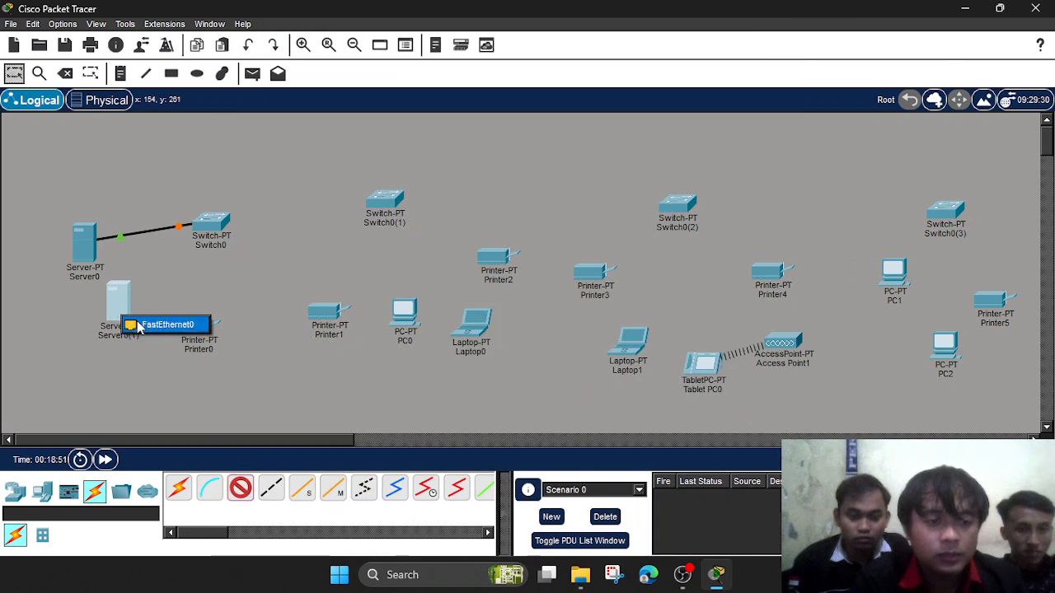
{"action": "left_click", "coordinate": [136, 324]}
{"action": "left_click", "coordinate": [212, 225]}
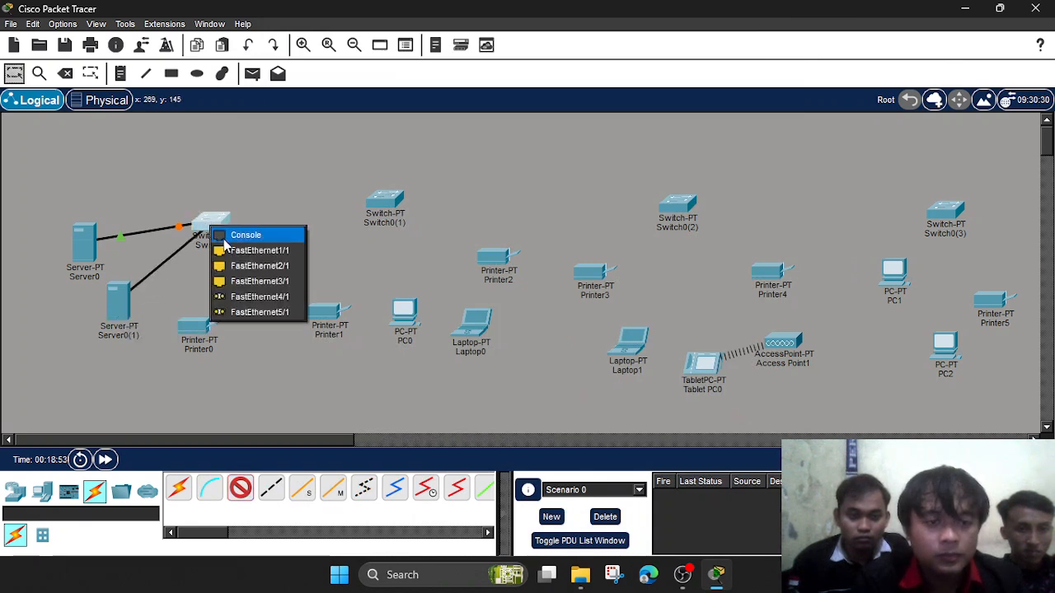
{"action": "left_click", "coordinate": [229, 252]}
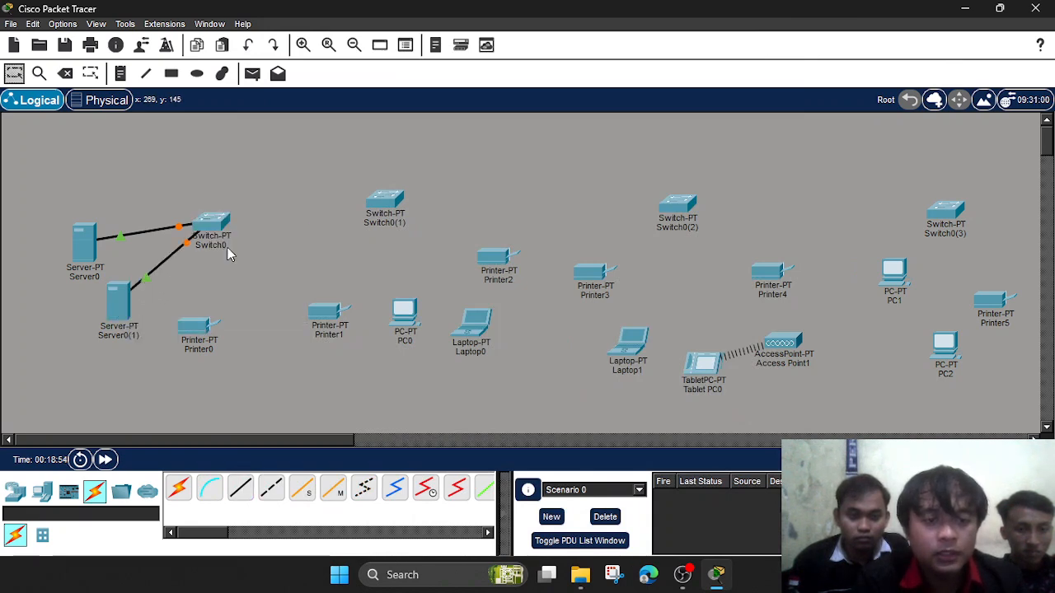
Connect FastEthernet0 of Printer0 to FastEthernet2/1 of Switch0 with a copper straight-through cable.
{"action": "left_click", "coordinate": [240, 494]}
{"action": "left_click", "coordinate": [192, 324]}
{"action": "left_click", "coordinate": [205, 317]}
{"action": "left_click", "coordinate": [205, 319]}
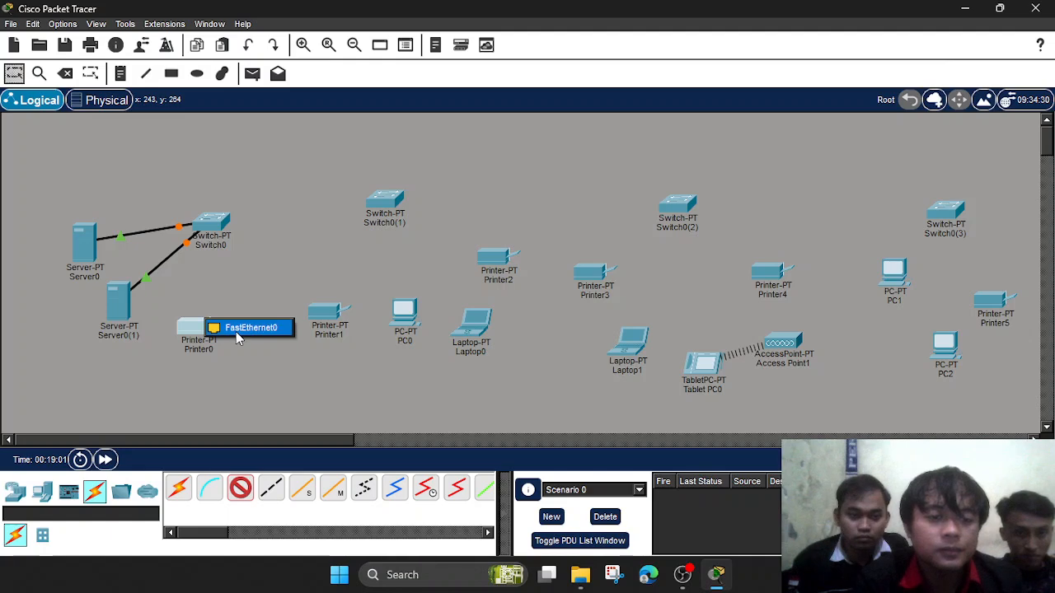
{"action": "left_click", "coordinate": [236, 330]}
{"action": "left_click", "coordinate": [212, 222]}
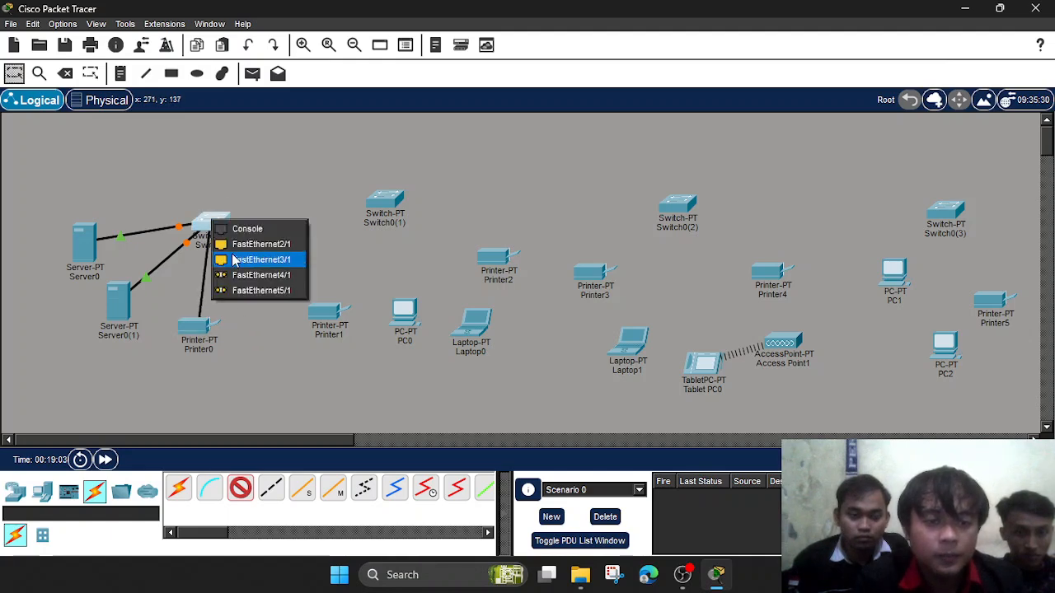
{"action": "left_click", "coordinate": [233, 243]}
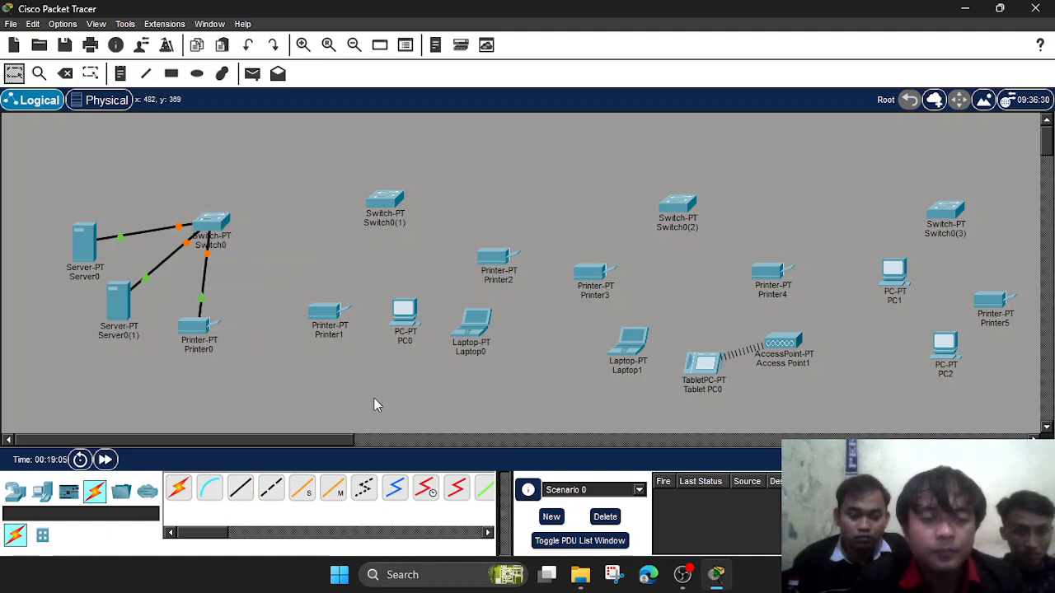
Connect Printer1 to port FastEthernet0/1 of Switch0(1) with a copper straight-through cable.
{"action": "left_click", "coordinate": [240, 488]}
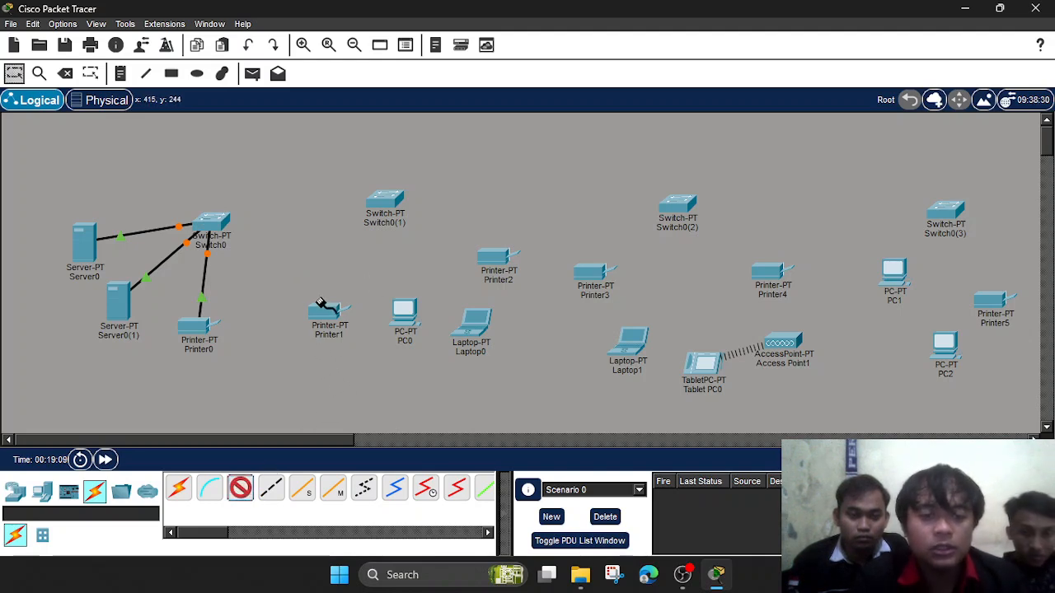
{"action": "mouse_move", "coordinate": [317, 312]}
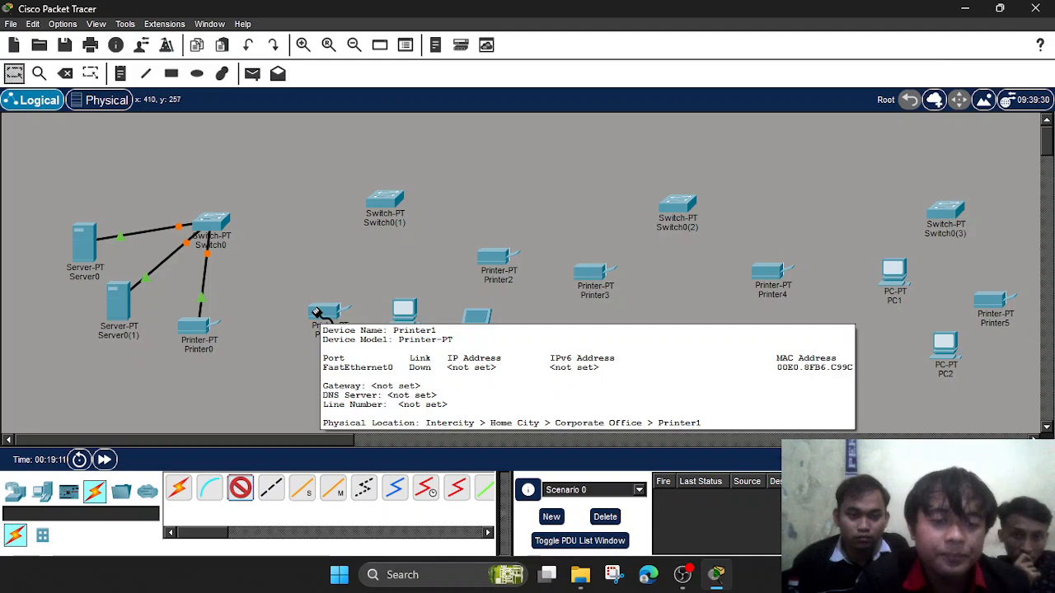
{"action": "left_click", "coordinate": [327, 309]}
{"action": "left_click", "coordinate": [351, 319]}
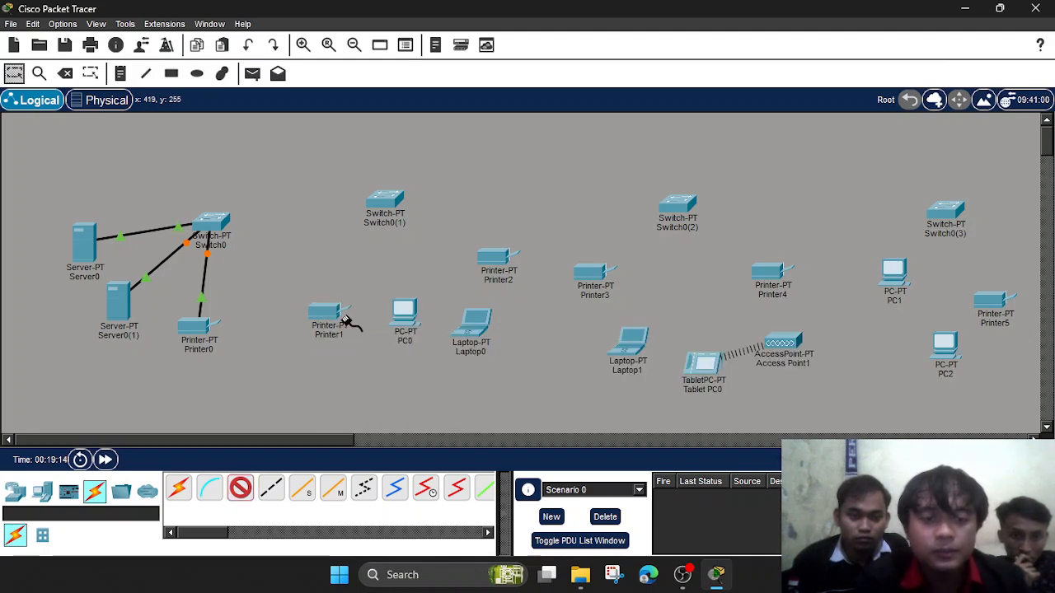
{"action": "left_click", "coordinate": [384, 204]}
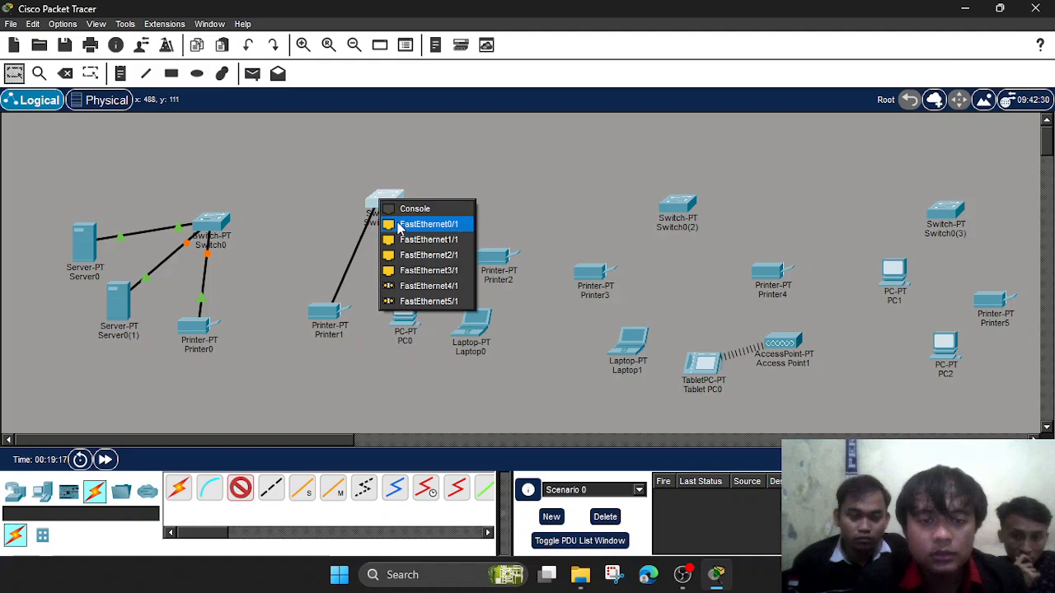
{"action": "left_click", "coordinate": [400, 224]}
{"action": "left_click", "coordinate": [240, 489]}
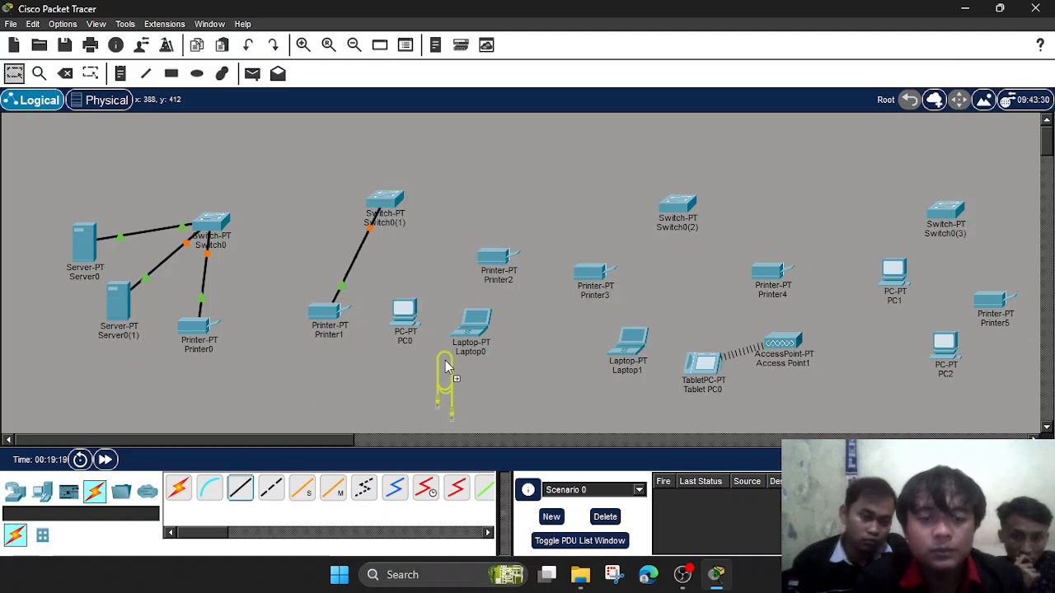
{"action": "left_click", "coordinate": [408, 325]}
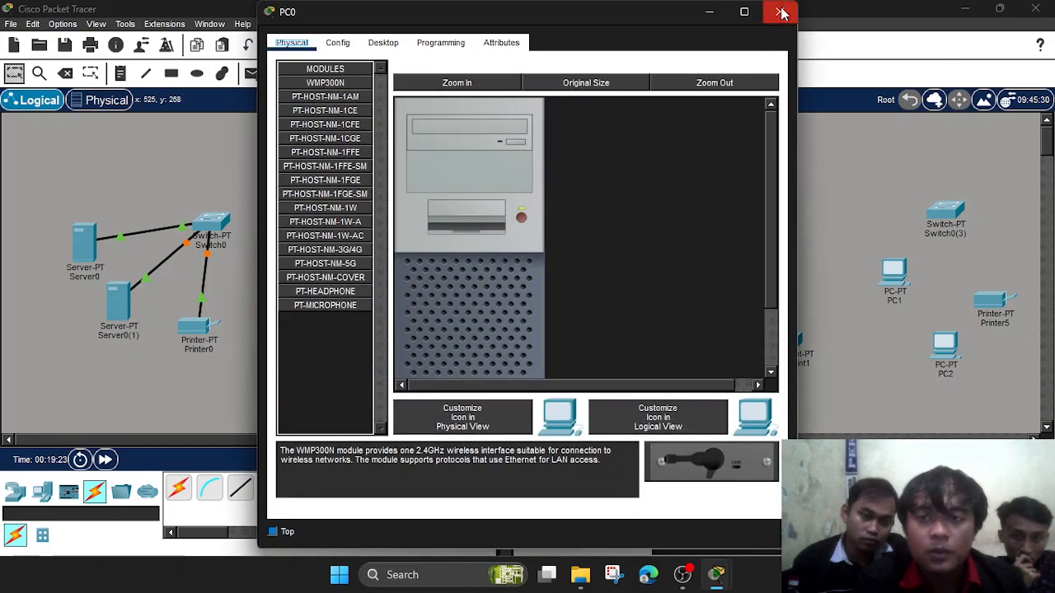
{"action": "left_click", "coordinate": [782, 13]}
Connect FastEthernet0 of PC0 to FastEthernet1/1 of Switch0(1) with a copper straight-through cable.
{"action": "left_click", "coordinate": [240, 494]}
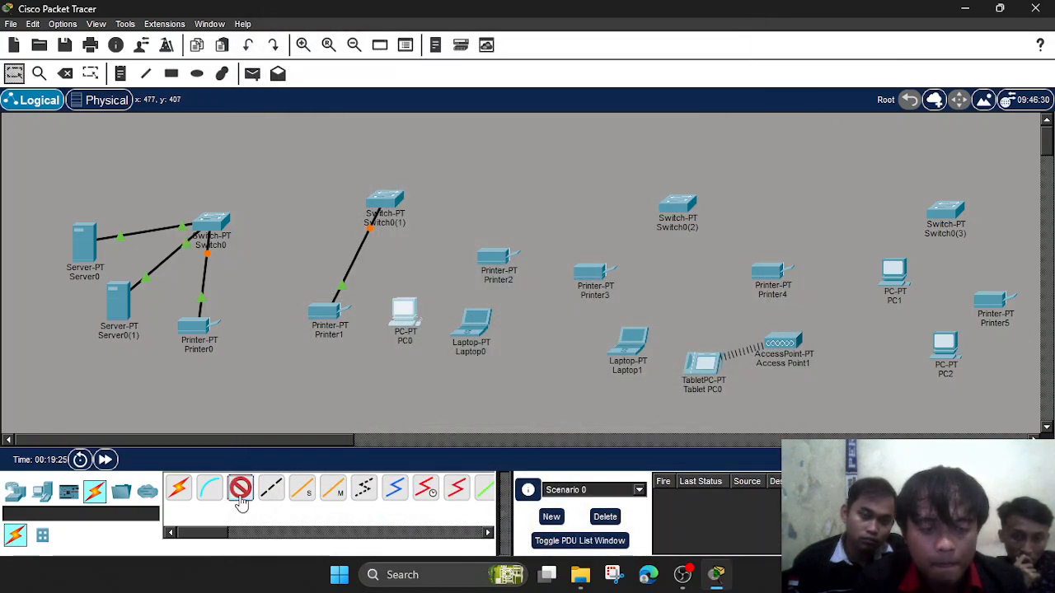
{"action": "left_click", "coordinate": [407, 324]}
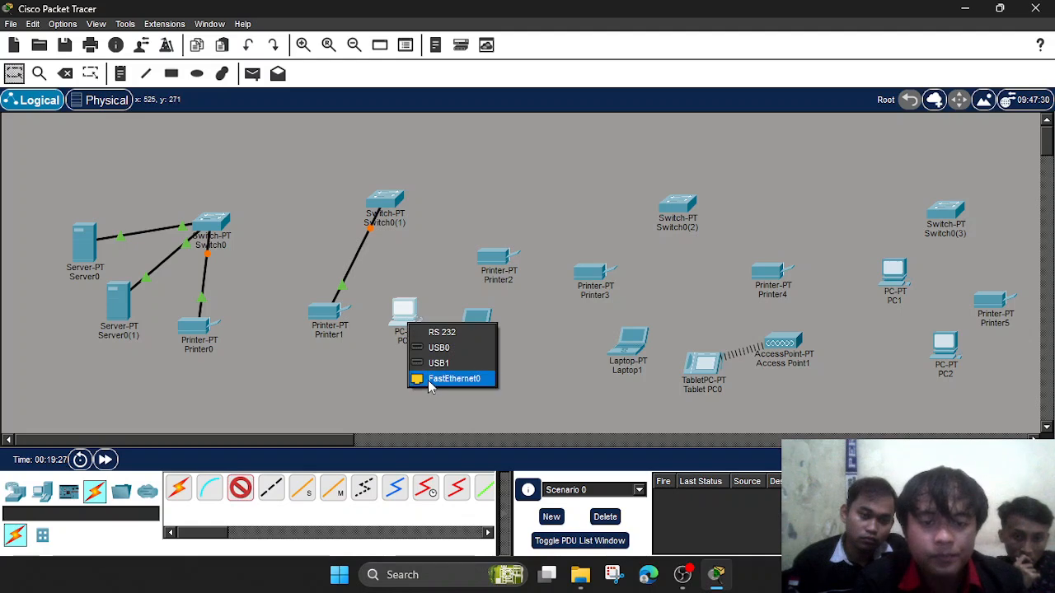
{"action": "left_click", "coordinate": [446, 378]}
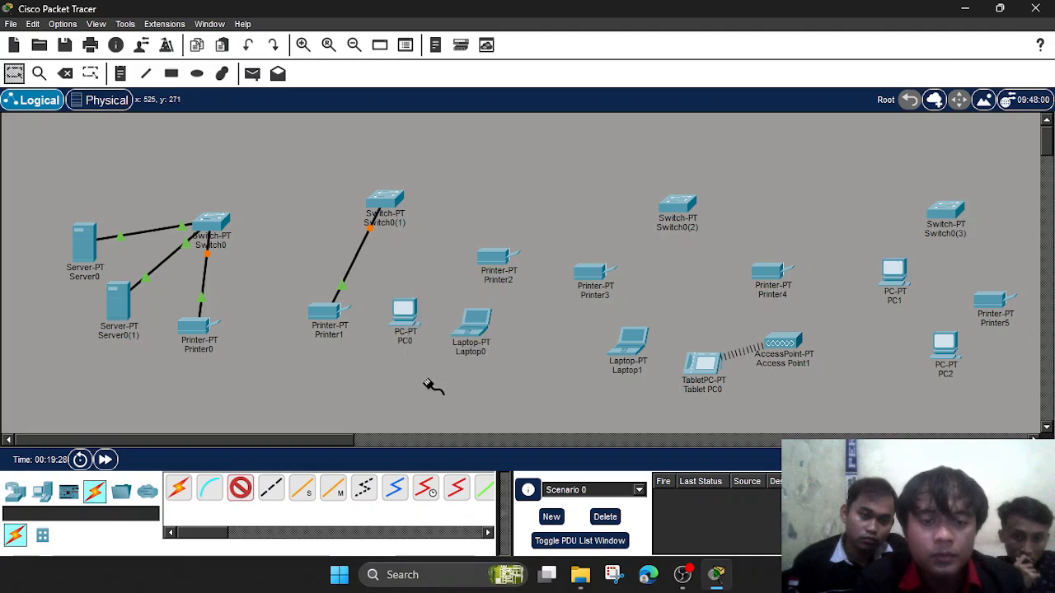
{"action": "left_click", "coordinate": [392, 203]}
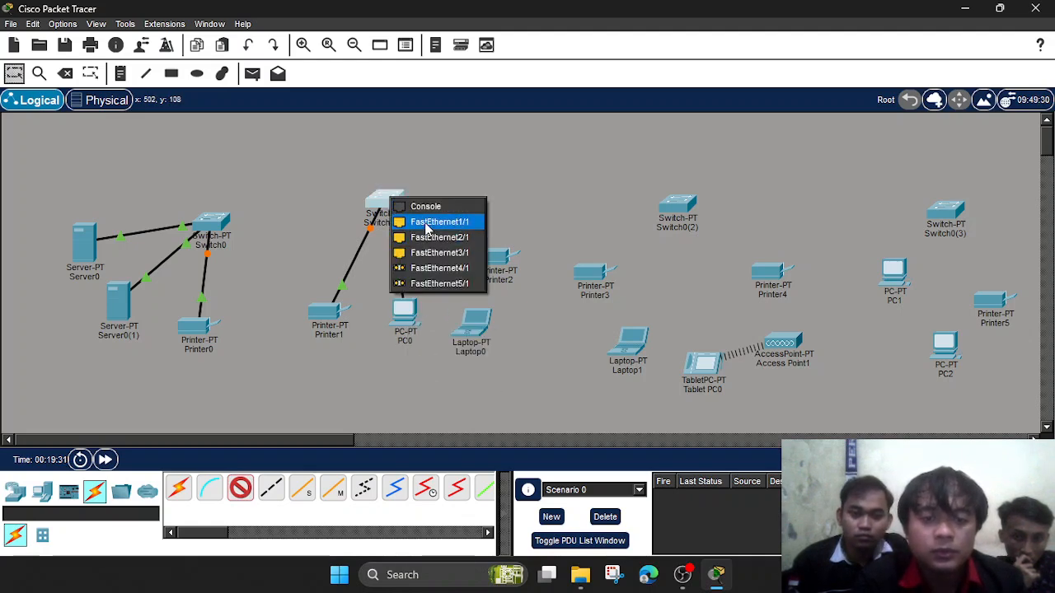
{"action": "left_click", "coordinate": [429, 222]}
Connect FastEthernet0 of Laptop0 to FastEthernet2/1 of Switch0(1) with a copper straight-through cable.
{"action": "left_click", "coordinate": [244, 490]}
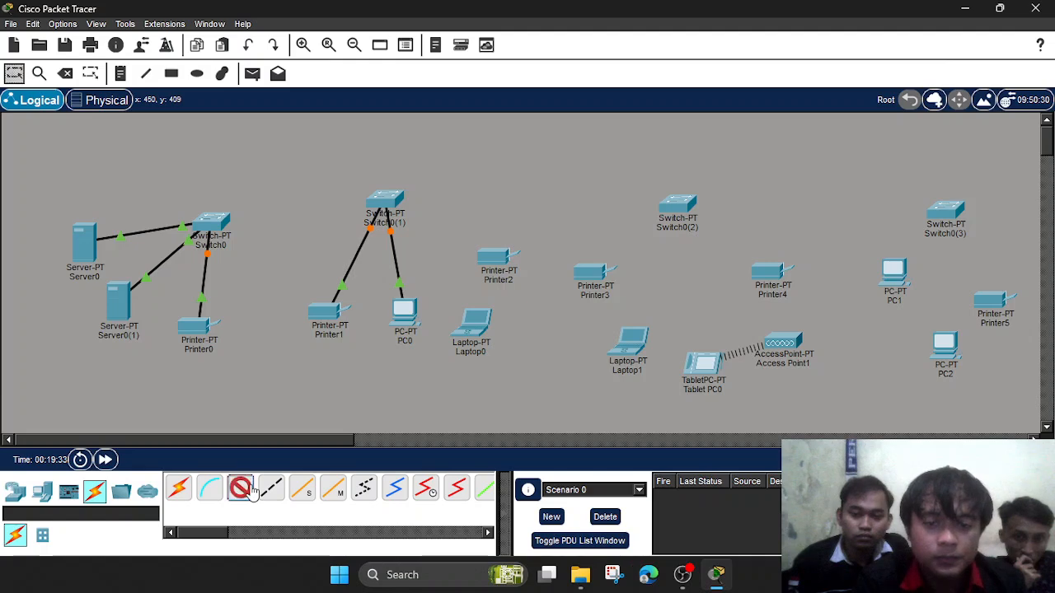
{"action": "left_click", "coordinate": [465, 323]}
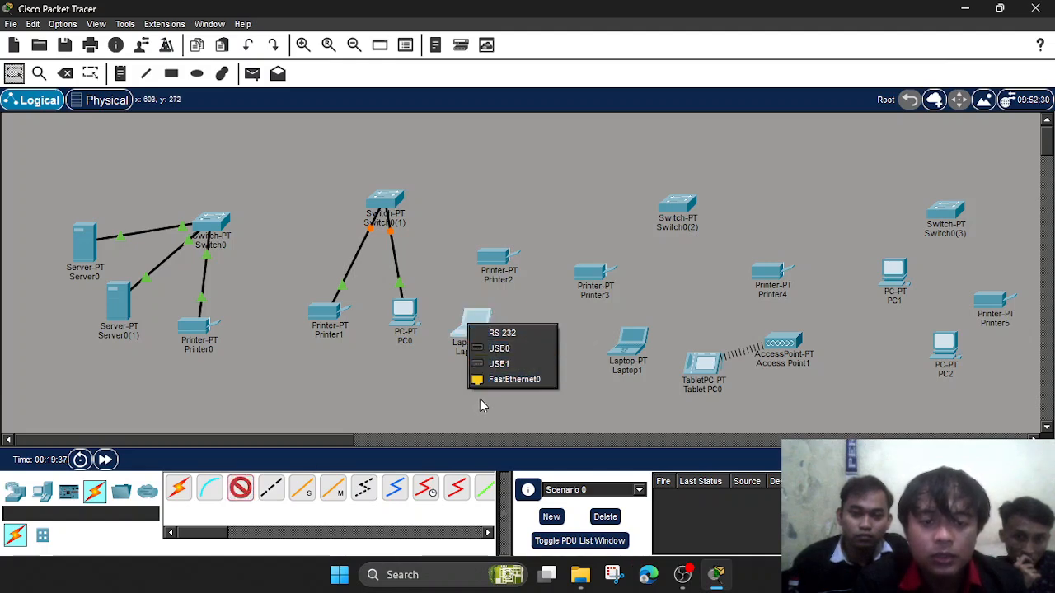
{"action": "left_click", "coordinate": [495, 380]}
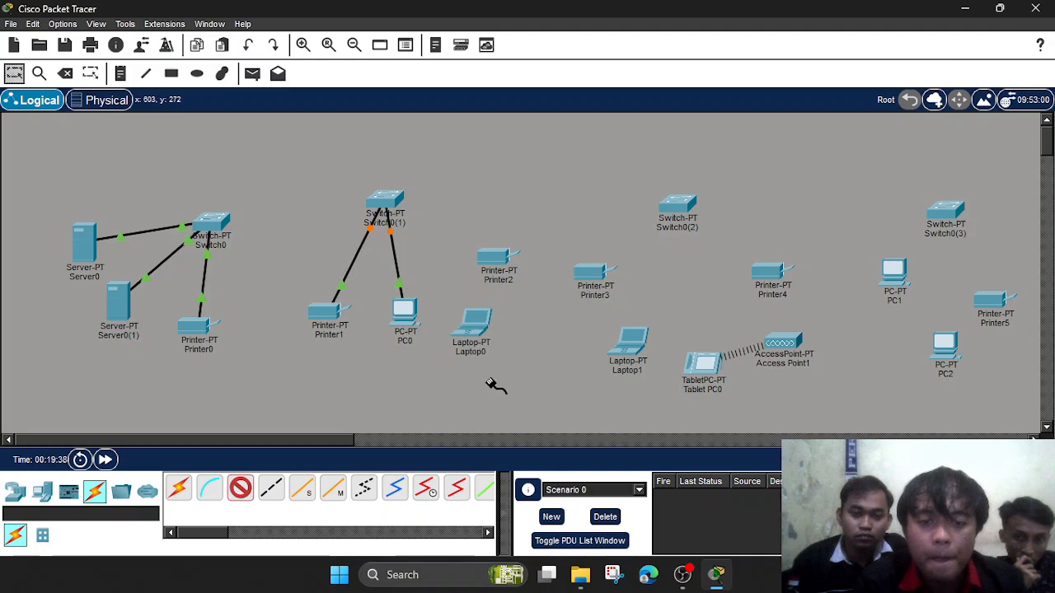
{"action": "left_click", "coordinate": [386, 202]}
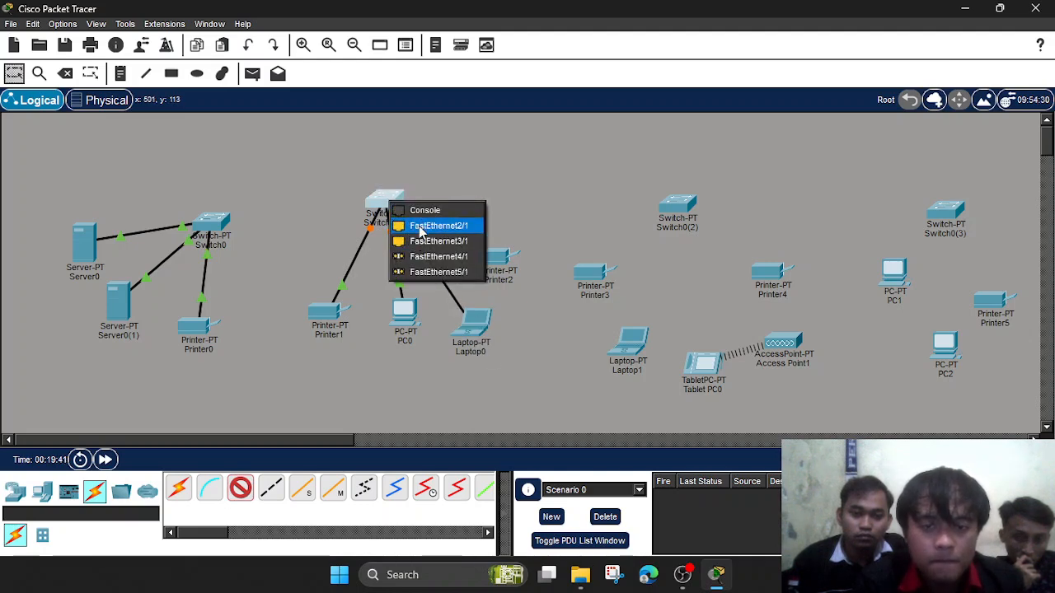
{"action": "left_click", "coordinate": [421, 228]}
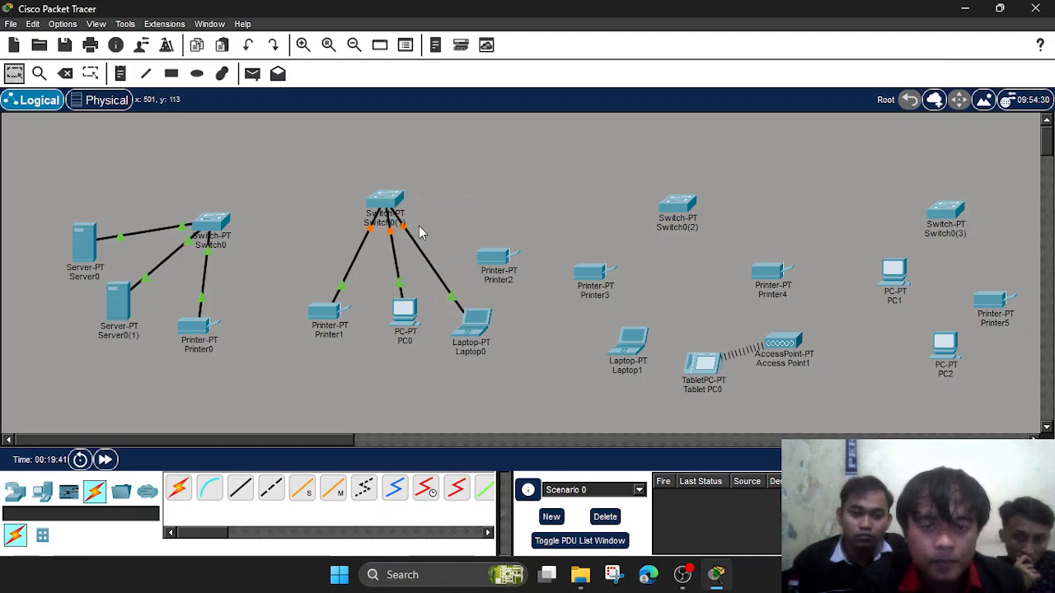
Connect FastEthernet0 of Printer2 to FastEthernet3/1 of Switch0(1) with a copper straight-through cable.
{"action": "left_click", "coordinate": [235, 498]}
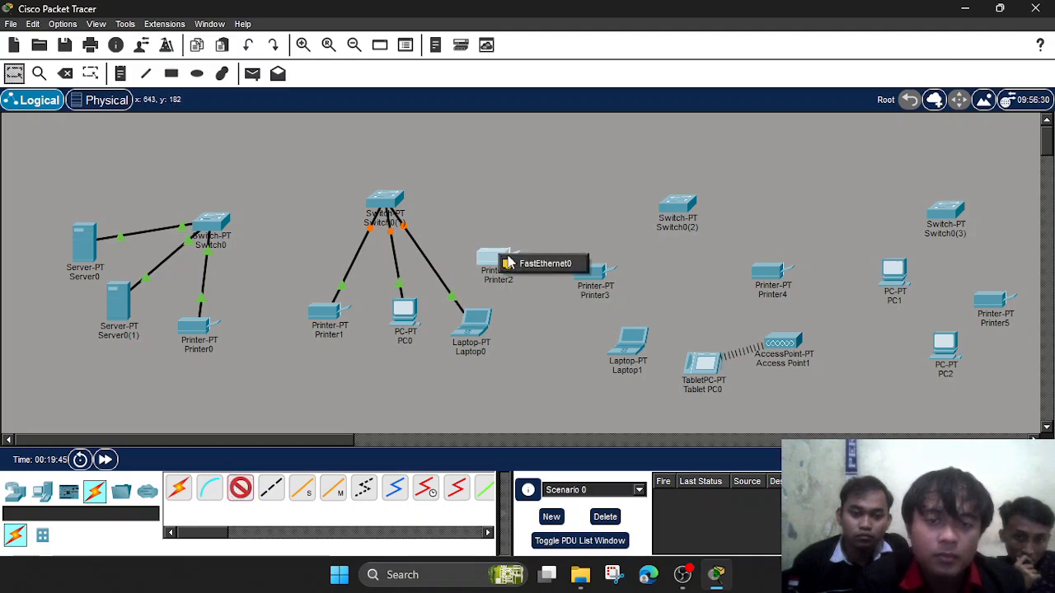
{"action": "left_click", "coordinate": [385, 201]}
{"action": "left_click", "coordinate": [437, 221]}
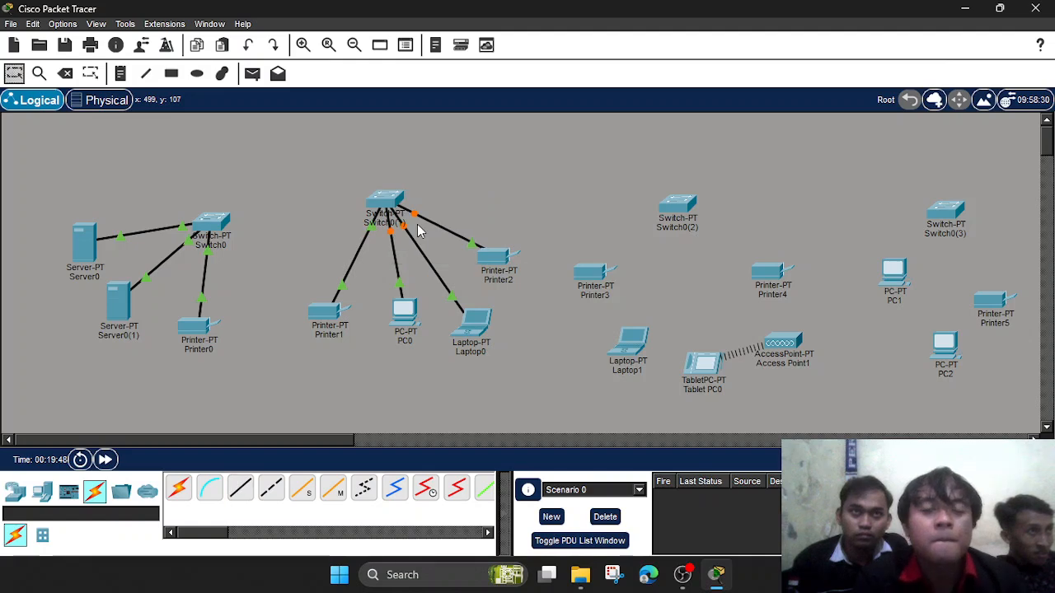
Connect FastEthernet0 of Printer3 to FastEthernet0/1 of Switch0(2) with a copper straight-through cable.
{"action": "left_click", "coordinate": [239, 489]}
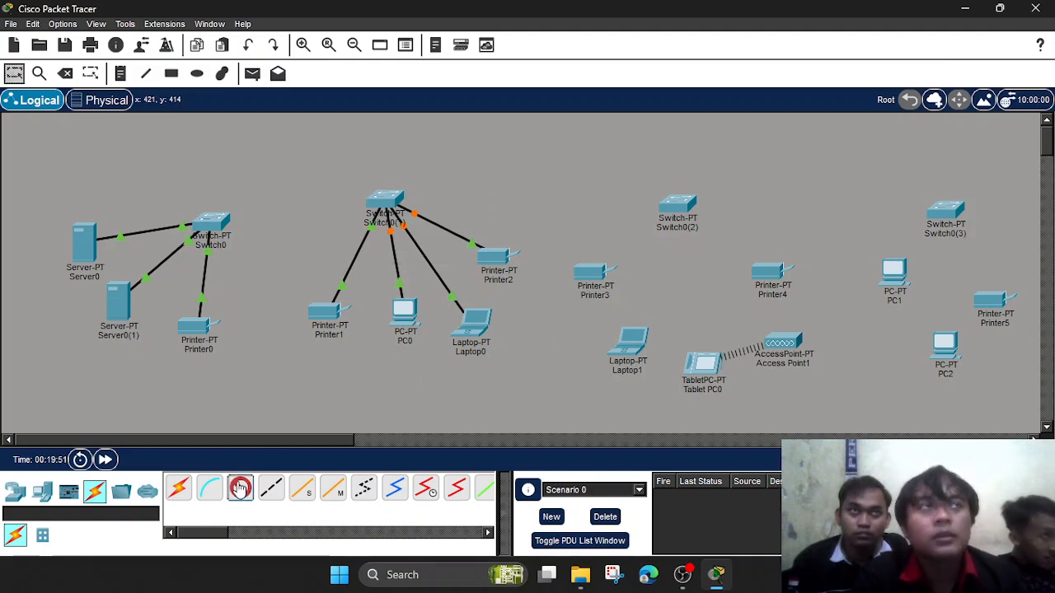
{"action": "left_click", "coordinate": [585, 271]}
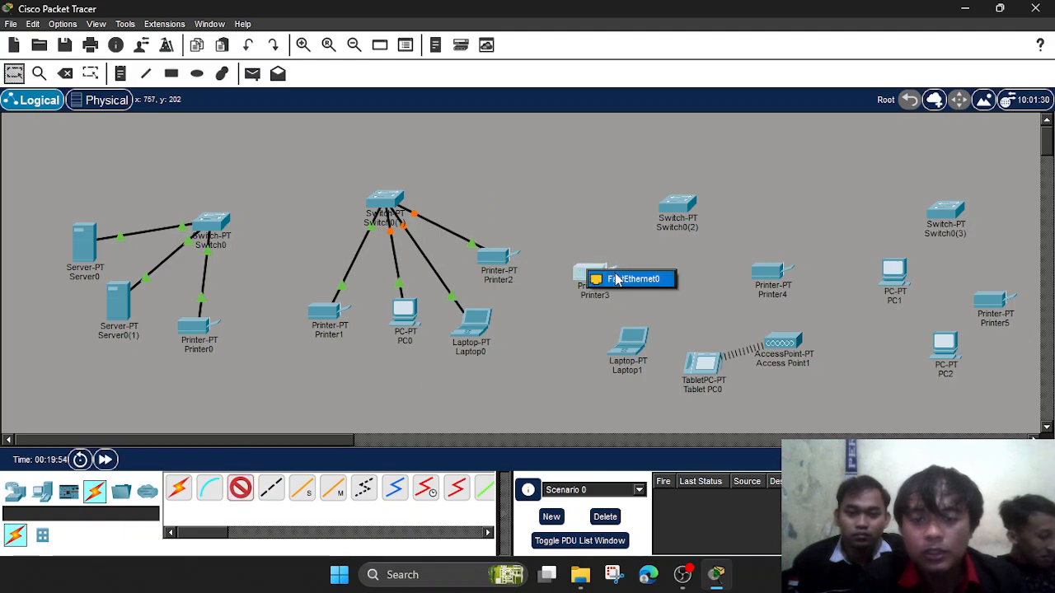
{"action": "left_click", "coordinate": [627, 279]}
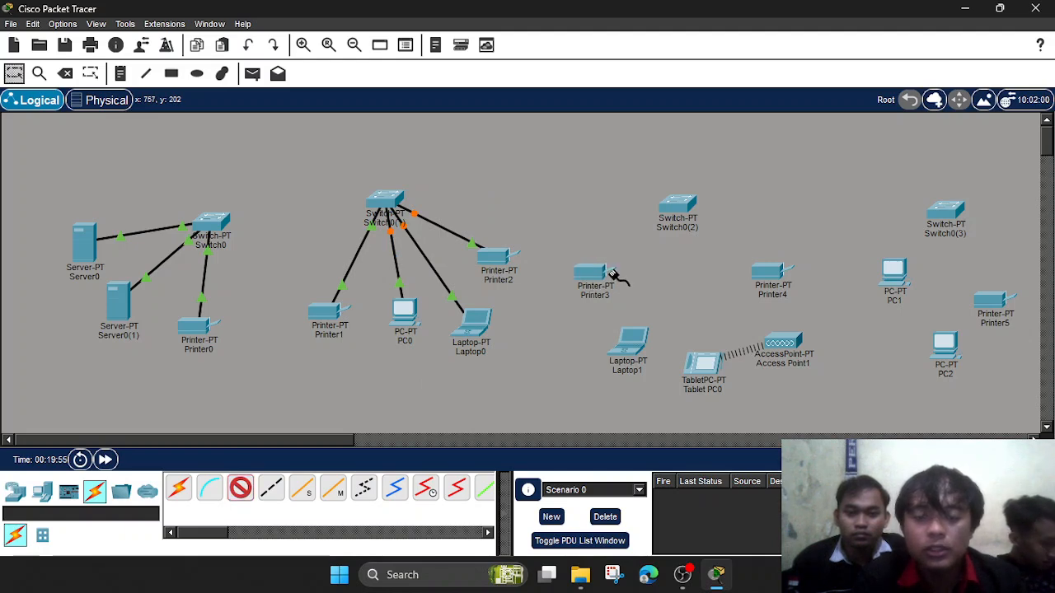
{"action": "left_click", "coordinate": [677, 202]}
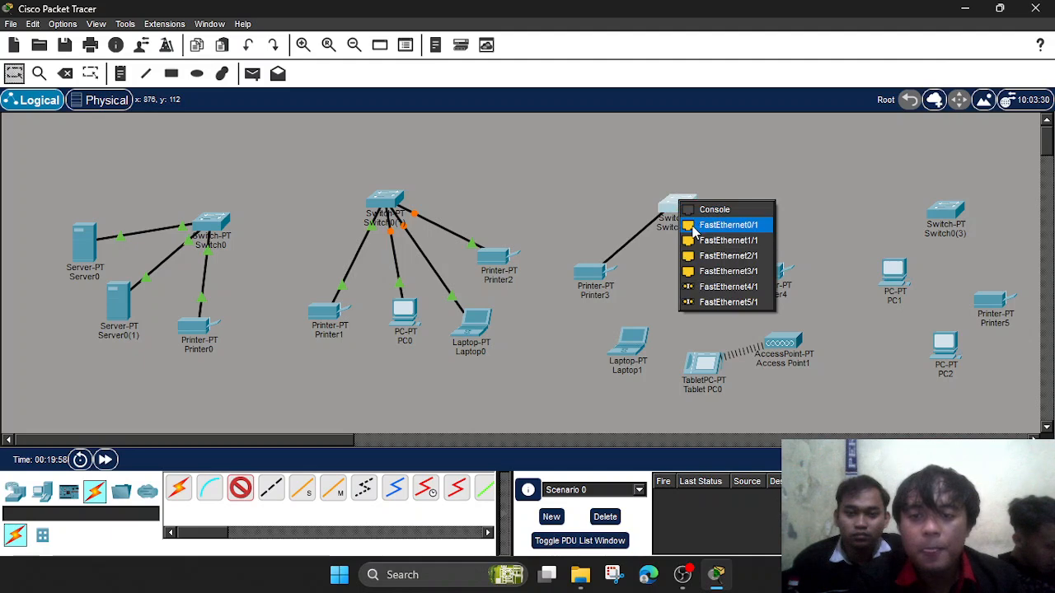
{"action": "left_click", "coordinate": [693, 226]}
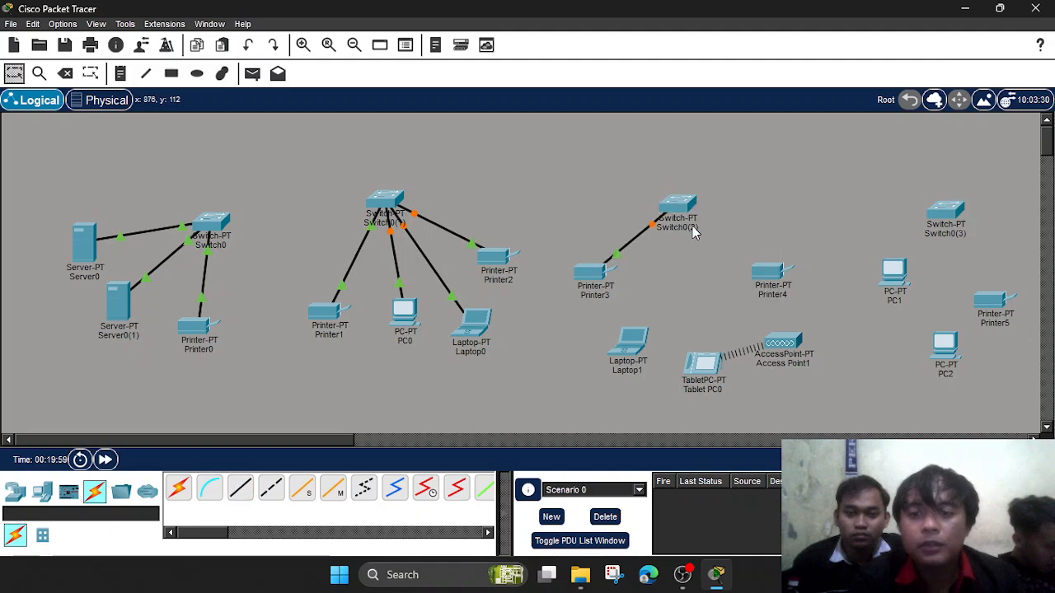
Connect Laptop1 to port FastEthernet1/1 of Switch0(2) with a copper straight-through cable.
{"action": "left_click", "coordinate": [237, 495]}
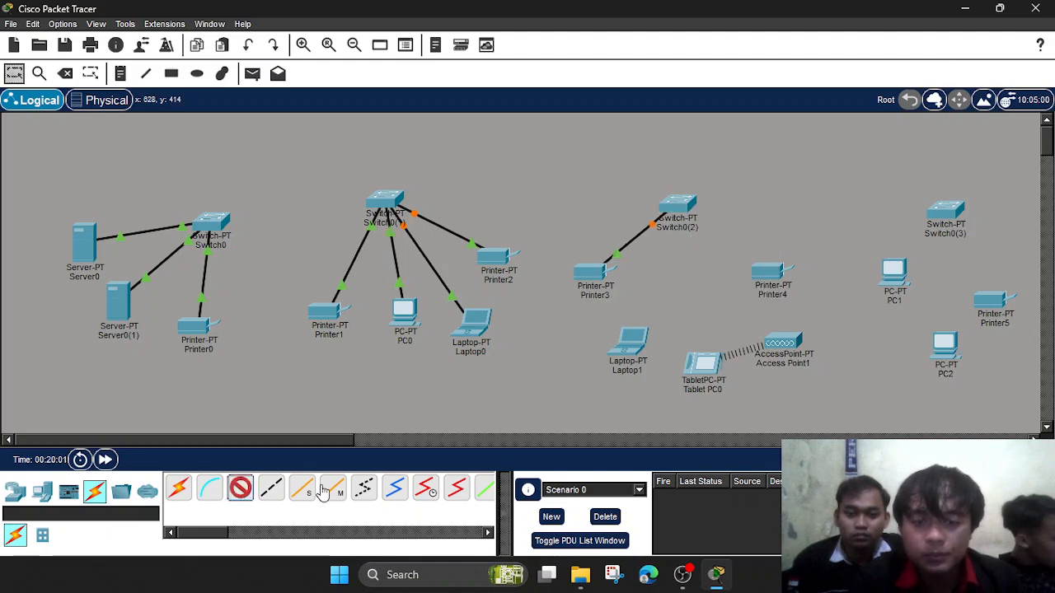
{"action": "left_click", "coordinate": [631, 338]}
{"action": "left_click", "coordinate": [655, 397]}
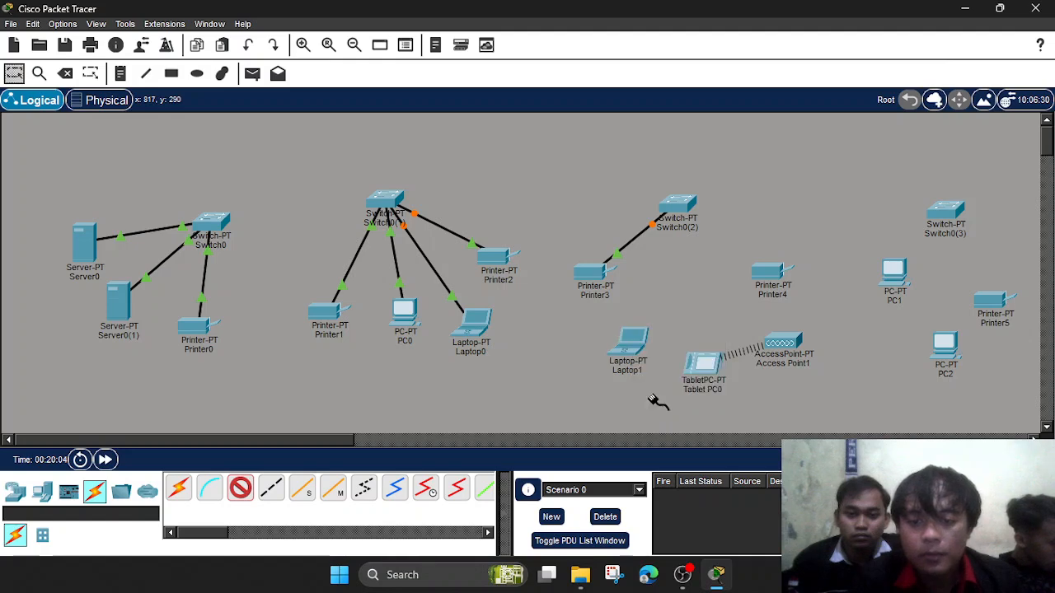
{"action": "left_click", "coordinate": [681, 204]}
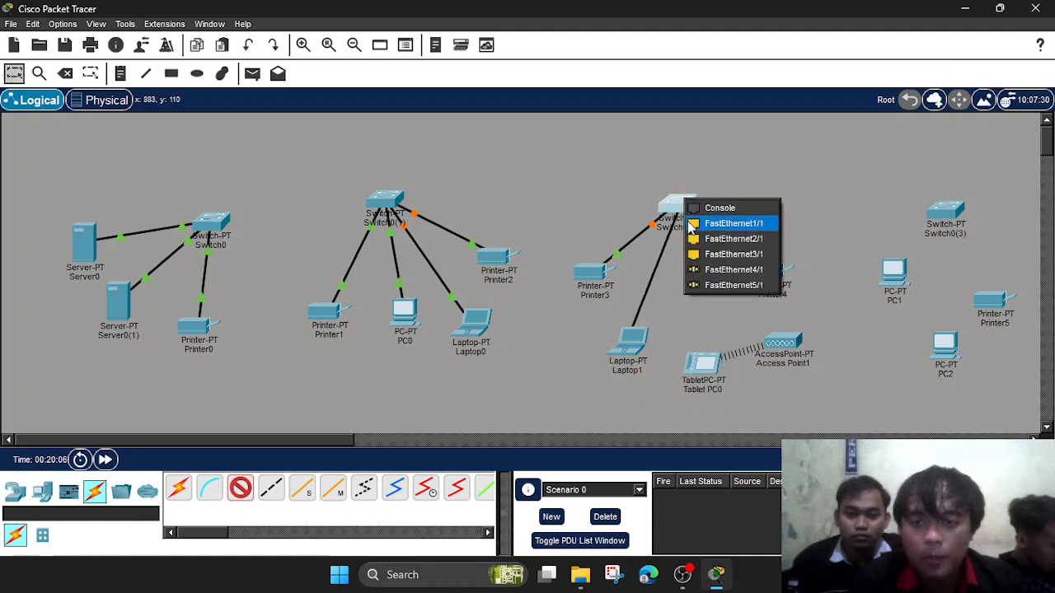
{"action": "left_click", "coordinate": [694, 224]}
Connect Port 0 of Access Point1 to FastEthernet2/1 of Switch0(2) with a copper straight-through cable.
{"action": "left_click", "coordinate": [239, 491]}
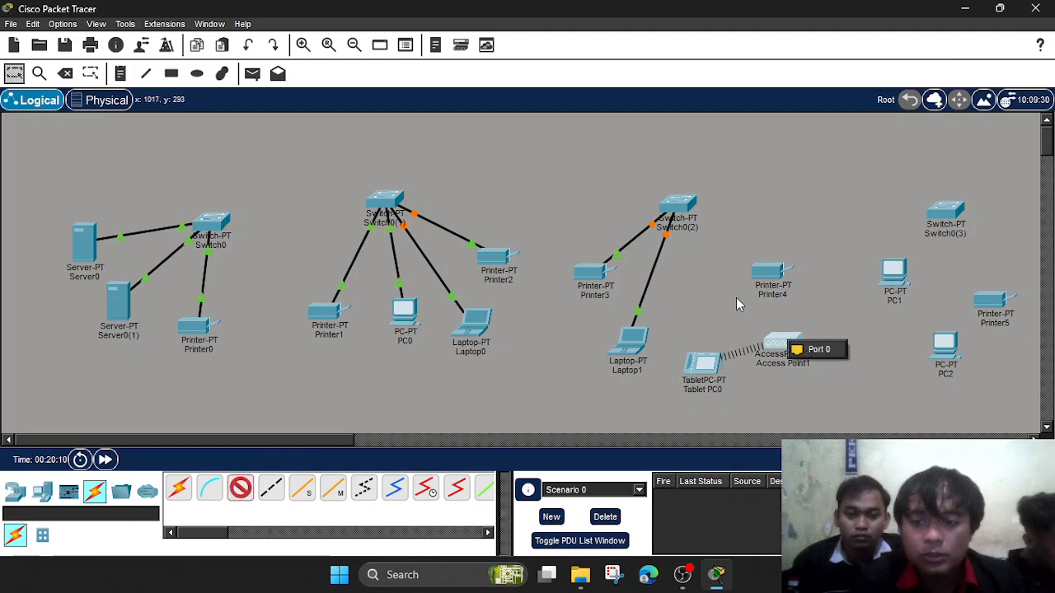
{"action": "left_click", "coordinate": [815, 350]}
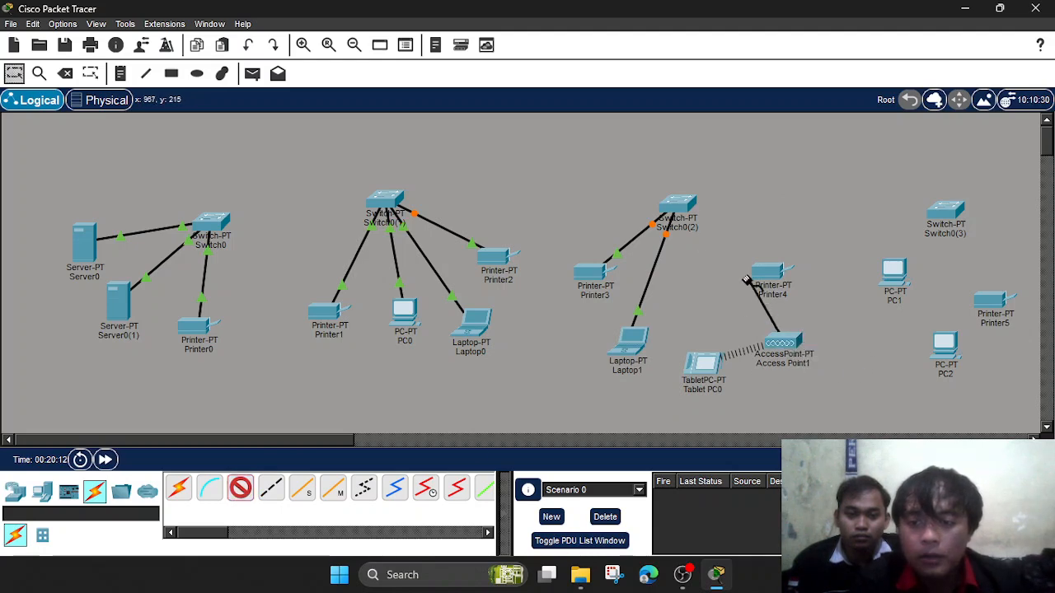
{"action": "left_click", "coordinate": [673, 203]}
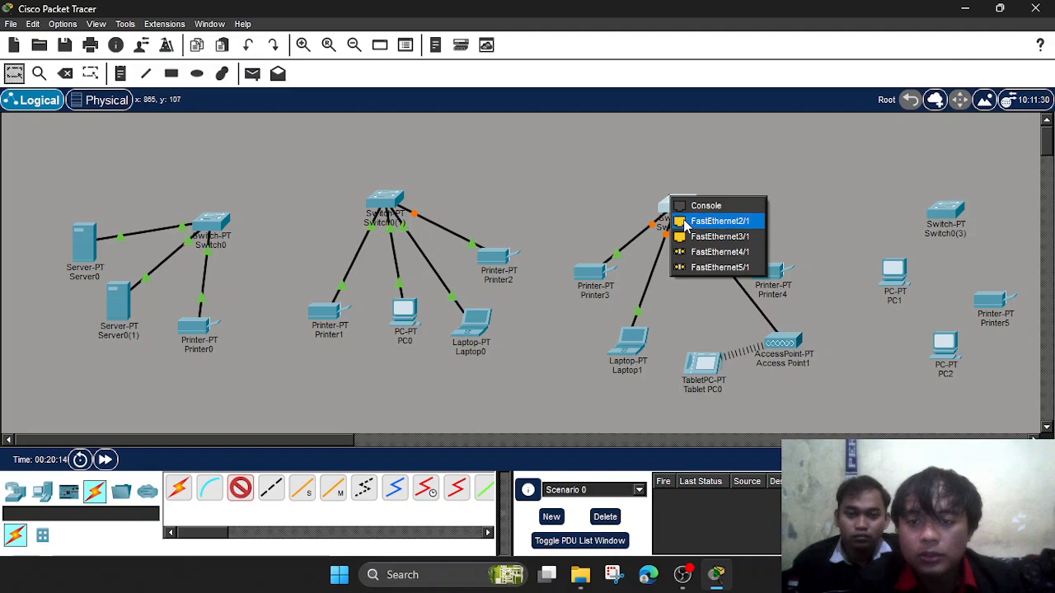
{"action": "left_click", "coordinate": [683, 222]}
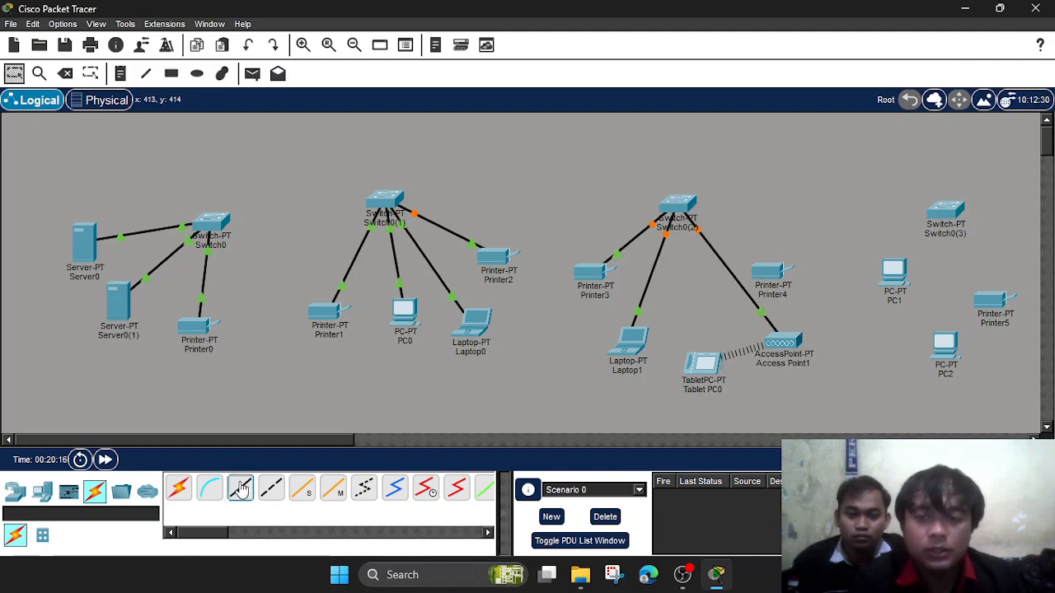
Connect FastEthernet0 of Printer4 to FastEthernet3/1 of Switch0(2) with a copper straight-through cable.
{"action": "left_click", "coordinate": [767, 272]}
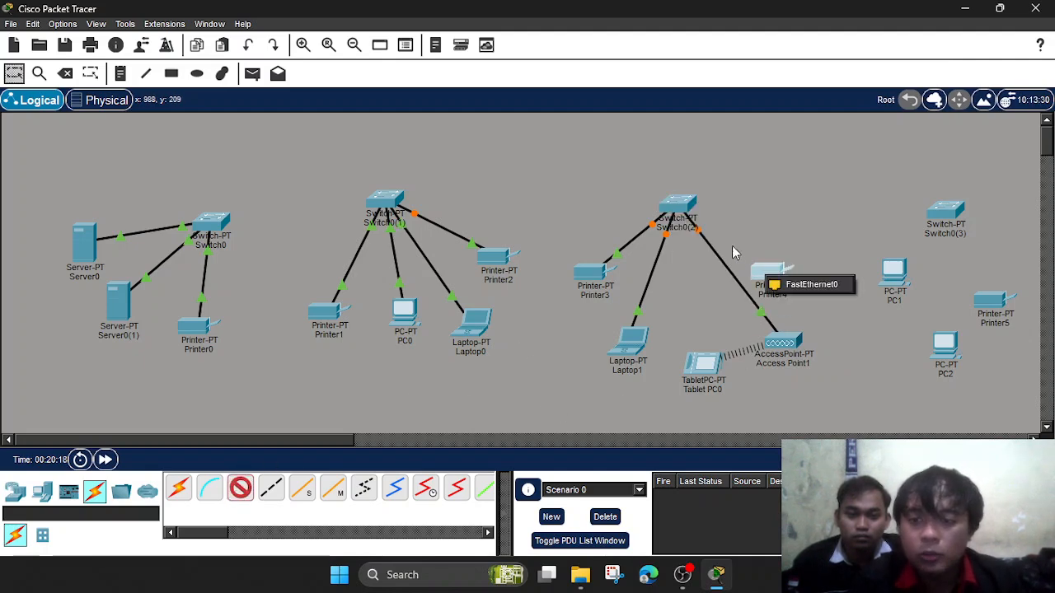
{"action": "left_click", "coordinate": [812, 286]}
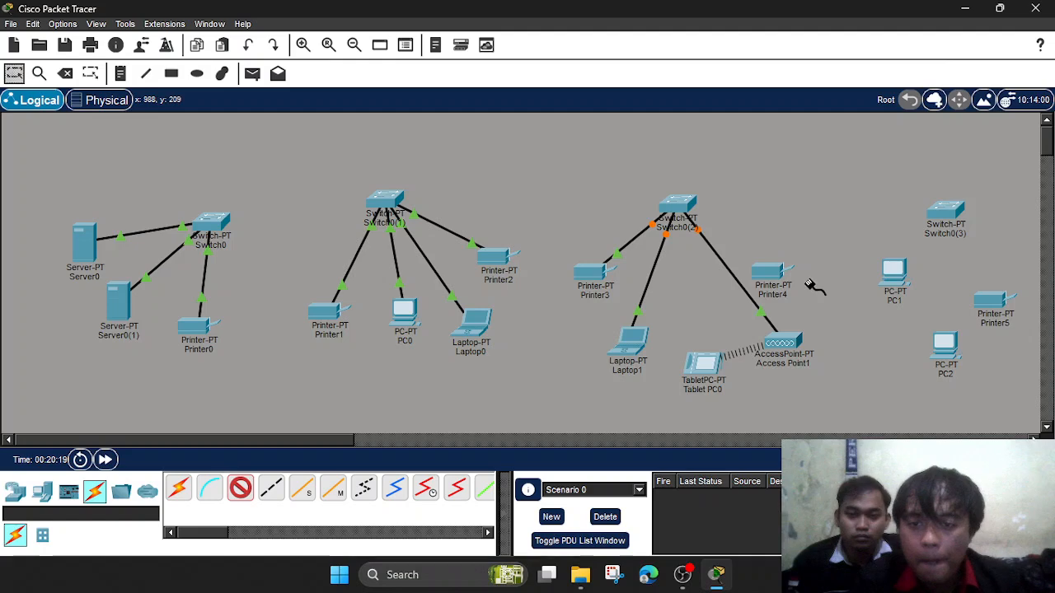
{"action": "left_click", "coordinate": [675, 205]}
{"action": "left_click", "coordinate": [688, 234]}
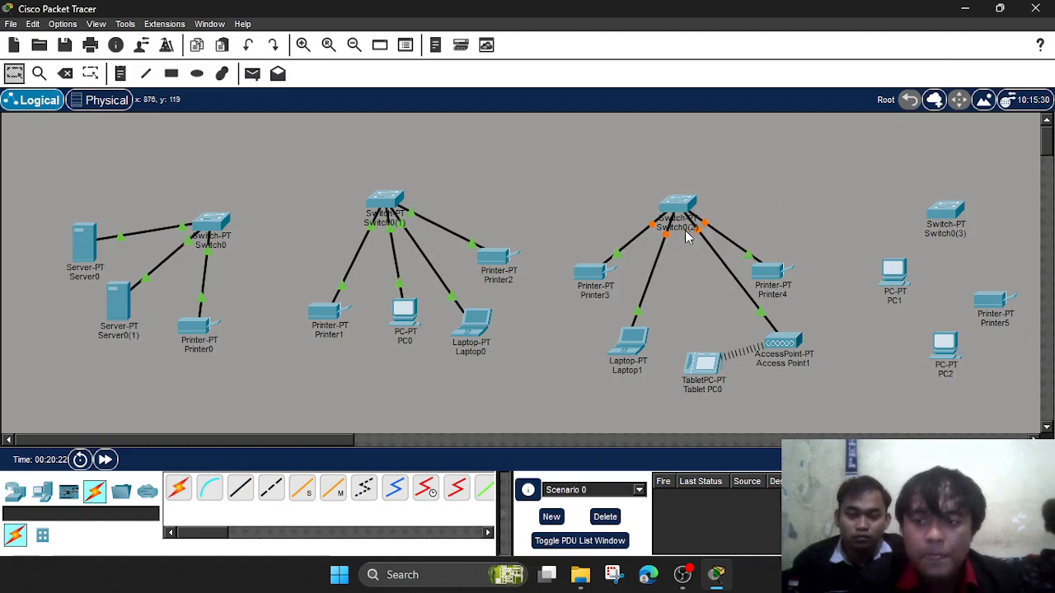
Connect FastEthernet0 of PC1 to FastEthernet0/1 of Switch0(3) with a copper straight-through cable.
{"action": "left_click", "coordinate": [240, 490]}
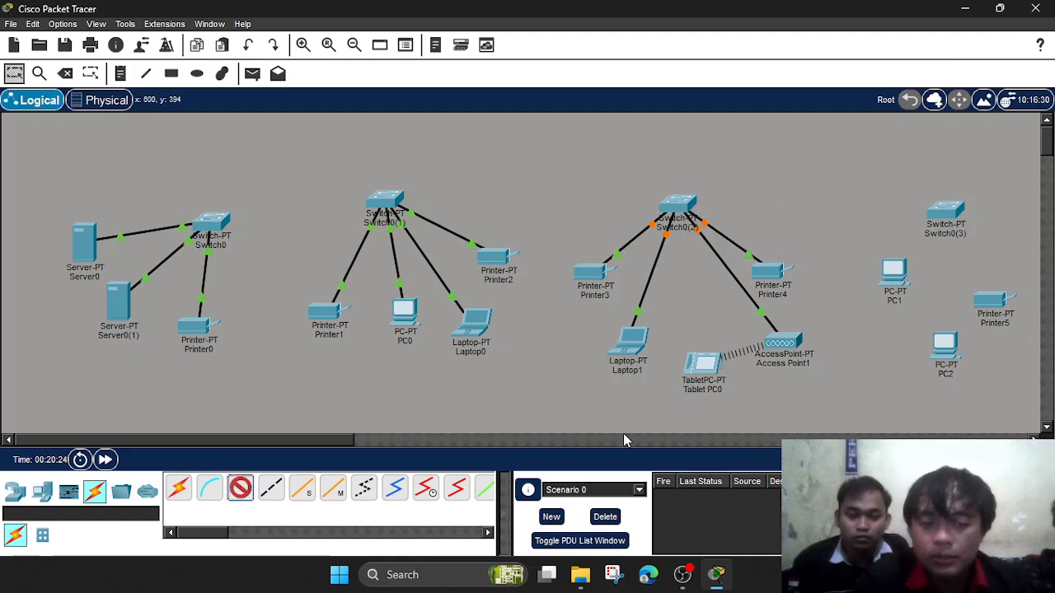
{"action": "left_click", "coordinate": [890, 272]}
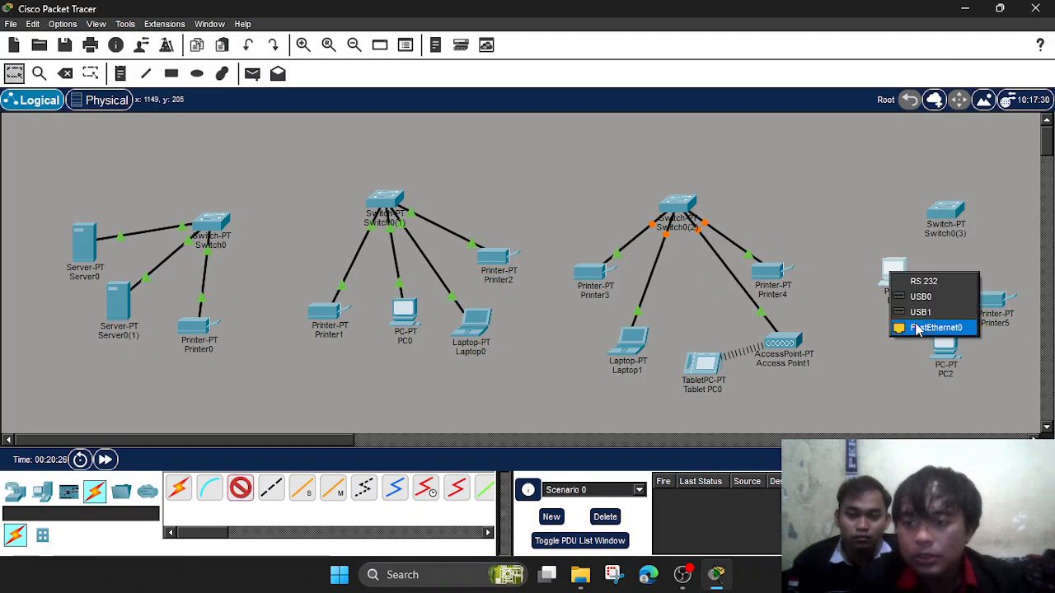
{"action": "left_click", "coordinate": [927, 328]}
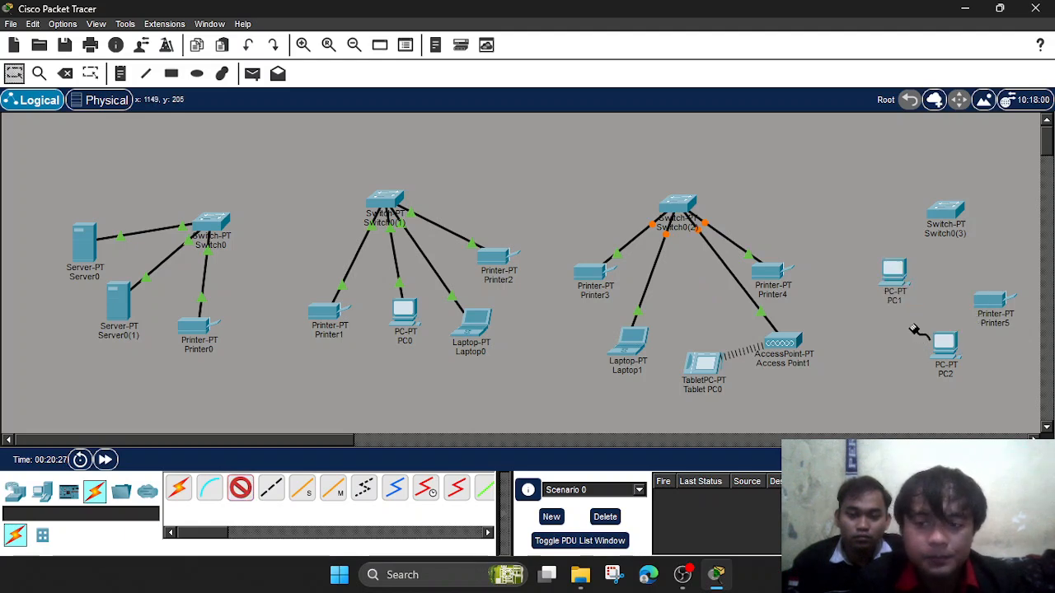
{"action": "left_click", "coordinate": [947, 219]}
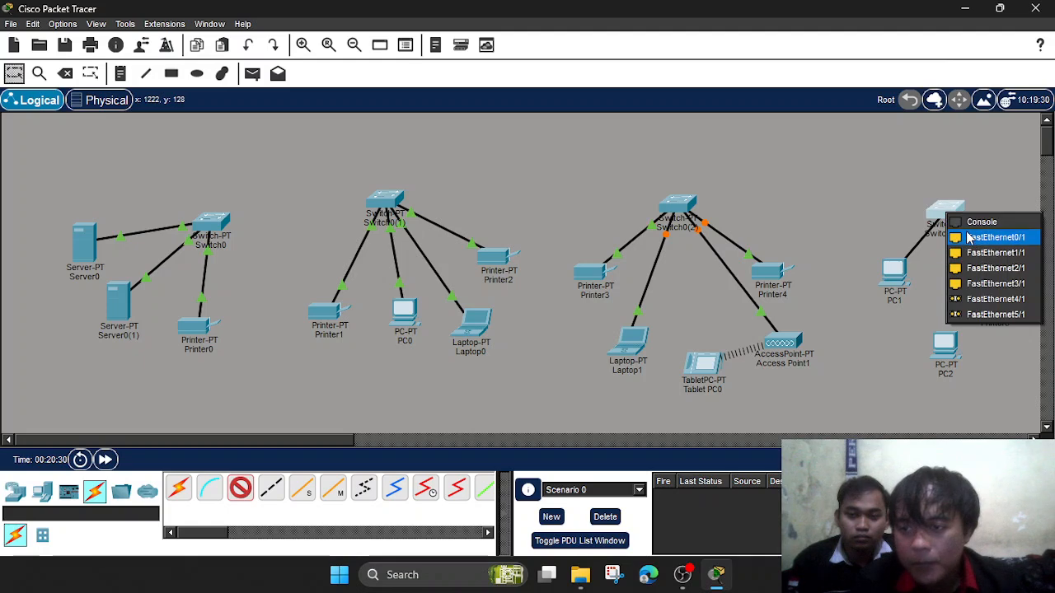
{"action": "left_click", "coordinate": [968, 237]}
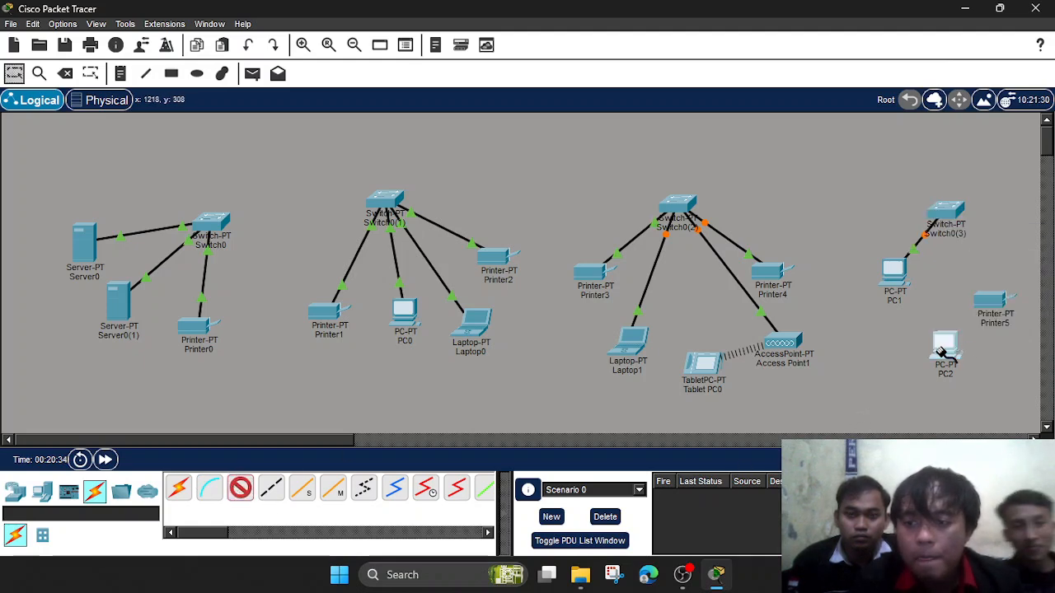
Connect FastEthernet0 of PC2 to FastEthernet1/1 of Switch0(3) with a copper straight-through cable.
{"action": "left_click", "coordinate": [946, 349]}
{"action": "left_click", "coordinate": [961, 411]}
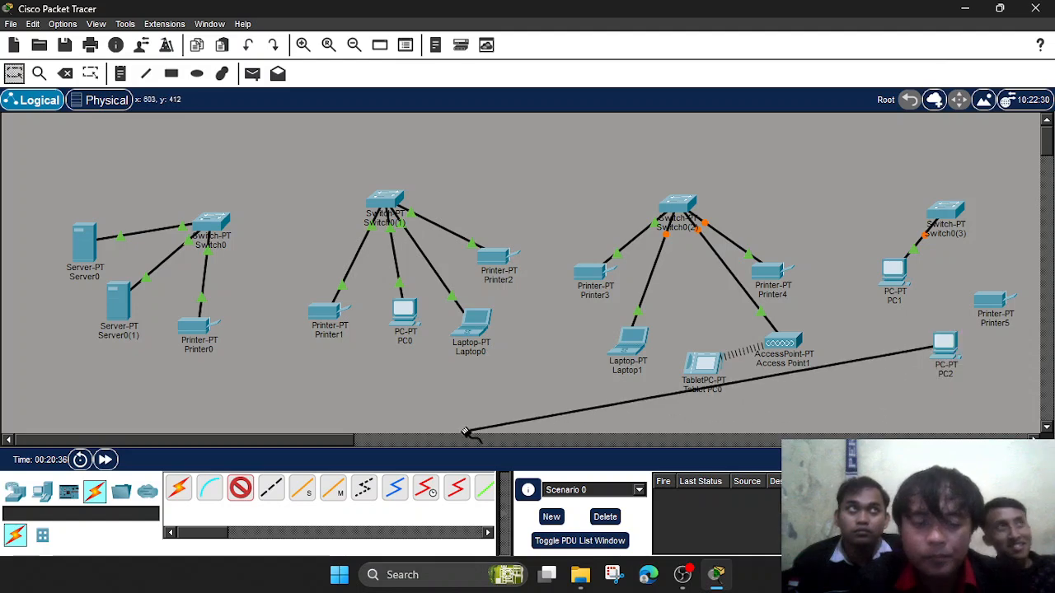
{"action": "left_click", "coordinate": [940, 220]}
{"action": "left_click", "coordinate": [986, 241]}
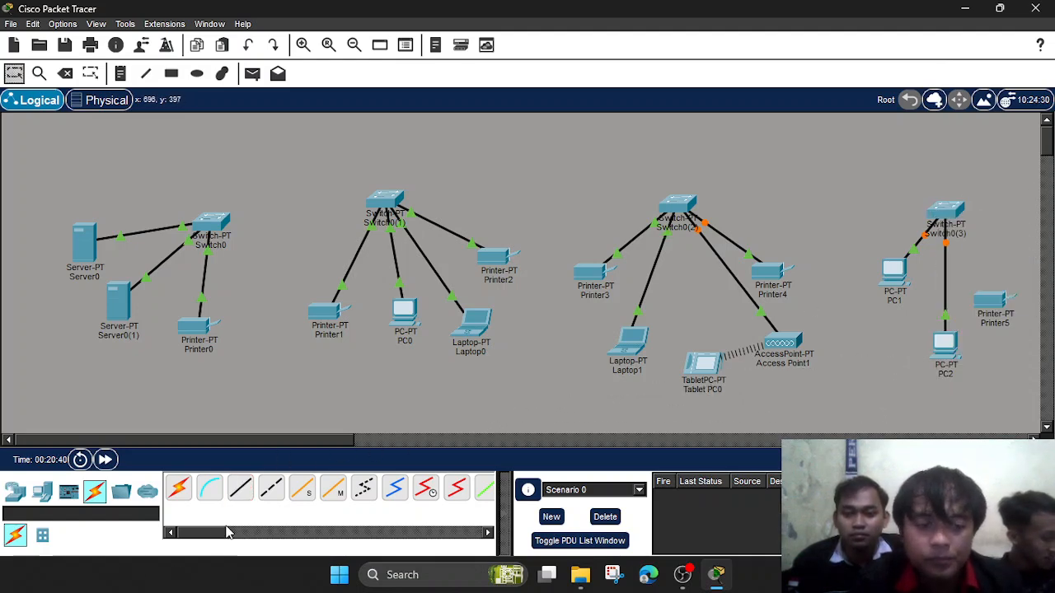
Connect Printer5 to FastEthernet2/1 of Switch0(3) with a copper straight-through cable.
{"action": "left_click", "coordinate": [238, 497]}
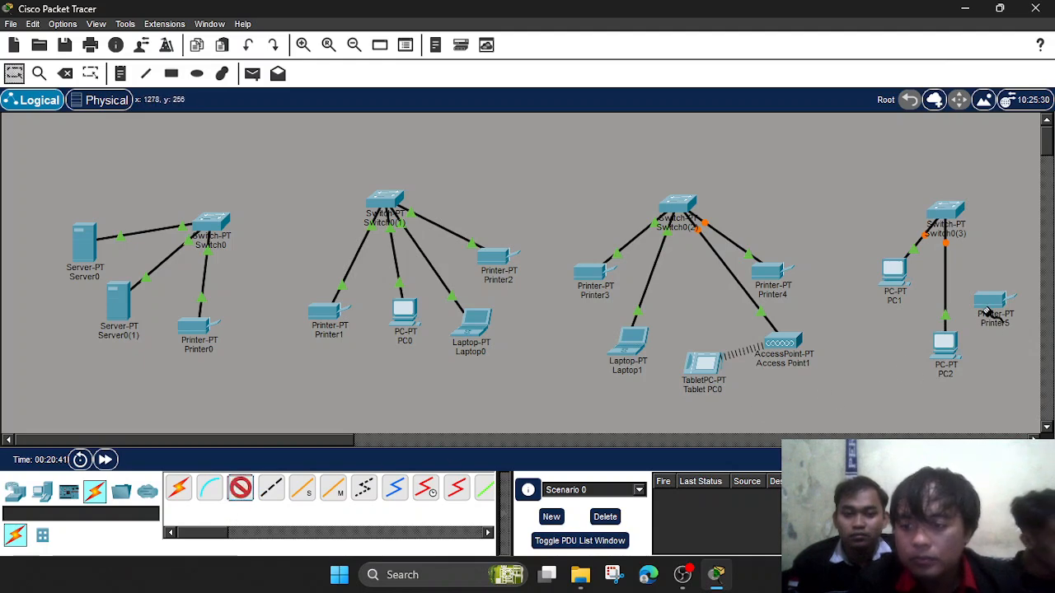
{"action": "left_click", "coordinate": [986, 312]}
{"action": "left_click", "coordinate": [979, 314]}
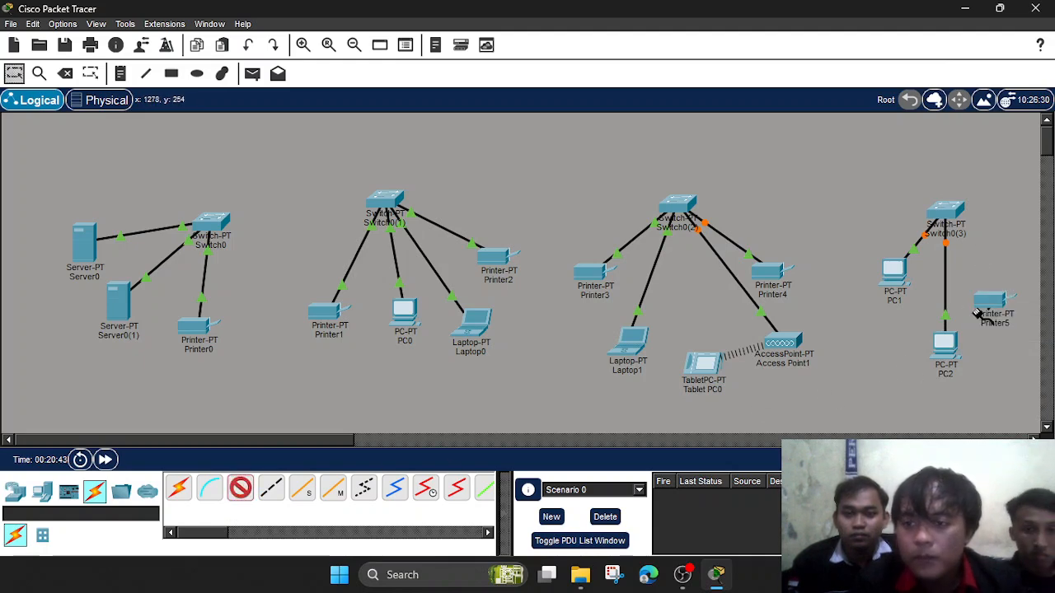
{"action": "left_click", "coordinate": [960, 207]}
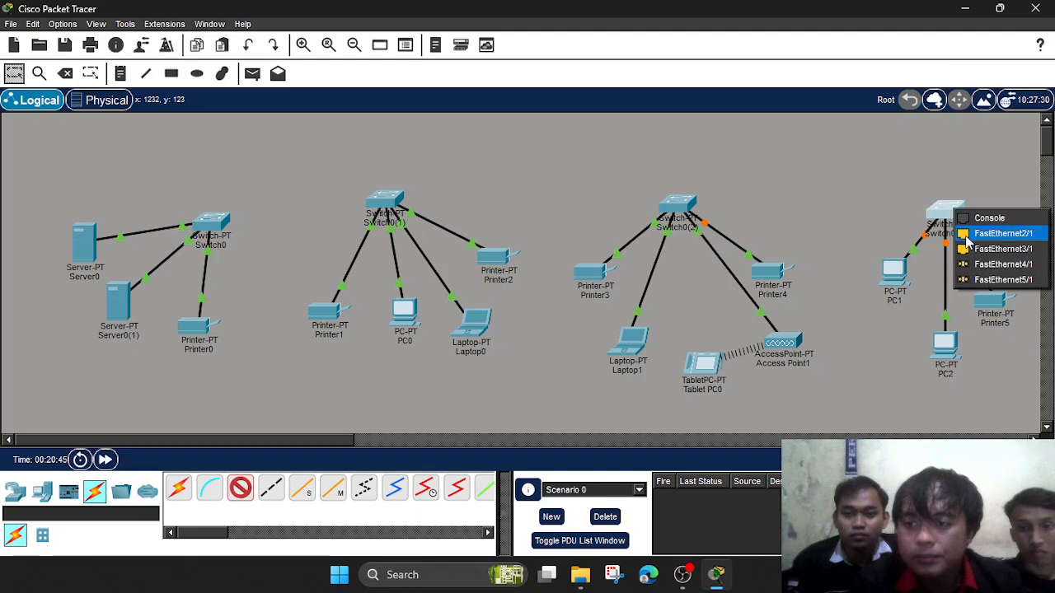
{"action": "left_click", "coordinate": [969, 239]}
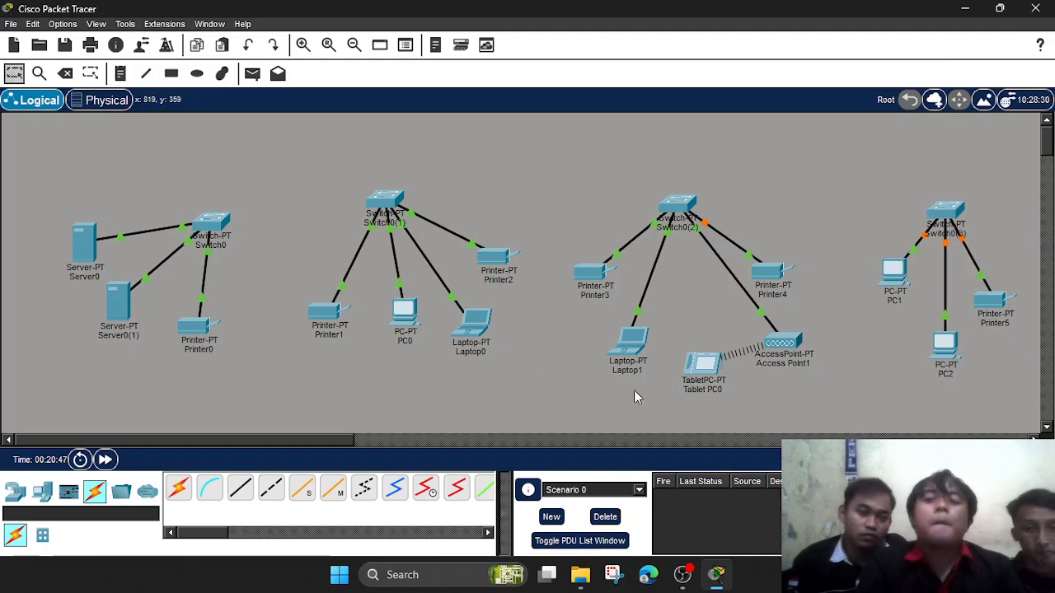
Shift Tablet PC0 and Server0 slightly down, and Printer0 and Server0(1) slightly down and to the right, to tidy the layout.
{"action": "left_click_drag", "start_coordinate": [714, 376], "coordinate": [716, 377]}
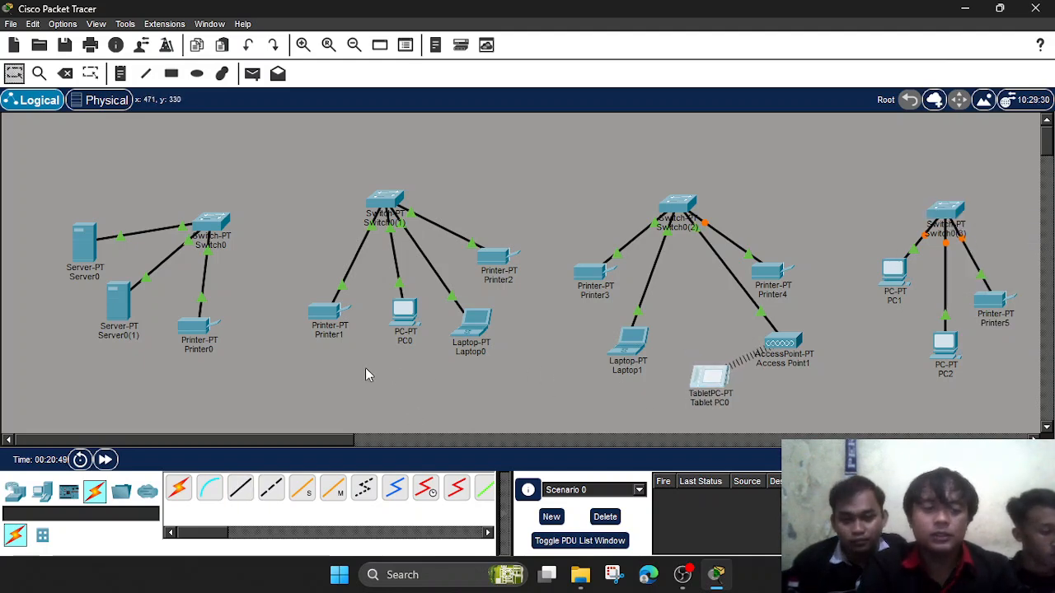
{"action": "left_click_drag", "start_coordinate": [194, 328], "coordinate": [213, 333]}
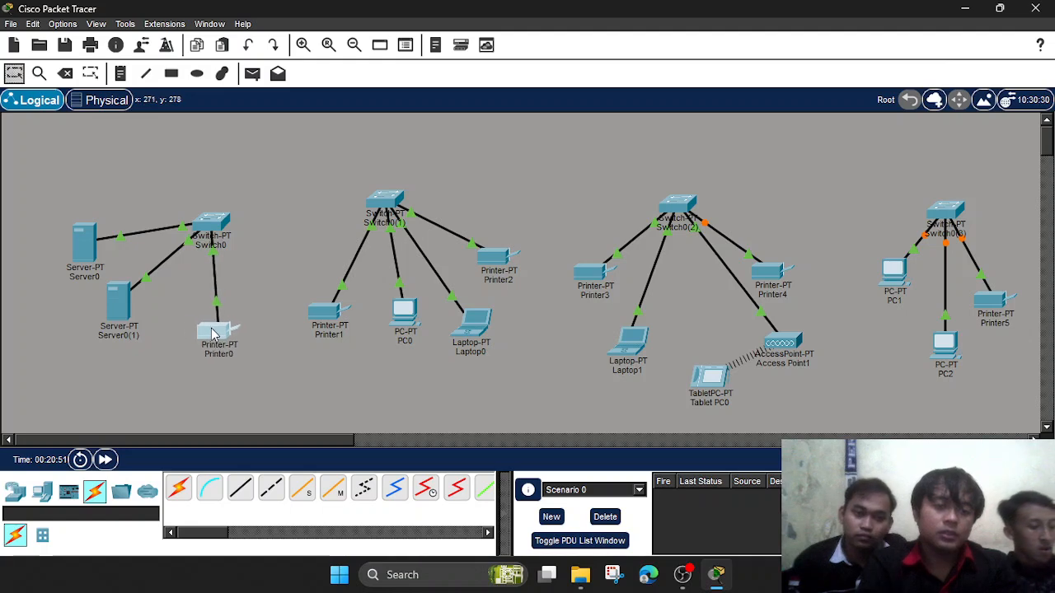
{"action": "left_click_drag", "start_coordinate": [113, 310], "coordinate": [131, 321]}
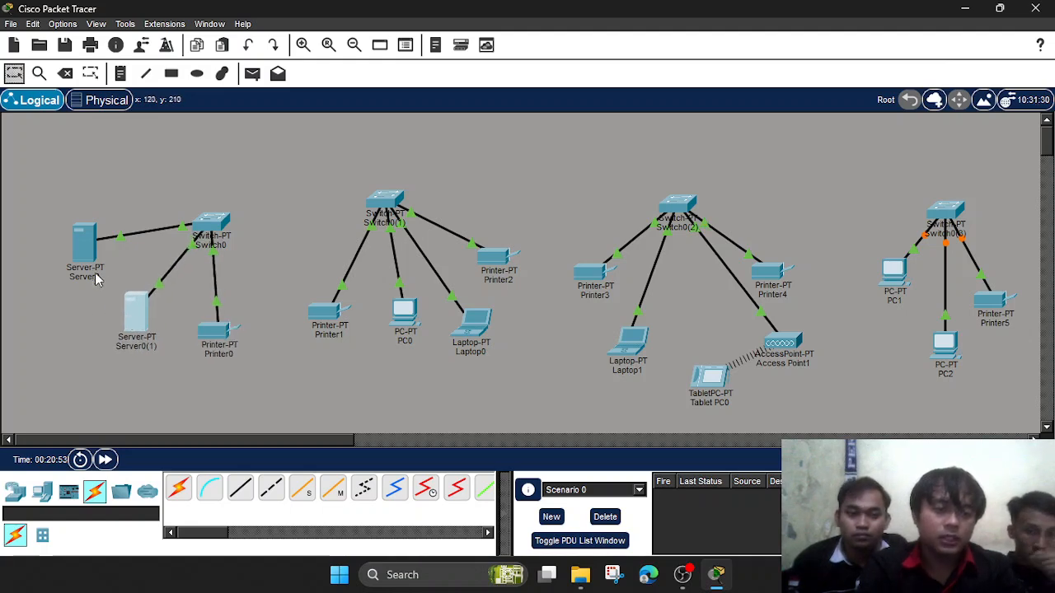
{"action": "left_click_drag", "start_coordinate": [85, 255], "coordinate": [89, 265]}
{"action": "left_click", "coordinate": [58, 310]}
{"action": "mouse_move", "coordinate": [57, 309]}
{"action": "left_mouse_down"}
{"action": "mouse_move", "coordinate": [85, 272]}
{"action": "mouse_move", "coordinate": [58, 300]}
{"action": "left_mouse_up"}
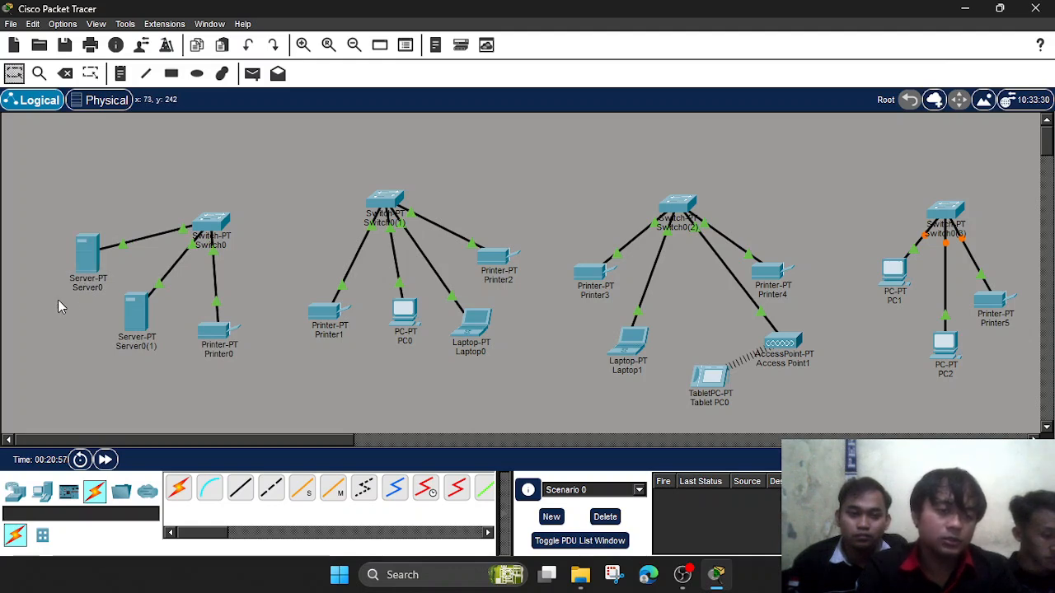
Open the FastEthernet0 configuration of Server0 and bring up the on-screen keyboard clear of the IP fields.
{"action": "left_click", "coordinate": [89, 256]}
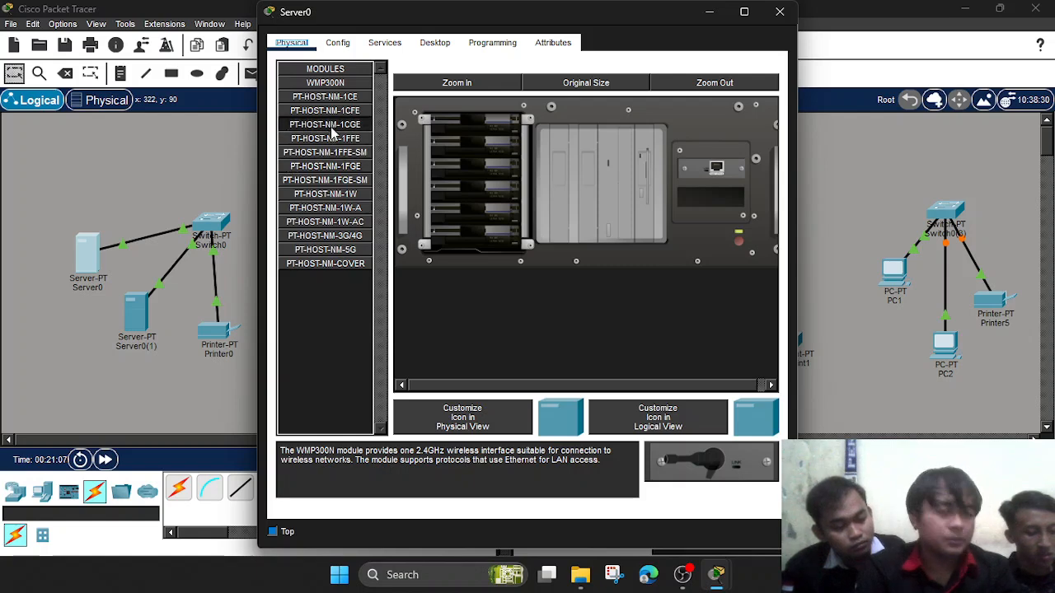
{"action": "left_click", "coordinate": [338, 46]}
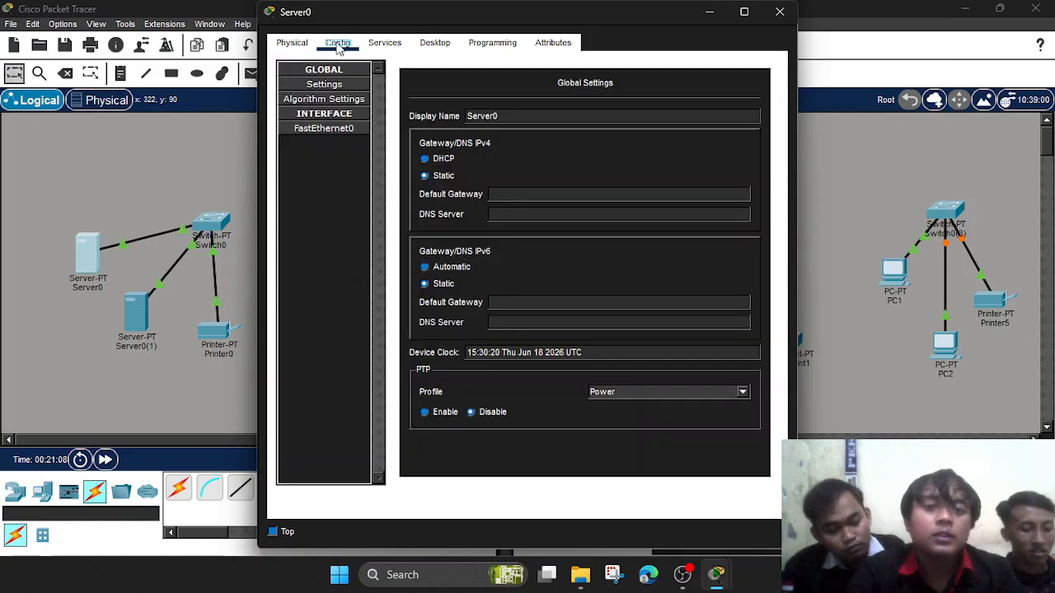
{"action": "left_click", "coordinate": [342, 127]}
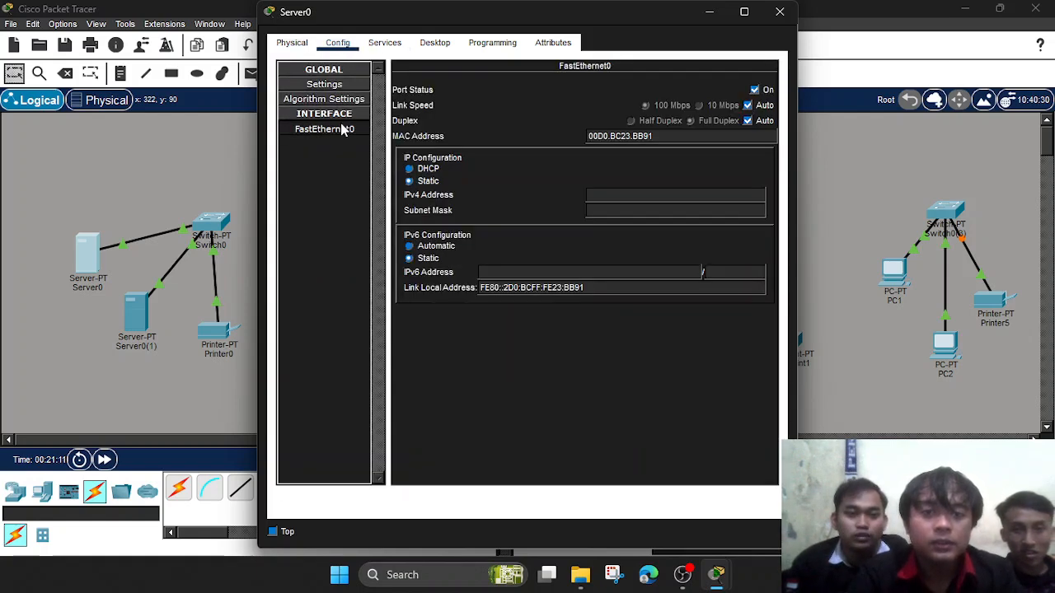
{"action": "left_click", "coordinate": [633, 209]}
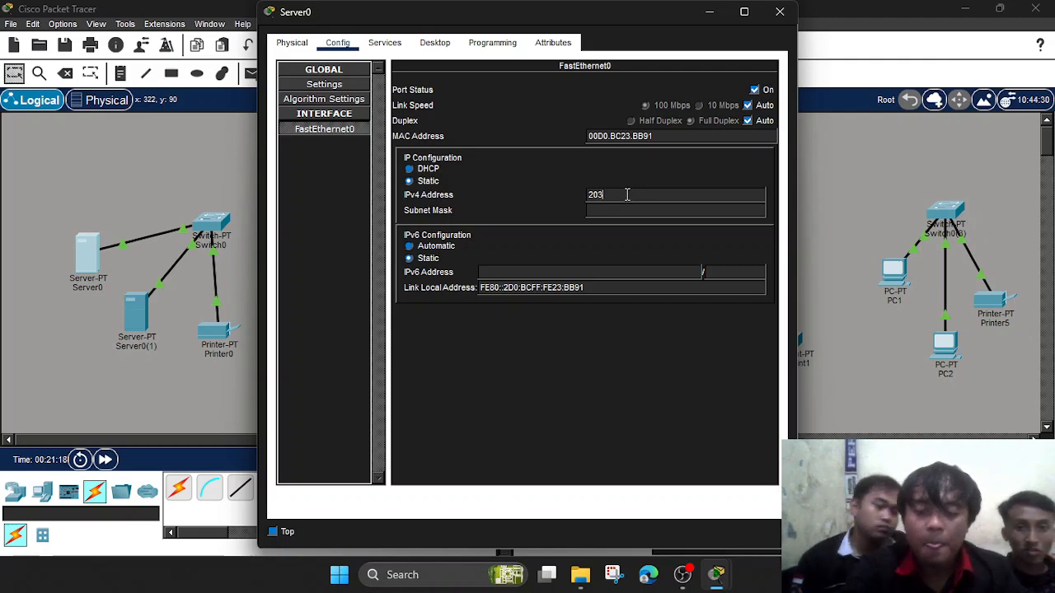
{"action": "key", "text": "ctrl+super+o"}
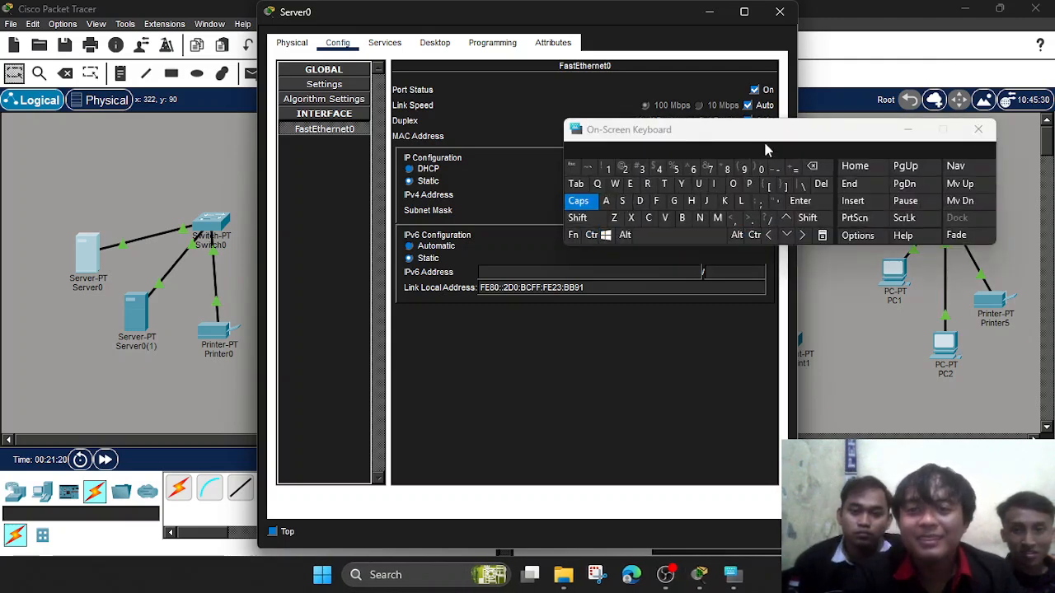
{"action": "left_click_drag", "start_coordinate": [767, 148], "coordinate": [827, 30]}
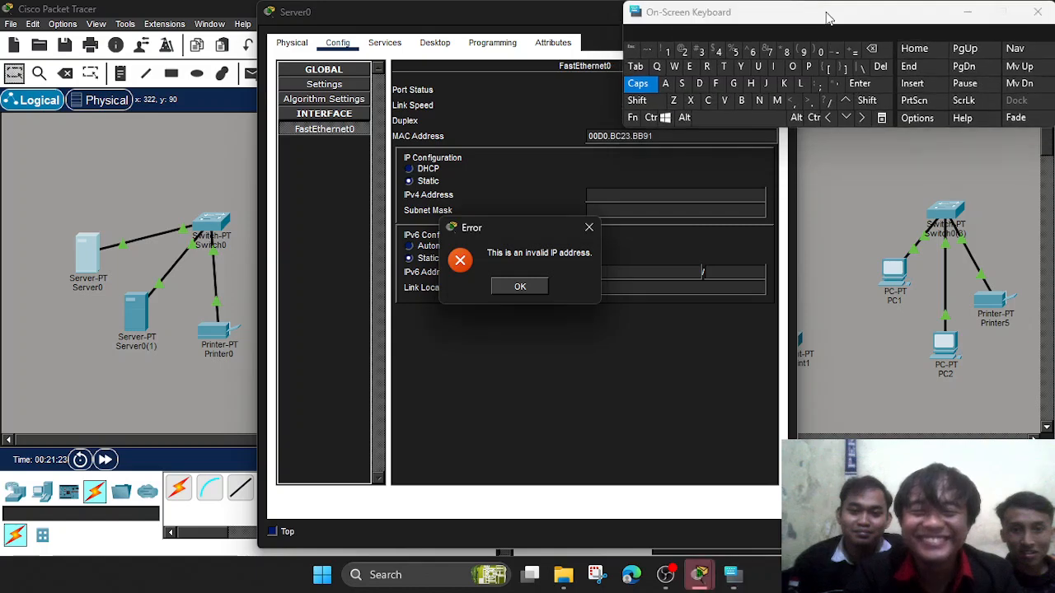
{"action": "left_click", "coordinate": [517, 287]}
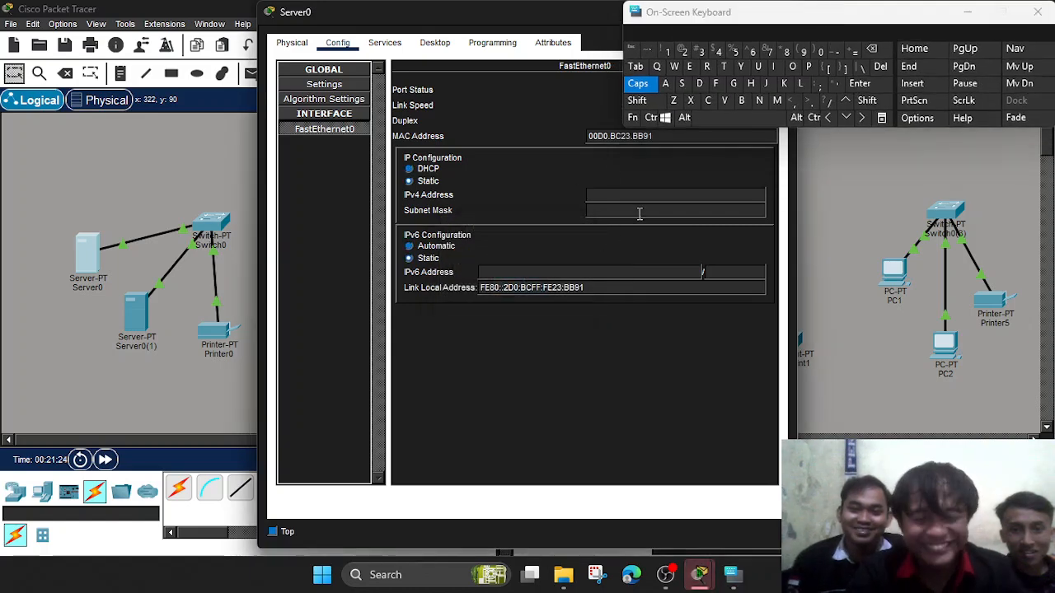
Set the static IPv4 address of Server0's FastEthernet0 interface to 203.7.114.65.
{"action": "type", "text": "203"}
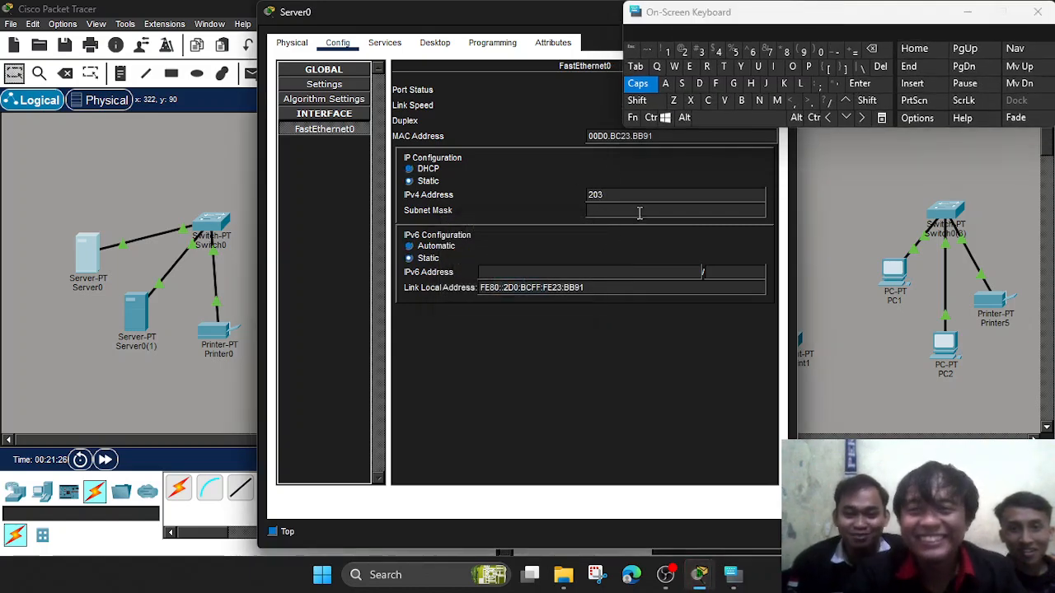
{"action": "type", "text": ".7"}
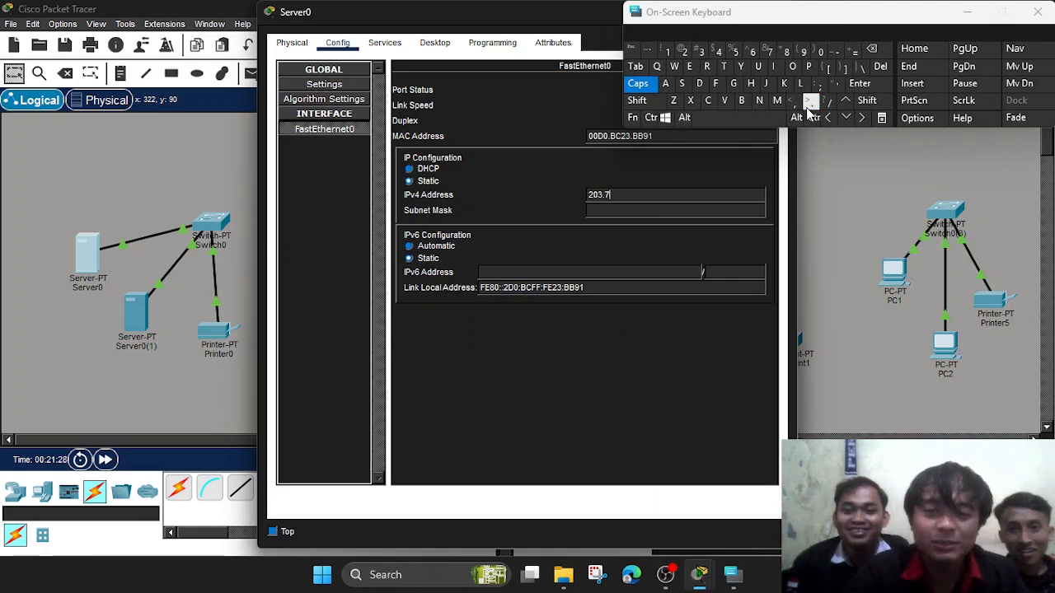
{"action": "type", "text": ".114"}
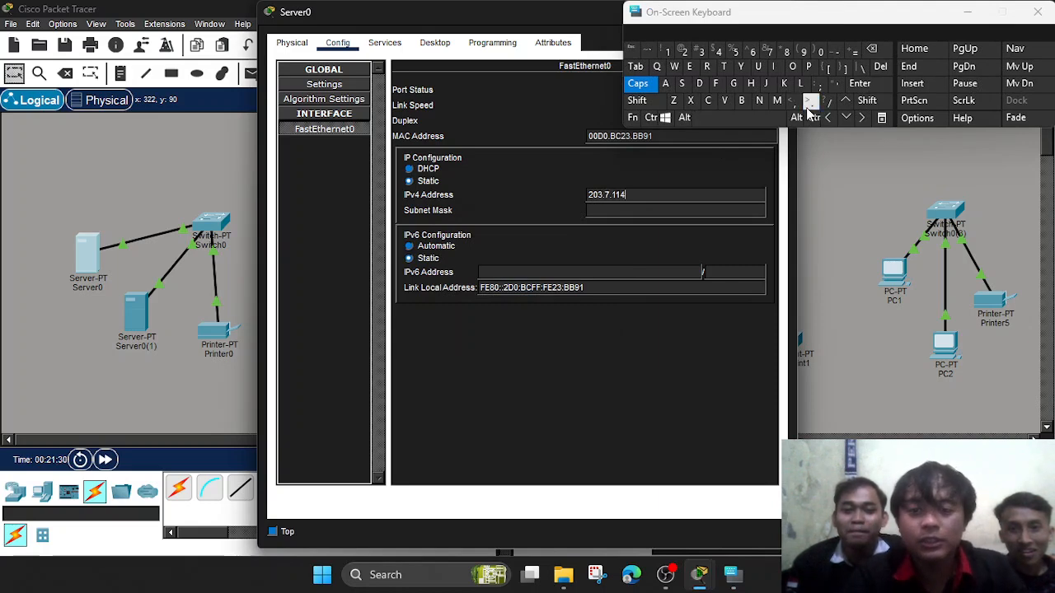
{"action": "key", "text": "BackSpace"}
{"action": "type", "text": "3"}
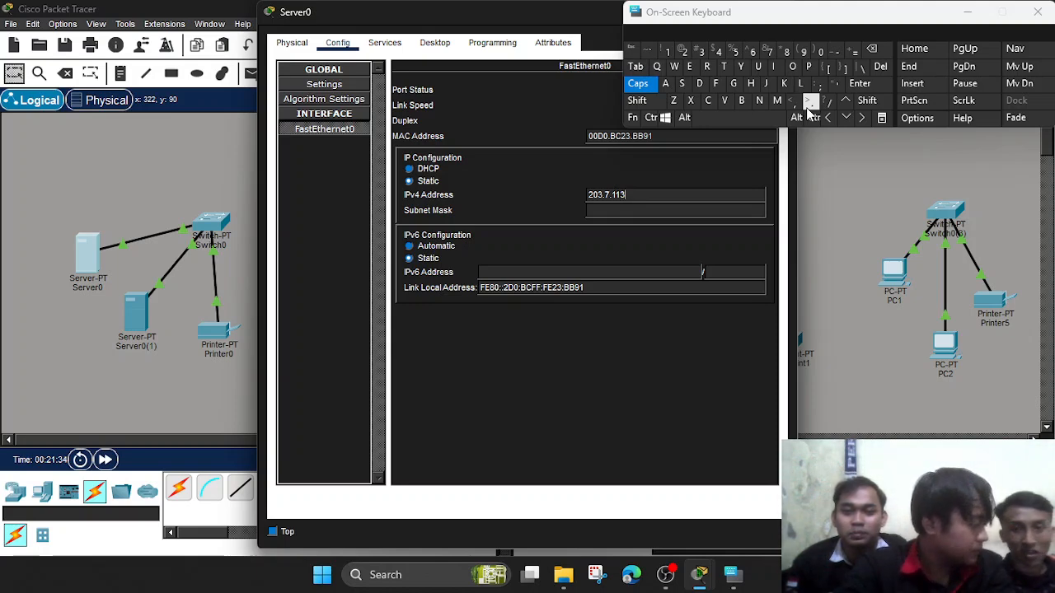
{"action": "key", "text": "BackSpace"}
{"action": "type", "text": "4"}
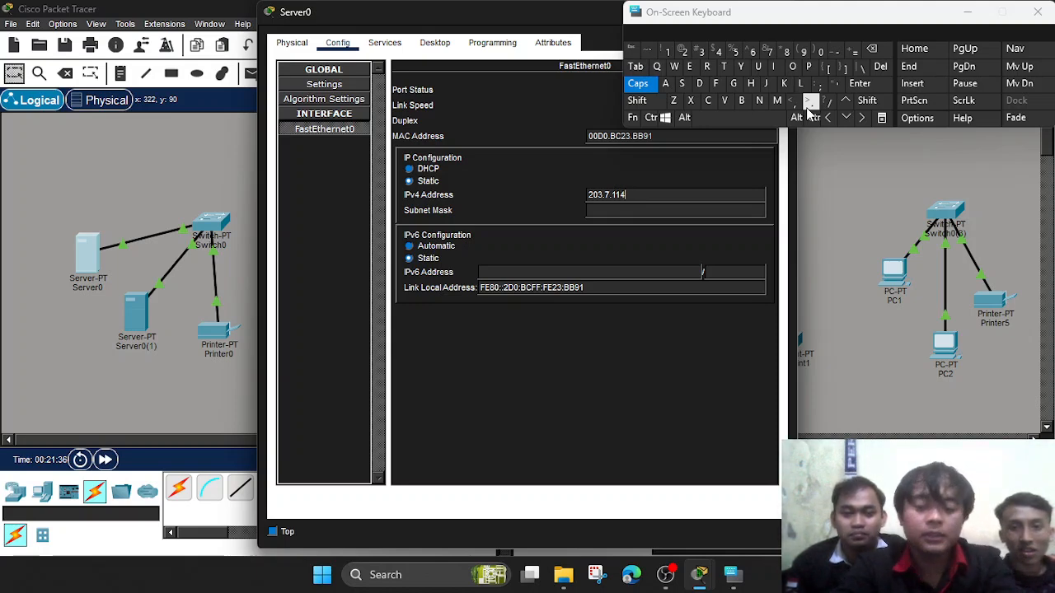
{"action": "type", "text": ".65"}
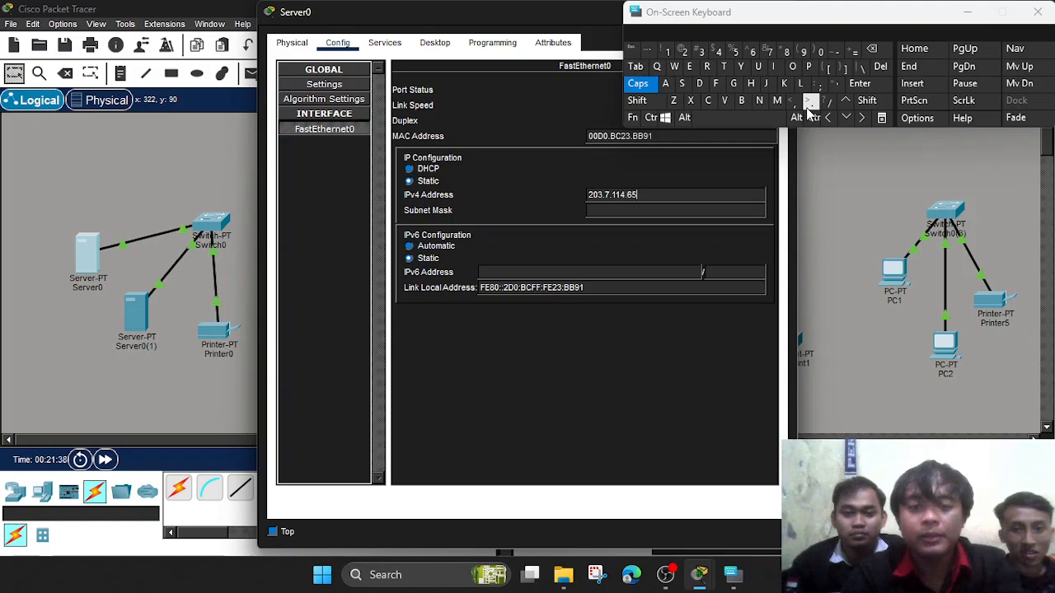
Set the subnet mask of Server0's FastEthernet0 interface to 255.255.255.192.
{"action": "left_click", "coordinate": [632, 210]}
{"action": "key", "text": "BackSpace"}
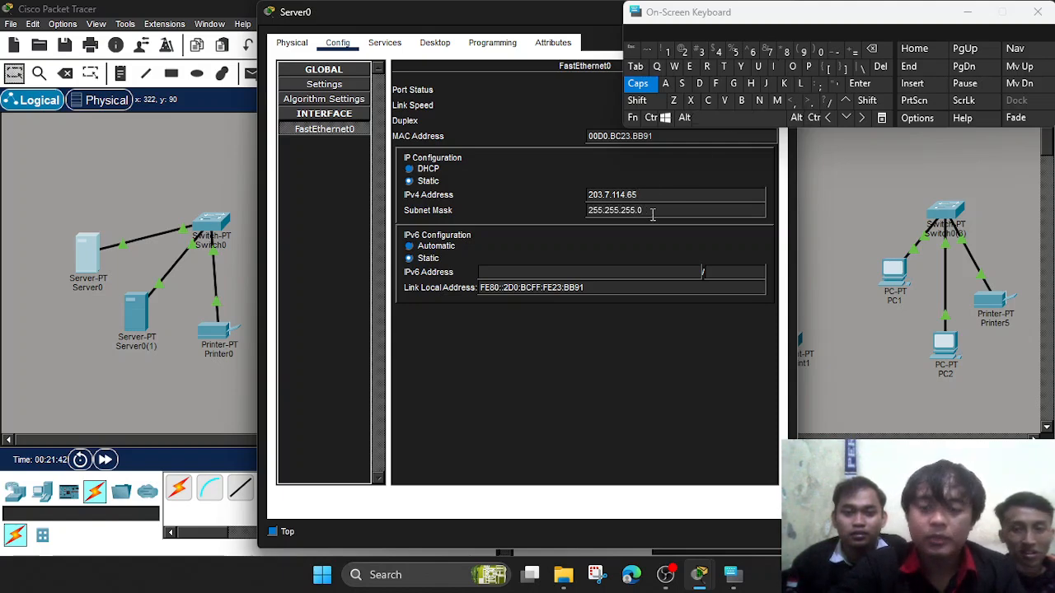
{"action": "type", "text": "192"}
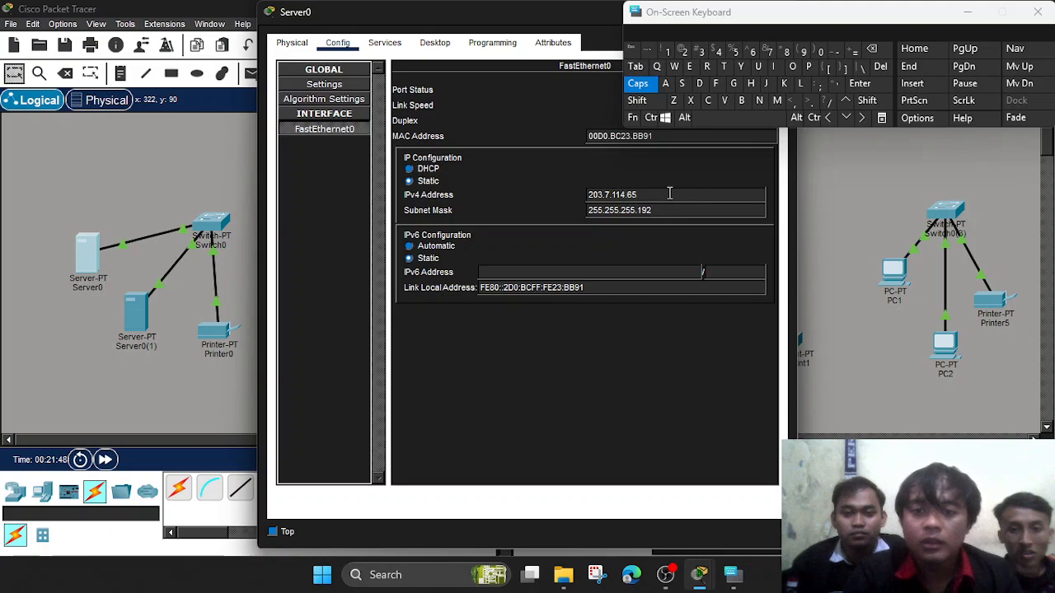
Copy Server0's IPv4 address and move its configuration window clear of the on-screen keyboard.
{"action": "left_click_drag", "start_coordinate": [669, 195], "coordinate": [587, 201]}
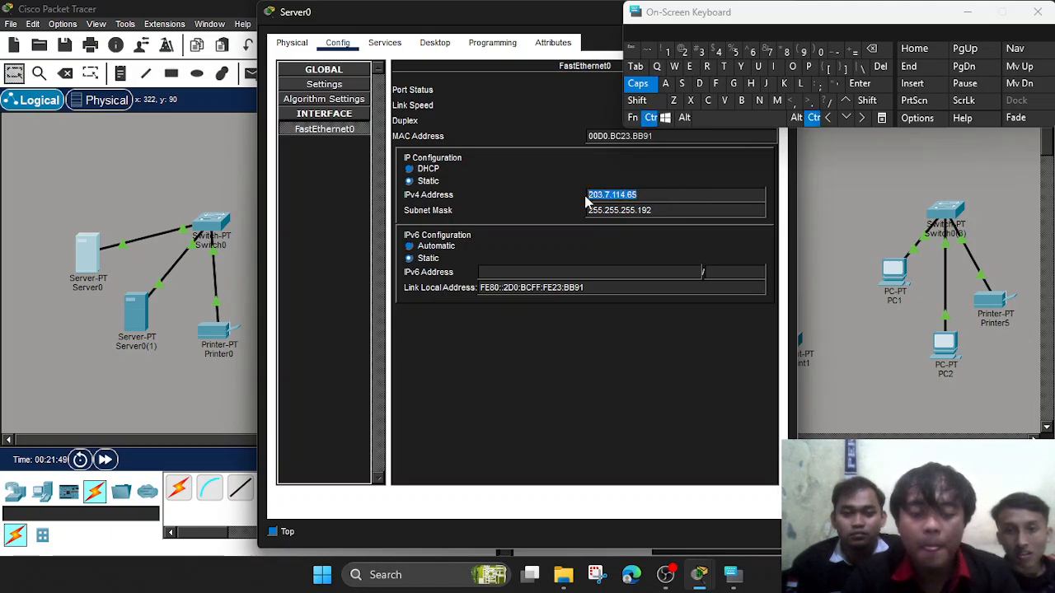
{"action": "key", "text": "ctrl+c"}
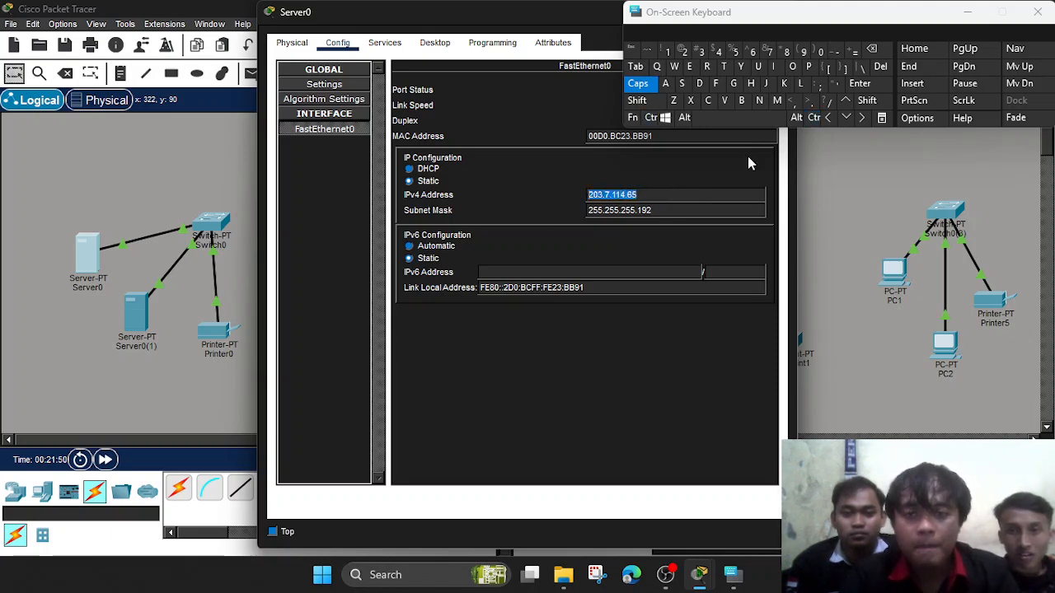
{"action": "left_click", "coordinate": [767, 245]}
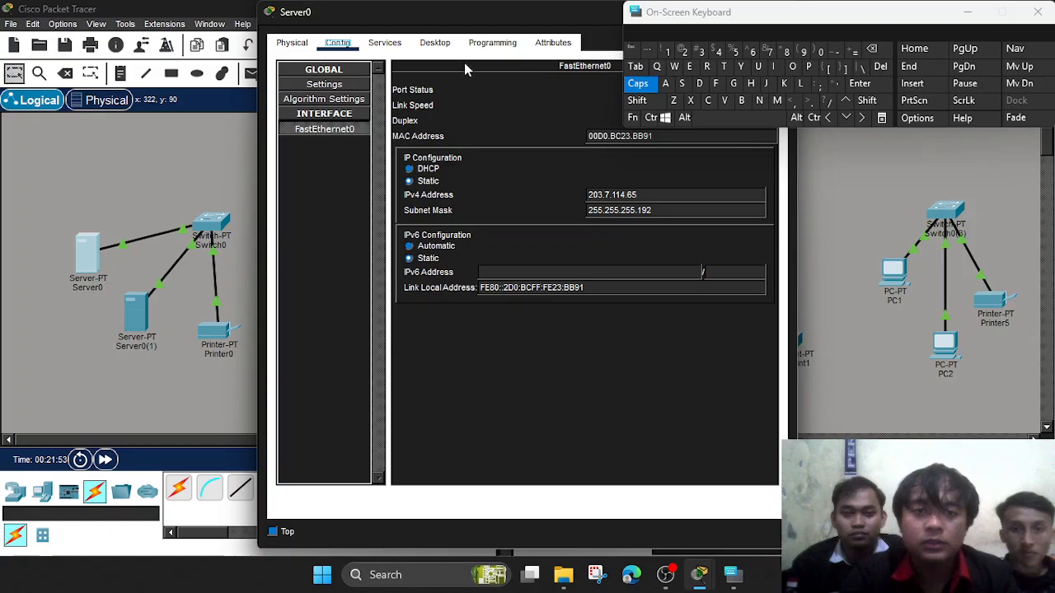
{"action": "left_click_drag", "start_coordinate": [487, 7], "coordinate": [351, 89]}
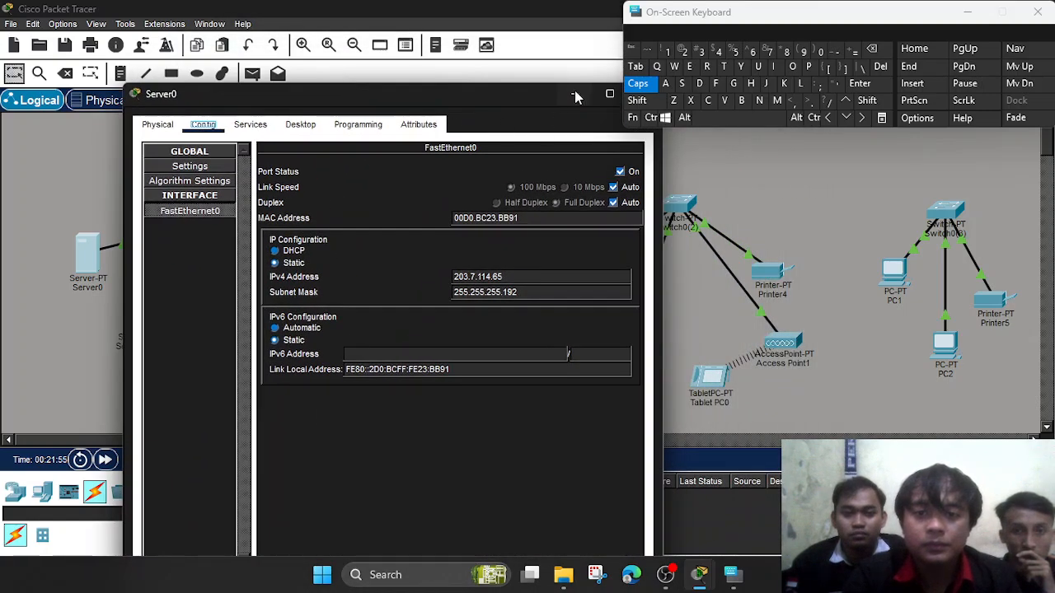
{"action": "left_click_drag", "start_coordinate": [534, 104], "coordinate": [462, 103]}
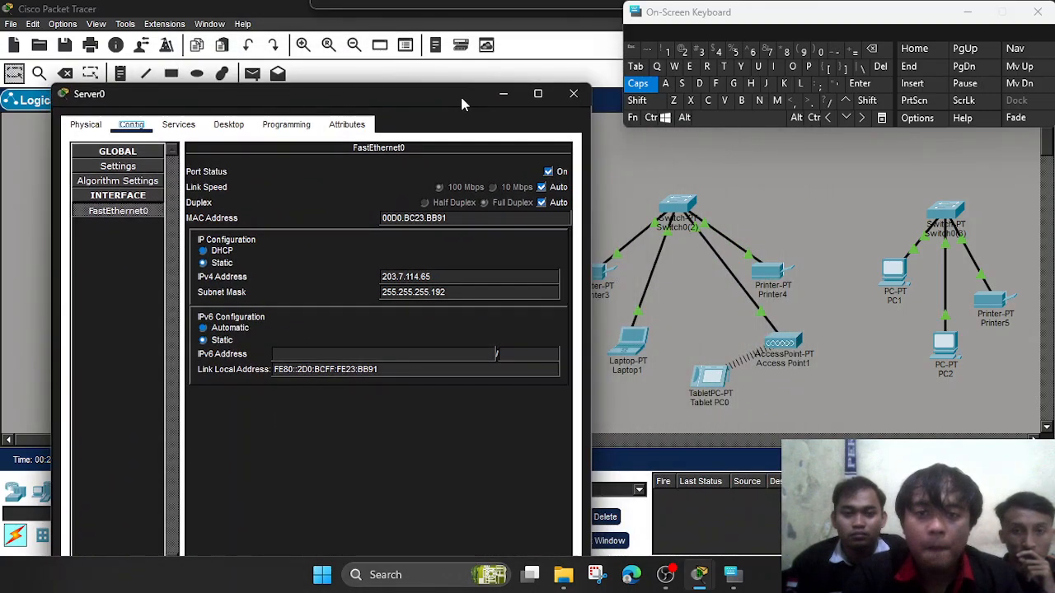
Close Server0's window and set the IPv4 default gateway of Server0(1) to 203.7.114.66.
{"action": "left_click", "coordinate": [572, 94]}
{"action": "left_click", "coordinate": [137, 318]}
{"action": "left_click", "coordinate": [338, 43]}
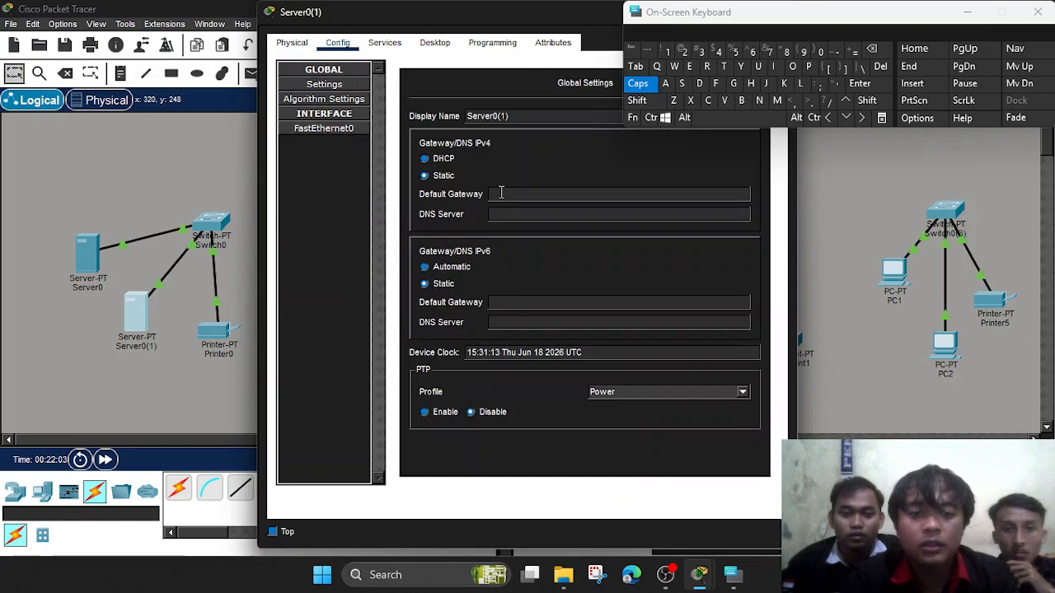
{"action": "key", "text": "ctrl"}
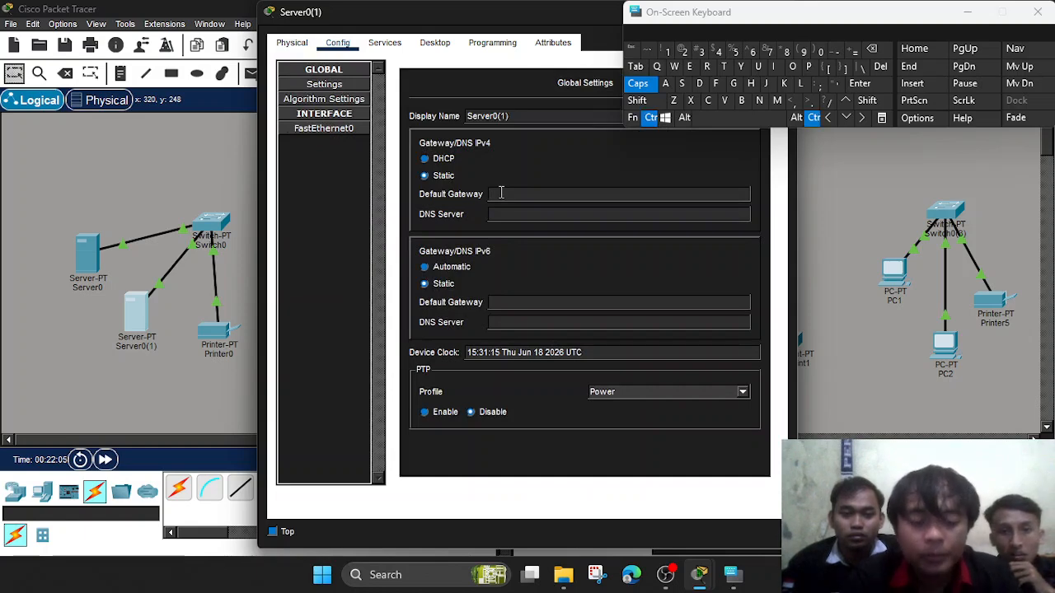
{"action": "key", "text": "BackSpace"}
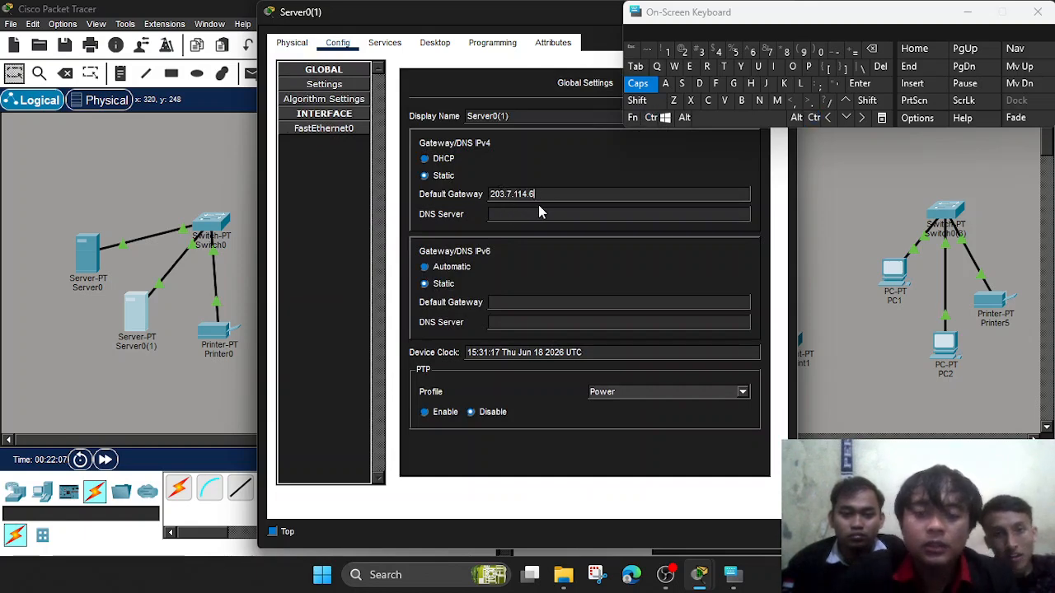
{"action": "type", "text": "6"}
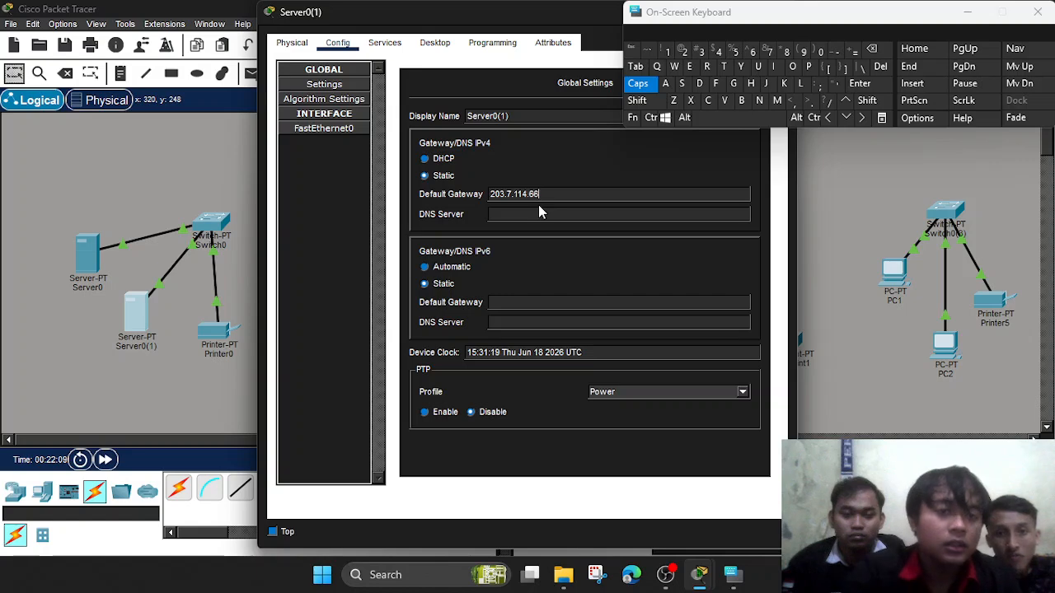
Set the static IPv4 address of Server0(1)'s FastEthernet0 interface to 203.7.114.66.
{"action": "left_click", "coordinate": [634, 193]}
{"action": "key", "text": "ctrl+v"}
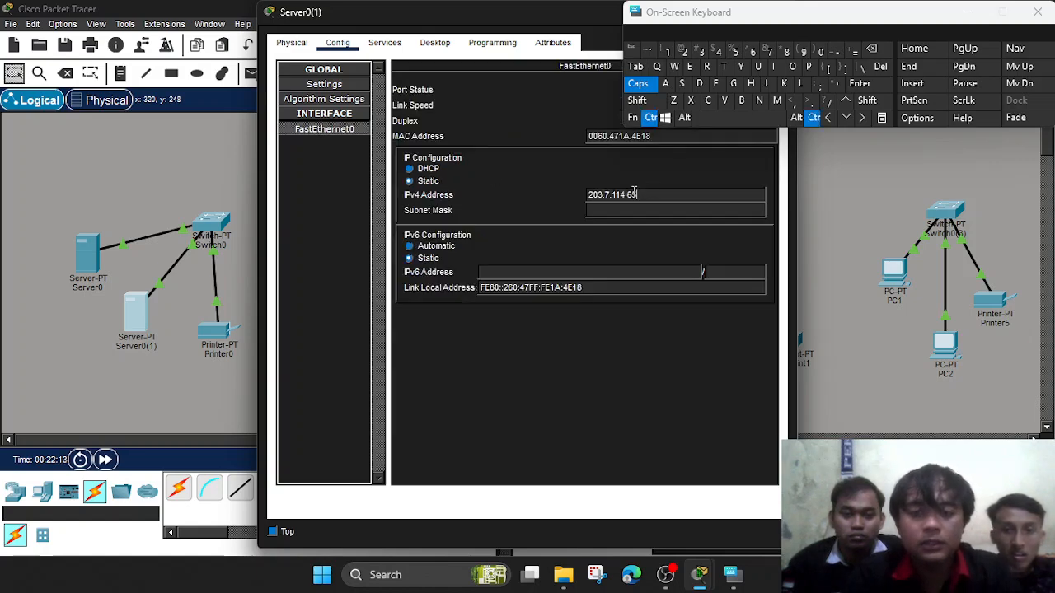
{"action": "left_click", "coordinate": [616, 210]}
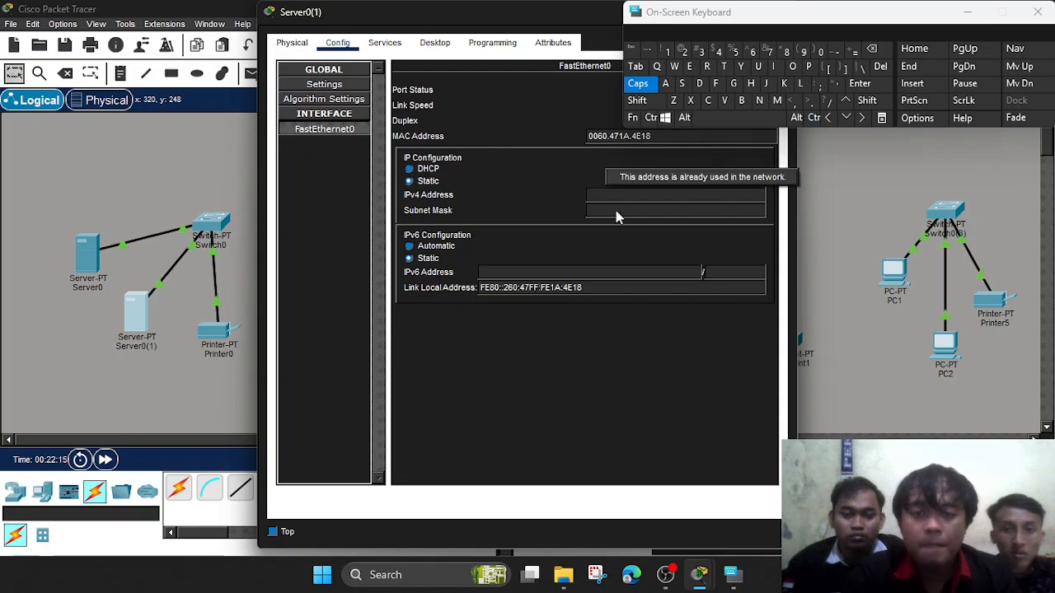
{"action": "left_click", "coordinate": [620, 195]}
{"action": "key", "text": "ctrl+v"}
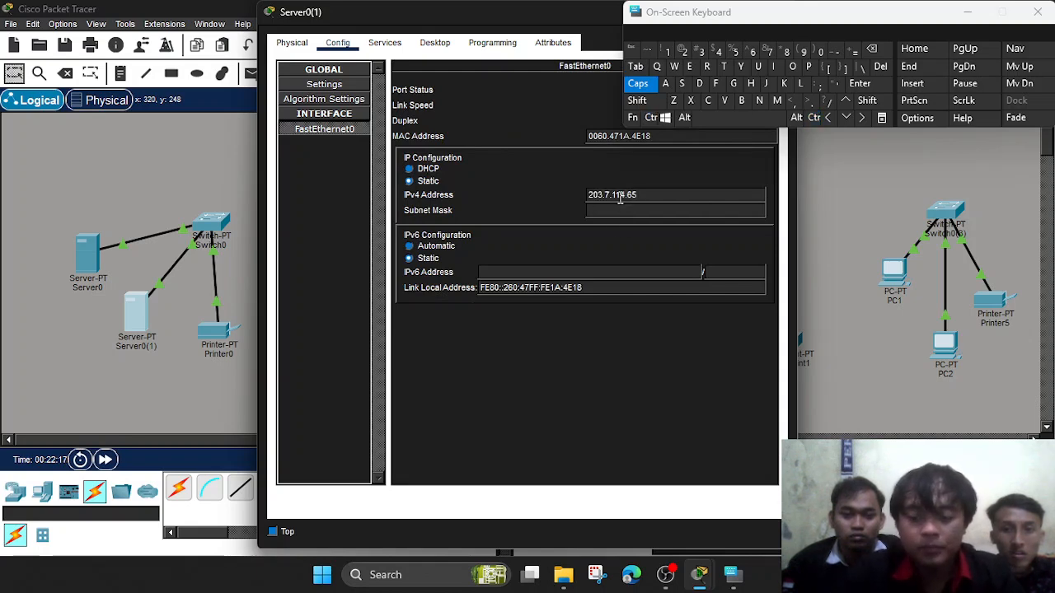
{"action": "left_click", "coordinate": [604, 209]}
{"action": "left_click", "coordinate": [661, 198]}
{"action": "key", "text": "BackSpace"}
{"action": "type", "text": "6"}
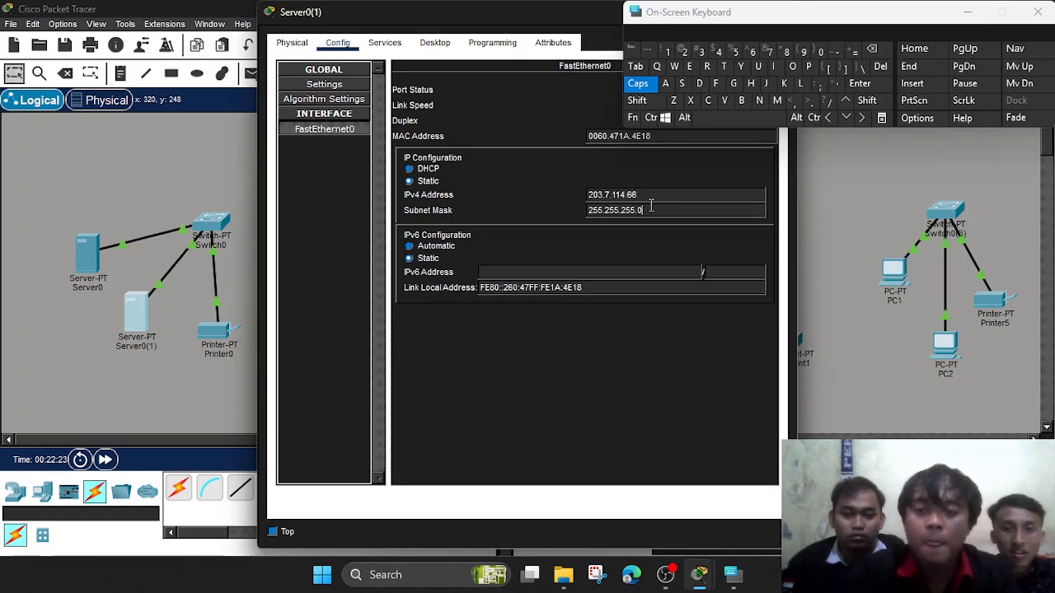
Set the subnet mask of Server0(1)'s FastEthernet0 interface to 255.255.255.192 and close its configuration window.
{"action": "type", "text": "92"}
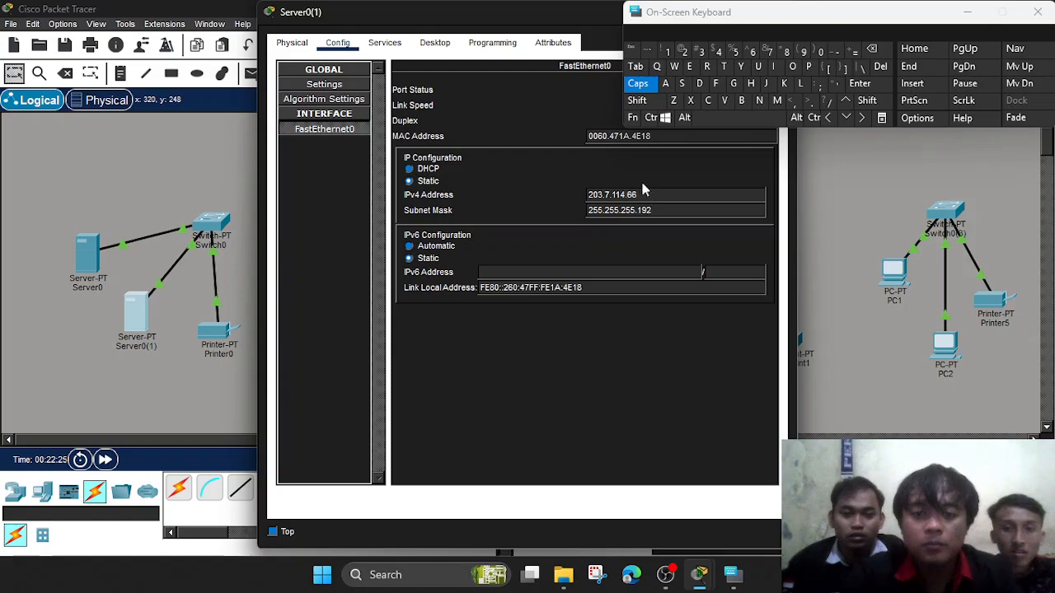
{"action": "left_click_drag", "start_coordinate": [402, 11], "coordinate": [209, 121]}
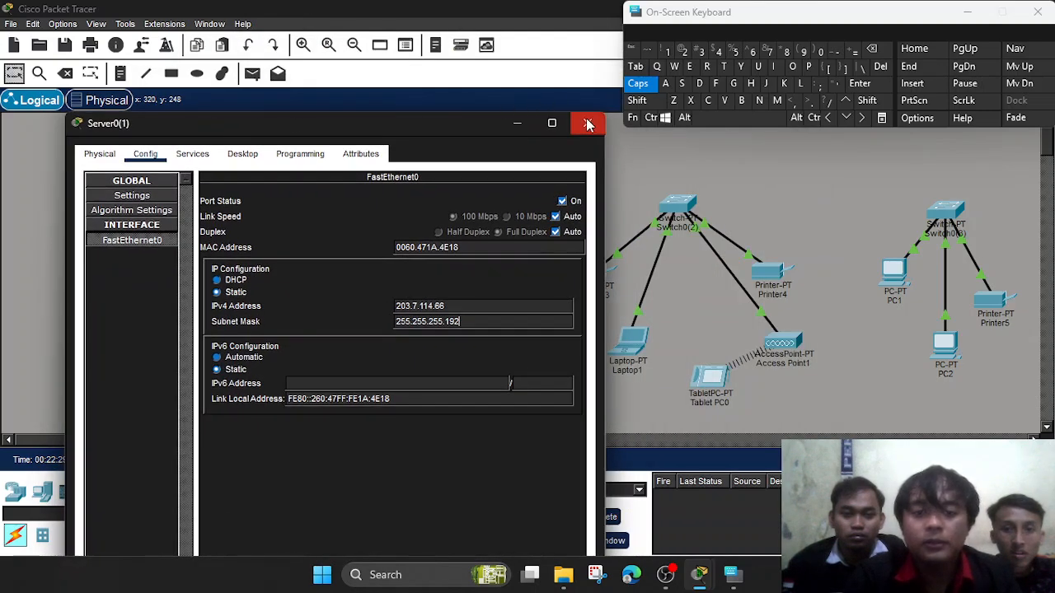
{"action": "left_click", "coordinate": [587, 122]}
Give Printer0's FastEthernet0 interface the static IPv4 address 203.7.114.67 with subnet mask 255.255.255.192, and close its window.
{"action": "left_click", "coordinate": [227, 340]}
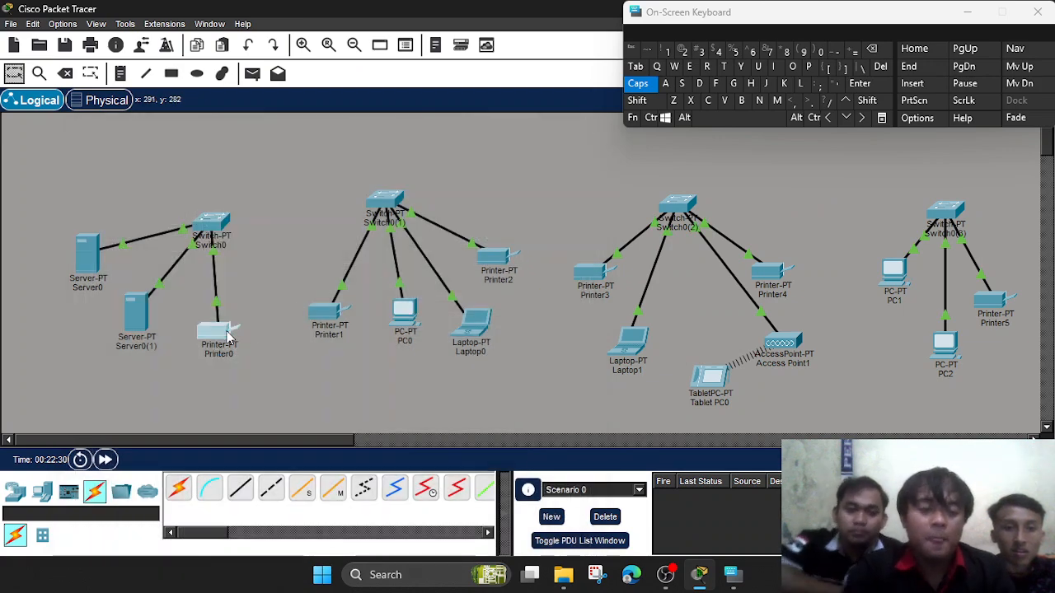
{"action": "left_click", "coordinate": [338, 46]}
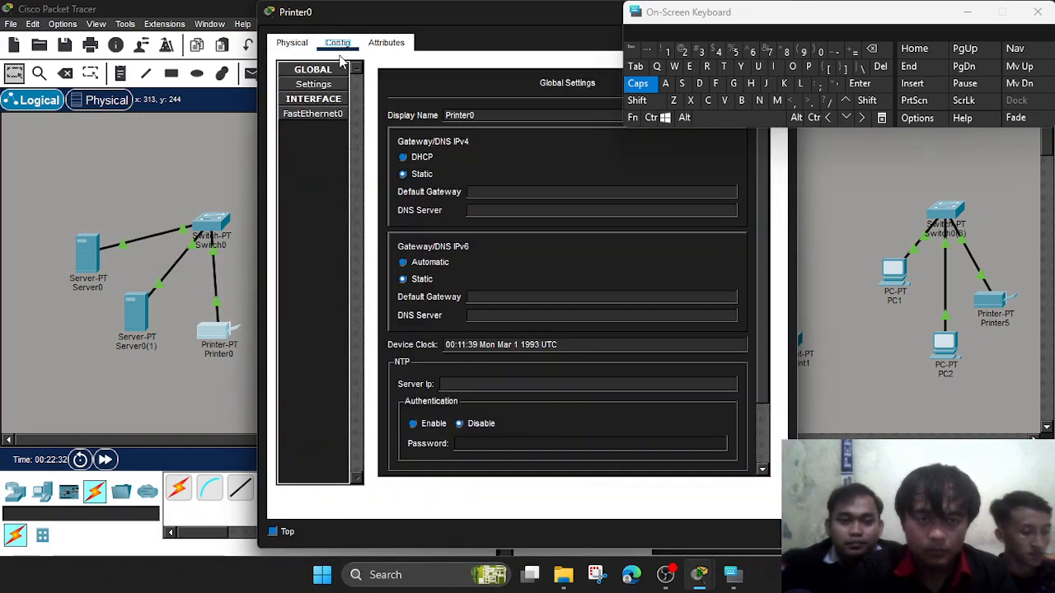
{"action": "left_click", "coordinate": [322, 118]}
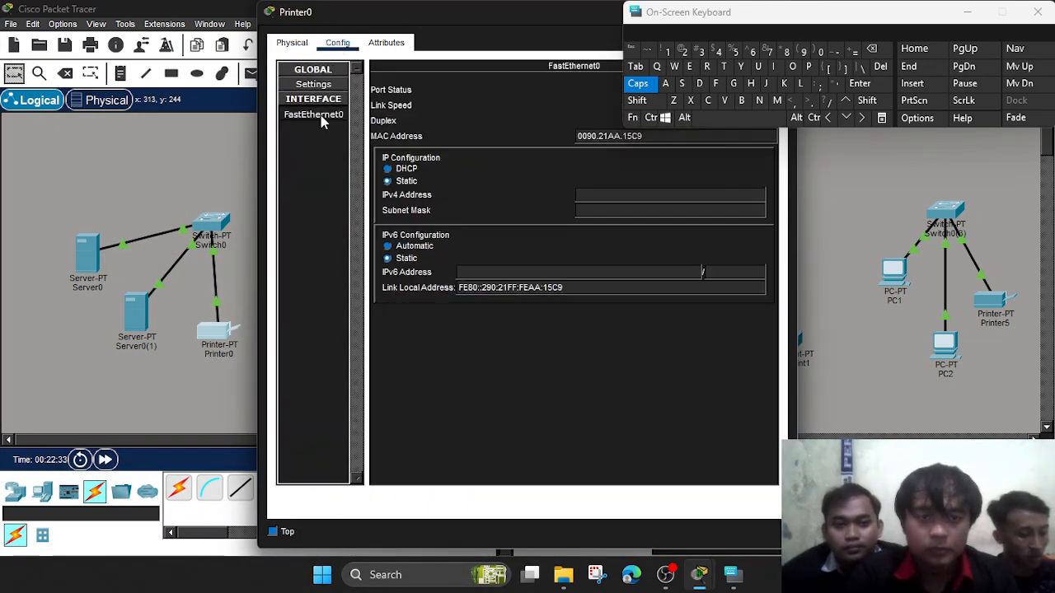
{"action": "left_click", "coordinate": [595, 194]}
{"action": "type", "text": "203.0.114.65"}
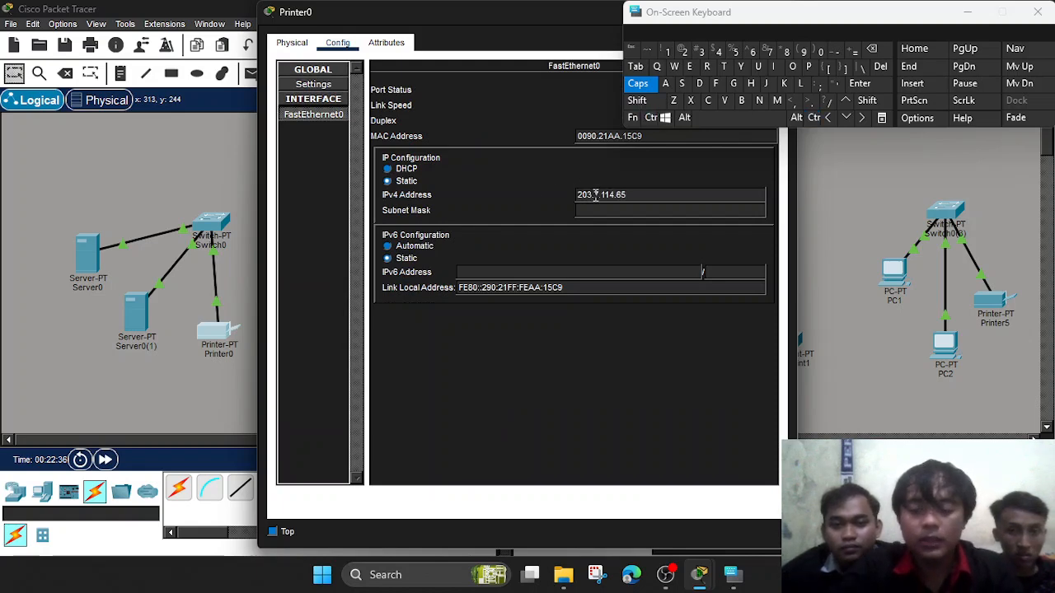
{"action": "left_click", "coordinate": [589, 210]}
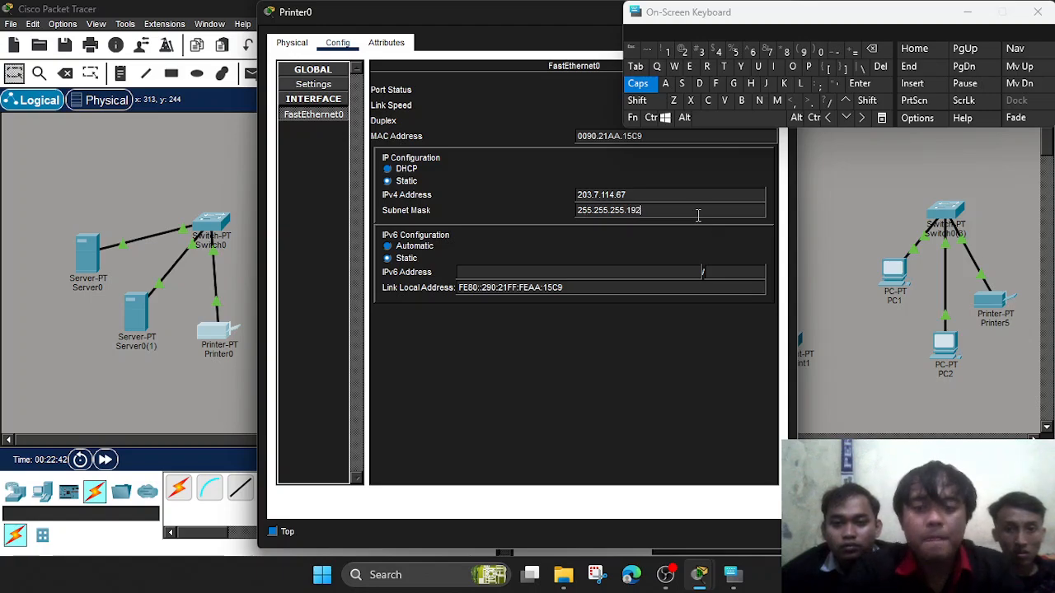
{"action": "left_click_drag", "start_coordinate": [521, 14], "coordinate": [344, 90]}
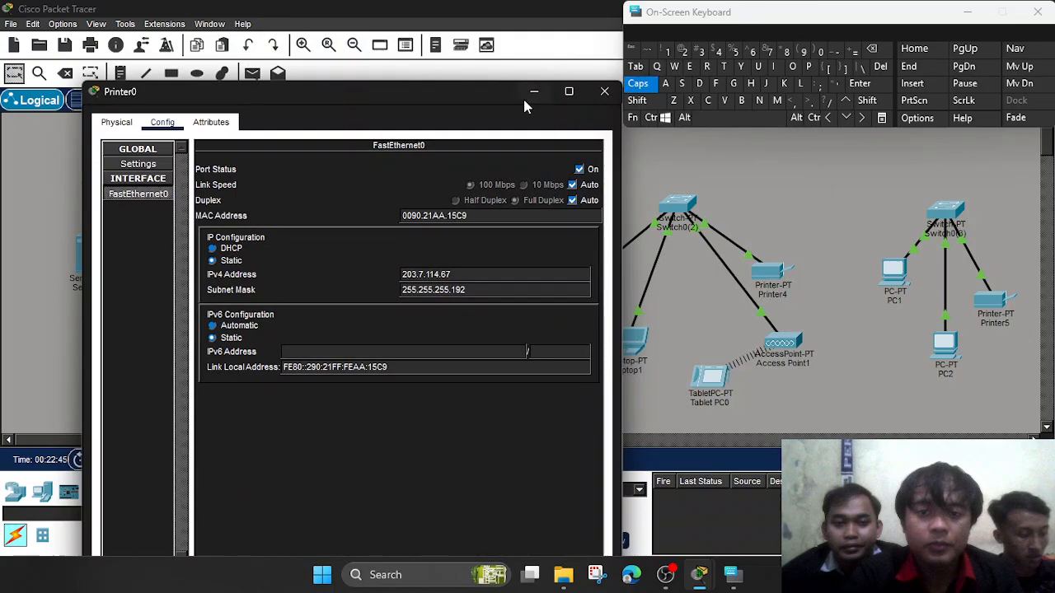
{"action": "left_click", "coordinate": [605, 94]}
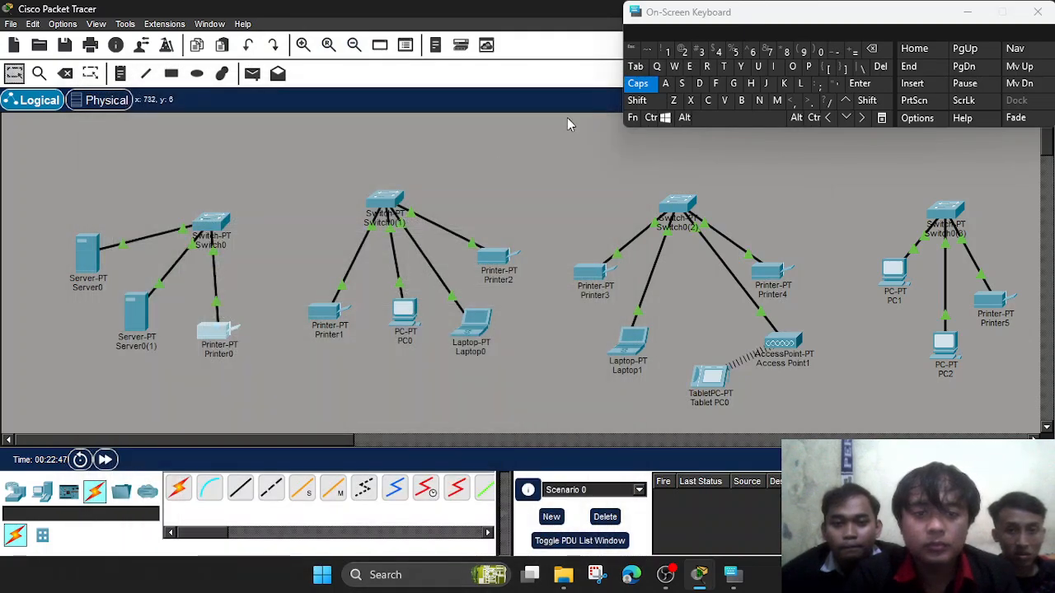
Set the static IPv4 address of Printer1's FastEthernet0 interface to 203.7.113.1.
{"action": "left_click", "coordinate": [324, 316]}
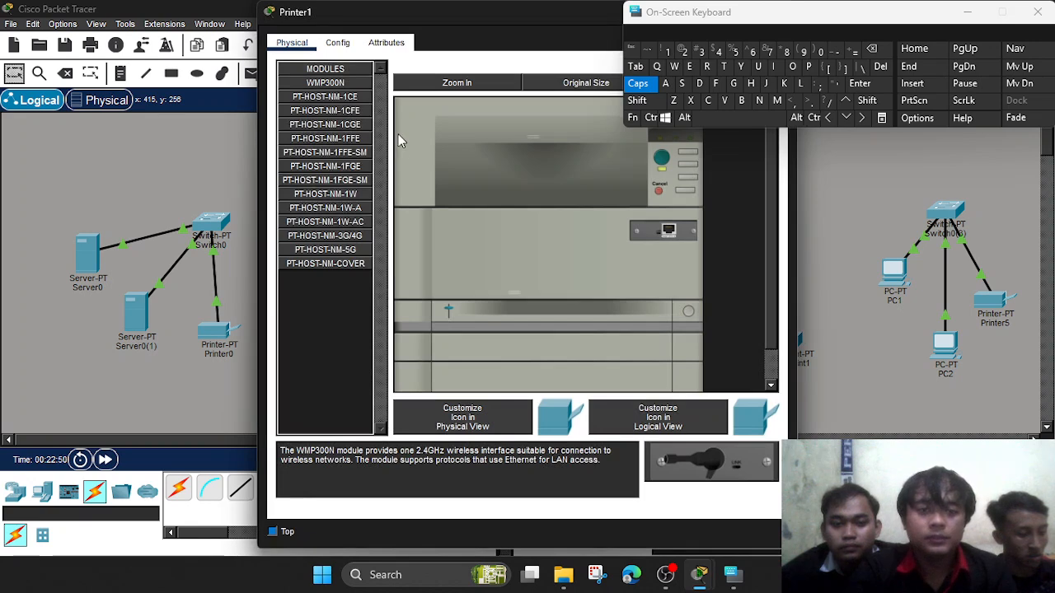
{"action": "left_click", "coordinate": [342, 48]}
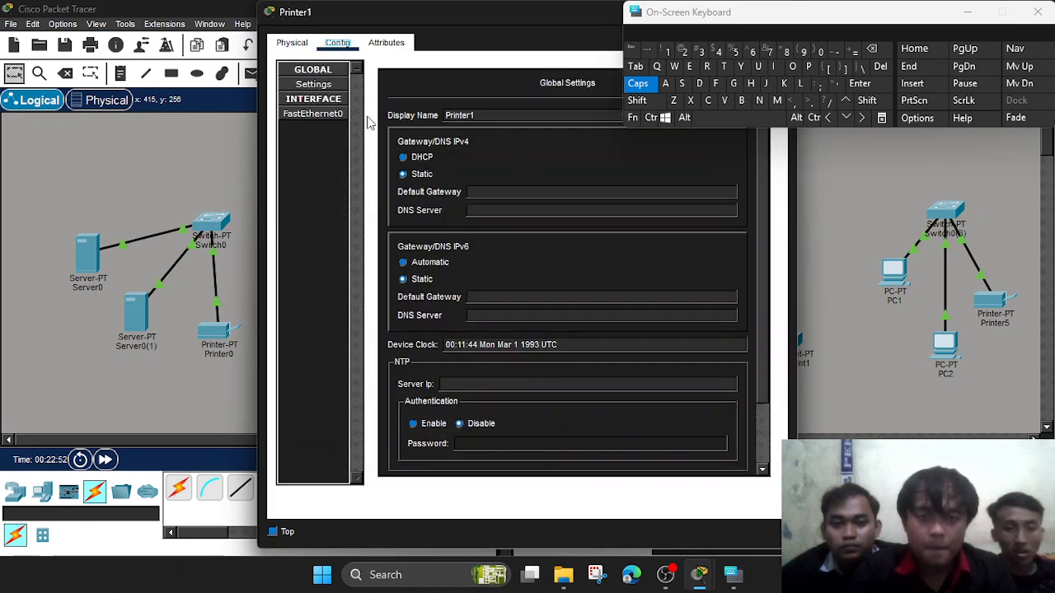
{"action": "left_click", "coordinate": [323, 115]}
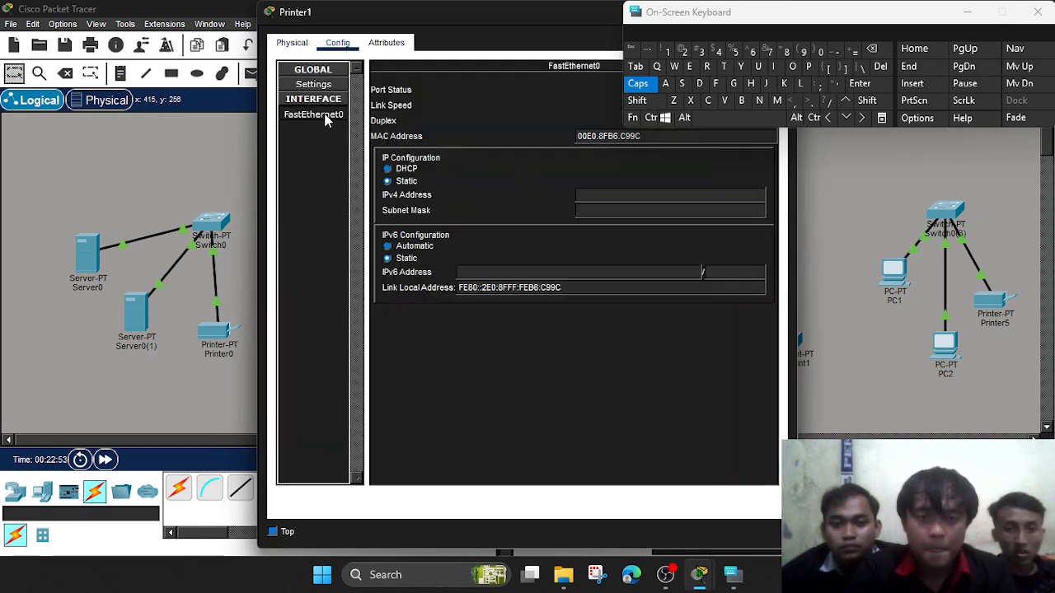
{"action": "left_click", "coordinate": [633, 196]}
{"action": "type", "text": "203.7.114.65"}
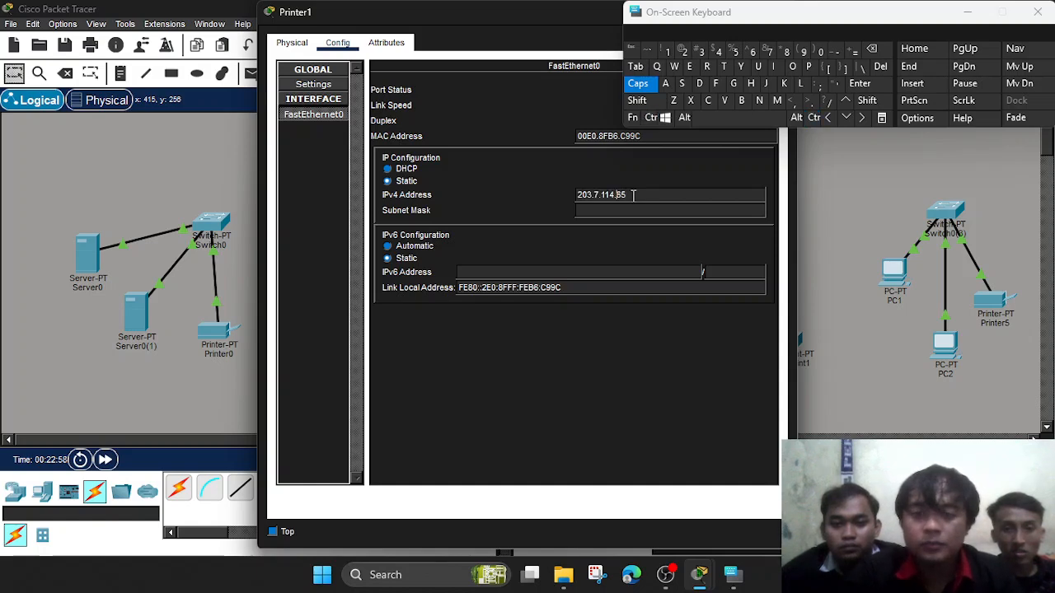
{"action": "key", "text": "BackSpace"}
{"action": "type", "text": "3"}
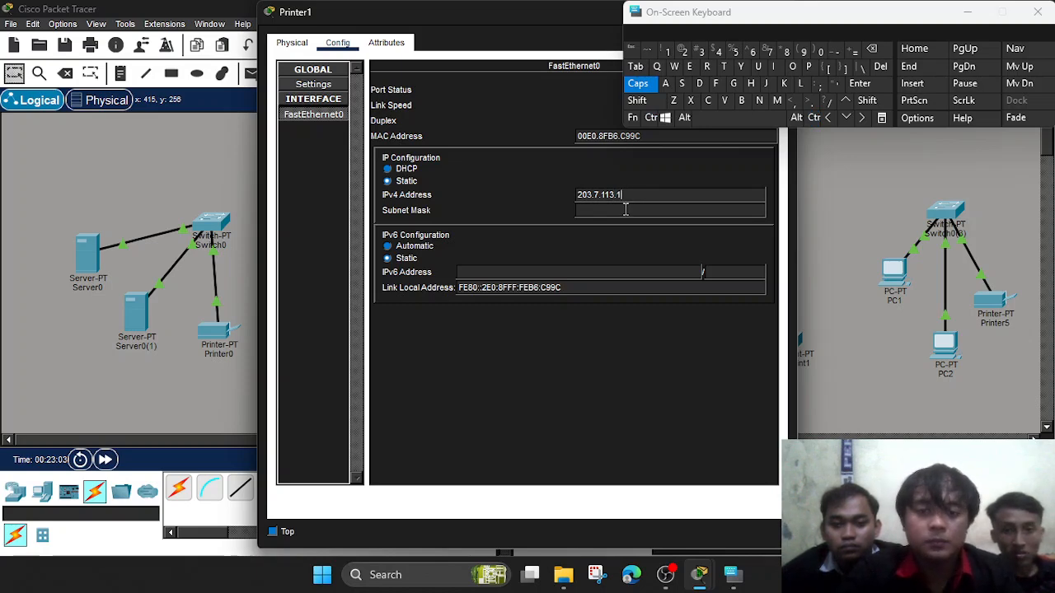
Set the subnet mask of Printer1's FastEthernet0 interface to 255.255.255.128.
{"action": "left_click", "coordinate": [626, 209]}
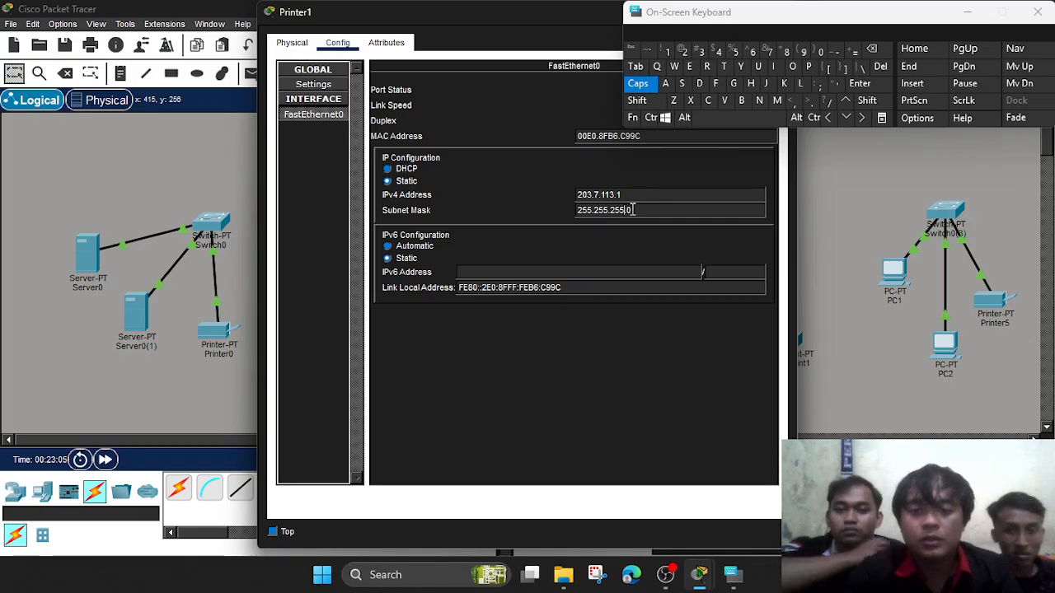
{"action": "key", "text": "BackSpace"}
{"action": "type", "text": "128"}
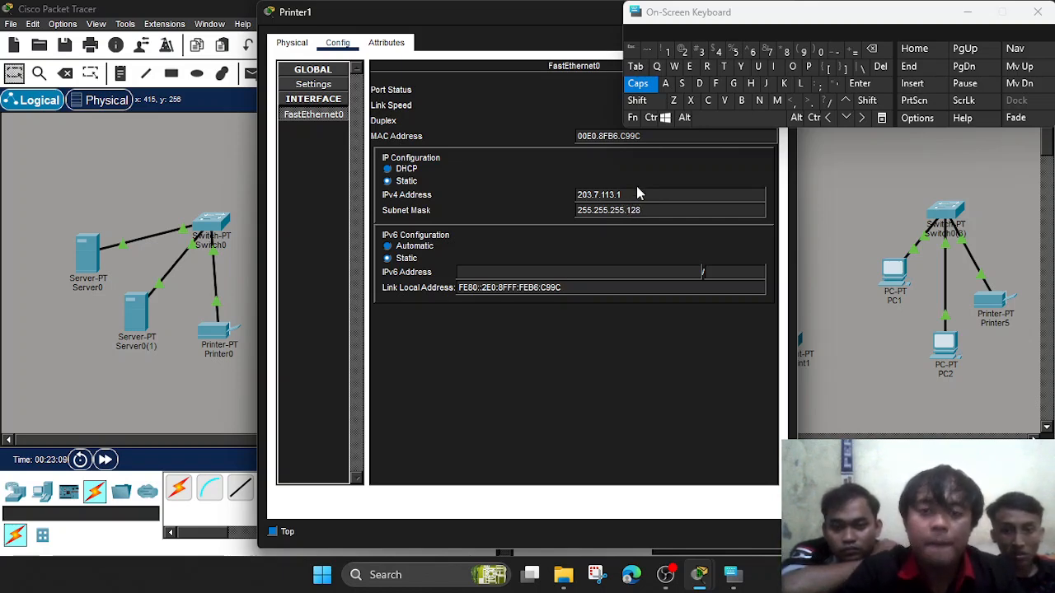
{"action": "left_click", "coordinate": [557, 45]}
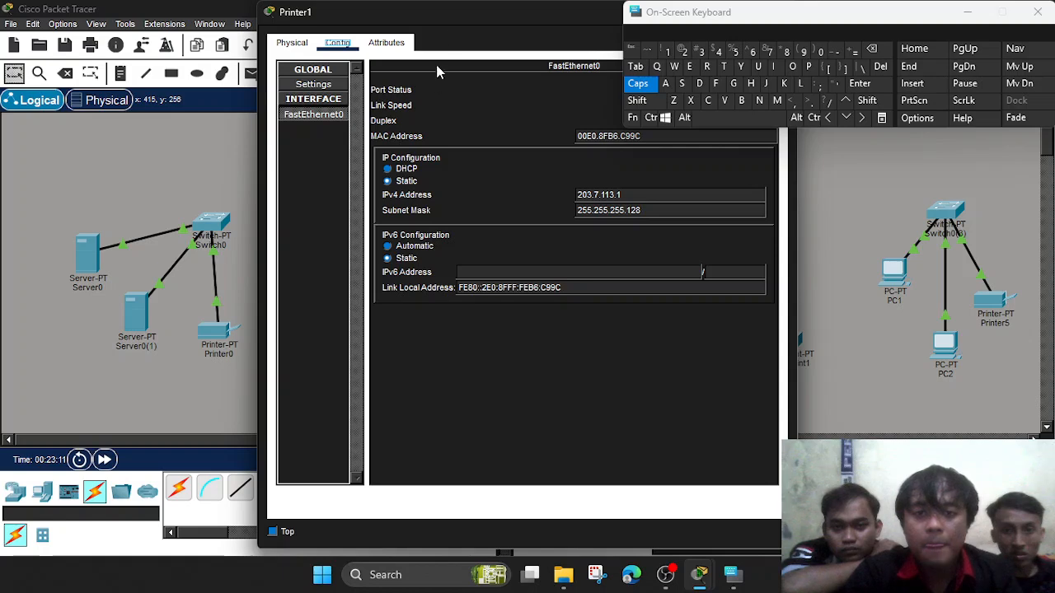
Copy Printer1's IPv4 address and close its configuration window.
{"action": "left_click_drag", "start_coordinate": [455, 7], "coordinate": [318, 47]}
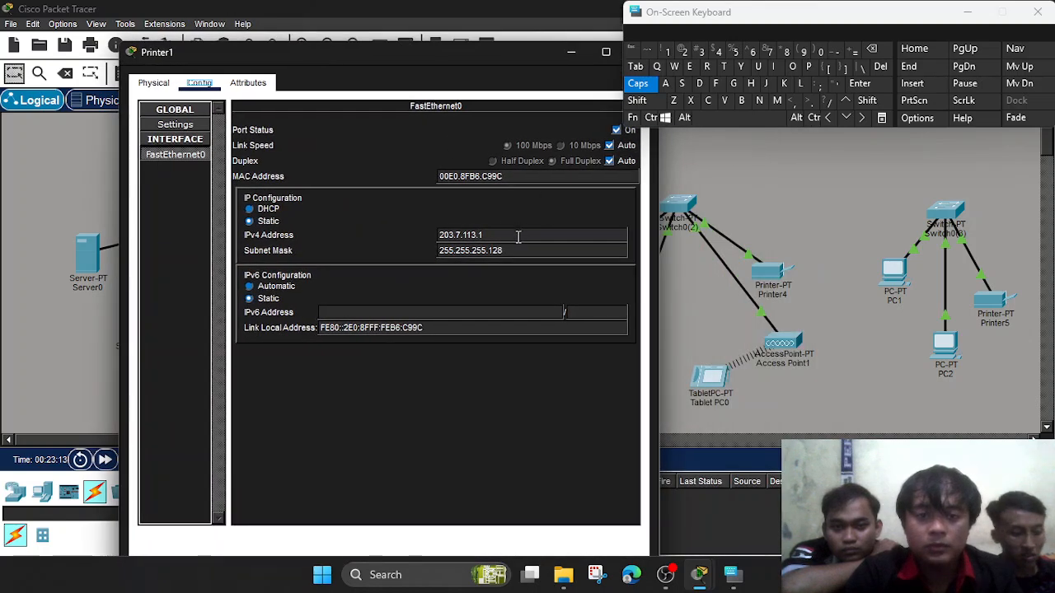
{"action": "left_click_drag", "start_coordinate": [517, 236], "coordinate": [435, 236]}
{"action": "key", "text": "ctrl+c"}
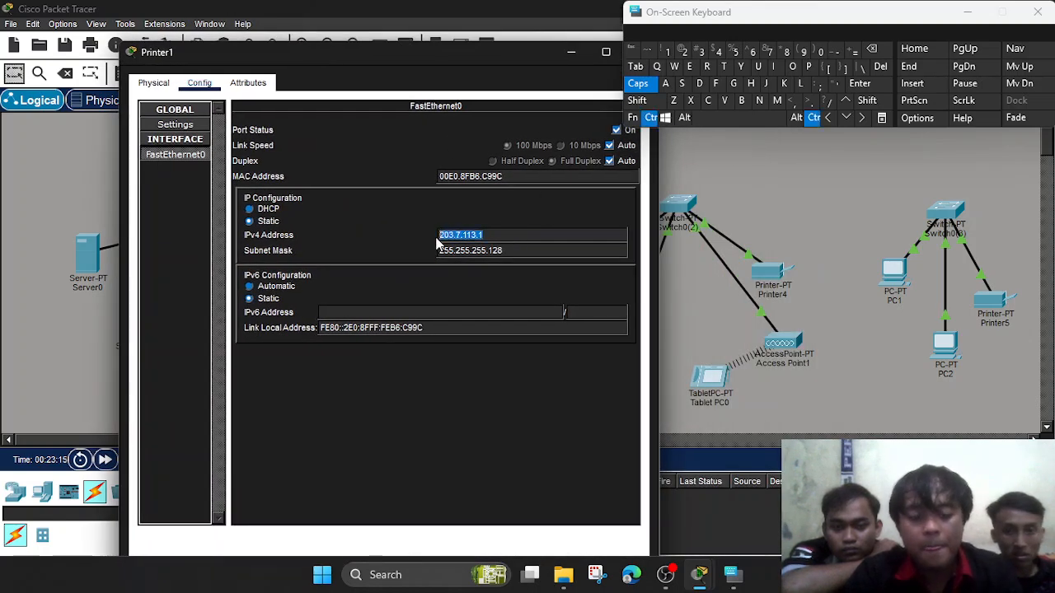
{"action": "left_click_drag", "start_coordinate": [474, 65], "coordinate": [410, 54]}
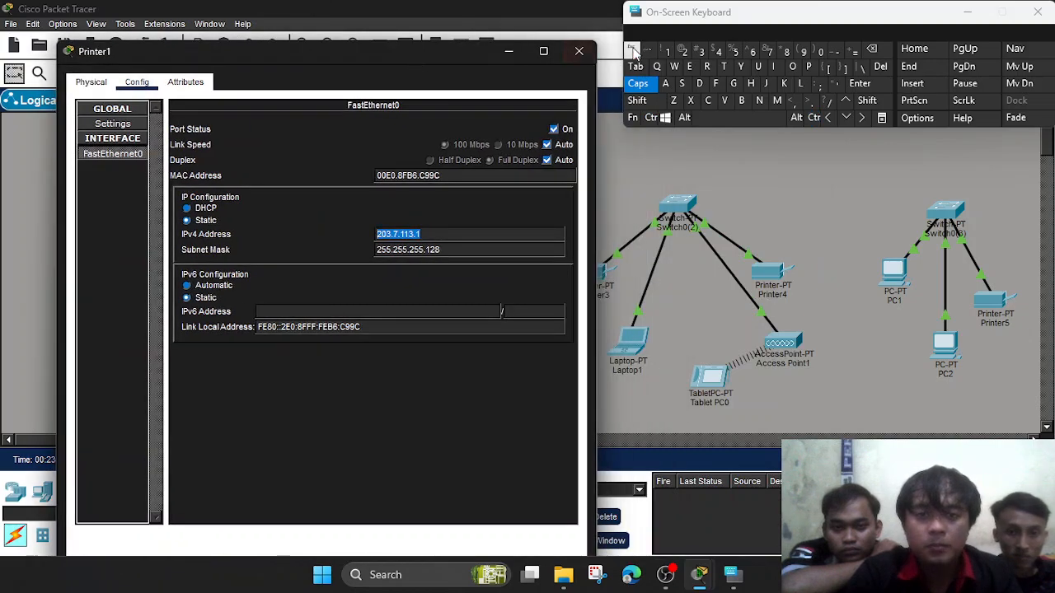
{"action": "left_click", "coordinate": [582, 52]}
Set the static IPv4 address of PC0's FastEthernet0 interface to 203.7.113.2 and open its subnet mask for editing.
{"action": "left_click", "coordinate": [404, 315]}
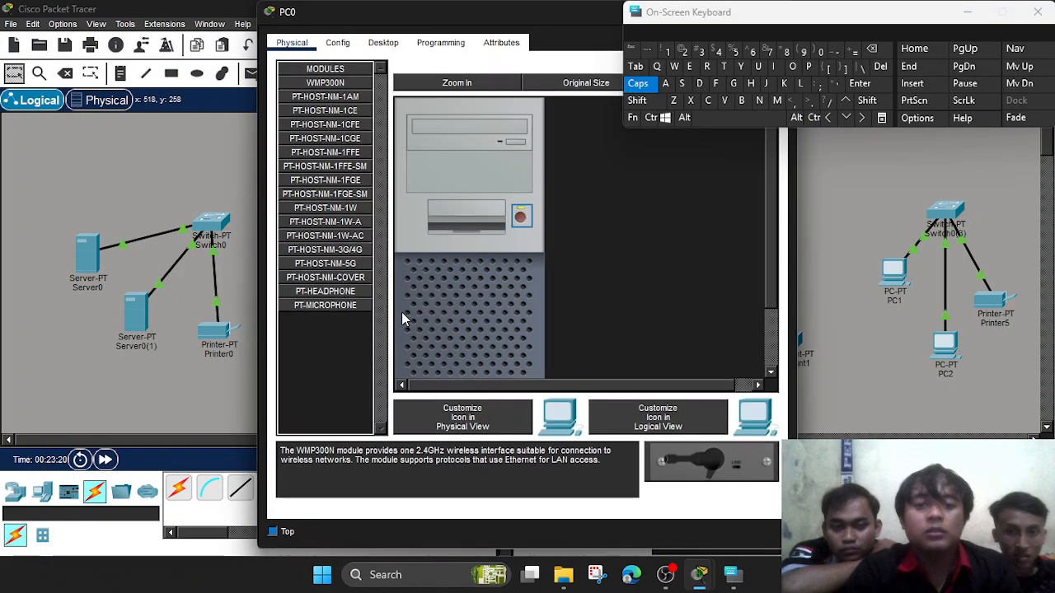
{"action": "left_click", "coordinate": [338, 45]}
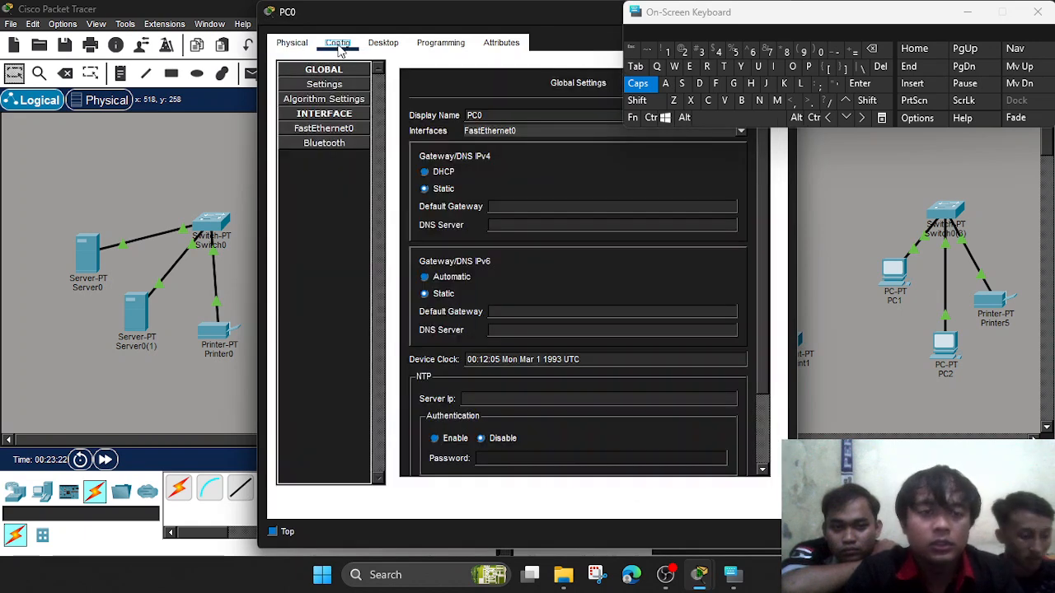
{"action": "left_click", "coordinate": [320, 130]}
{"action": "left_click", "coordinate": [621, 198]}
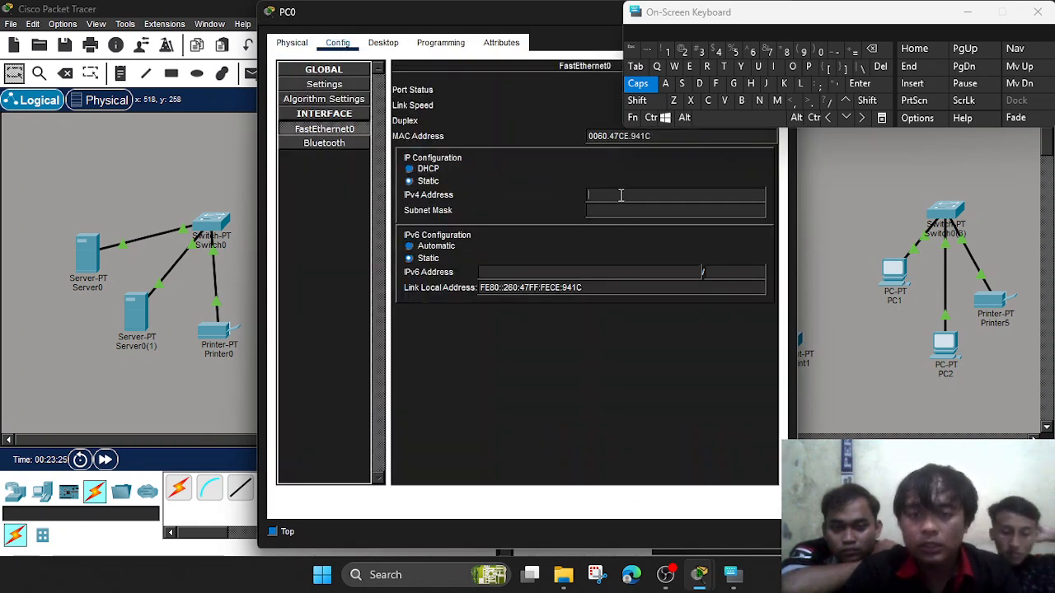
{"action": "right_click", "coordinate": [622, 199]}
{"action": "left_click", "coordinate": [610, 194]}
{"action": "key", "text": "ctrl+v"}
{"action": "key", "text": "BackSpace"}
{"action": "type", "text": "2"}
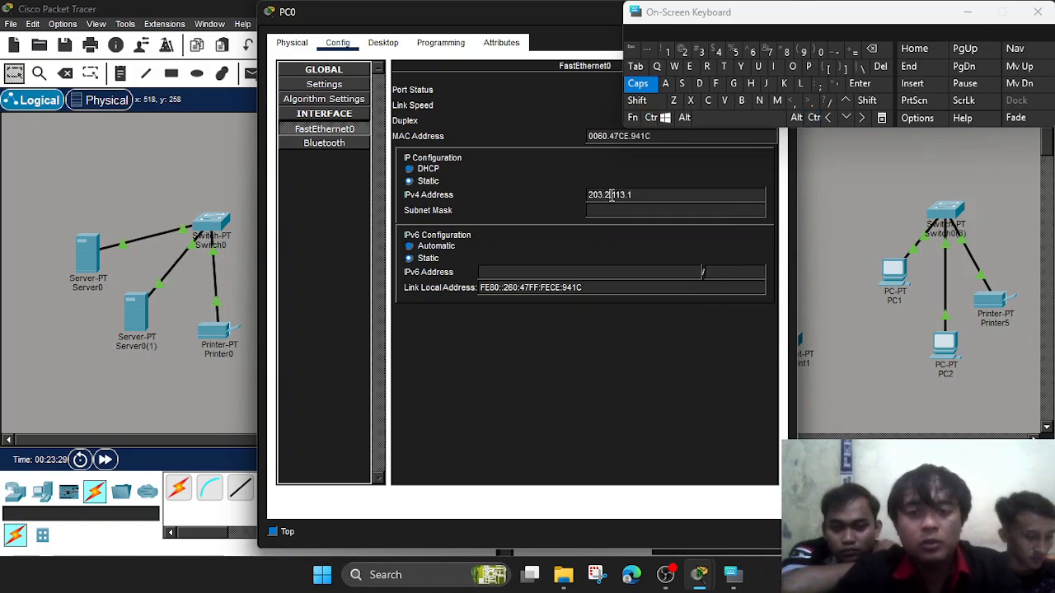
{"action": "key", "text": "ctrl+z"}
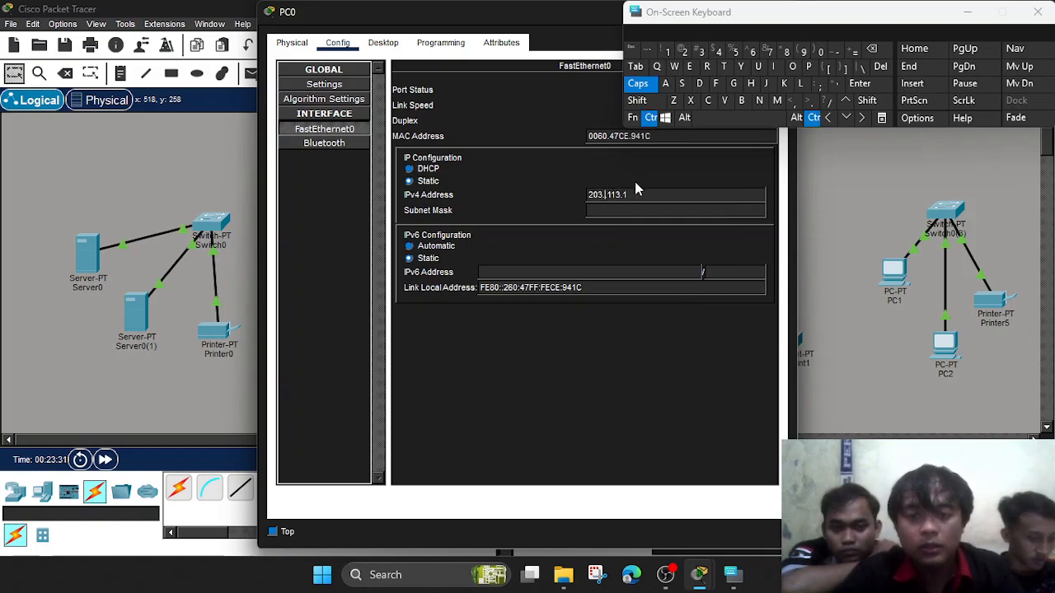
{"action": "left_click", "coordinate": [636, 194]}
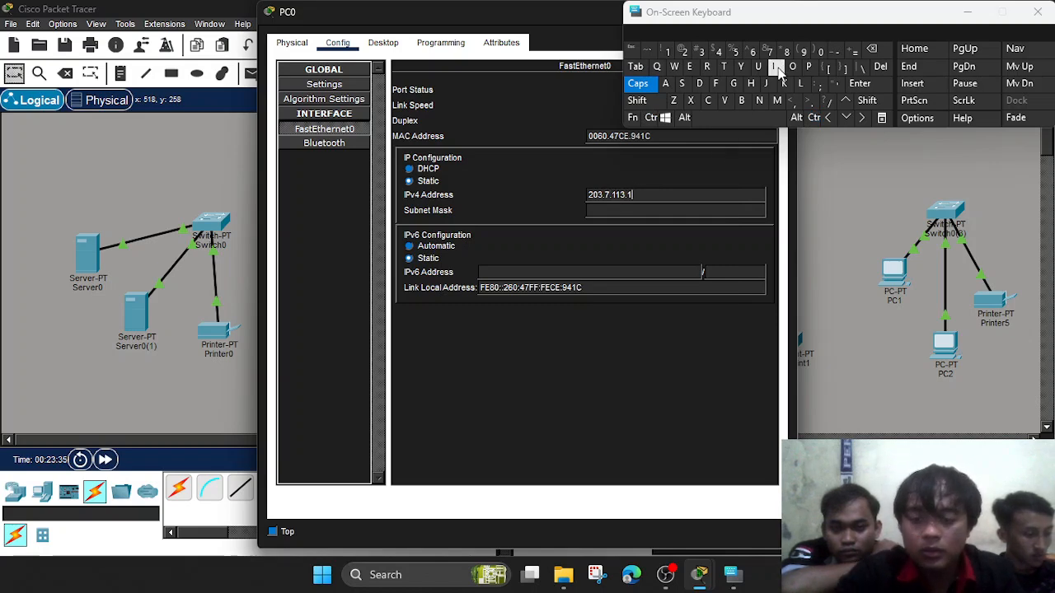
{"action": "left_click", "coordinate": [594, 211]}
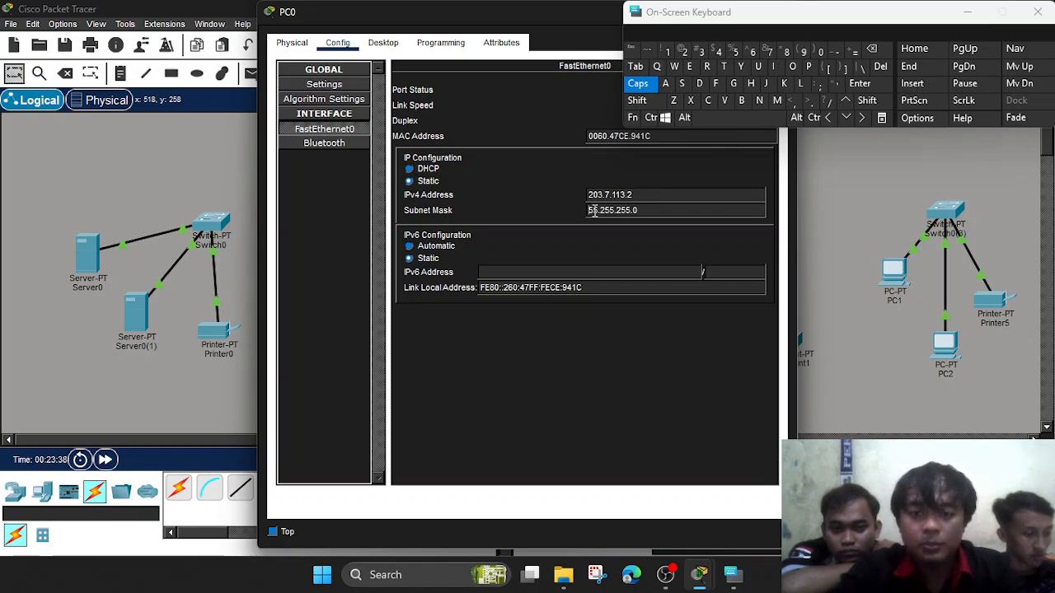
Set the subnet mask of PC0's FastEthernet0 interface to 255.255.255.128 and close its configuration window.
{"action": "type", "text": "2"}
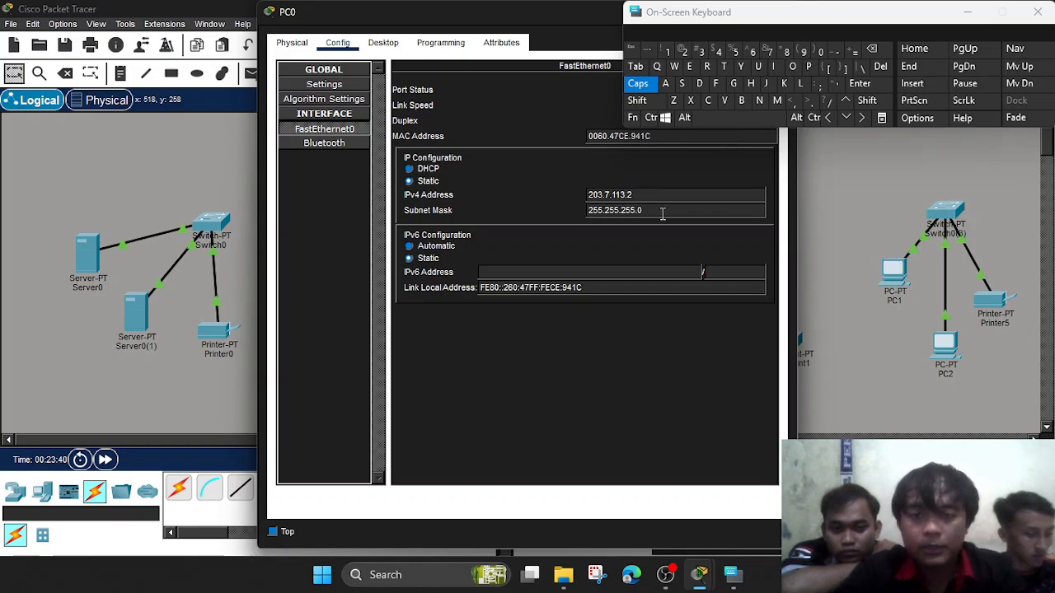
{"action": "key", "text": "BackSpace"}
{"action": "type", "text": "12"}
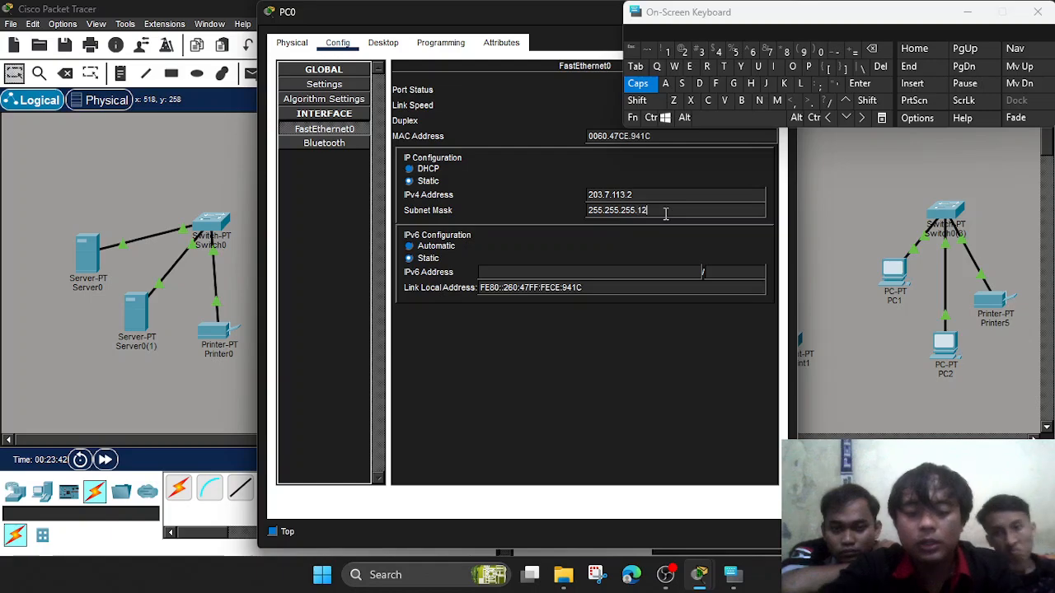
{"action": "left_click_drag", "start_coordinate": [548, 14], "coordinate": [276, 87]}
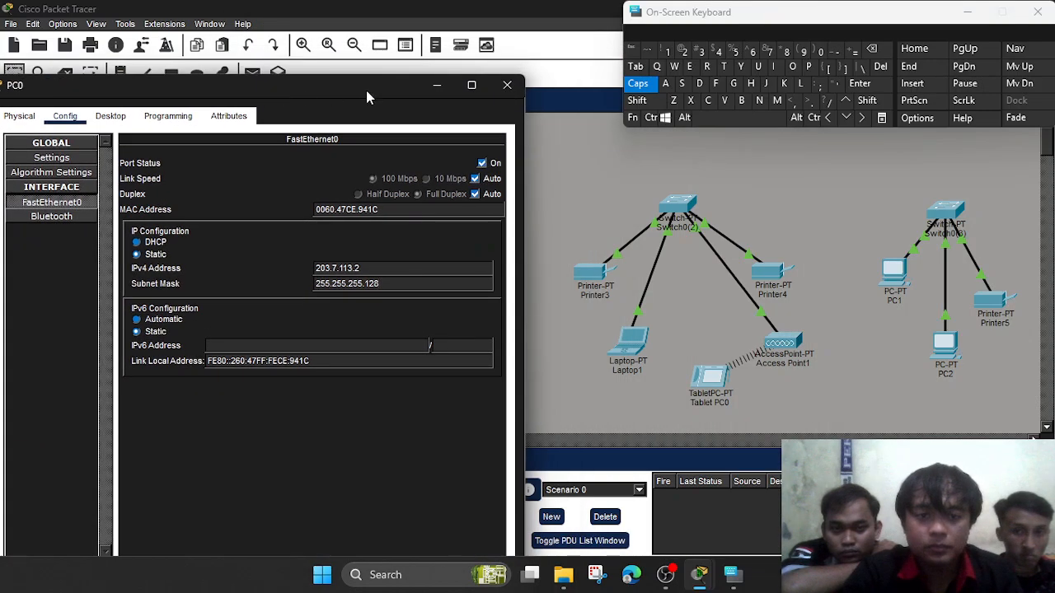
{"action": "left_click", "coordinate": [516, 90]}
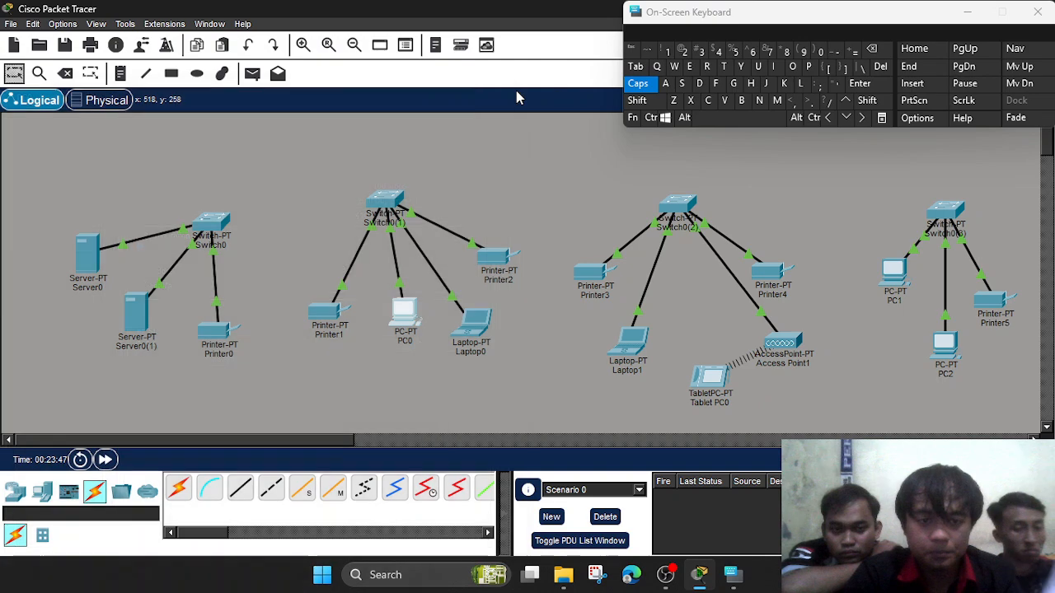
Set the static IPv4 address of Laptop0's FastEthernet0 interface to 203.7.113.3.
{"action": "left_click", "coordinate": [478, 342]}
{"action": "left_click", "coordinate": [337, 42]}
{"action": "left_click", "coordinate": [347, 132]}
{"action": "left_click", "coordinate": [633, 196]}
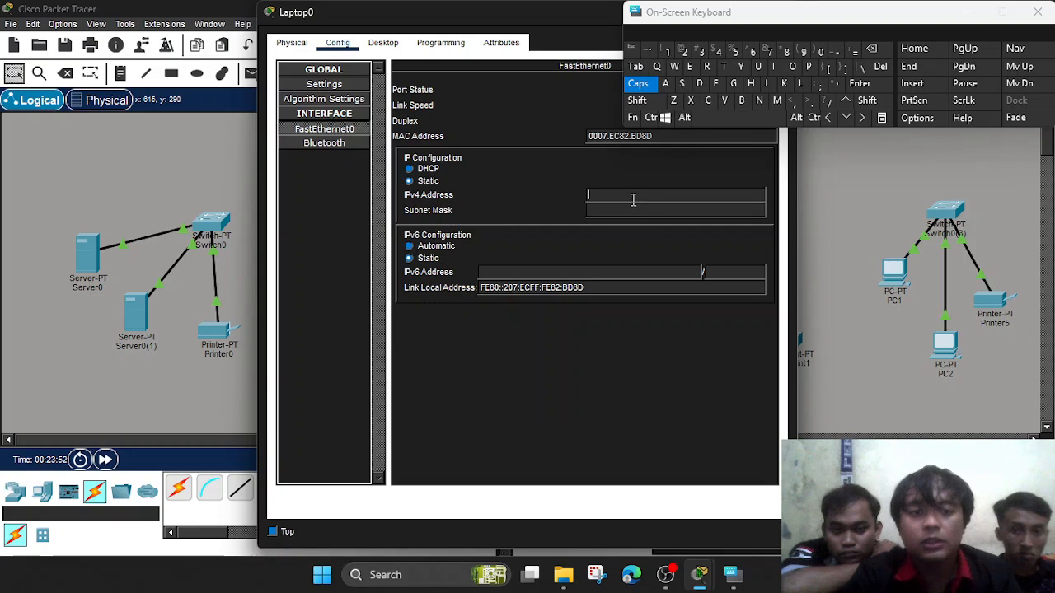
{"action": "key", "text": "ctrl+v"}
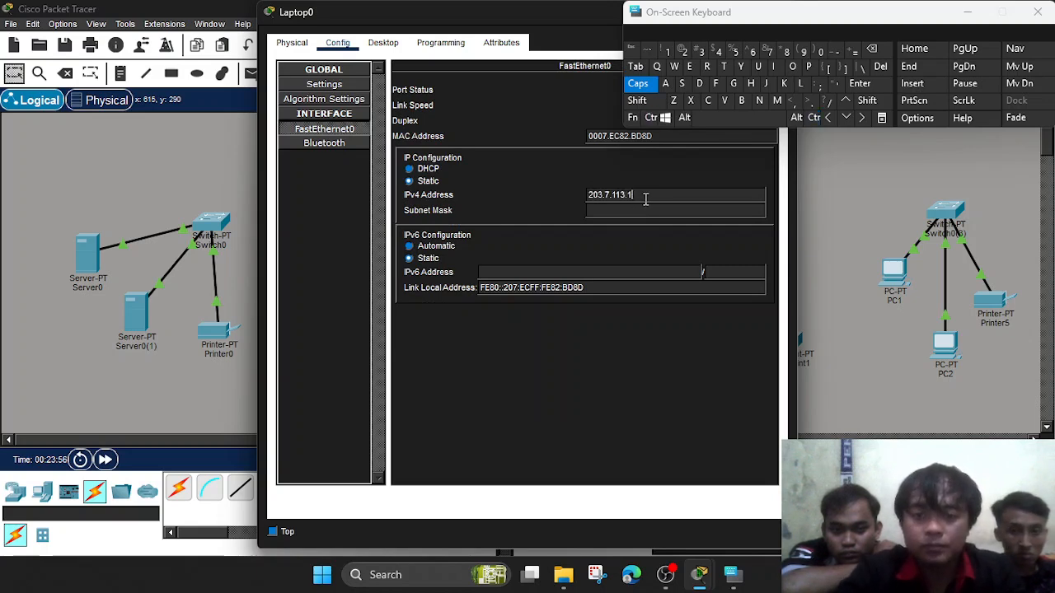
{"action": "key", "text": "BackSpace"}
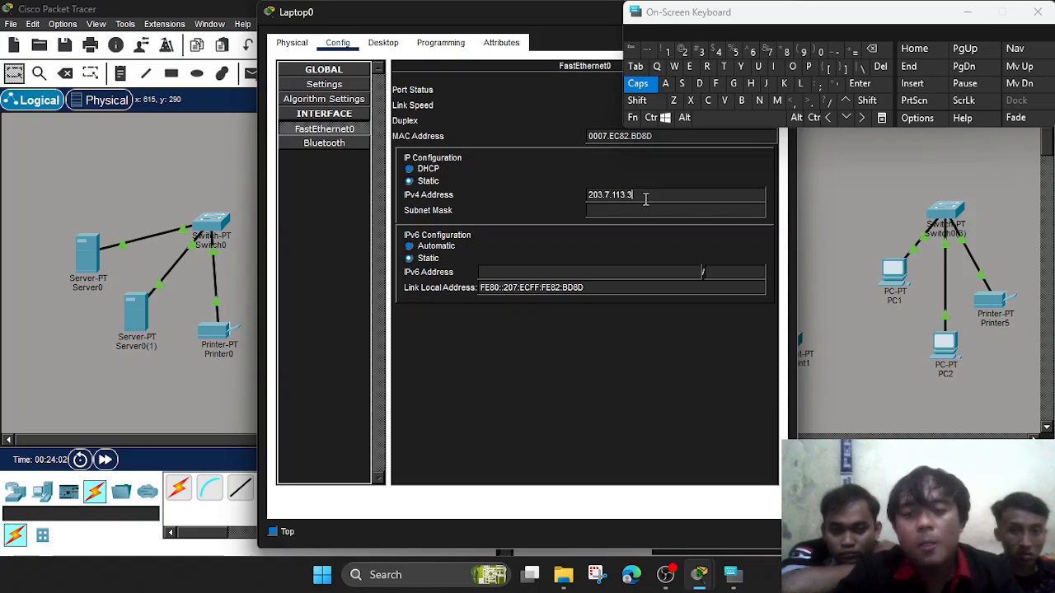
Fill in the subnet mask of Laptop0's FastEthernet0 interface and close its configuration window.
{"action": "left_click", "coordinate": [629, 208]}
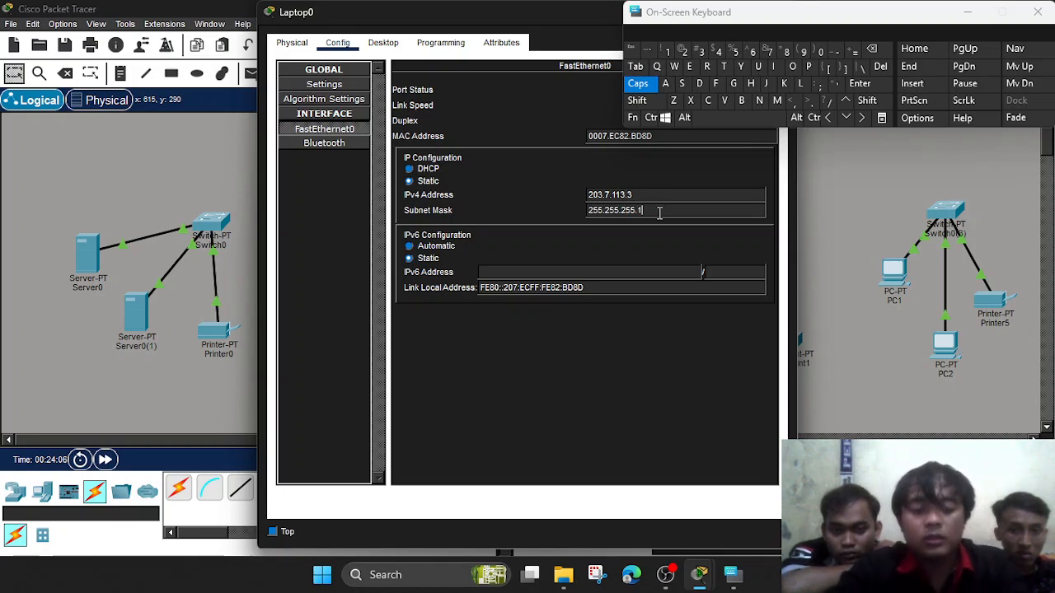
{"action": "left_click_drag", "start_coordinate": [567, 14], "coordinate": [368, 97]}
{"action": "left_click", "coordinate": [581, 94]}
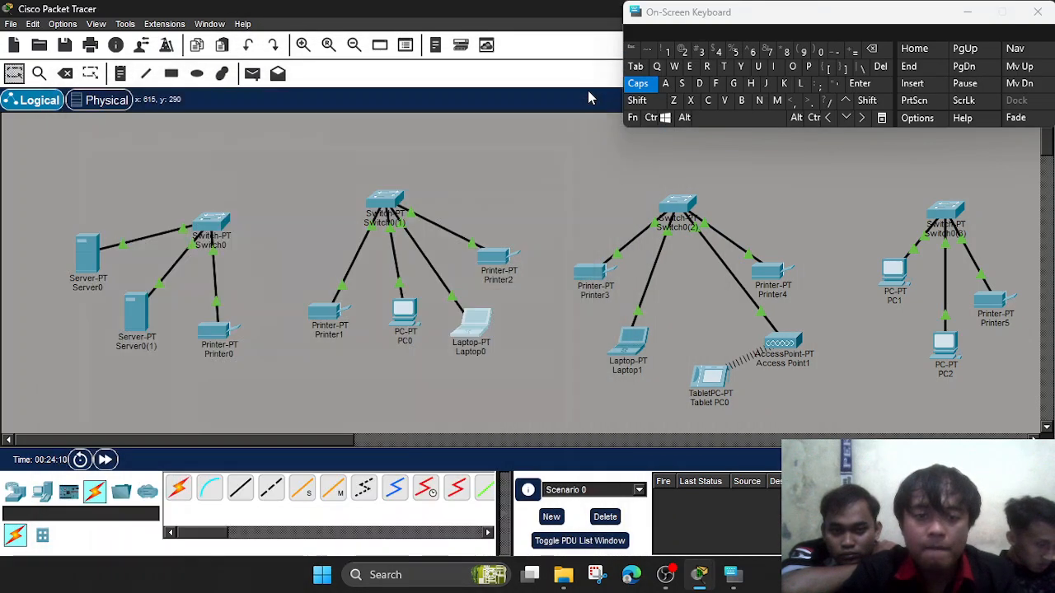
Set the static IPv4 address of Printer2's FastEthernet0 interface to 203.7.113.4.
{"action": "left_click", "coordinate": [496, 270]}
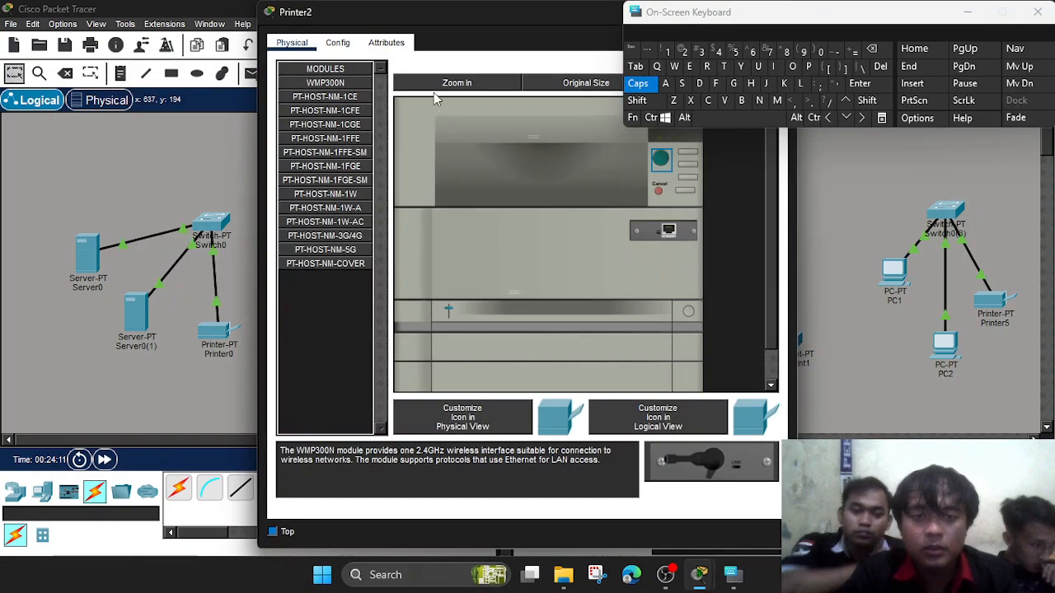
{"action": "left_click", "coordinate": [337, 42]}
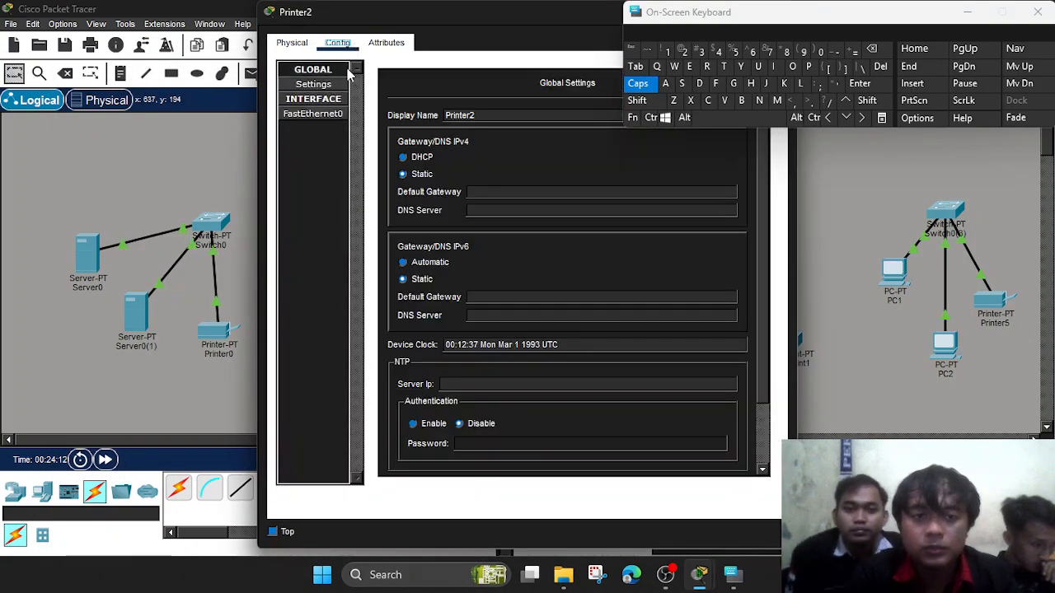
{"action": "left_click", "coordinate": [317, 116]}
{"action": "left_click", "coordinate": [563, 39]}
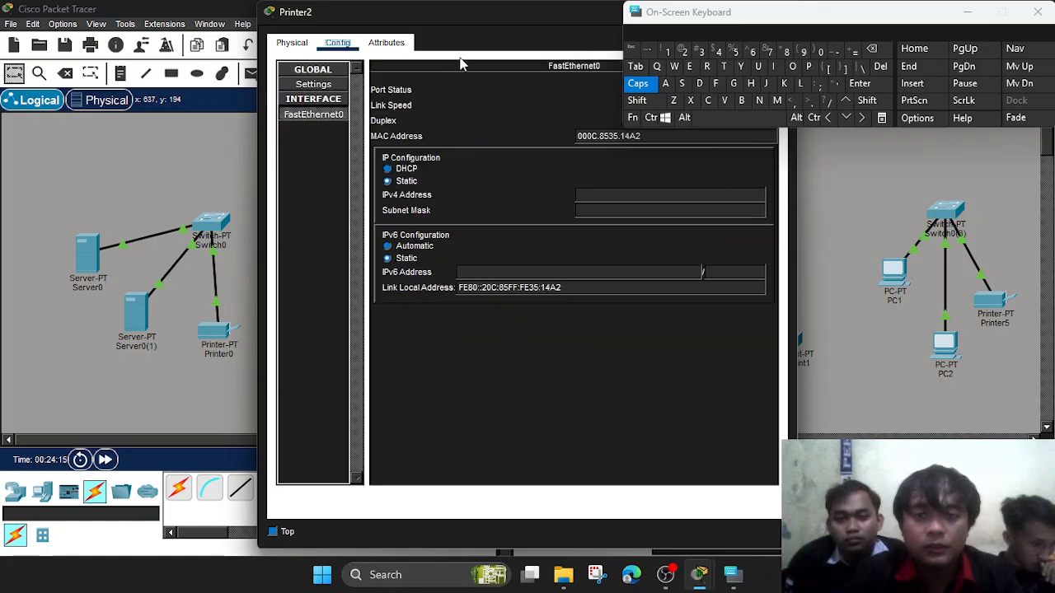
{"action": "type", "text": "203.7.113.1"}
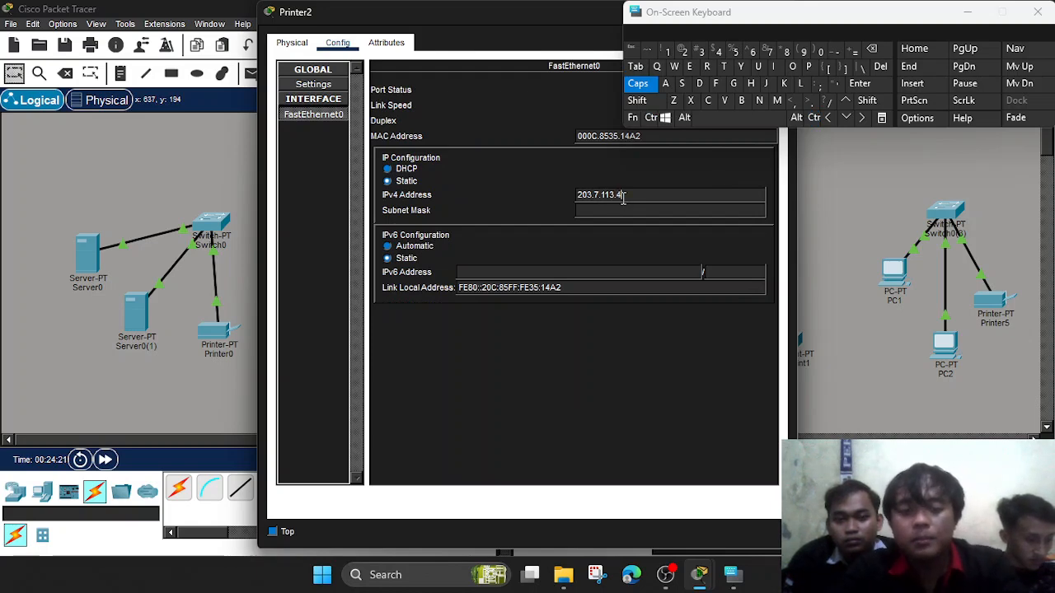
Set the subnet mask of Printer2's FastEthernet0 interface to 255.255.255.128 and close its configuration window.
{"action": "left_click_drag", "start_coordinate": [539, 22], "coordinate": [386, 34]}
{"action": "left_click", "coordinate": [433, 225]}
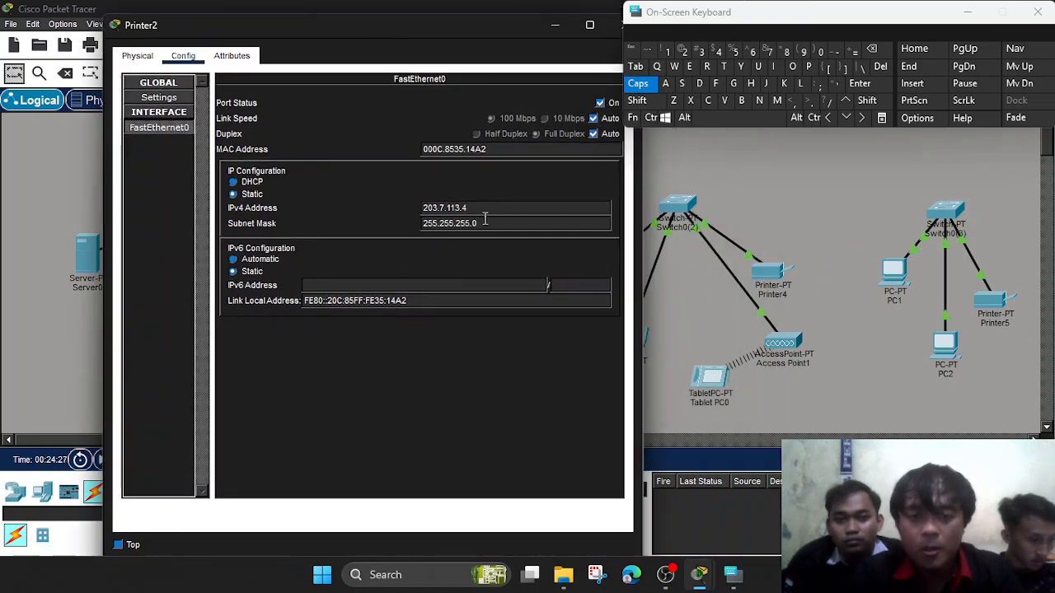
{"action": "key", "text": "BackSpace"}
{"action": "type", "text": "128"}
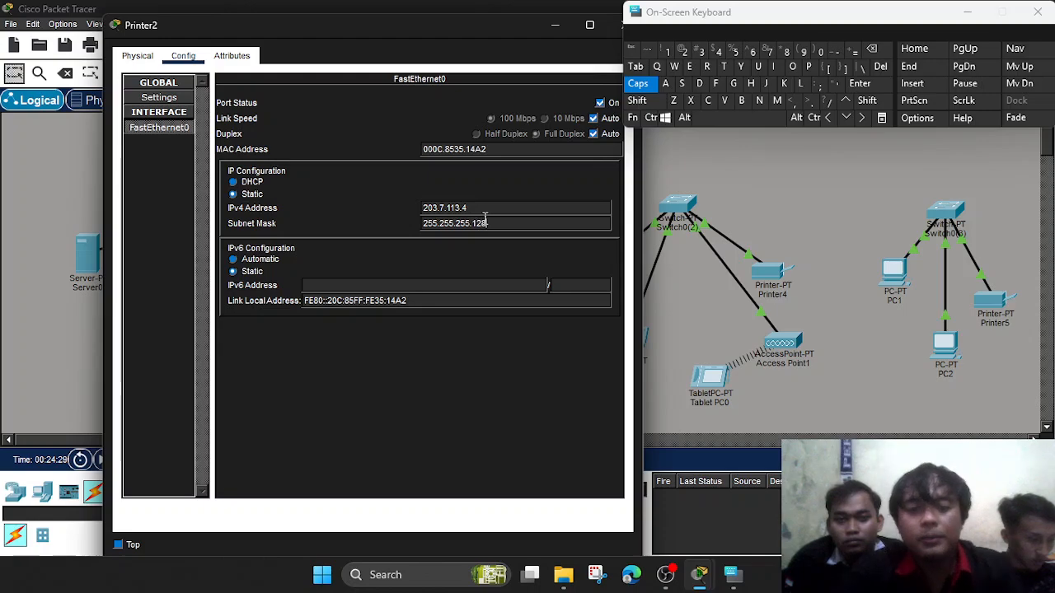
{"action": "left_click_drag", "start_coordinate": [510, 22], "coordinate": [407, 9]}
{"action": "left_click", "coordinate": [520, 12]}
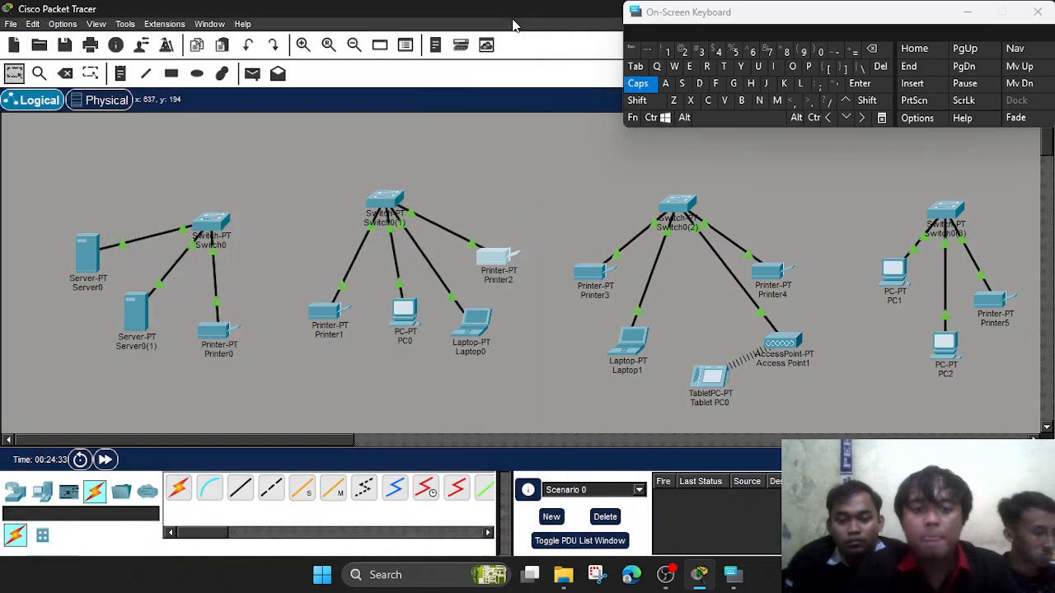
Set Printer3's FastEthernet0 interface to static IPv4 address 203.7.113.129 with subnet mask 255.255.255.128.
{"action": "mouse_move", "coordinate": [590, 282]}
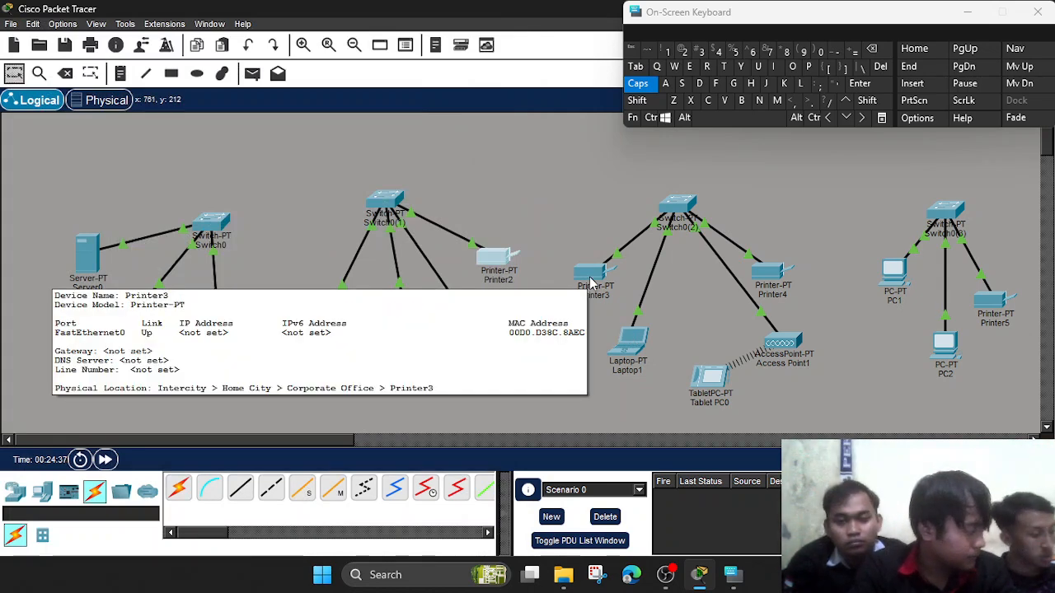
{"action": "left_click", "coordinate": [590, 283]}
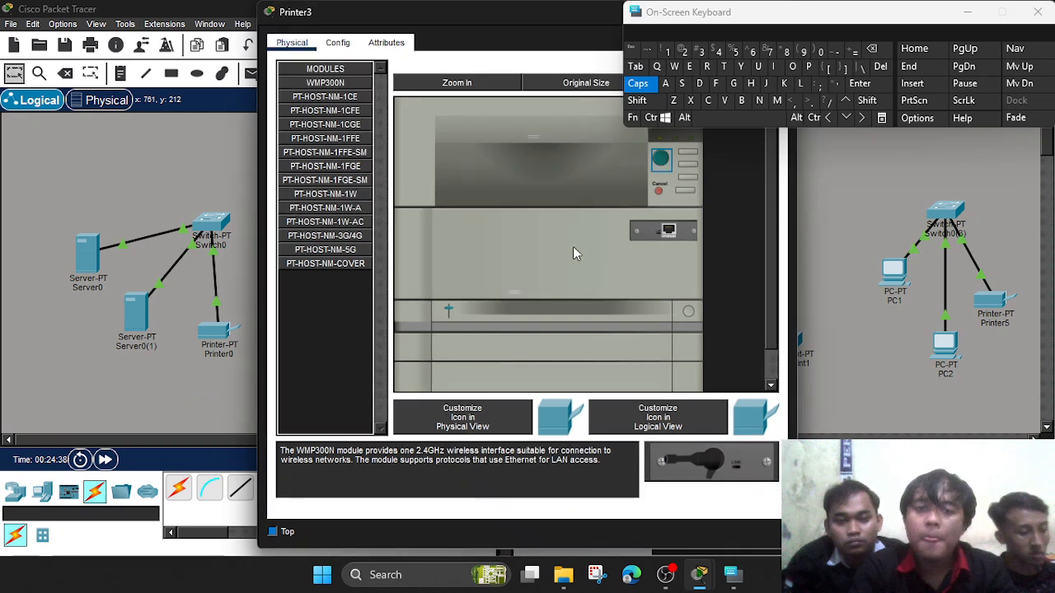
{"action": "left_click", "coordinate": [337, 43]}
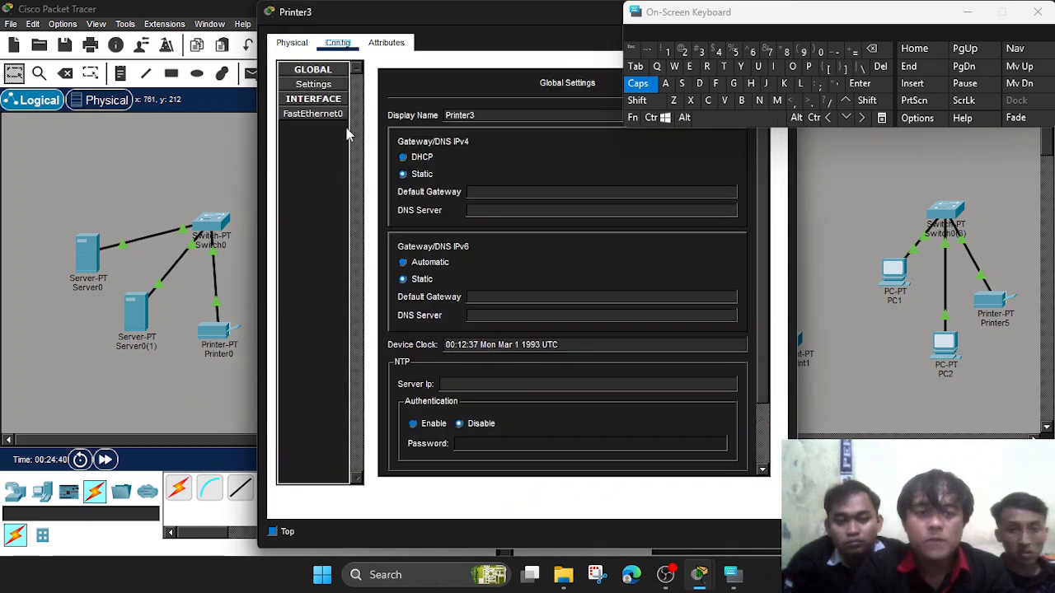
{"action": "left_click", "coordinate": [318, 115]}
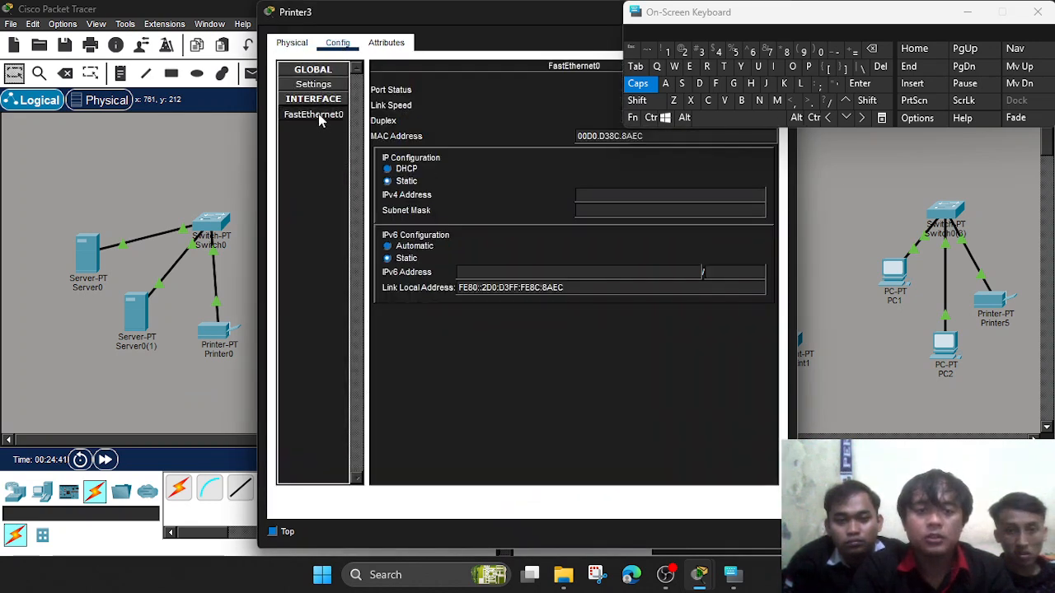
{"action": "left_click", "coordinate": [636, 196]}
{"action": "type", "text": "203.7.113.1"}
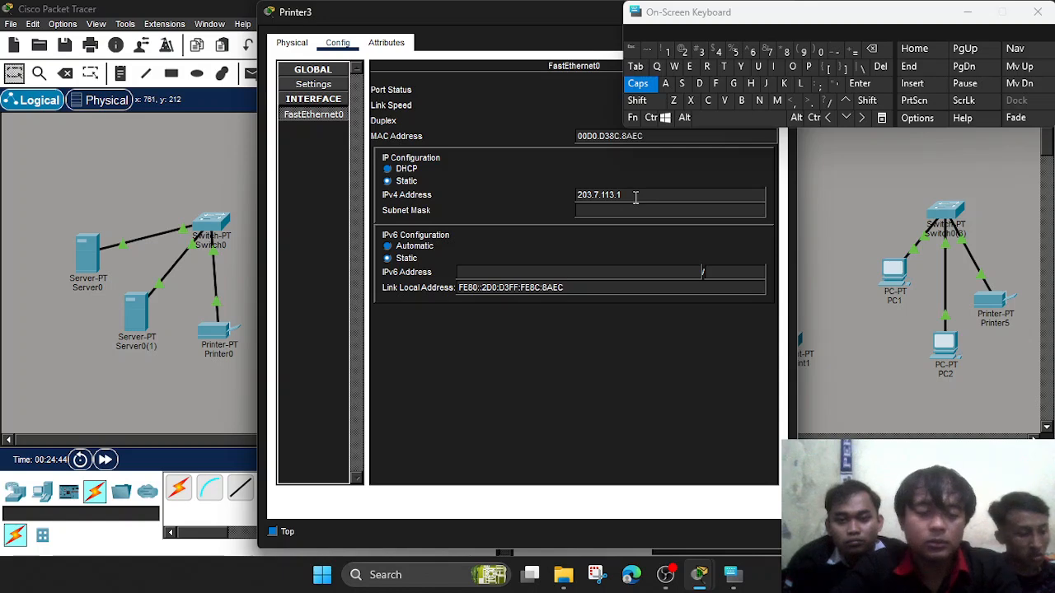
{"action": "type", "text": "2"}
{"action": "key", "text": "BackSpace"}
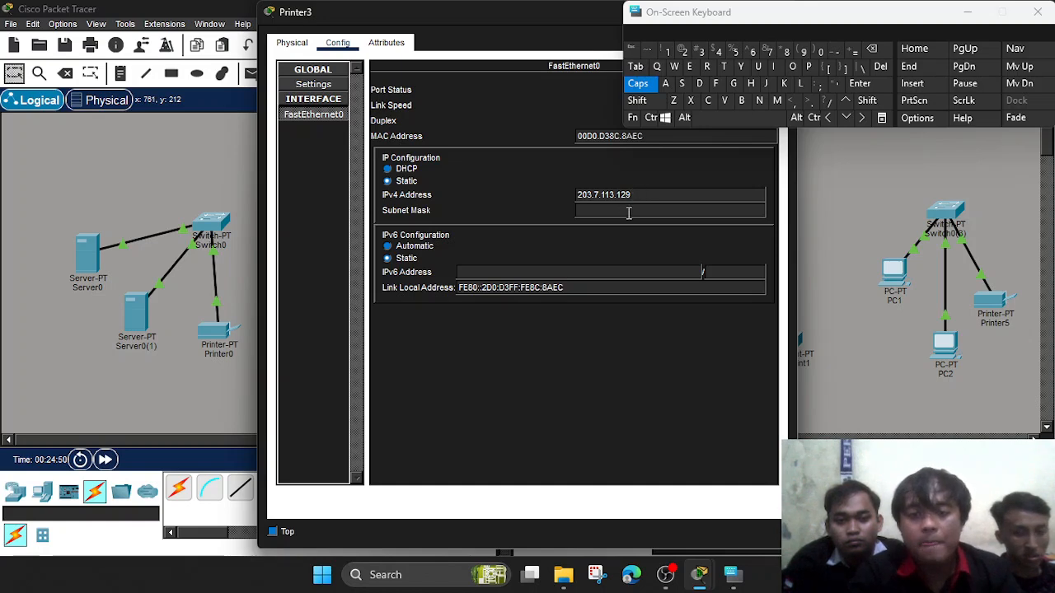
{"action": "left_click", "coordinate": [628, 211]}
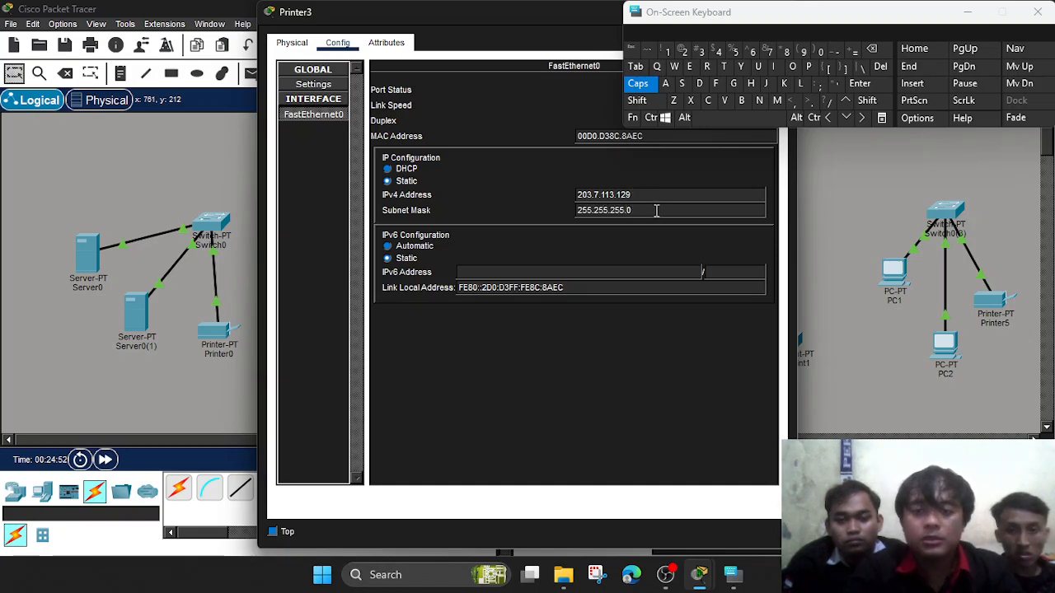
{"action": "type", "text": "128"}
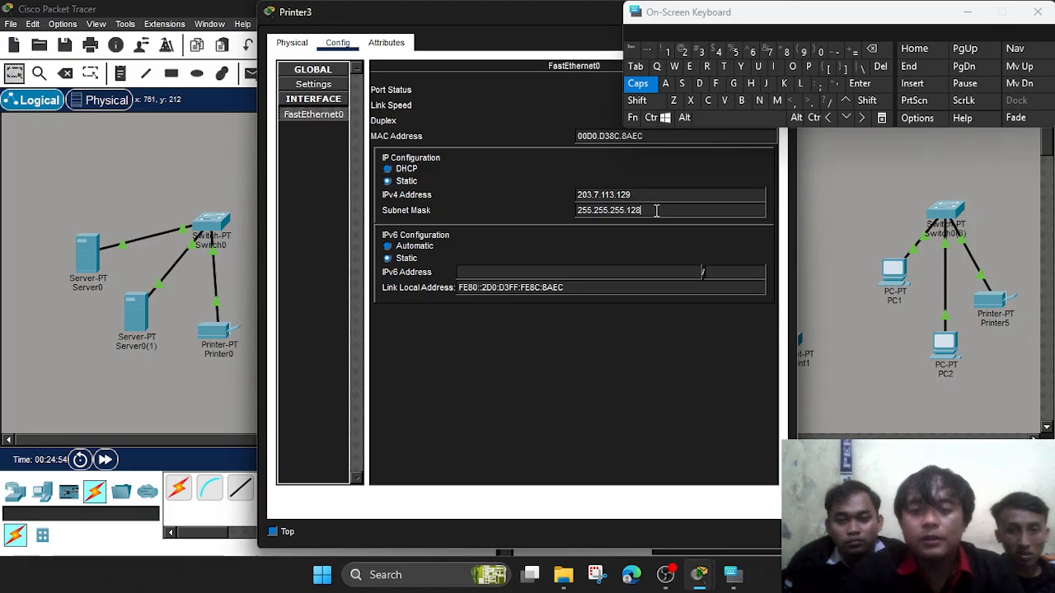
Copy Printer3's IPv4 address and close its configuration window.
{"action": "left_click", "coordinate": [659, 195]}
{"action": "left_click_drag", "start_coordinate": [658, 194], "coordinate": [576, 195]}
{"action": "key", "text": "ctrl+c"}
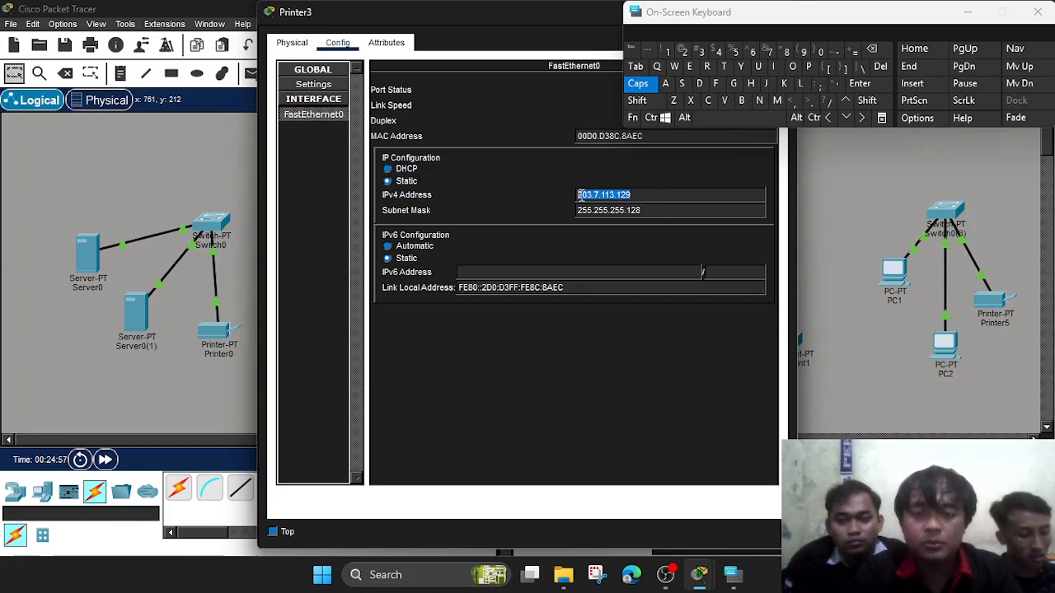
{"action": "double_click", "coordinate": [463, 18]}
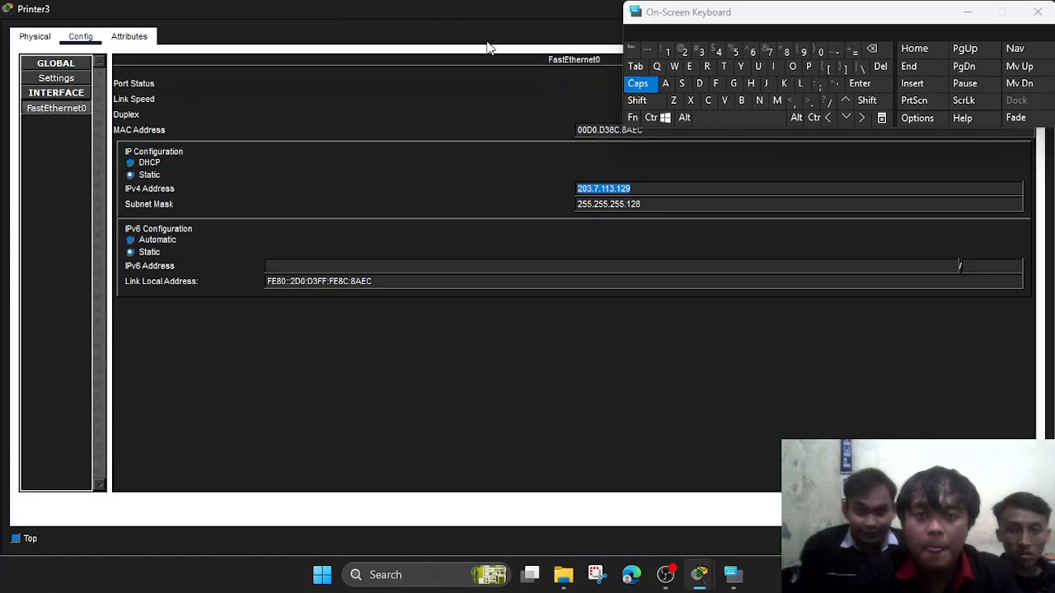
{"action": "left_click", "coordinate": [972, 18]}
{"action": "left_click", "coordinate": [1037, 8]}
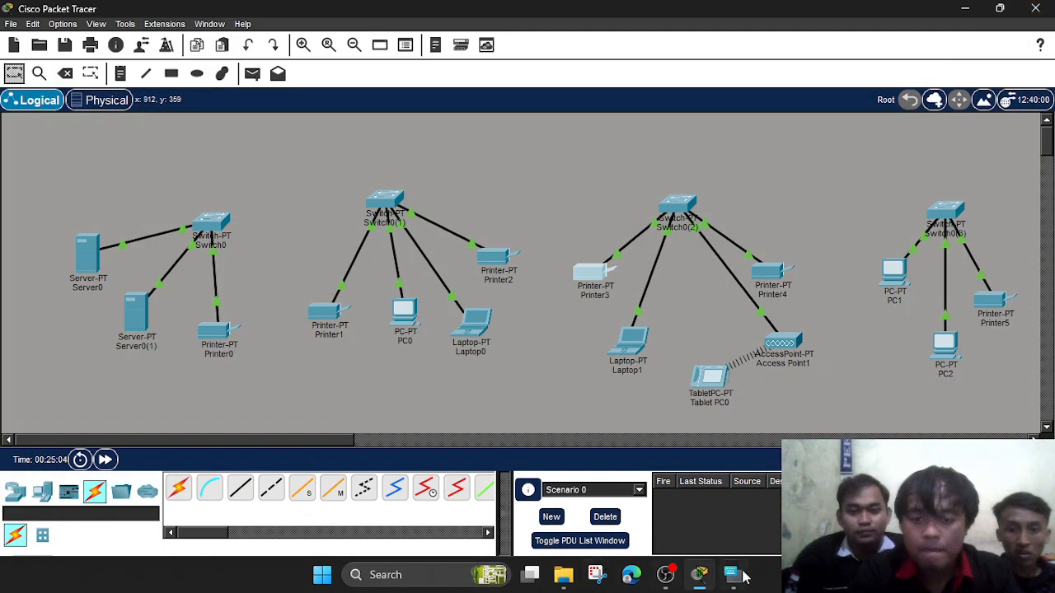
{"action": "mouse_move", "coordinate": [732, 574]}
{"action": "left_click", "coordinate": [773, 514]}
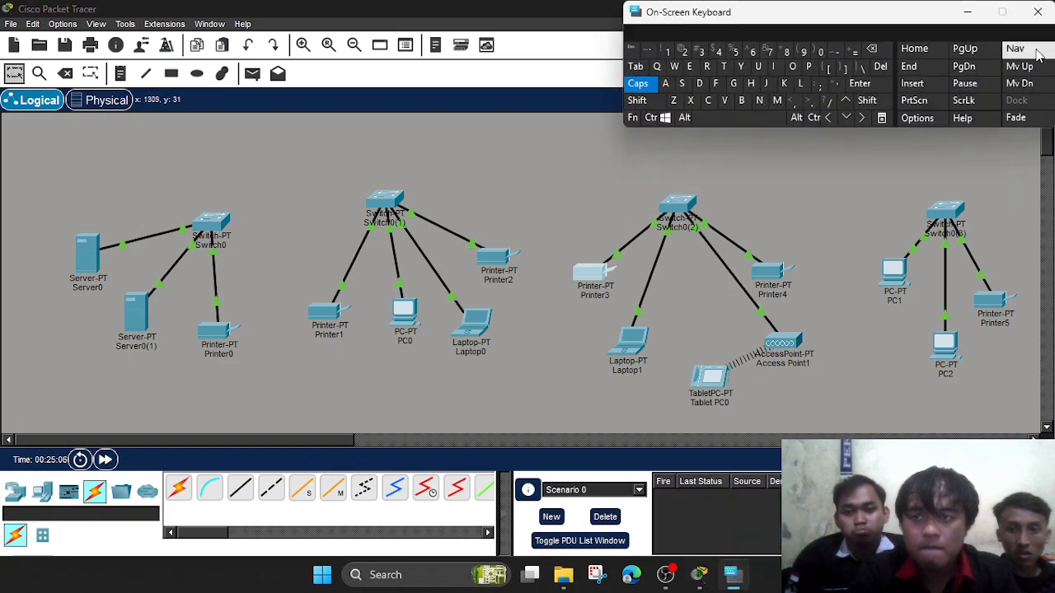
{"action": "left_click", "coordinate": [968, 13]}
Open the global configuration settings of Laptop1 in the Switch0(2) group.
{"action": "left_click", "coordinate": [631, 339]}
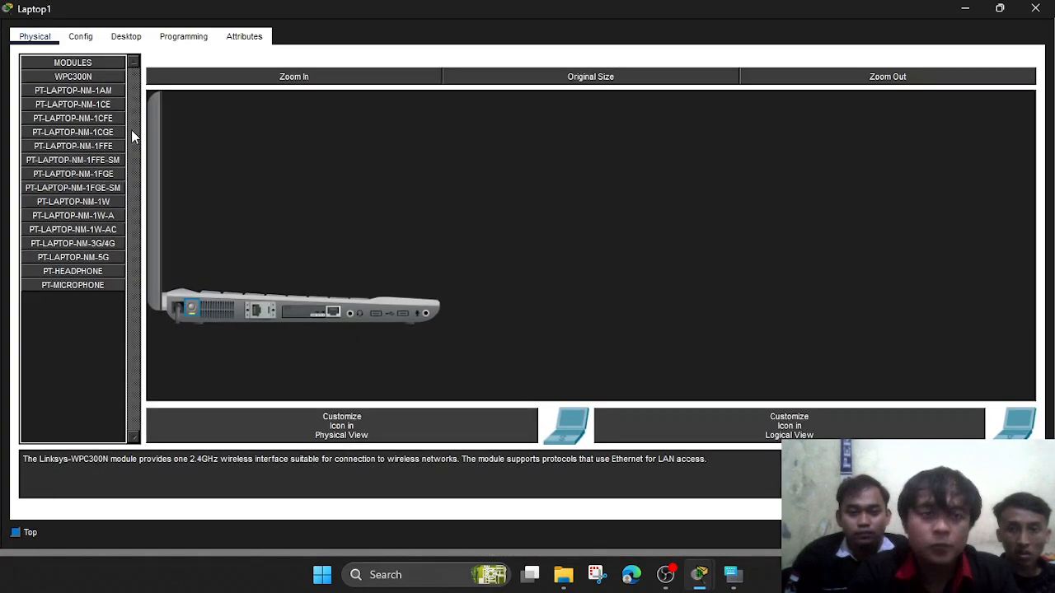
{"action": "left_click", "coordinate": [86, 40]}
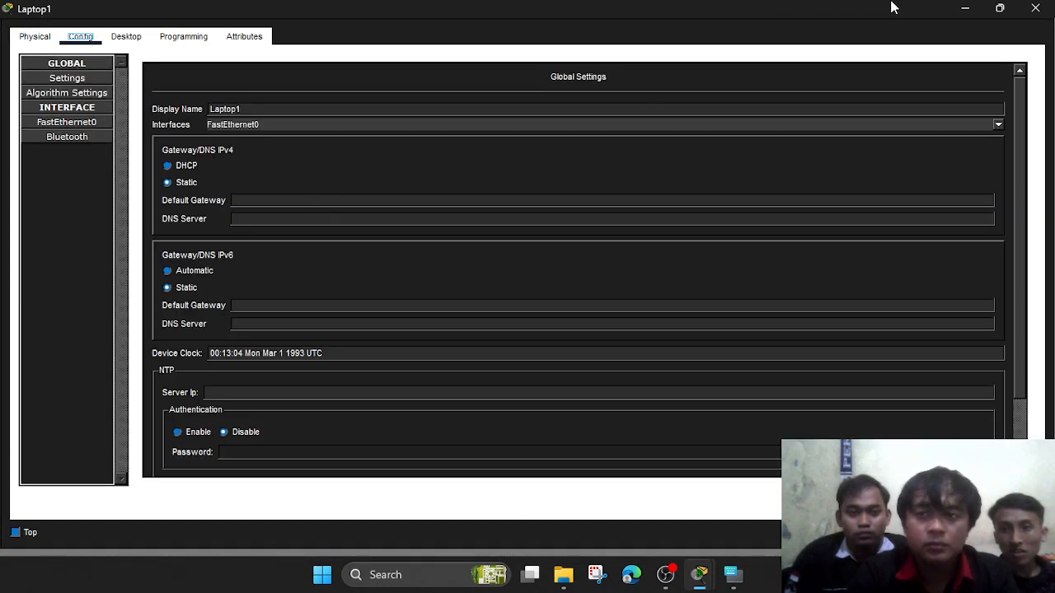
{"action": "left_click", "coordinate": [962, 12]}
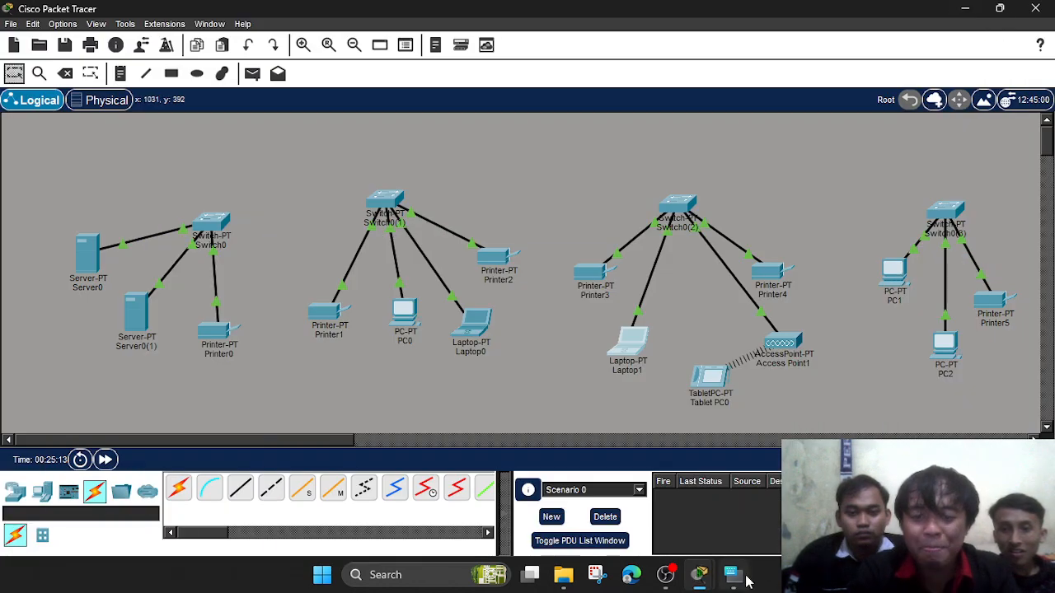
{"action": "mouse_move", "coordinate": [698, 575]}
{"action": "left_click", "coordinate": [738, 531]}
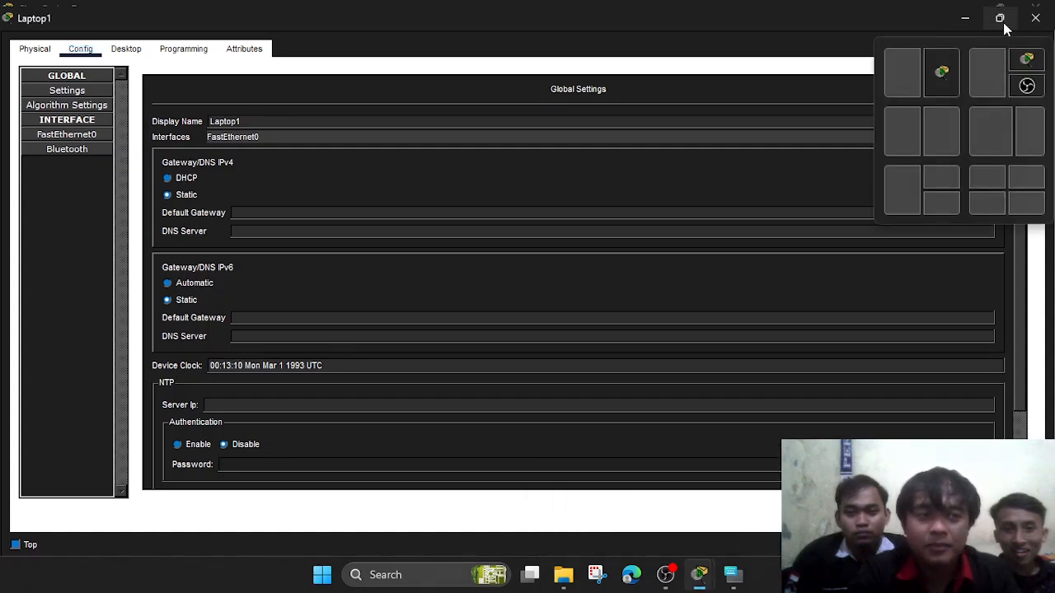
Restore Laptop1's maximized configuration window to a floating one, enlarge it, and move it higher over the workspace.
{"action": "left_click", "coordinate": [1002, 19]}
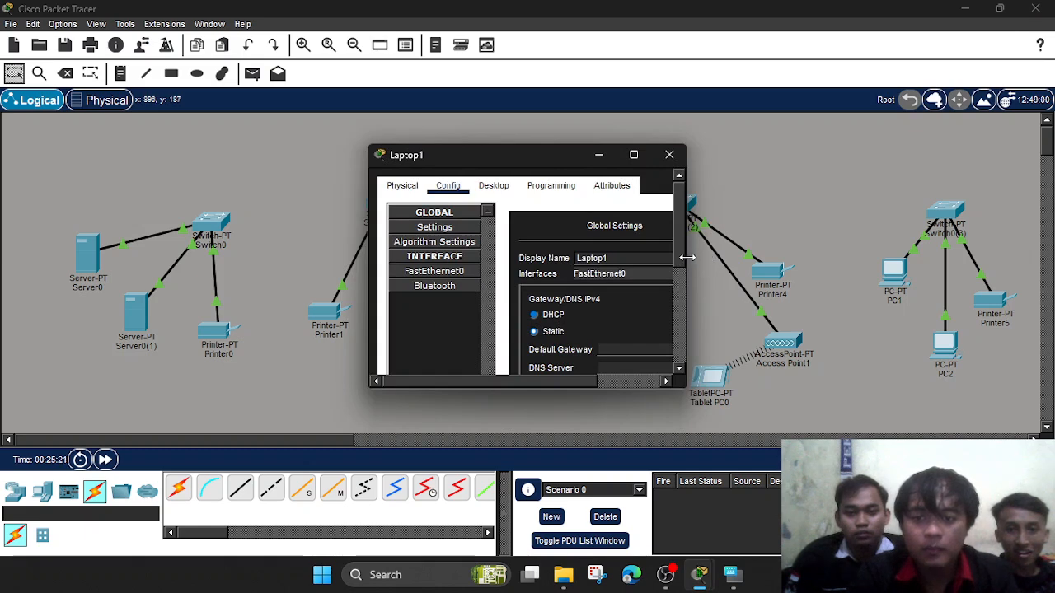
{"action": "left_click_drag", "start_coordinate": [686, 257], "coordinate": [931, 257]}
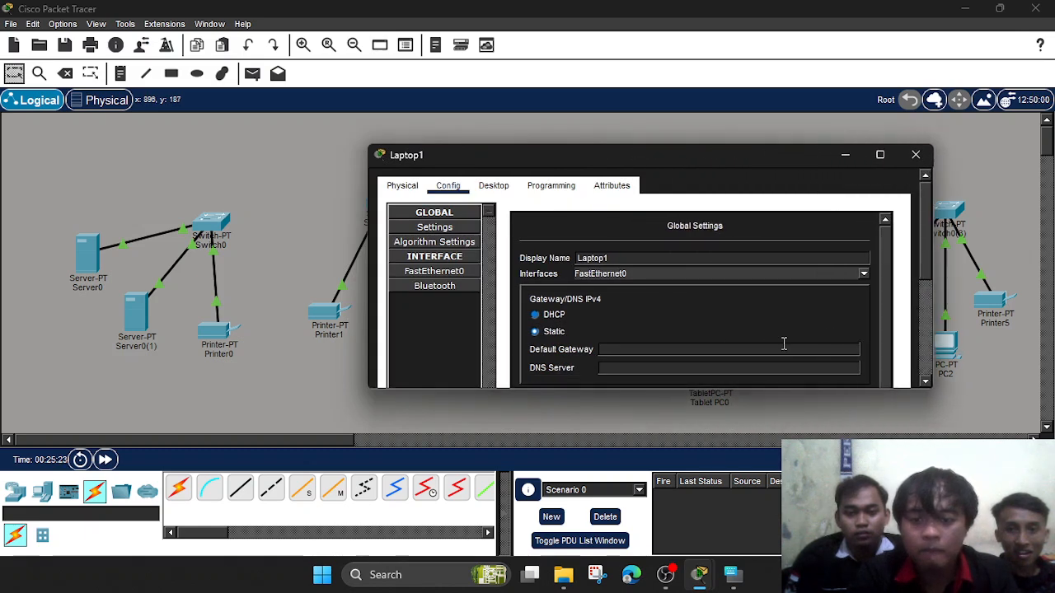
{"action": "left_click_drag", "start_coordinate": [720, 393], "coordinate": [713, 443]}
{"action": "left_click_drag", "start_coordinate": [690, 165], "coordinate": [655, 74]}
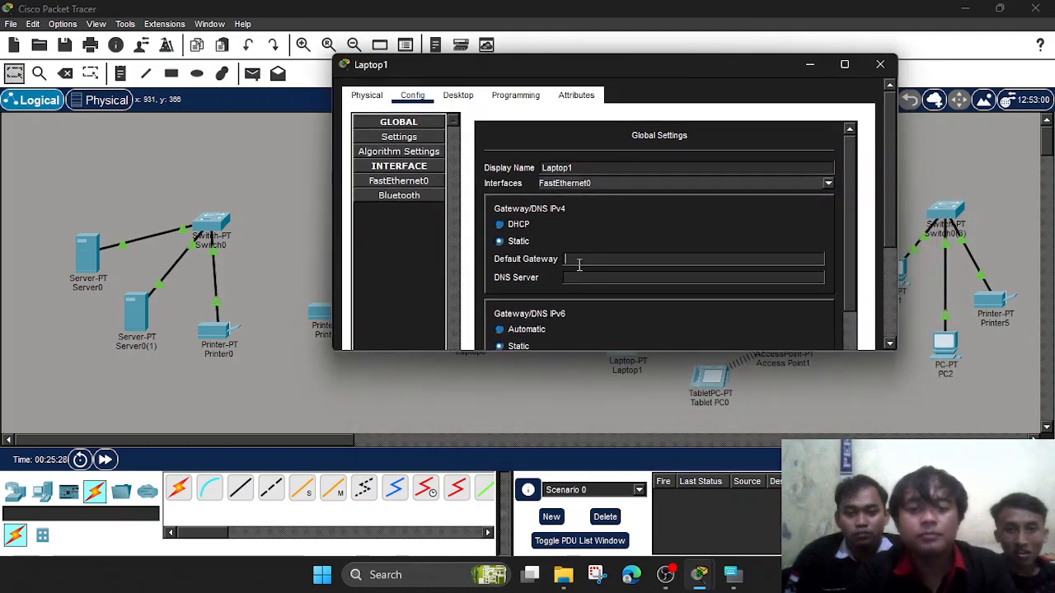
Set Laptop1's default gateway to 203.7.113.129 and its FastEthernet0 interface to IPv4 address 203.7.113.130 with subnet mask 255.255.255.128.
{"action": "key", "text": "ctrl+v"}
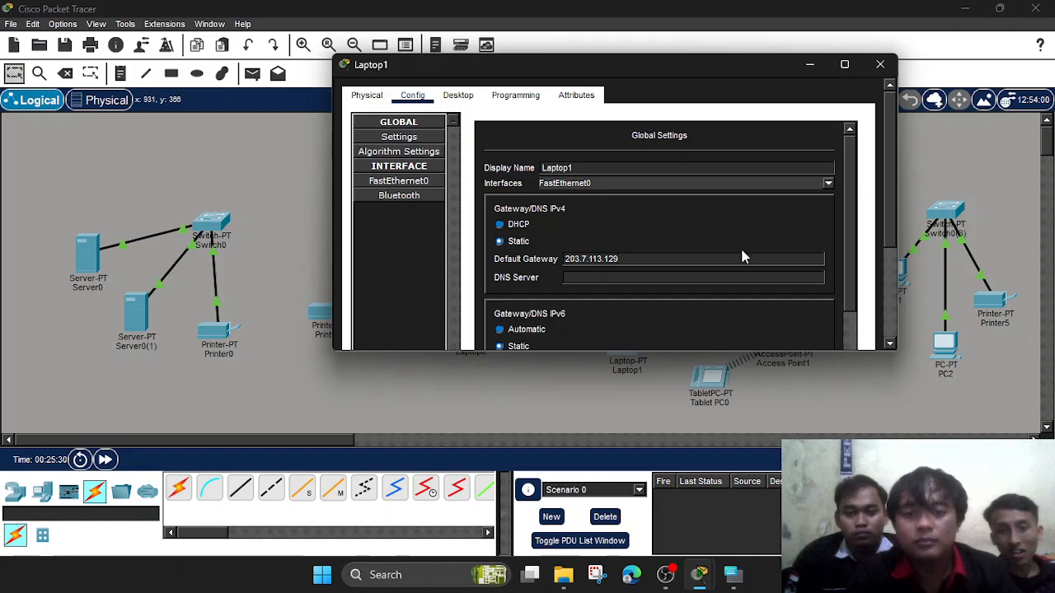
{"action": "left_click", "coordinate": [434, 181]}
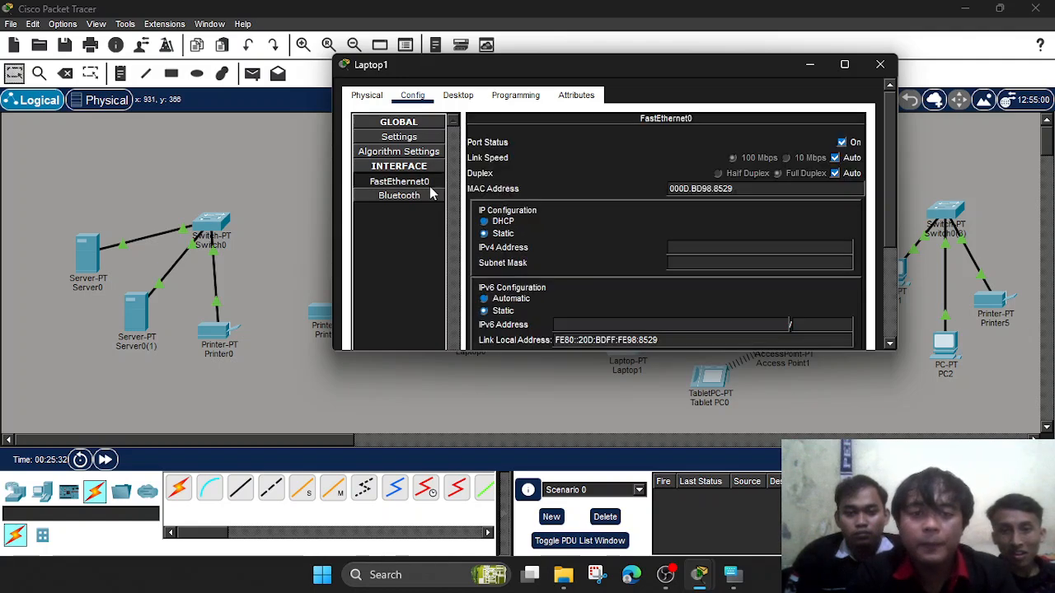
{"action": "left_click", "coordinate": [685, 241]}
{"action": "key", "text": "ctrl+v"}
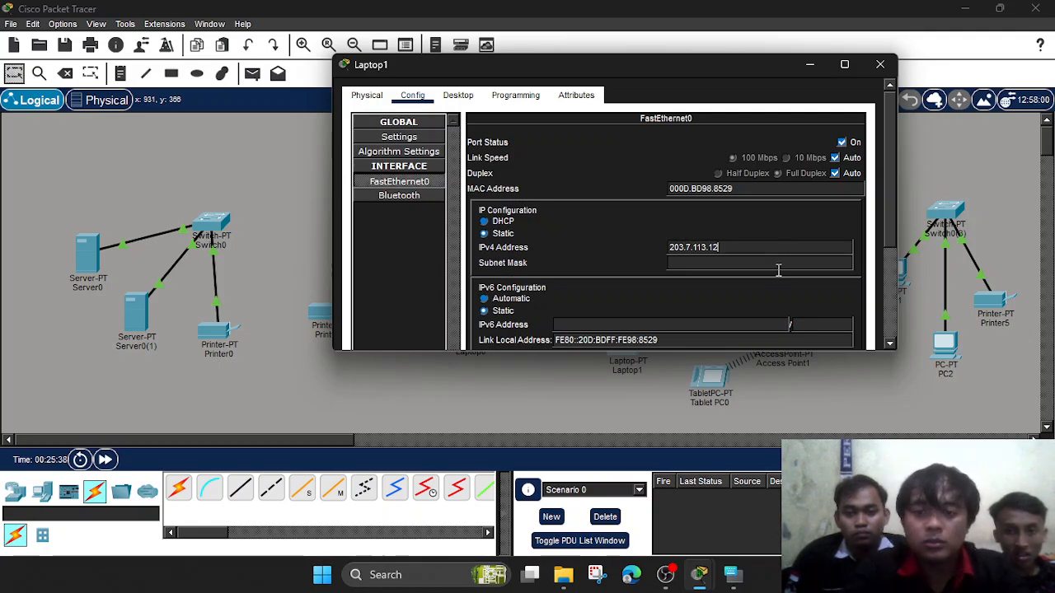
{"action": "type", "text": "30"}
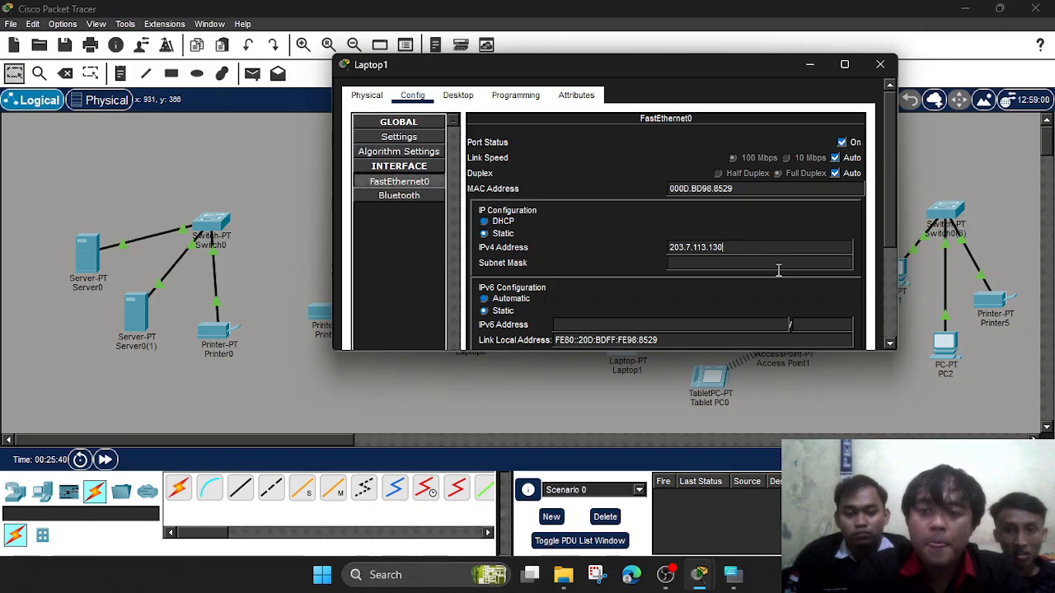
{"action": "left_click", "coordinate": [770, 262]}
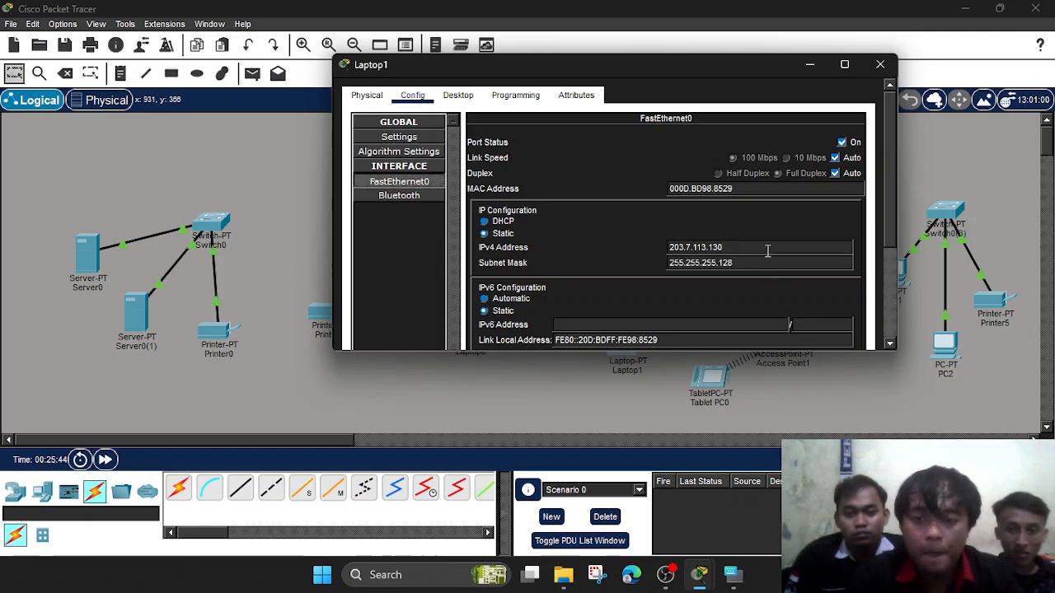
Copy Laptop1's IPv4 address and close its configuration window.
{"action": "left_click_drag", "start_coordinate": [768, 250], "coordinate": [670, 248]}
{"action": "key", "text": "ctrl+c"}
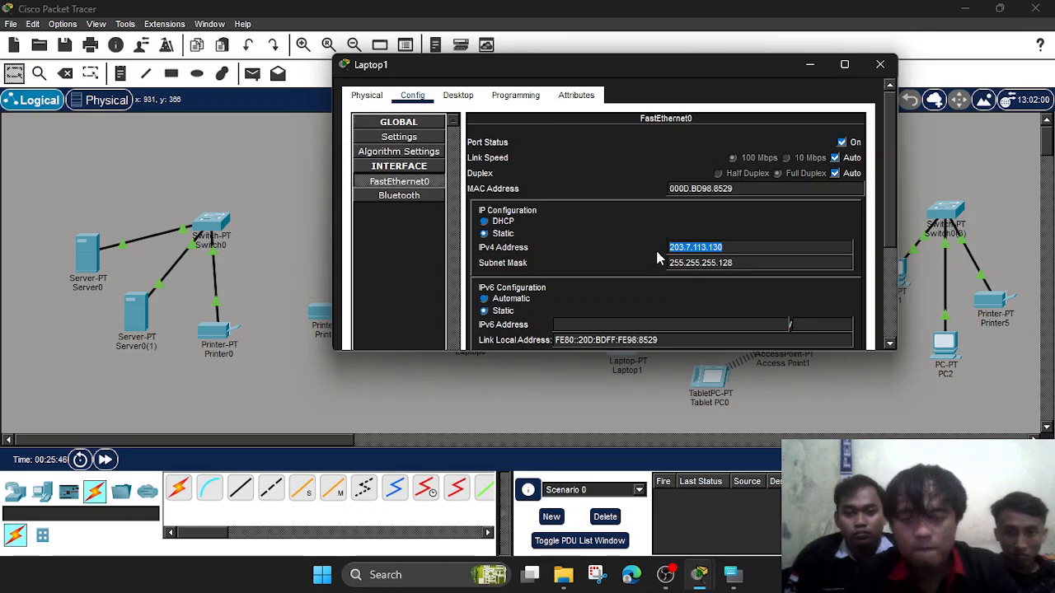
{"action": "left_click", "coordinate": [877, 74]}
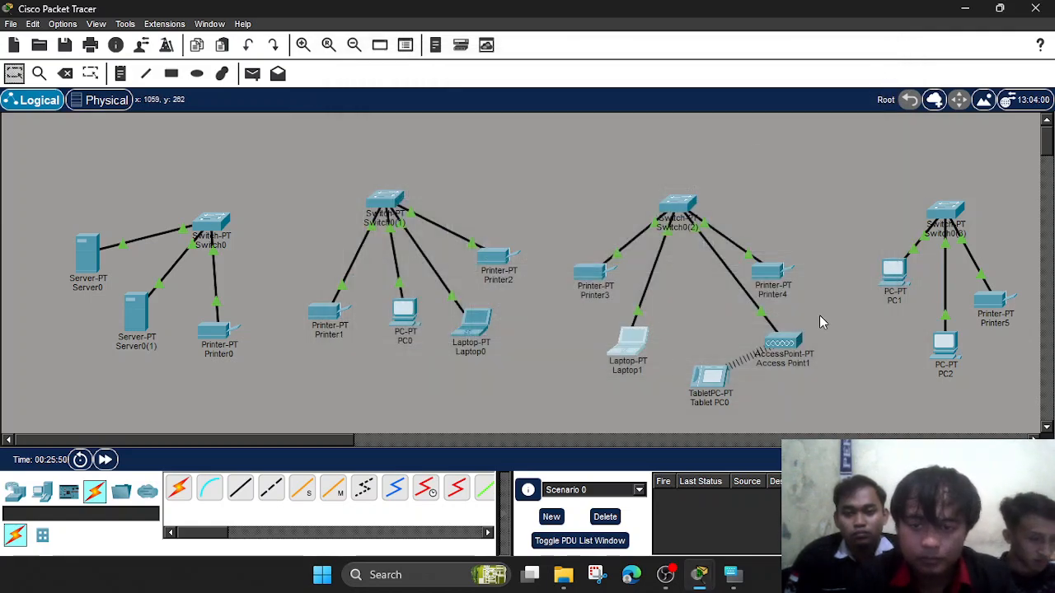
Switch the IP configuration of Tablet PC0's Wireless0 interface to static.
{"action": "left_click", "coordinate": [709, 380]}
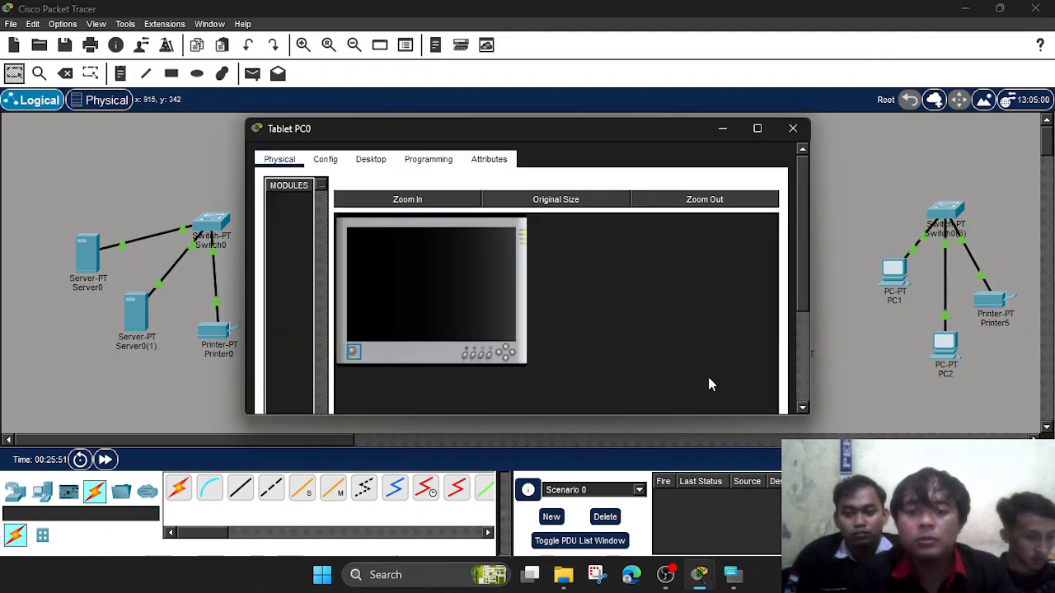
{"action": "left_click", "coordinate": [338, 162]}
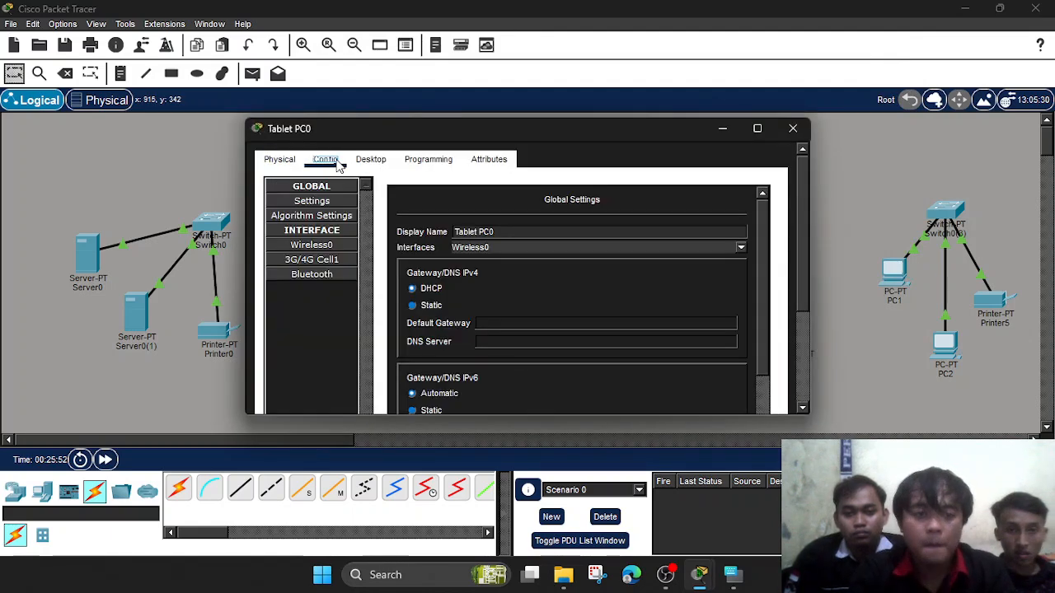
{"action": "left_click", "coordinate": [318, 246]}
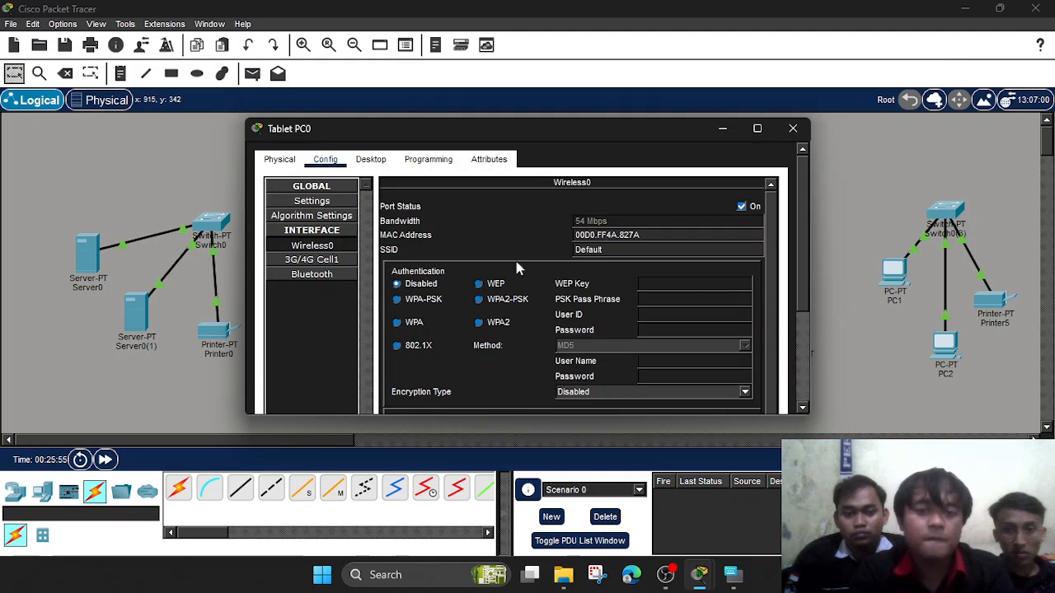
{"action": "scroll", "coordinate": [608, 300], "scroll_direction": "down", "scroll_amount": 2}
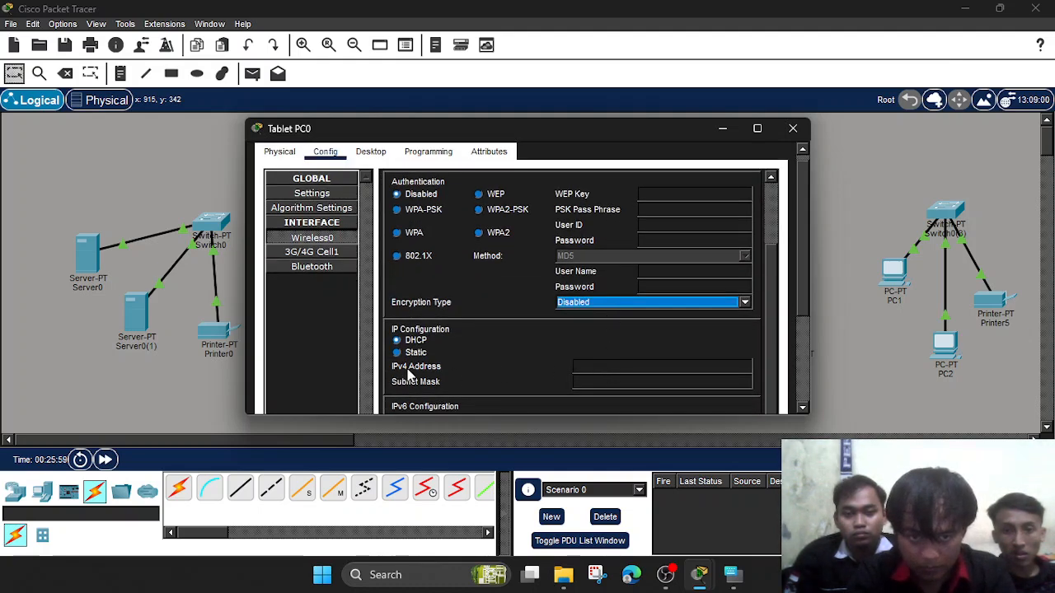
{"action": "left_click", "coordinate": [401, 353]}
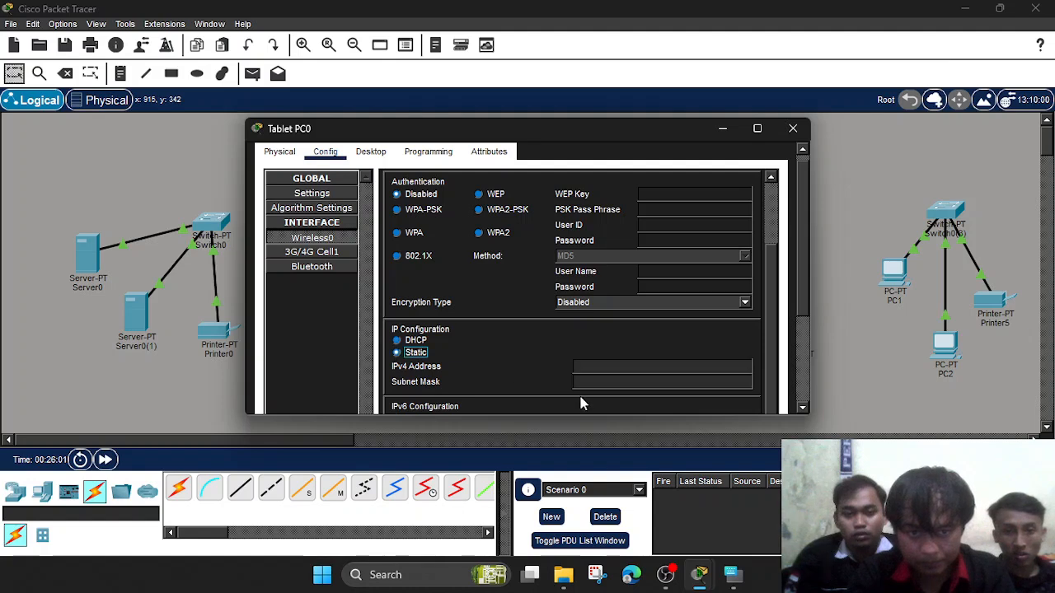
Give Tablet PC0's Wireless0 interface IPv4 address 203.7.113.131 with subnet mask 255.255.255.128 and close its configuration window.
{"action": "left_click", "coordinate": [639, 367]}
{"action": "key", "text": "ctrl+v"}
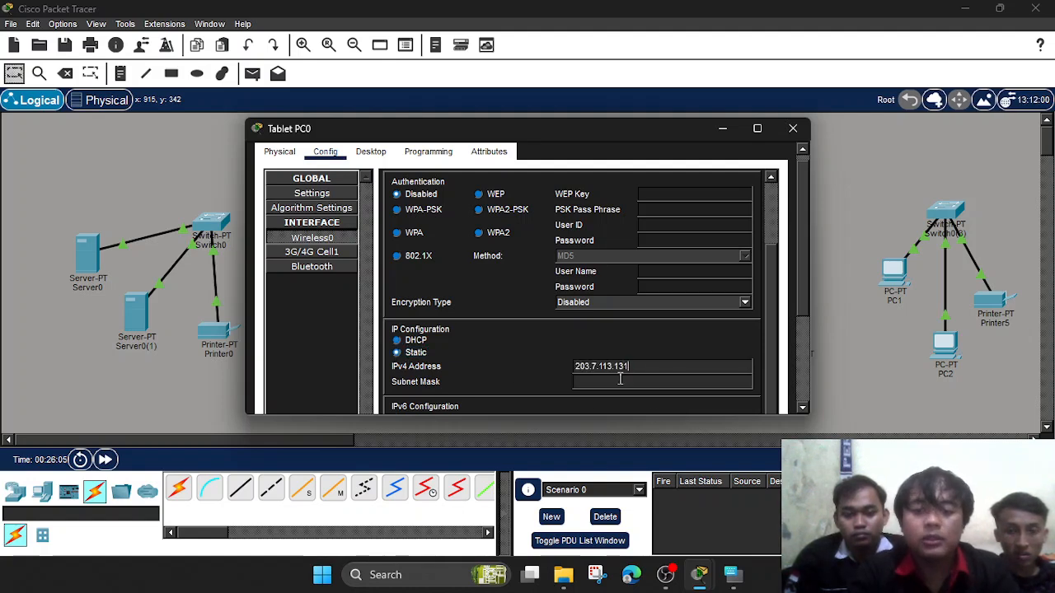
{"action": "left_click", "coordinate": [620, 381]}
{"action": "type", "text": "128"}
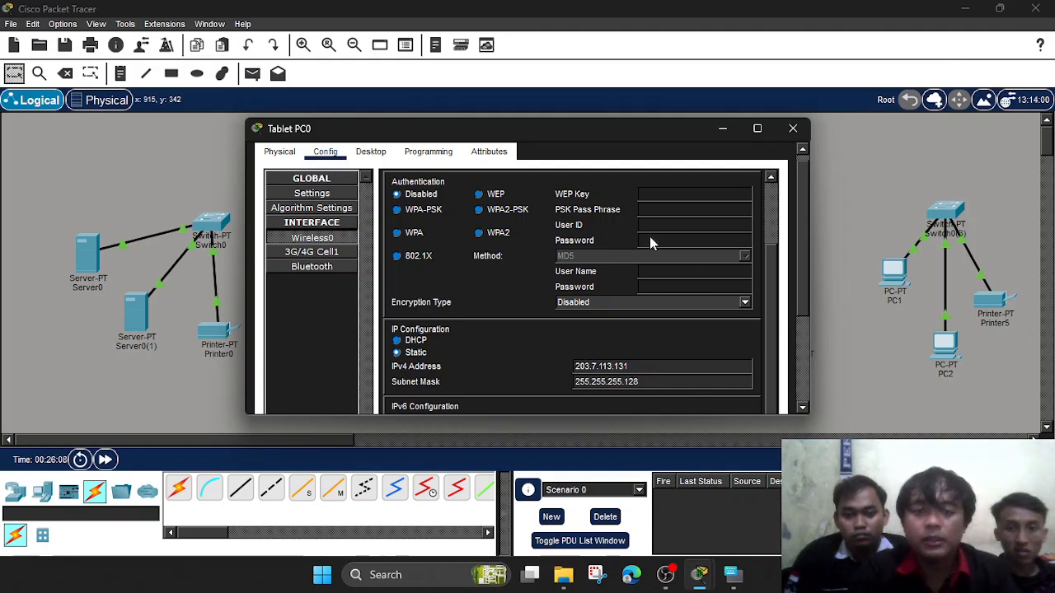
{"action": "left_click", "coordinate": [794, 128]}
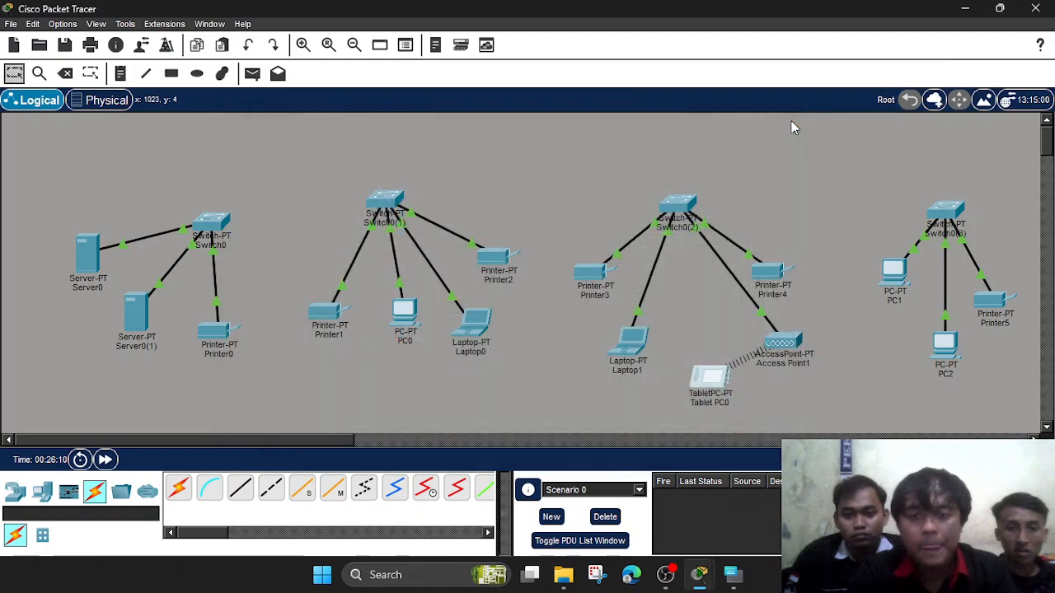
Set Printer4's FastEthernet0 interface to IPv4 address 203.7.113.132 with subnet mask 255.255.255.128 and close its configuration window.
{"action": "left_click", "coordinate": [777, 272]}
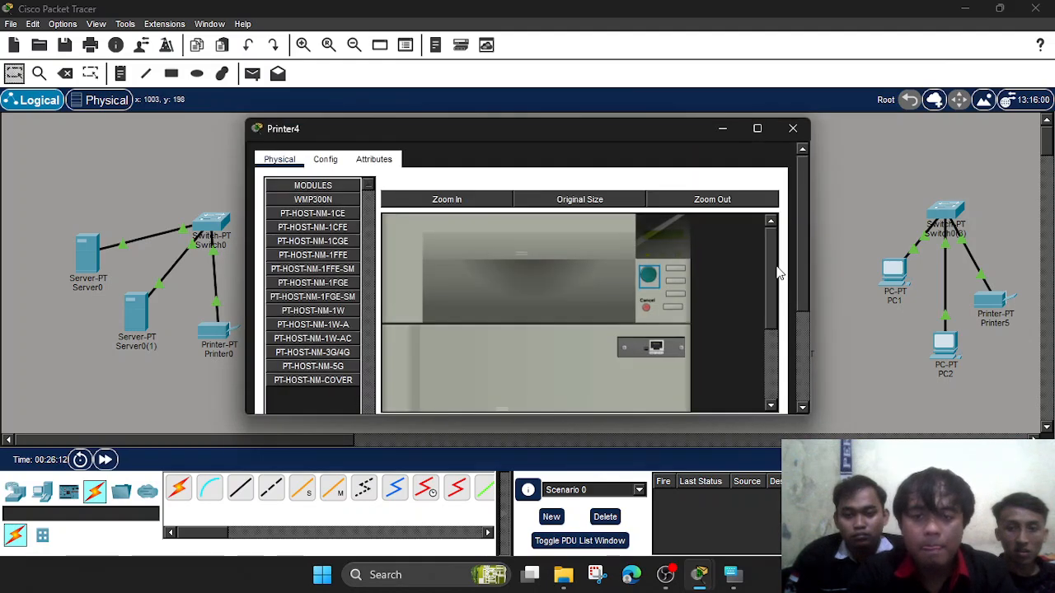
{"action": "left_click", "coordinate": [323, 159]}
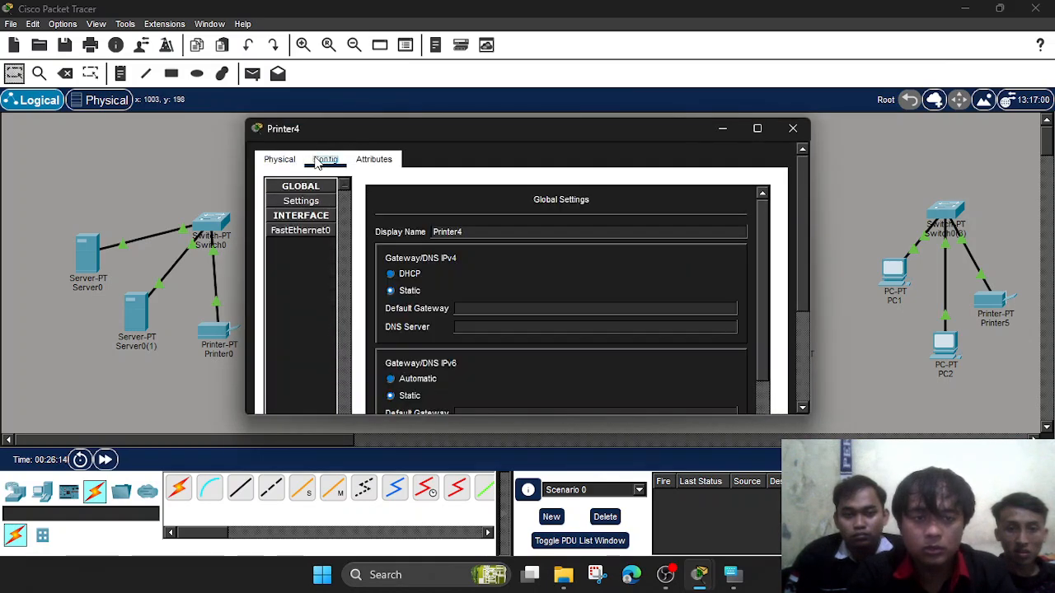
{"action": "left_click", "coordinate": [301, 231]}
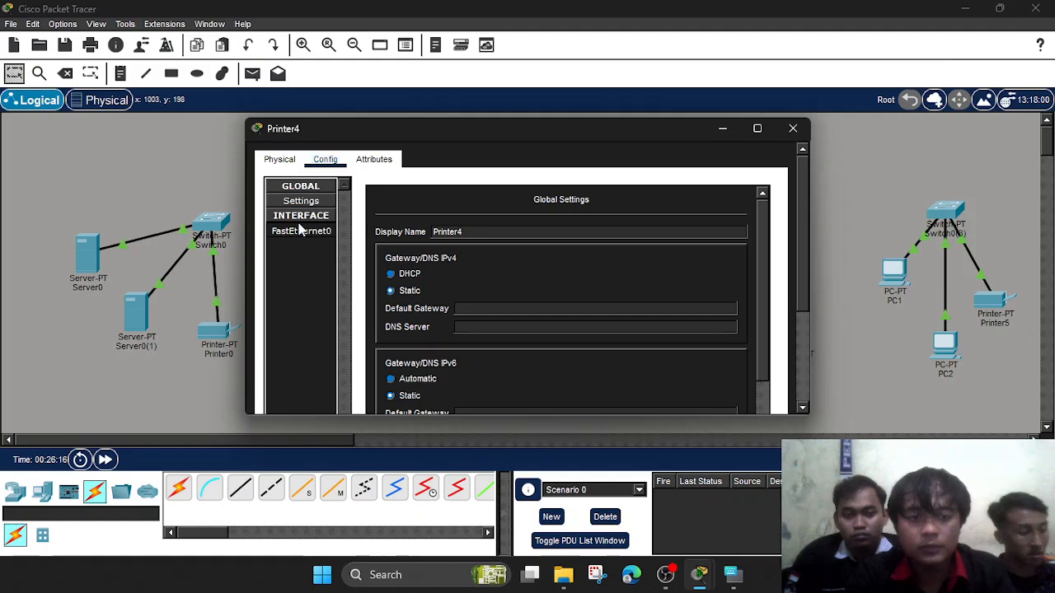
{"action": "left_click", "coordinate": [599, 314]}
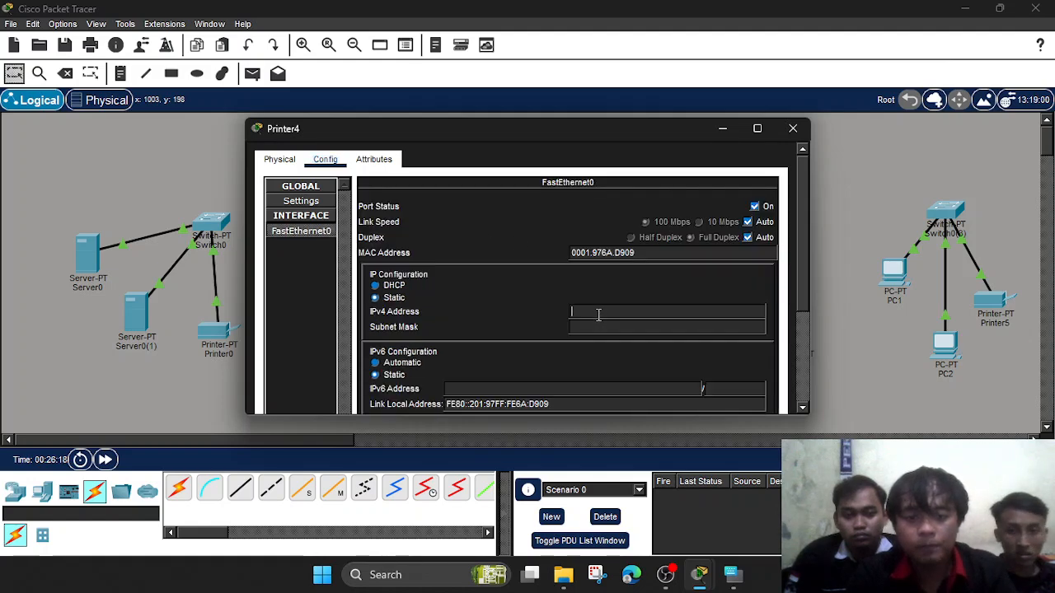
{"action": "key", "text": "ctrl+v"}
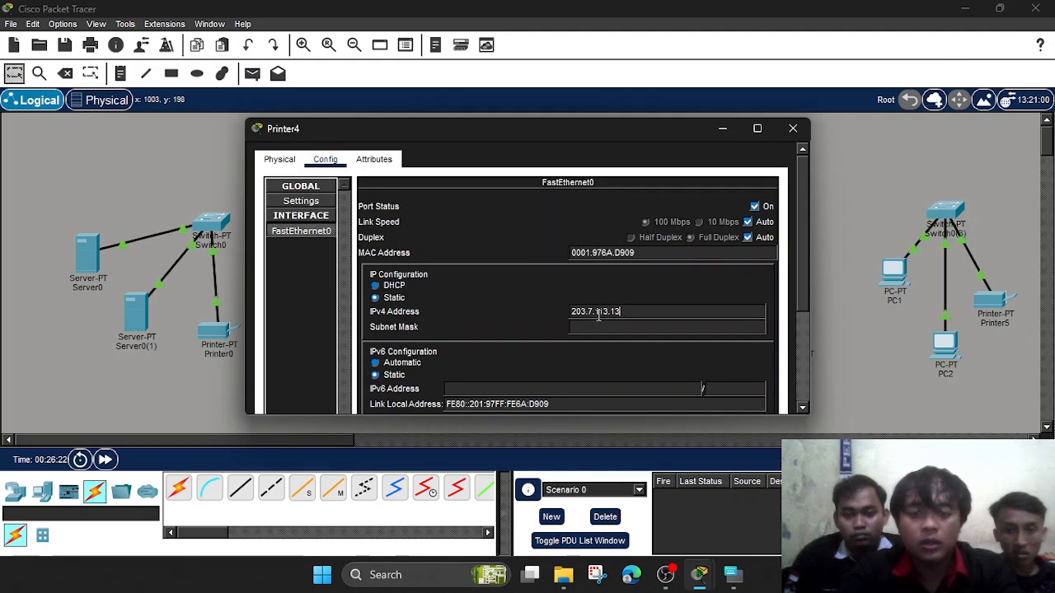
{"action": "type", "text": "2"}
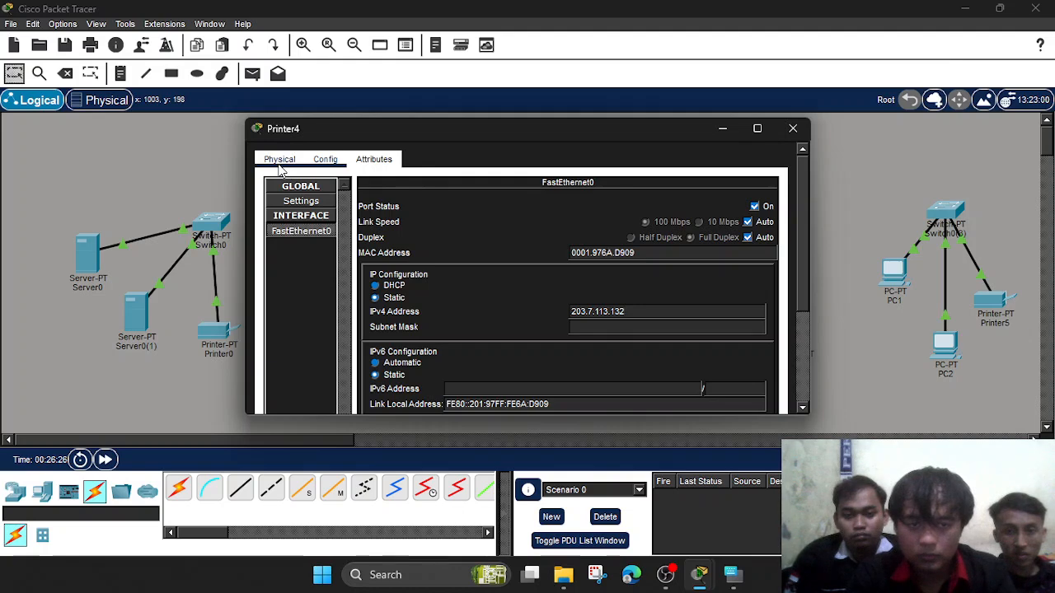
{"action": "left_click", "coordinate": [647, 327]}
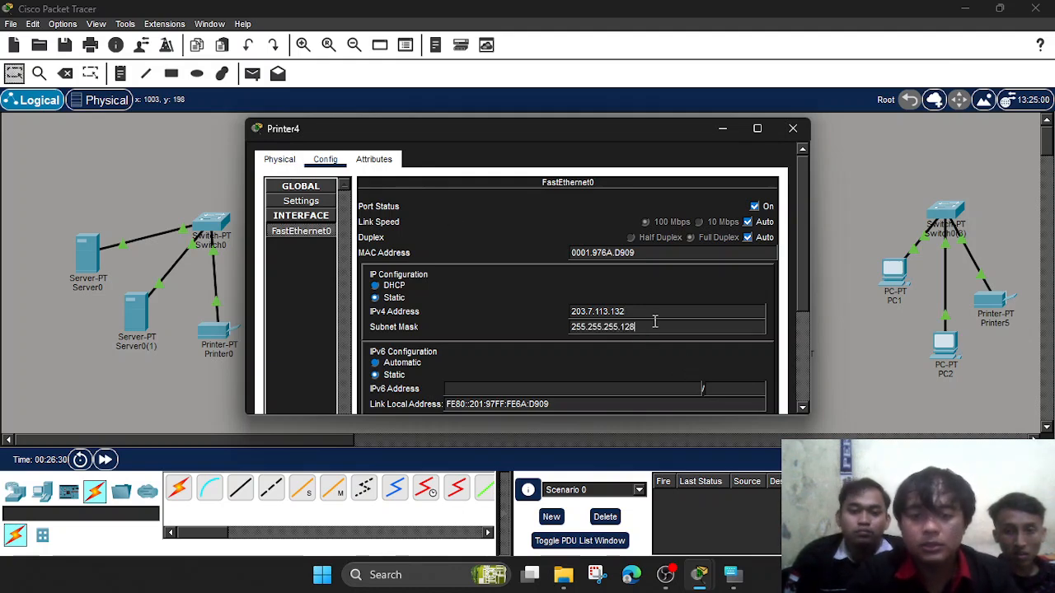
{"action": "left_click", "coordinate": [793, 128]}
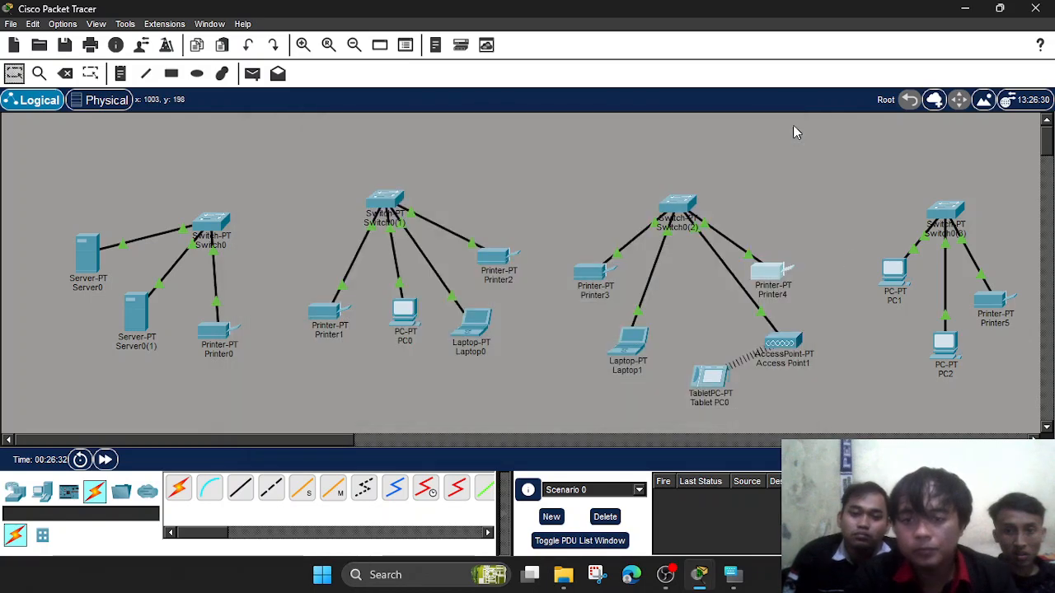
Set the IPv4 address of PC1's FastEthernet0 interface in the Switch0(3) group to 203.7.114.1.
{"action": "left_click", "coordinate": [894, 277]}
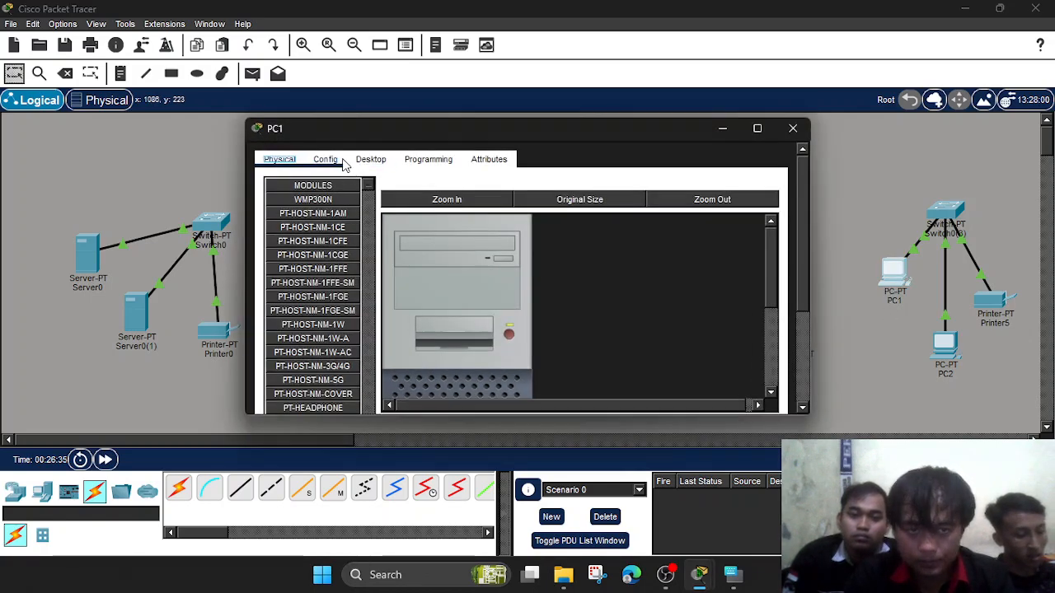
{"action": "left_click", "coordinate": [327, 160]}
{"action": "left_click", "coordinate": [326, 247]}
{"action": "left_click", "coordinate": [593, 311]}
{"action": "type", "text": "203.0.113.130"}
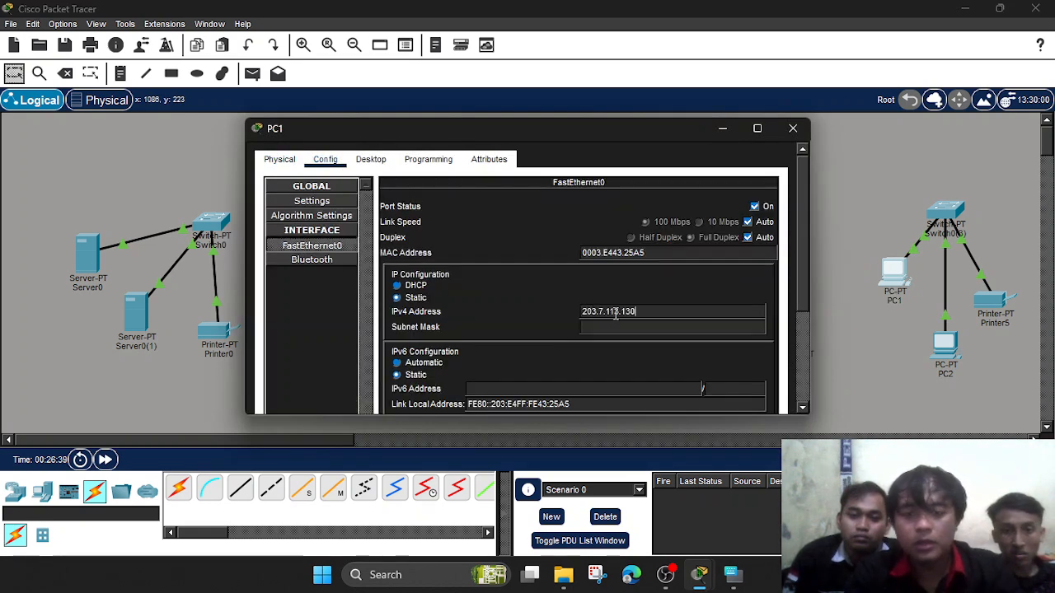
{"action": "key", "text": "BackSpace"}
{"action": "type", "text": "4"}
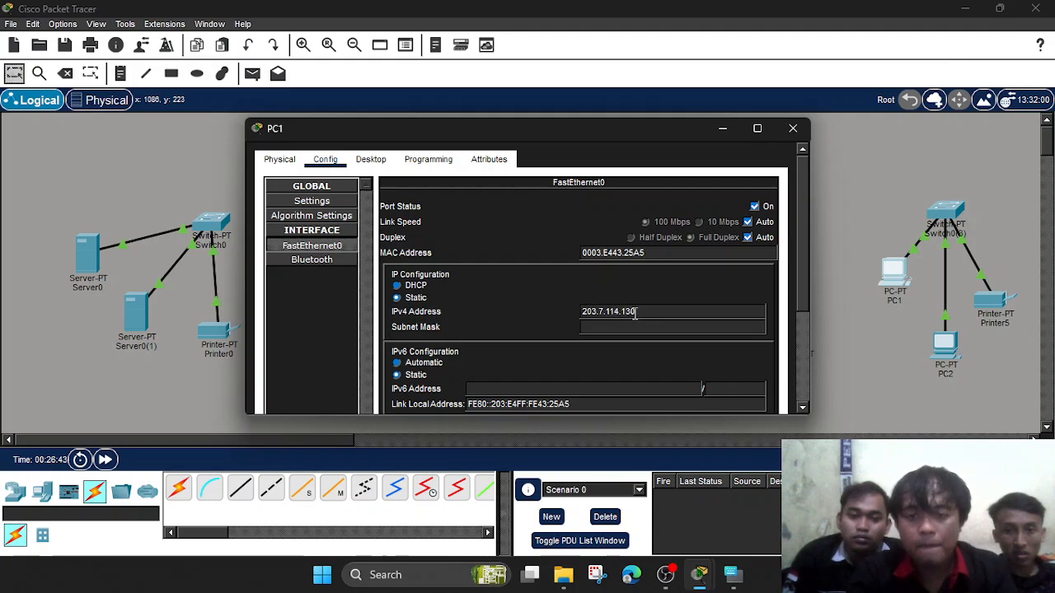
{"action": "left_click", "coordinate": [636, 312]}
{"action": "key", "text": "BackSpace"}
{"action": "key", "text": "BackSpace"}
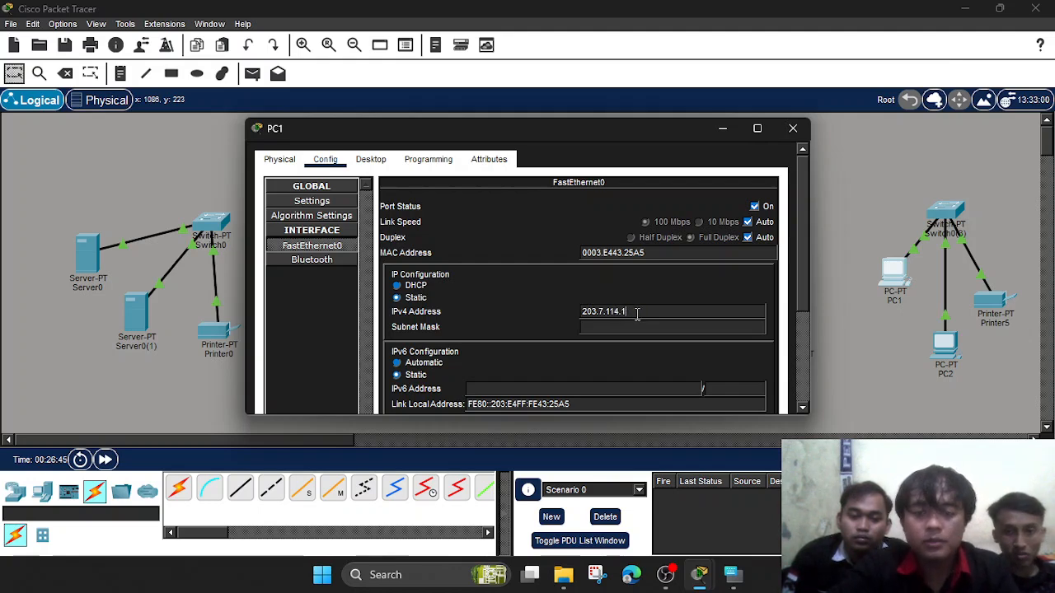
Set the subnet mask of PC1's FastEthernet0 interface to 255.255.255.192.
{"action": "left_click", "coordinate": [635, 327]}
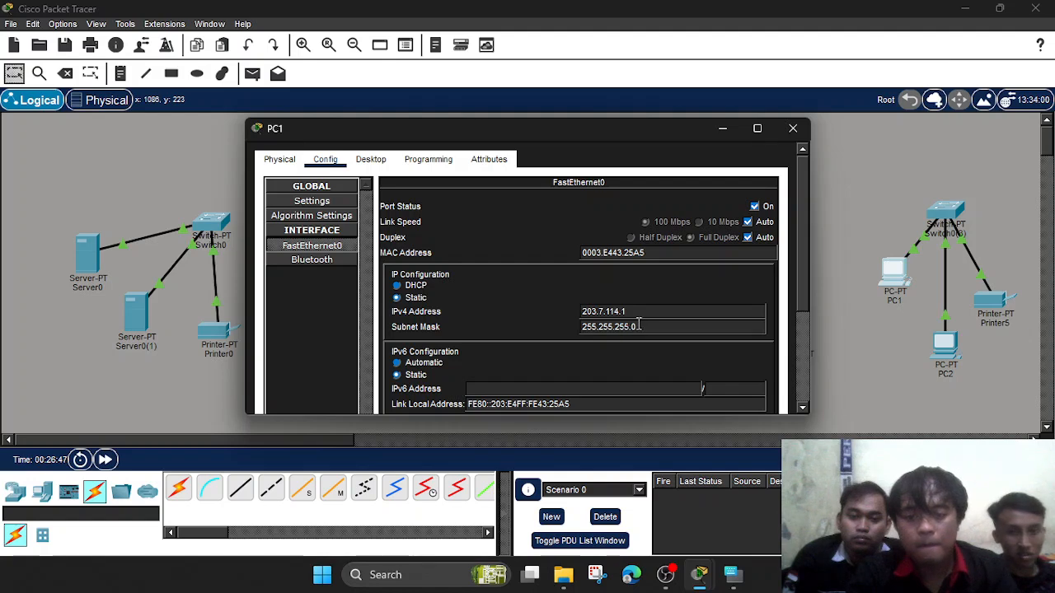
{"action": "key", "text": "BackSpace"}
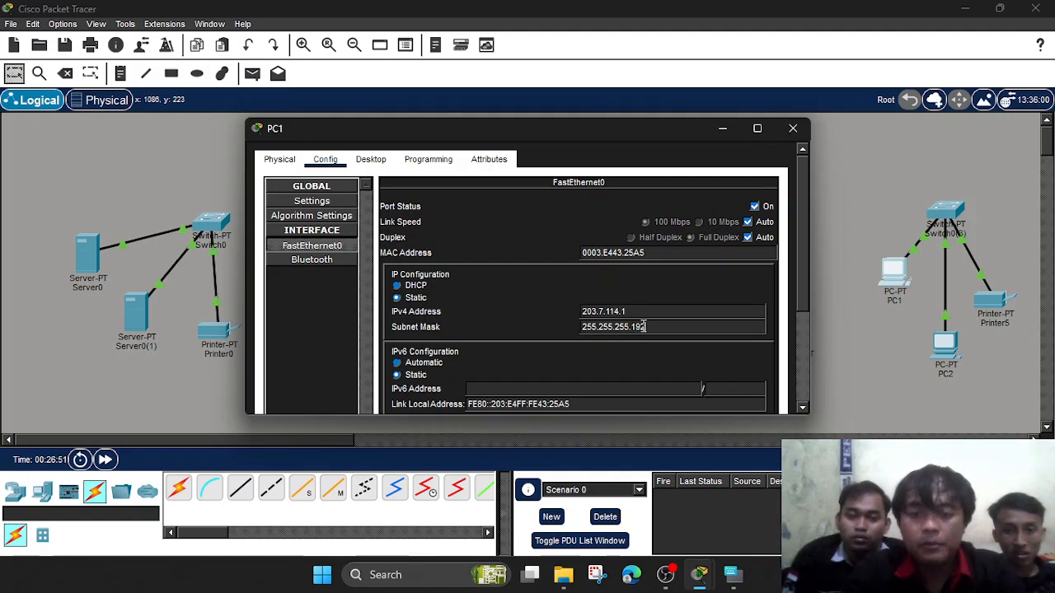
{"action": "type", "text": "1"}
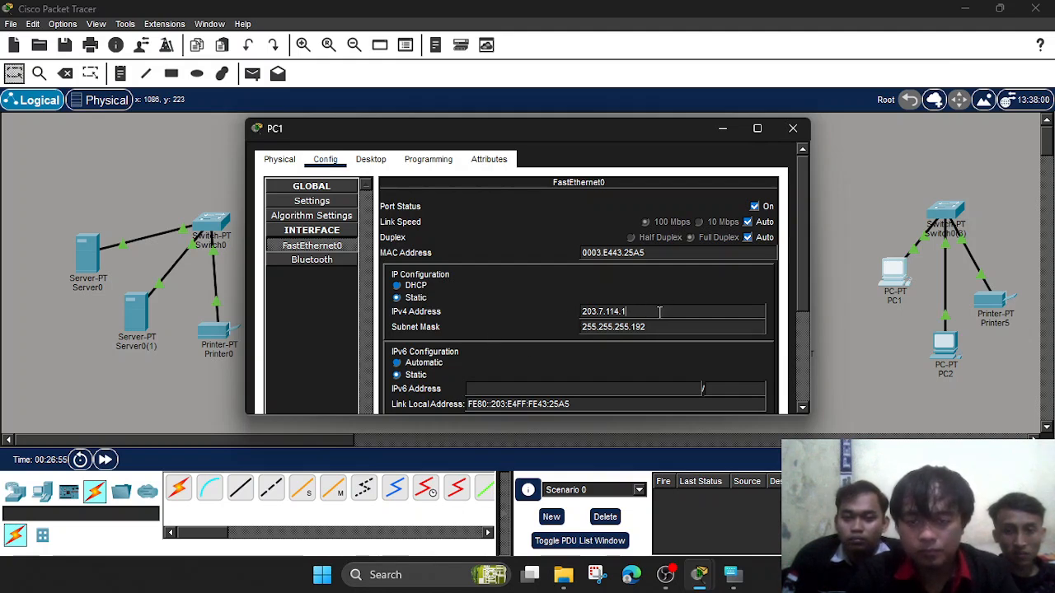
Copy PC1's IPv4 address and close its configuration window.
{"action": "left_click_drag", "start_coordinate": [627, 313], "coordinate": [585, 314]}
{"action": "key", "text": "ctrl+c"}
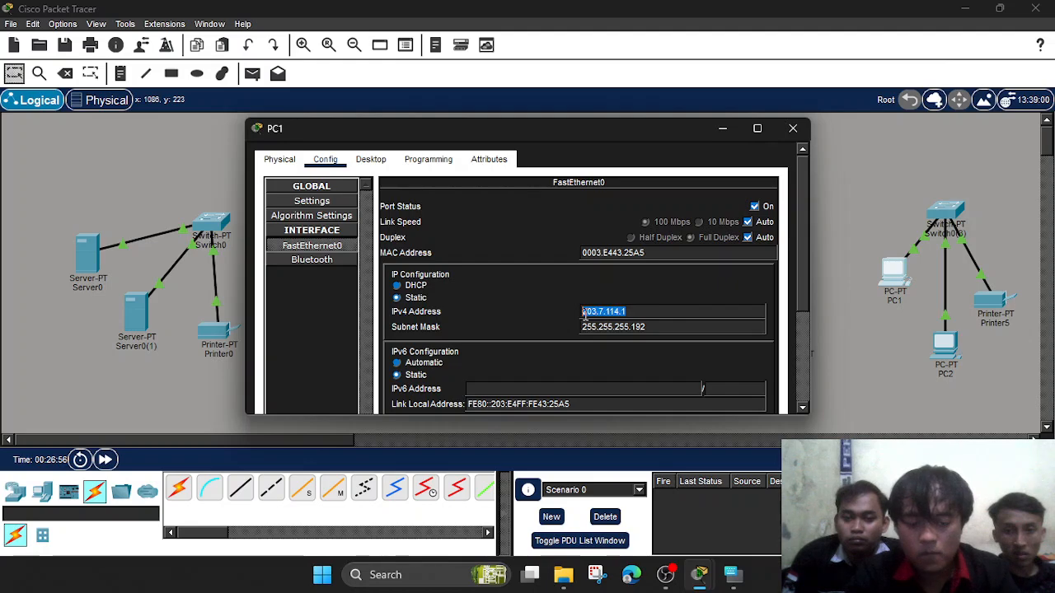
{"action": "left_click", "coordinate": [656, 322]}
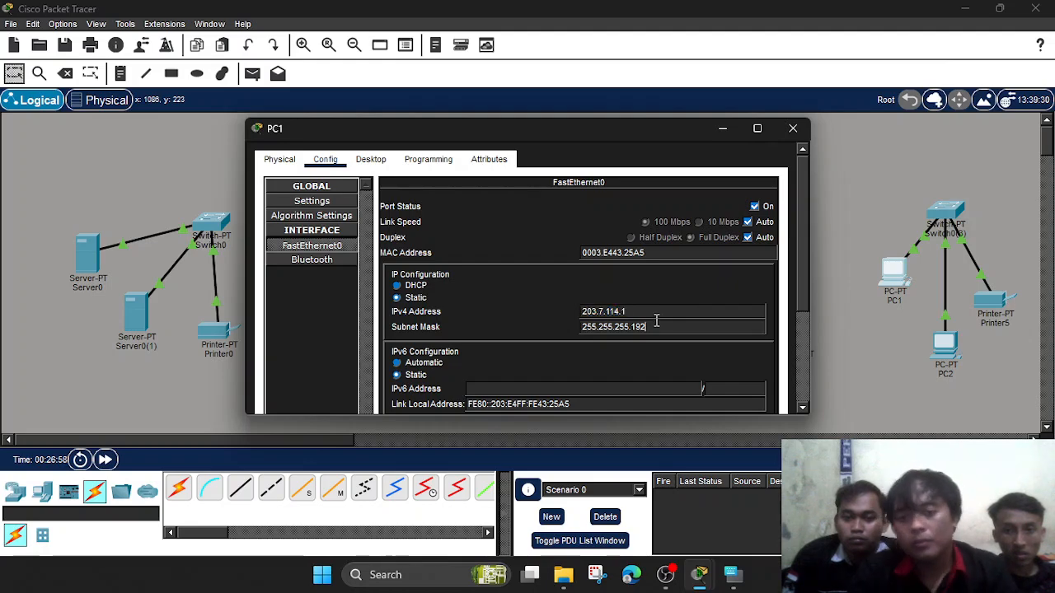
{"action": "left_click", "coordinate": [790, 132]}
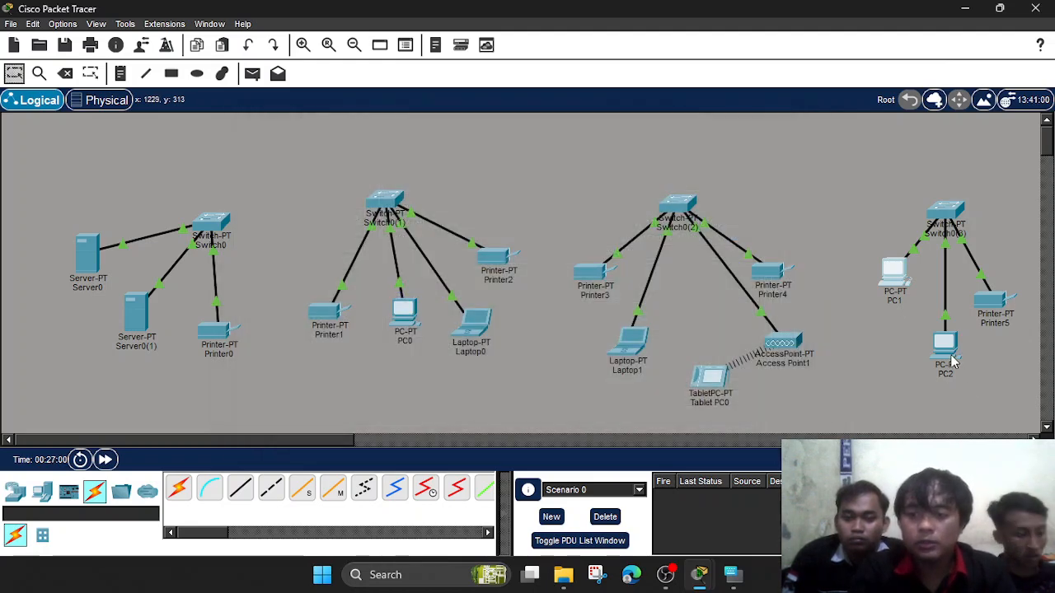
Set PC2's FastEthernet0 interface to IPv4 address 203.7.114.2 with subnet mask 255.255.255.192 and close its configuration window.
{"action": "left_click", "coordinate": [948, 351]}
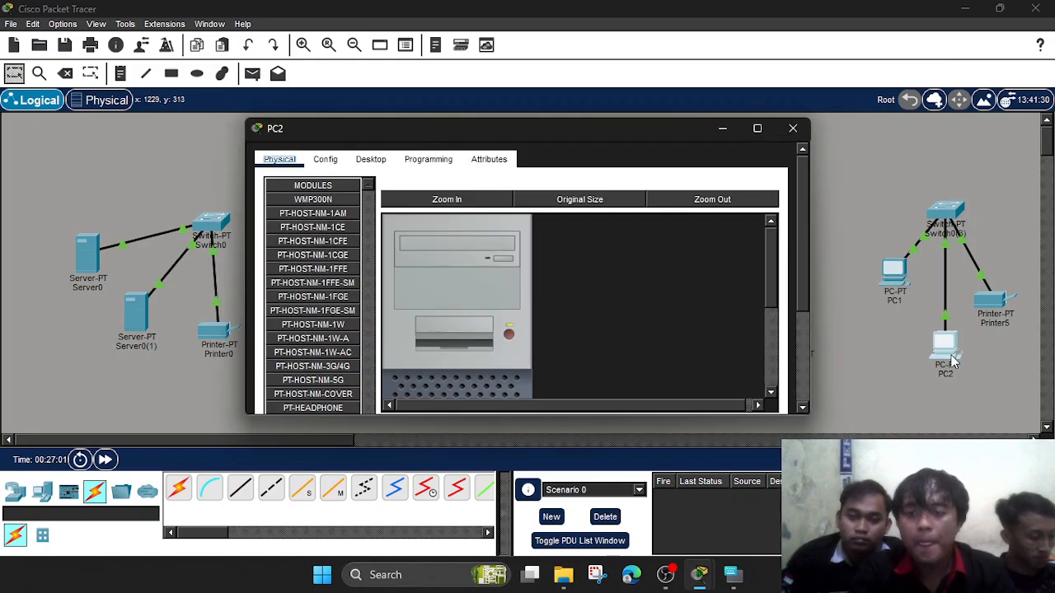
{"action": "left_click", "coordinate": [325, 160]}
{"action": "left_click", "coordinate": [313, 246]}
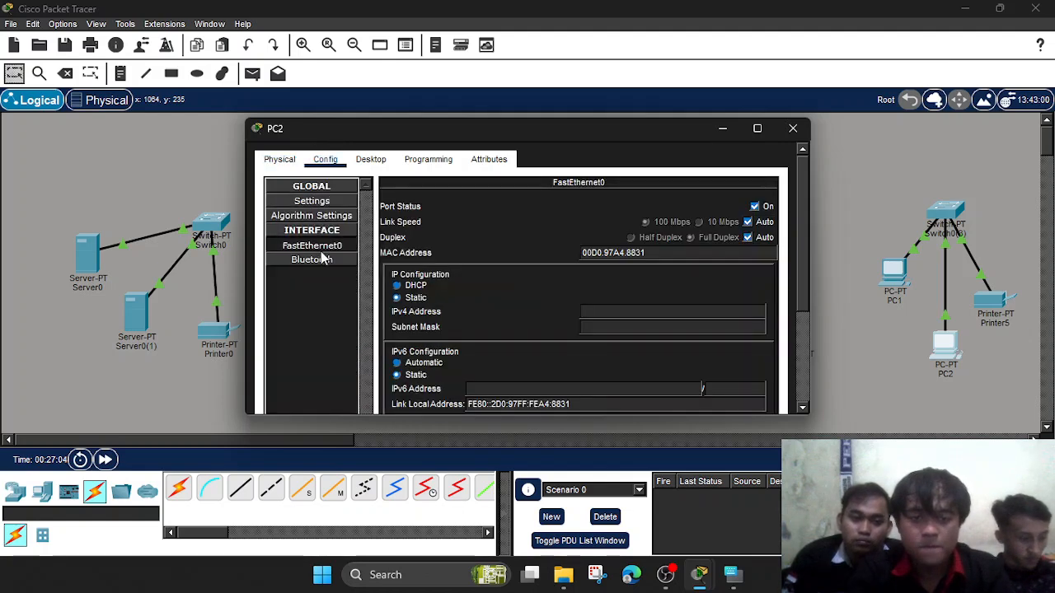
{"action": "left_click", "coordinate": [668, 310]}
{"action": "type", "text": "203.7.114.1"}
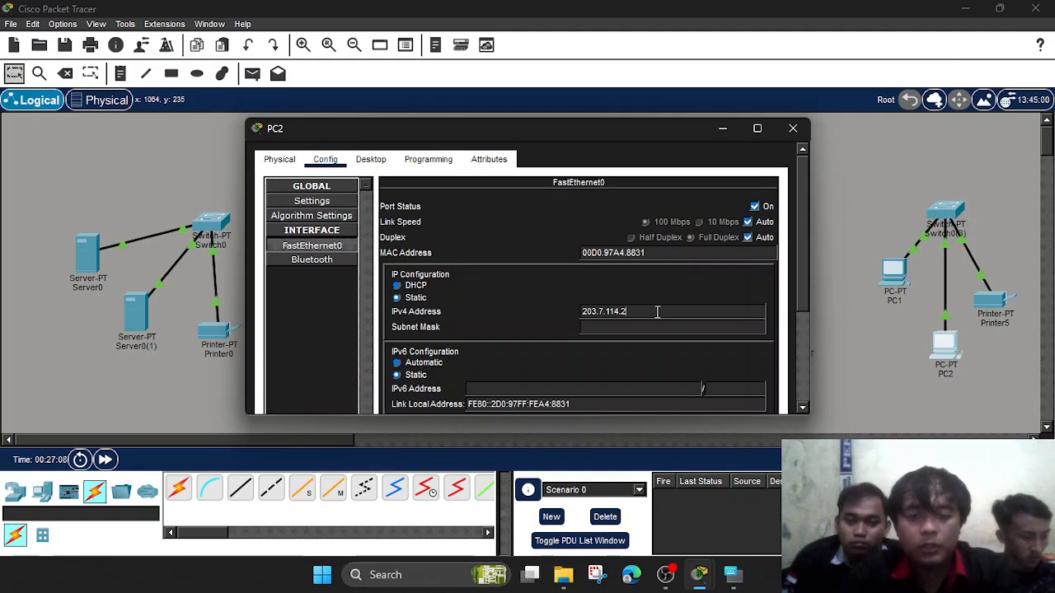
{"action": "left_click", "coordinate": [635, 327]}
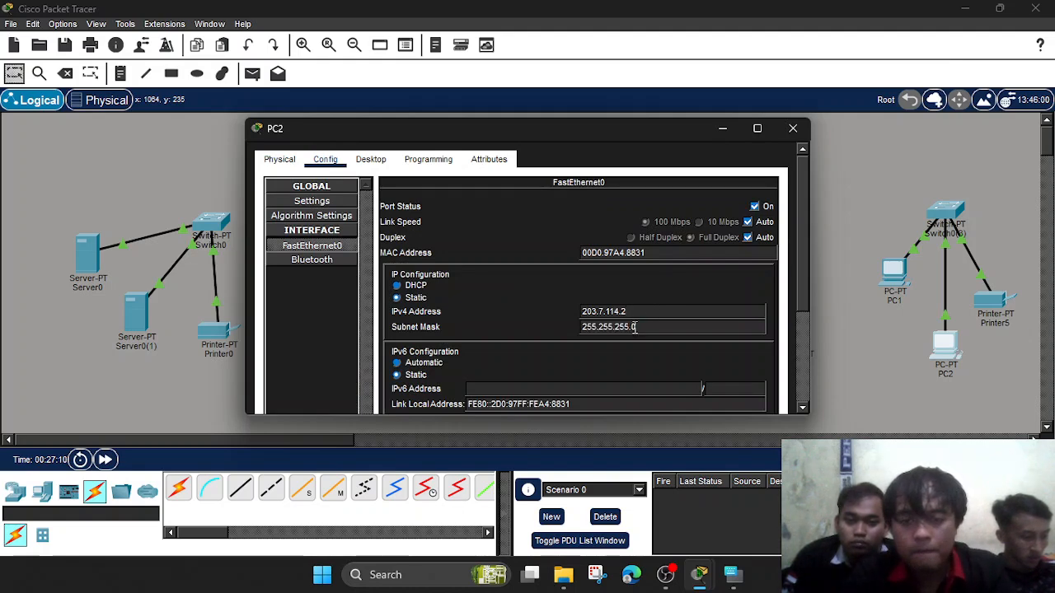
{"action": "type", "text": "192"}
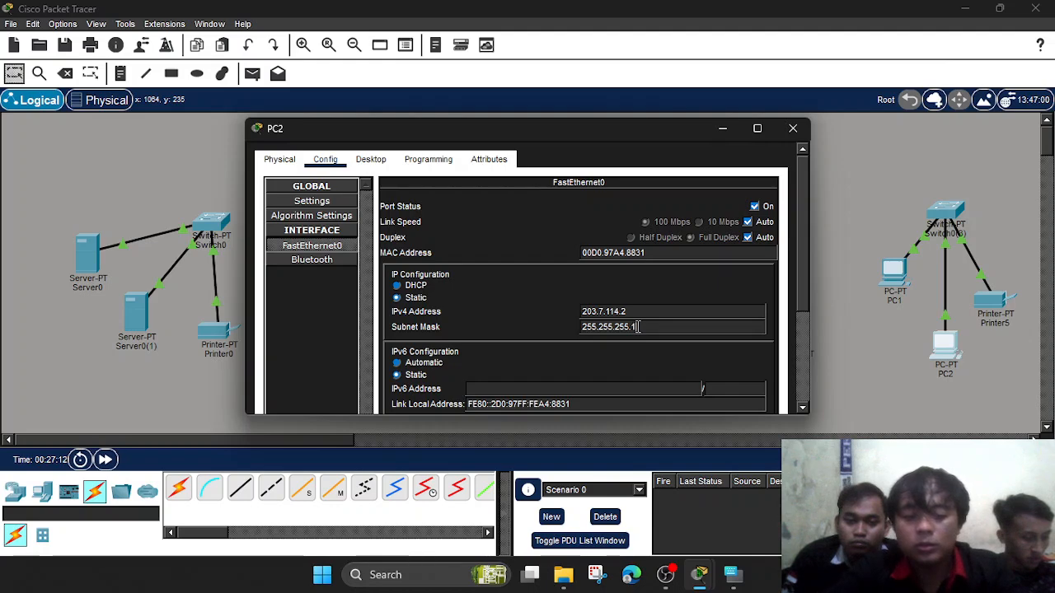
{"action": "left_click", "coordinate": [793, 128]}
Set Printer5's FastEthernet0 interface to IPv4 address 203.7.114.3 with subnet mask 255.255.255.192 and close its configuration window.
{"action": "left_click", "coordinate": [989, 303]}
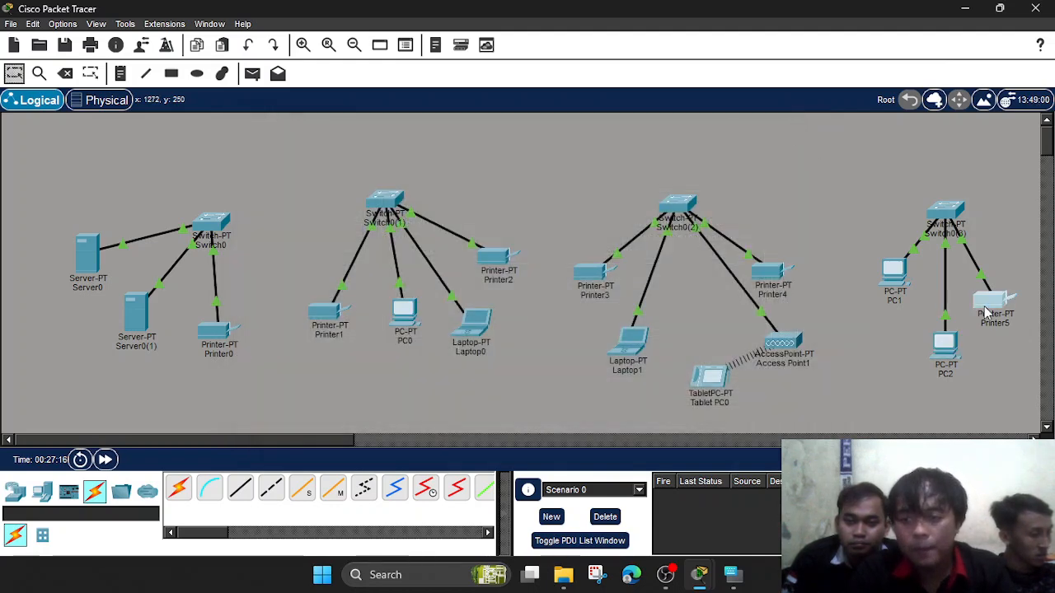
{"action": "left_click", "coordinate": [326, 159]}
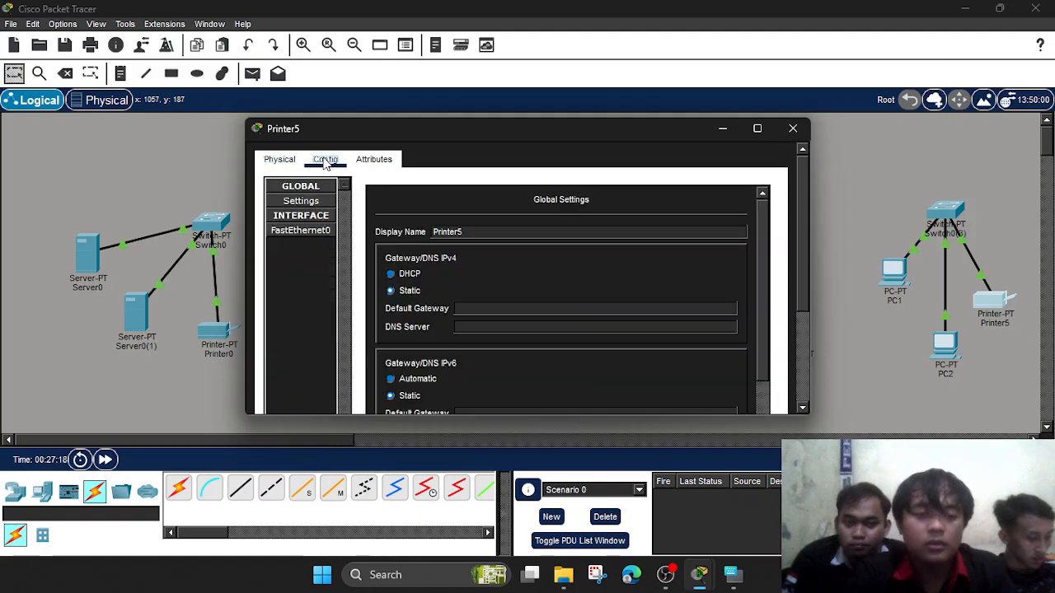
{"action": "left_click", "coordinate": [311, 232]}
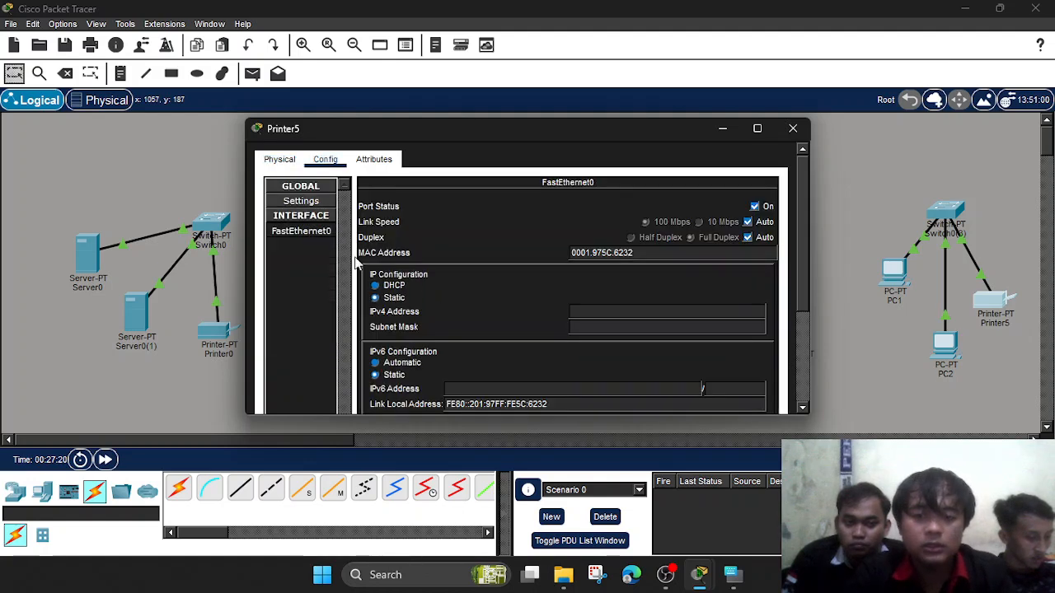
{"action": "left_click", "coordinate": [609, 314]}
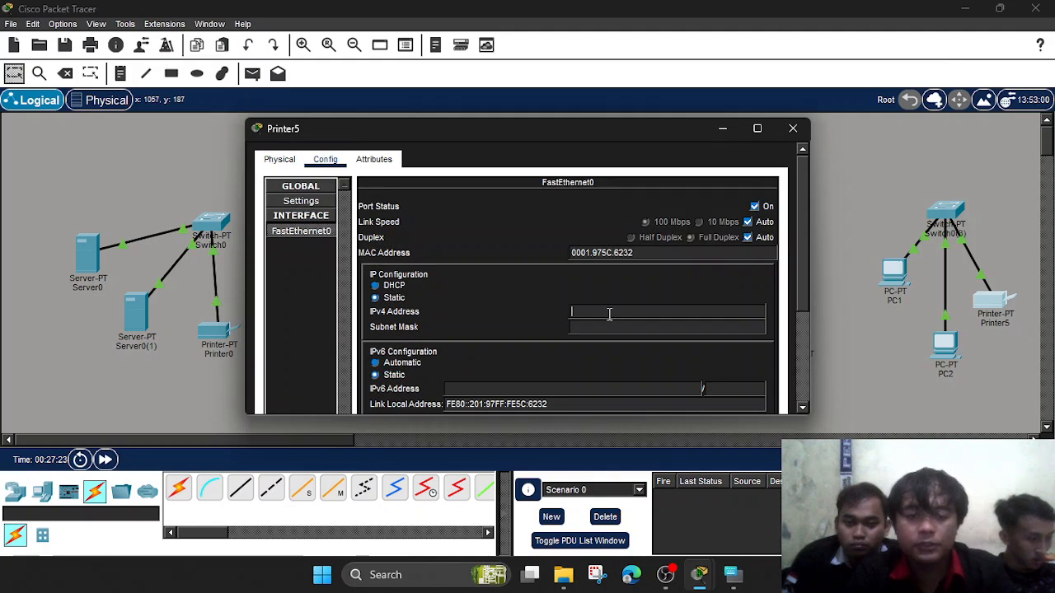
{"action": "key", "text": "ctrl+v"}
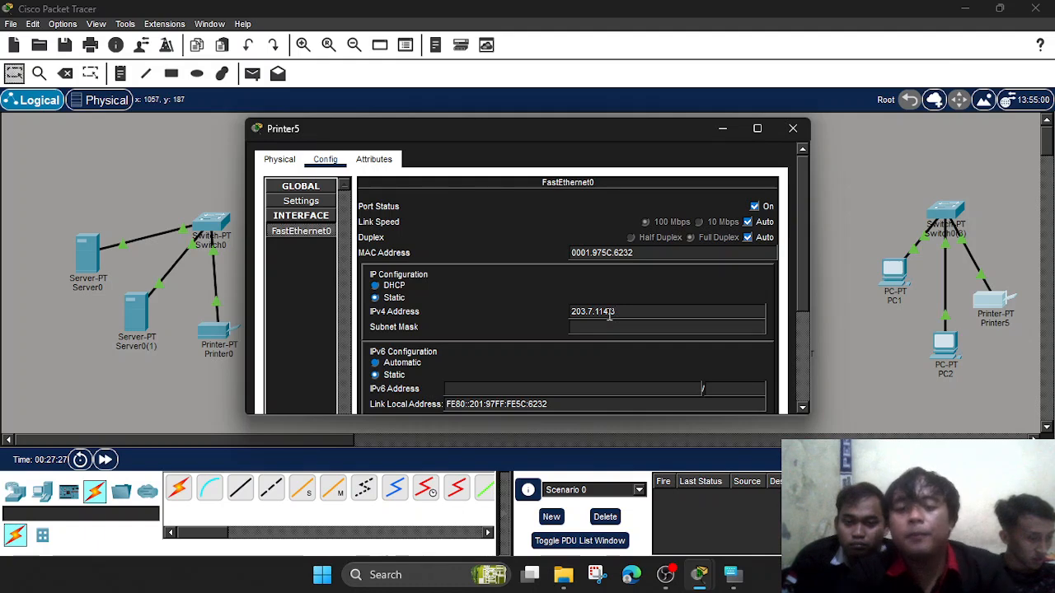
{"action": "left_click", "coordinate": [603, 328]}
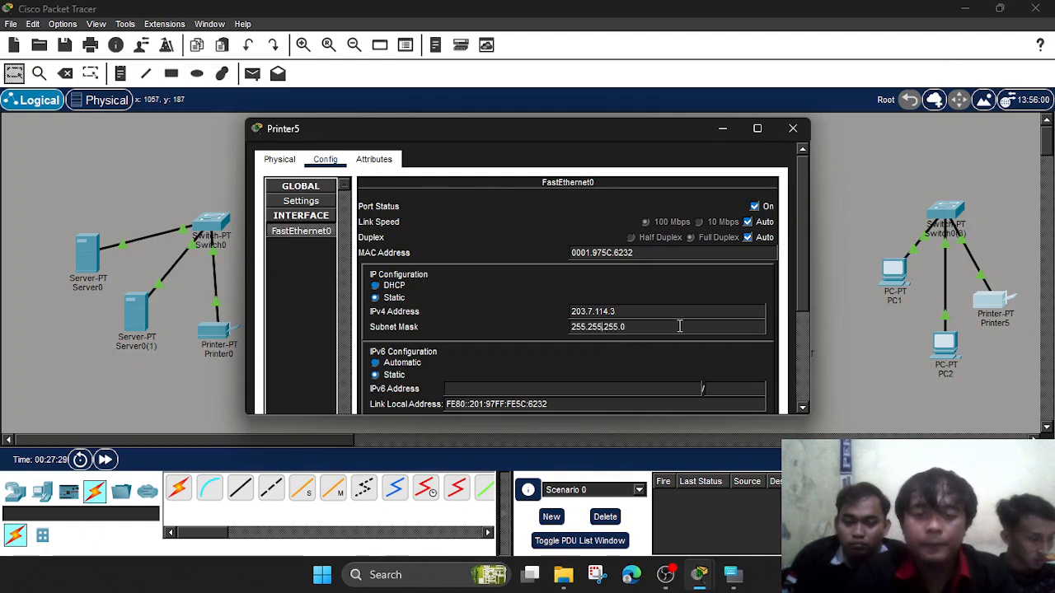
{"action": "type", "text": "192"}
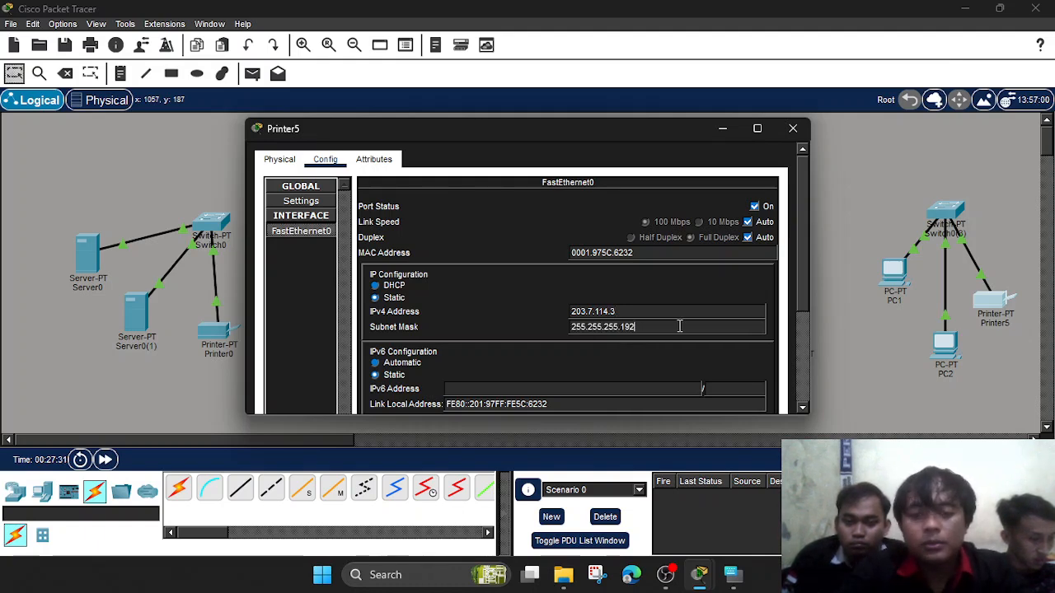
{"action": "left_click", "coordinate": [793, 129]}
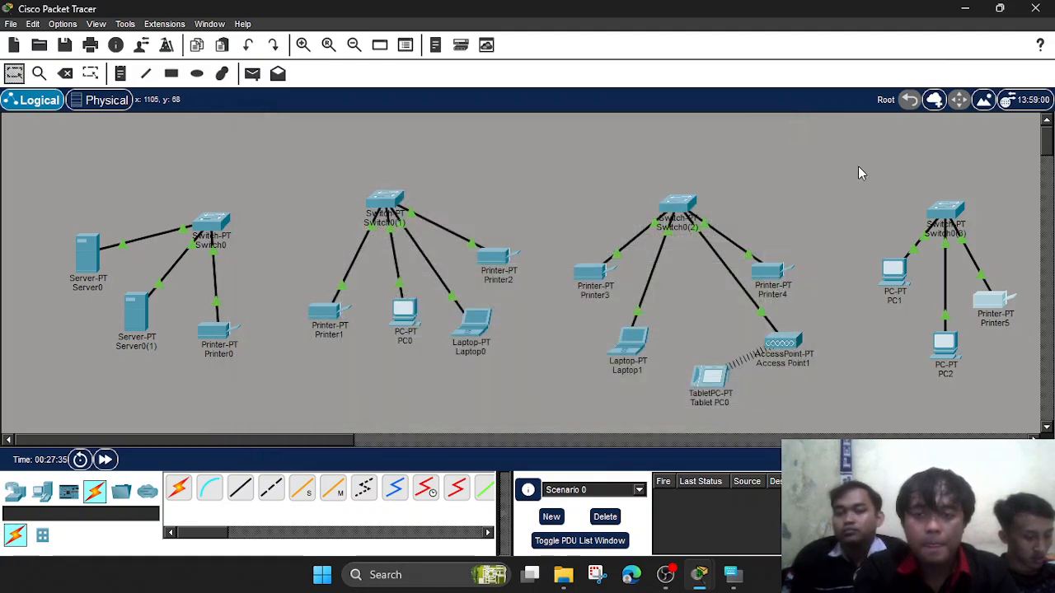
Select all four switch groups and move them together down and to the right, making space above them, and clear the selection.
{"action": "scroll", "coordinate": [989, 188], "scroll_direction": "down", "scroll_amount": 1}
{"action": "scroll", "coordinate": [988, 194], "scroll_direction": "down", "scroll_amount": 1}
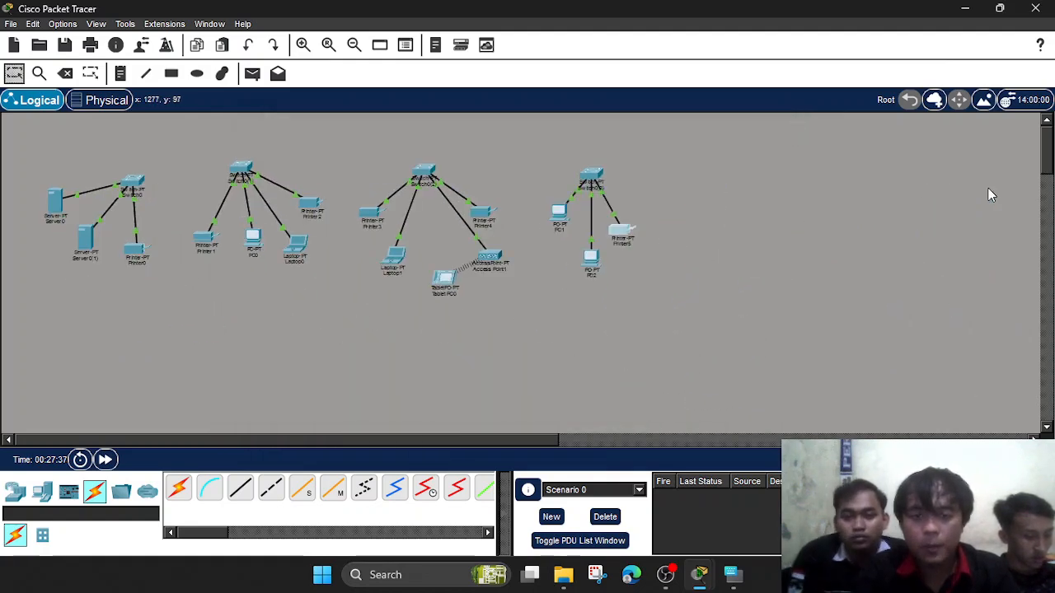
{"action": "left_click_drag", "start_coordinate": [723, 129], "coordinate": [54, 321]}
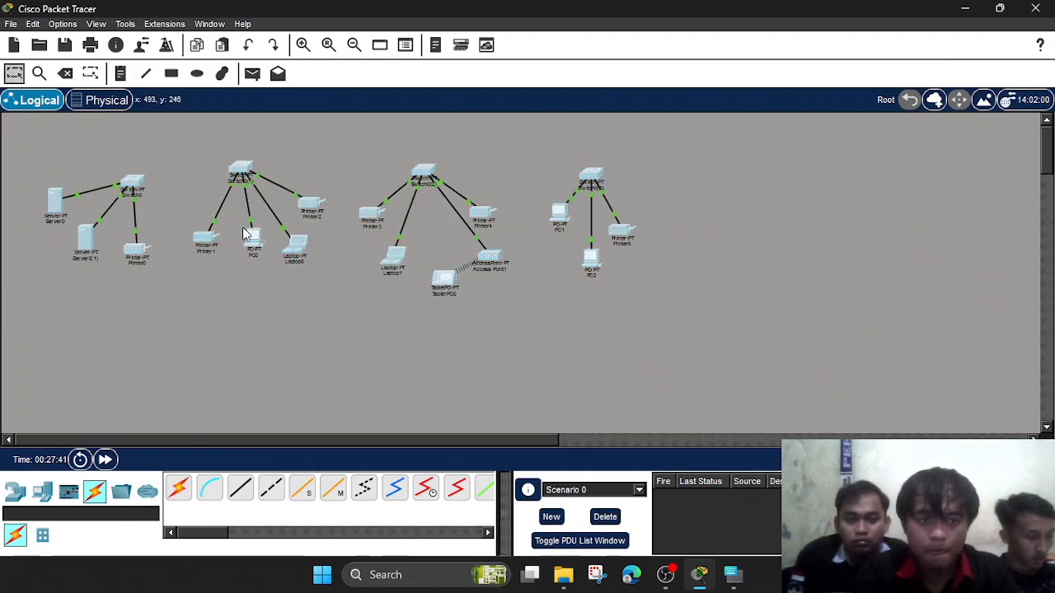
{"action": "left_click_drag", "start_coordinate": [243, 173], "coordinate": [414, 268]}
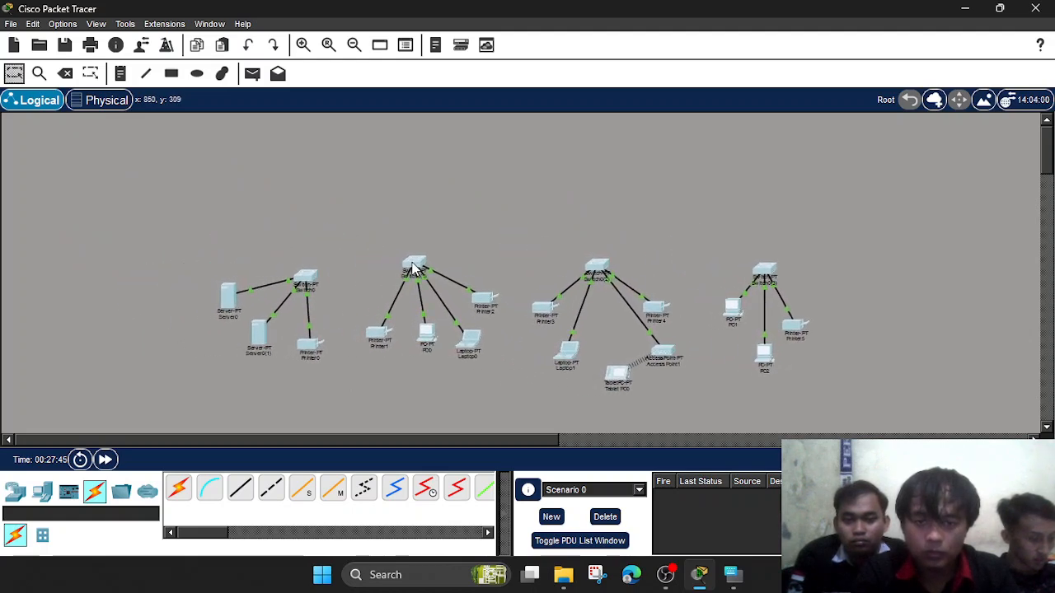
{"action": "left_click", "coordinate": [502, 221]}
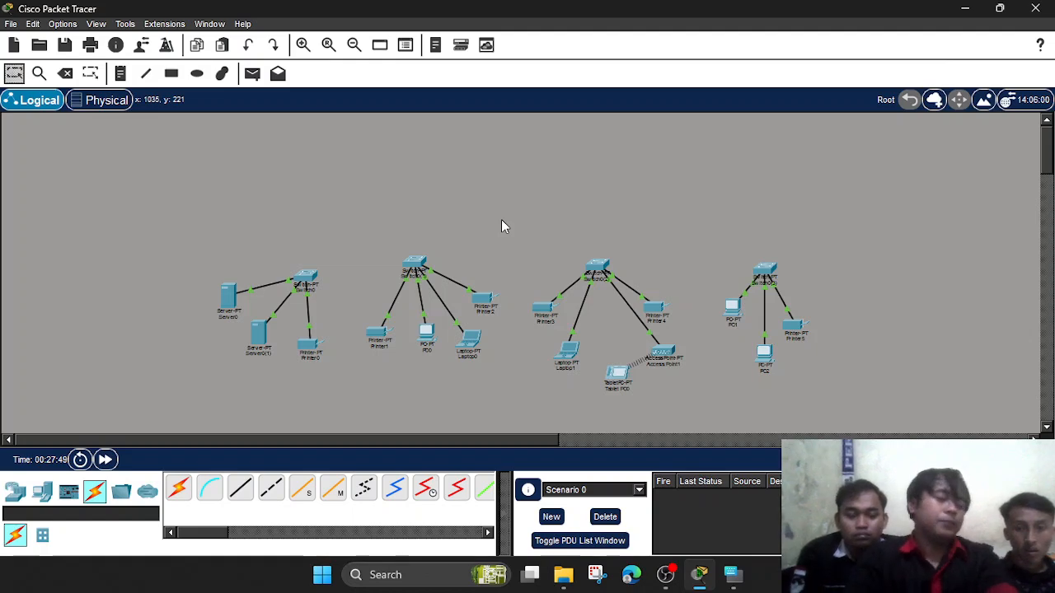
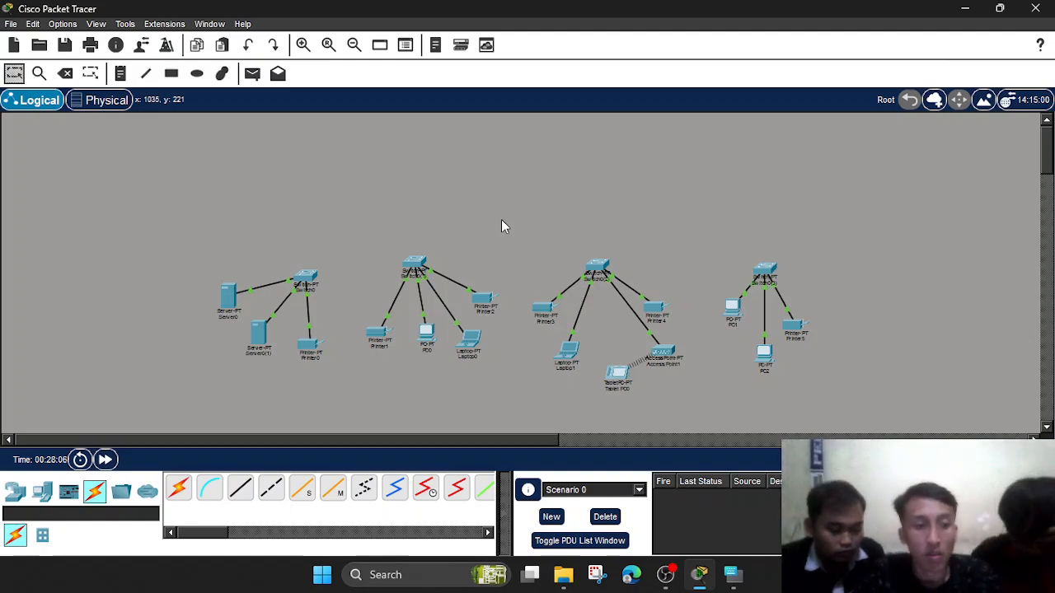
Add three PT-Router devices in a row above the switches, each placed between two neighbouring switch groups.
{"action": "left_click", "coordinate": [23, 495]}
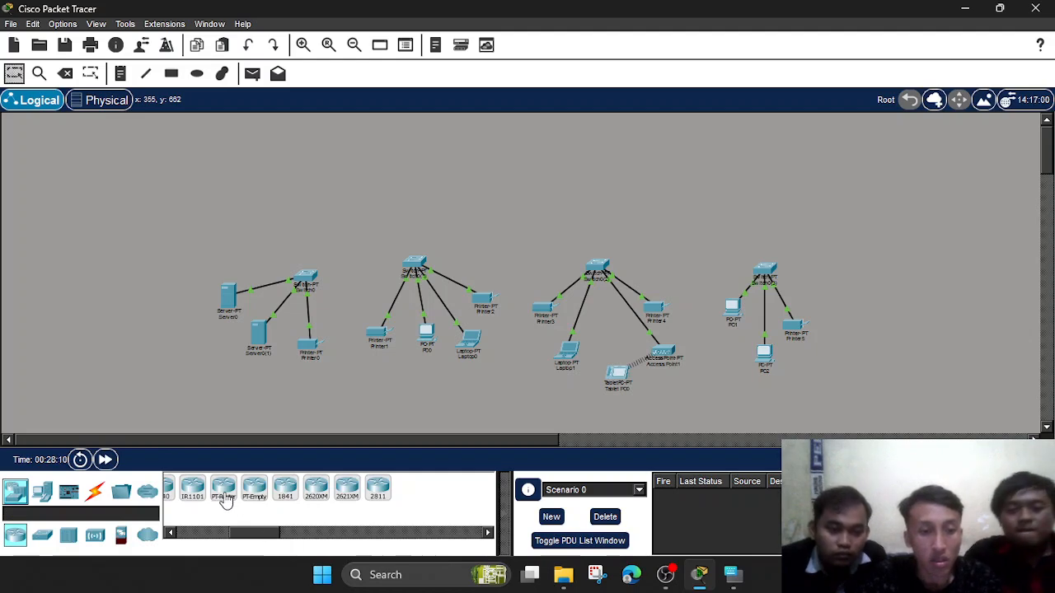
{"action": "left_click_drag", "start_coordinate": [223, 491], "coordinate": [364, 220]}
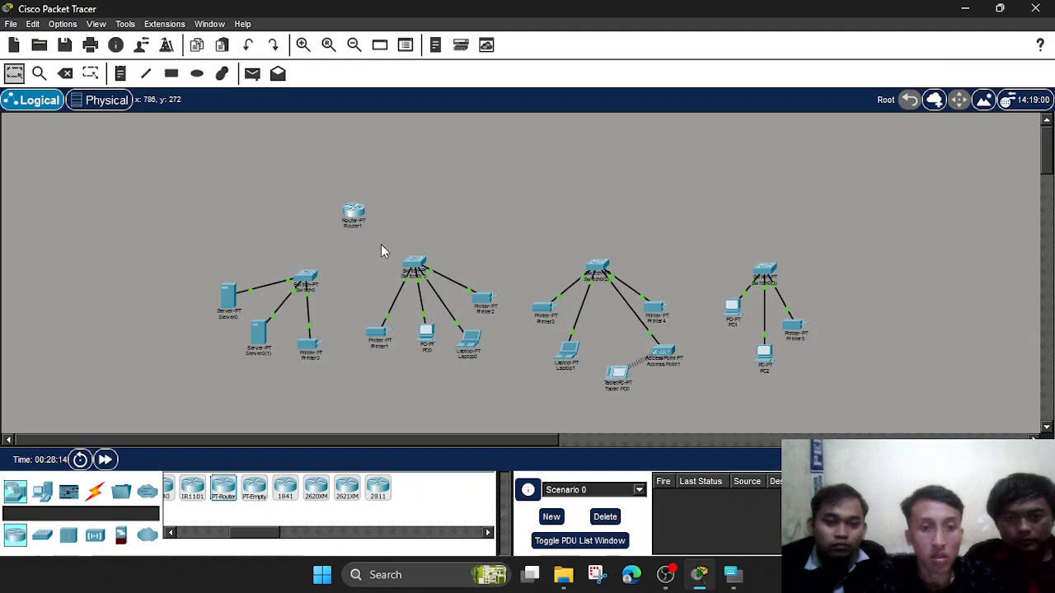
{"action": "scroll", "coordinate": [380, 244], "scroll_direction": "up", "scroll_amount": 2, "text": "ctrl"}
{"action": "left_click_drag", "start_coordinate": [379, 439], "coordinate": [467, 441]}
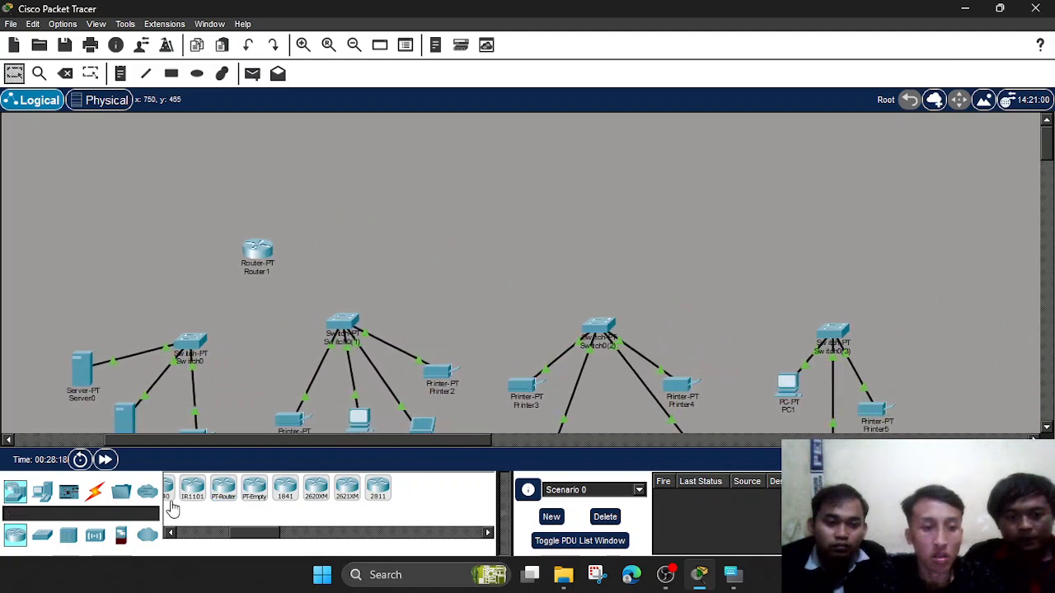
{"action": "left_click_drag", "start_coordinate": [236, 492], "coordinate": [475, 252]}
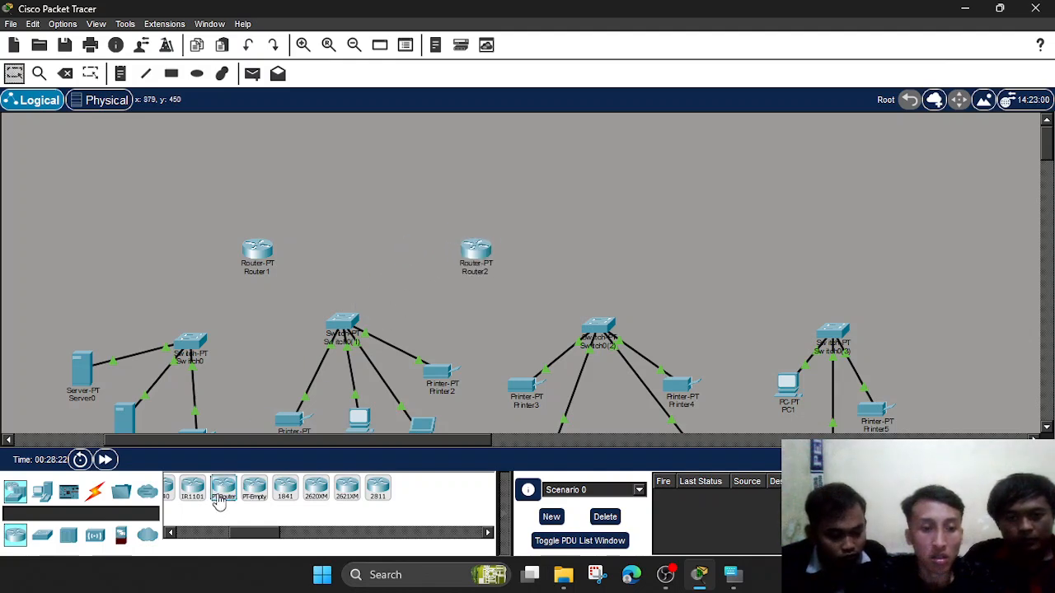
{"action": "left_click_drag", "start_coordinate": [223, 492], "coordinate": [756, 272]}
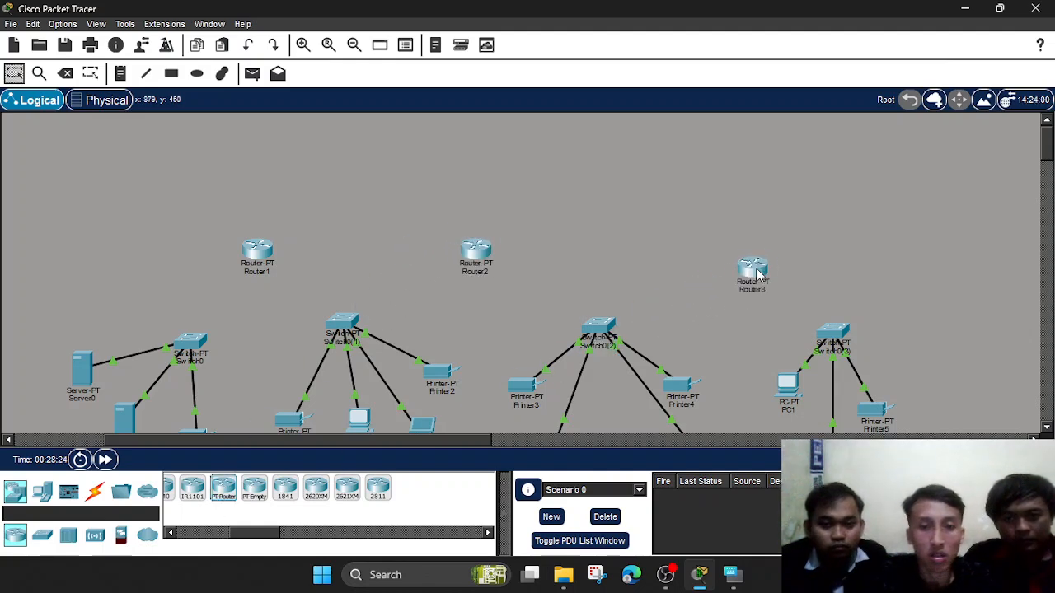
{"action": "left_click_drag", "start_coordinate": [1047, 149], "coordinate": [1049, 151]}
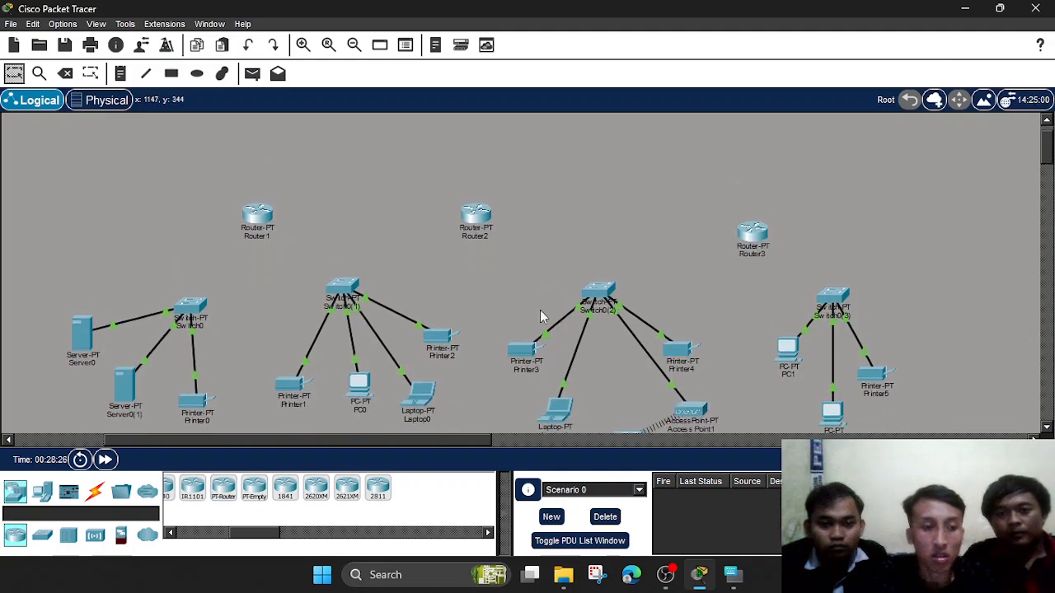
{"action": "left_click", "coordinate": [90, 495]}
{"action": "left_click", "coordinate": [273, 488]}
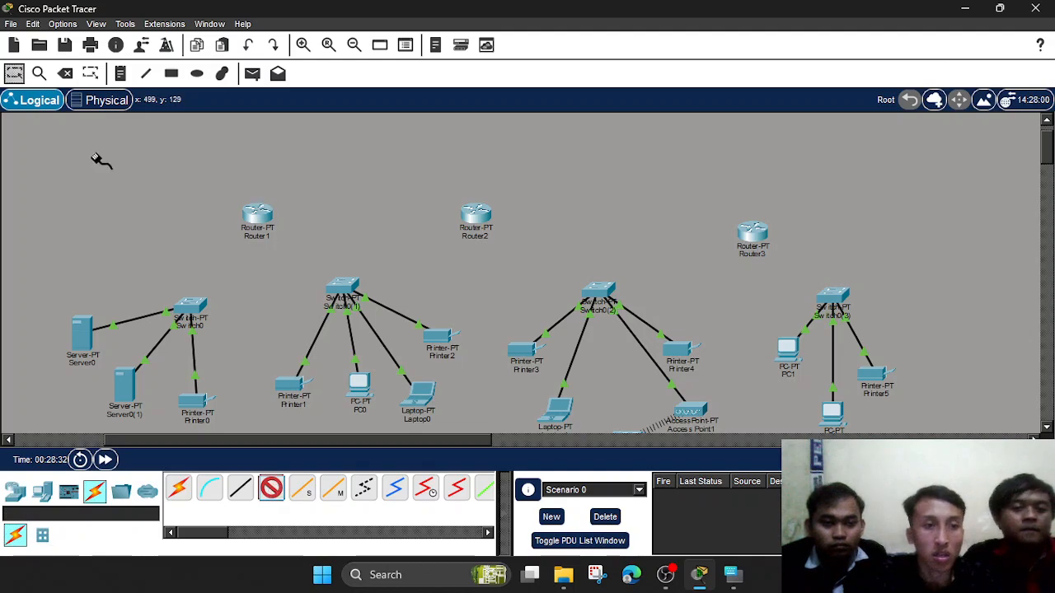
{"action": "left_click", "coordinate": [15, 74]}
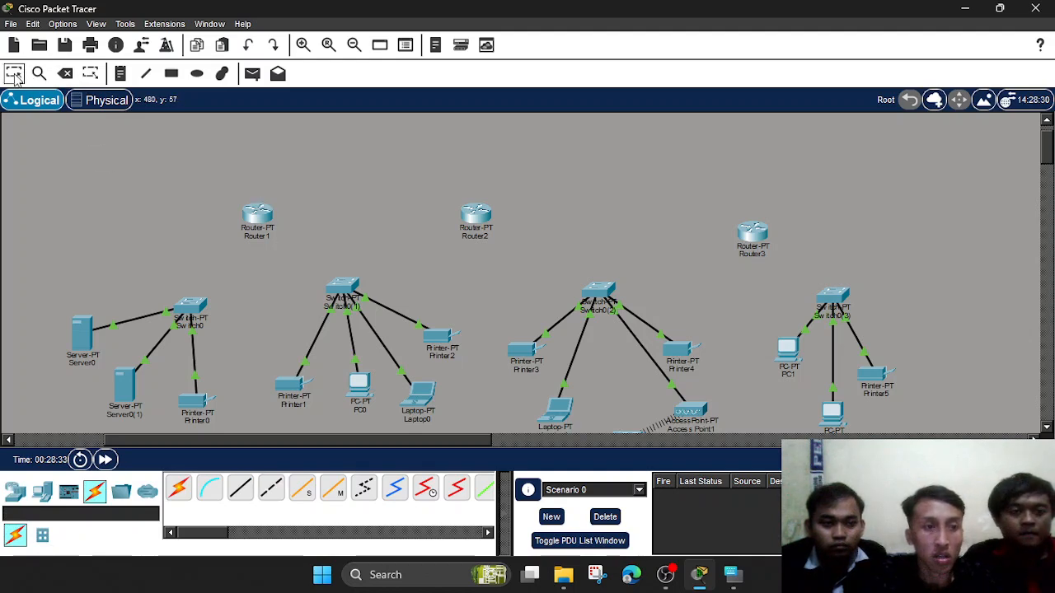
Open Router1's physical module view and remove its two fiber modules.
{"action": "left_click", "coordinate": [262, 219]}
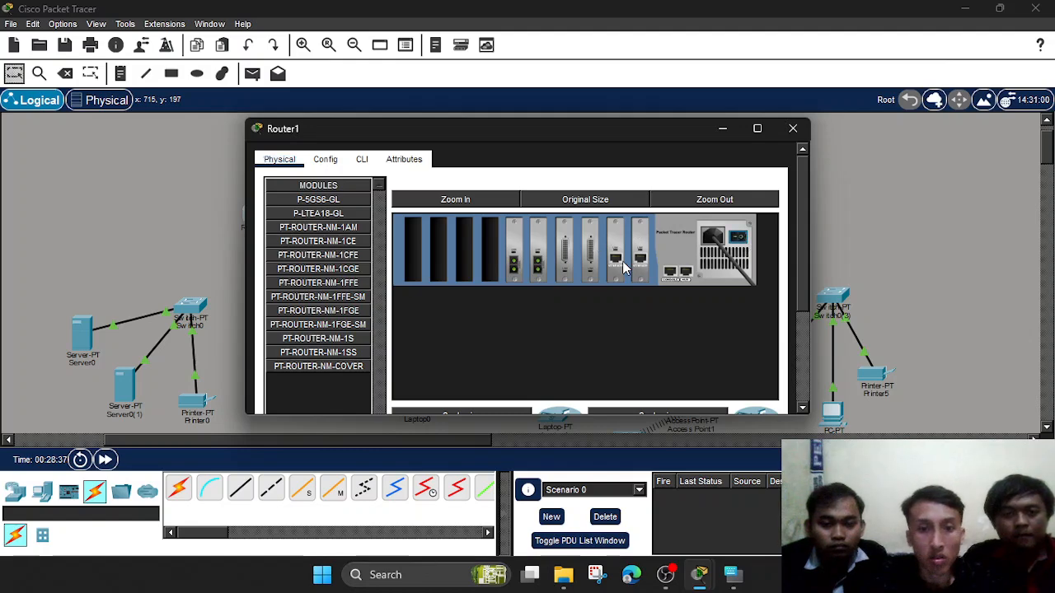
{"action": "scroll", "coordinate": [623, 260], "scroll_direction": "down", "scroll_amount": 2}
{"action": "left_click_drag", "start_coordinate": [511, 212], "coordinate": [320, 347]}
{"action": "left_click_drag", "start_coordinate": [535, 221], "coordinate": [300, 378]}
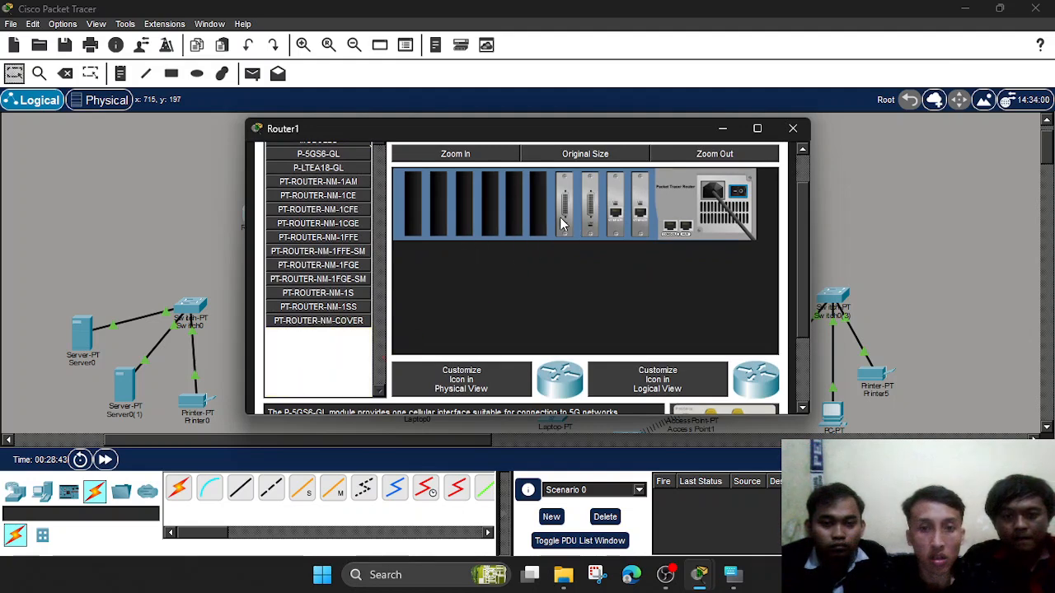
Install two PT-ROUTER-NM-1CFE modules in Router1's empty slots next to the serial modules and close its window.
{"action": "scroll", "coordinate": [342, 210], "scroll_direction": "up", "scroll_amount": 1}
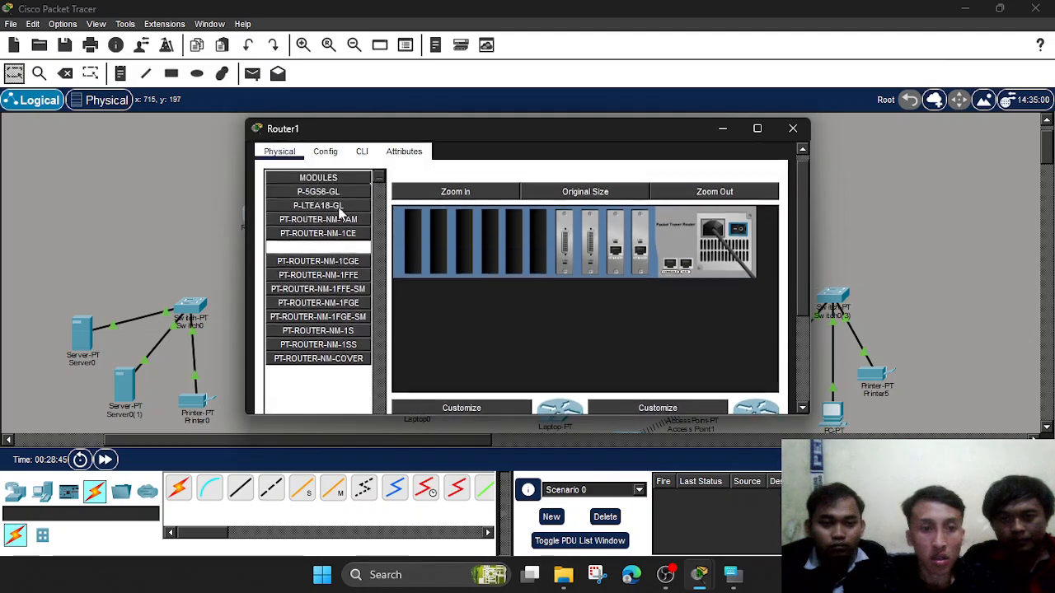
{"action": "left_click", "coordinate": [343, 264]}
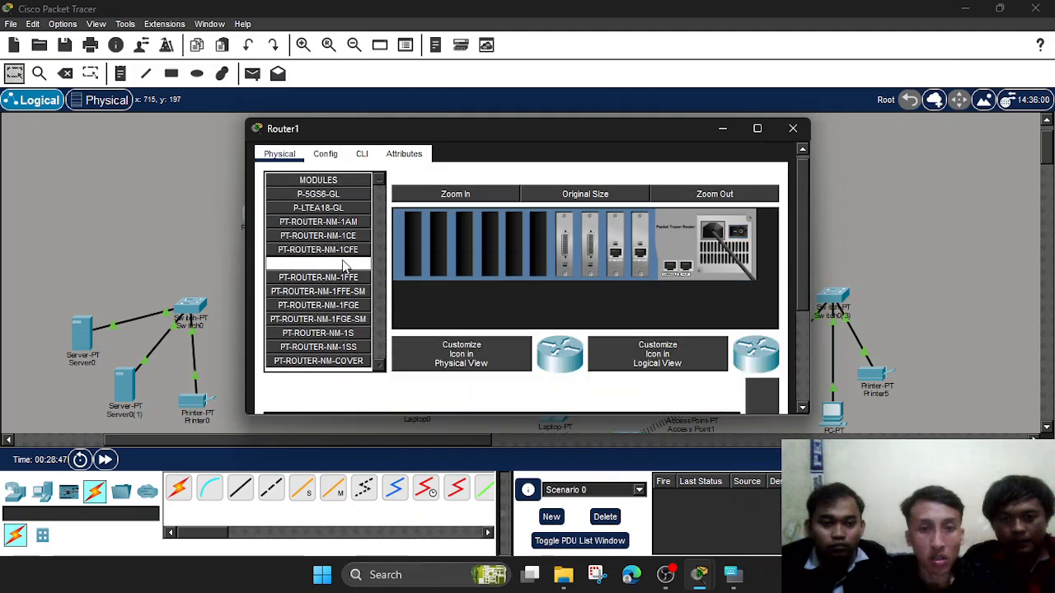
{"action": "scroll", "coordinate": [452, 298], "scroll_direction": "down", "scroll_amount": 3}
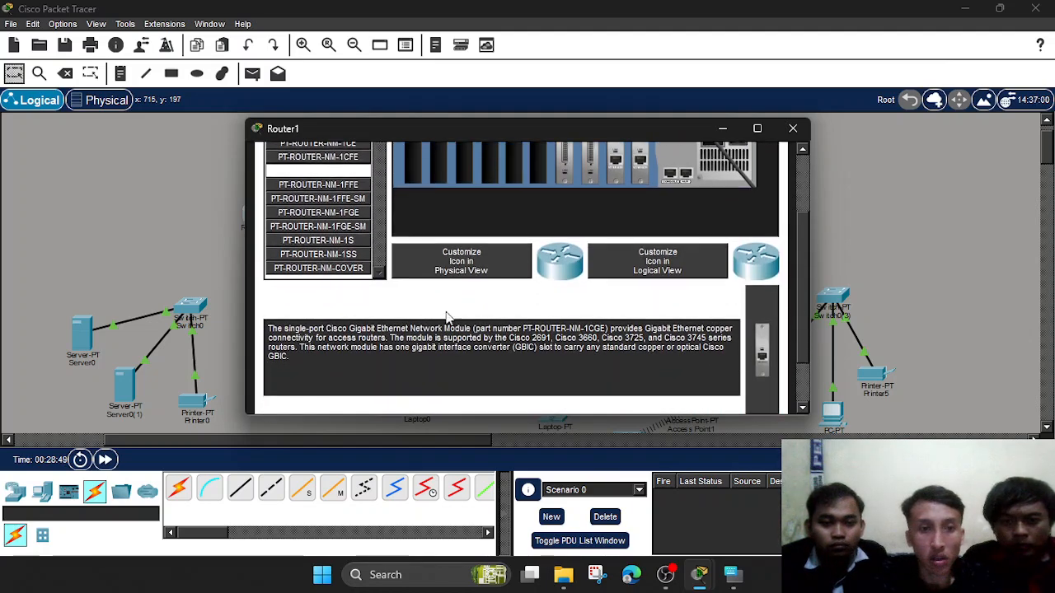
{"action": "scroll", "coordinate": [433, 272], "scroll_direction": "up", "scroll_amount": 1}
{"action": "left_click", "coordinate": [354, 183]}
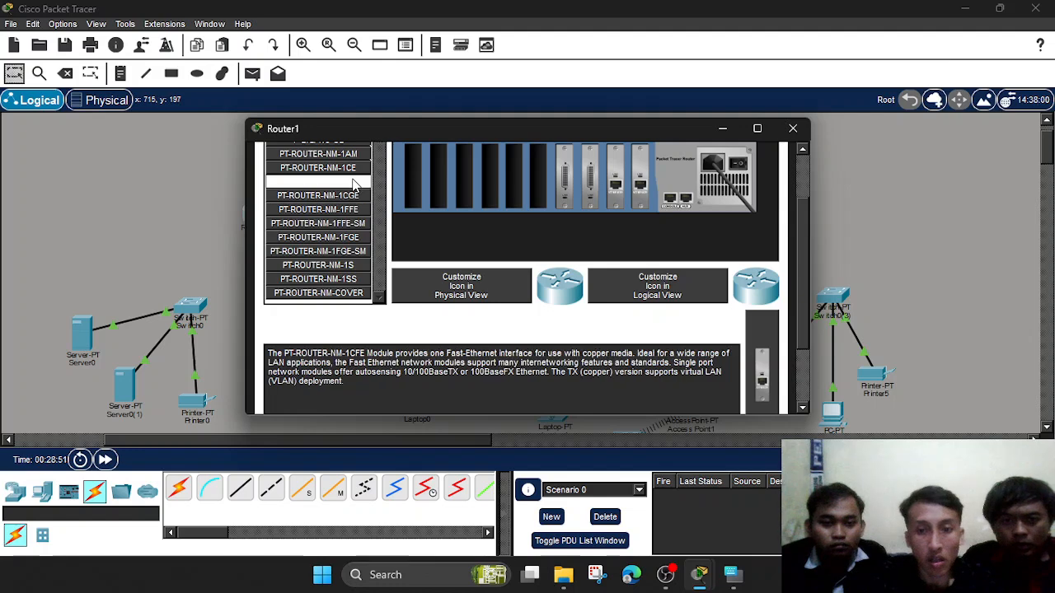
{"action": "left_click_drag", "start_coordinate": [352, 183], "coordinate": [538, 182]}
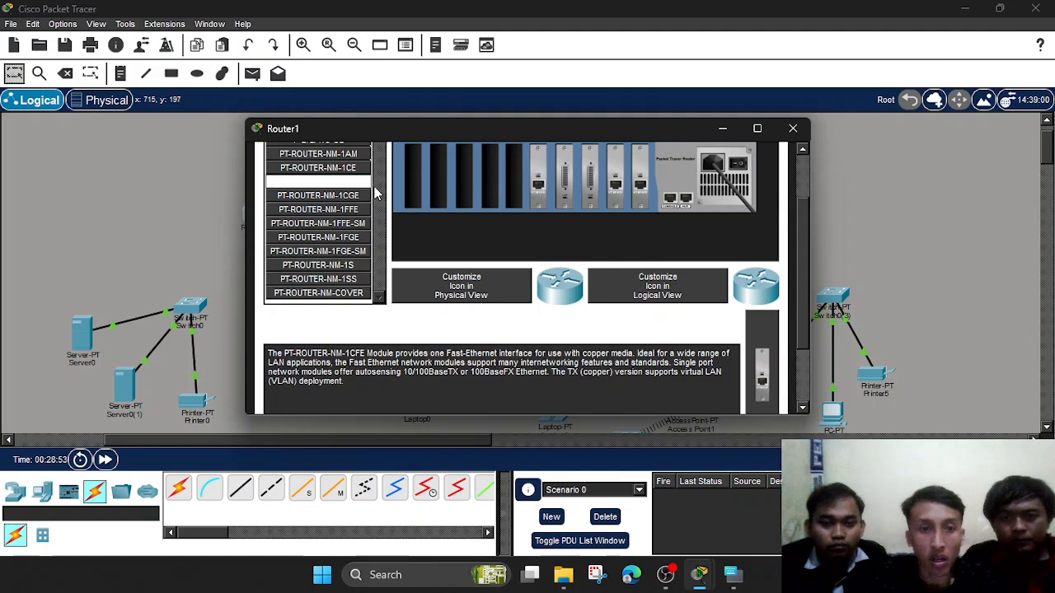
{"action": "left_click_drag", "start_coordinate": [360, 182], "coordinate": [514, 181]}
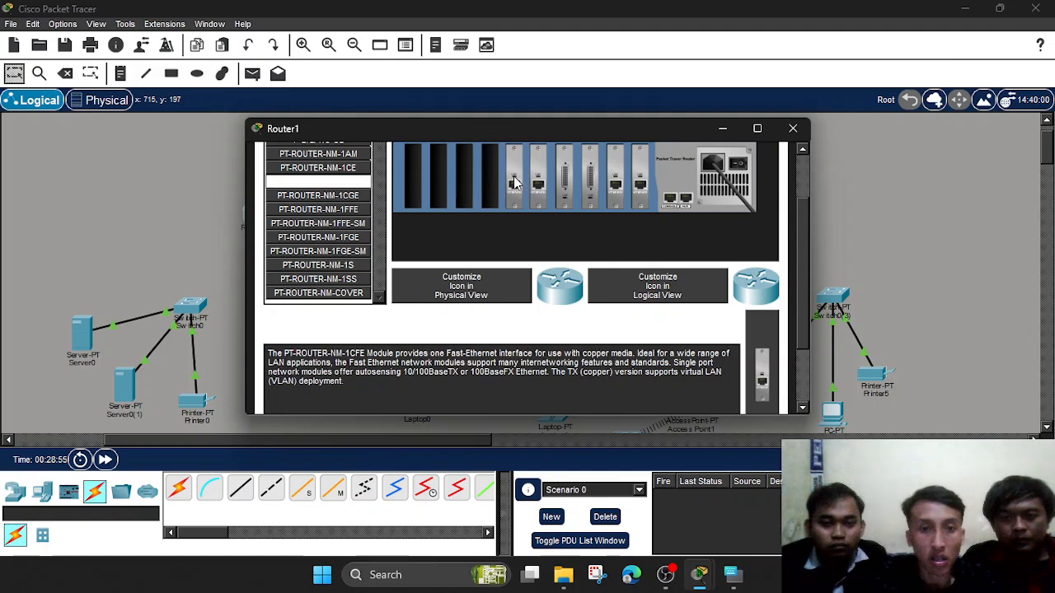
{"action": "left_click", "coordinate": [793, 129]}
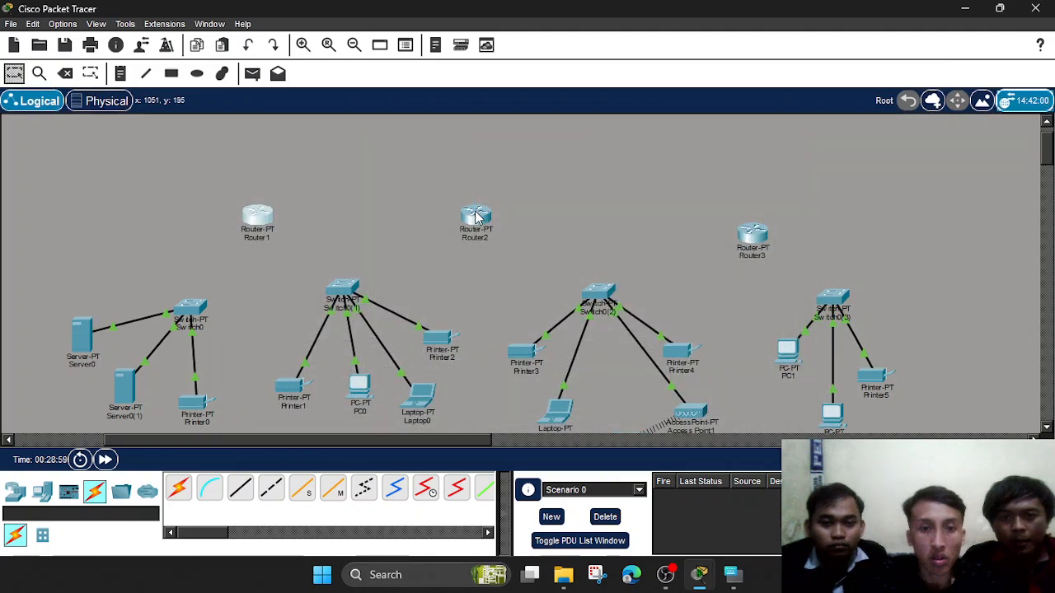
Open Router2's physical module view and remove its two fiber modules.
{"action": "left_click", "coordinate": [476, 217]}
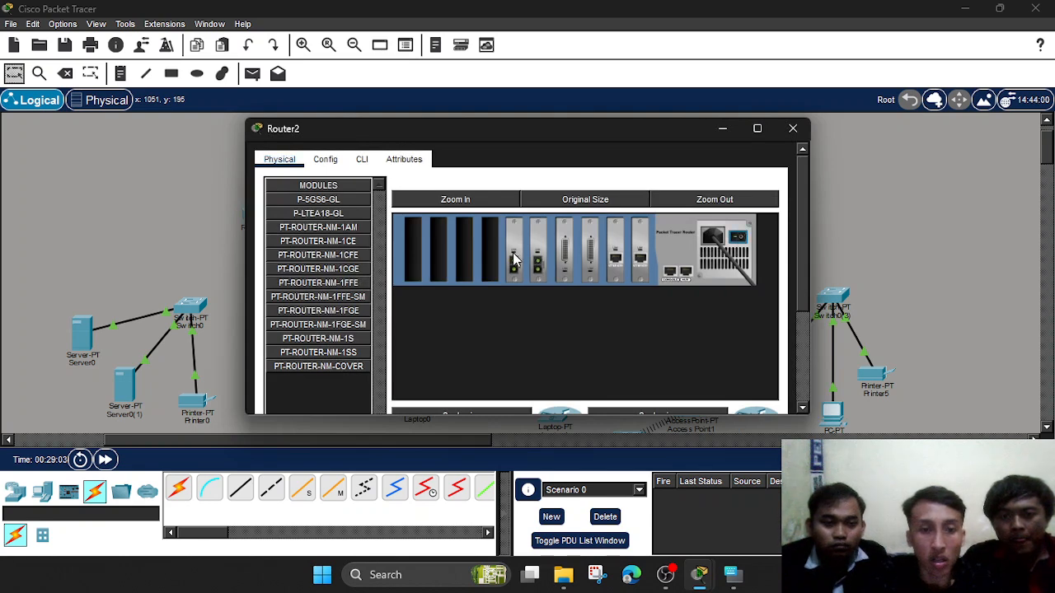
{"action": "left_click_drag", "start_coordinate": [512, 261], "coordinate": [338, 398]}
{"action": "left_click_drag", "start_coordinate": [541, 265], "coordinate": [332, 401]}
Install three PT-ROUTER-NM-1CFE modules in Router2's empty slots next to the serial modules and close its window.
{"action": "left_click_drag", "start_coordinate": [350, 263], "coordinate": [537, 257]}
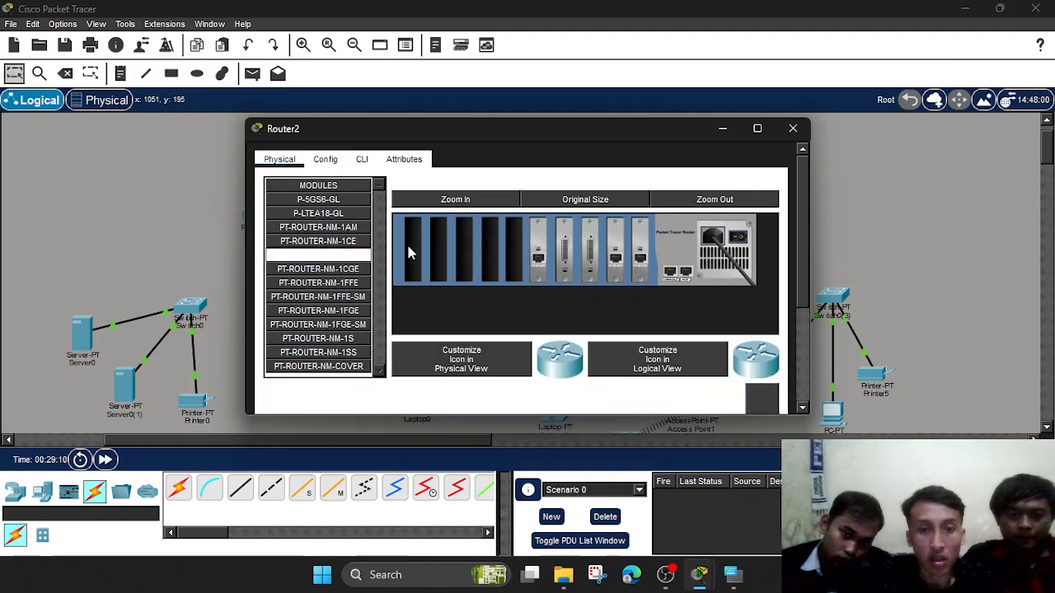
{"action": "left_click_drag", "start_coordinate": [363, 255], "coordinate": [520, 251]}
{"action": "left_click_drag", "start_coordinate": [370, 273], "coordinate": [488, 257]}
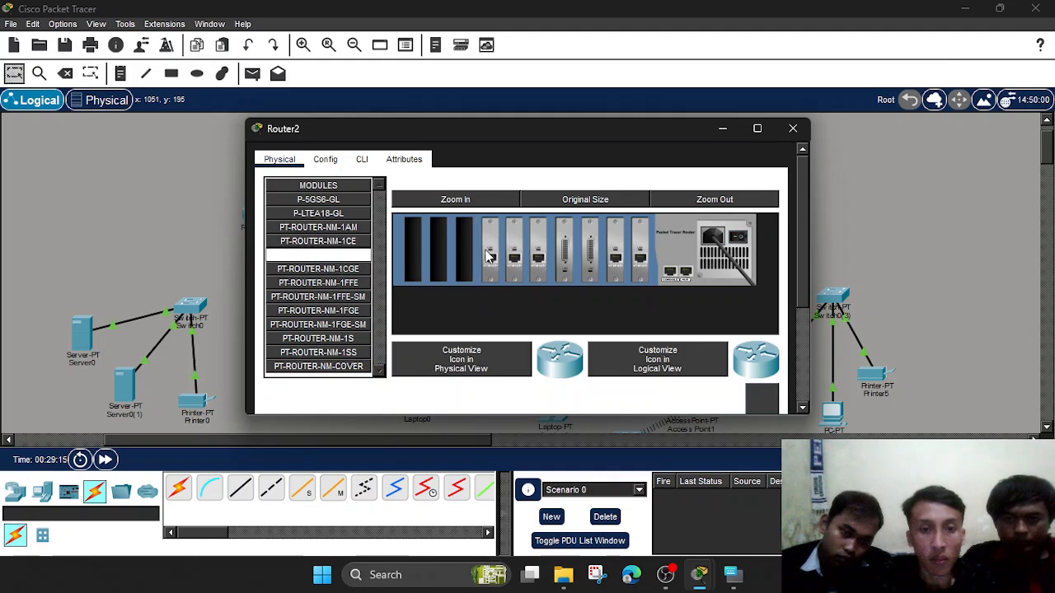
{"action": "left_click", "coordinate": [793, 129]}
Open Router3's physical module view.
{"action": "left_click", "coordinate": [752, 230]}
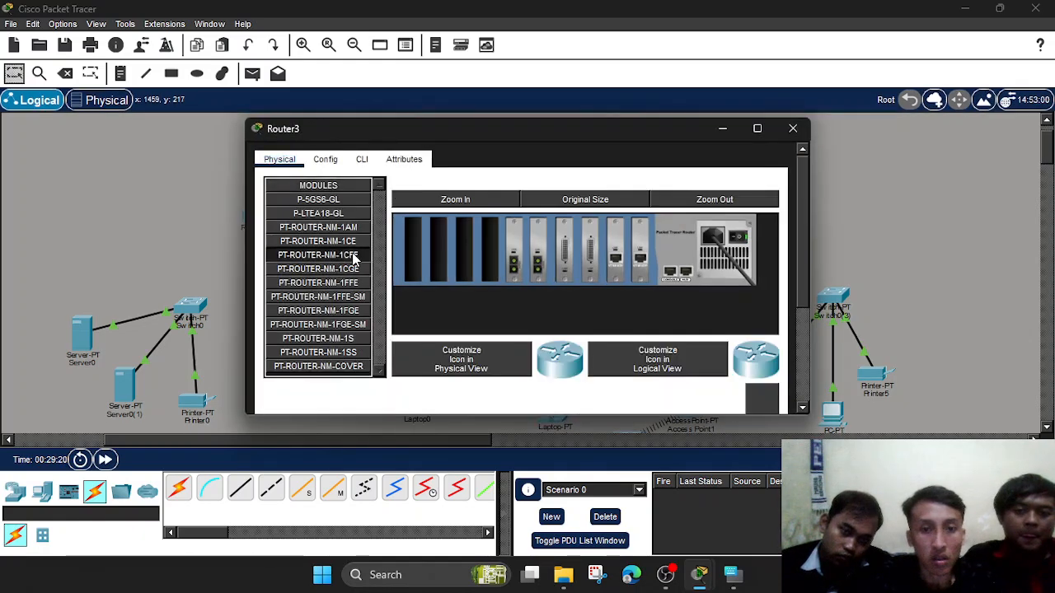
Remove the two fiber modules from Router3's chassis.
{"action": "scroll", "coordinate": [518, 268], "scroll_direction": "down", "scroll_amount": 2}
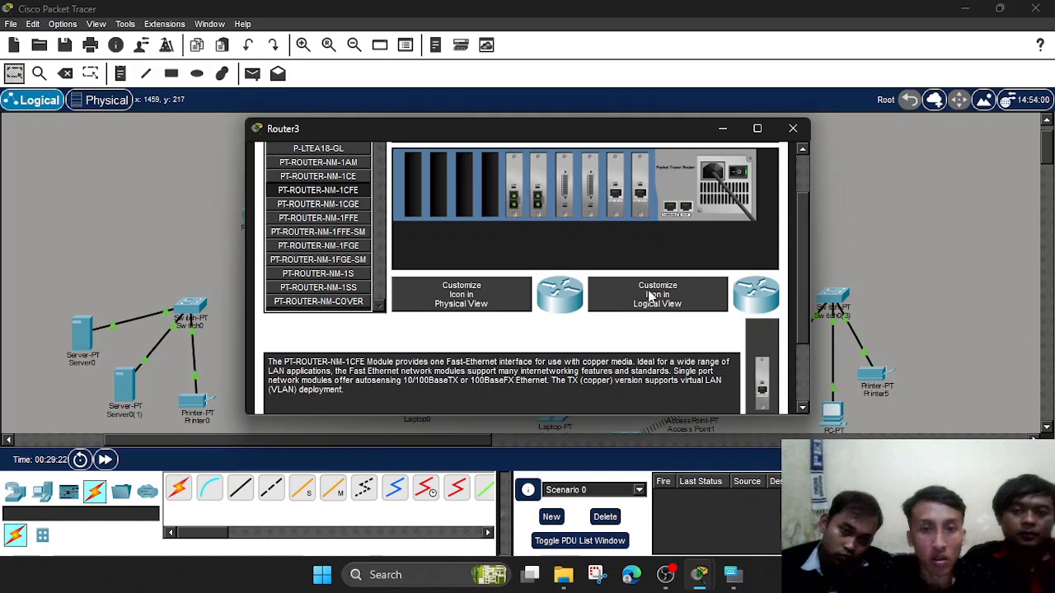
{"action": "scroll", "coordinate": [605, 261], "scroll_direction": "down", "scroll_amount": 1}
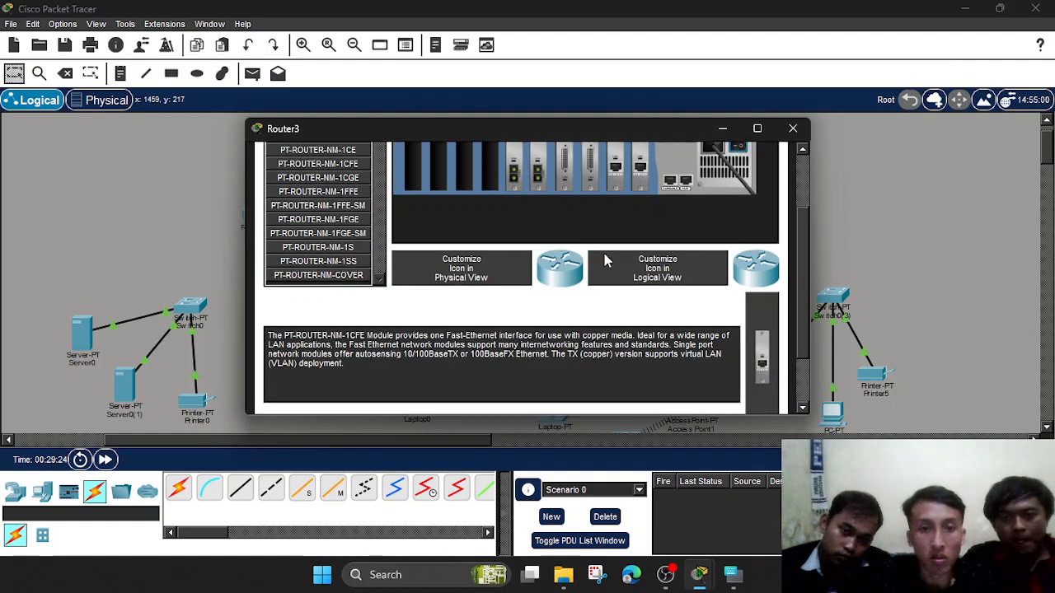
{"action": "left_click_drag", "start_coordinate": [506, 176], "coordinate": [345, 255]}
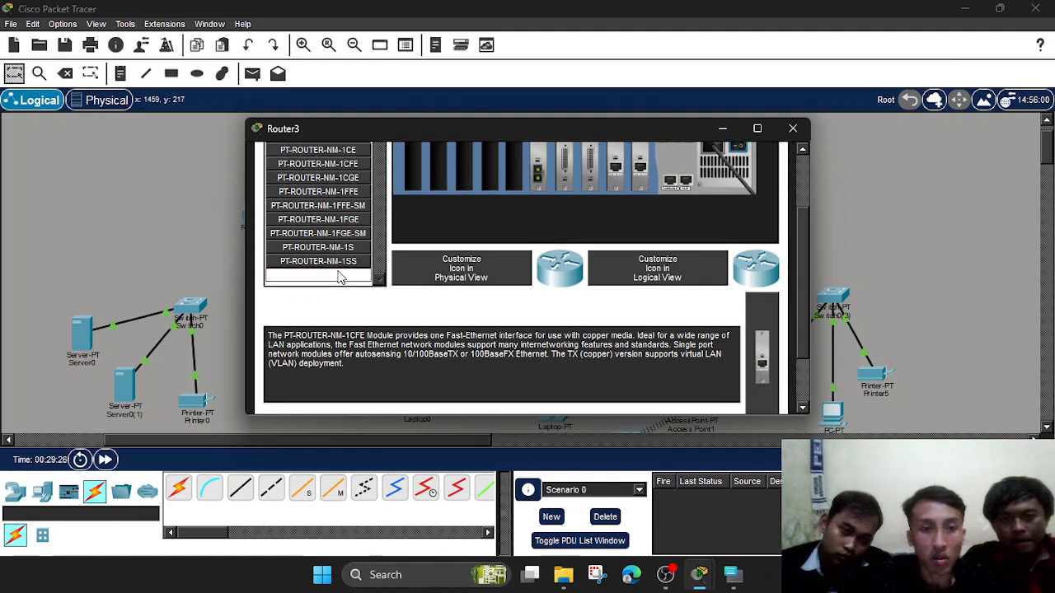
{"action": "left_click_drag", "start_coordinate": [534, 169], "coordinate": [330, 272]}
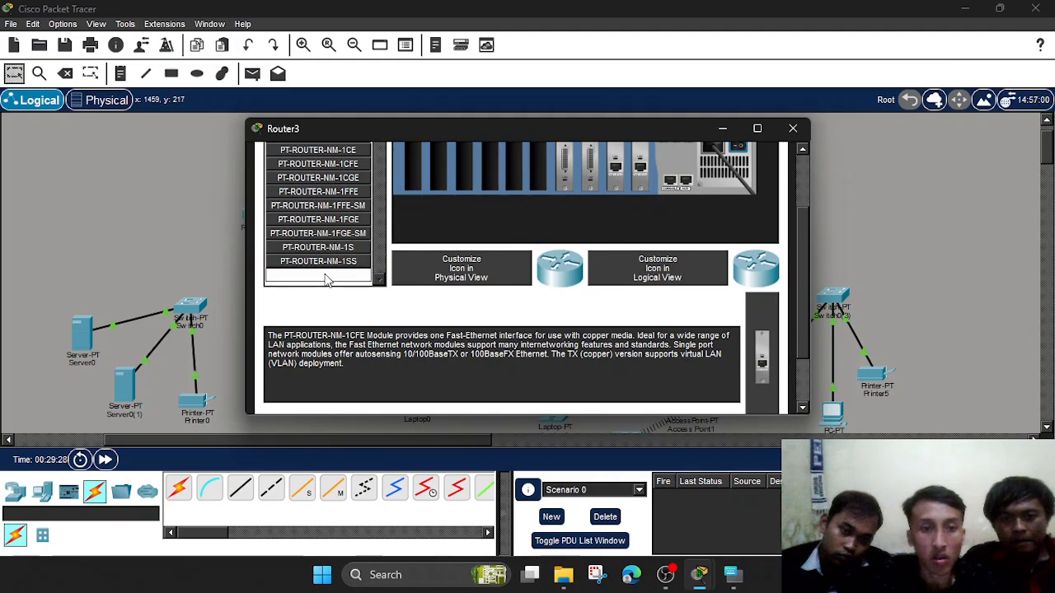
Install three PT-ROUTER-NM-1CFE modules in Router3's empty slots beside the serial modules, and check Router1's installed modules.
{"action": "scroll", "coordinate": [437, 235], "scroll_direction": "up", "scroll_amount": 2}
{"action": "left_click", "coordinate": [360, 232]}
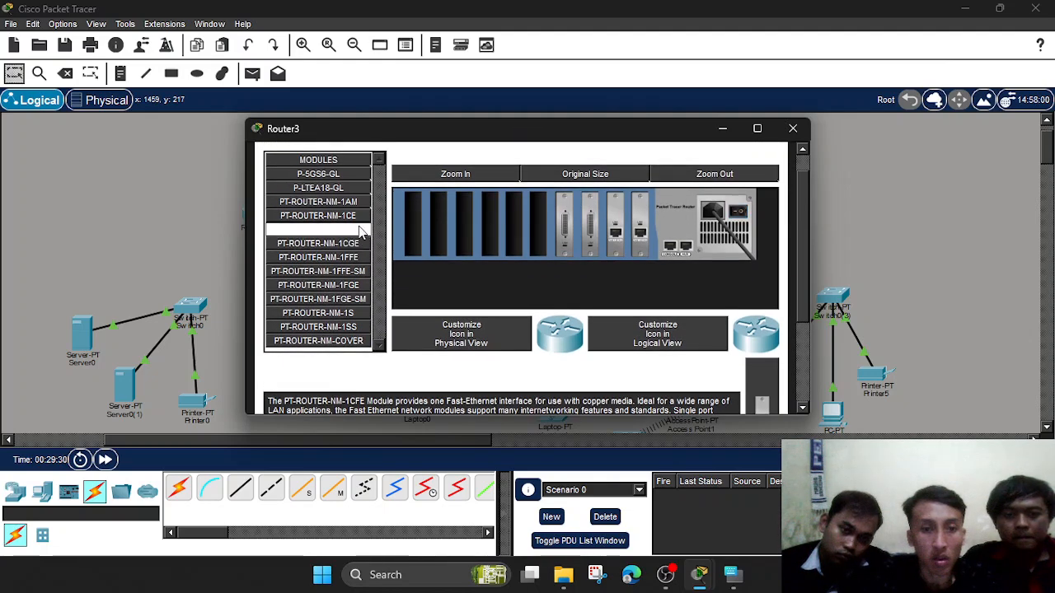
{"action": "left_click_drag", "start_coordinate": [361, 231], "coordinate": [537, 222]}
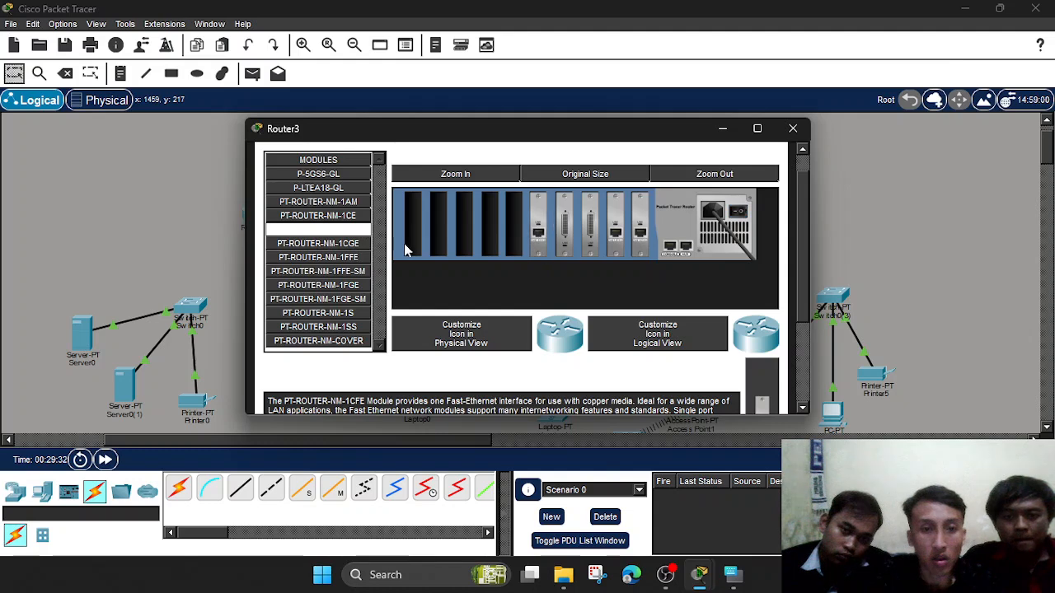
{"action": "left_click_drag", "start_coordinate": [365, 233], "coordinate": [514, 233]}
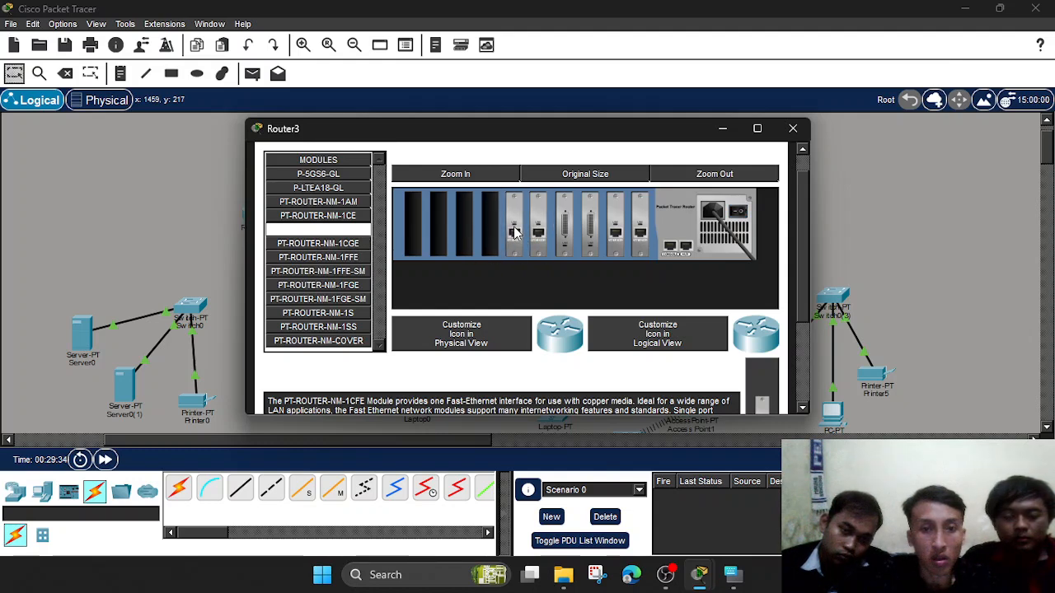
{"action": "left_click_drag", "start_coordinate": [368, 234], "coordinate": [488, 231]}
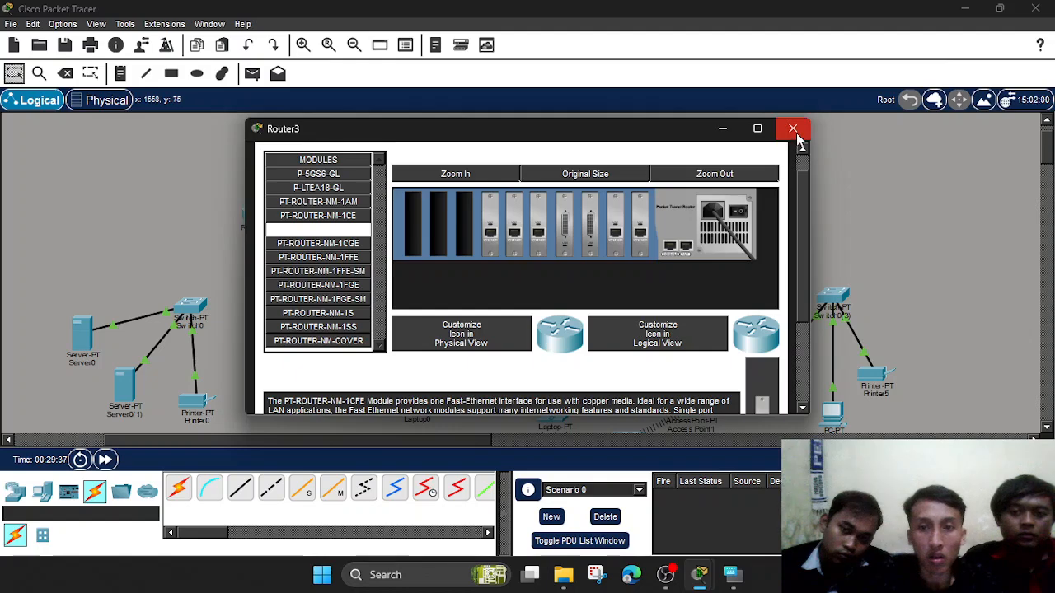
{"action": "left_click", "coordinate": [793, 131]}
{"action": "left_click", "coordinate": [256, 214]}
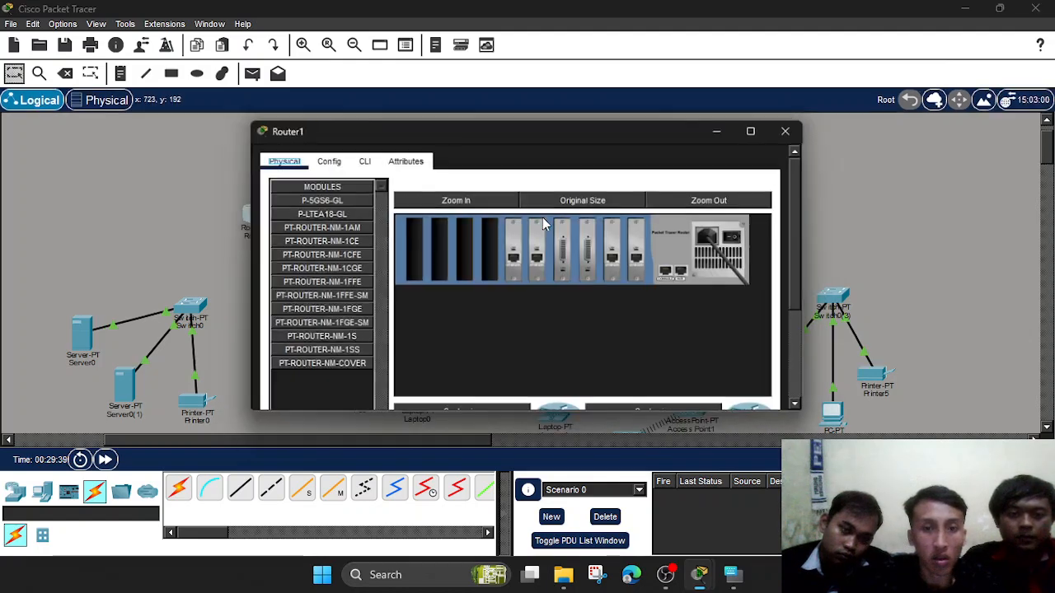
{"action": "left_click", "coordinate": [793, 130]}
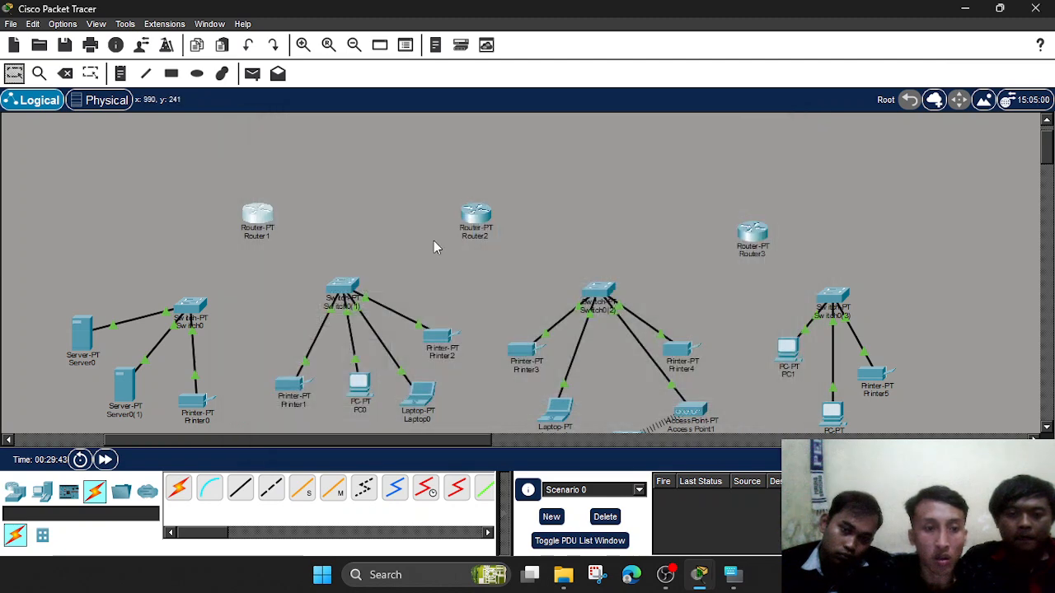
Connect Switch0 to Router1's FastEthernet0/0 port with a copper cross-over cable.
{"action": "scroll", "coordinate": [434, 241], "scroll_direction": "down", "scroll_amount": 2}
{"action": "left_click", "coordinate": [271, 489]}
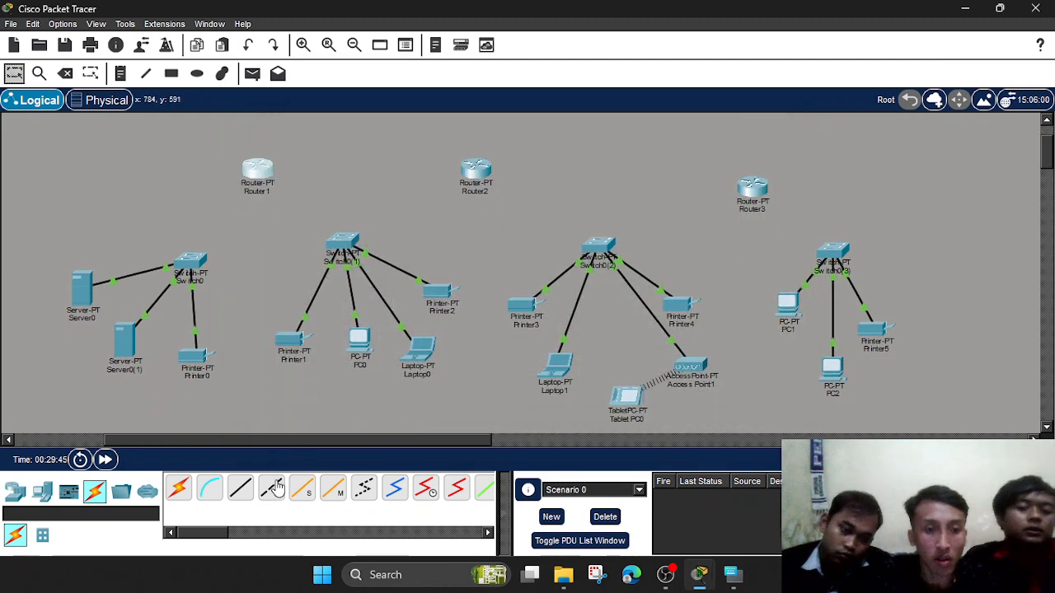
{"action": "left_click", "coordinate": [195, 265]}
{"action": "left_click", "coordinate": [233, 290]}
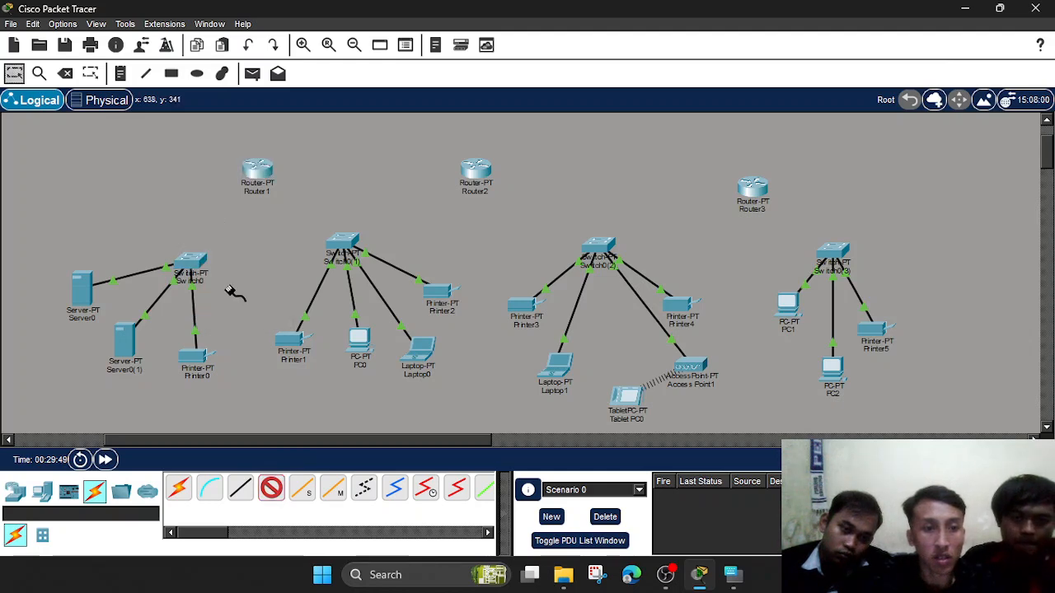
{"action": "left_click", "coordinate": [259, 175]}
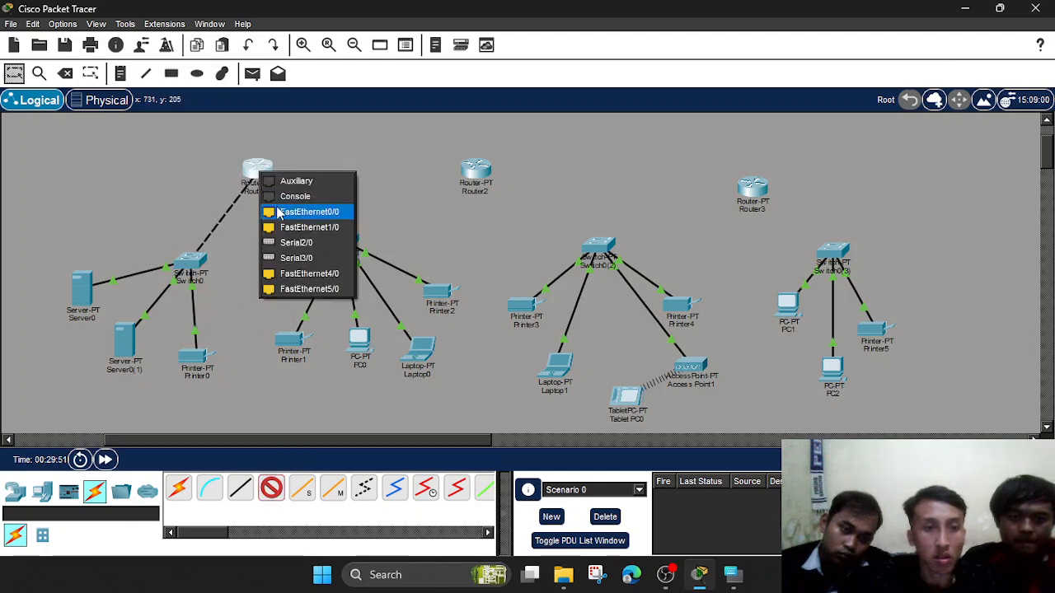
{"action": "left_click", "coordinate": [288, 213]}
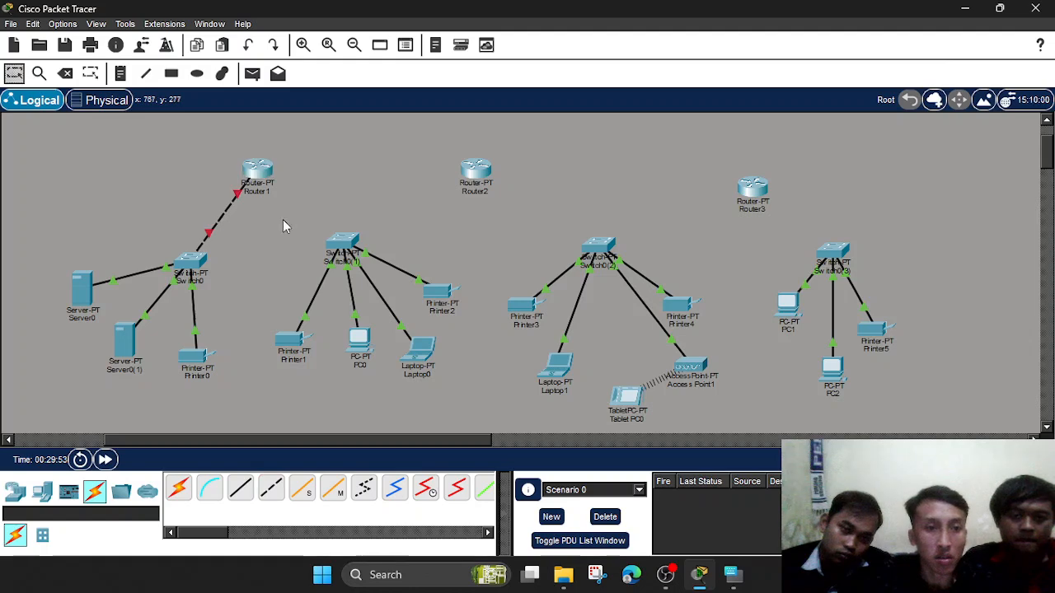
{"action": "left_click", "coordinate": [275, 491]}
{"action": "left_click", "coordinate": [342, 250]}
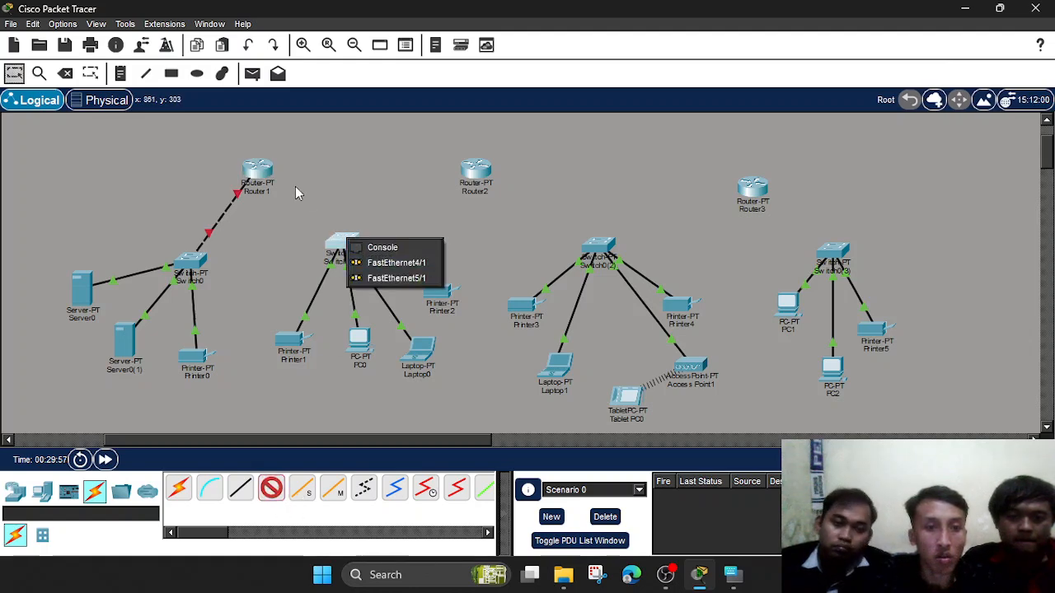
{"action": "left_click", "coordinate": [17, 76]}
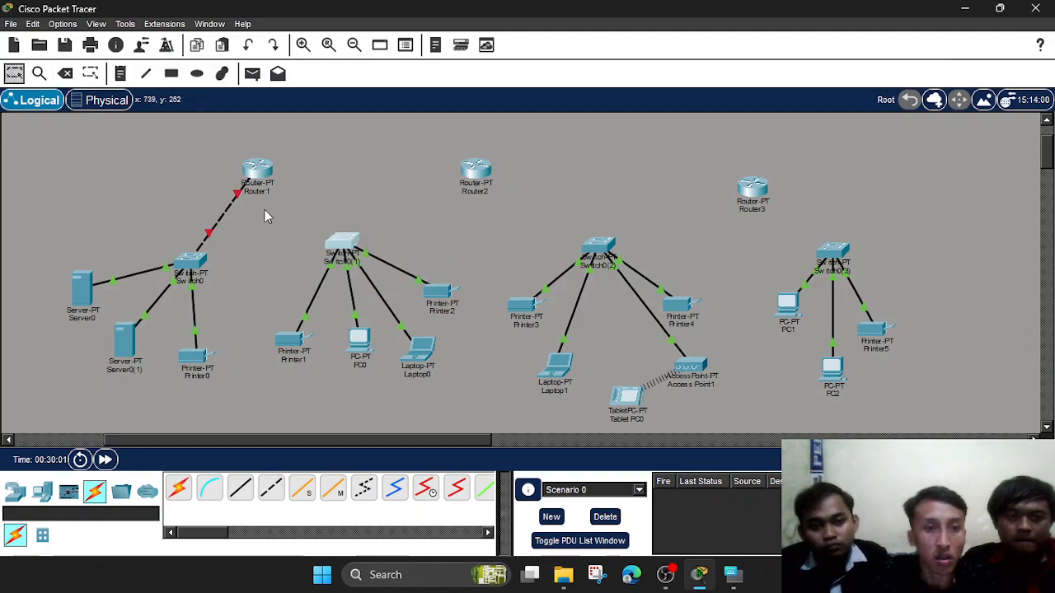
Power off Switch0(1) and remove the fiber module next to its empty slots.
{"action": "left_click", "coordinate": [346, 245]}
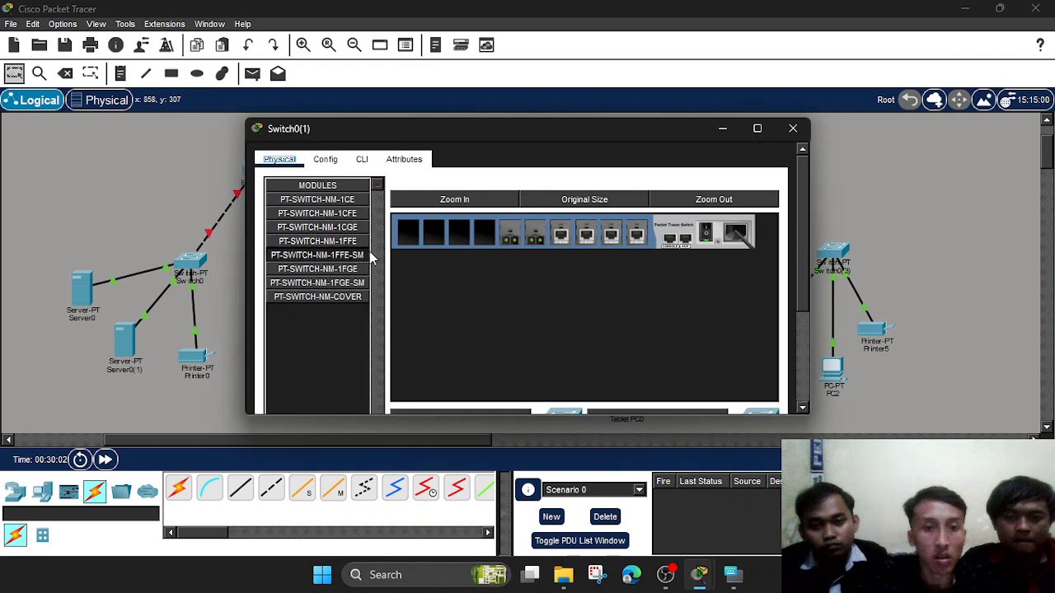
{"action": "left_click_drag", "start_coordinate": [504, 239], "coordinate": [346, 346]}
{"action": "left_click", "coordinate": [626, 227]}
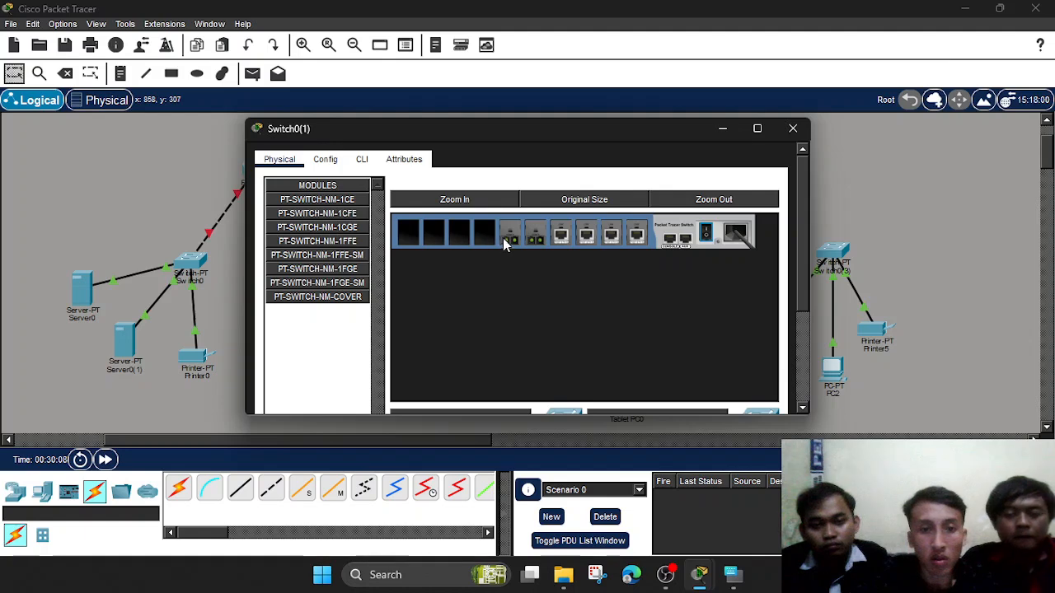
{"action": "left_click_drag", "start_coordinate": [504, 239], "coordinate": [341, 346]}
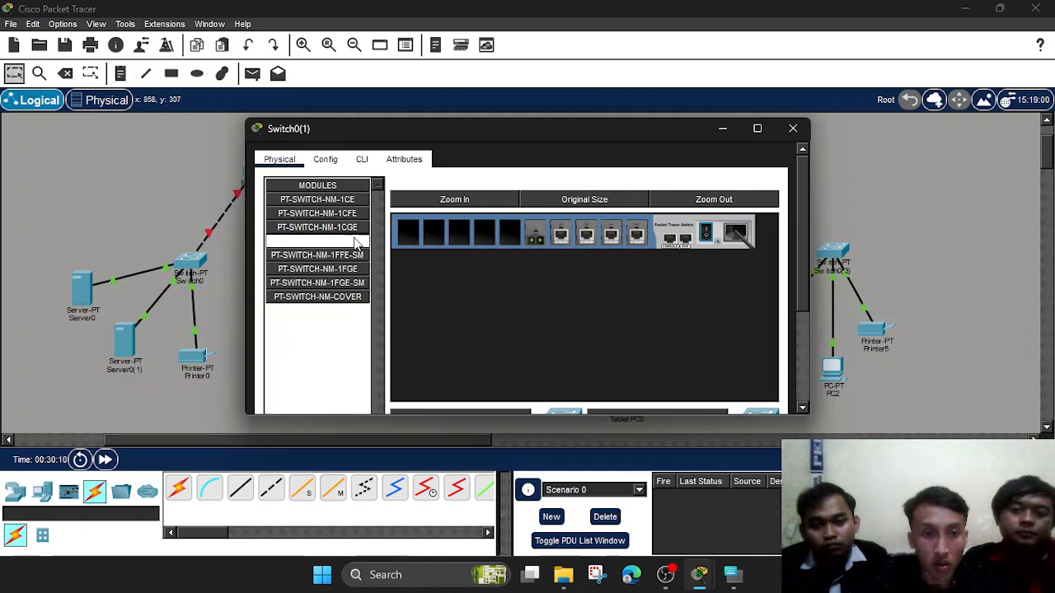
Install two PT-SWITCH-NM-1CFE modules in Switch0(1)'s free slots beside the remaining fiber module, and switch its power on.
{"action": "scroll", "coordinate": [396, 281], "scroll_direction": "down", "scroll_amount": 1}
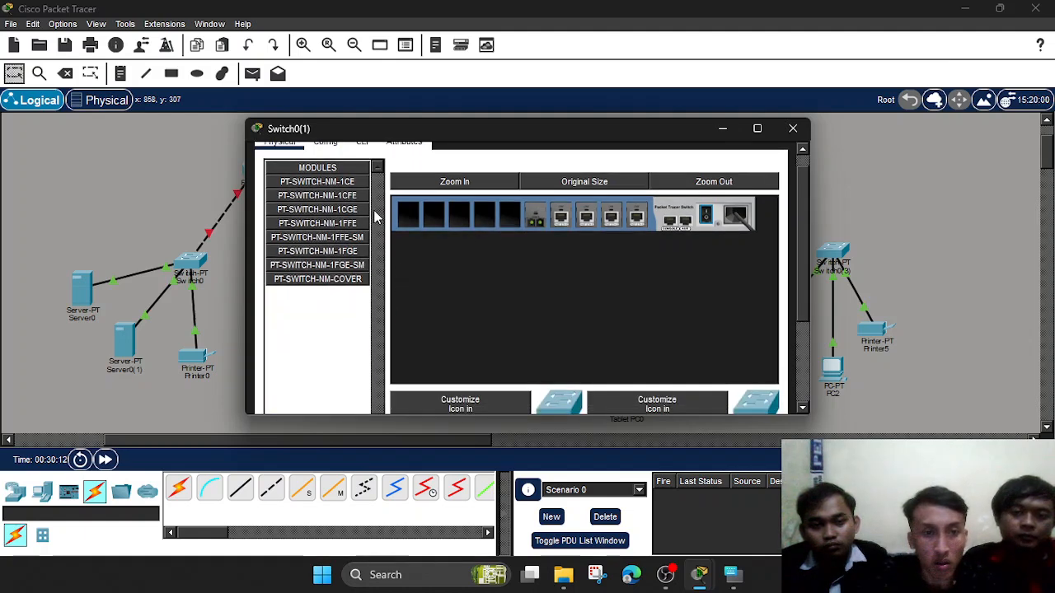
{"action": "scroll", "coordinate": [484, 317], "scroll_direction": "down", "scroll_amount": 3}
{"action": "scroll", "coordinate": [484, 317], "scroll_direction": "up", "scroll_amount": 4}
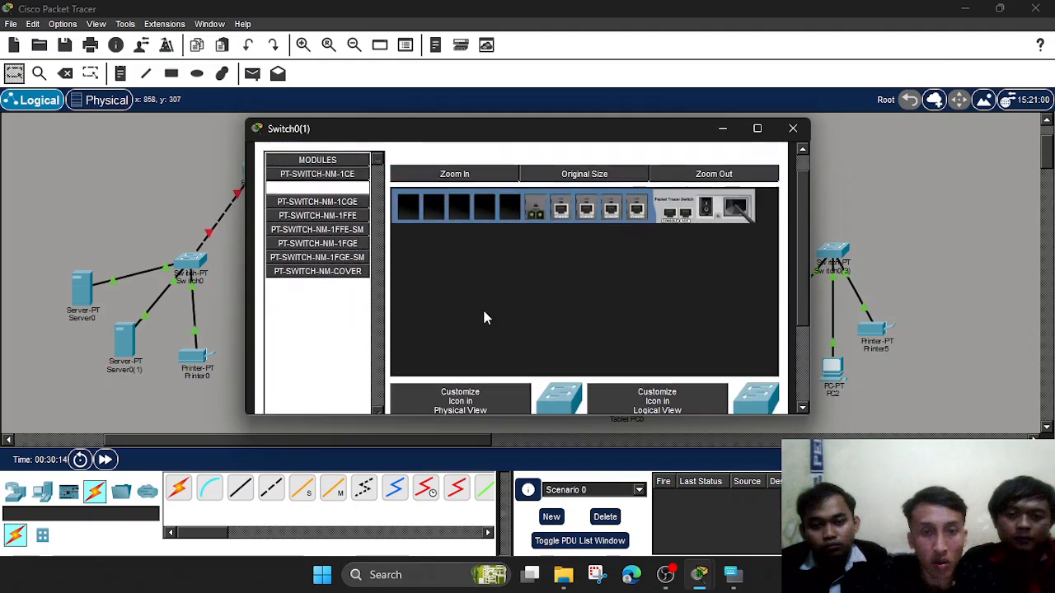
{"action": "left_click_drag", "start_coordinate": [361, 217], "coordinate": [492, 236]}
{"action": "left_click", "coordinate": [706, 234]}
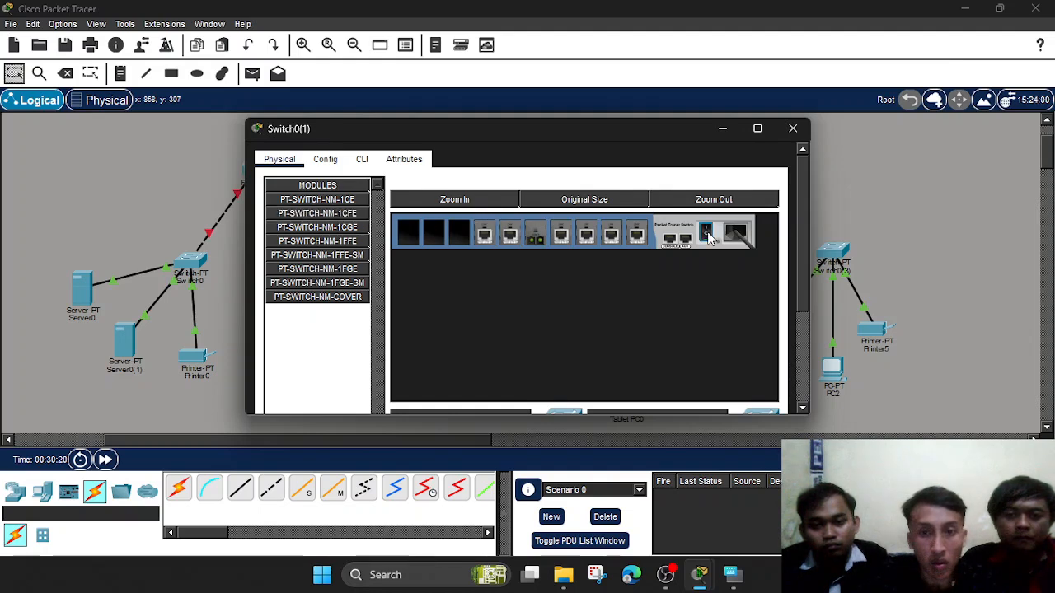
{"action": "left_click", "coordinate": [793, 129]}
Check the module slots and power switch of Switch0(1).
{"action": "scroll", "coordinate": [454, 266], "scroll_direction": "down", "scroll_amount": 1}
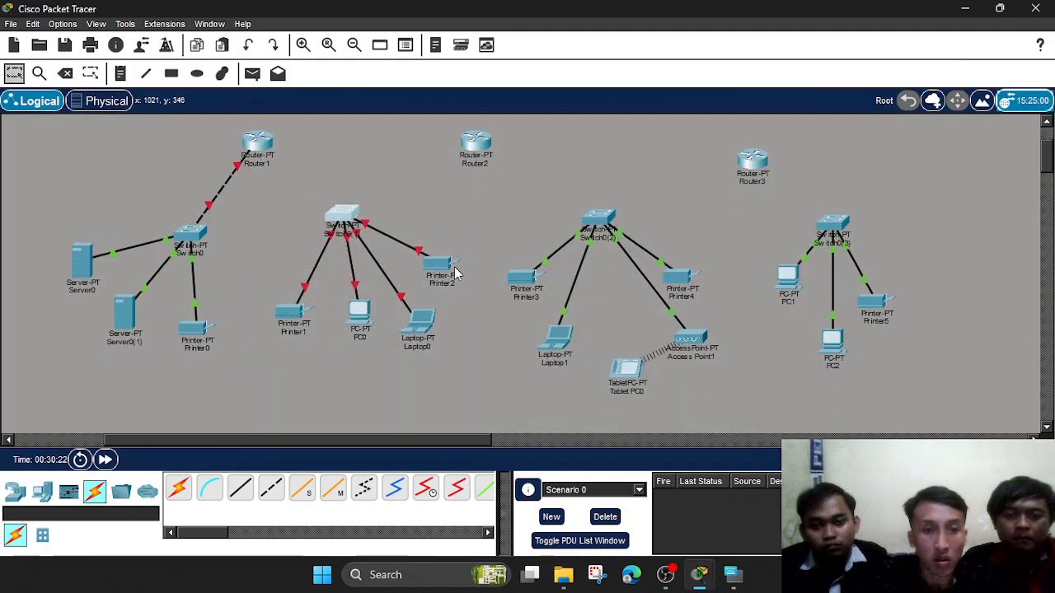
{"action": "left_click", "coordinate": [360, 225]}
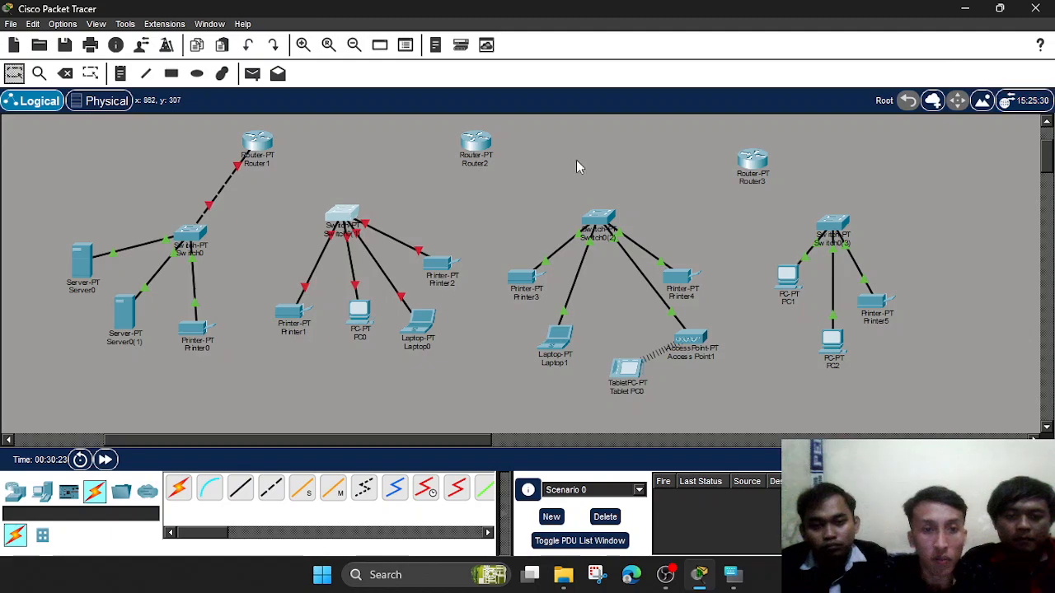
{"action": "left_click", "coordinate": [793, 129]}
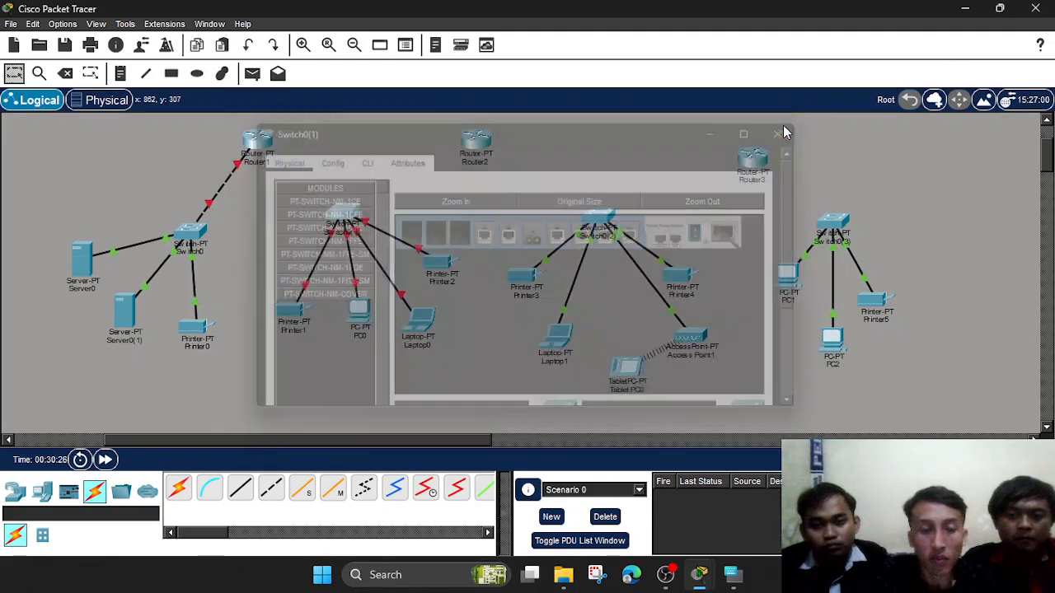
Connect Switch0(1)'s FastEthernet5/1 port to Router1's FastEthernet1/0 port with a copper cross-over cable.
{"action": "left_click", "coordinate": [272, 490]}
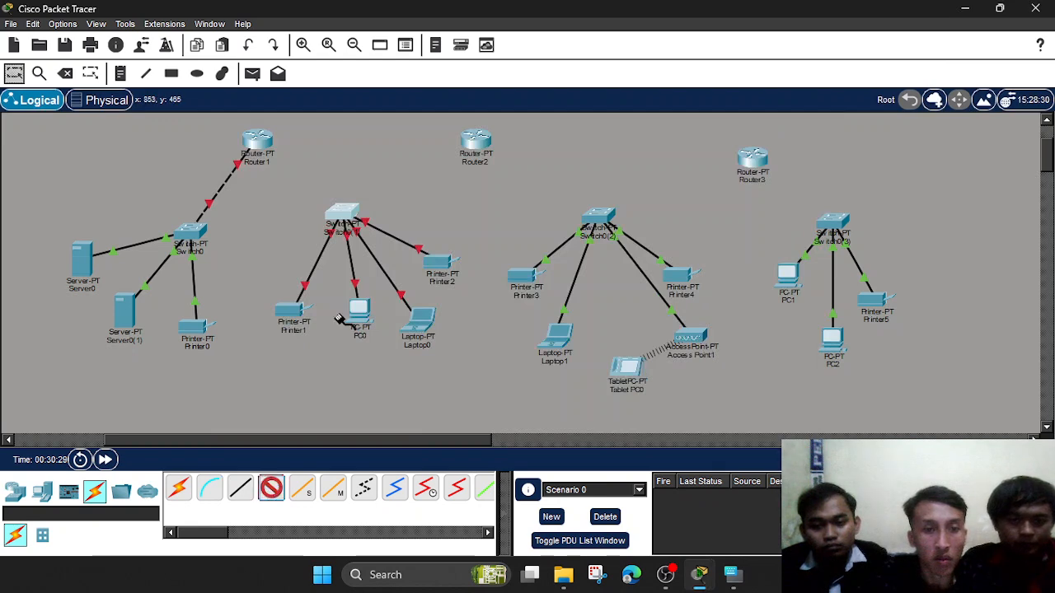
{"action": "left_click", "coordinate": [347, 212]}
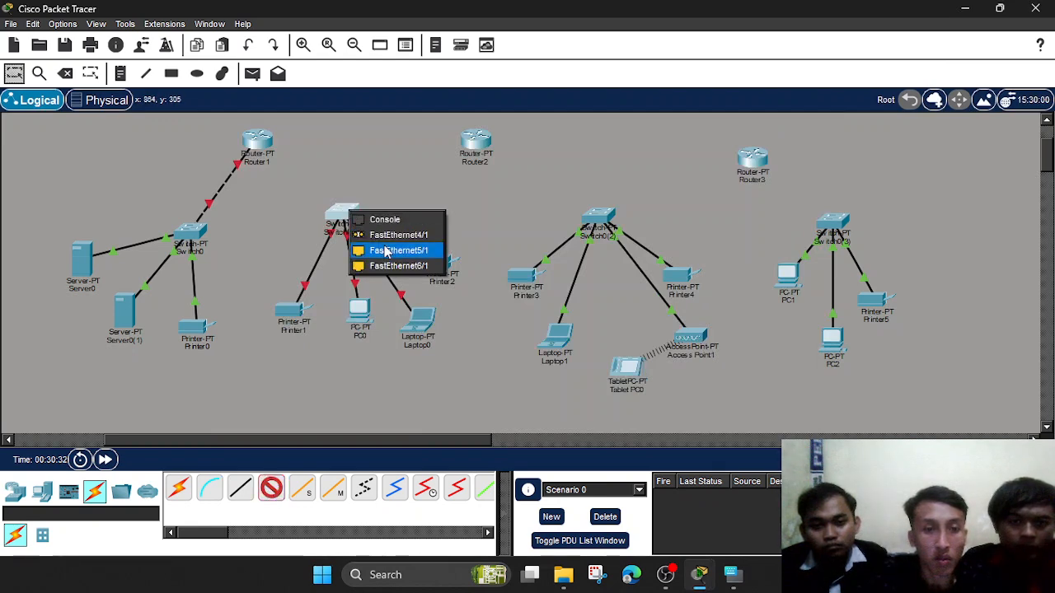
{"action": "left_click", "coordinate": [386, 249]}
{"action": "left_click", "coordinate": [262, 142]}
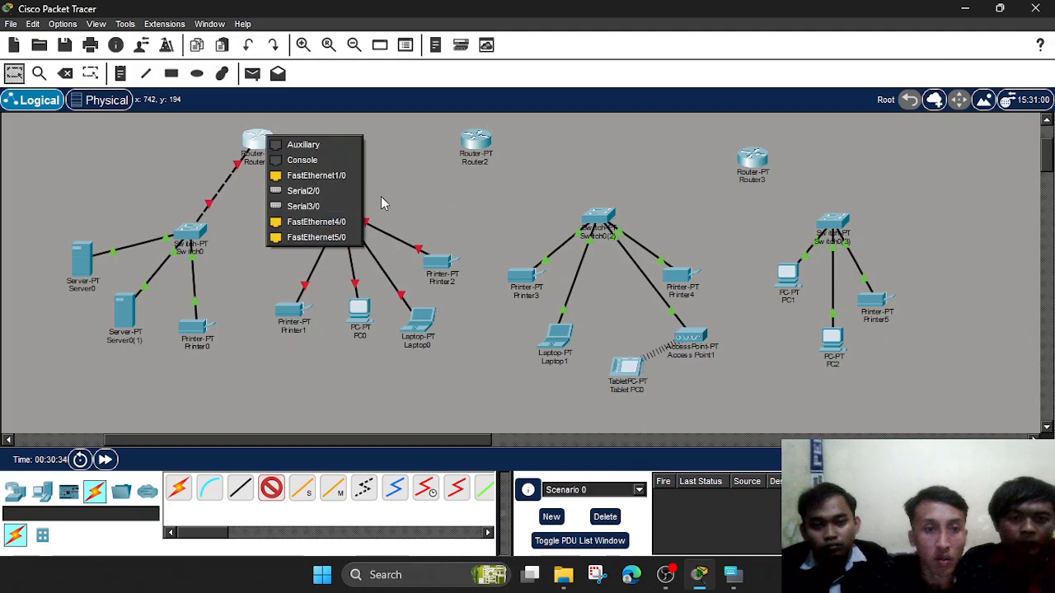
{"action": "left_click", "coordinate": [352, 178]}
Review Printer1's FastEthernet0 interface and IP configuration.
{"action": "left_click", "coordinate": [297, 311]}
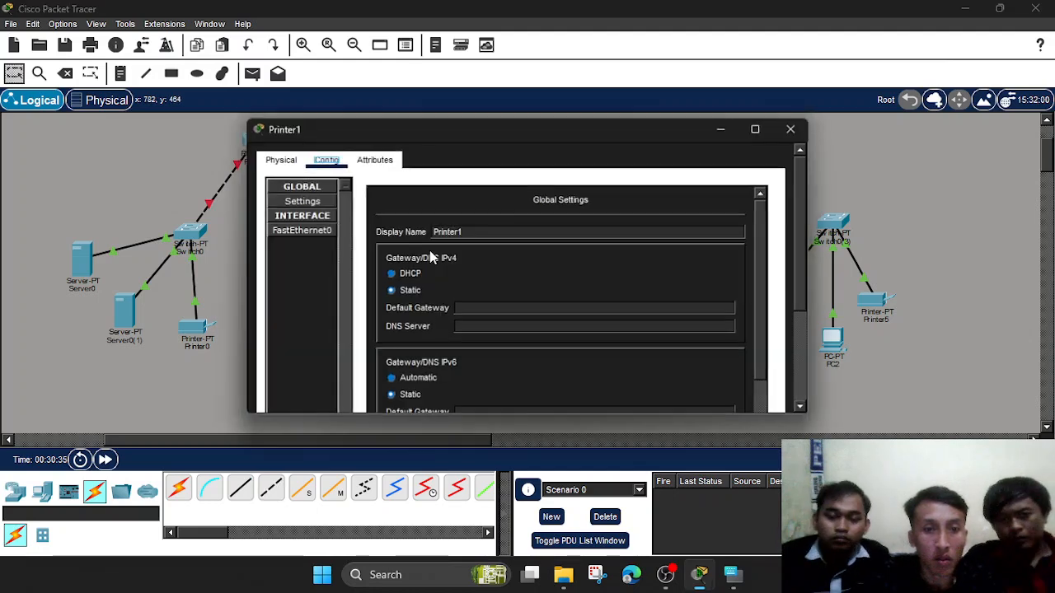
{"action": "left_click", "coordinate": [329, 237]}
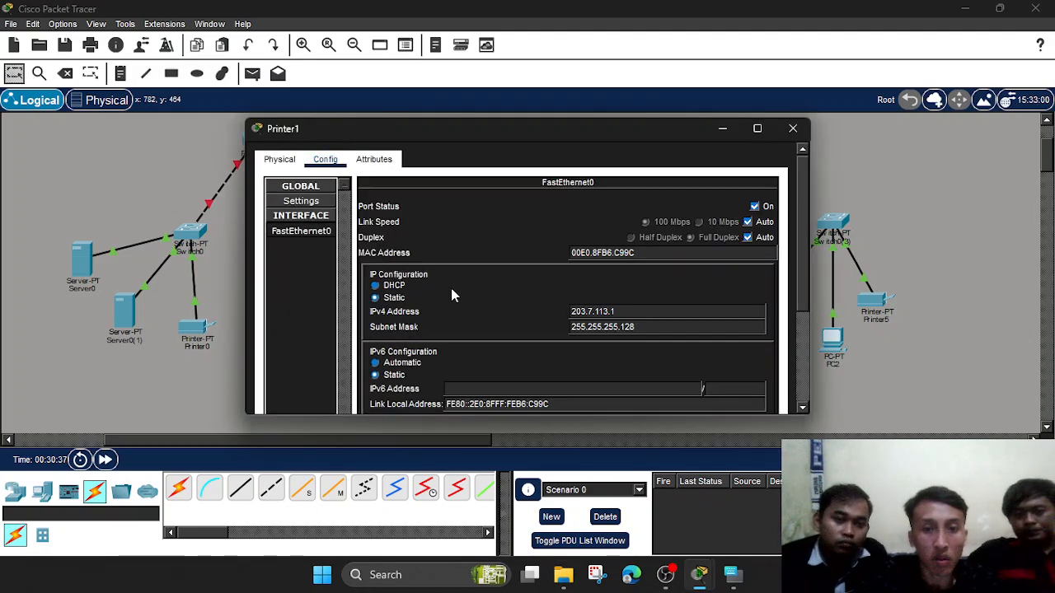
{"action": "scroll", "coordinate": [502, 313], "scroll_direction": "down", "scroll_amount": 3}
{"action": "left_click", "coordinate": [796, 130]}
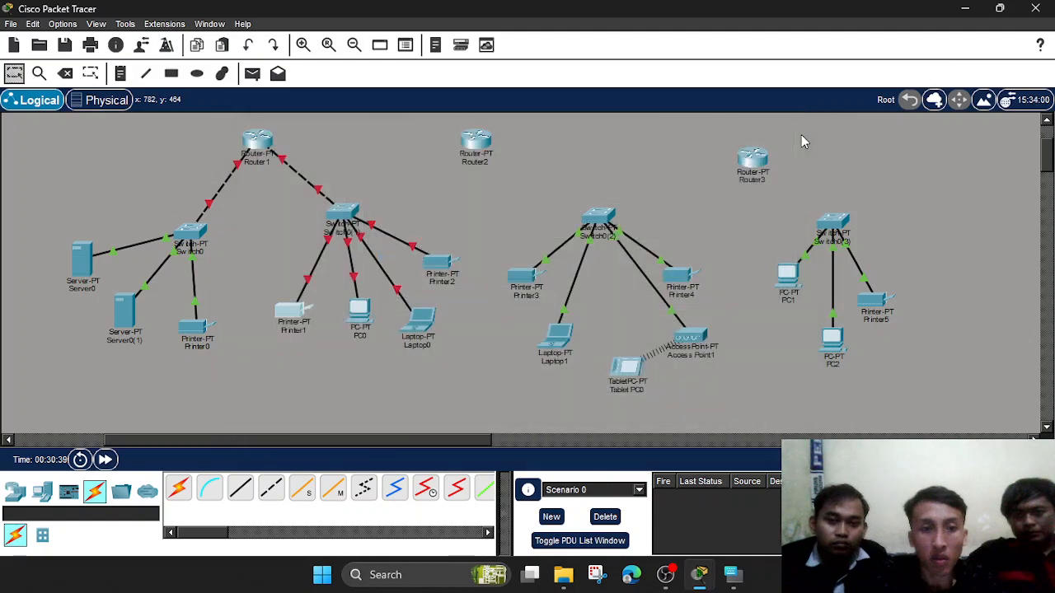
Recheck Switch0(1)'s physical setup and inspect the link status between Router1 and its two switches.
{"action": "left_click", "coordinate": [345, 207]}
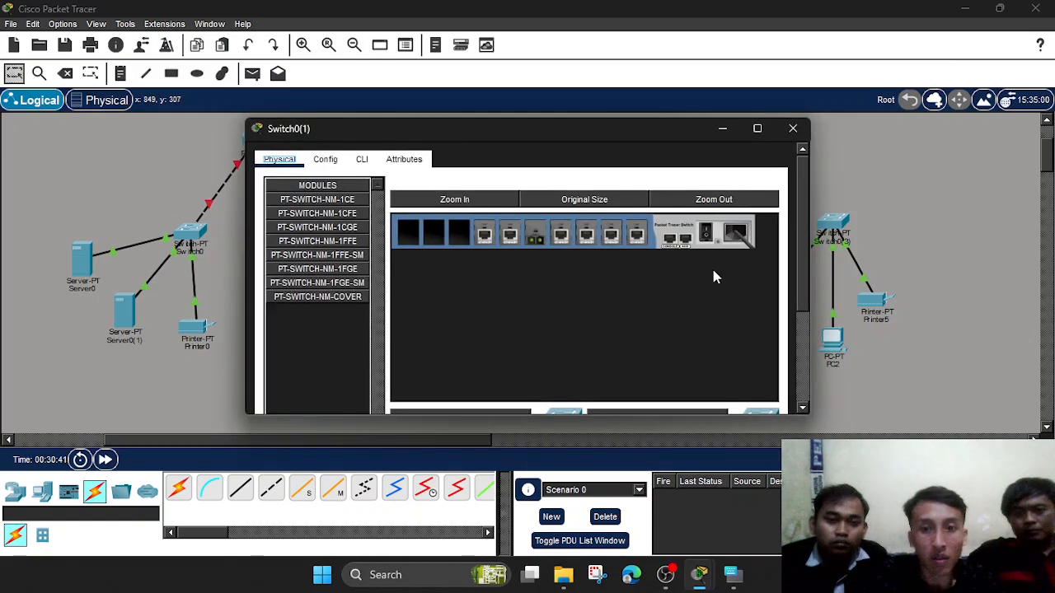
{"action": "left_click", "coordinate": [793, 128]}
{"action": "scroll", "coordinate": [400, 258], "scroll_direction": "up", "scroll_amount": 1}
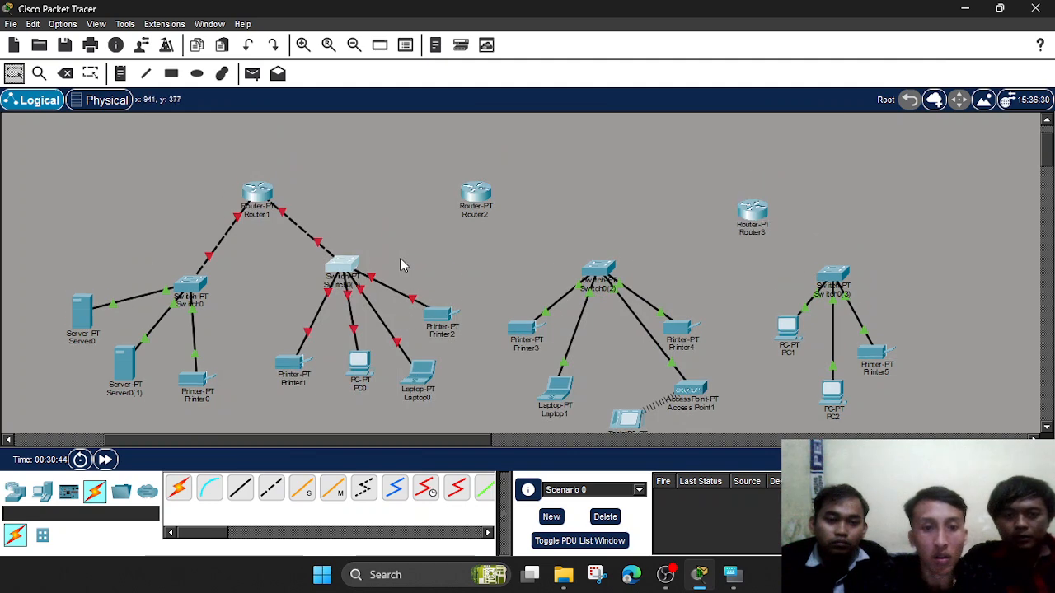
{"action": "scroll", "coordinate": [388, 291], "scroll_direction": "down", "scroll_amount": 1}
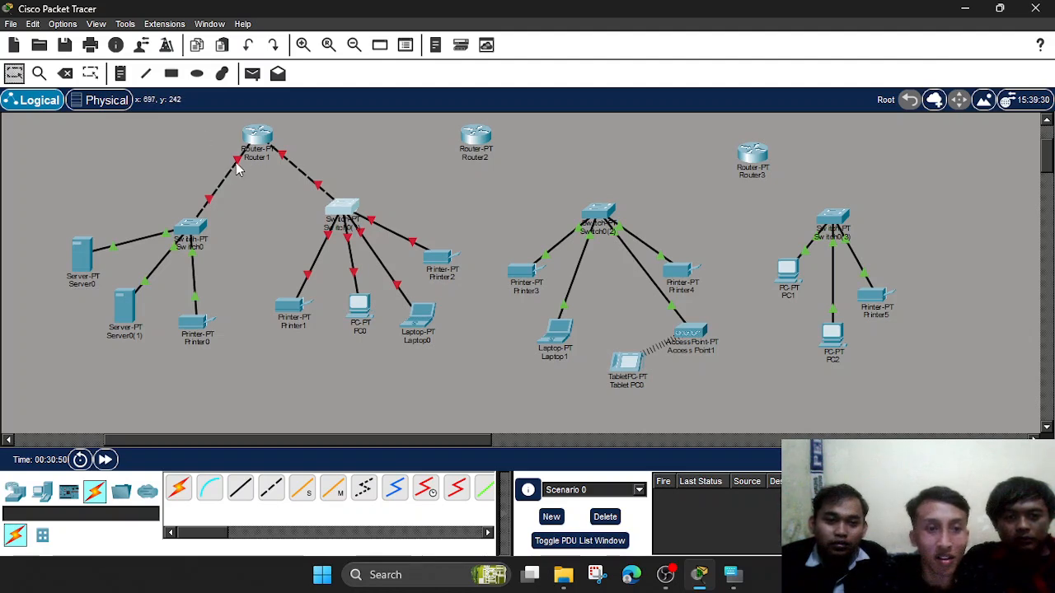
{"action": "left_click", "coordinate": [91, 72]}
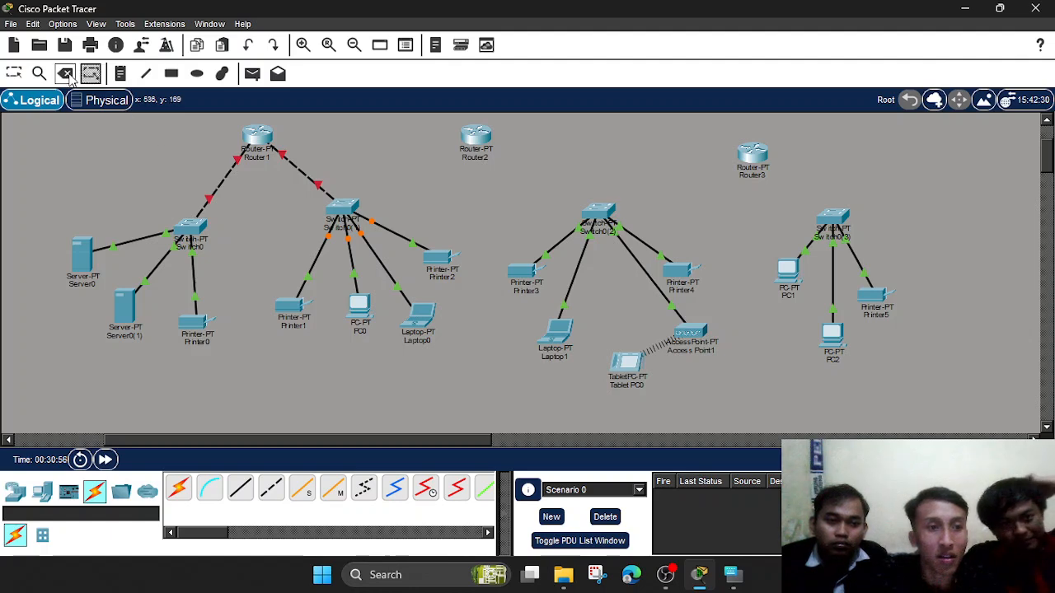
Remove the cross-over cables that link Router1 to Switch0(1) and Switch0.
{"action": "left_click", "coordinate": [14, 75]}
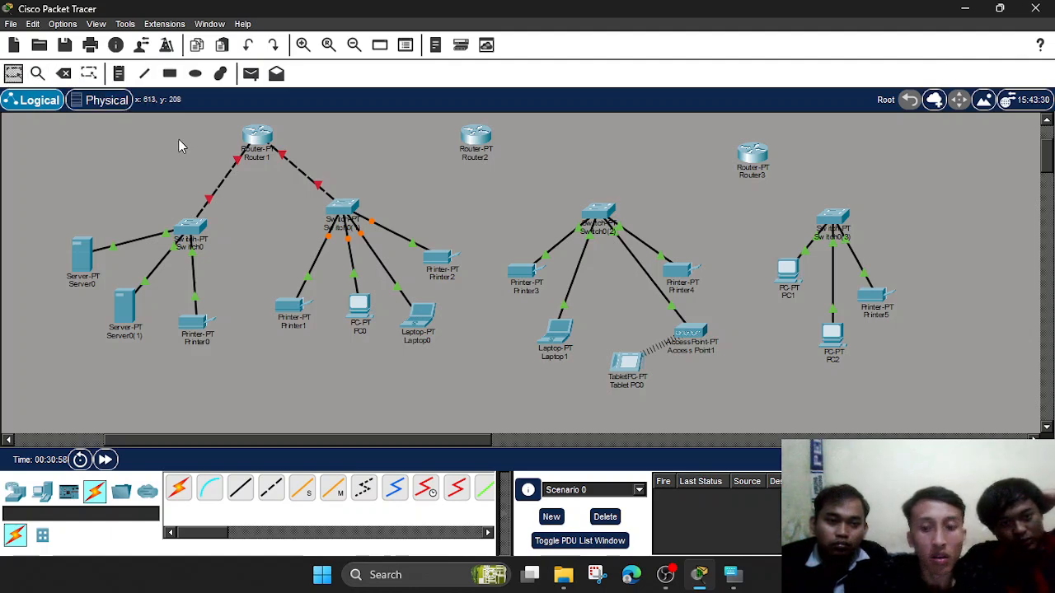
{"action": "left_click", "coordinate": [248, 44]}
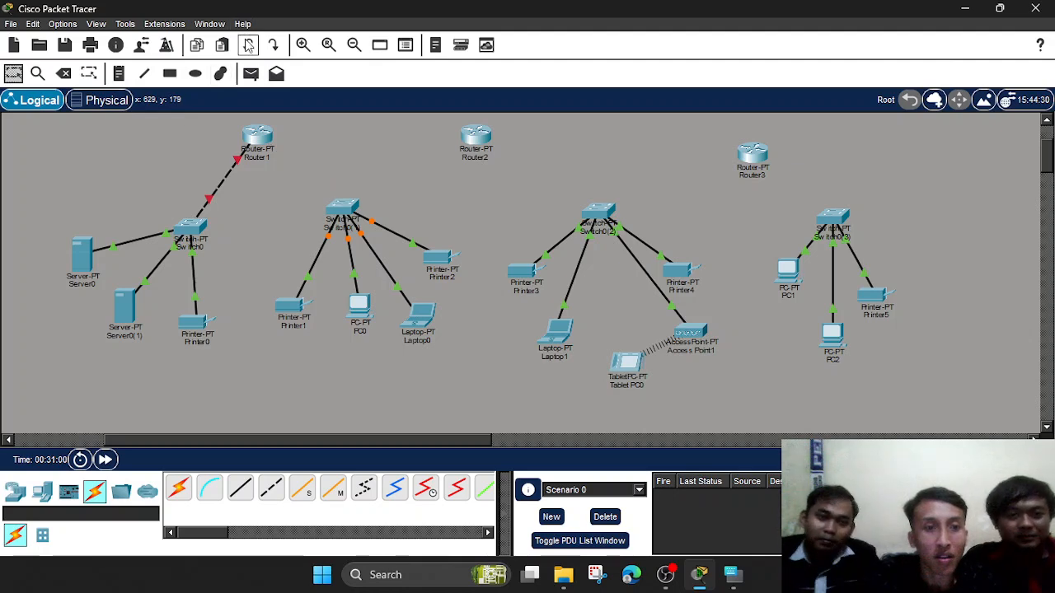
{"action": "left_click", "coordinate": [236, 160]}
Connect Switch0 to Router1's FastEthernet0/0 port with a copper straight-through cable.
{"action": "left_click", "coordinate": [247, 494]}
{"action": "left_click", "coordinate": [193, 221]}
{"action": "left_click", "coordinate": [230, 247]}
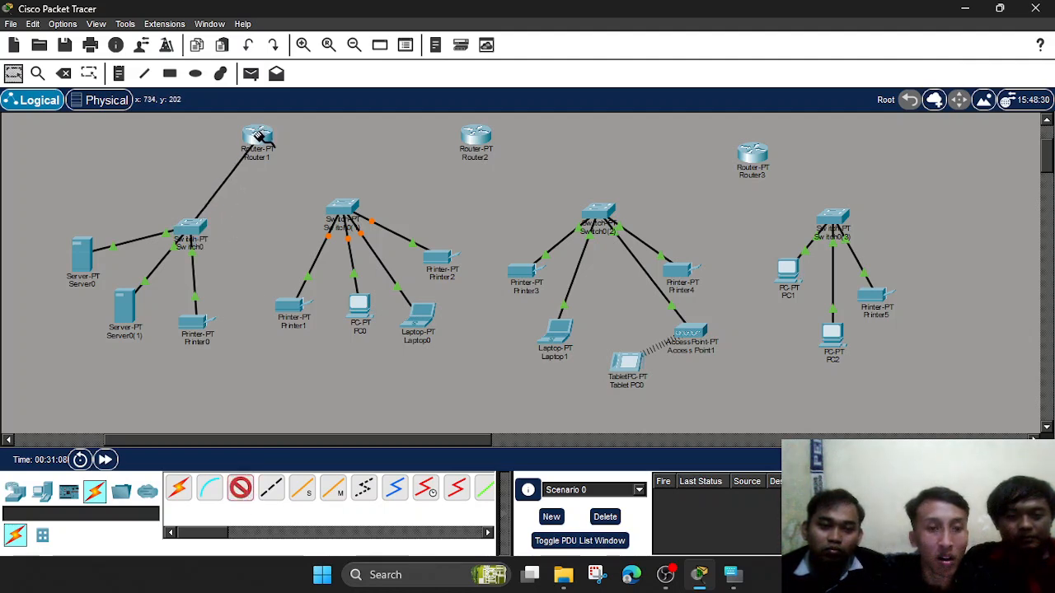
{"action": "left_click", "coordinate": [257, 134]}
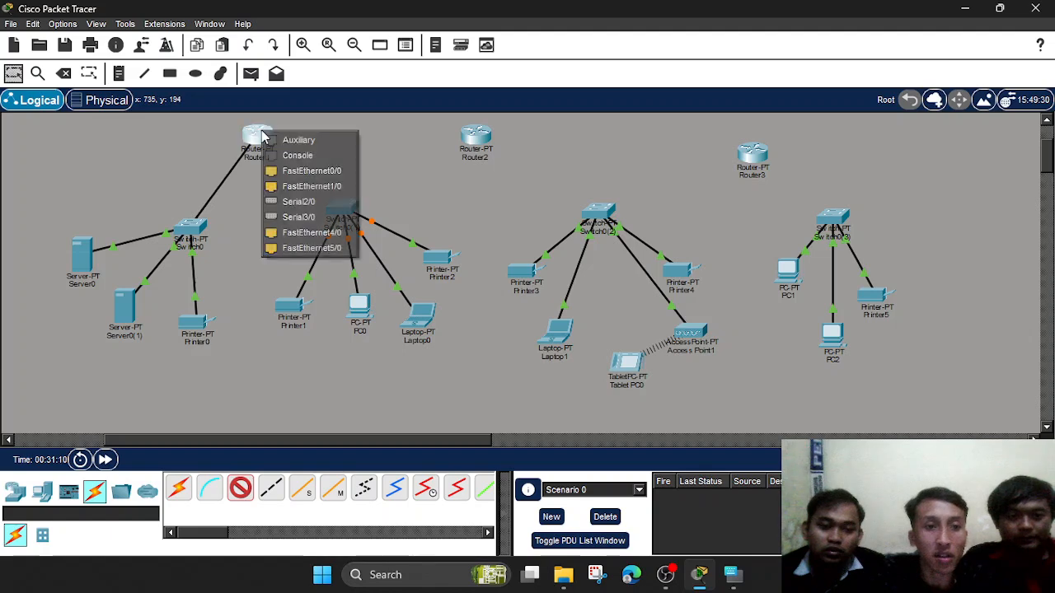
{"action": "left_click", "coordinate": [290, 171]}
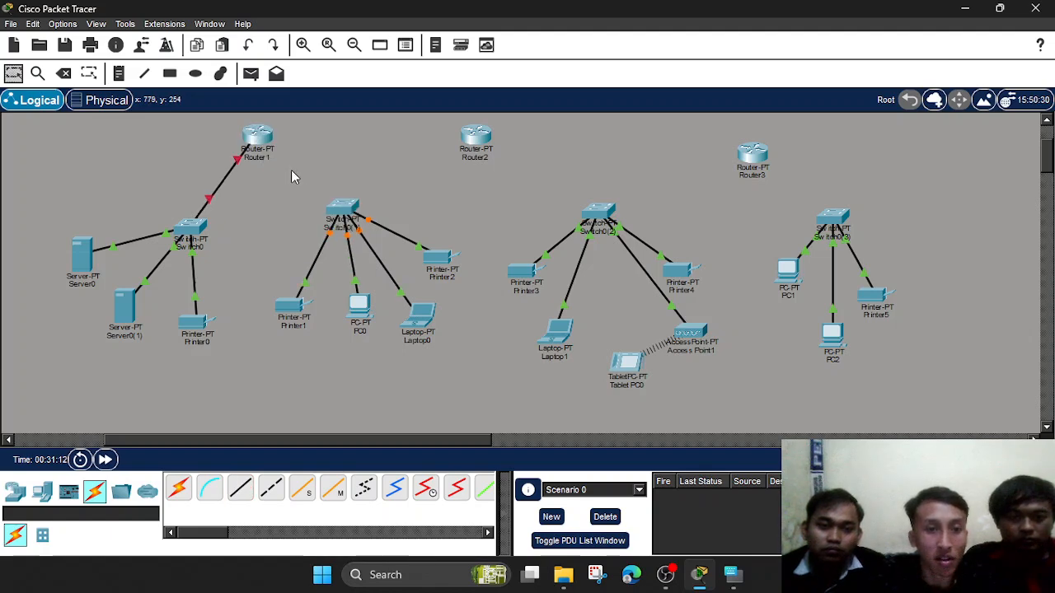
Connect Switch0(1)'s FastEthernet5/1 port to Router1's FastEthernet1/0 port with a copper straight-through cable.
{"action": "scroll", "coordinate": [295, 179], "scroll_direction": "up", "scroll_amount": 1}
{"action": "left_click", "coordinate": [240, 488]}
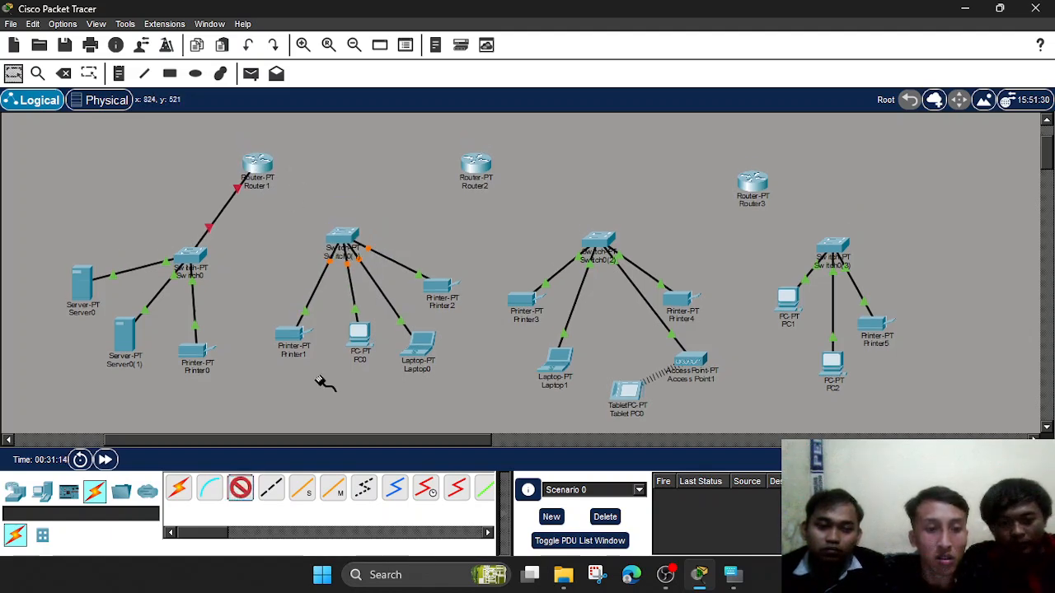
{"action": "left_click", "coordinate": [341, 234]}
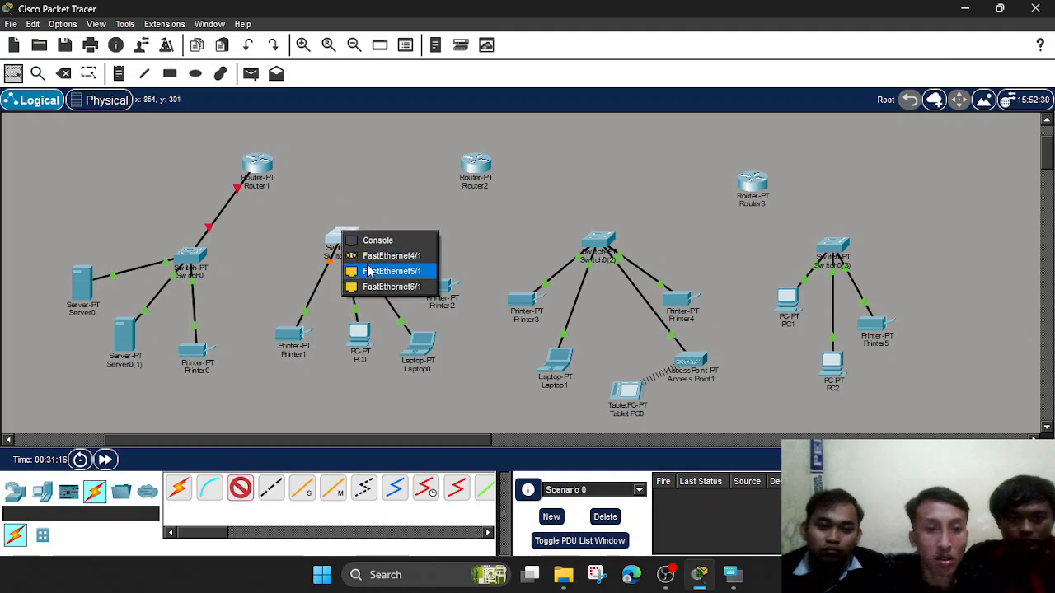
{"action": "left_click", "coordinate": [369, 268]}
{"action": "left_click", "coordinate": [269, 170]}
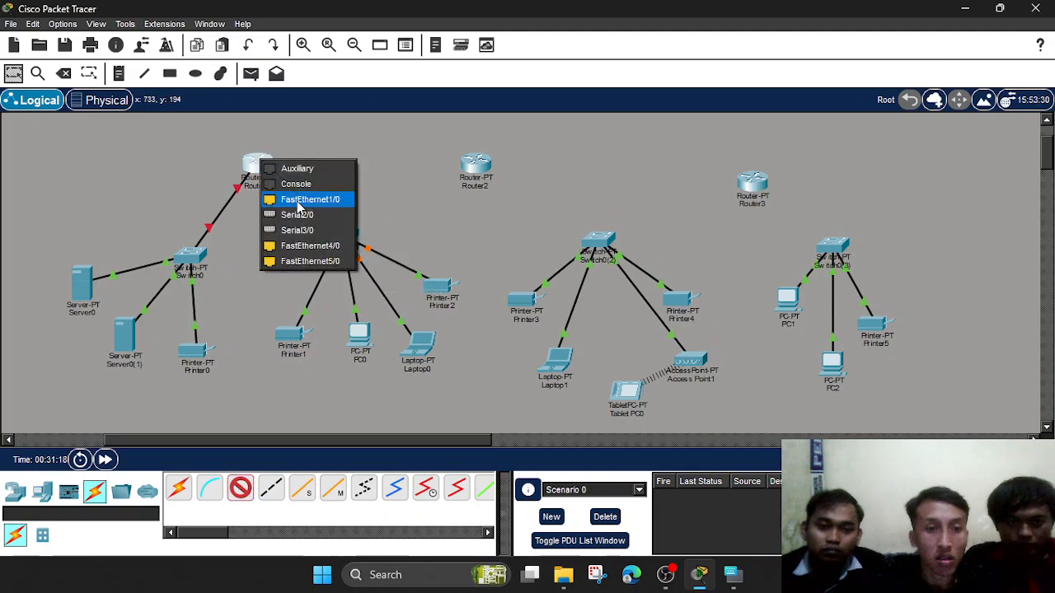
{"action": "left_click", "coordinate": [299, 208]}
{"action": "left_click", "coordinate": [240, 488]}
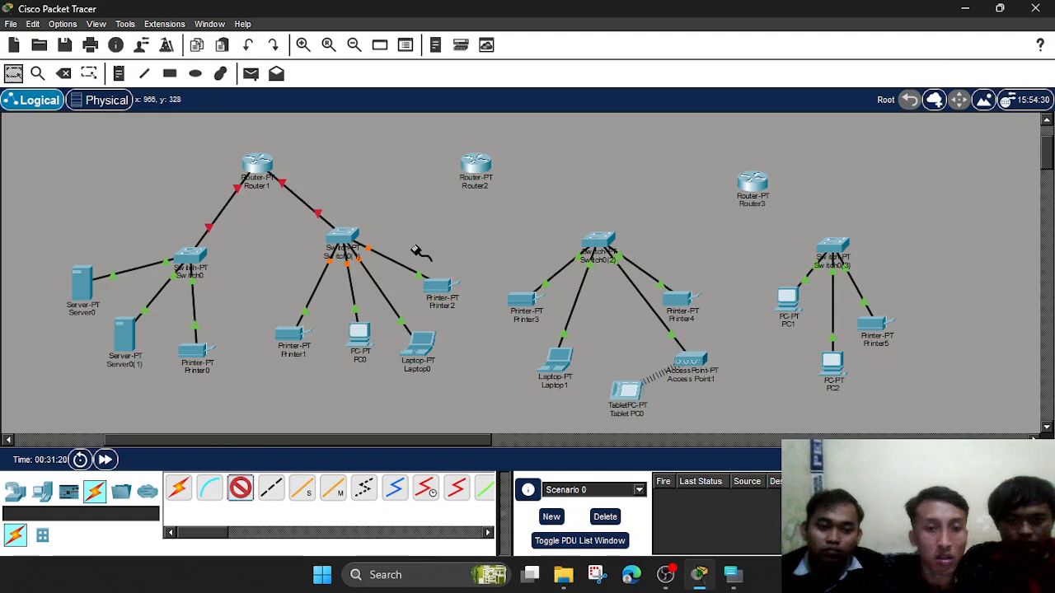
{"action": "left_click", "coordinate": [602, 241]}
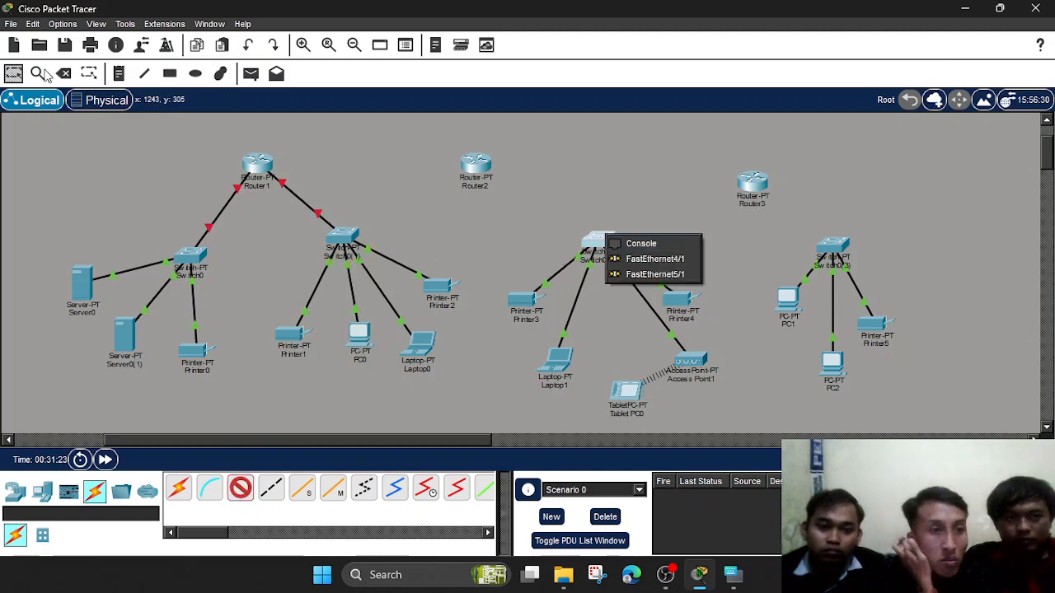
{"action": "left_click", "coordinate": [13, 73]}
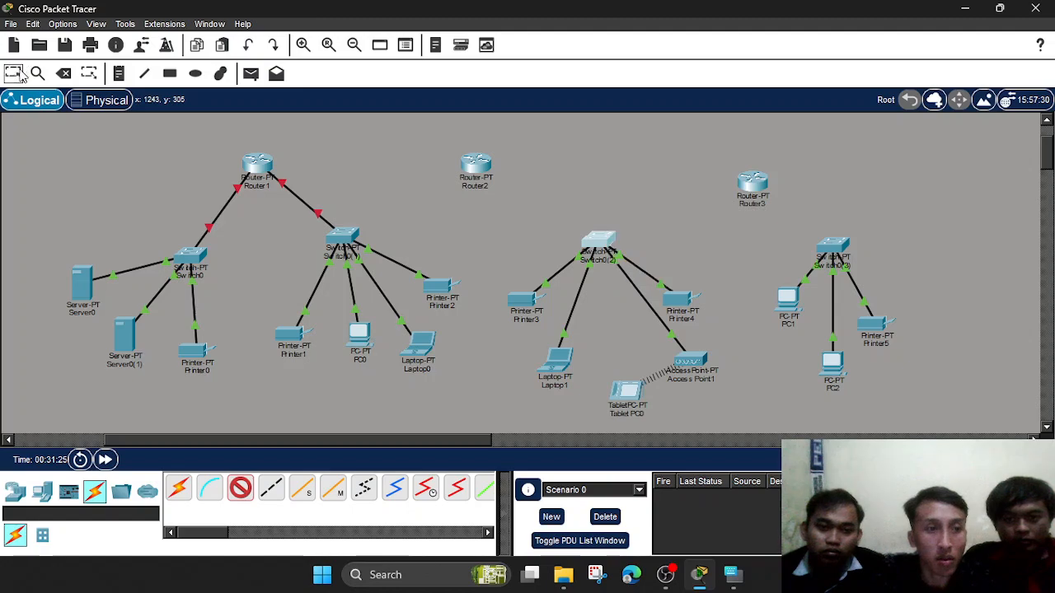
With Switch0(2) powered off, replace its leftmost fiber module with a PT-SWITCH-NM-1CFE module and add another in the adjacent empty slot.
{"action": "left_click", "coordinate": [606, 248]}
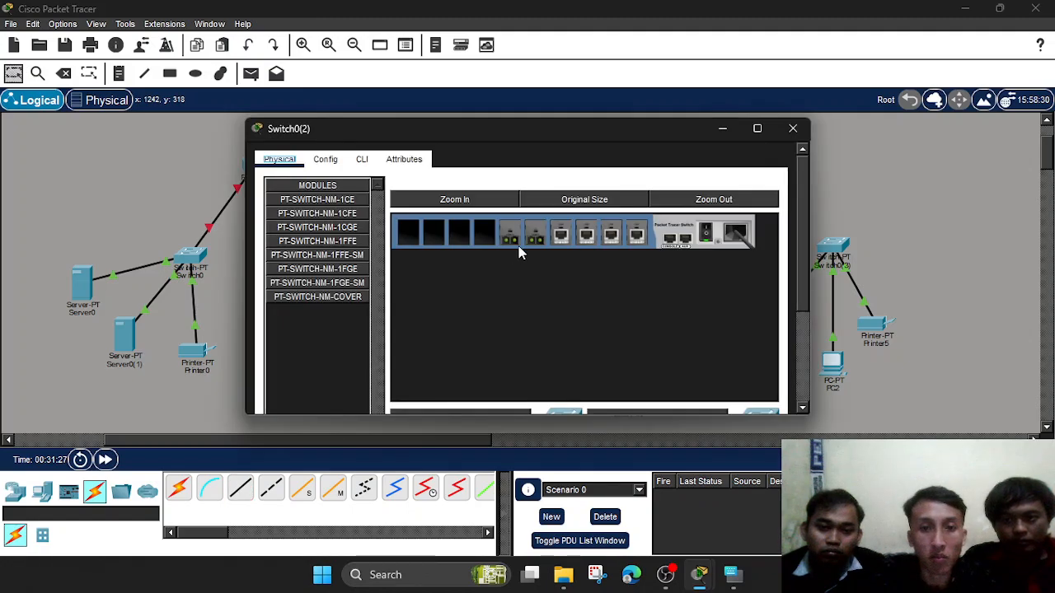
{"action": "scroll", "coordinate": [550, 305], "scroll_direction": "down", "scroll_amount": 1}
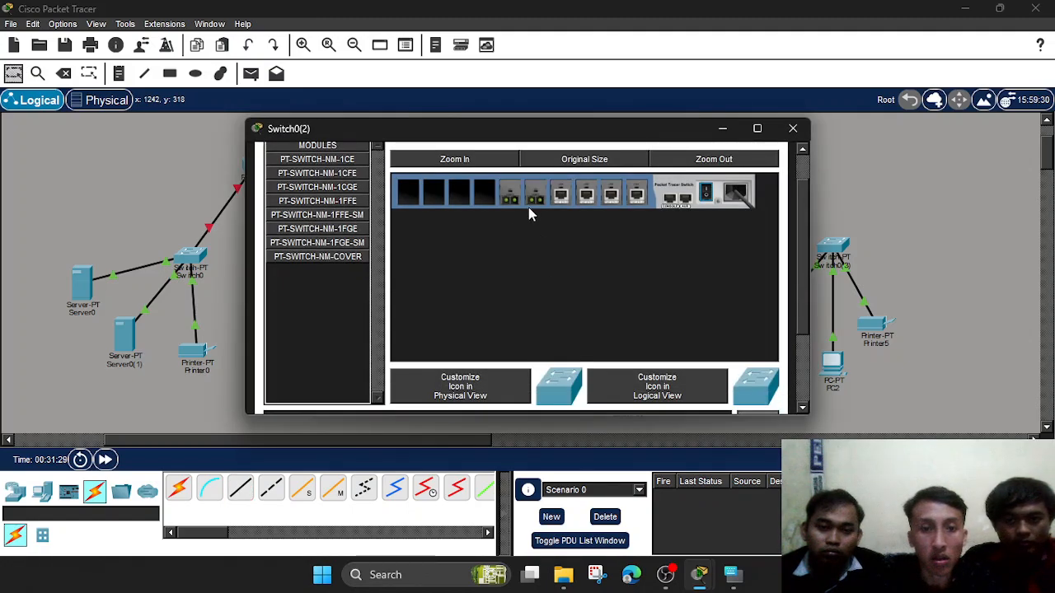
{"action": "left_click_drag", "start_coordinate": [511, 202], "coordinate": [328, 310]}
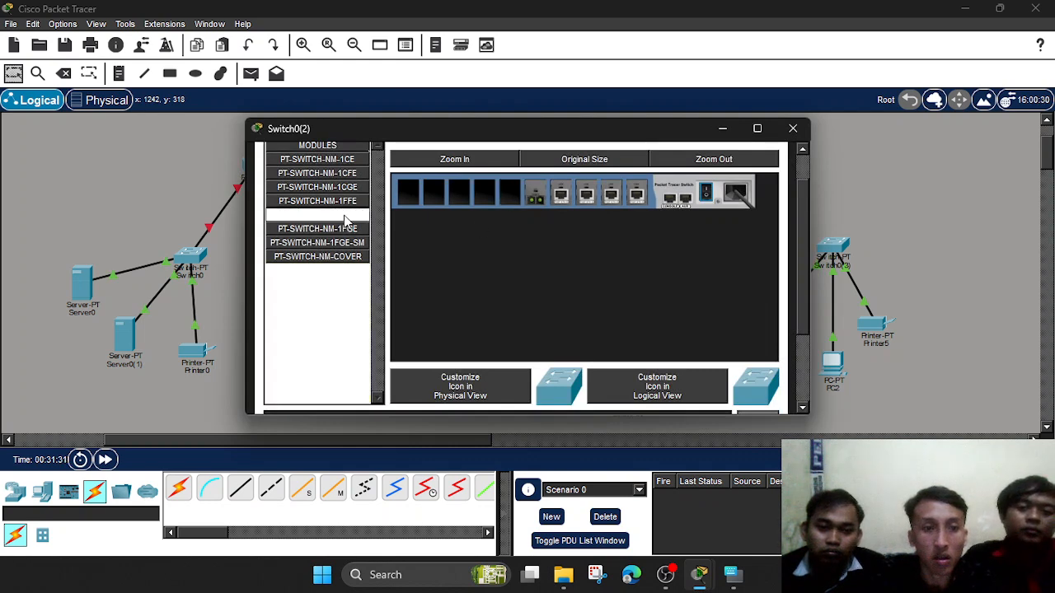
{"action": "left_click_drag", "start_coordinate": [333, 182], "coordinate": [515, 198]}
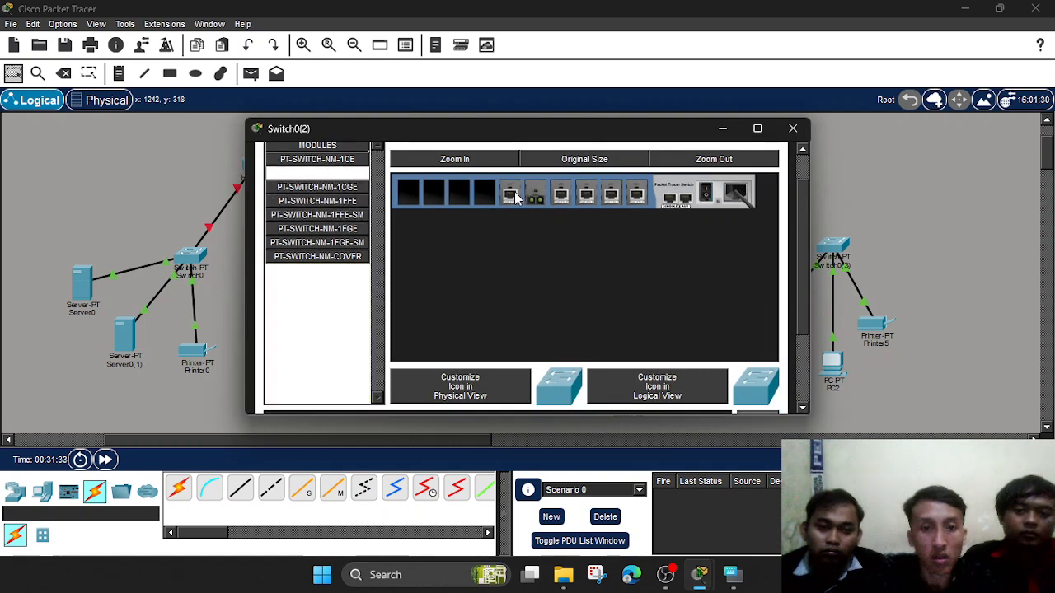
{"action": "left_click_drag", "start_coordinate": [358, 179], "coordinate": [493, 200]}
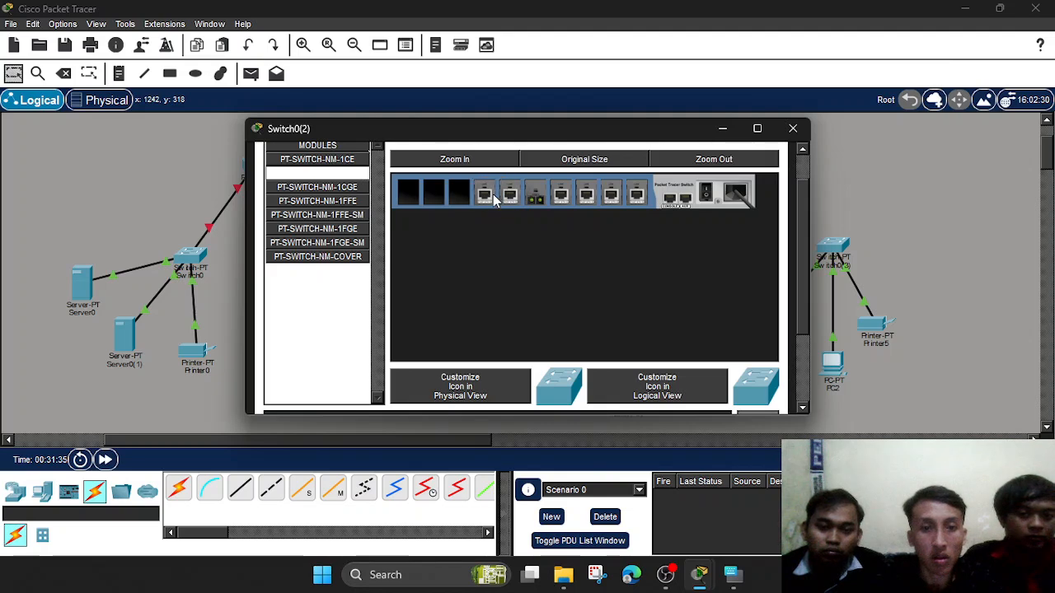
{"action": "left_click", "coordinate": [792, 129]}
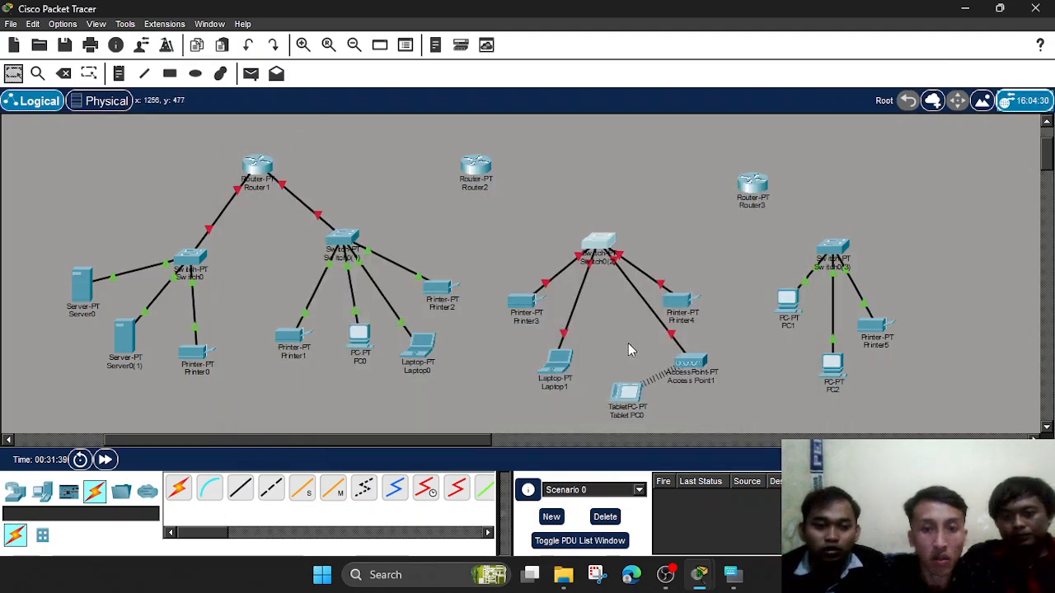
Power off Switch0(3), replace both fiber modules with PT-SWITCH-NM-1CFE modules, and turn its power back on.
{"action": "left_click", "coordinate": [836, 249]}
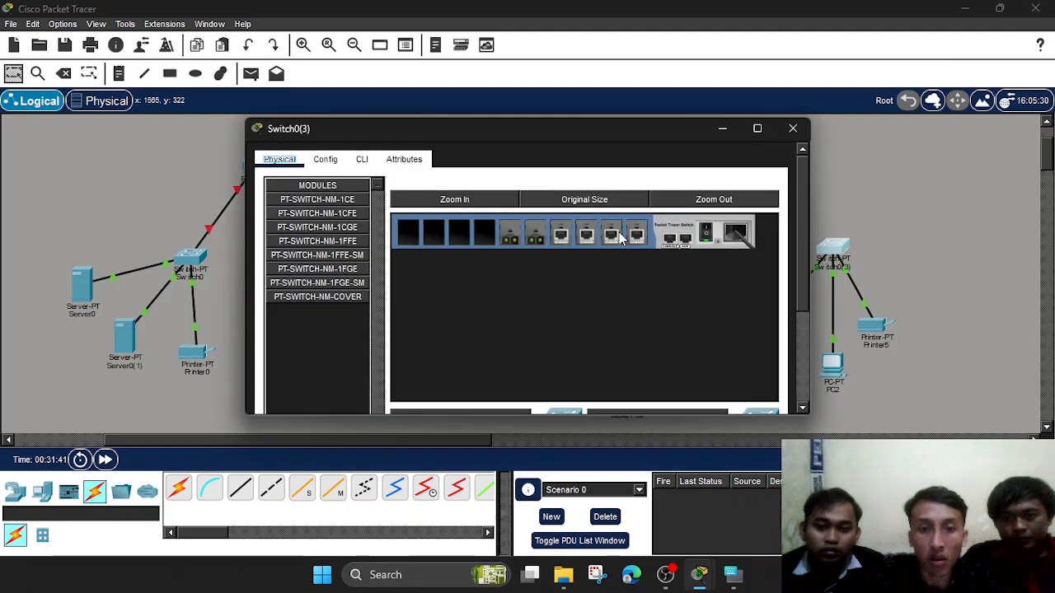
{"action": "left_click", "coordinate": [706, 232]}
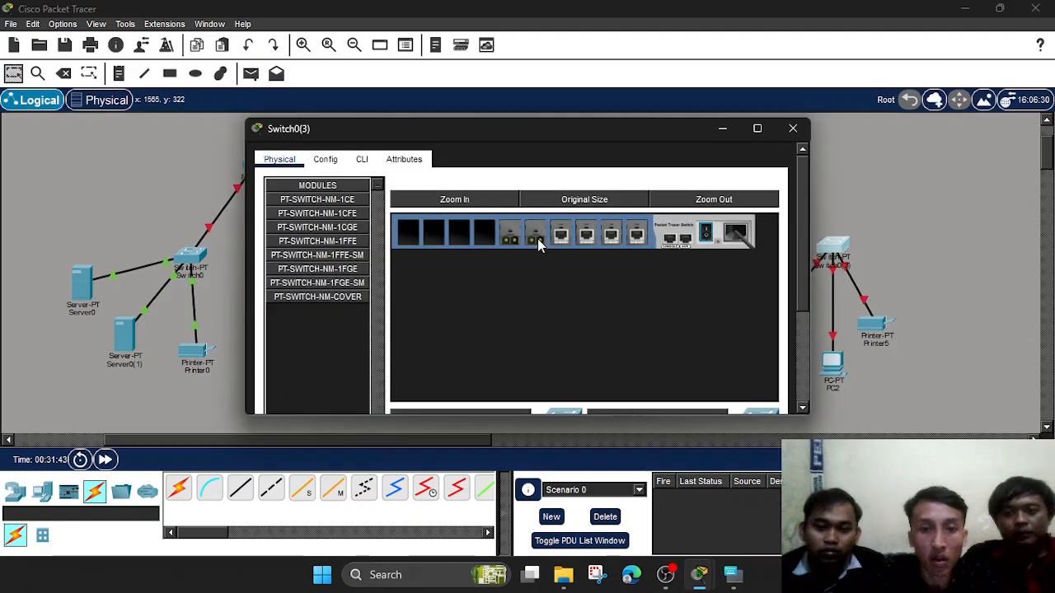
{"action": "left_click_drag", "start_coordinate": [517, 237], "coordinate": [346, 328]}
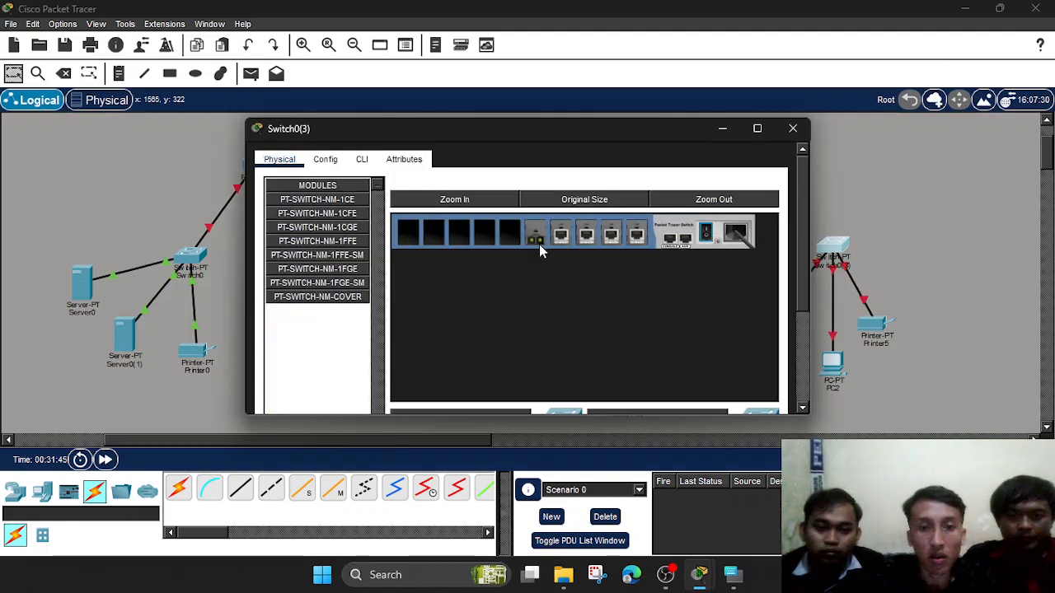
{"action": "left_click_drag", "start_coordinate": [534, 239], "coordinate": [319, 342]}
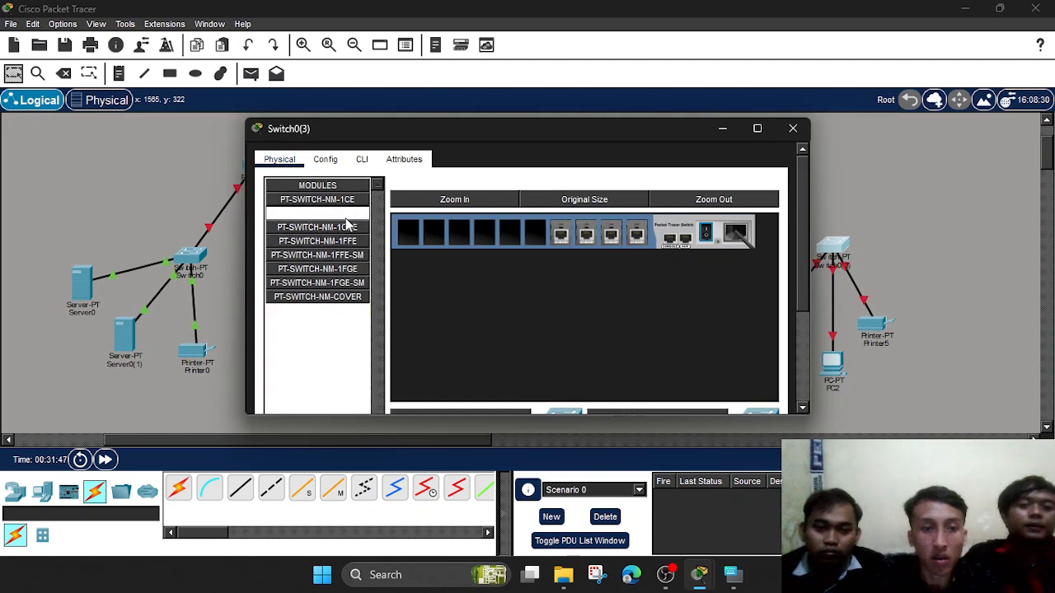
{"action": "left_click_drag", "start_coordinate": [347, 226], "coordinate": [537, 241]}
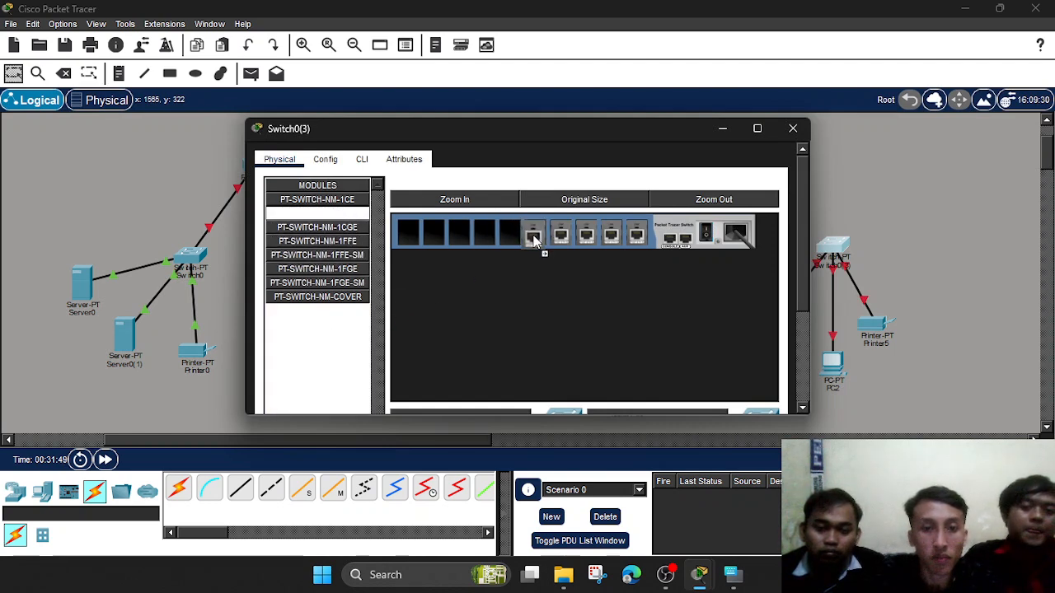
{"action": "left_click_drag", "start_coordinate": [334, 216], "coordinate": [509, 233]}
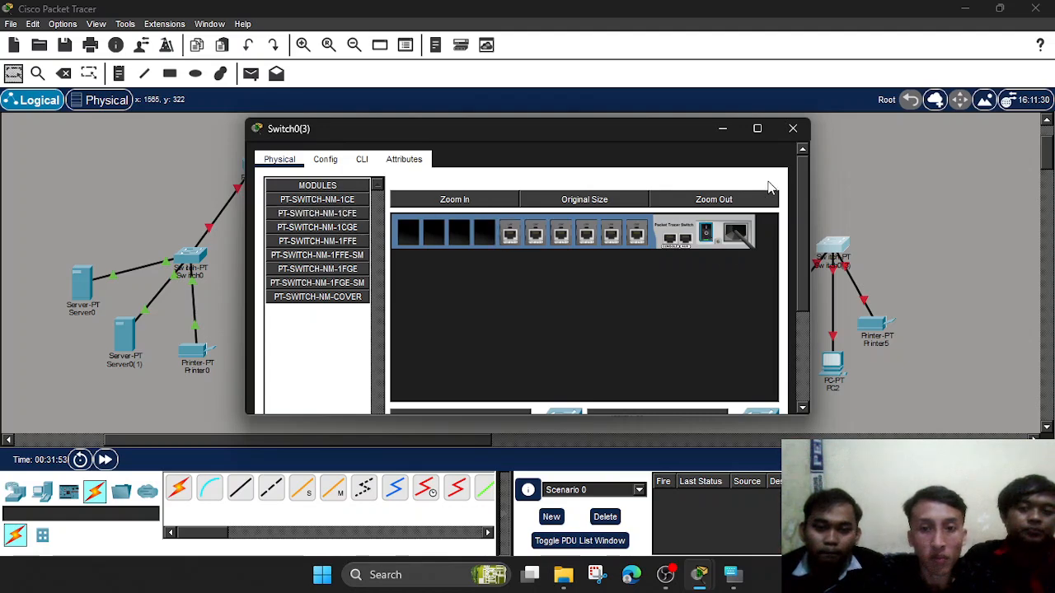
{"action": "left_click", "coordinate": [792, 128]}
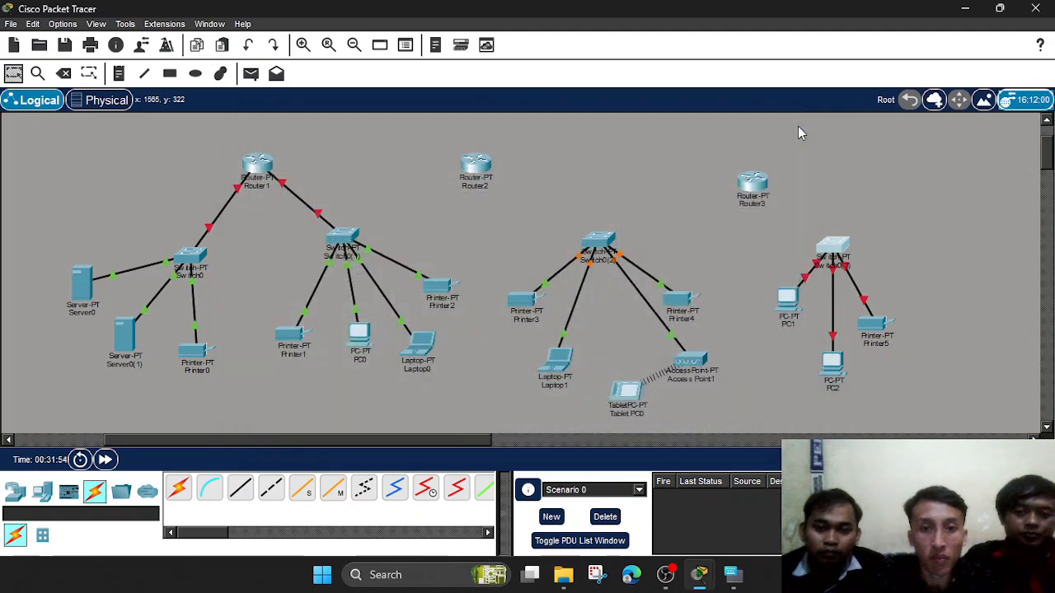
{"action": "left_click", "coordinate": [833, 249]}
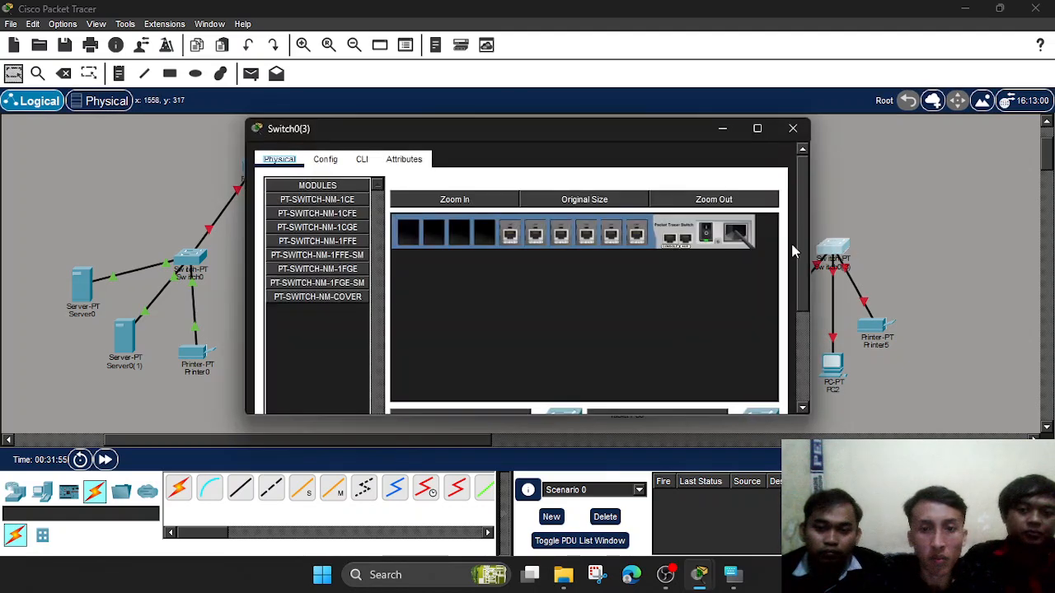
{"action": "left_click", "coordinate": [792, 129]}
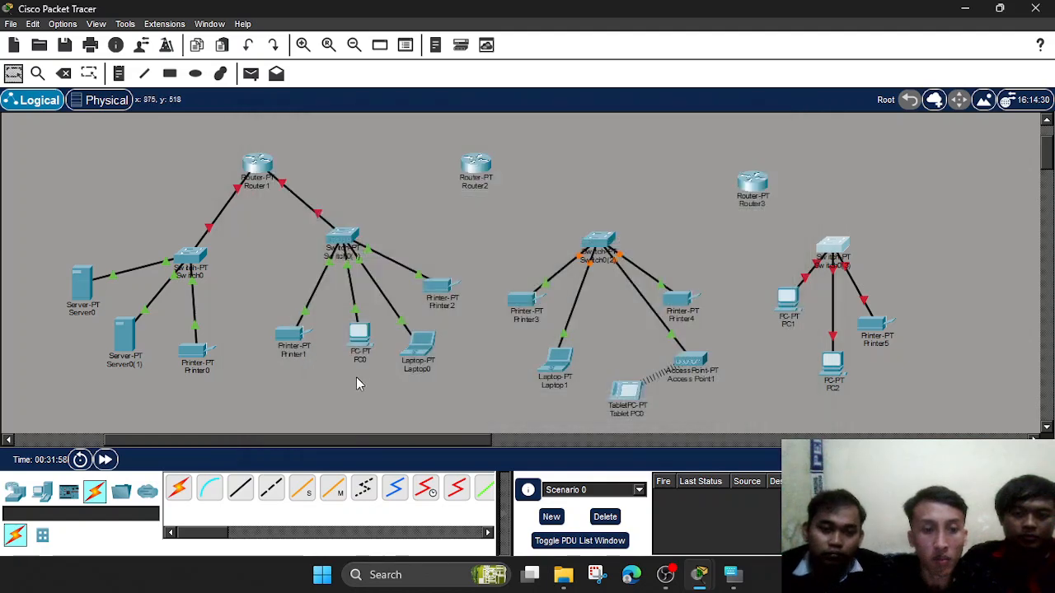
Connect a copper port of Switch0(2) to Router2 with a copper straight-through cable.
{"action": "scroll", "coordinate": [356, 377], "scroll_direction": "down", "scroll_amount": 1}
{"action": "left_click", "coordinate": [240, 488]}
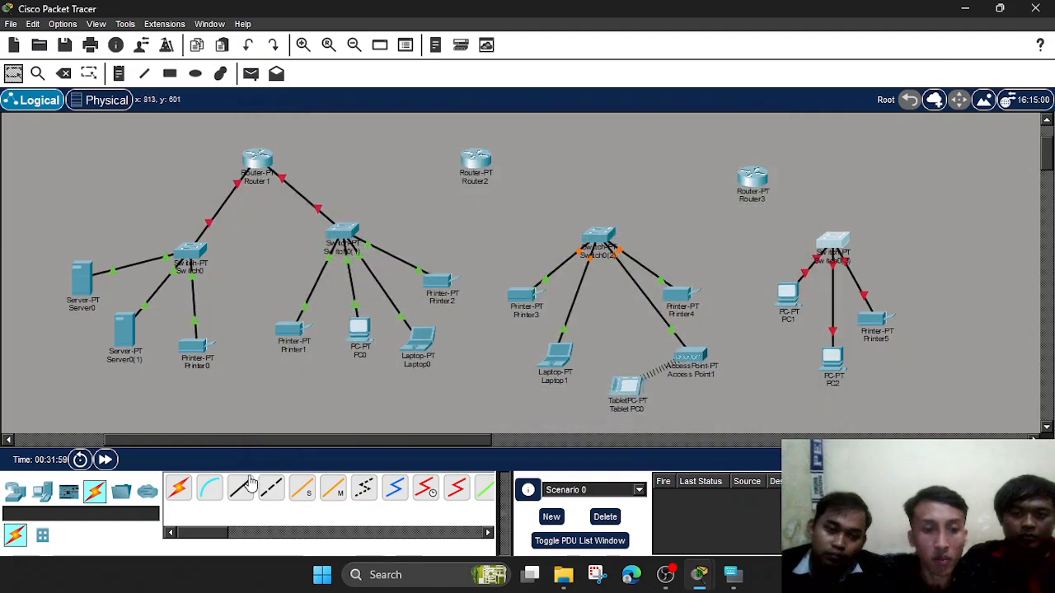
{"action": "left_click", "coordinate": [598, 242]}
{"action": "left_click", "coordinate": [622, 266]}
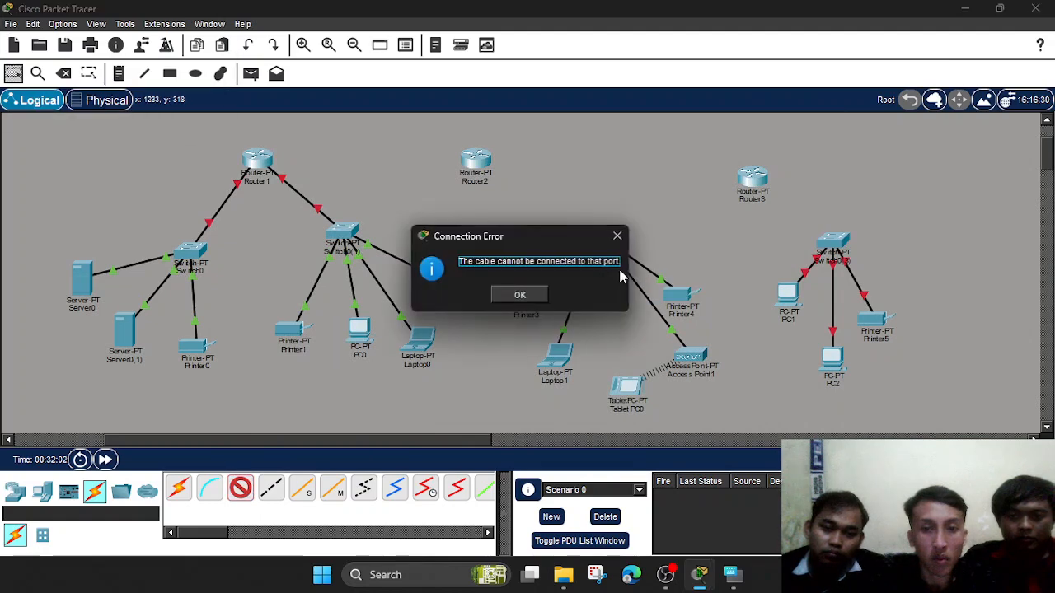
{"action": "left_click", "coordinate": [618, 233]}
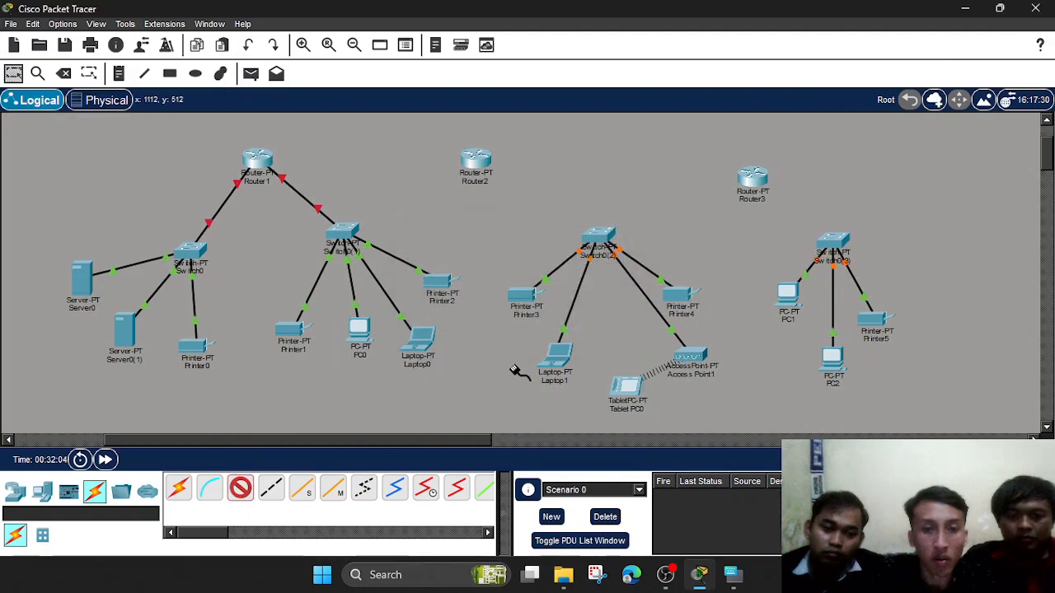
{"action": "left_click", "coordinate": [597, 237]}
{"action": "left_click", "coordinate": [645, 274]}
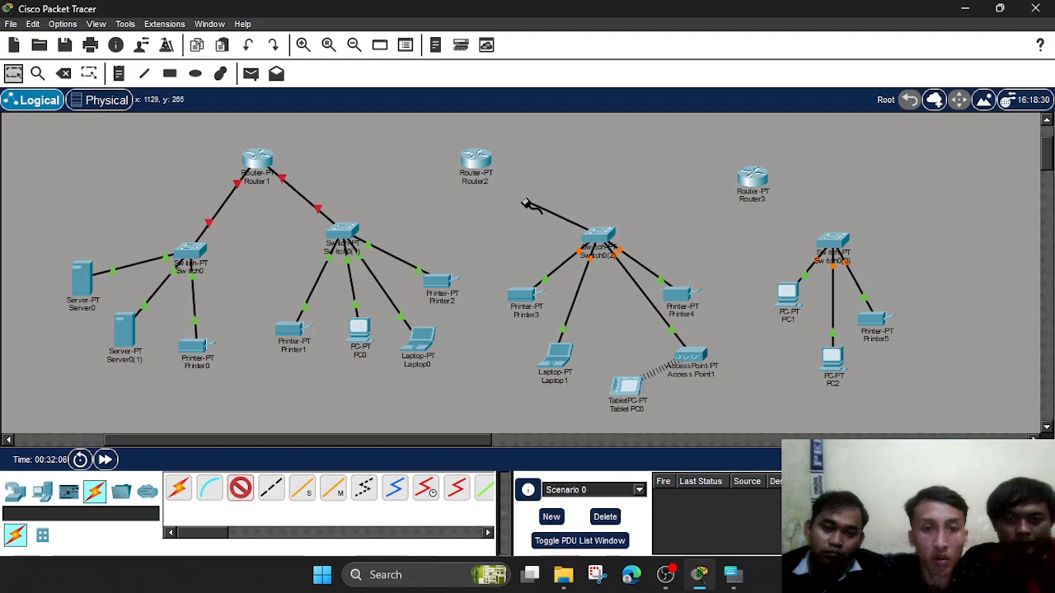
{"action": "left_click", "coordinate": [477, 160]}
{"action": "left_click", "coordinate": [509, 188]}
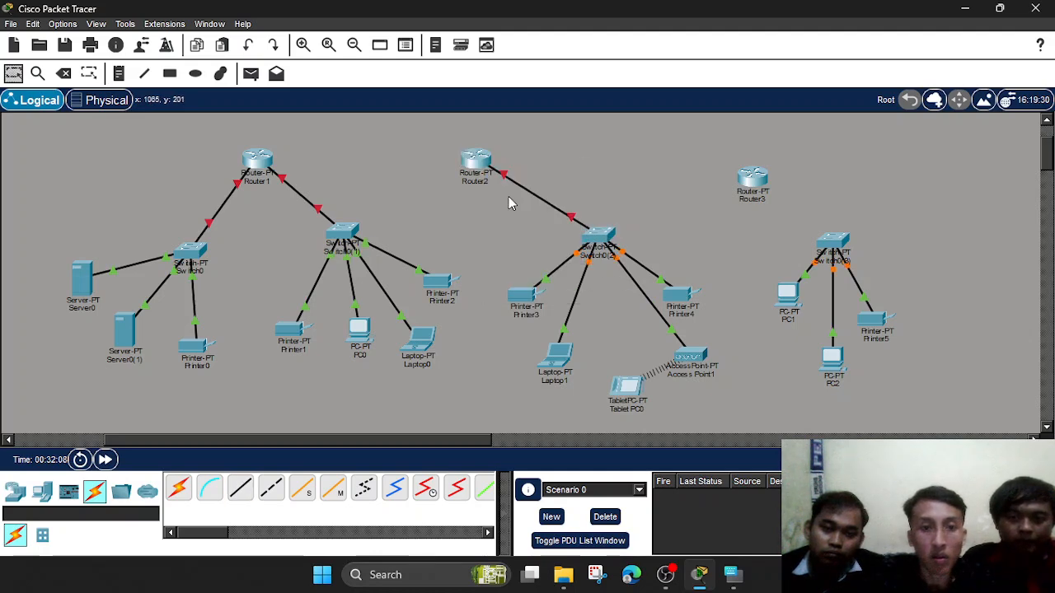
Move Router2 closer to Switch0(2) and place Router1 directly above Switch0(1) in the topology.
{"action": "left_click_drag", "start_coordinate": [478, 161], "coordinate": [544, 165]}
{"action": "scroll", "coordinate": [543, 164], "scroll_direction": "up", "scroll_amount": 2}
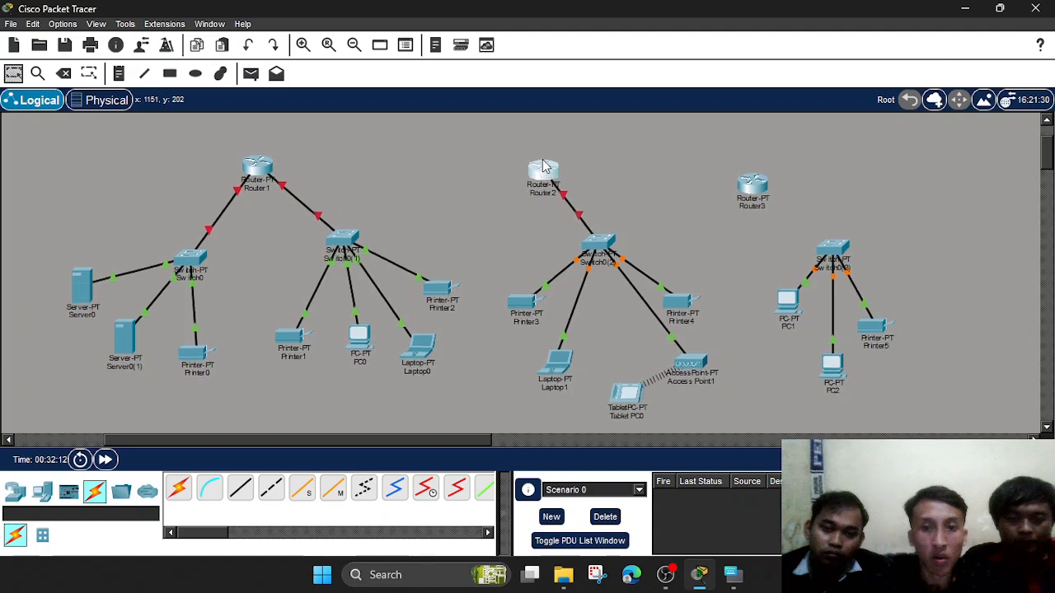
{"action": "left_click_drag", "start_coordinate": [264, 191], "coordinate": [353, 141]}
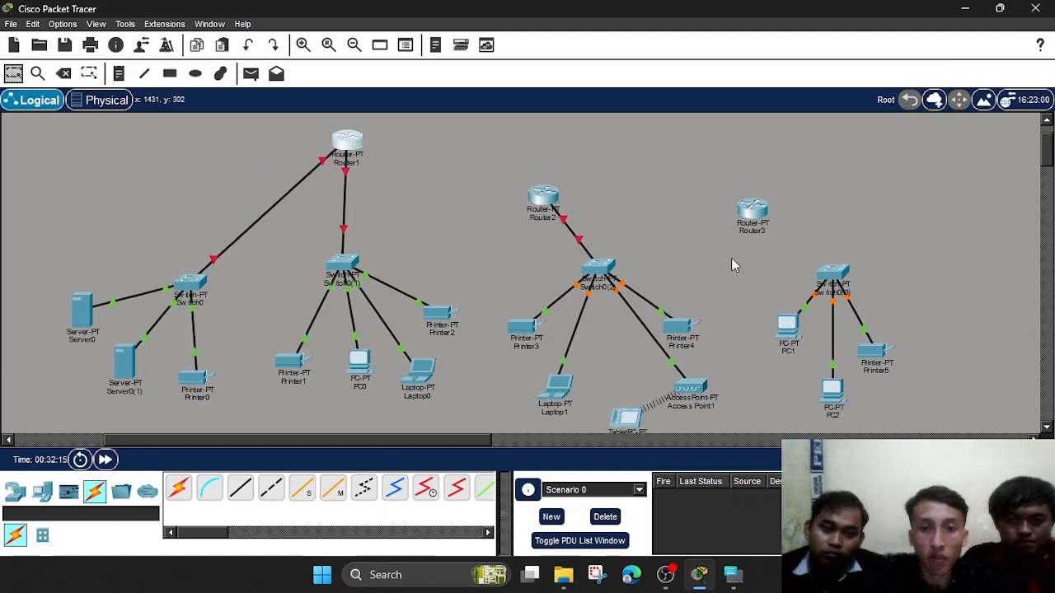
Connect Switch0(3) FastEthernet3/1 to Router3 FastEthernet0/0 with a copper straight-through cable, and move Router3 slightly higher in the topology.
{"action": "left_click", "coordinate": [241, 489]}
{"action": "left_click", "coordinate": [834, 274]}
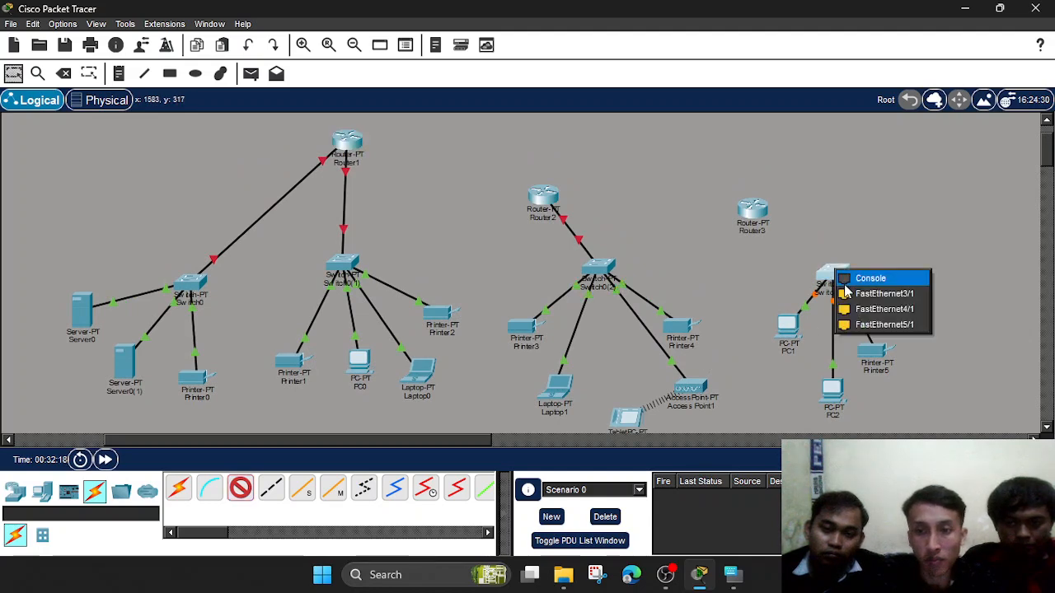
{"action": "left_click", "coordinate": [883, 293]}
{"action": "left_click", "coordinate": [752, 210]}
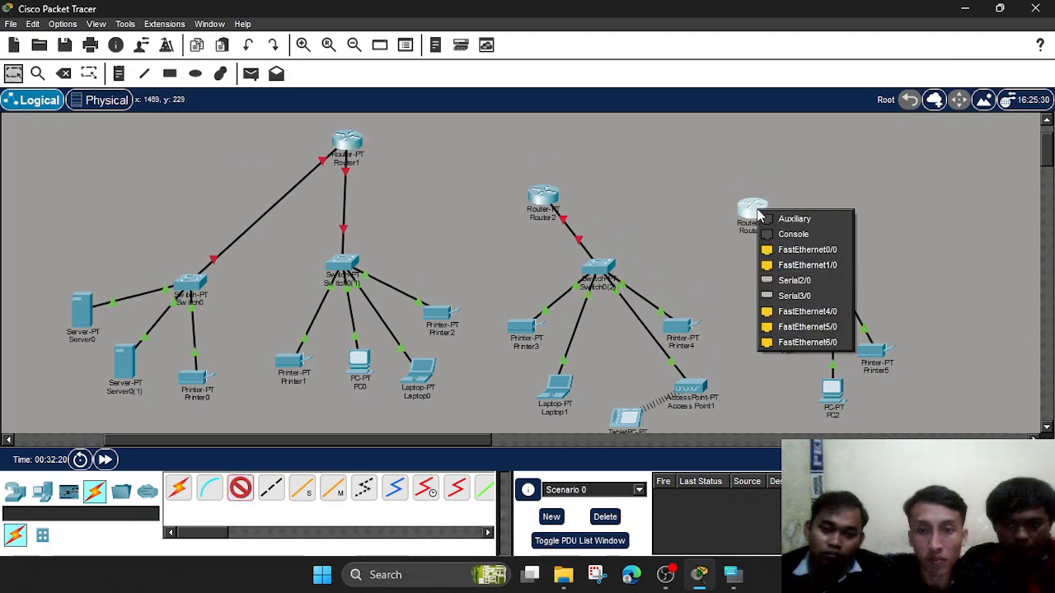
{"action": "left_click", "coordinate": [796, 247]}
{"action": "left_click_drag", "start_coordinate": [752, 211], "coordinate": [774, 170]}
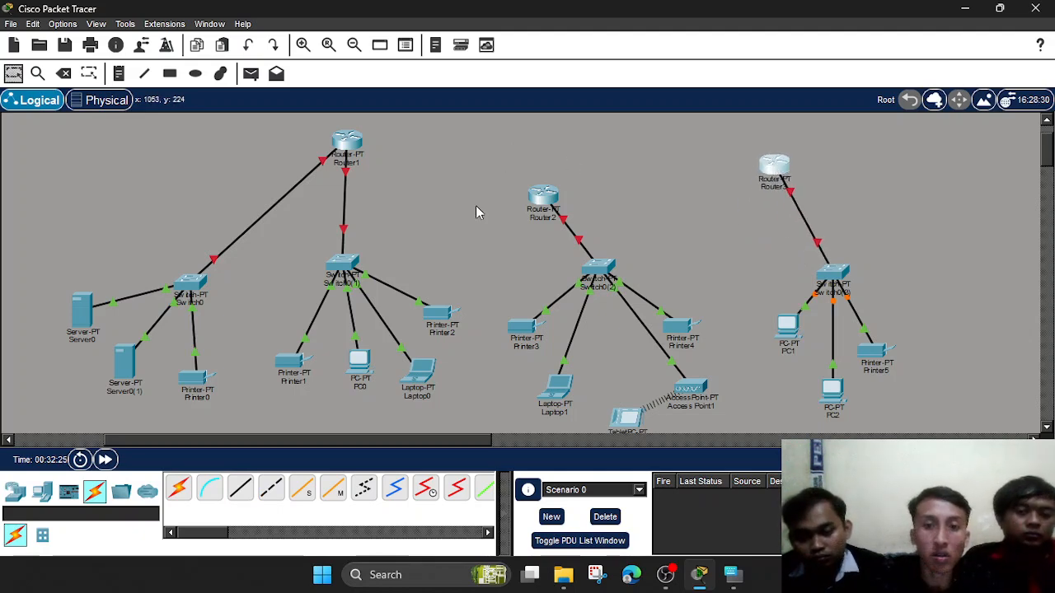
Connect Router1 FastEthernet4/0 to Router2 FastEthernet1/0 with a copper cross-over cable.
{"action": "left_click", "coordinate": [273, 493]}
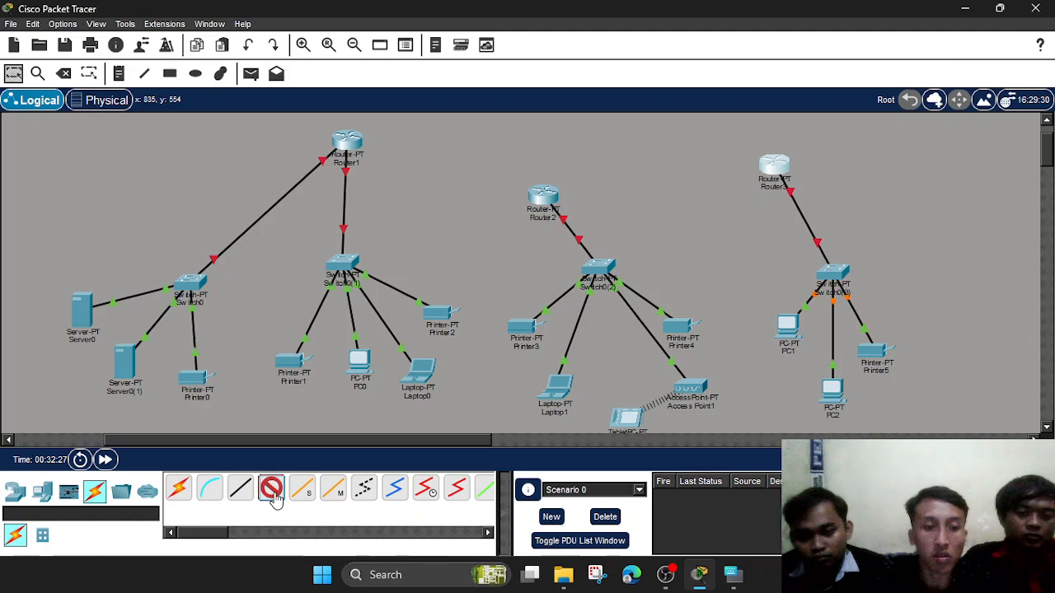
{"action": "left_click", "coordinate": [352, 138]}
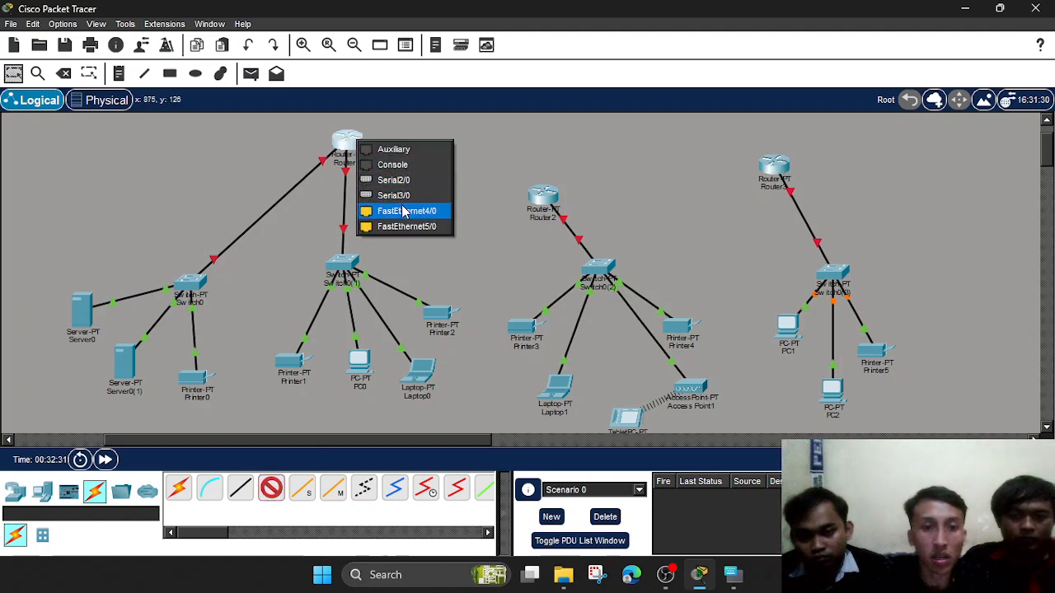
{"action": "left_click", "coordinate": [403, 211]}
{"action": "left_click", "coordinate": [537, 195]}
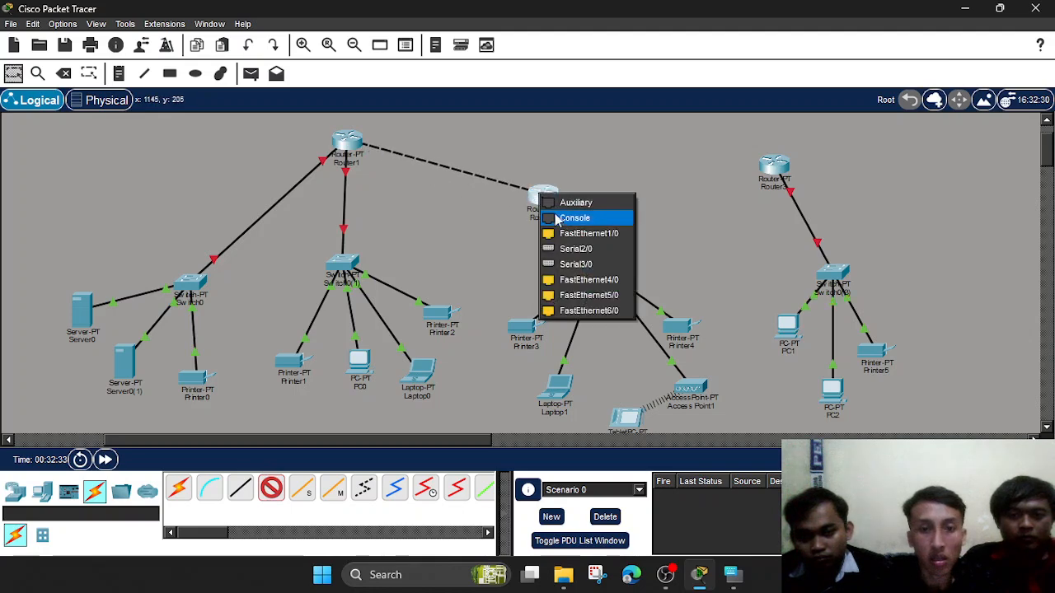
{"action": "left_click", "coordinate": [568, 235]}
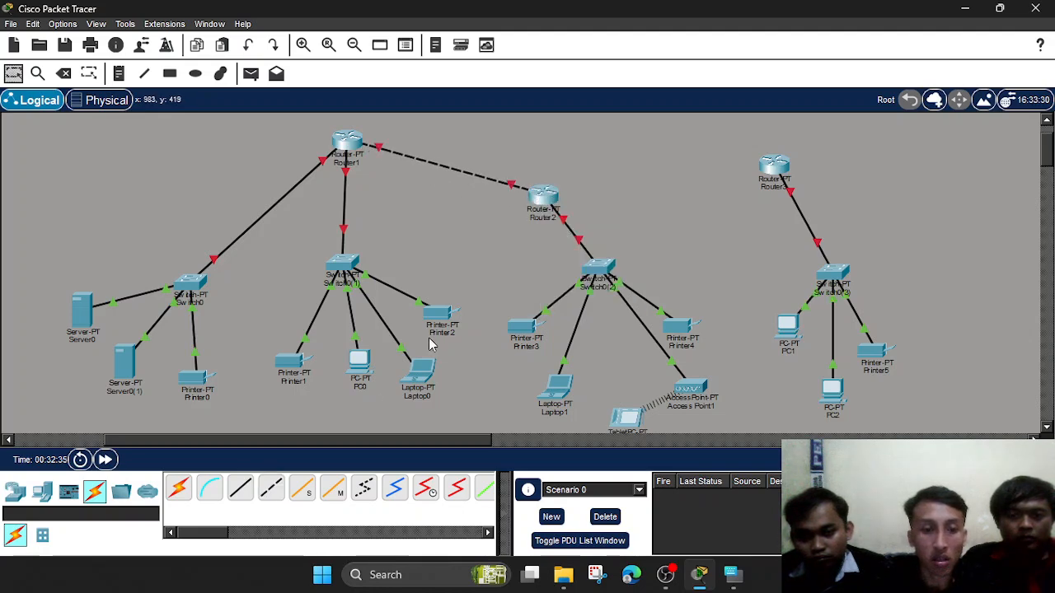
Connect a free Fast Ethernet port of Router2 to Router3 FastEthernet1/0 with a copper cross-over cable.
{"action": "left_click", "coordinate": [271, 491]}
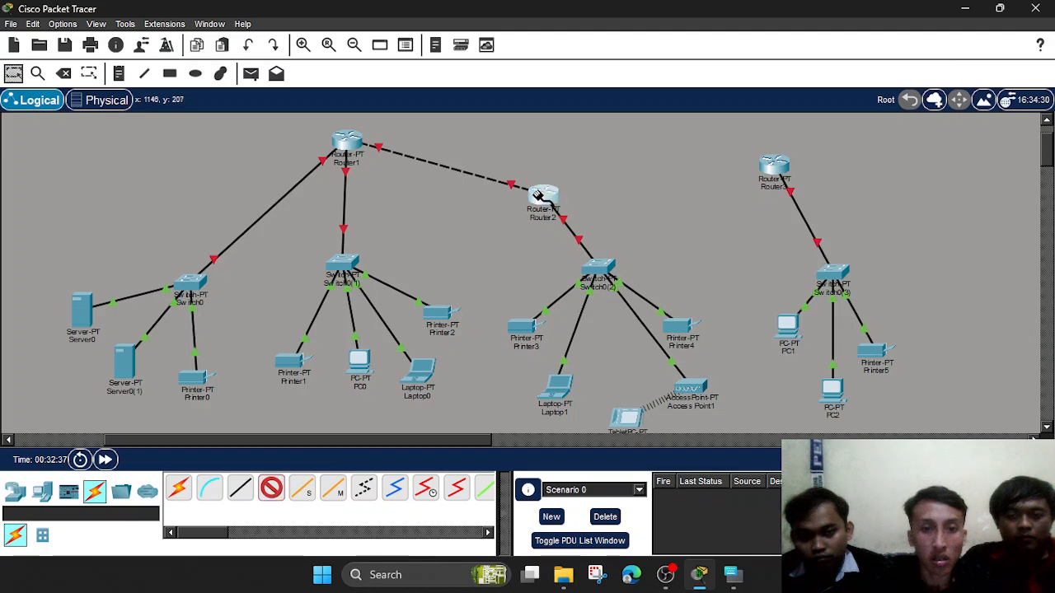
{"action": "left_click", "coordinate": [544, 196]}
{"action": "left_click", "coordinate": [624, 265]}
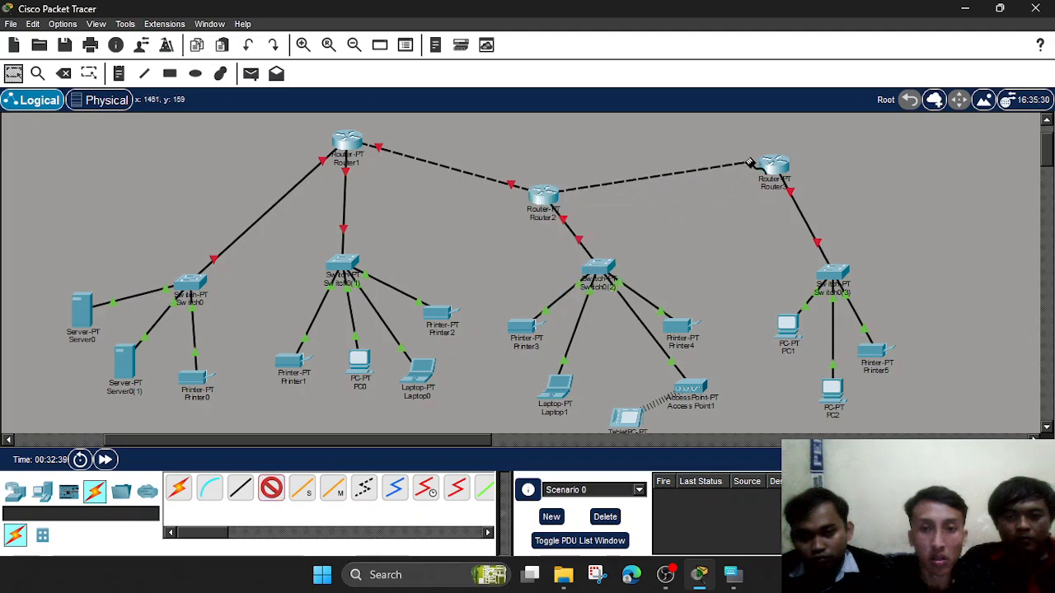
{"action": "left_click", "coordinate": [773, 171]}
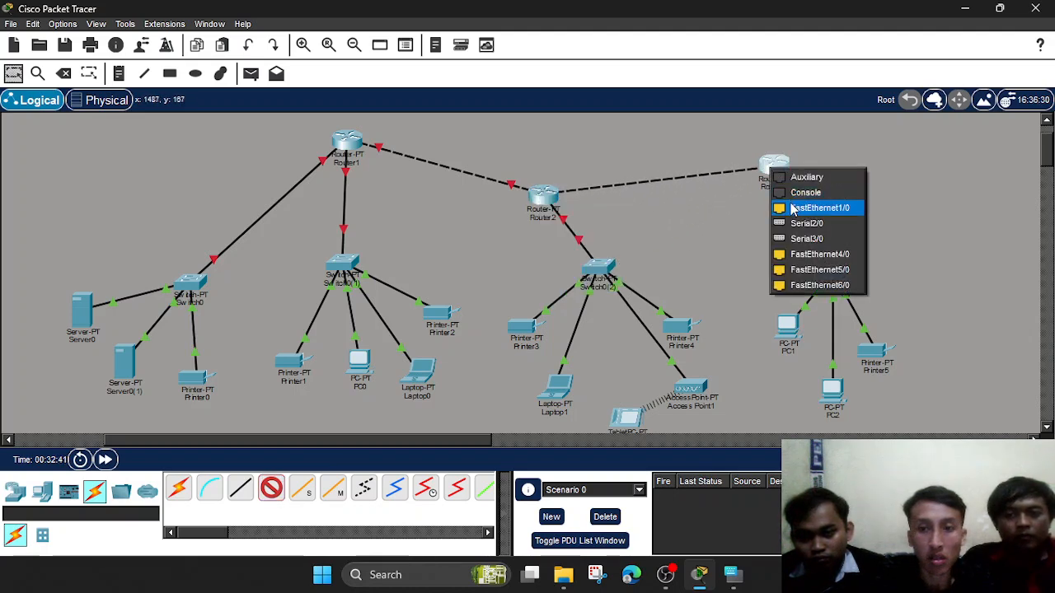
{"action": "left_click", "coordinate": [793, 208]}
{"action": "scroll", "coordinate": [620, 187], "scroll_direction": "up", "scroll_amount": 2}
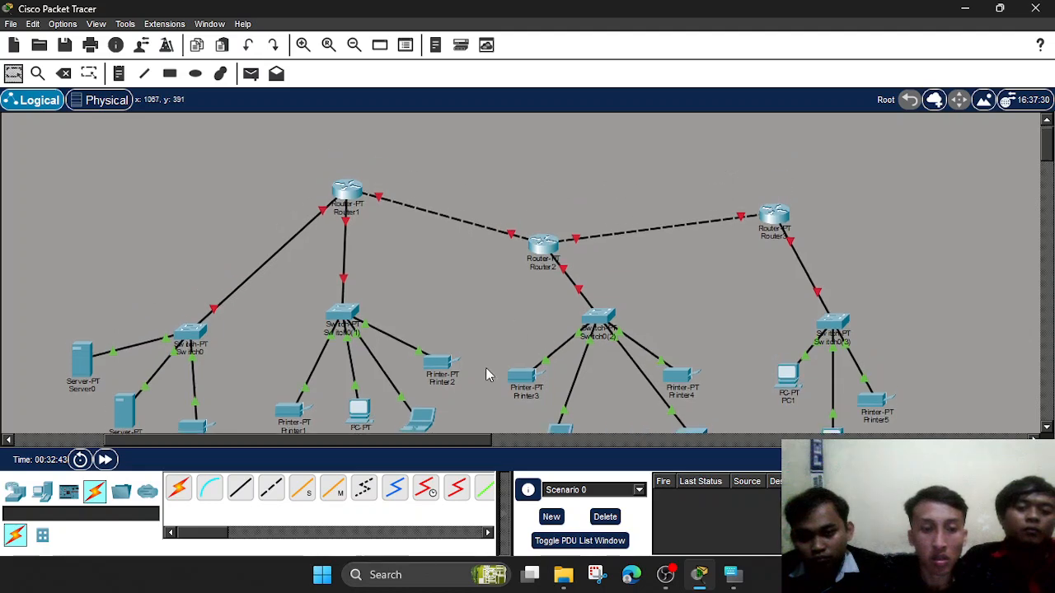
Connect a free Fast Ethernet port of Router3 to Router1 FastEthernet5/0 with a copper cross-over cable.
{"action": "left_click", "coordinate": [271, 488]}
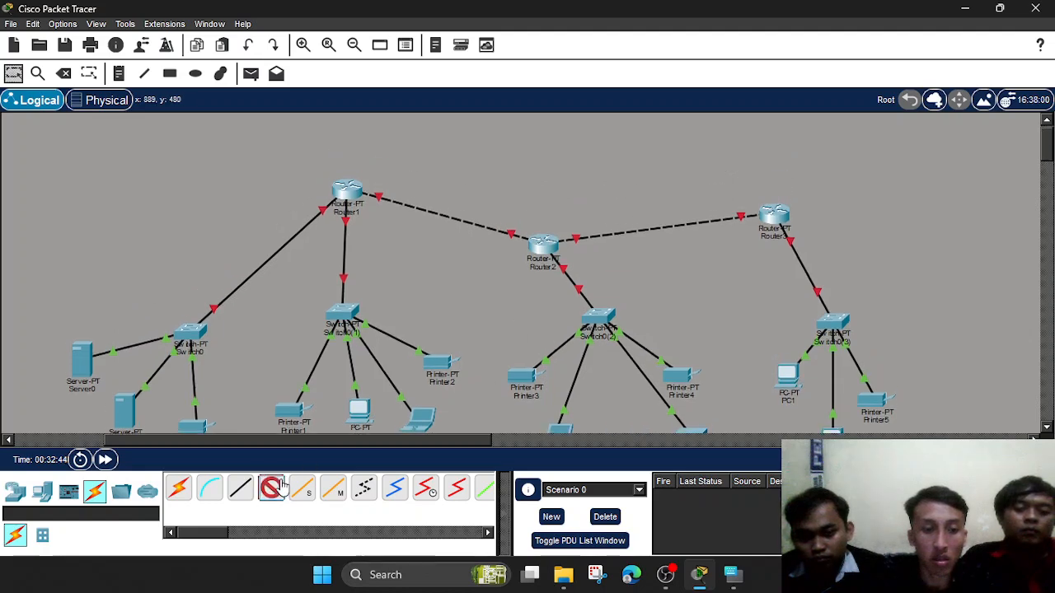
{"action": "left_click", "coordinate": [773, 216]}
{"action": "left_click", "coordinate": [787, 276]}
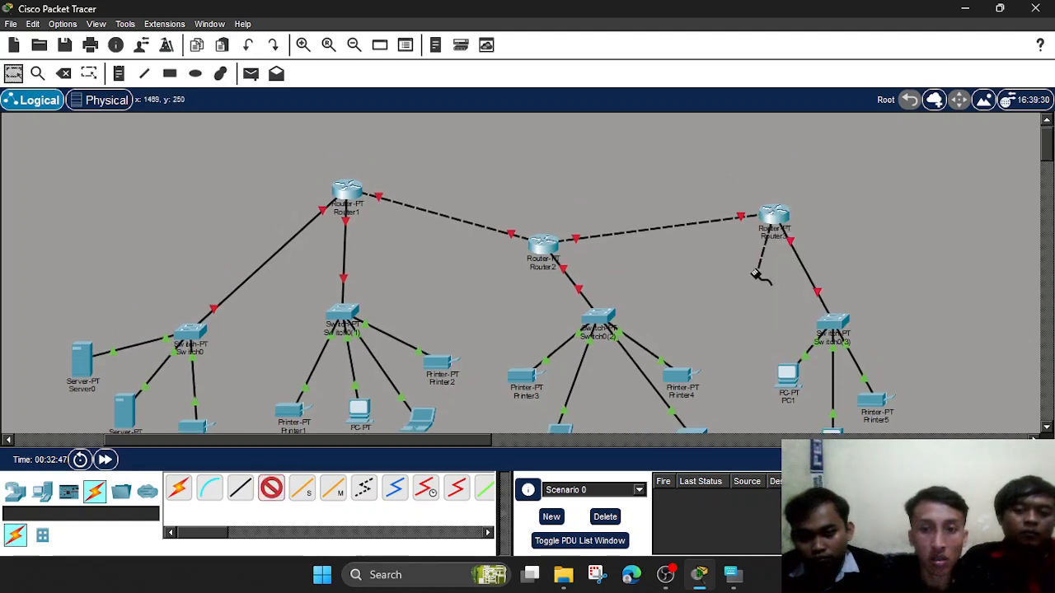
{"action": "left_click", "coordinate": [346, 188]}
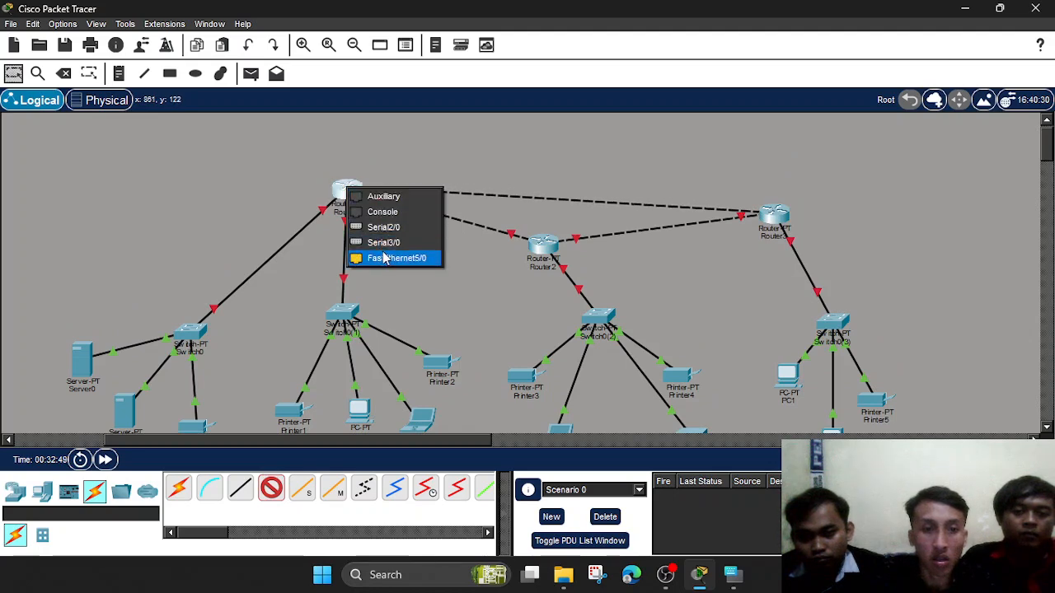
{"action": "left_click", "coordinate": [384, 257]}
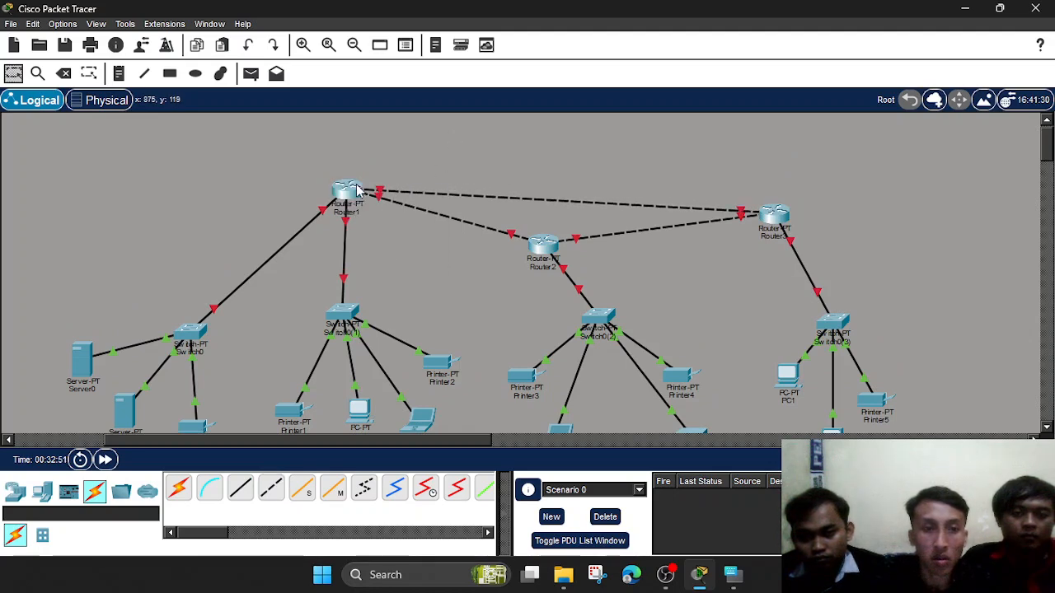
Rearrange the topology by moving Router1 and Router3 higher above Router2 and raising Switch0 above its servers and printer.
{"action": "left_click_drag", "start_coordinate": [356, 189], "coordinate": [383, 155]}
{"action": "left_click_drag", "start_coordinate": [777, 216], "coordinate": [743, 147]}
{"action": "scroll", "coordinate": [625, 251], "scroll_direction": "down", "scroll_amount": 3}
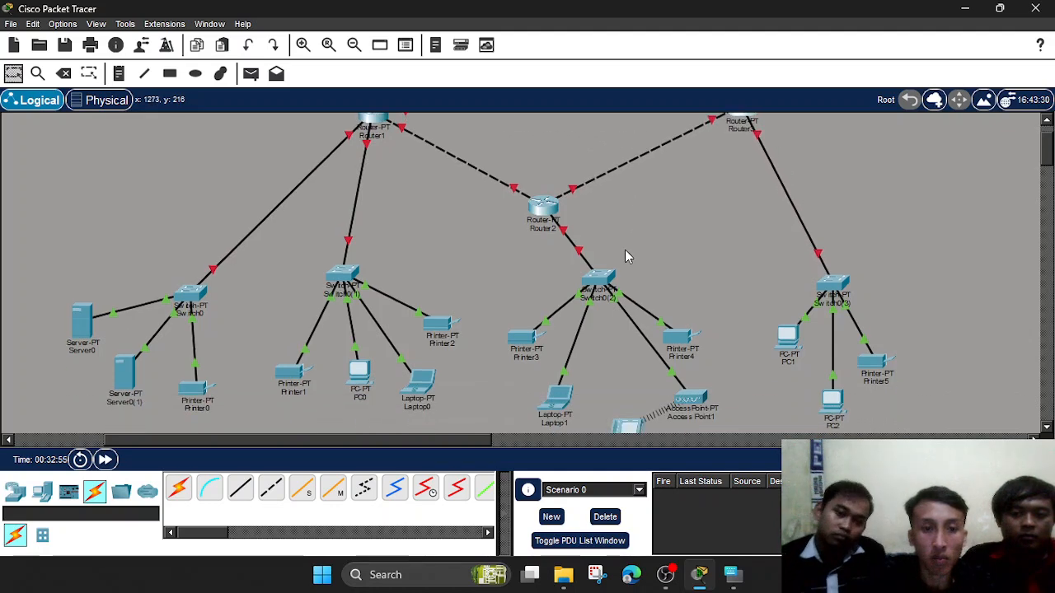
{"action": "scroll", "coordinate": [625, 254], "scroll_direction": "up", "scroll_amount": 3}
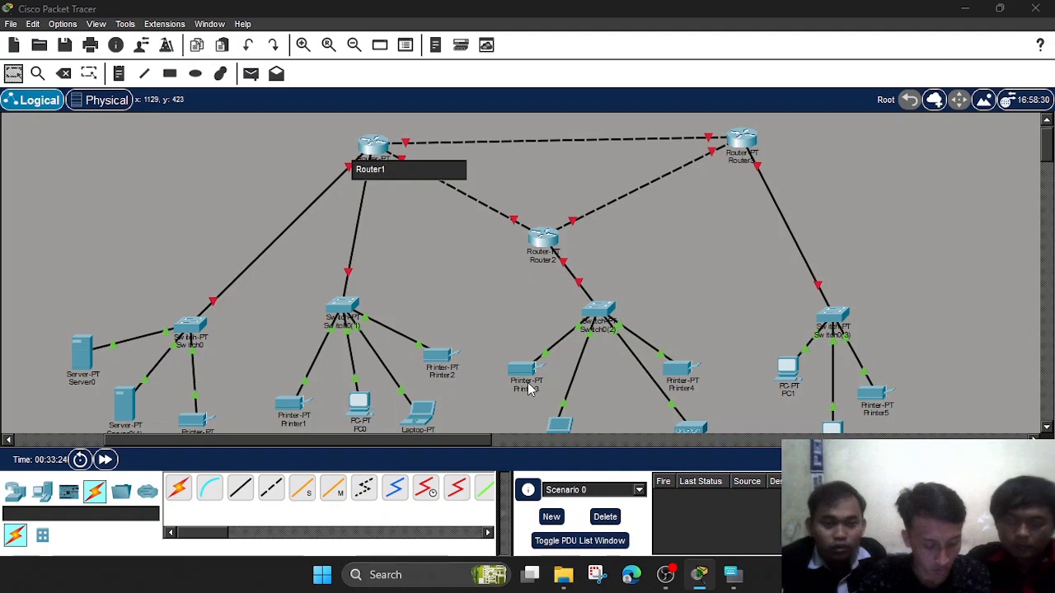
{"action": "left_click", "coordinate": [526, 167]}
{"action": "left_click_drag", "start_coordinate": [190, 330], "coordinate": [198, 292]}
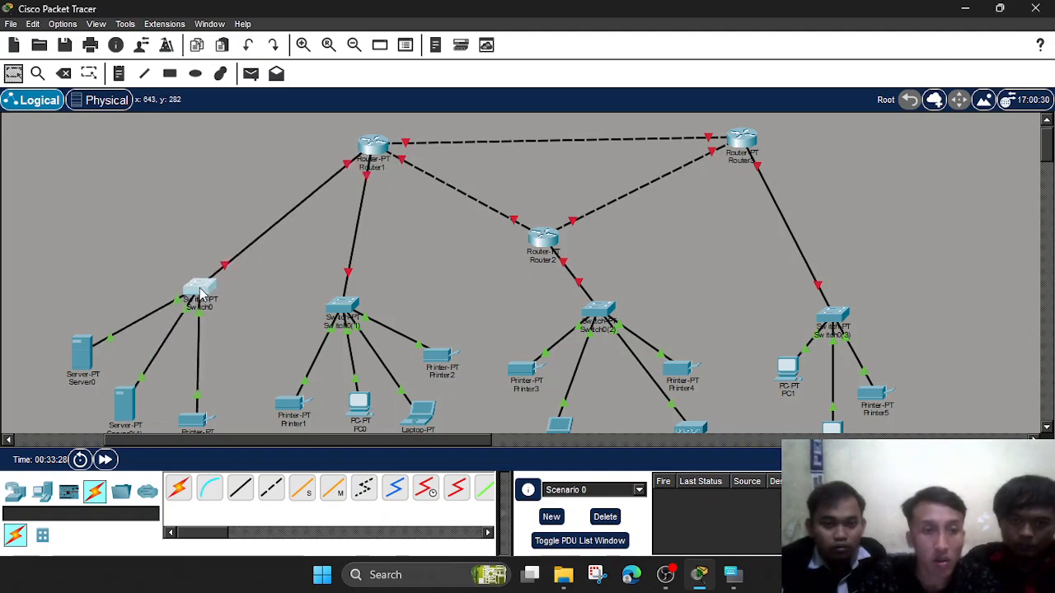
View the global settings in Server0's configuration.
{"action": "scroll", "coordinate": [105, 357], "scroll_direction": "down", "scroll_amount": 3}
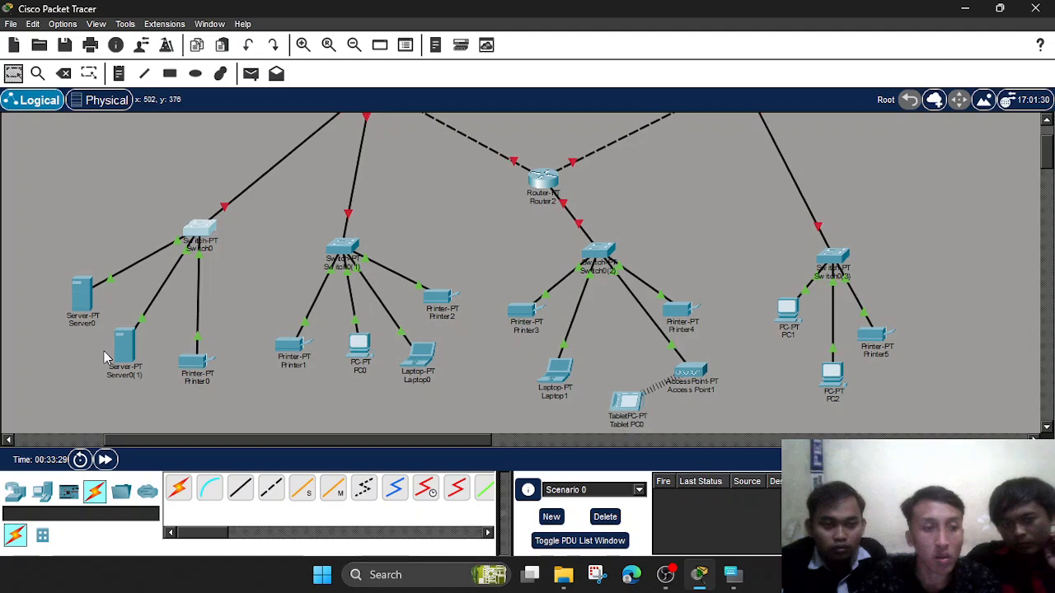
{"action": "left_click", "coordinate": [83, 292]}
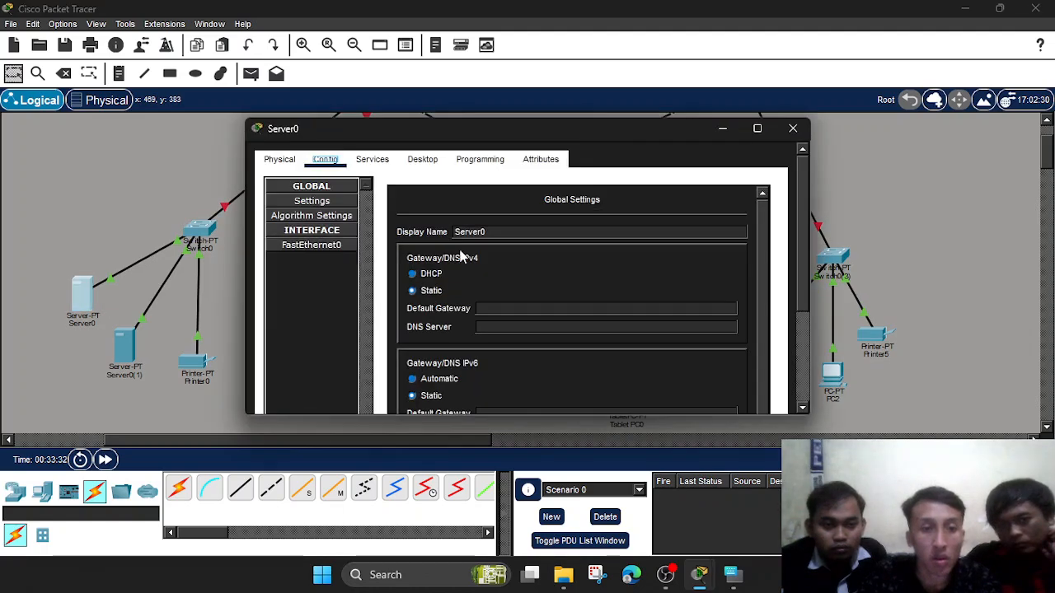
{"action": "left_click", "coordinate": [788, 134]}
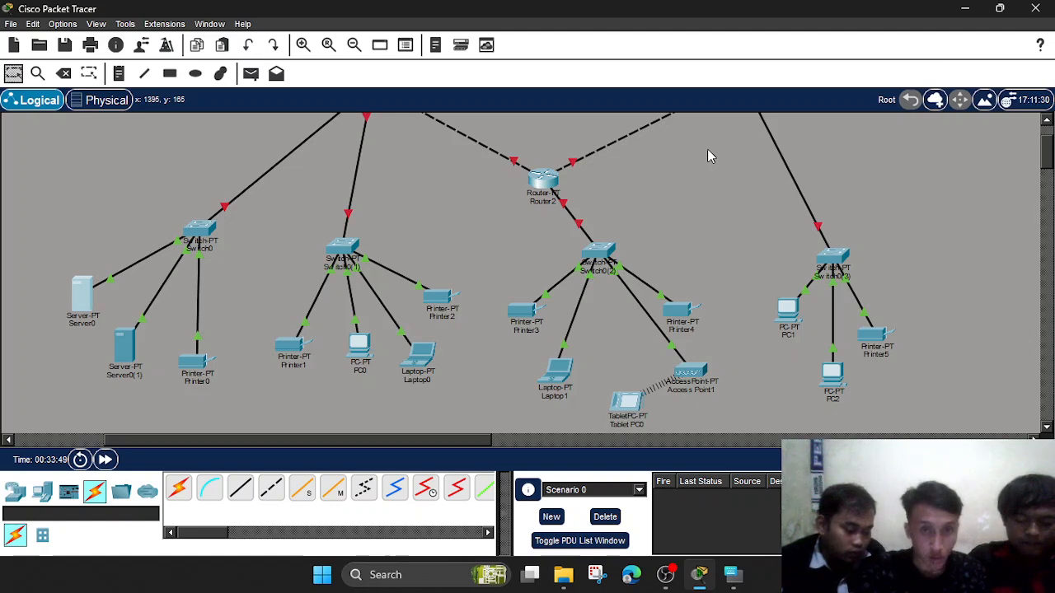
Rename Router1 as Router C and Router2 as Router B in the topology.
{"action": "scroll", "coordinate": [614, 165], "scroll_direction": "up", "scroll_amount": 3}
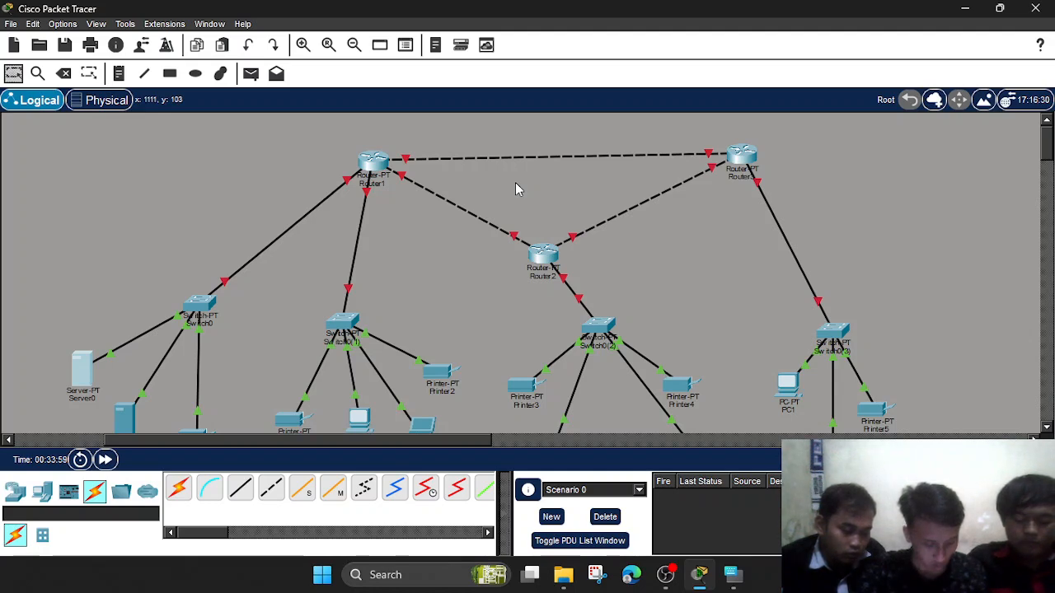
{"action": "left_click", "coordinate": [376, 181]}
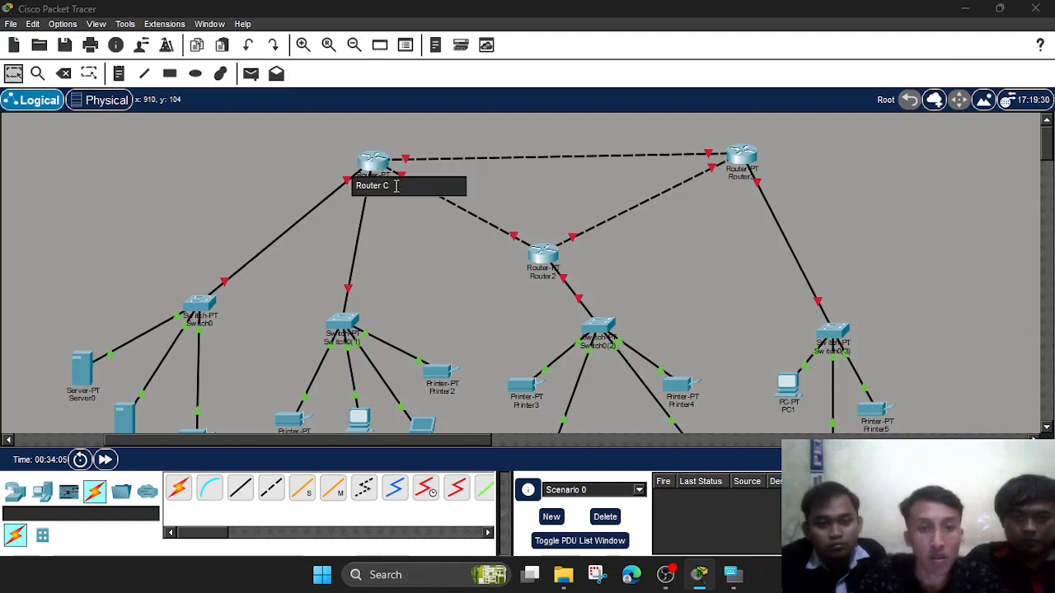
{"action": "left_click", "coordinate": [565, 215]}
{"action": "left_click", "coordinate": [554, 275]}
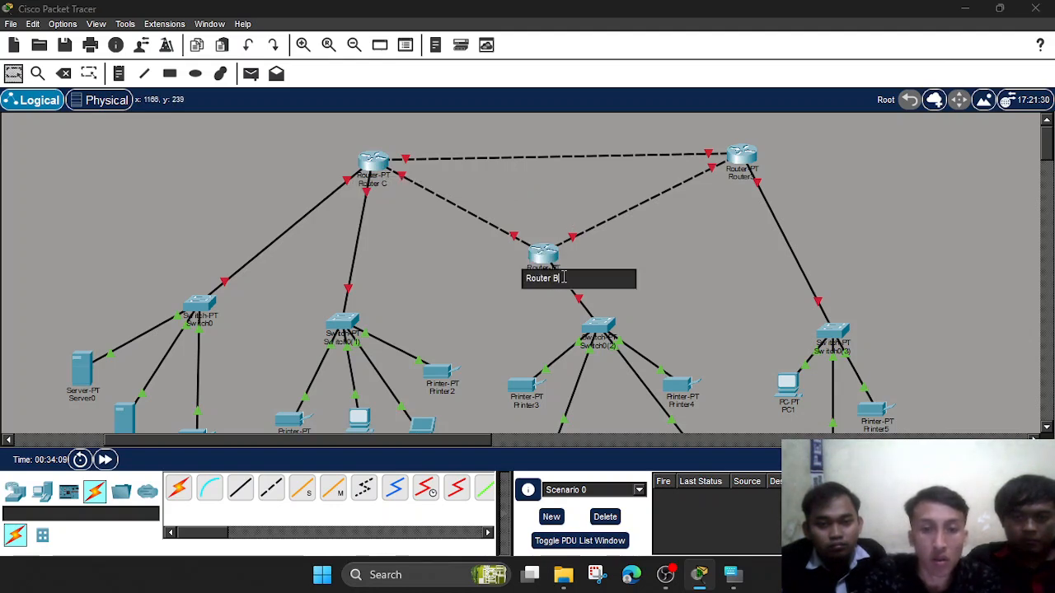
{"action": "left_click", "coordinate": [600, 262]}
Rename Router3 as Router A in the topology.
{"action": "left_click", "coordinate": [752, 178]}
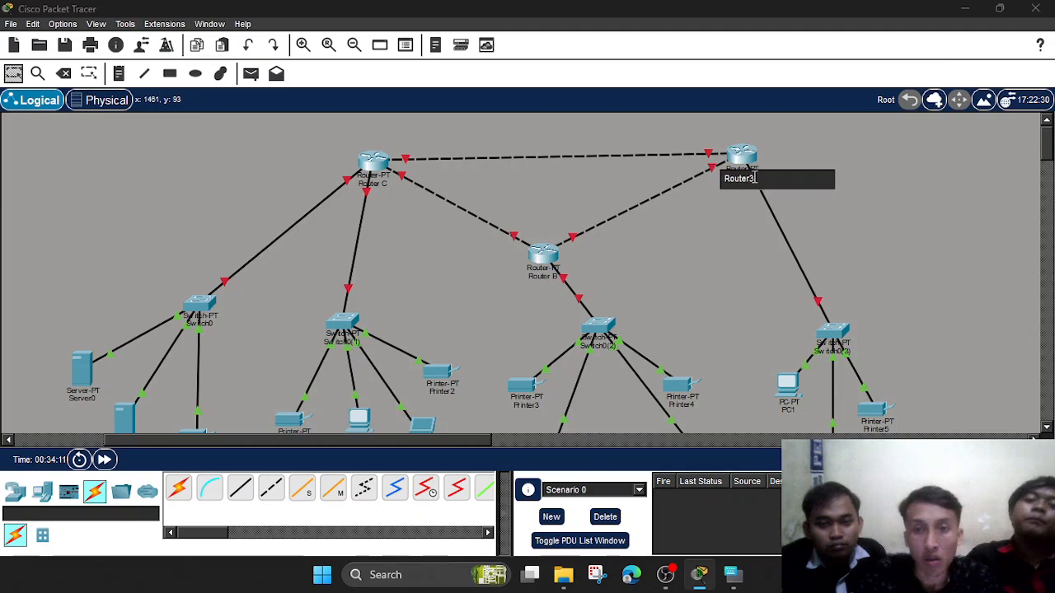
{"action": "key", "text": "BackSpace"}
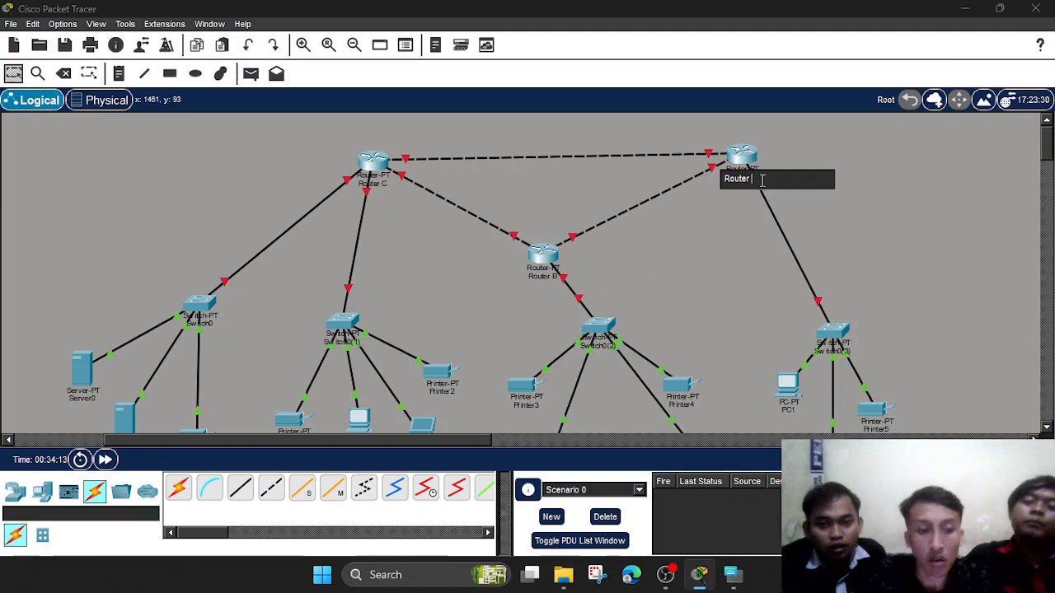
{"action": "left_click", "coordinate": [682, 223]}
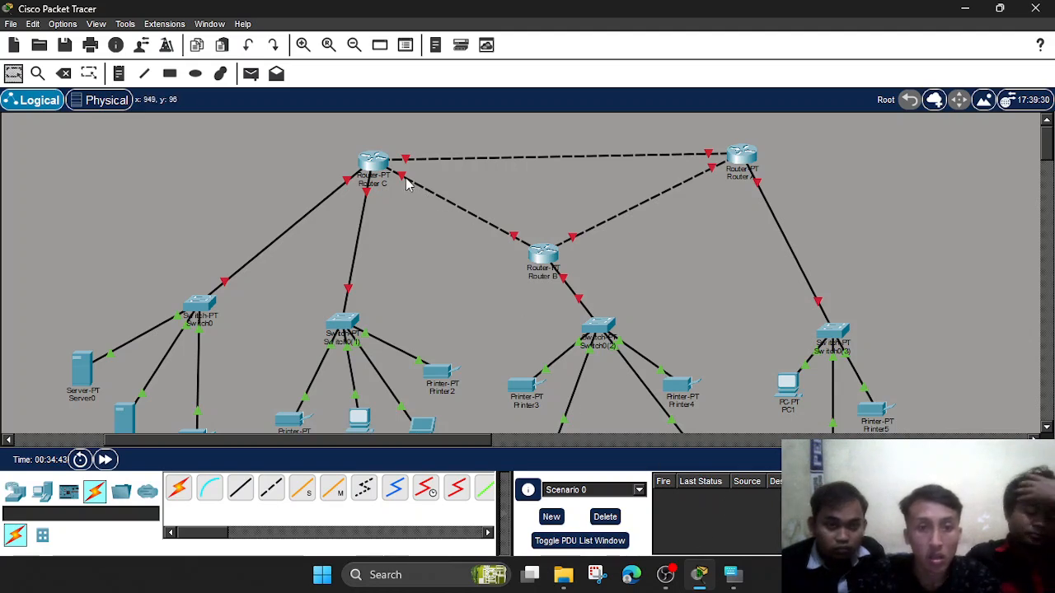
Check which ports link Router C and Switch0, and review the IPv4 configuration of Server0's FastEthernet0 interface.
{"action": "mouse_move", "coordinate": [412, 181]}
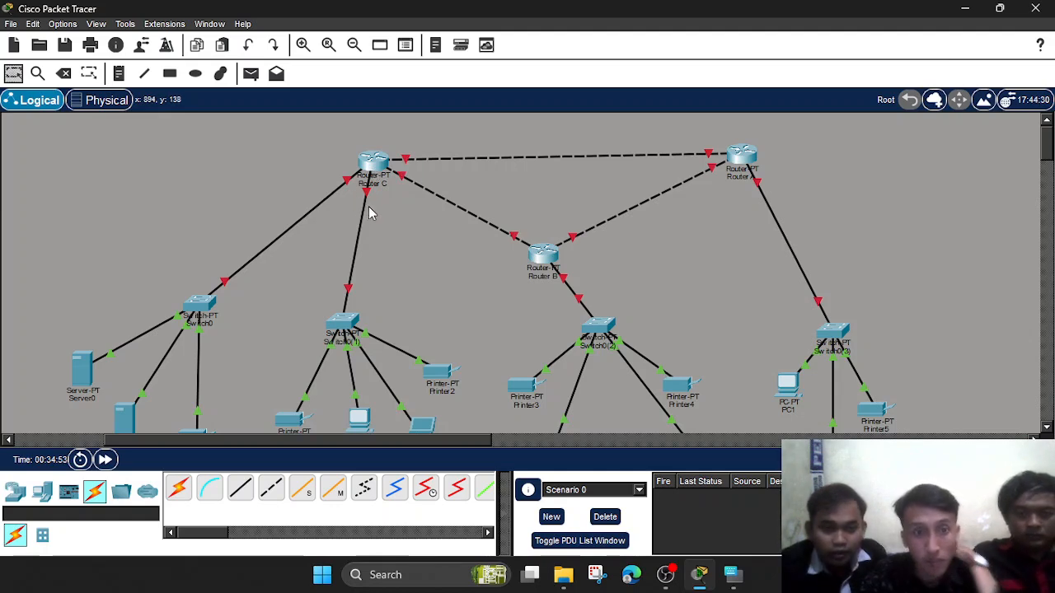
{"action": "mouse_move", "coordinate": [350, 186]}
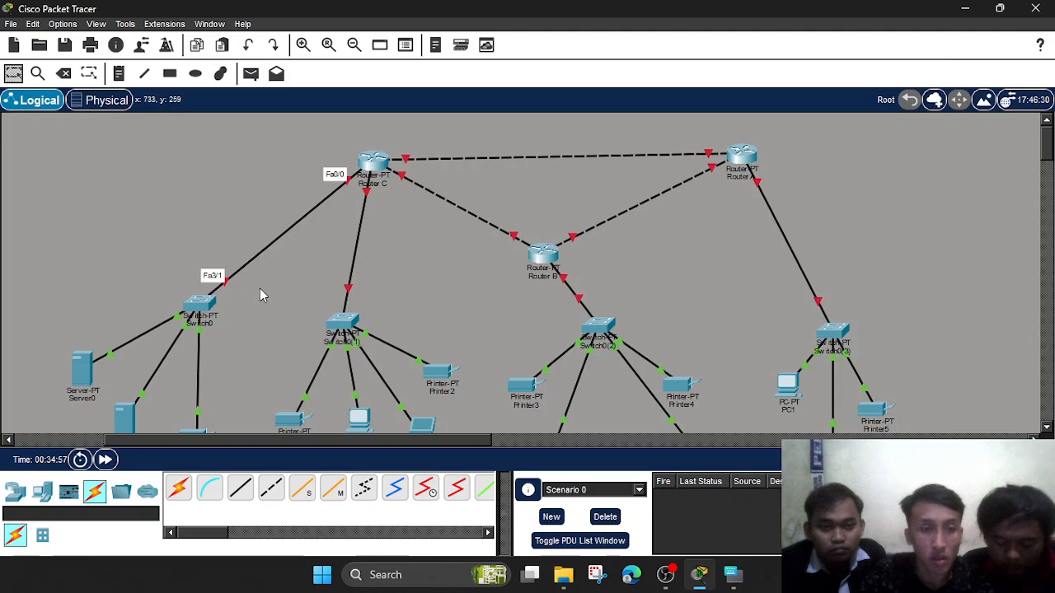
{"action": "scroll", "coordinate": [226, 316], "scroll_direction": "down", "scroll_amount": 1}
{"action": "left_click", "coordinate": [82, 331]}
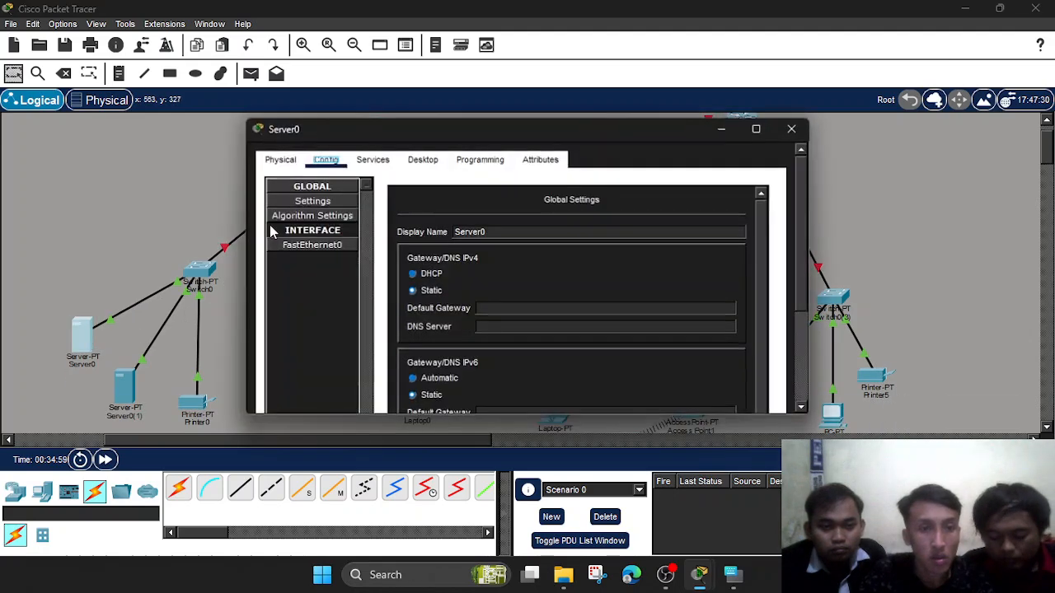
{"action": "left_click", "coordinate": [306, 245]}
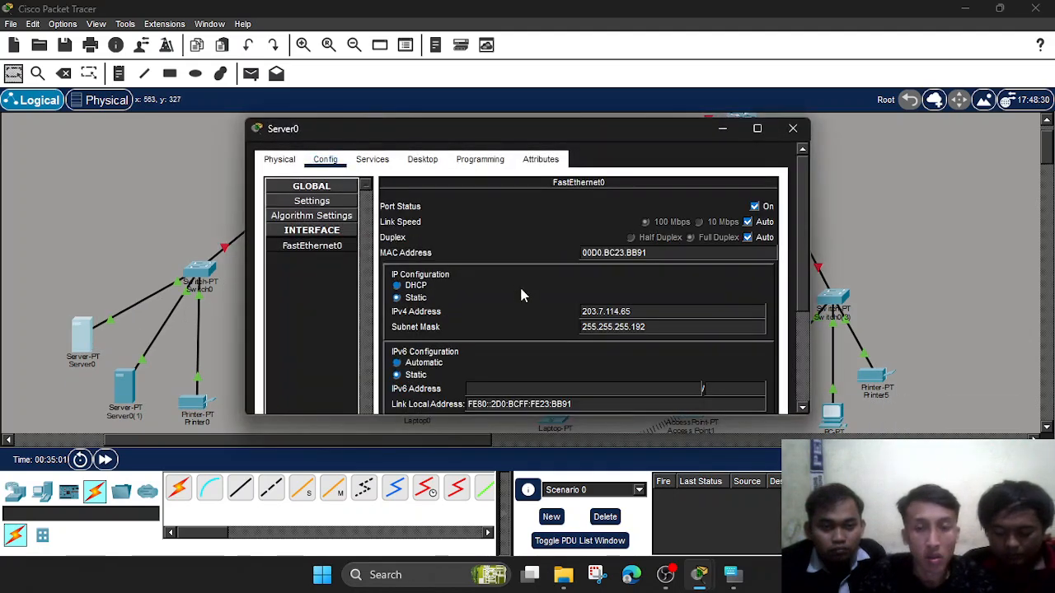
{"action": "scroll", "coordinate": [521, 295], "scroll_direction": "down", "scroll_amount": 1}
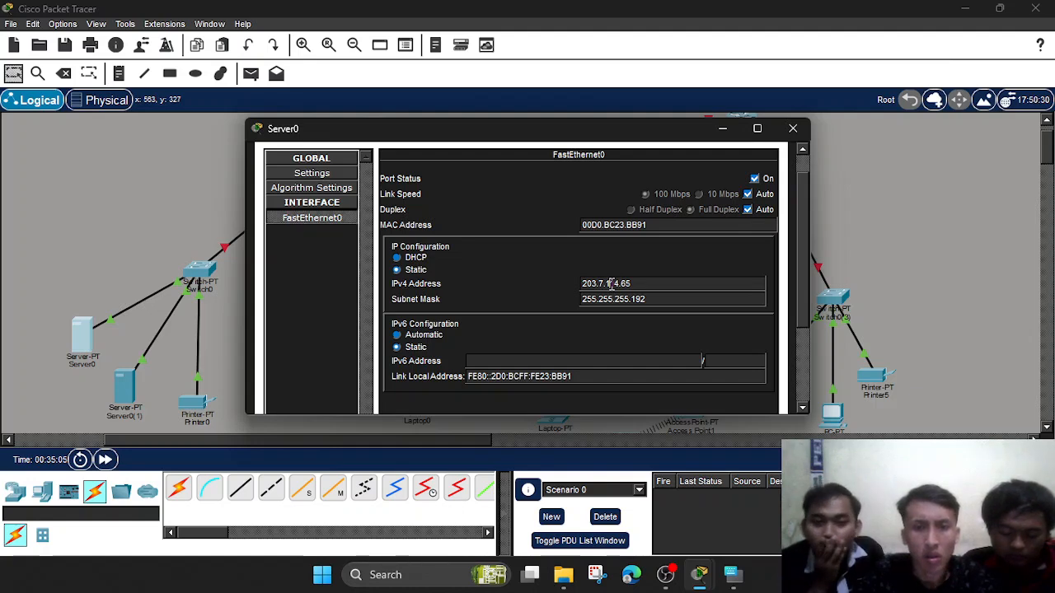
{"action": "left_click_drag", "start_coordinate": [631, 283], "coordinate": [574, 288]}
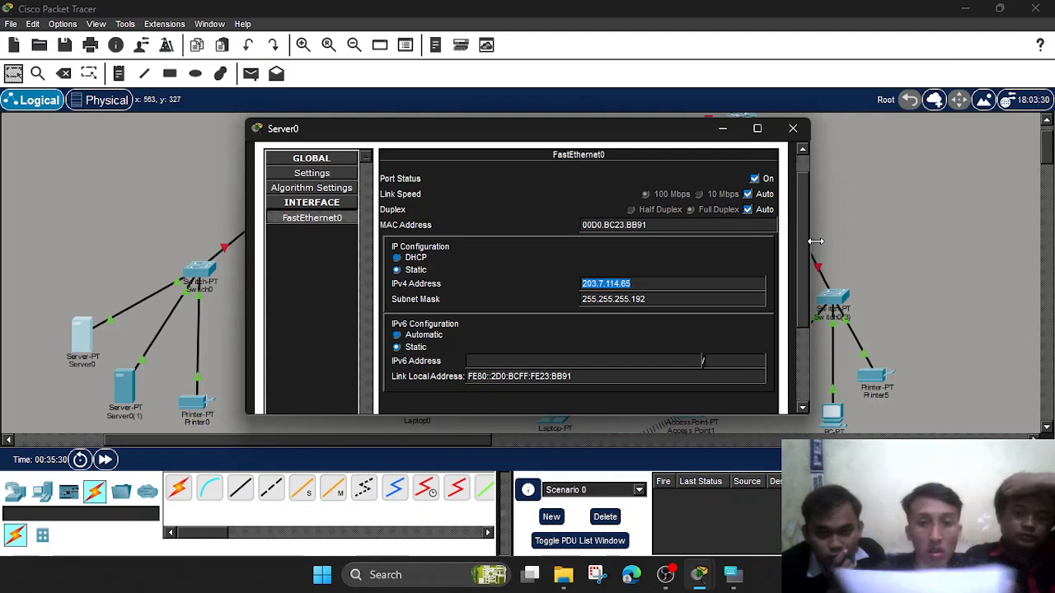
{"action": "left_click", "coordinate": [787, 132]}
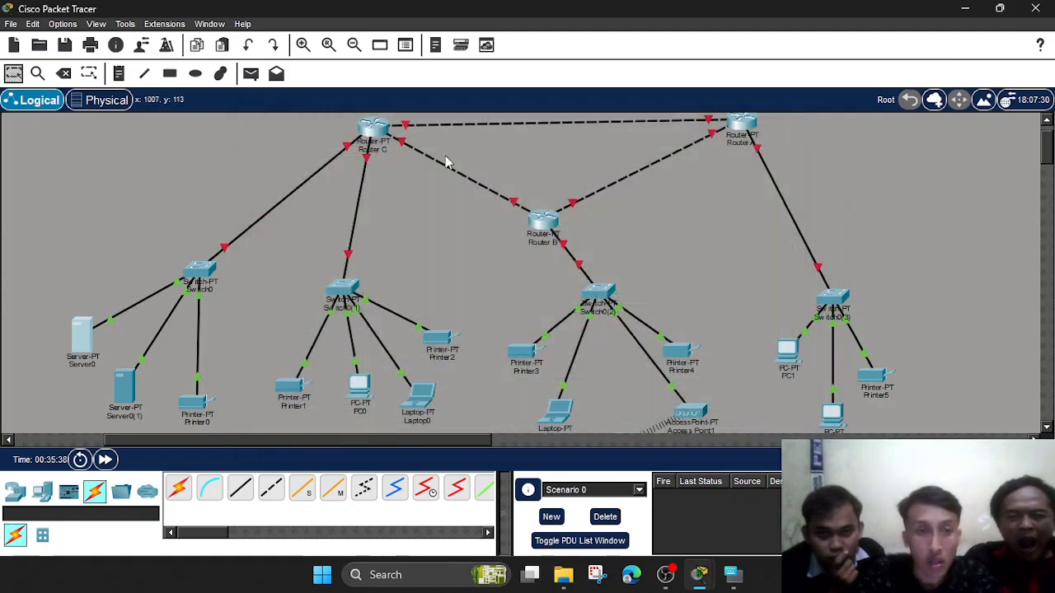
Configure Router C's FastEthernet0/0 with IPv4 address 203.7.114.65 and subnet mask 255.255.255.192, and turn its port on.
{"action": "left_click", "coordinate": [374, 130]}
{"action": "left_click", "coordinate": [325, 159]}
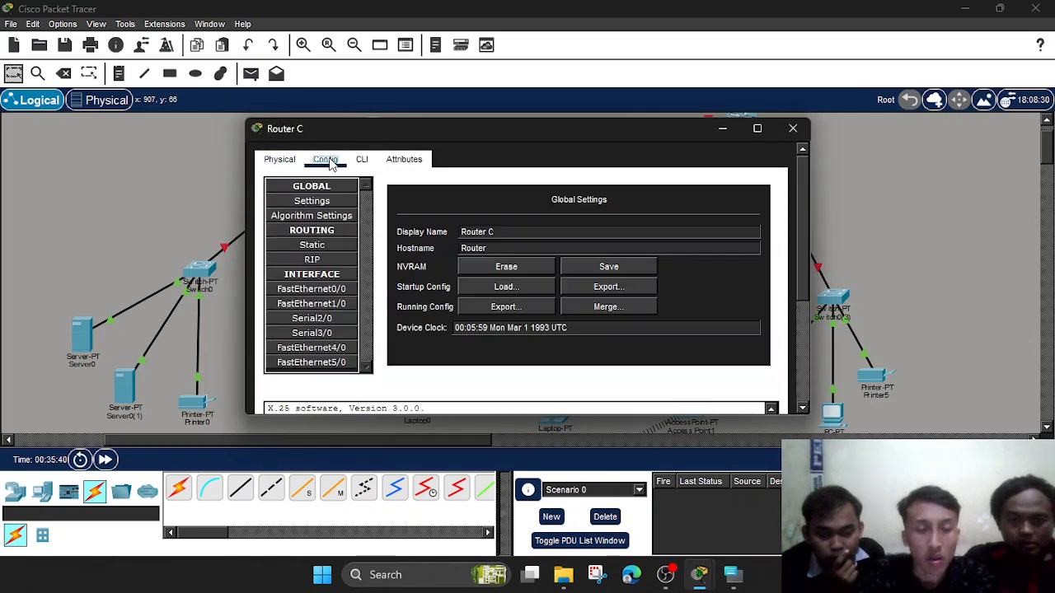
{"action": "left_click", "coordinate": [314, 290]}
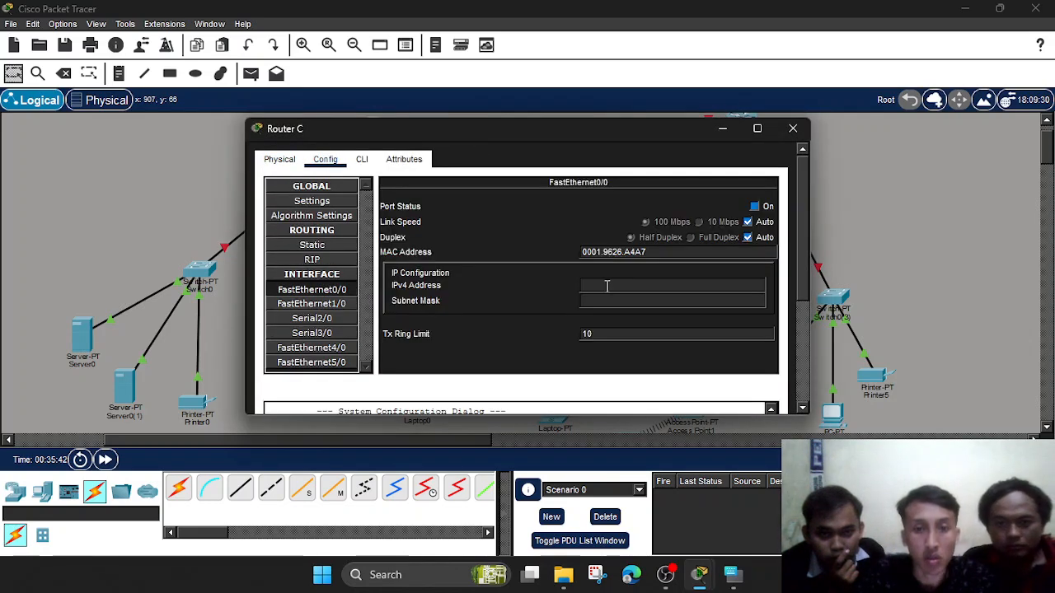
{"action": "left_click", "coordinate": [609, 285]}
{"action": "type", "text": "203.7.114.65"}
{"action": "left_click", "coordinate": [617, 301]}
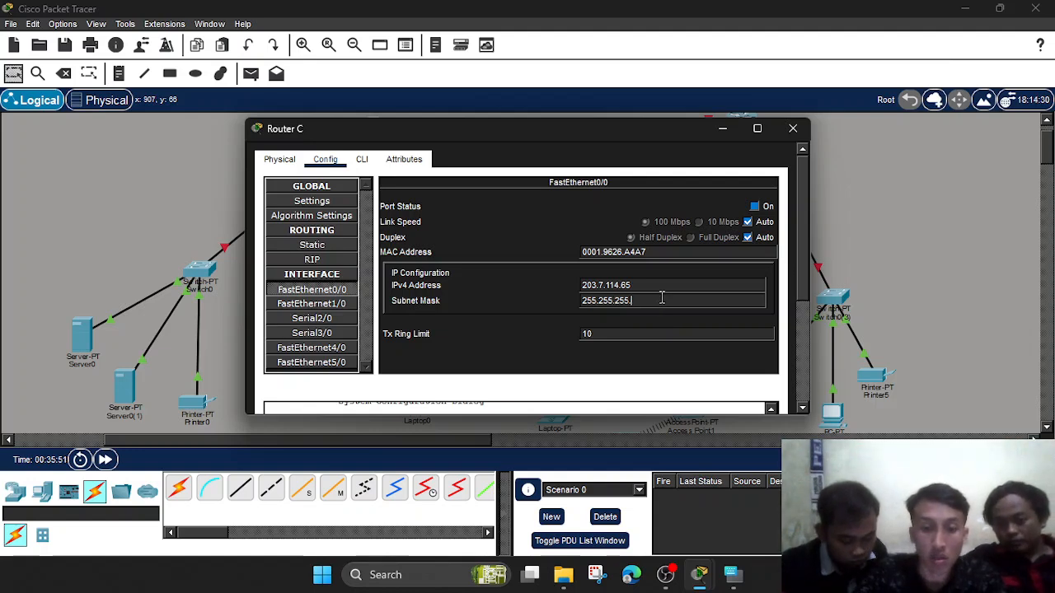
{"action": "type", "text": "192"}
{"action": "left_click", "coordinate": [755, 207]}
{"action": "left_click", "coordinate": [793, 129]}
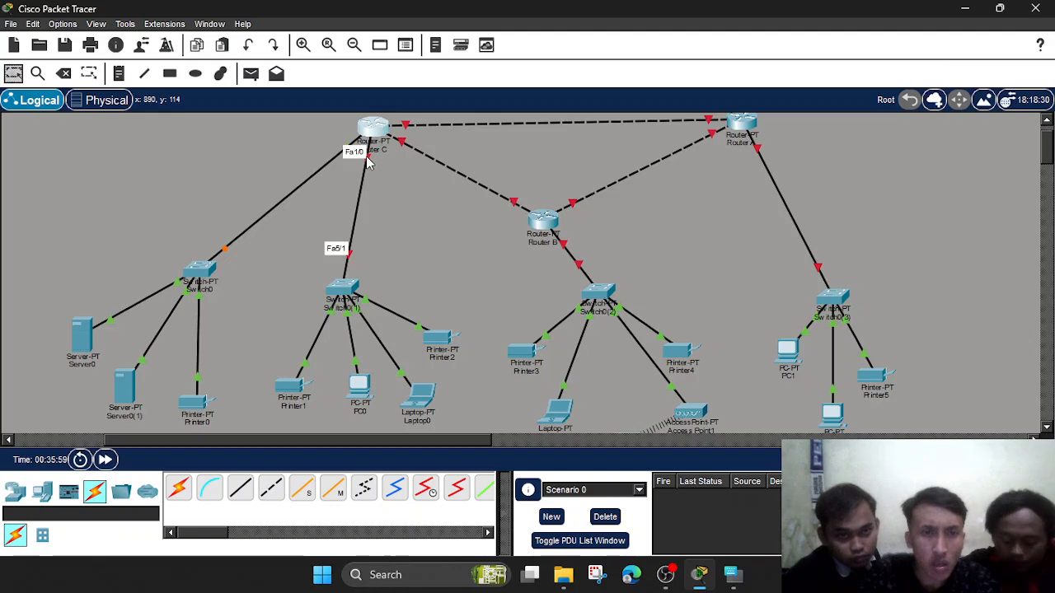
Review Router C's port summary and open its FastEthernet1/0 interface configuration.
{"action": "mouse_move", "coordinate": [375, 126]}
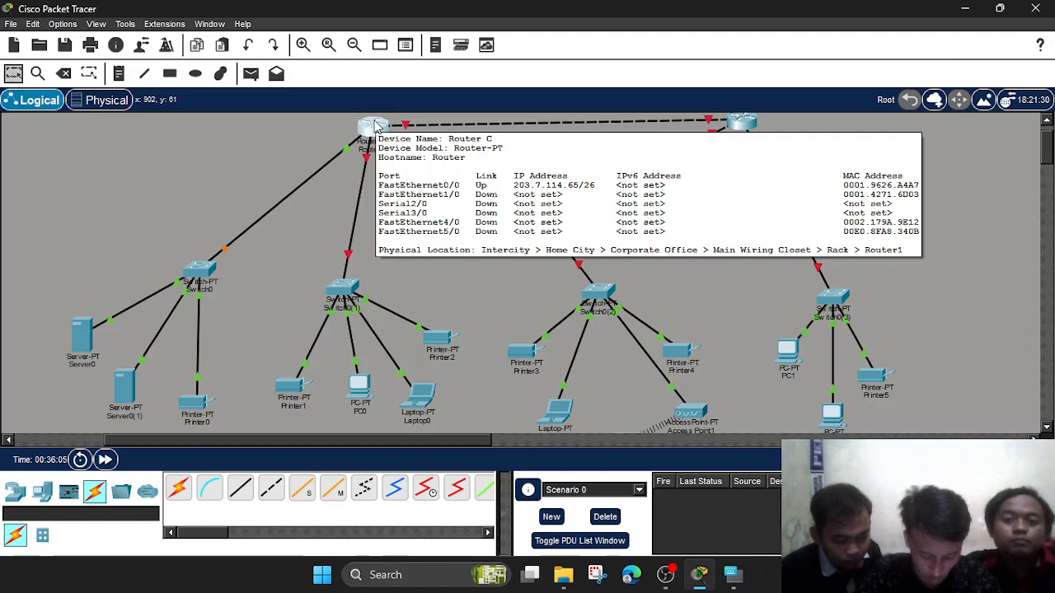
{"action": "left_click", "coordinate": [373, 126]}
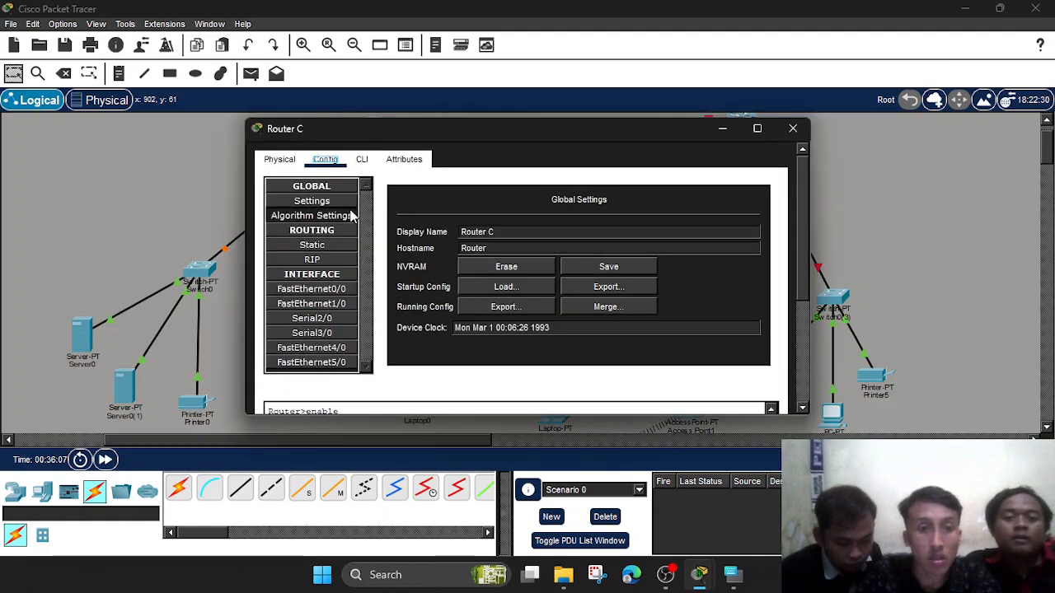
{"action": "left_click", "coordinate": [328, 303]}
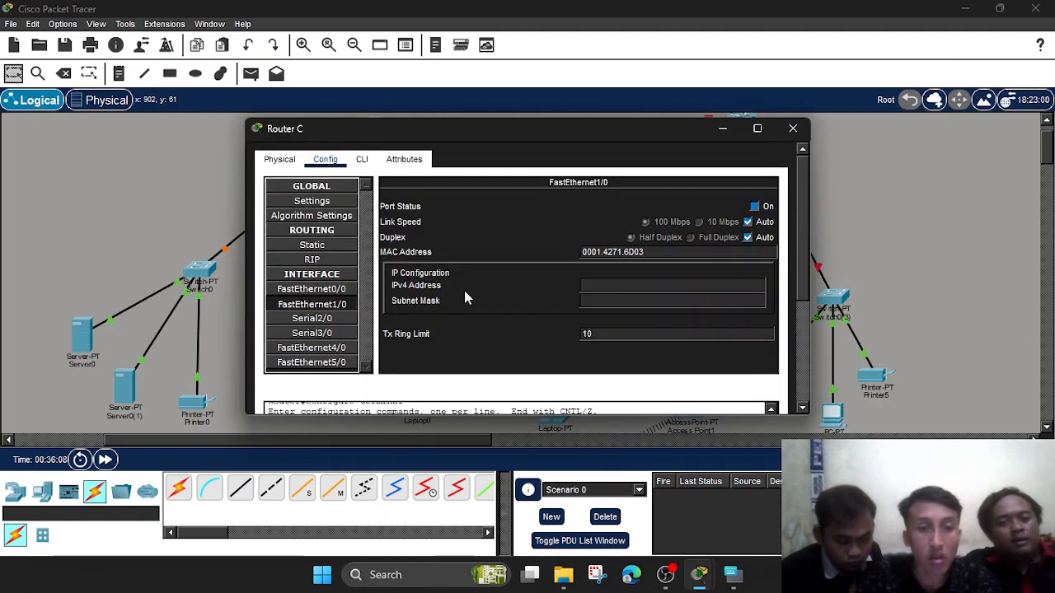
{"action": "left_click", "coordinate": [631, 284]}
{"action": "type", "text": "203.7.114.65"}
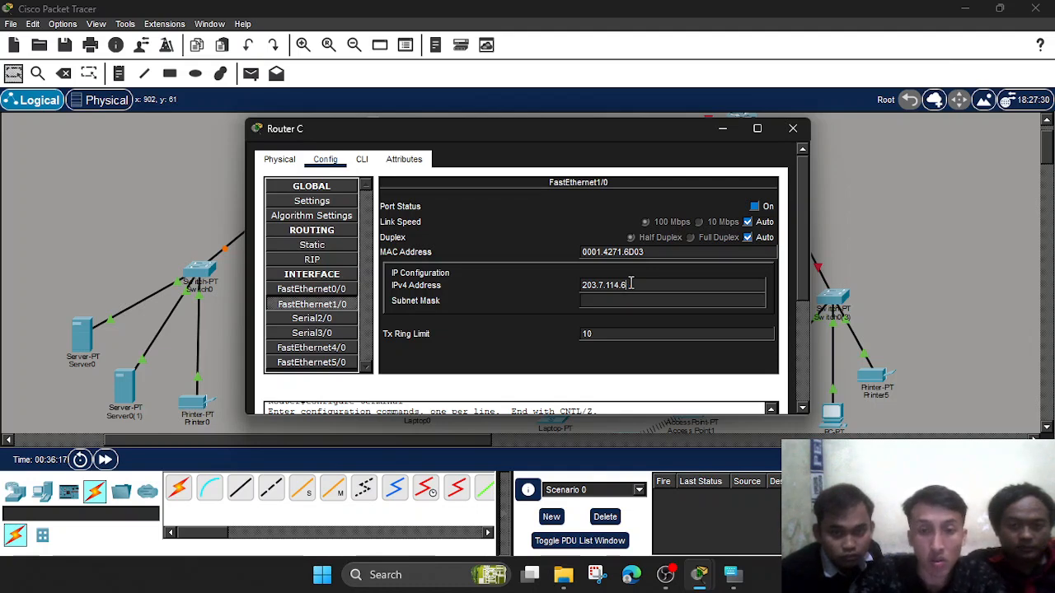
{"action": "key", "text": "BackSpace"}
{"action": "type", "text": "3"}
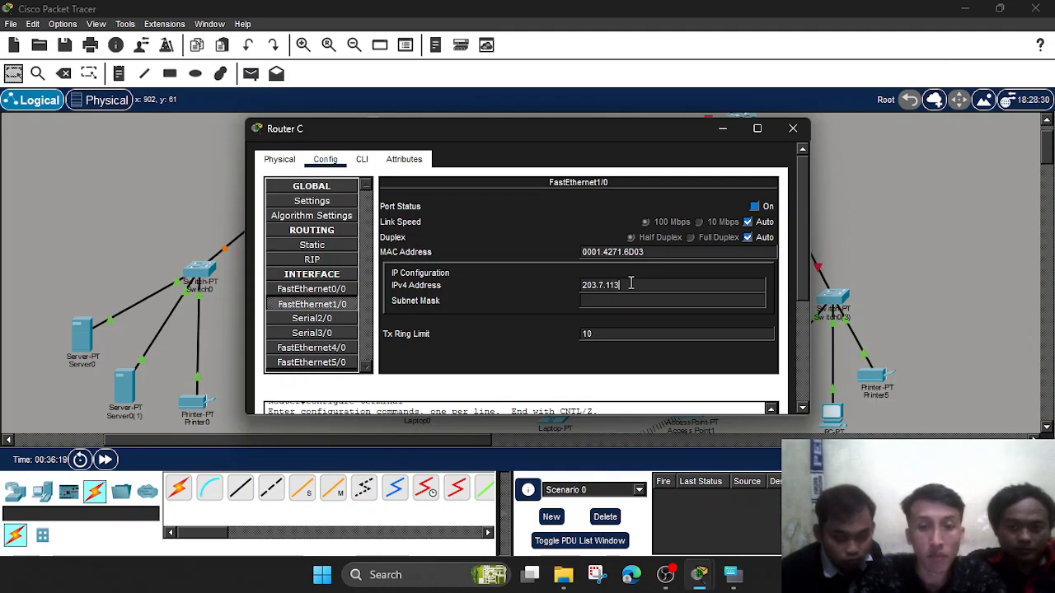
With the on-screen keyboard open, set Router C's FastEthernet1/0 to IPv4 203.7.113.1, subnet mask 255.255.255.128, and turn the port on.
{"action": "left_click", "coordinate": [732, 574]}
{"action": "left_click", "coordinate": [589, 227]}
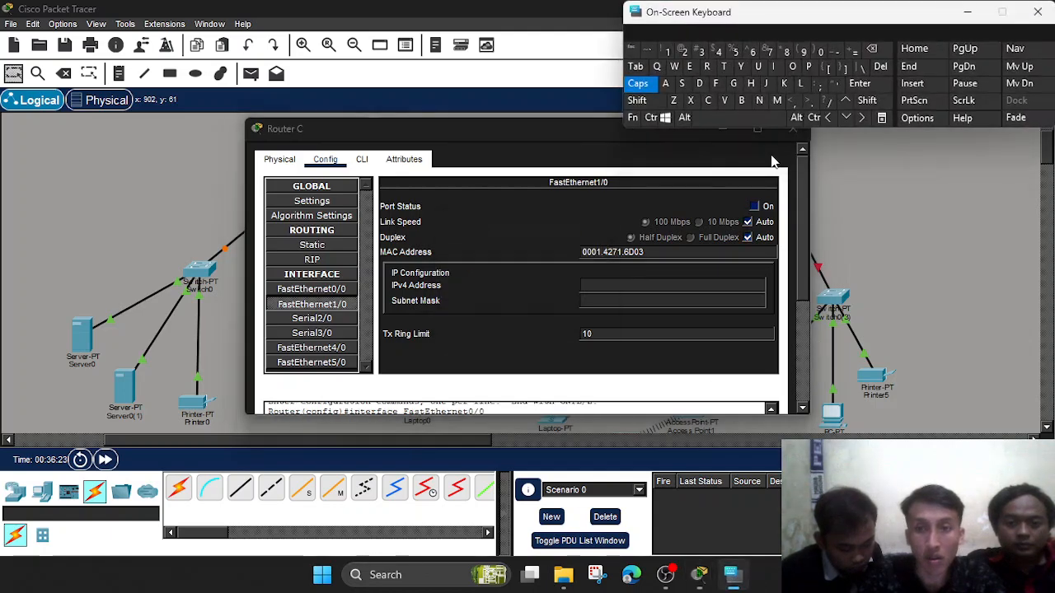
{"action": "left_click", "coordinate": [812, 102]}
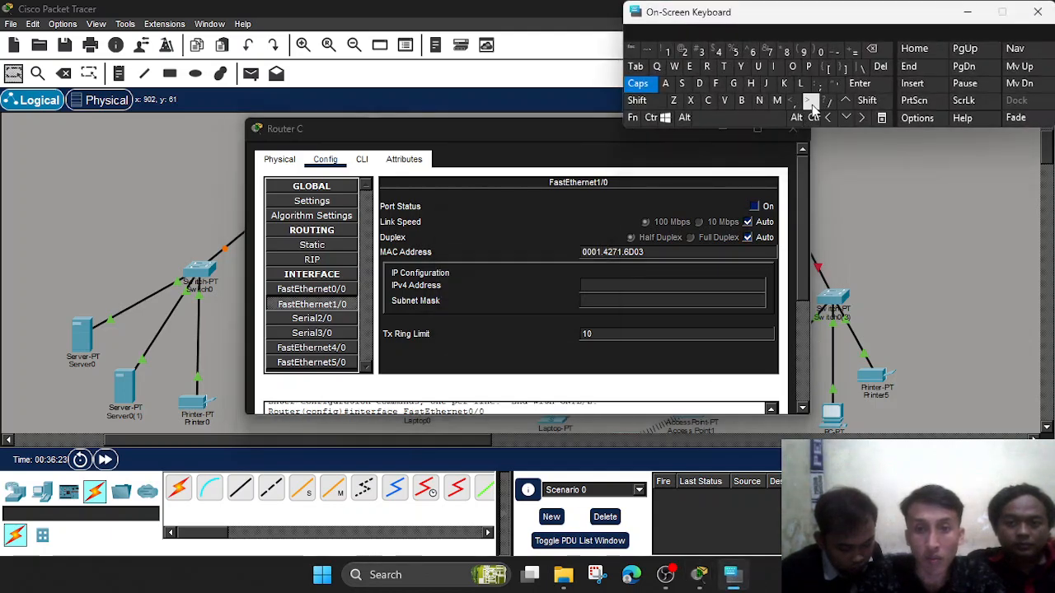
{"action": "left_click", "coordinate": [628, 287]}
{"action": "type", "text": "203.7.114.65"}
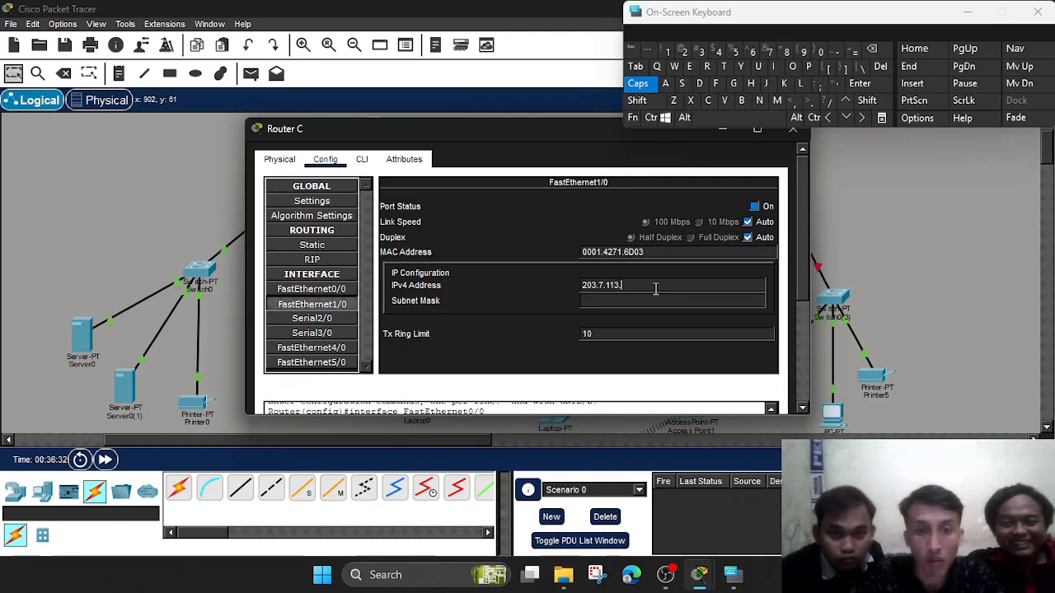
{"action": "left_click", "coordinate": [636, 300]}
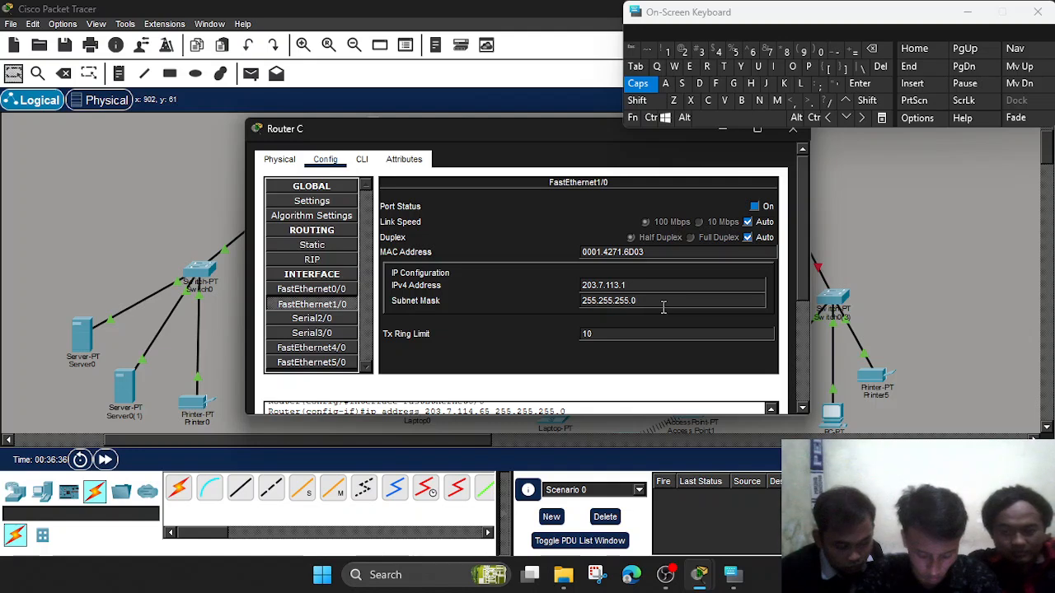
{"action": "type", "text": "128"}
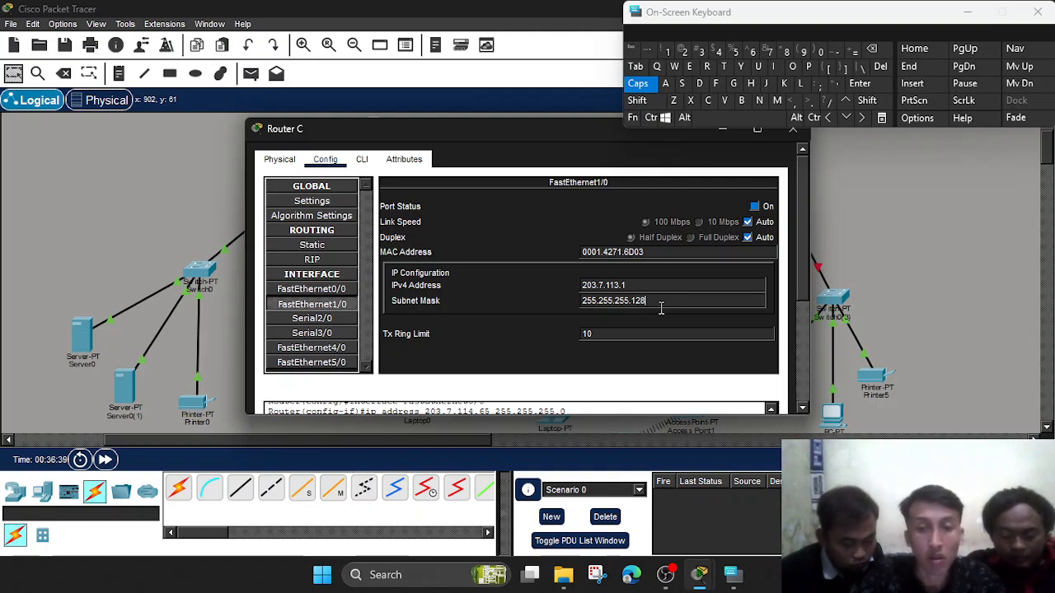
{"action": "left_click", "coordinate": [755, 206]}
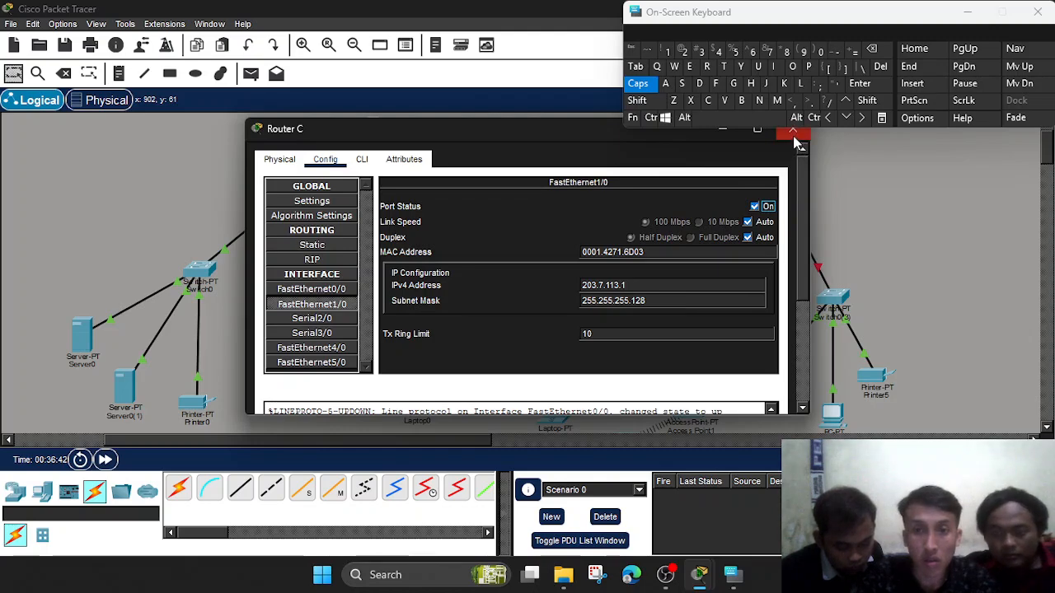
{"action": "left_click", "coordinate": [793, 134]}
Minimize the on-screen keyboard and look at Router B's physical view.
{"action": "scroll", "coordinate": [475, 215], "scroll_direction": "up", "scroll_amount": 2}
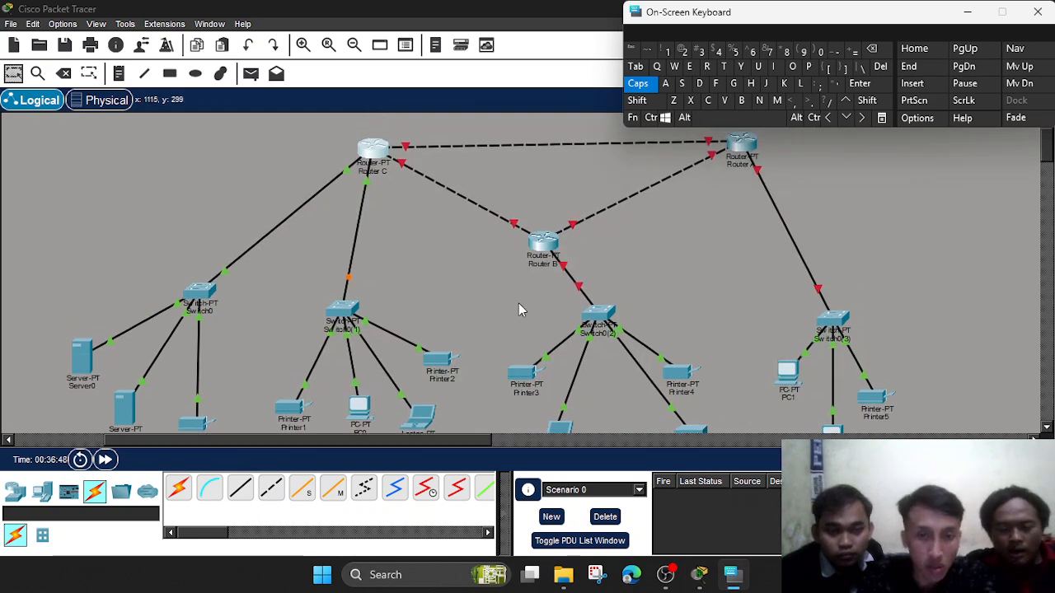
{"action": "scroll", "coordinate": [517, 310], "scroll_direction": "down", "scroll_amount": 8}
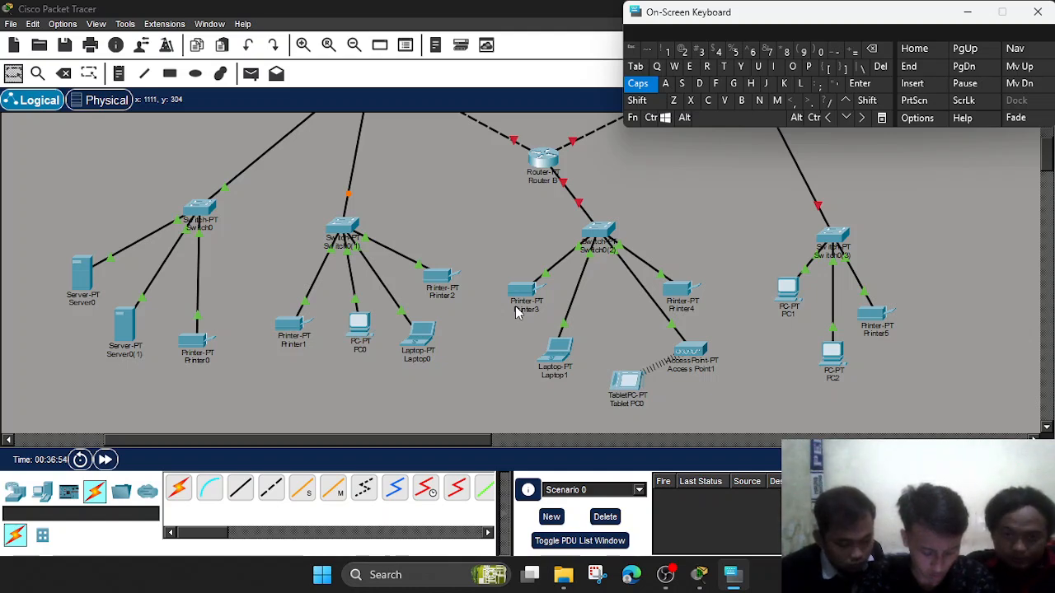
{"action": "left_click", "coordinate": [553, 162]}
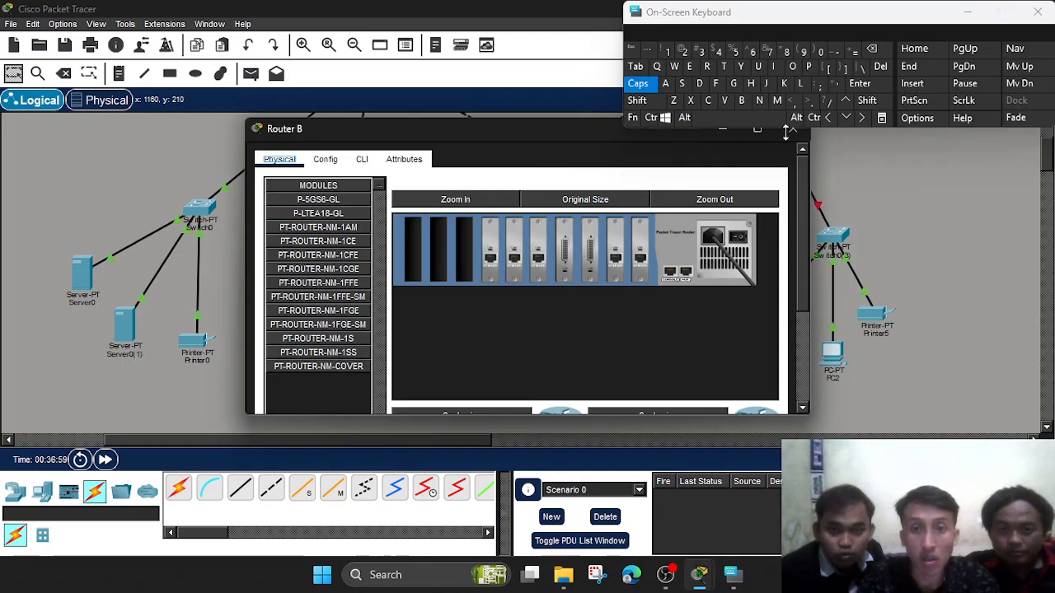
{"action": "left_click", "coordinate": [967, 12]}
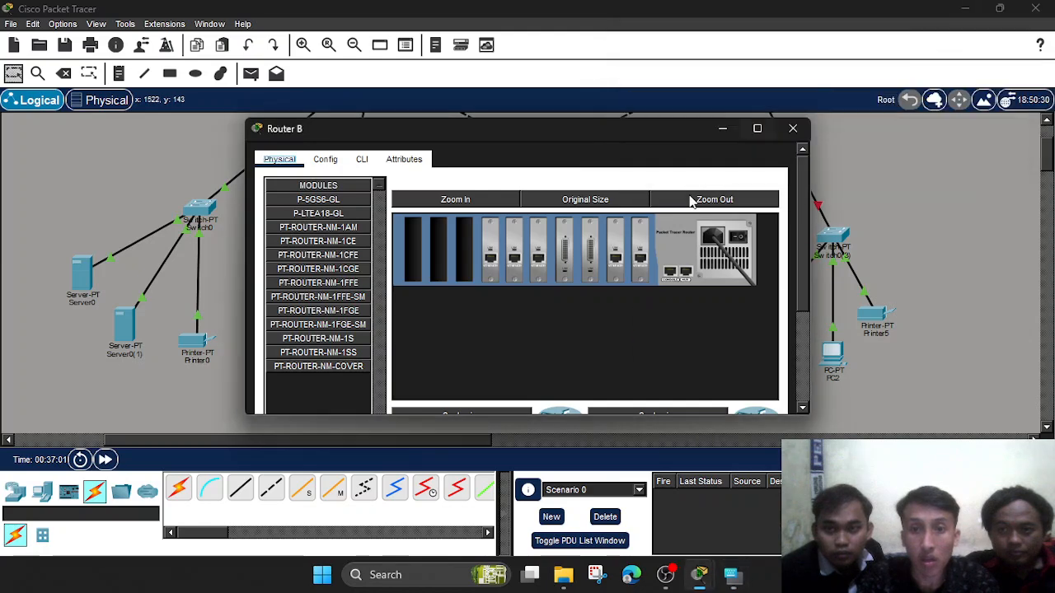
{"action": "left_click", "coordinate": [727, 130]}
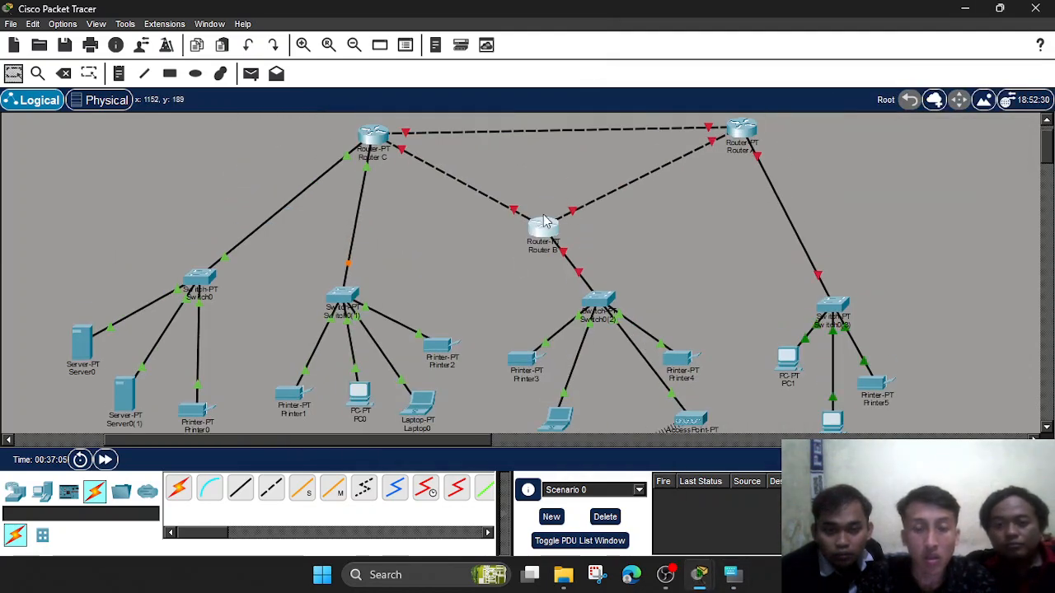
{"action": "left_click", "coordinate": [550, 229]}
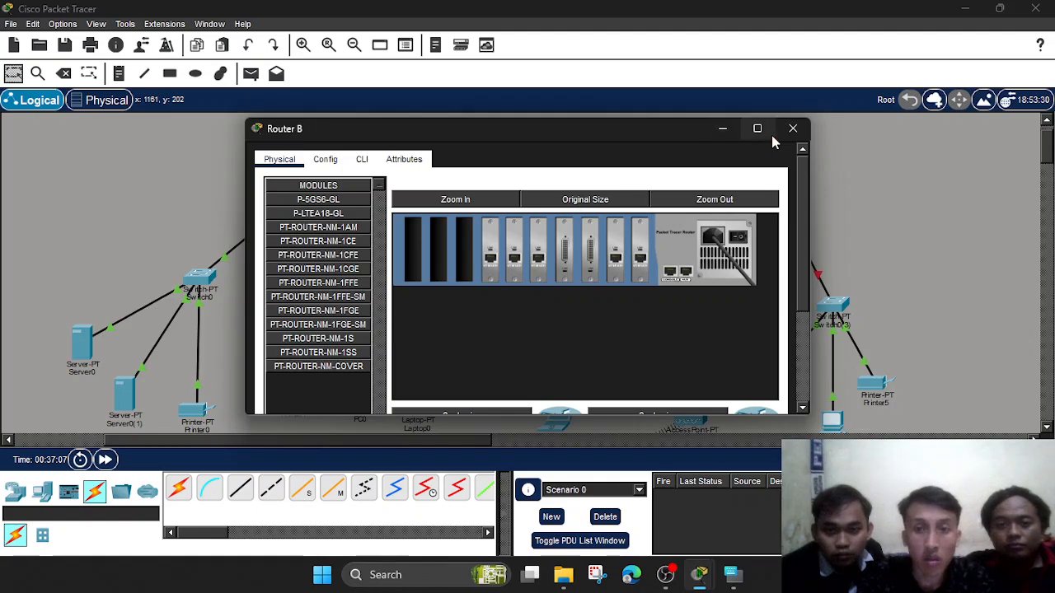
{"action": "left_click", "coordinate": [727, 129]}
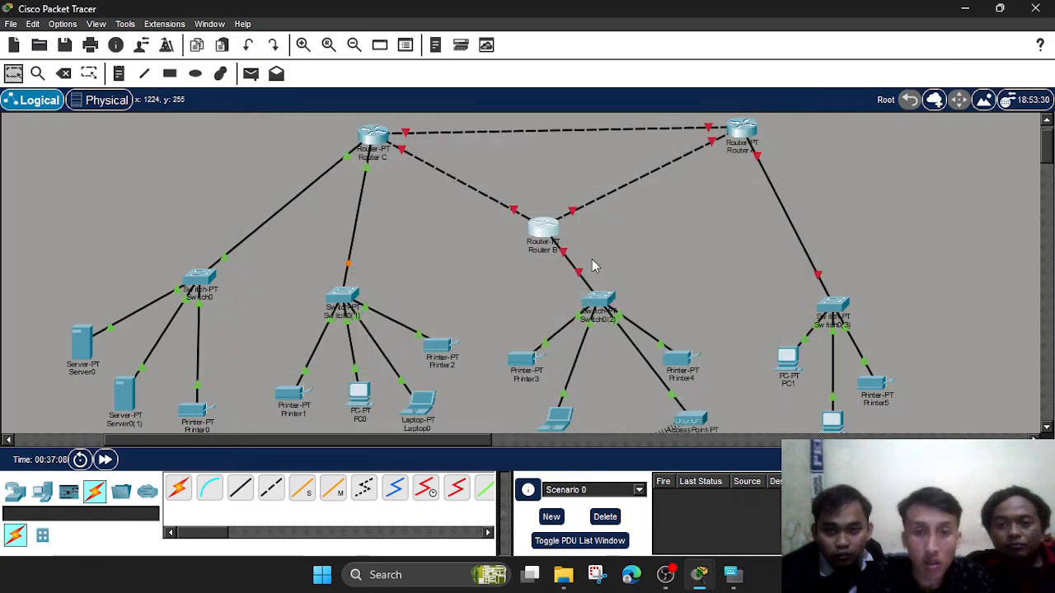
Try to open Router B's configuration settings.
{"action": "left_click", "coordinate": [550, 227]}
{"action": "left_click", "coordinate": [327, 160]}
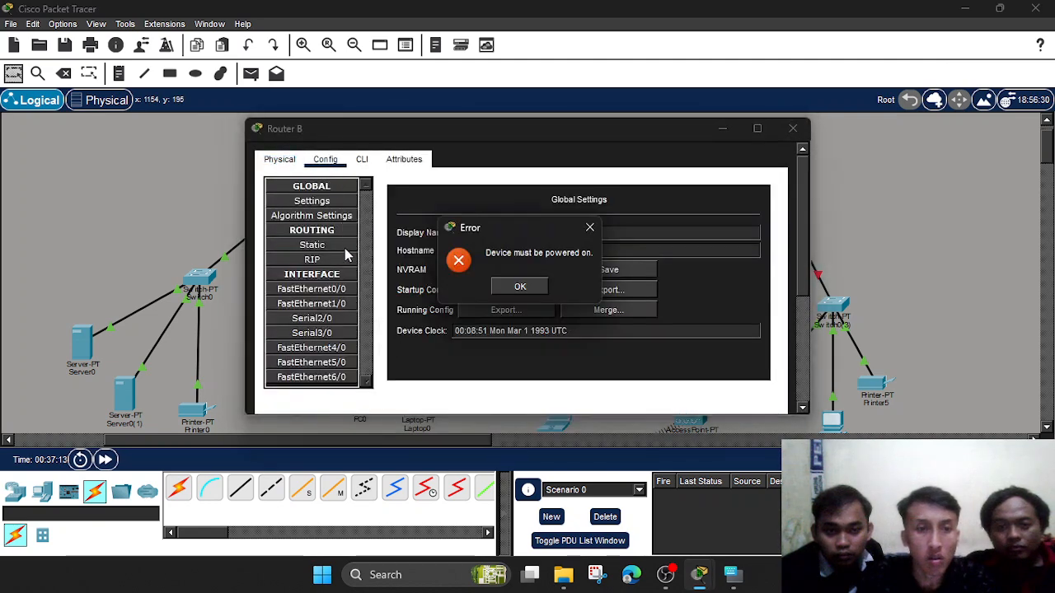
{"action": "left_click", "coordinate": [589, 229]}
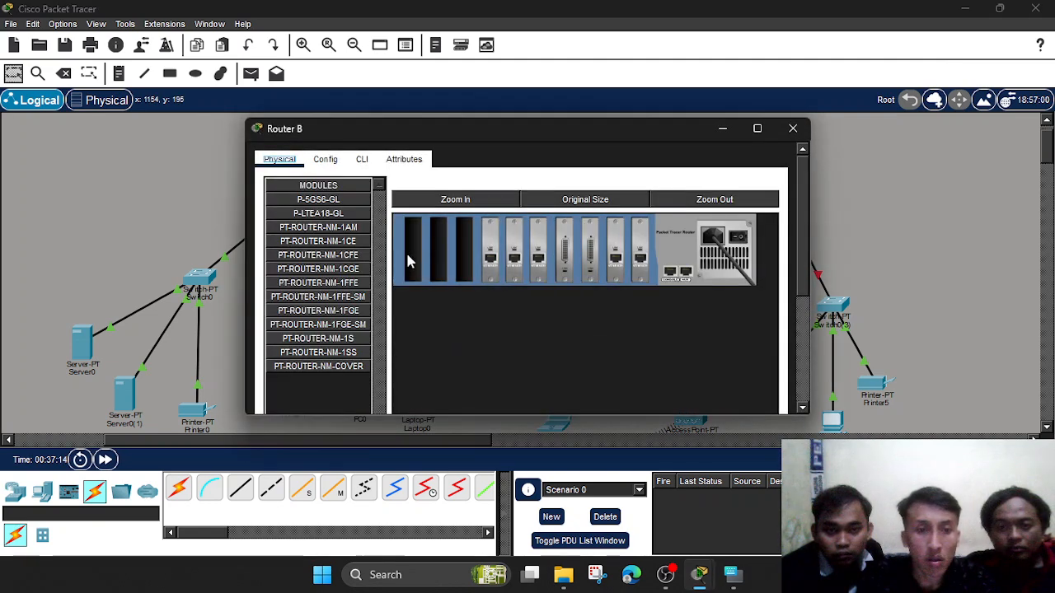
{"action": "left_click", "coordinate": [325, 159]}
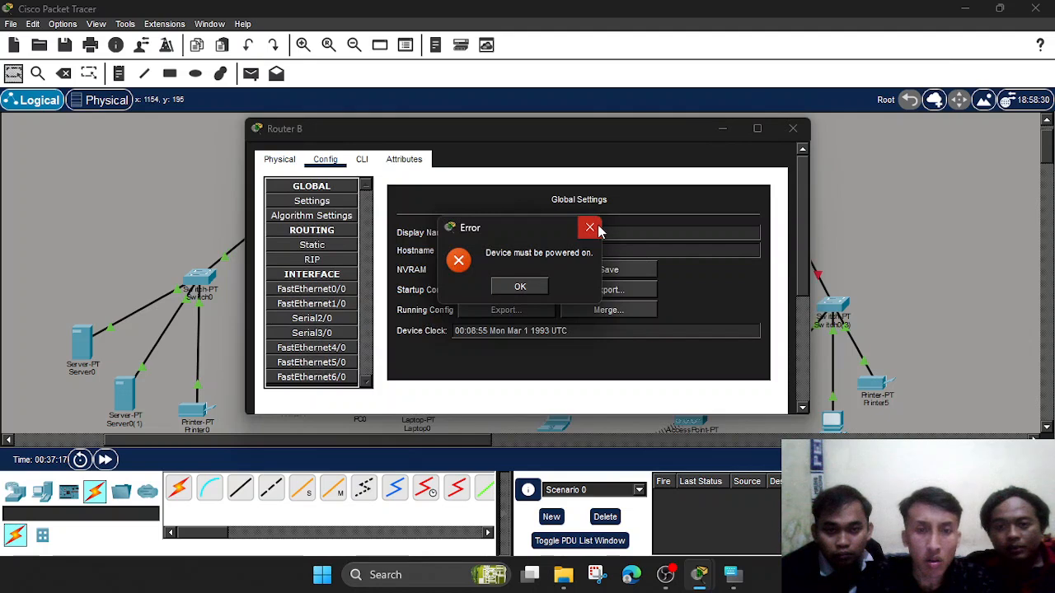
{"action": "left_click", "coordinate": [590, 227]}
Power on Router B in its physical view, and check Router A's physical view.
{"action": "left_click", "coordinate": [738, 237]}
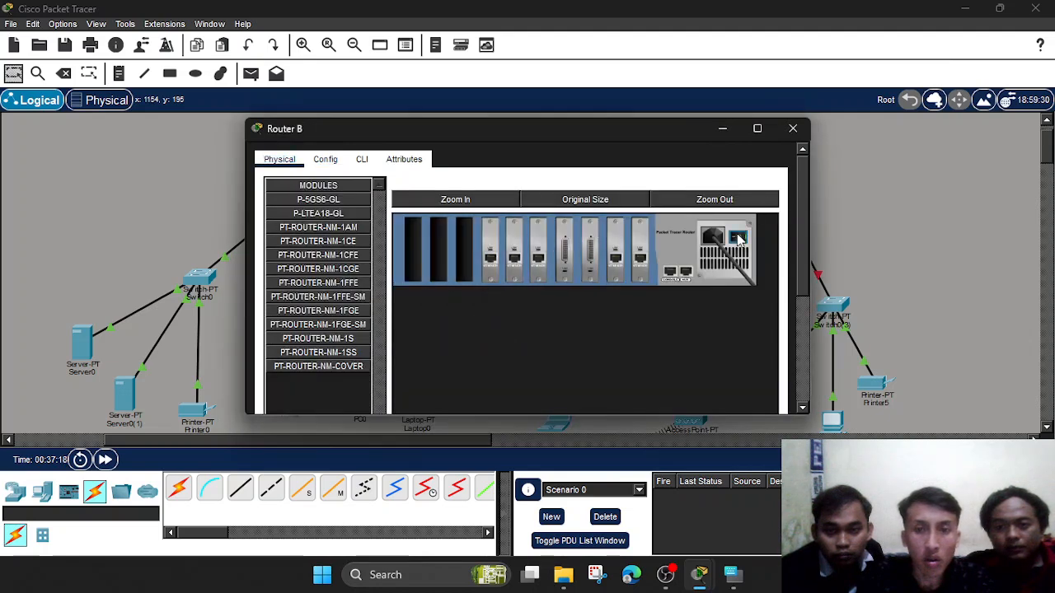
{"action": "left_click", "coordinate": [338, 161]}
{"action": "left_click", "coordinate": [519, 288]}
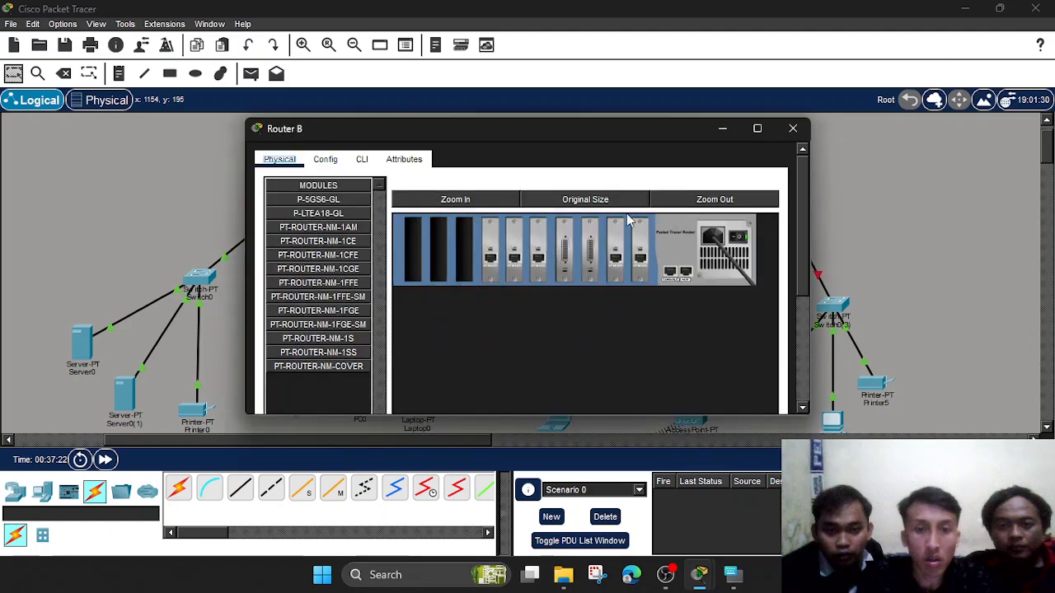
{"action": "scroll", "coordinate": [684, 257], "scroll_direction": "down", "scroll_amount": 3}
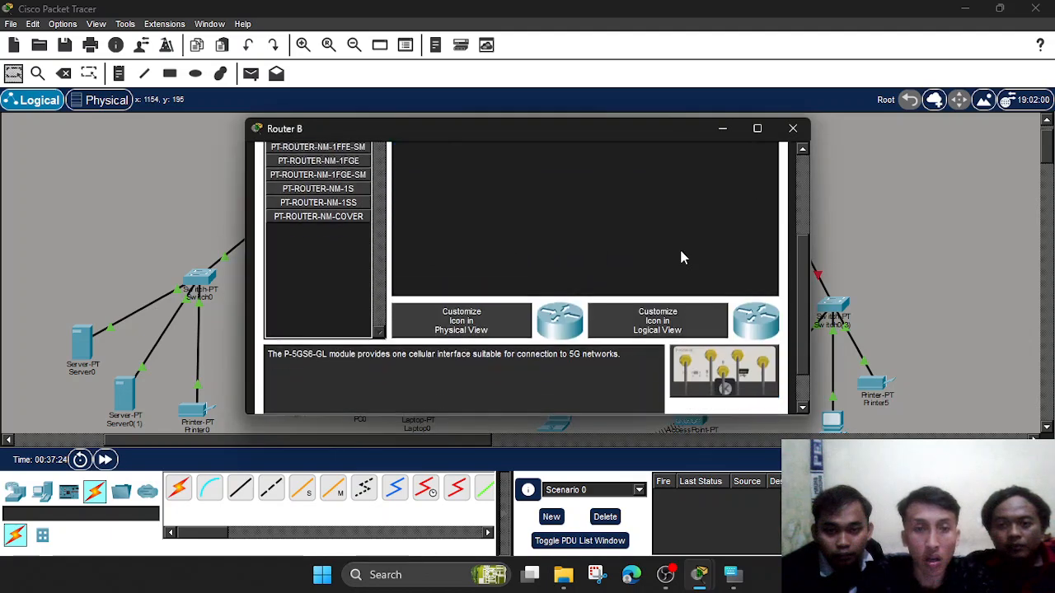
{"action": "left_click", "coordinate": [792, 130]}
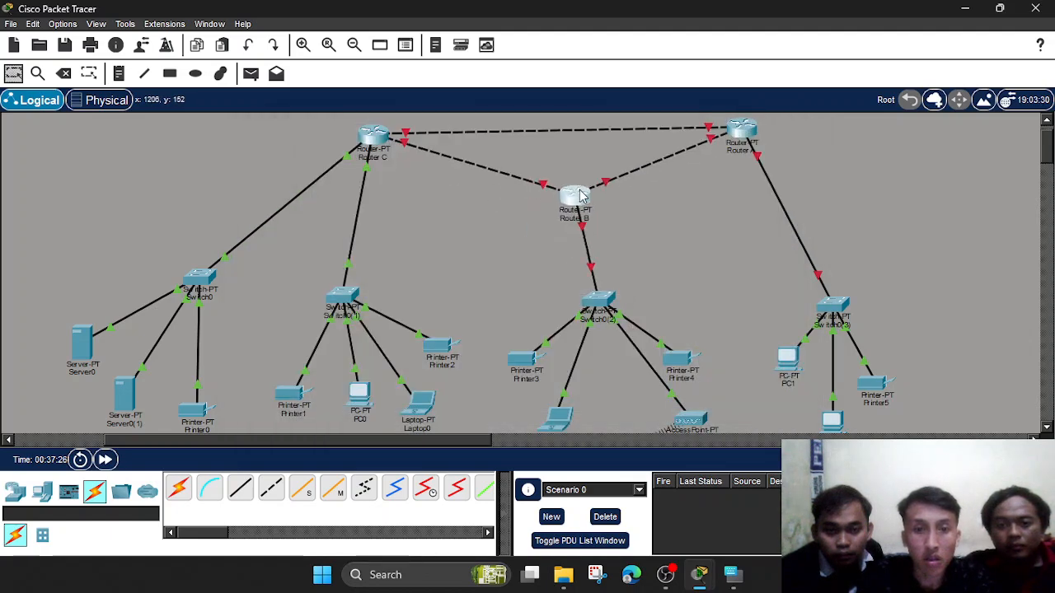
{"action": "left_click", "coordinate": [746, 131]}
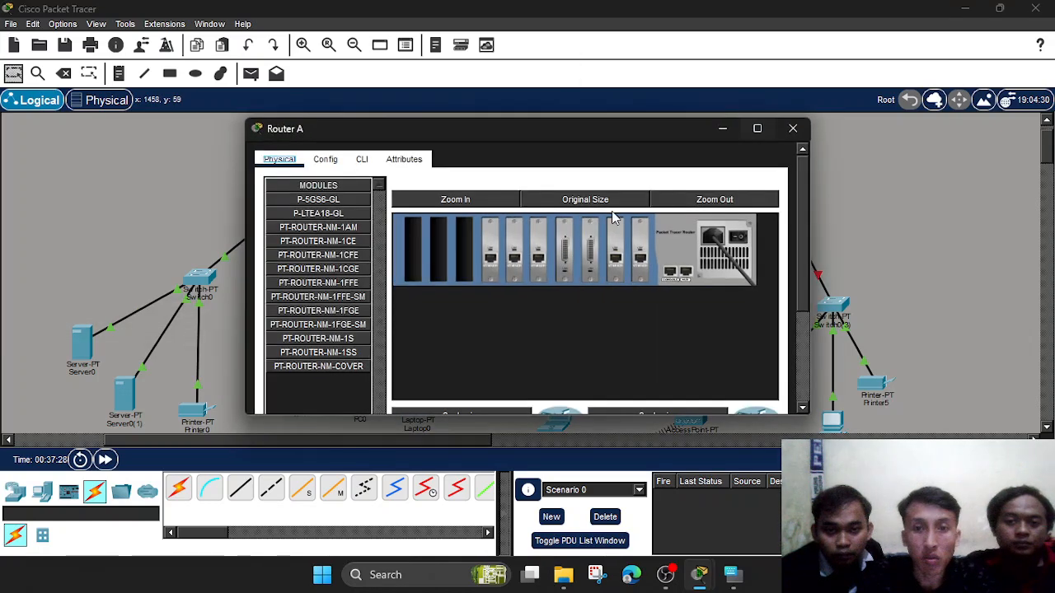
{"action": "left_click", "coordinate": [791, 130]}
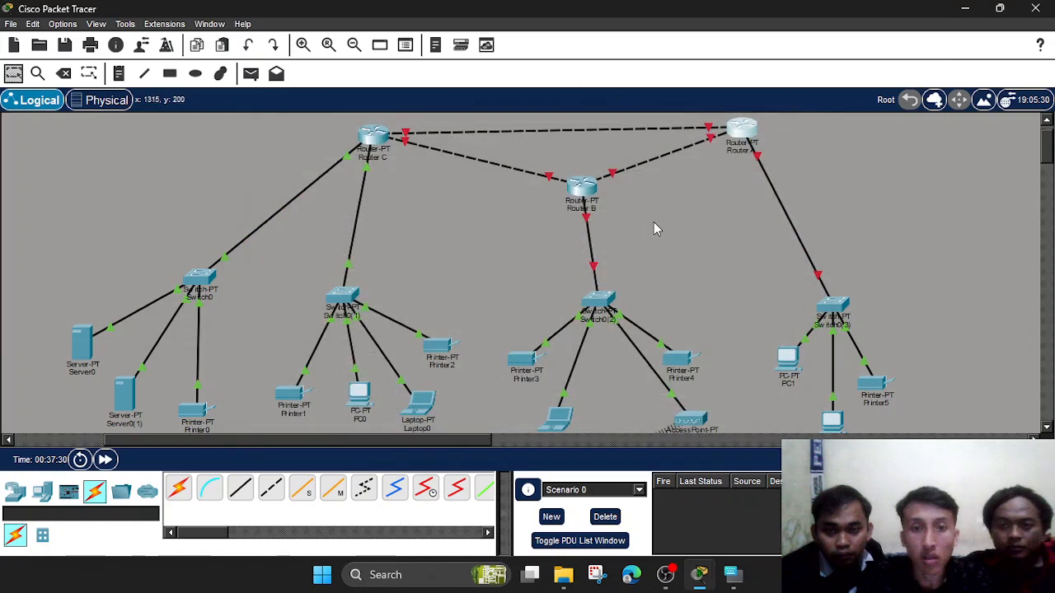
Open Router B's configuration and set FastEthernet0/0's IPv4 address to 203.7.113.129.
{"action": "left_click", "coordinate": [582, 189]}
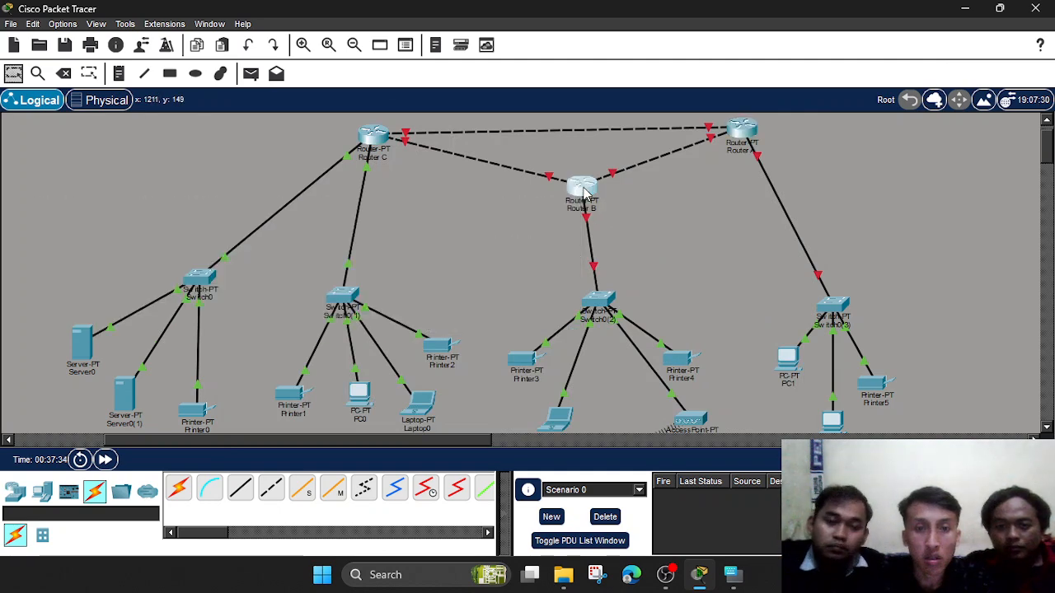
{"action": "left_click", "coordinate": [326, 159]}
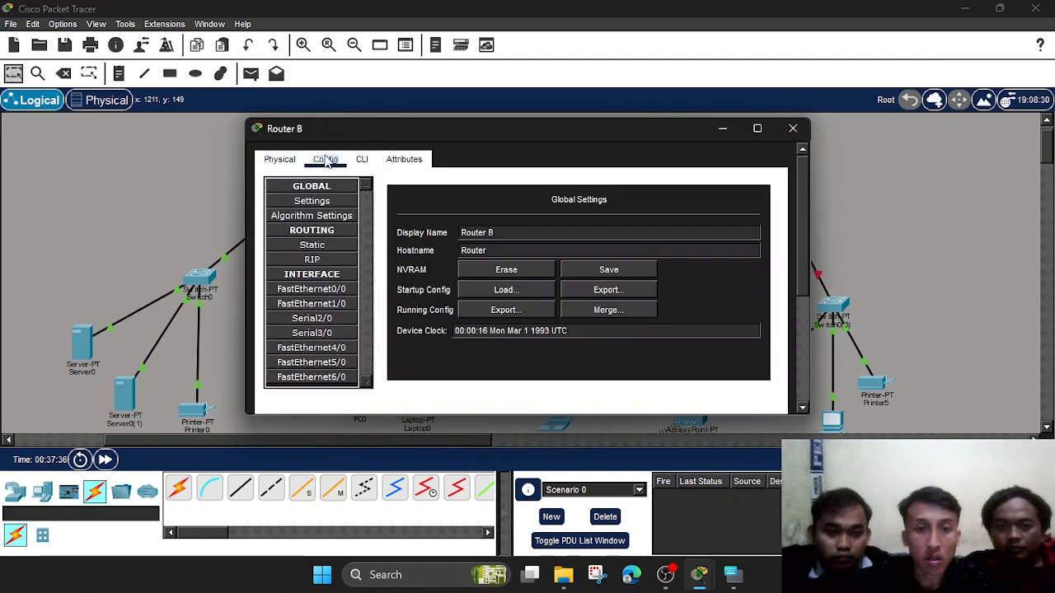
{"action": "left_click", "coordinate": [313, 289]}
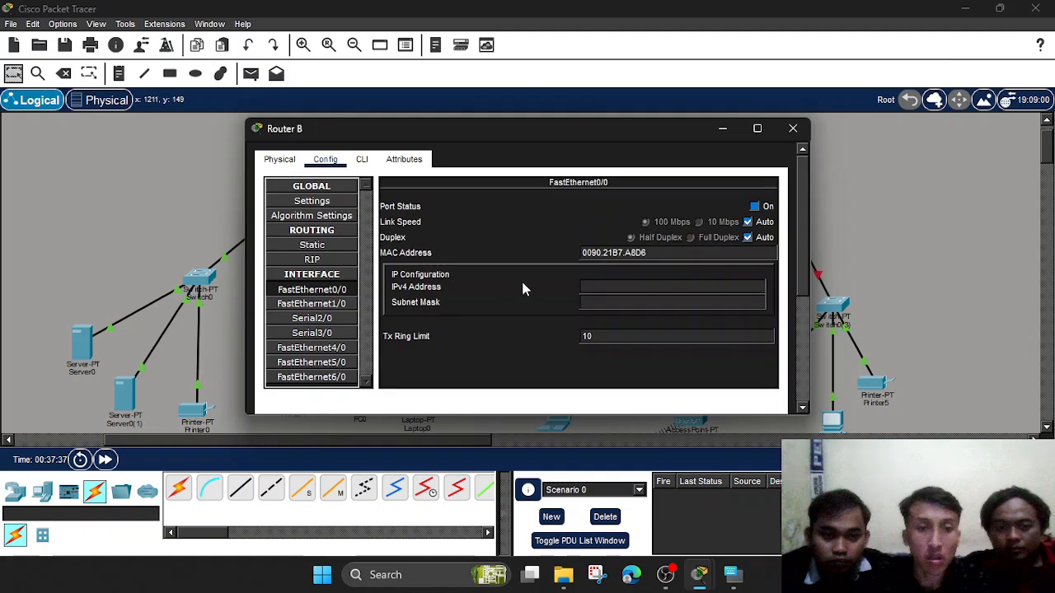
{"action": "left_click", "coordinate": [628, 285]}
{"action": "type", "text": "203.7.114.65"}
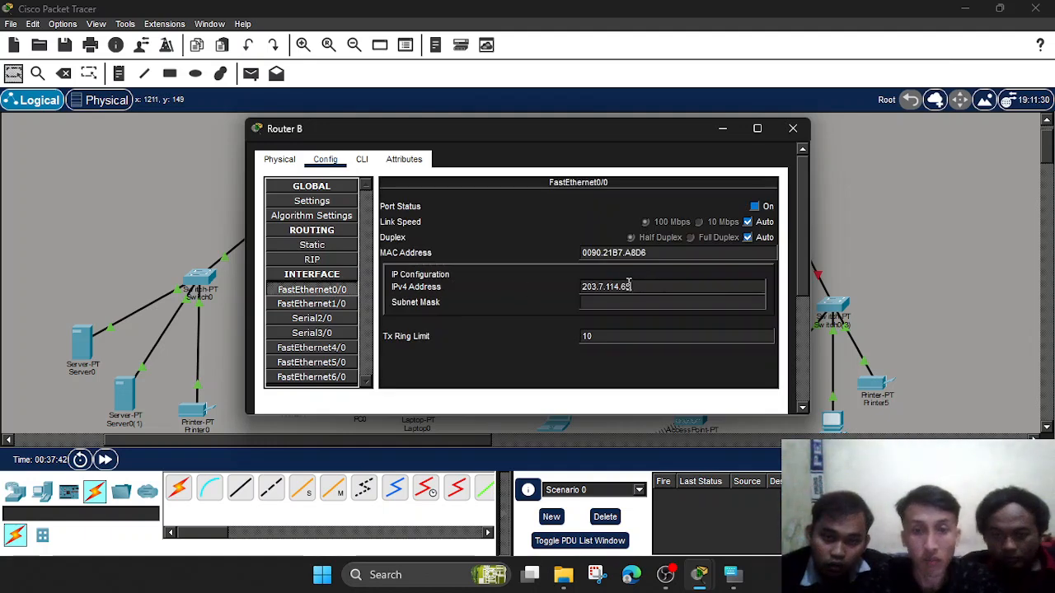
{"action": "key", "text": "BackSpace"}
{"action": "type", "text": "3"}
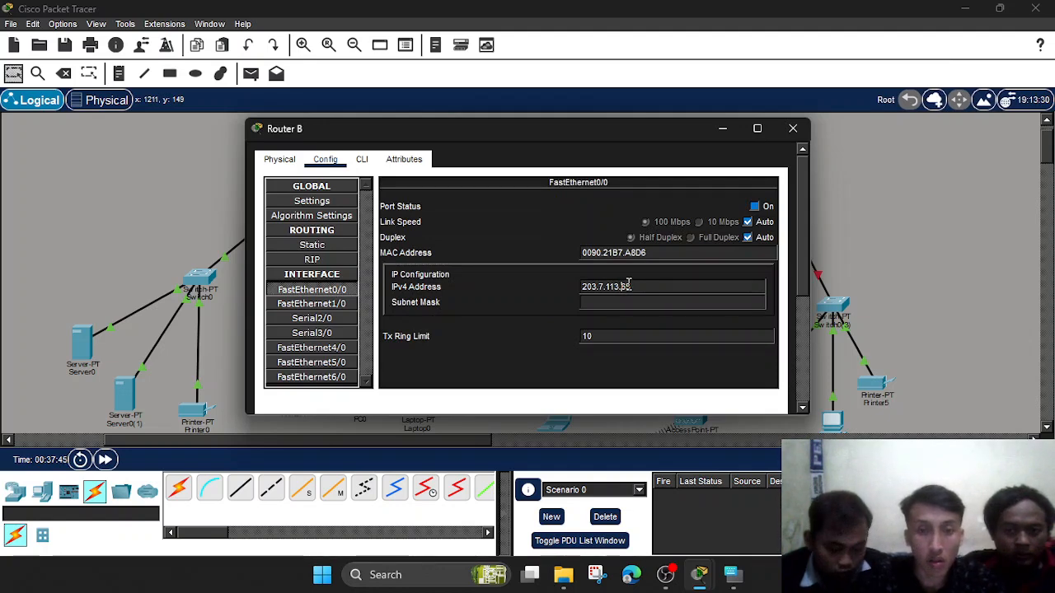
{"action": "key", "text": "BackSpace"}
{"action": "type", "text": "12"}
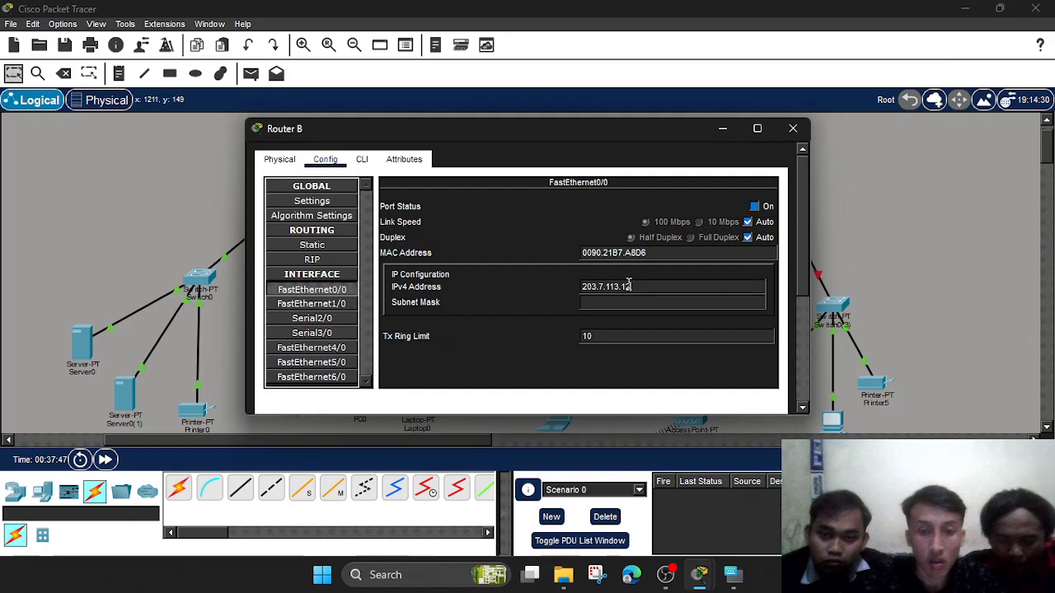
{"action": "type", "text": "9"}
Set Router B's FastEthernet0/0 subnet mask to 255.255.255.128, turn the port on, and close the router's window.
{"action": "left_click", "coordinate": [623, 302]}
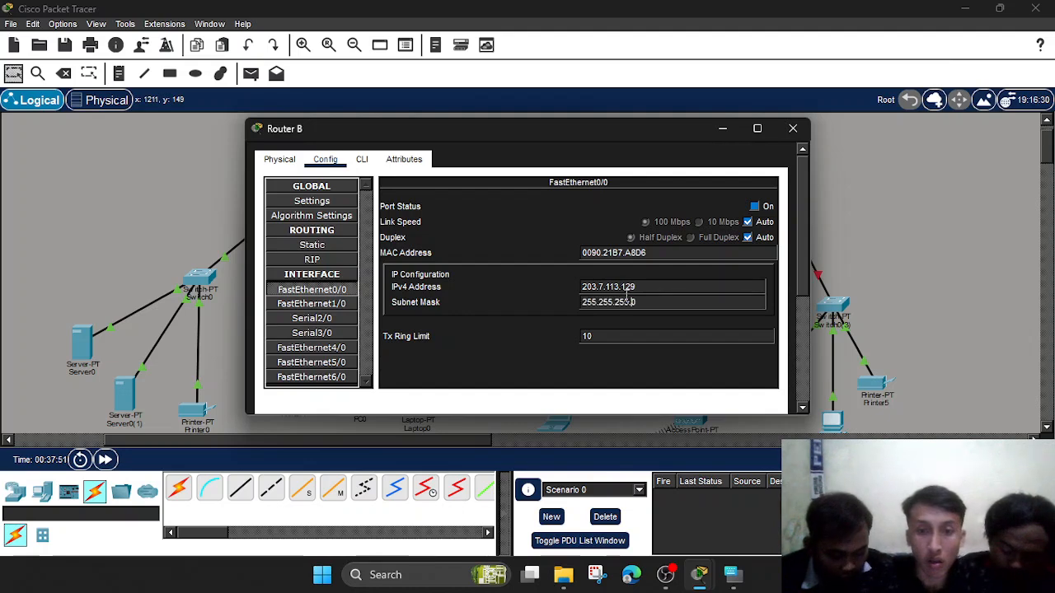
{"action": "key", "text": "BackSpace"}
{"action": "key", "text": "BackSpace"}
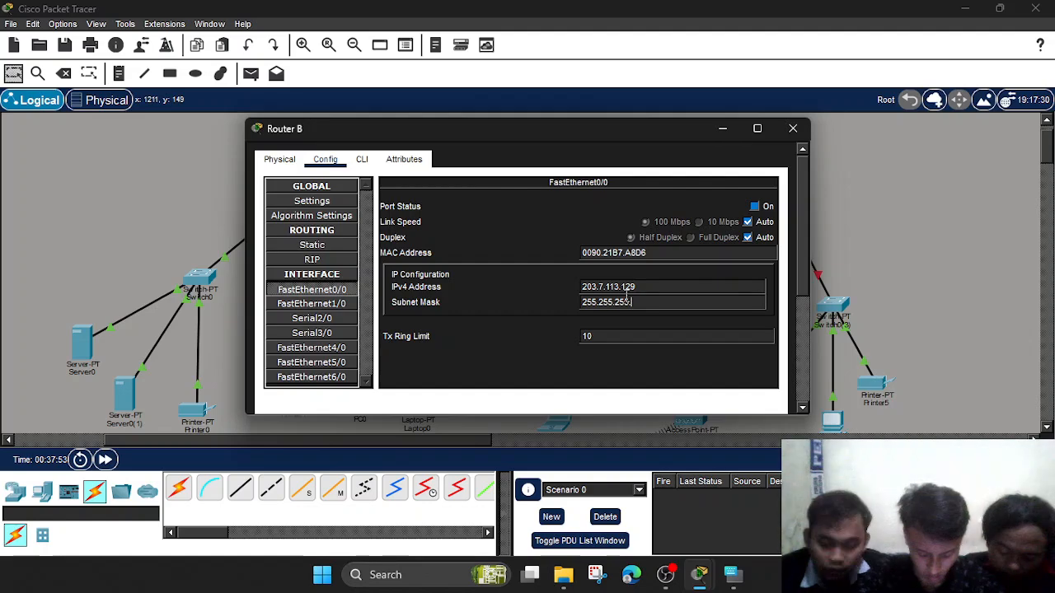
{"action": "type", "text": ".128"}
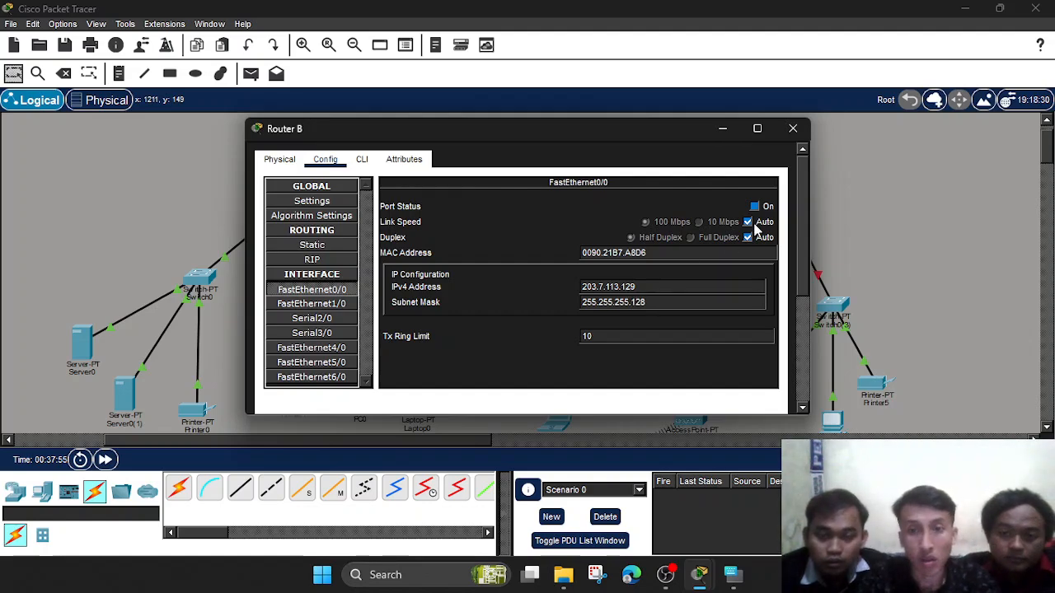
{"action": "left_click", "coordinate": [792, 137]}
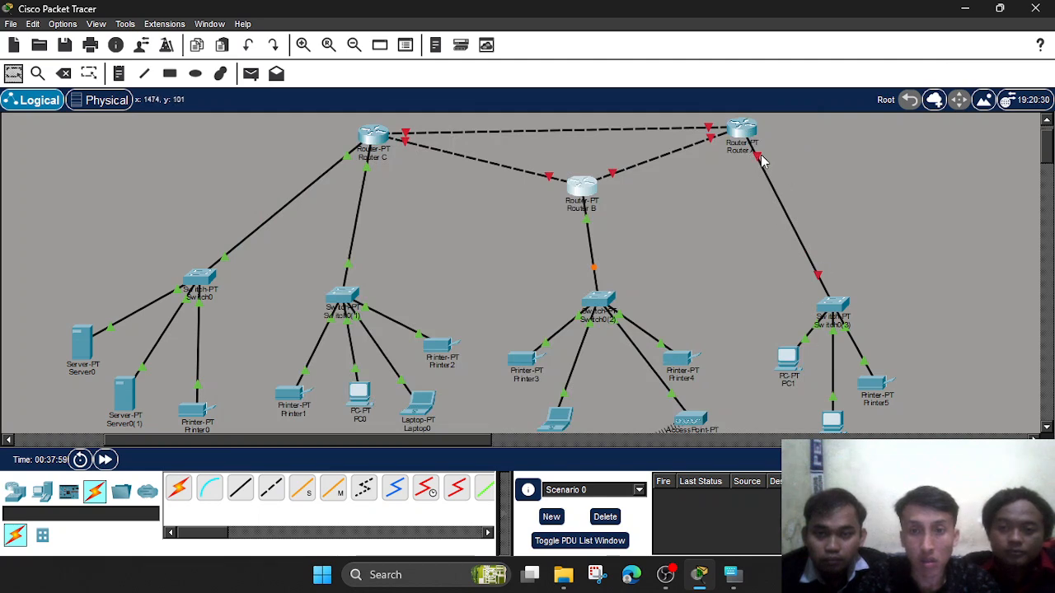
Check which Router A port links to its switch, and set Router A's FastEthernet0/0 IPv4 address to 203.7.114.1.
{"action": "mouse_move", "coordinate": [761, 160]}
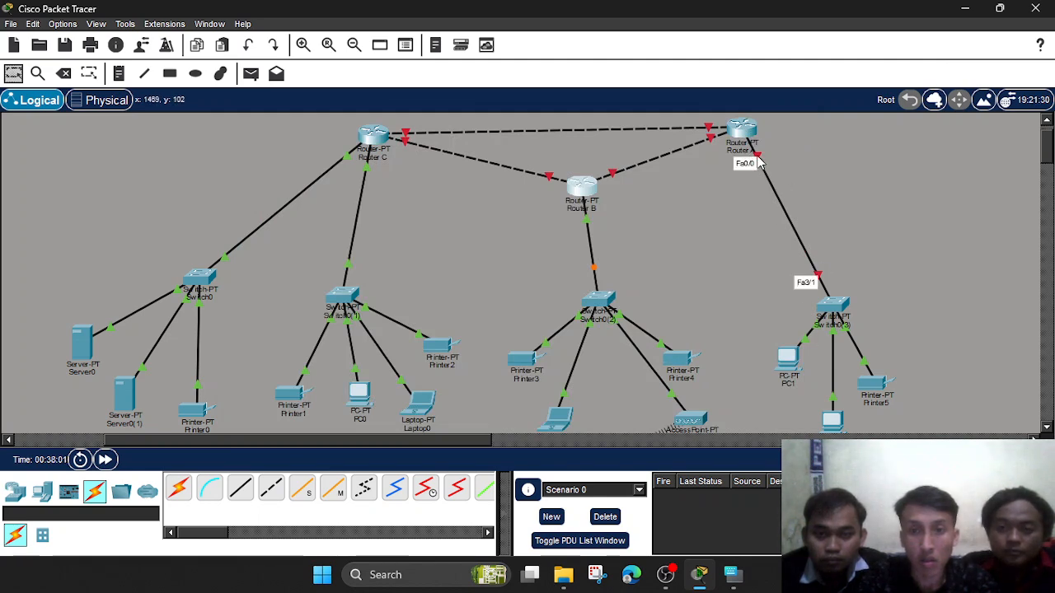
{"action": "left_click", "coordinate": [742, 130]}
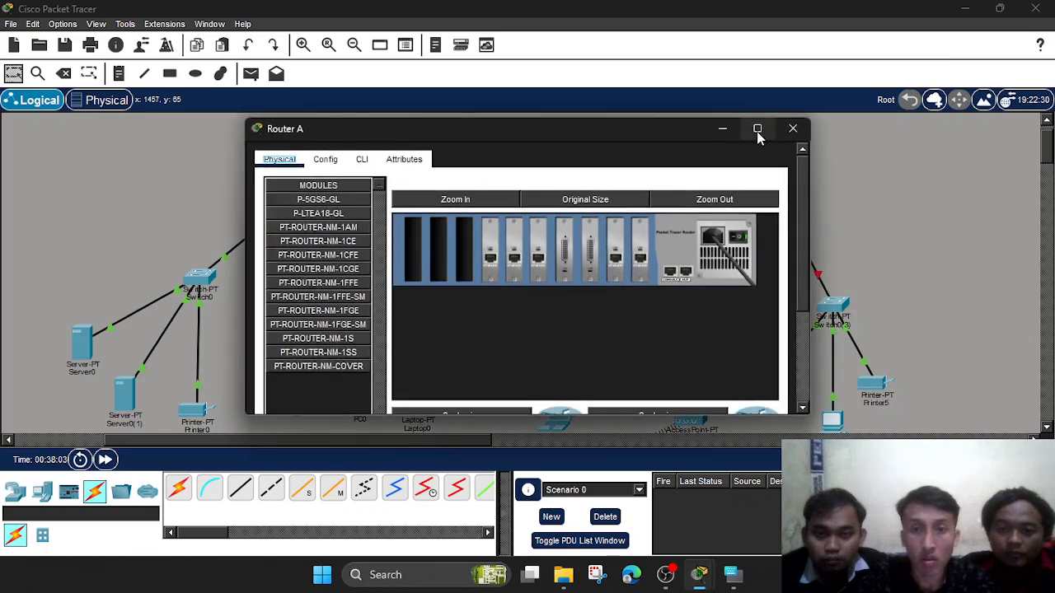
{"action": "mouse_move", "coordinate": [755, 132]}
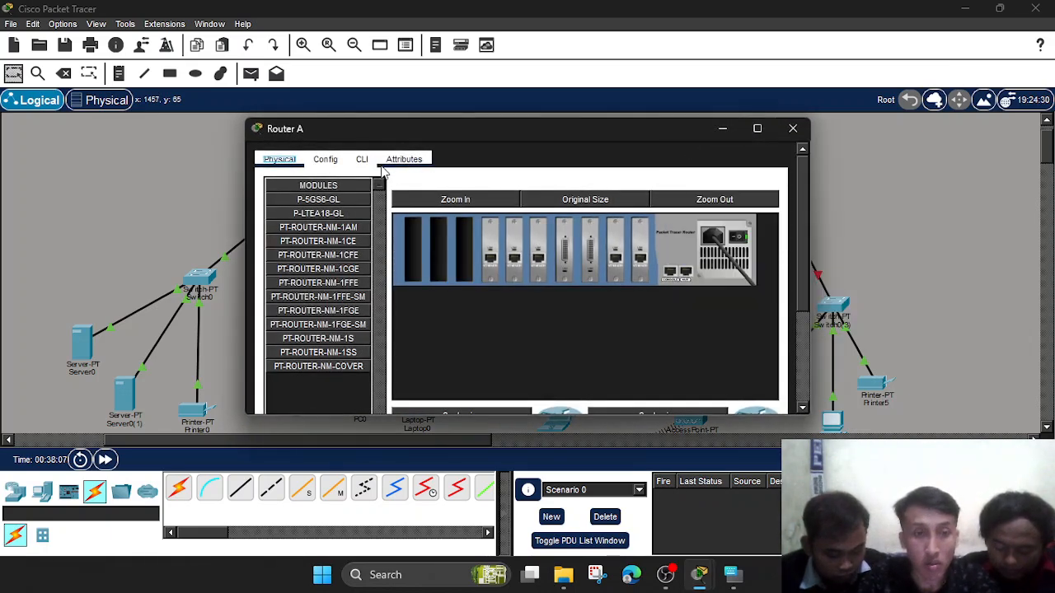
{"action": "left_click", "coordinate": [334, 160]}
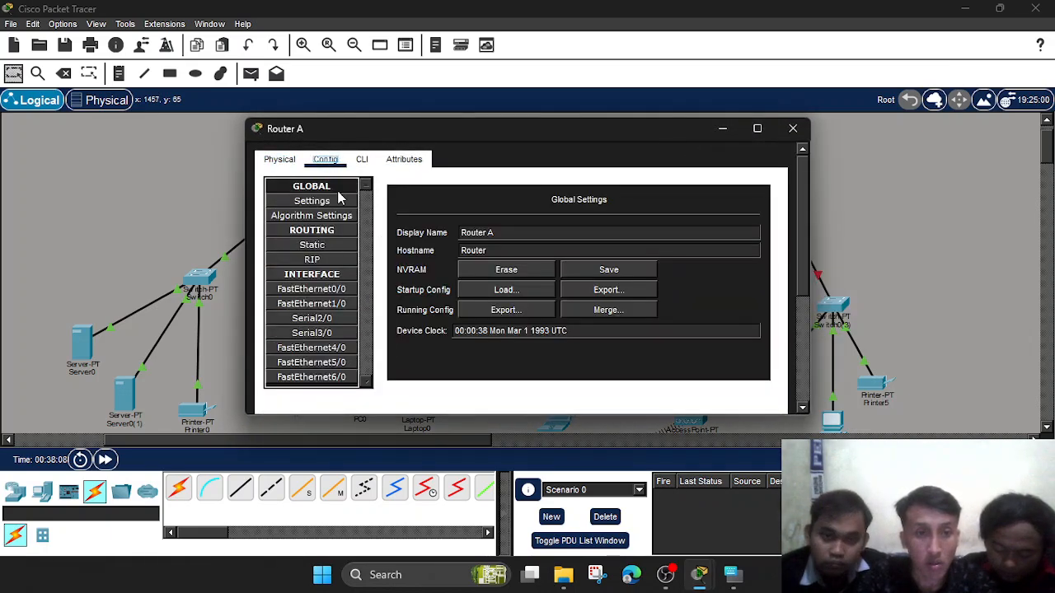
{"action": "left_click", "coordinate": [320, 291]}
{"action": "left_click", "coordinate": [668, 286]}
{"action": "type", "text": "203.7.114.65"}
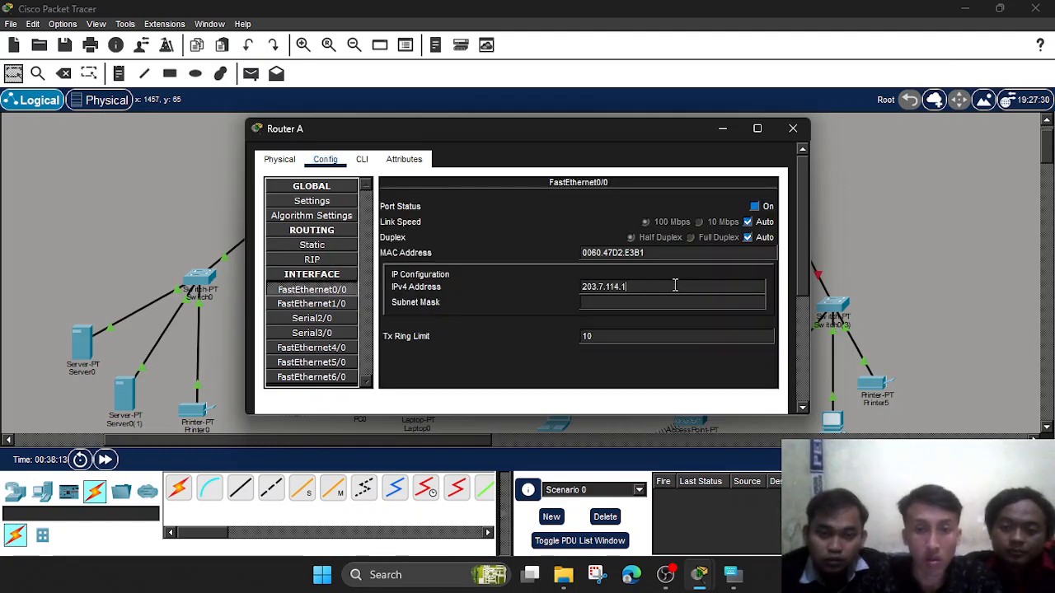
Set Router A's FastEthernet0/0 subnet mask to 255.255.255.192, turn the port on, and close the router's window.
{"action": "left_click", "coordinate": [667, 304]}
{"action": "key", "text": "BackSpace"}
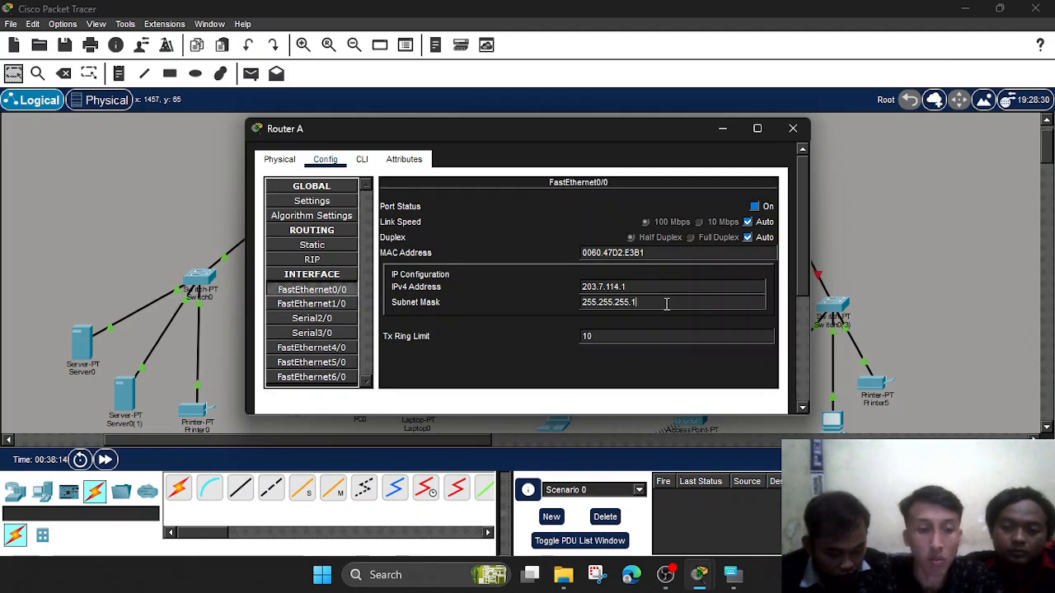
{"action": "type", "text": "128"}
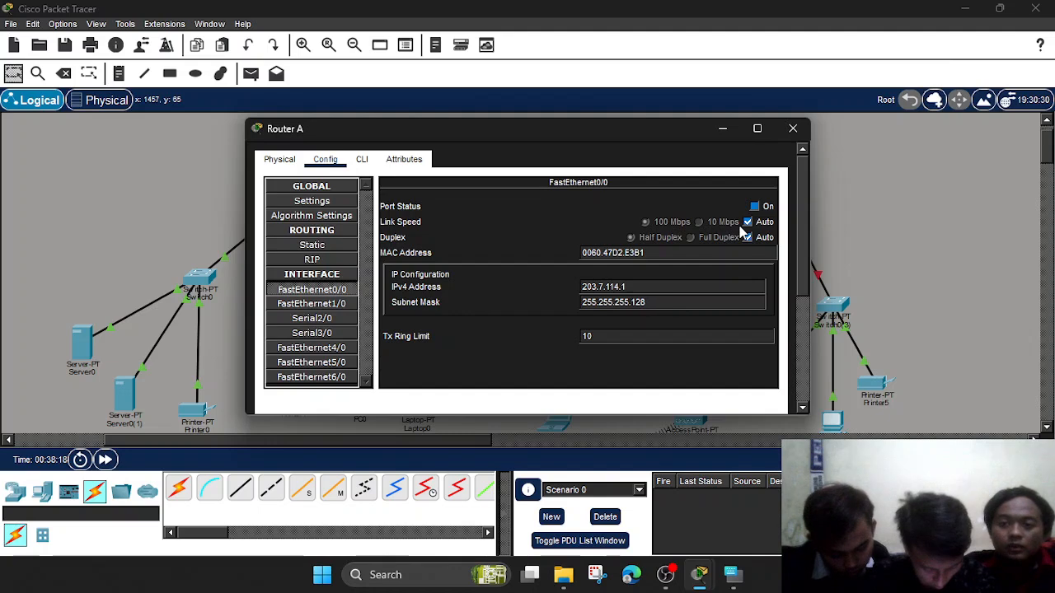
{"action": "key", "text": "BackSpace"}
{"action": "key", "text": "BackSpace"}
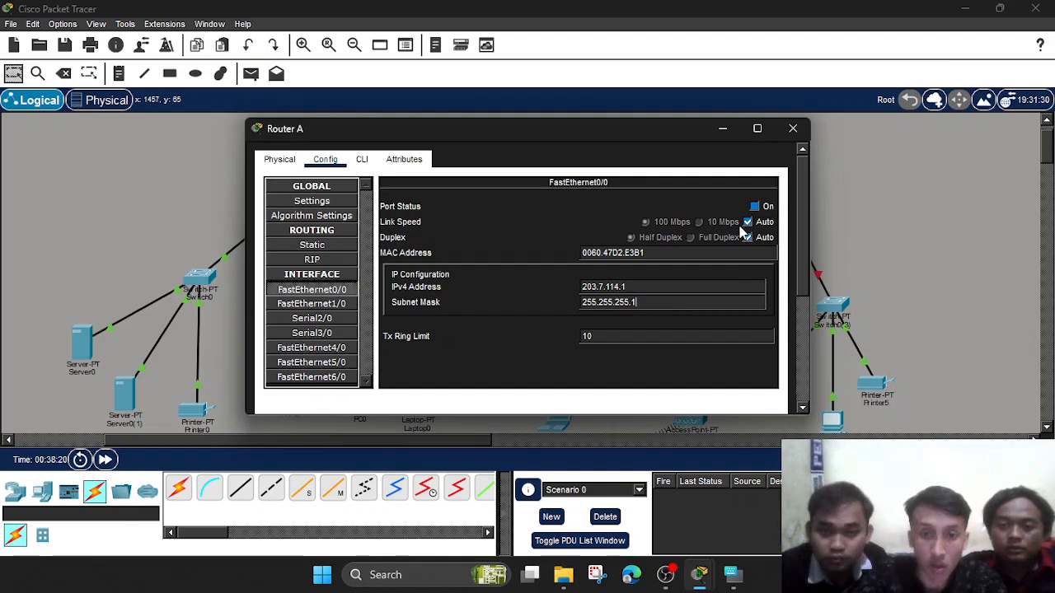
{"action": "type", "text": "92"}
{"action": "left_click", "coordinate": [754, 206]}
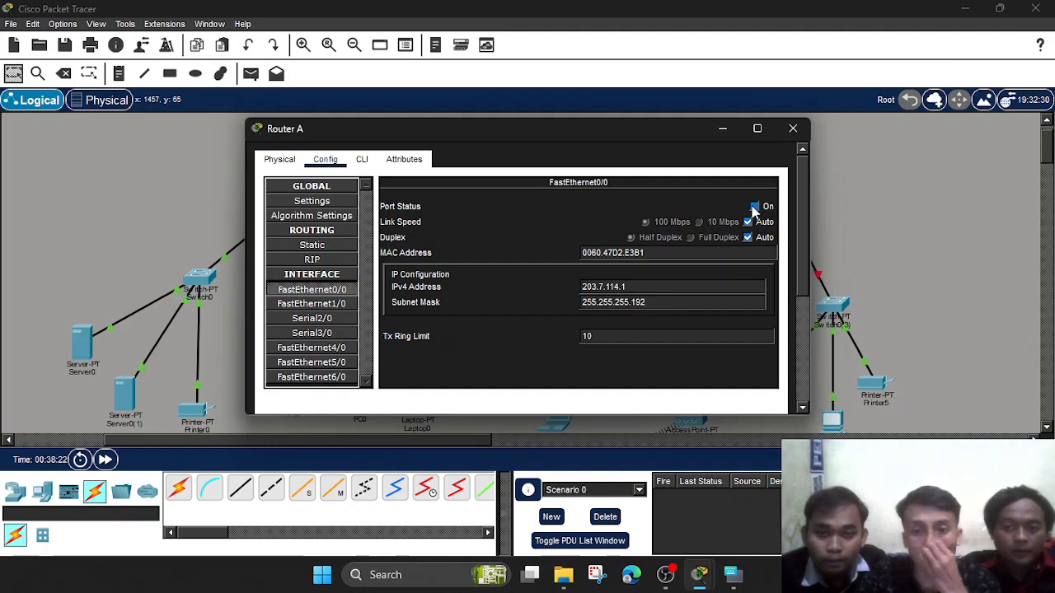
{"action": "left_click", "coordinate": [793, 128]}
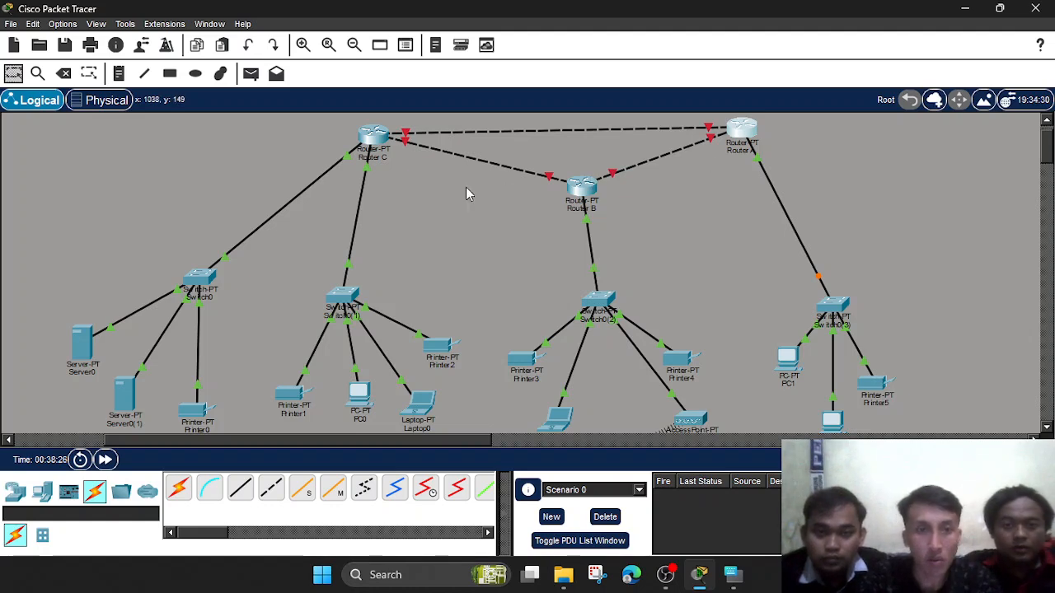
Examine the link status between the routers, switches and end devices across the whole topology.
{"action": "scroll", "coordinate": [360, 259], "scroll_direction": "down", "scroll_amount": 1}
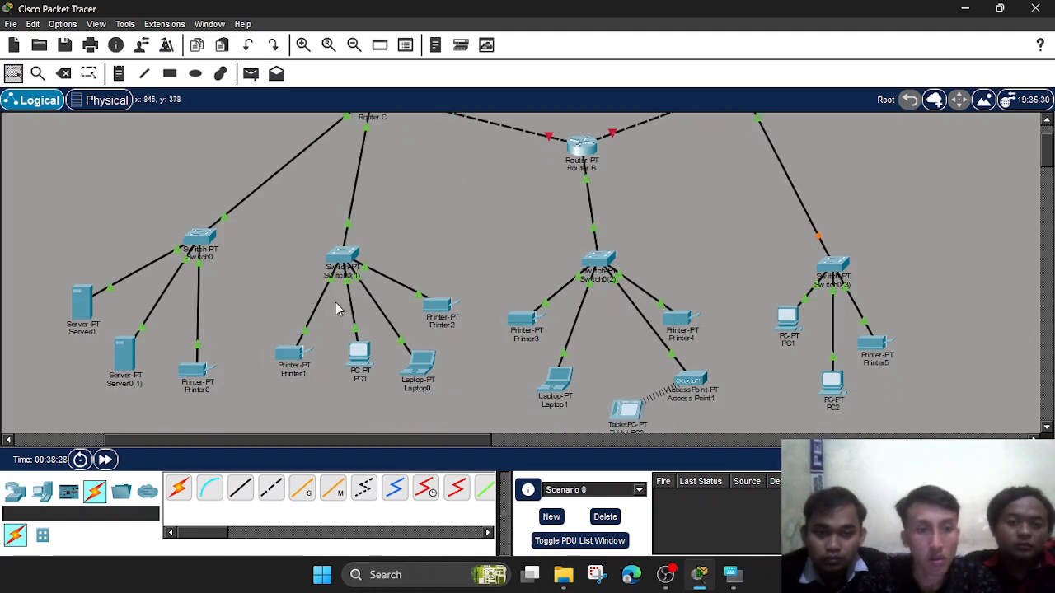
{"action": "scroll", "coordinate": [336, 307], "scroll_direction": "up", "scroll_amount": 3}
{"action": "scroll", "coordinate": [336, 309], "scroll_direction": "down", "scroll_amount": 2}
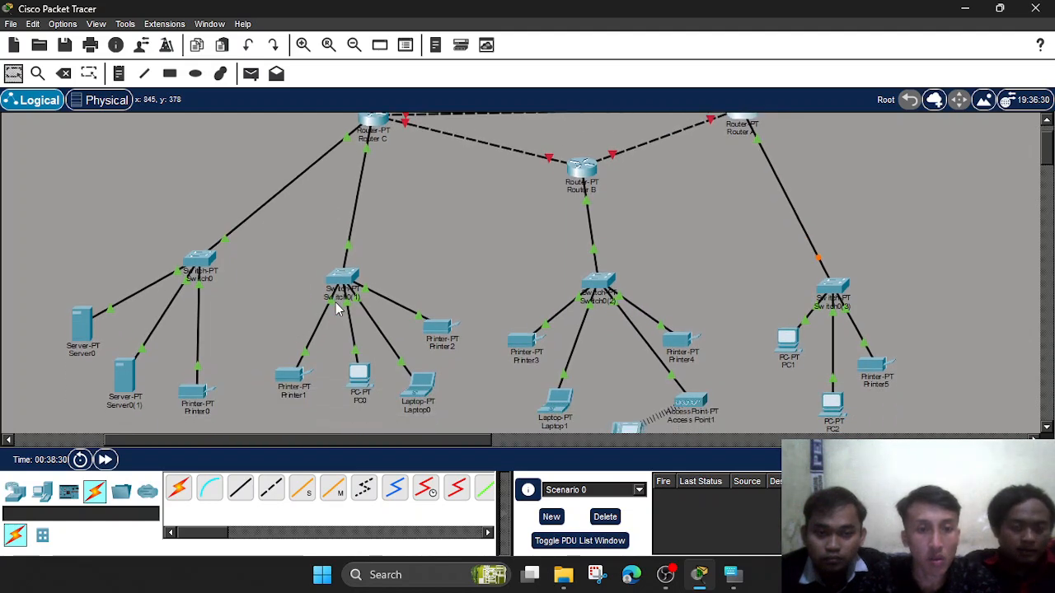
{"action": "scroll", "coordinate": [401, 212], "scroll_direction": "up", "scroll_amount": 1}
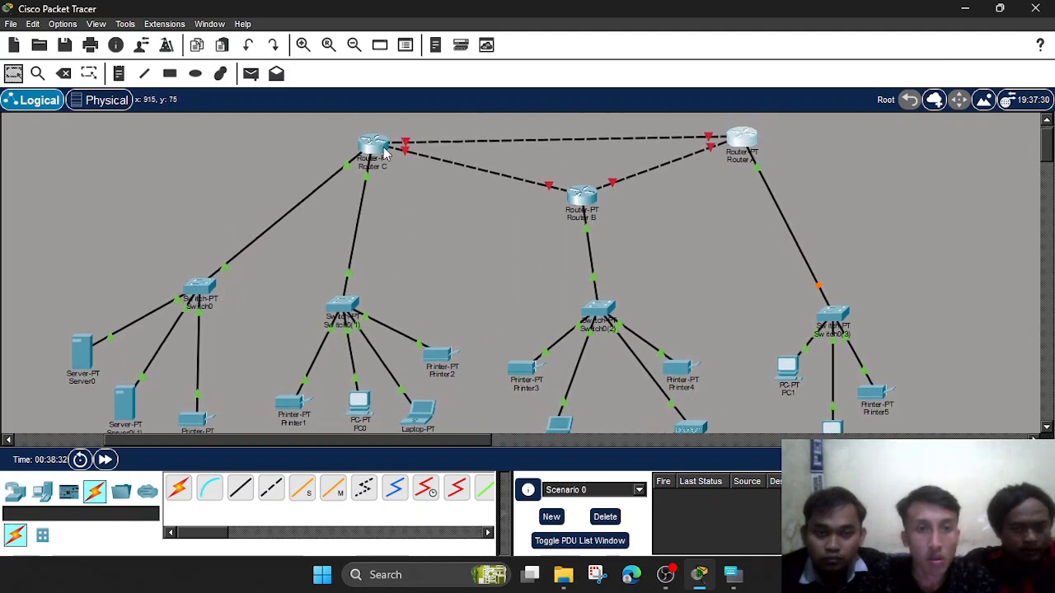
{"action": "mouse_move", "coordinate": [383, 148]}
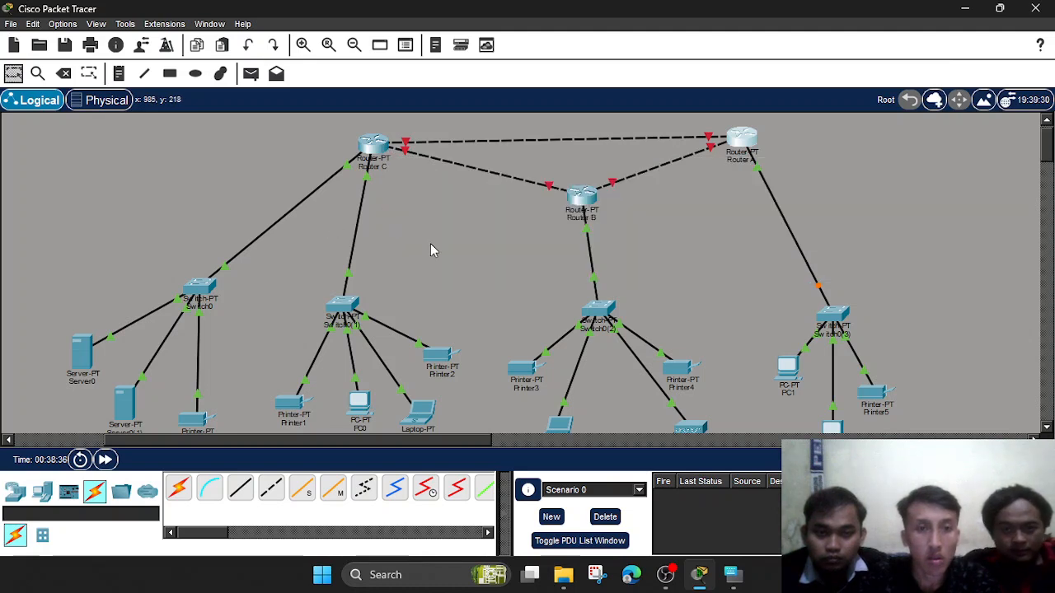
{"action": "scroll", "coordinate": [309, 317], "scroll_direction": "down", "scroll_amount": 1}
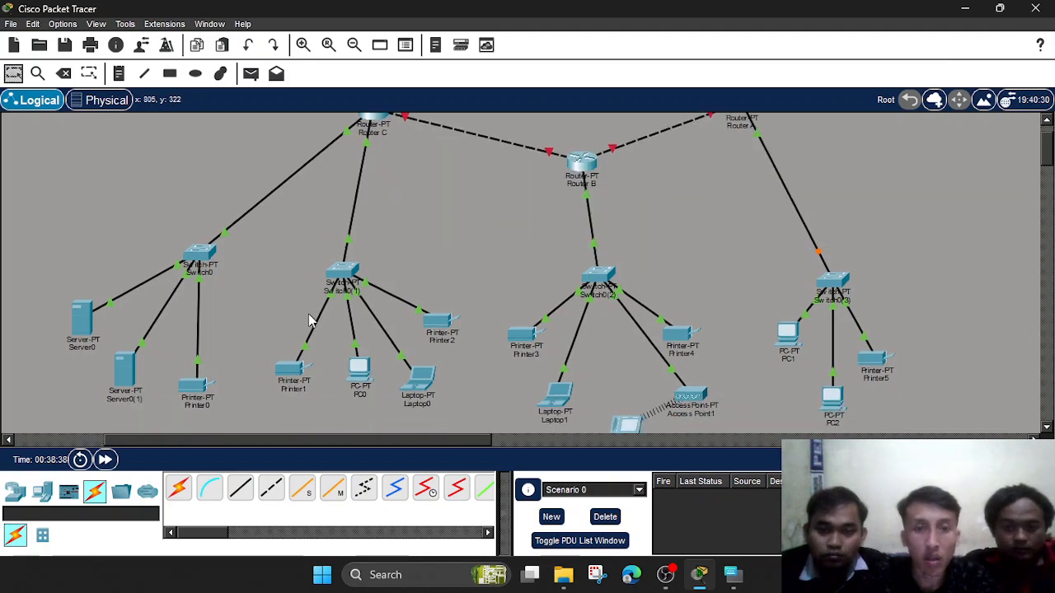
{"action": "scroll", "coordinate": [309, 318], "scroll_direction": "up", "scroll_amount": 2}
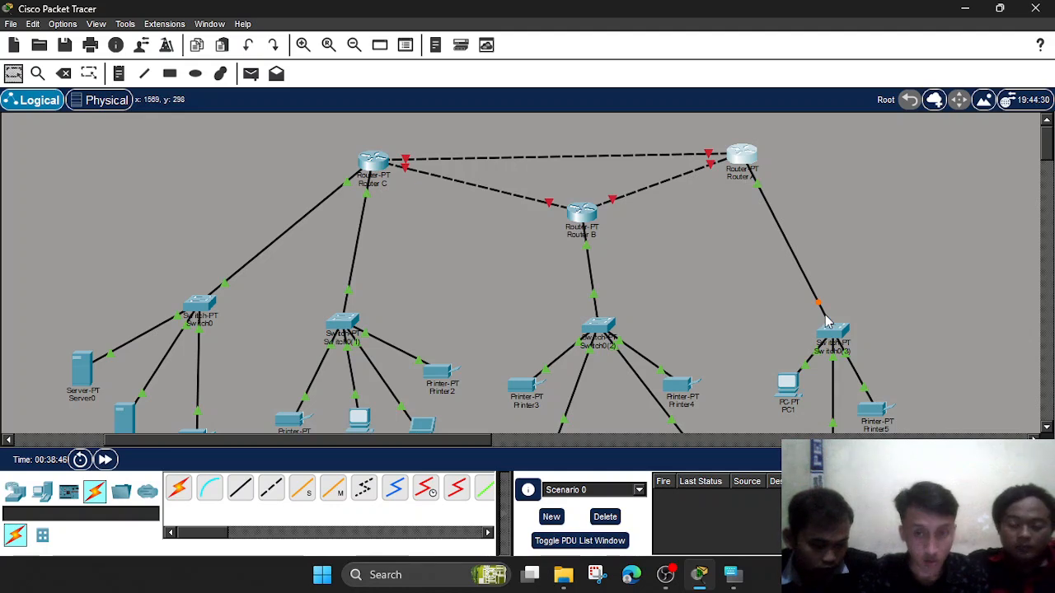
{"action": "scroll", "coordinate": [624, 300], "scroll_direction": "down", "scroll_amount": 3}
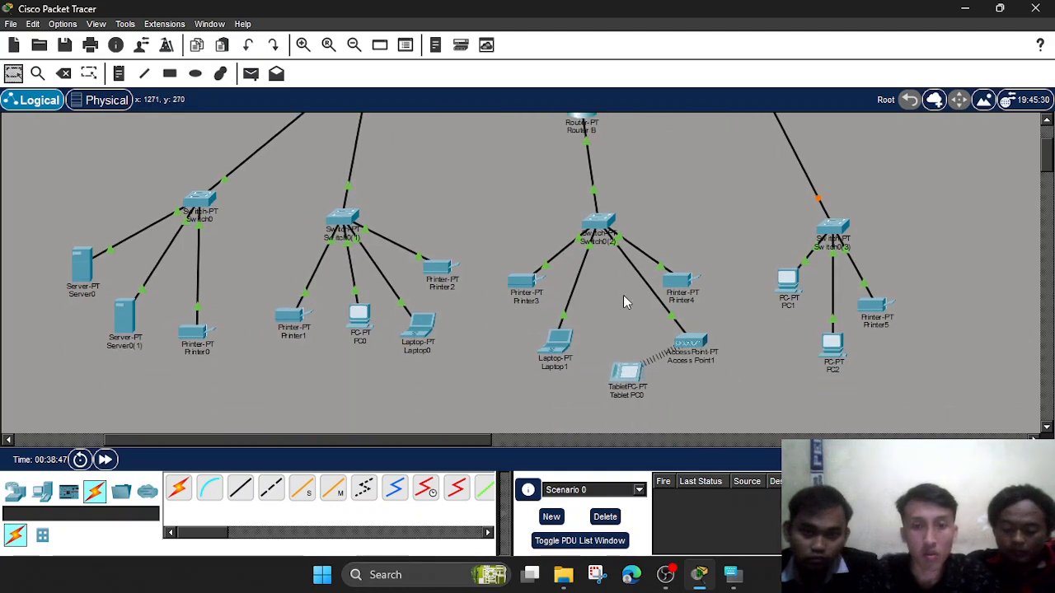
{"action": "mouse_move", "coordinate": [536, 281]}
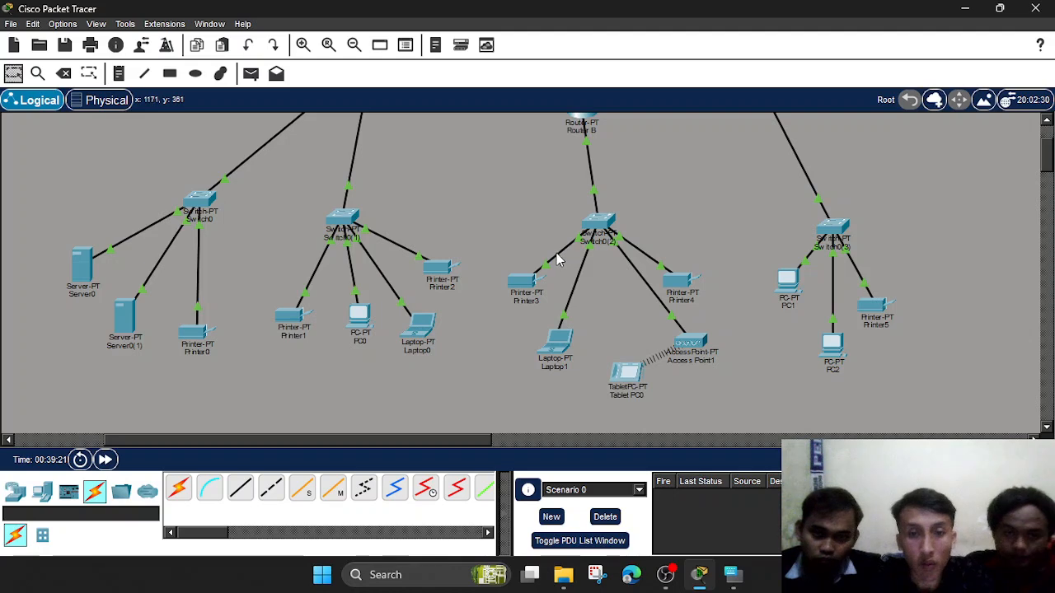
{"action": "scroll", "coordinate": [565, 257], "scroll_direction": "up", "scroll_amount": 3}
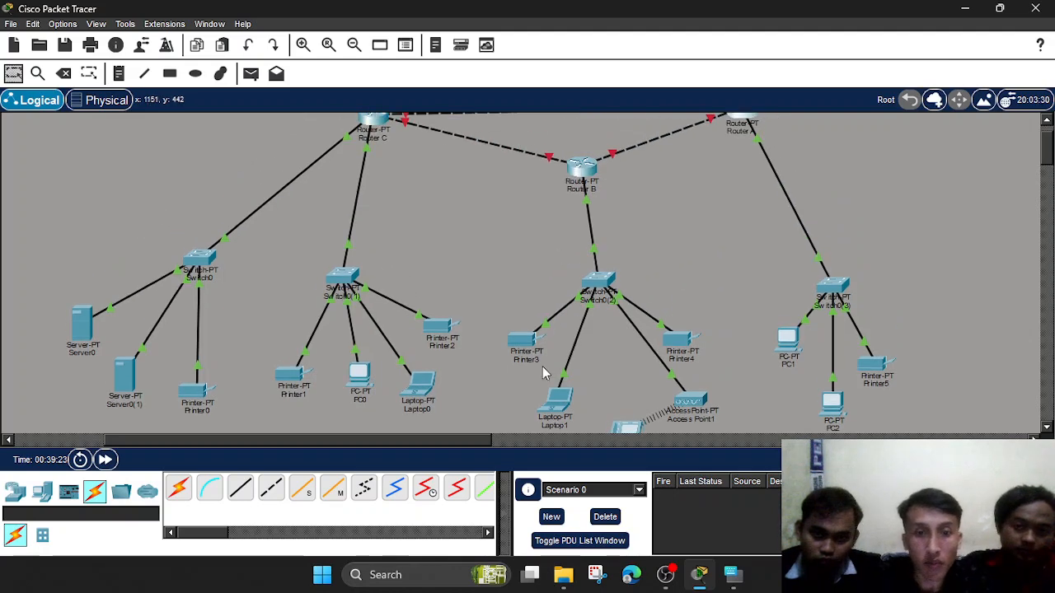
{"action": "scroll", "coordinate": [451, 355], "scroll_direction": "down", "scroll_amount": 4}
{"action": "scroll", "coordinate": [392, 239], "scroll_direction": "up", "scroll_amount": 6}
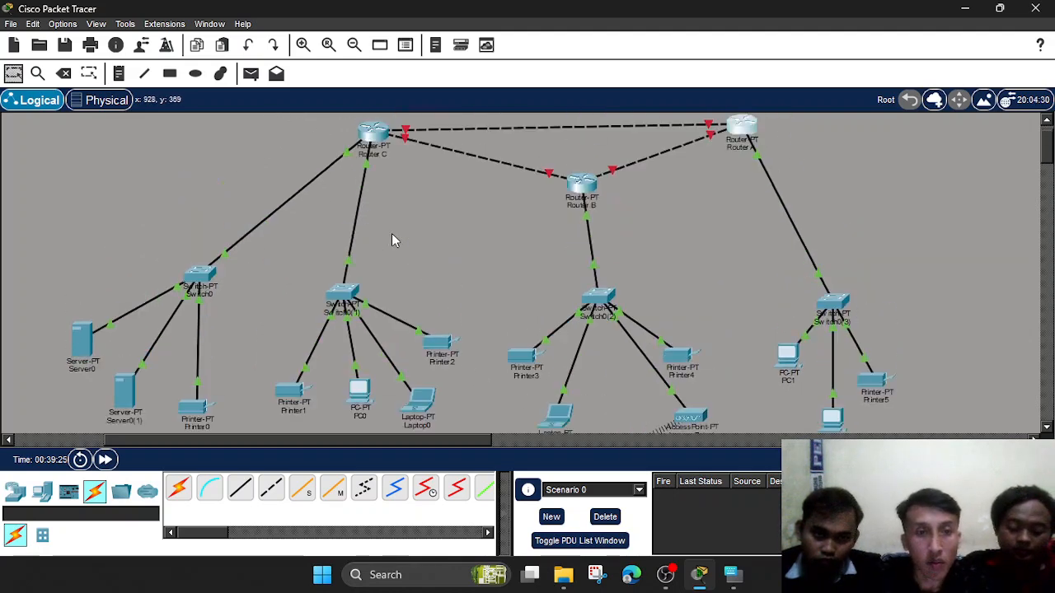
Set PC0's default gateway to 203.7.113.1 by reusing its IPv4 address in the IP configuration, and close its window.
{"action": "scroll", "coordinate": [401, 326], "scroll_direction": "down", "scroll_amount": 7}
{"action": "left_click", "coordinate": [359, 276]}
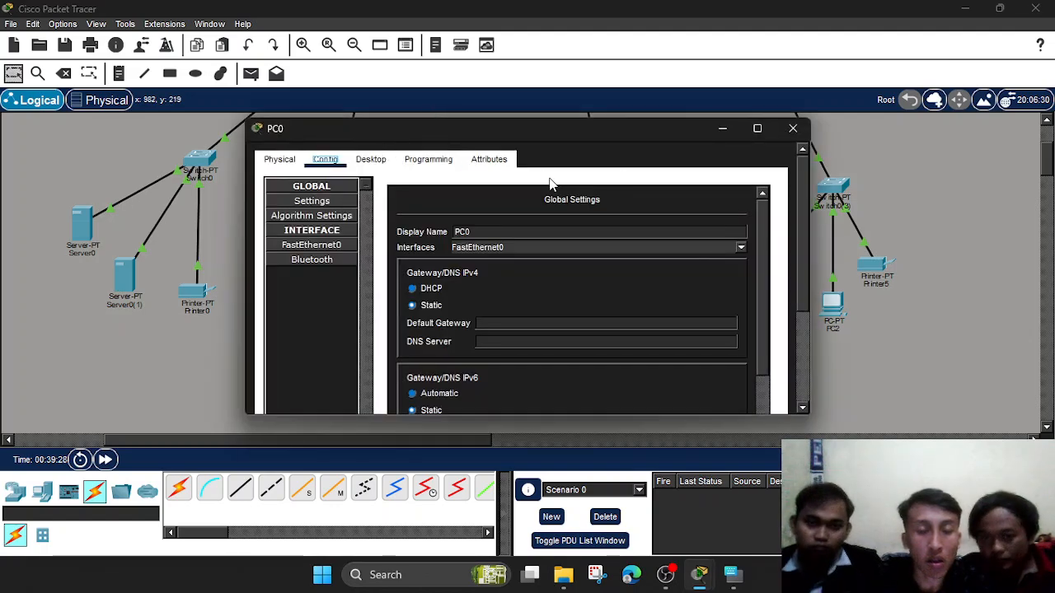
{"action": "left_click", "coordinate": [377, 164]}
{"action": "left_click", "coordinate": [332, 214]}
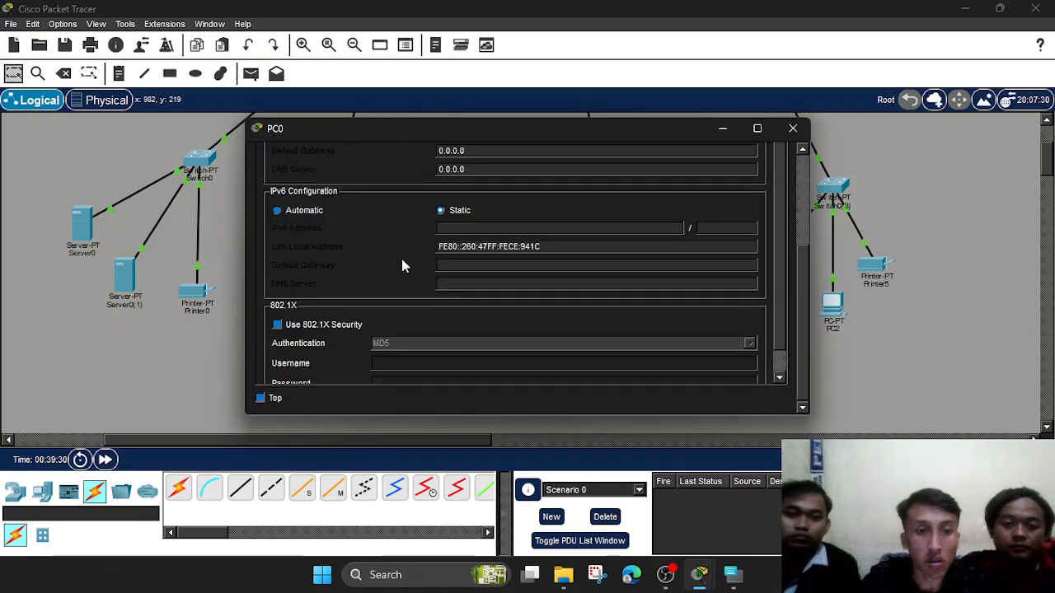
{"action": "scroll", "coordinate": [499, 259], "scroll_direction": "up", "scroll_amount": 5}
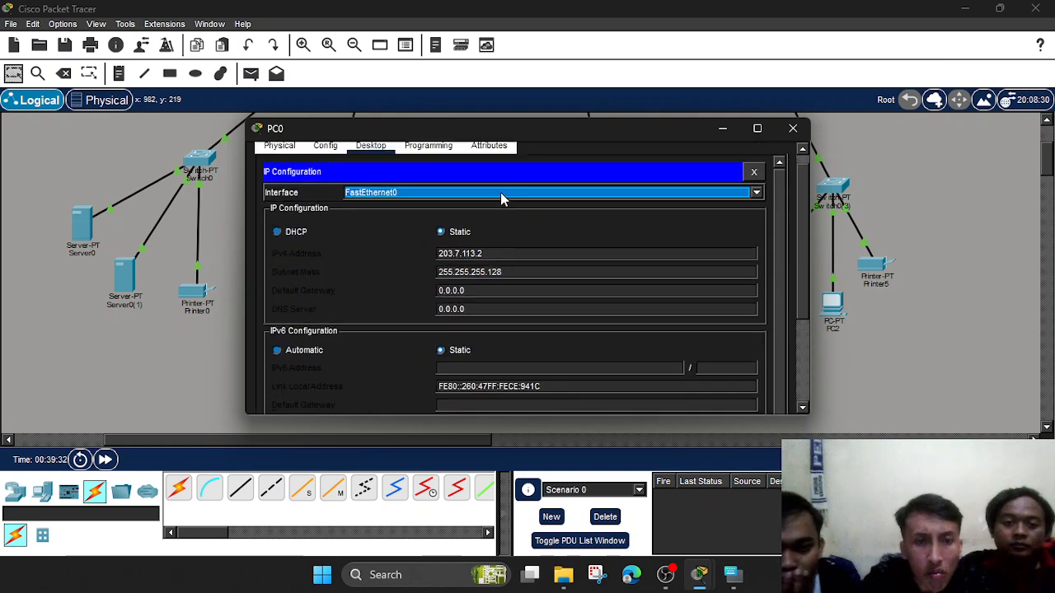
{"action": "left_click", "coordinate": [486, 292]}
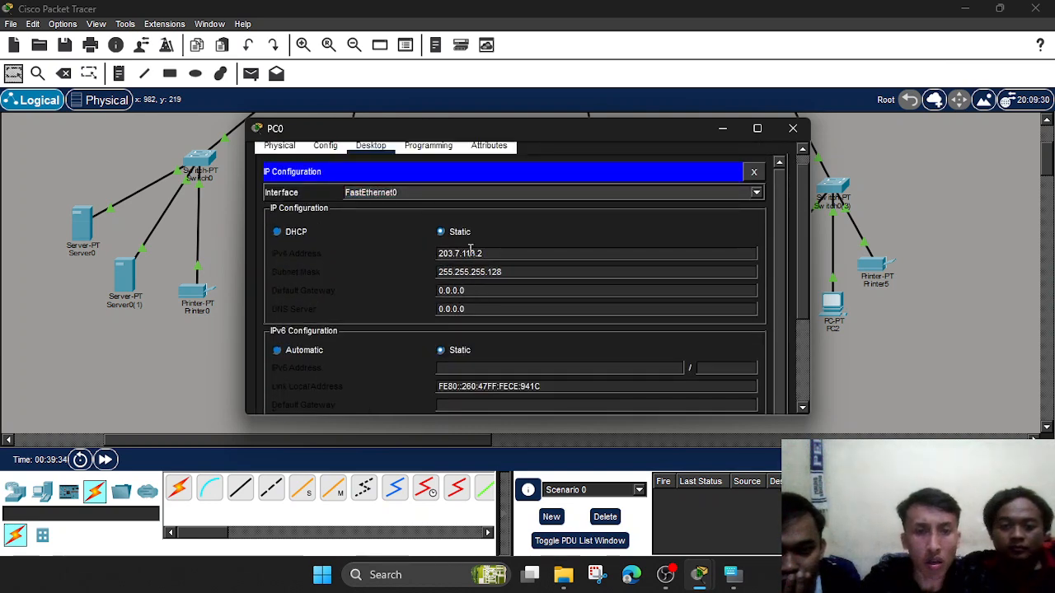
{"action": "left_click_drag", "start_coordinate": [495, 256], "coordinate": [442, 255]}
{"action": "key", "text": "ctrl+c"}
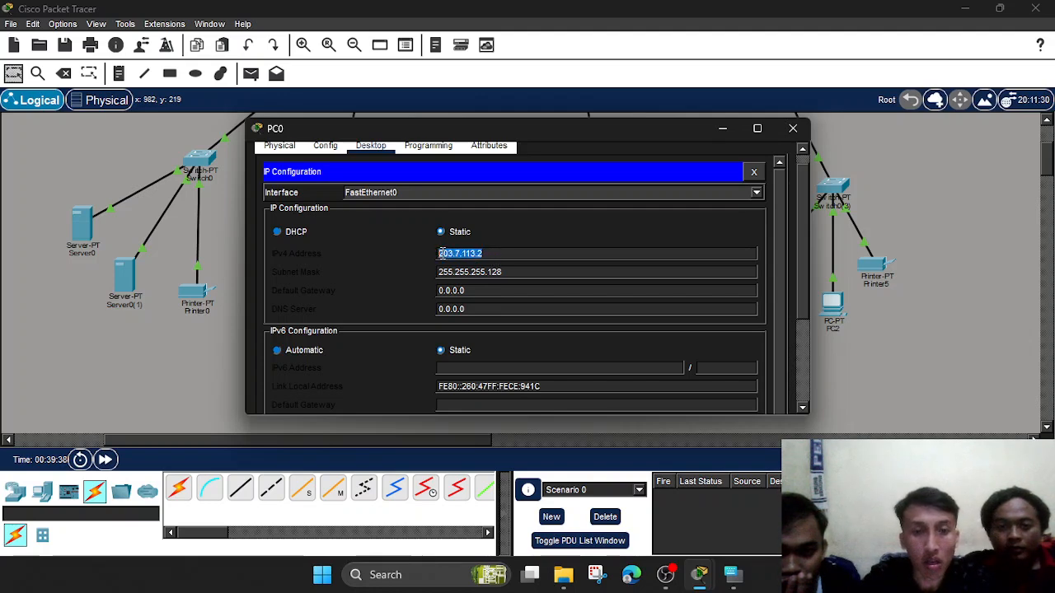
{"action": "left_click_drag", "start_coordinate": [475, 293], "coordinate": [437, 299]}
{"action": "key", "text": "ctrl+v"}
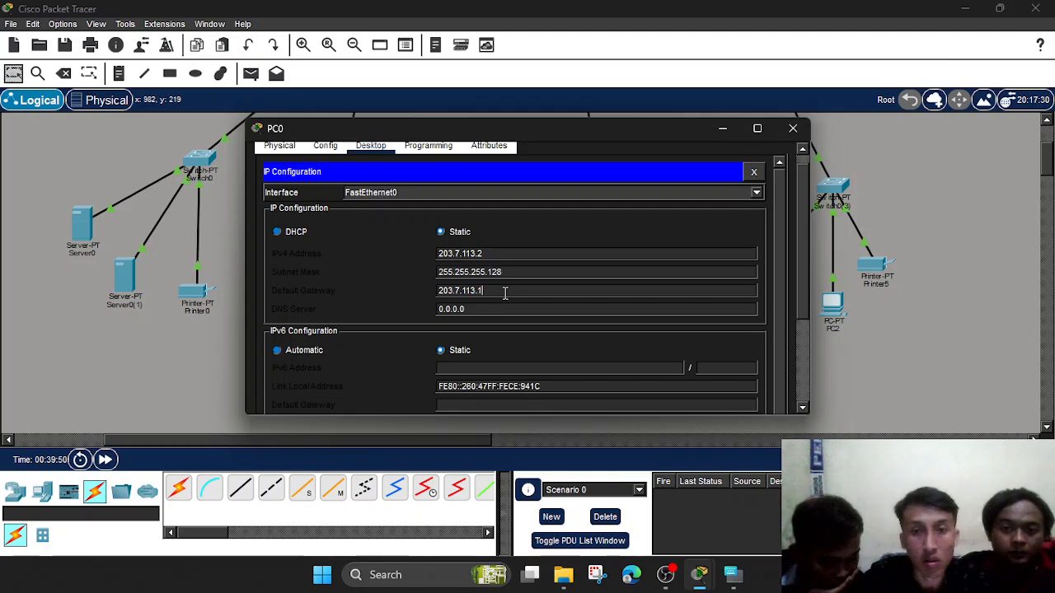
{"action": "left_click", "coordinate": [793, 128]}
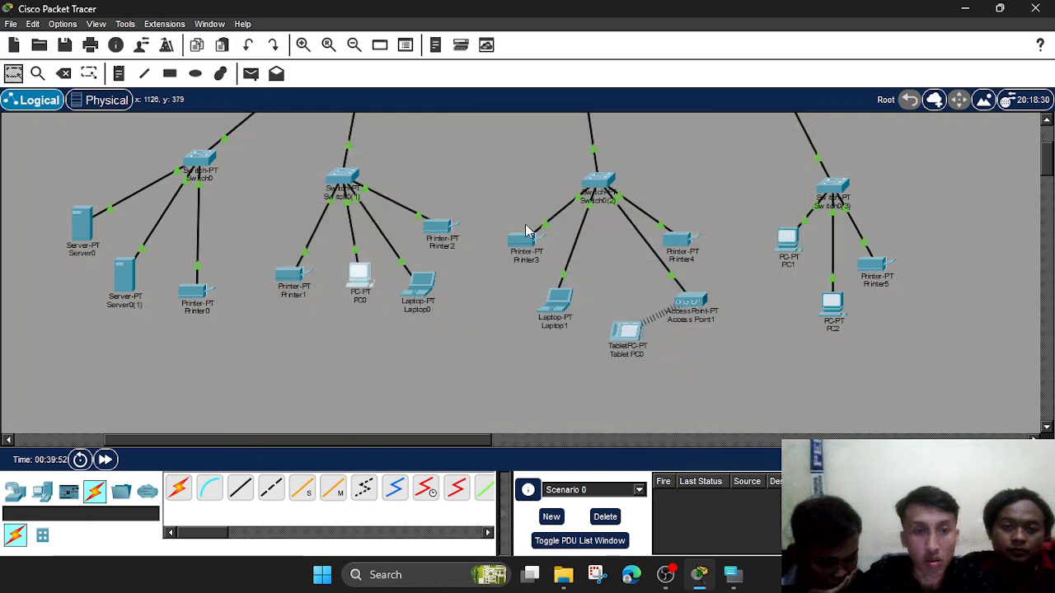
Enter 203.7.113.2 as the default gateway in Laptop0's IP configuration and close the laptop's window.
{"action": "left_click", "coordinate": [419, 292]}
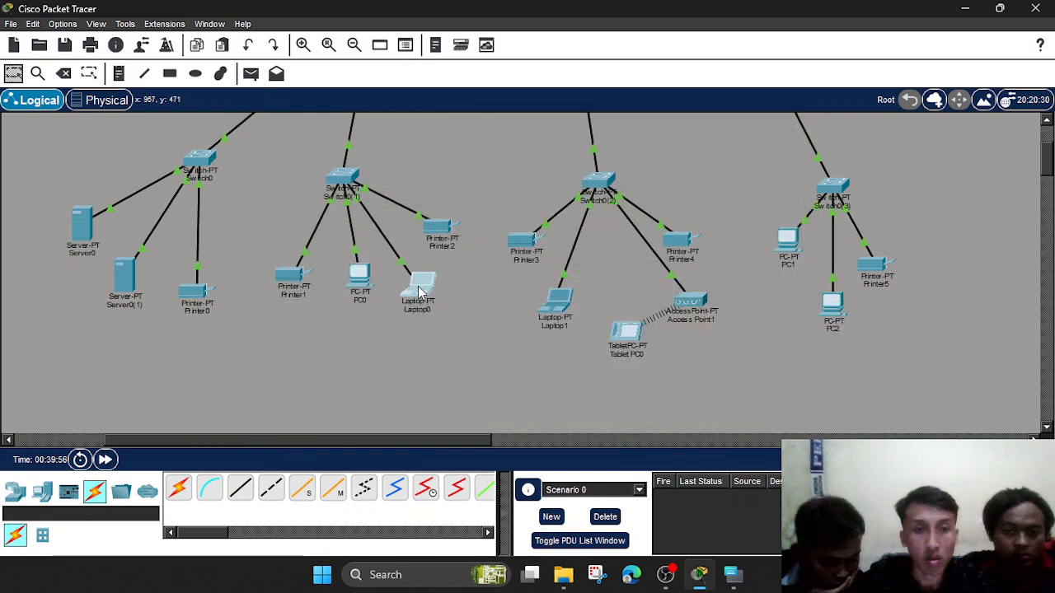
{"action": "left_click", "coordinate": [370, 160]}
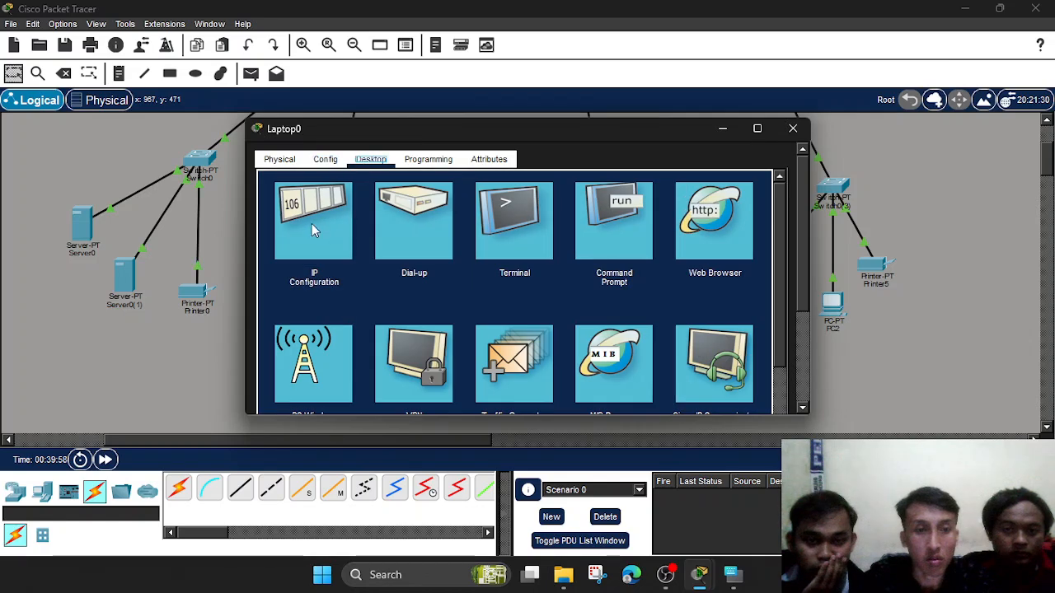
{"action": "left_click", "coordinate": [312, 223]}
{"action": "scroll", "coordinate": [575, 278], "scroll_direction": "down", "scroll_amount": 3}
{"action": "scroll", "coordinate": [487, 166], "scroll_direction": "up", "scroll_amount": 2}
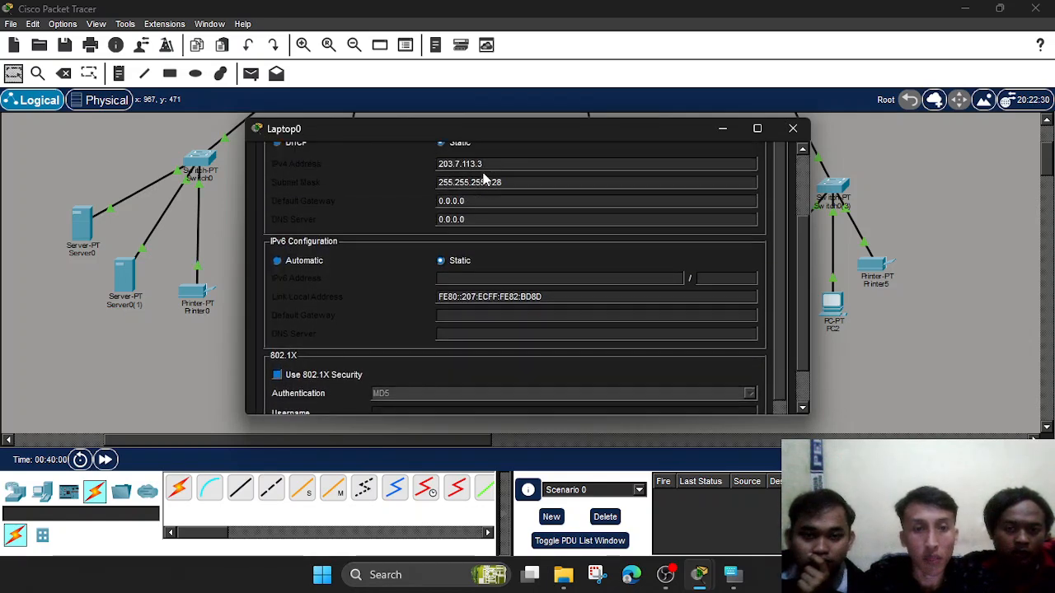
{"action": "left_click_drag", "start_coordinate": [470, 201], "coordinate": [437, 201]}
{"action": "type", "text": "203.7.113."}
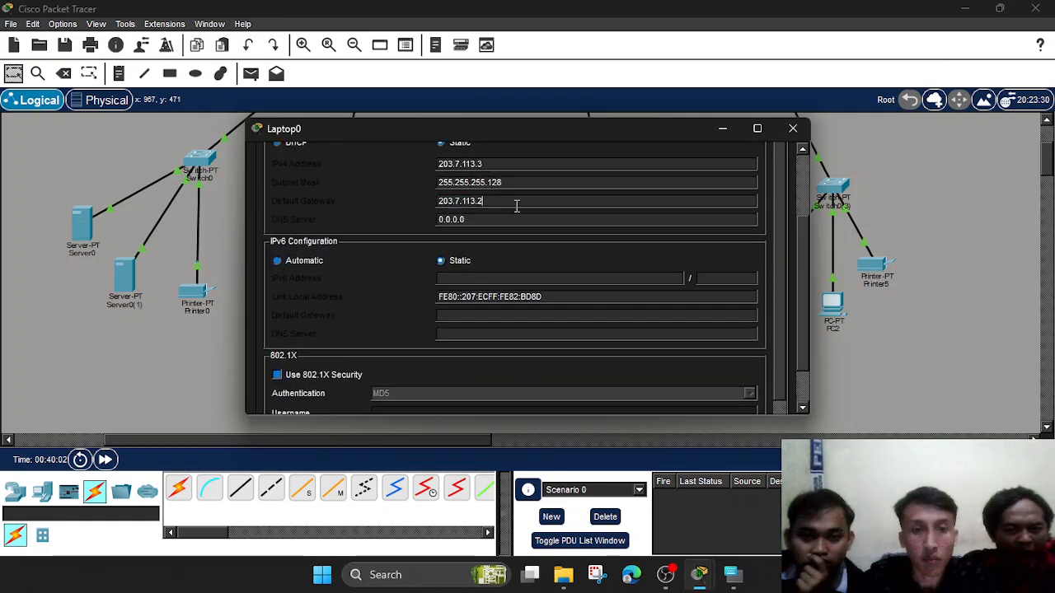
{"action": "left_click", "coordinate": [792, 129]}
Check the IPv4 address, subnet mask and default gateway in Laptop1's IP configuration, and close its window.
{"action": "scroll", "coordinate": [568, 213], "scroll_direction": "up", "scroll_amount": 3}
{"action": "scroll", "coordinate": [569, 213], "scroll_direction": "down", "scroll_amount": 2}
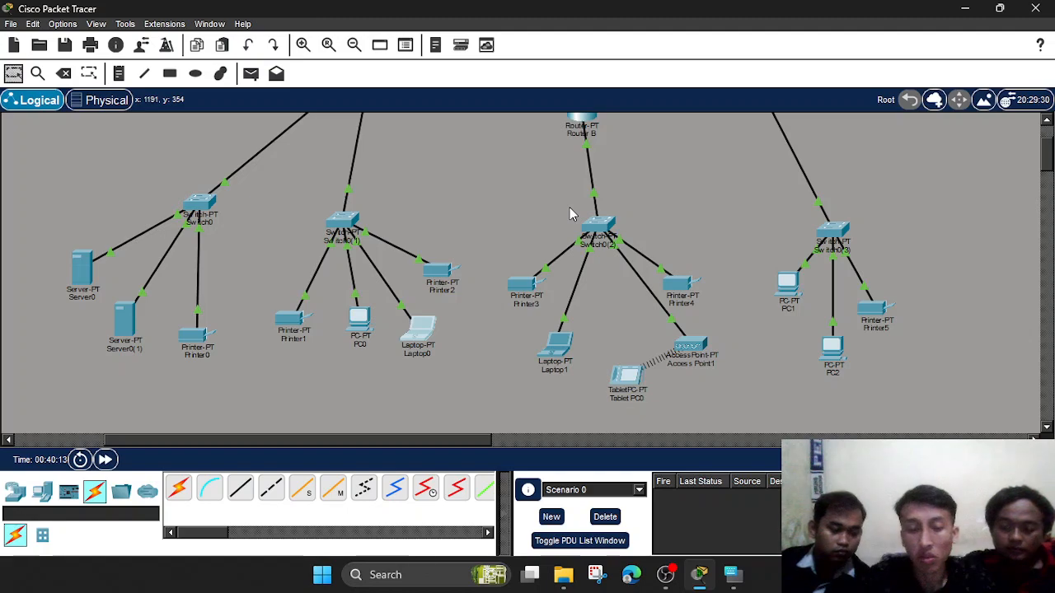
{"action": "left_click", "coordinate": [555, 340]}
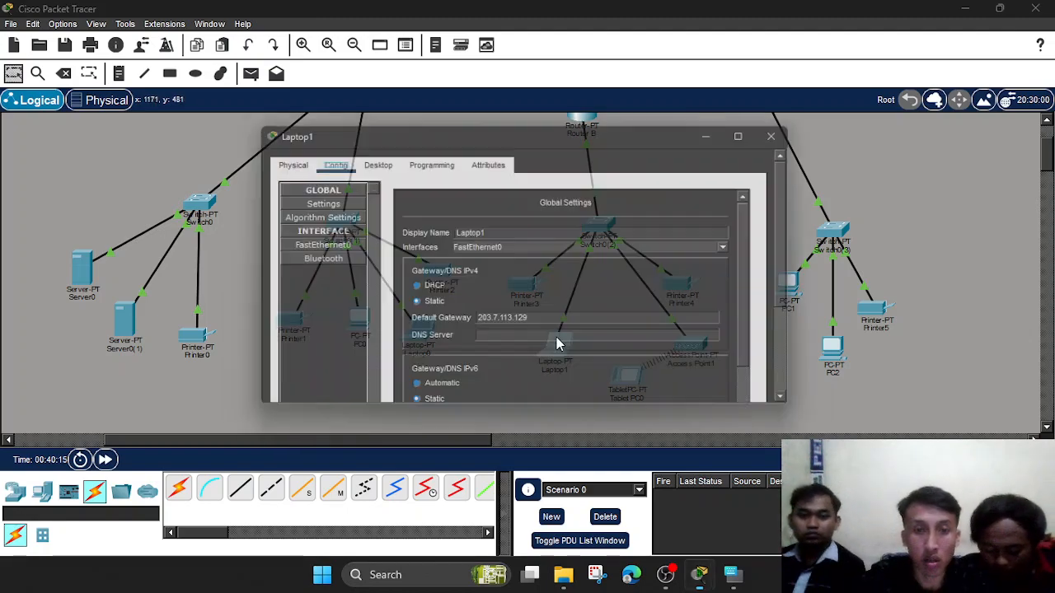
{"action": "left_click", "coordinate": [375, 160]}
{"action": "left_click", "coordinate": [335, 201]}
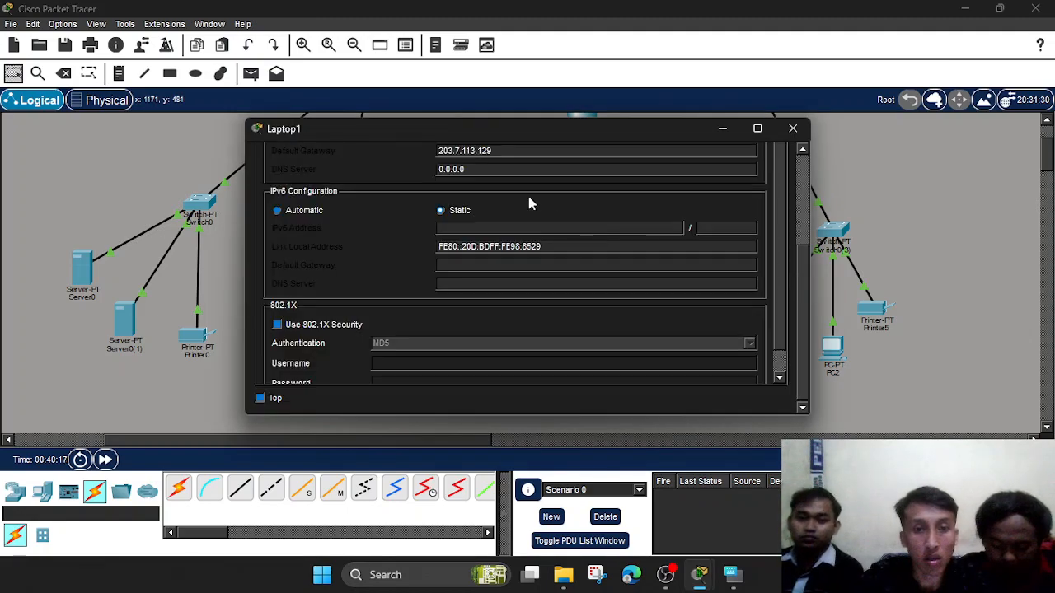
{"action": "scroll", "coordinate": [528, 197], "scroll_direction": "up", "scroll_amount": 3}
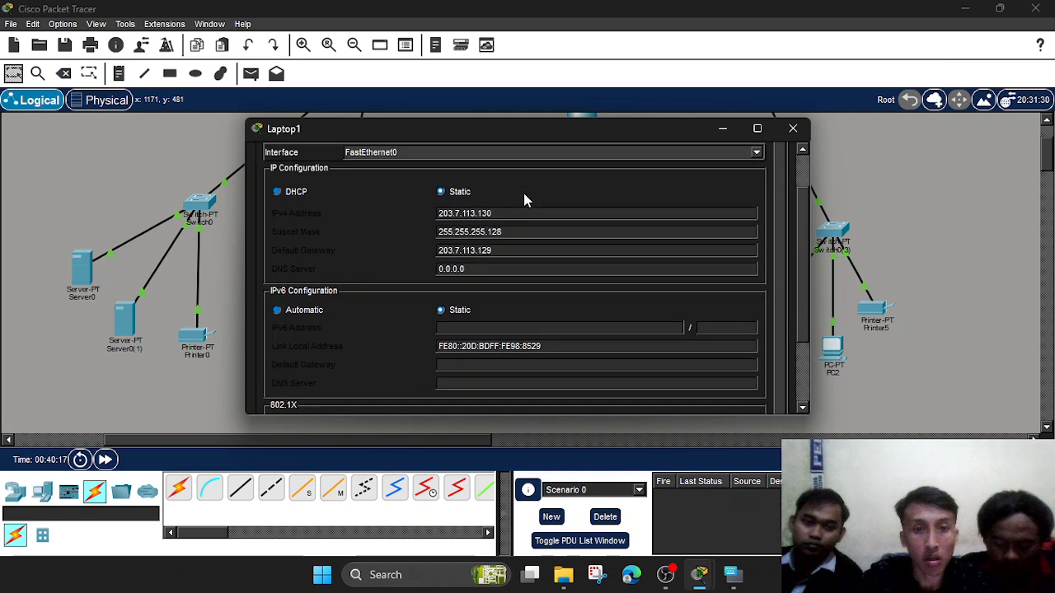
{"action": "left_click", "coordinate": [789, 129]}
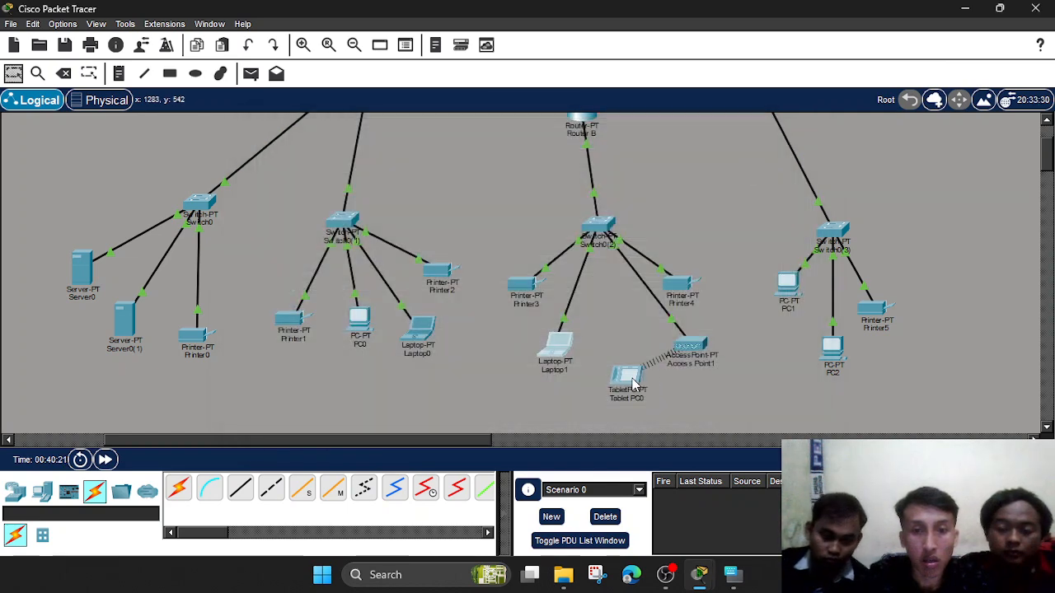
Set Tablet PC0's static IPv4 default gateway to 203.7.113.129 and close its window, accepting the gateway warning.
{"action": "left_click", "coordinate": [628, 381]}
{"action": "scroll", "coordinate": [432, 256], "scroll_direction": "down", "scroll_amount": 3}
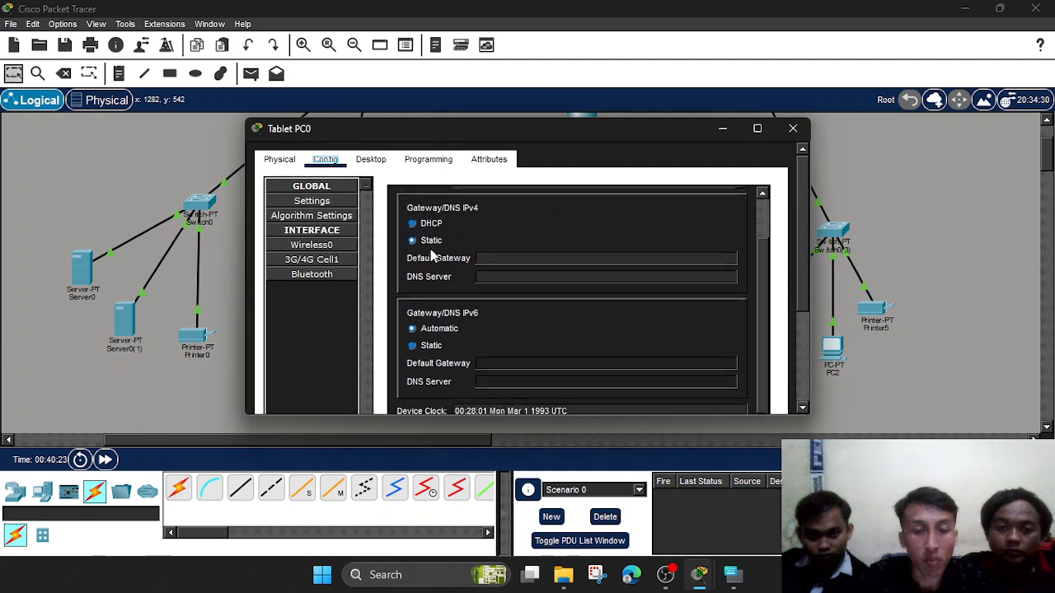
{"action": "left_click", "coordinate": [501, 252]}
{"action": "key", "text": "ctrl+v"}
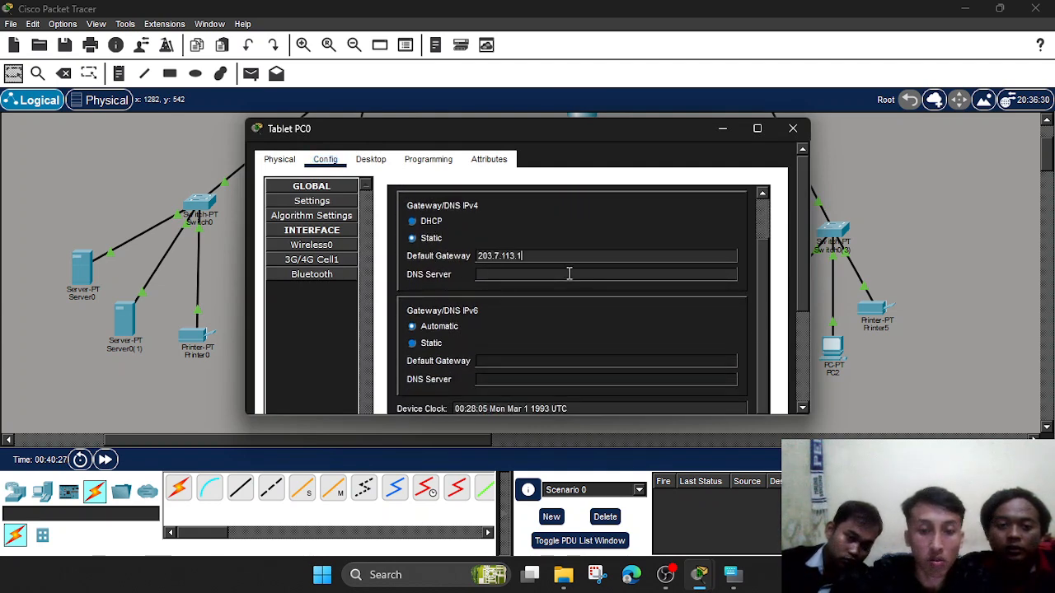
{"action": "type", "text": "29"}
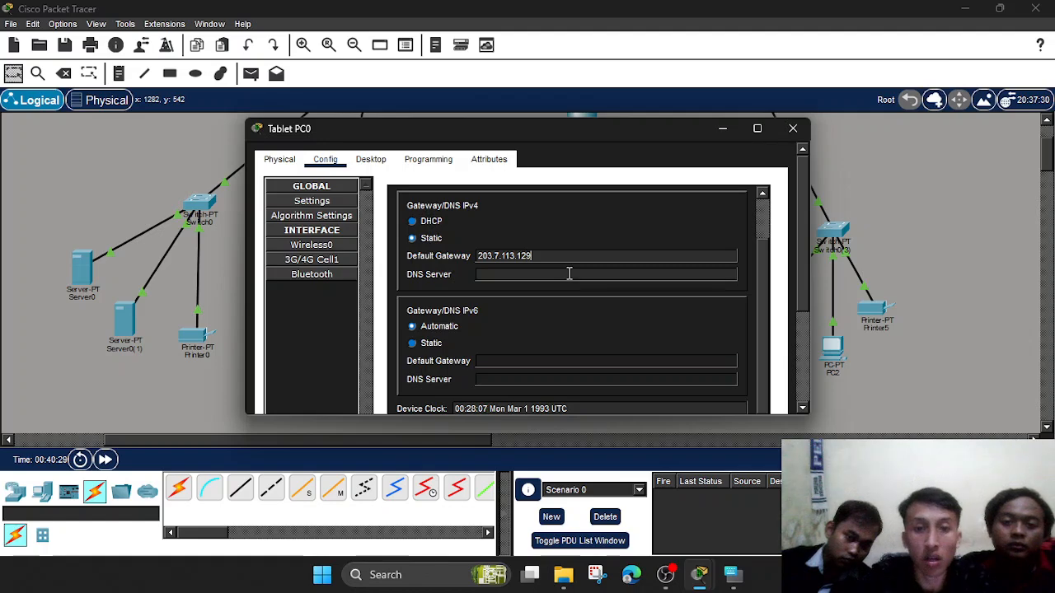
{"action": "left_click", "coordinate": [793, 128]}
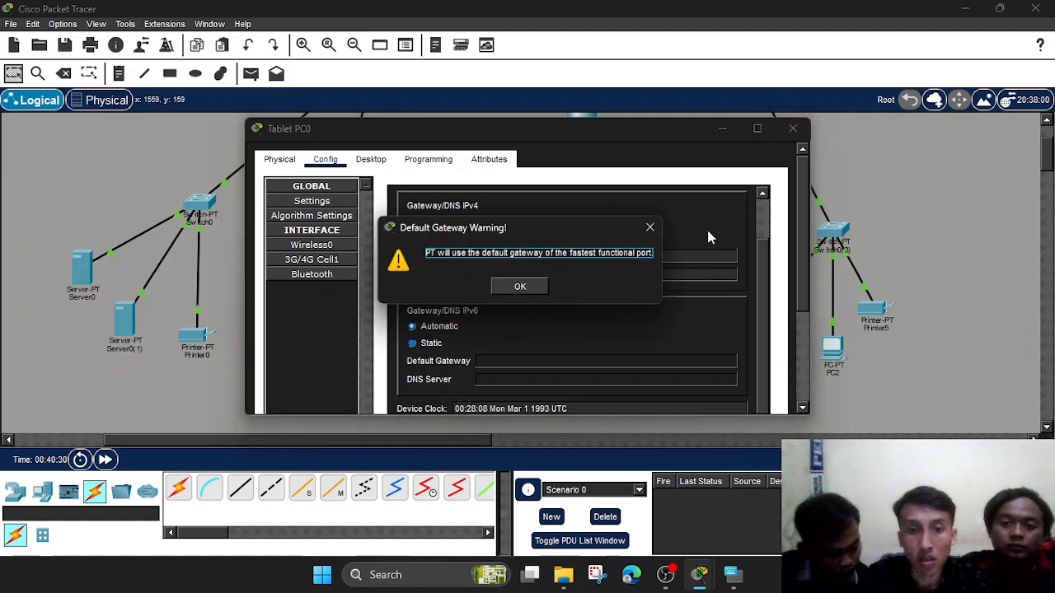
{"action": "left_click", "coordinate": [541, 285]}
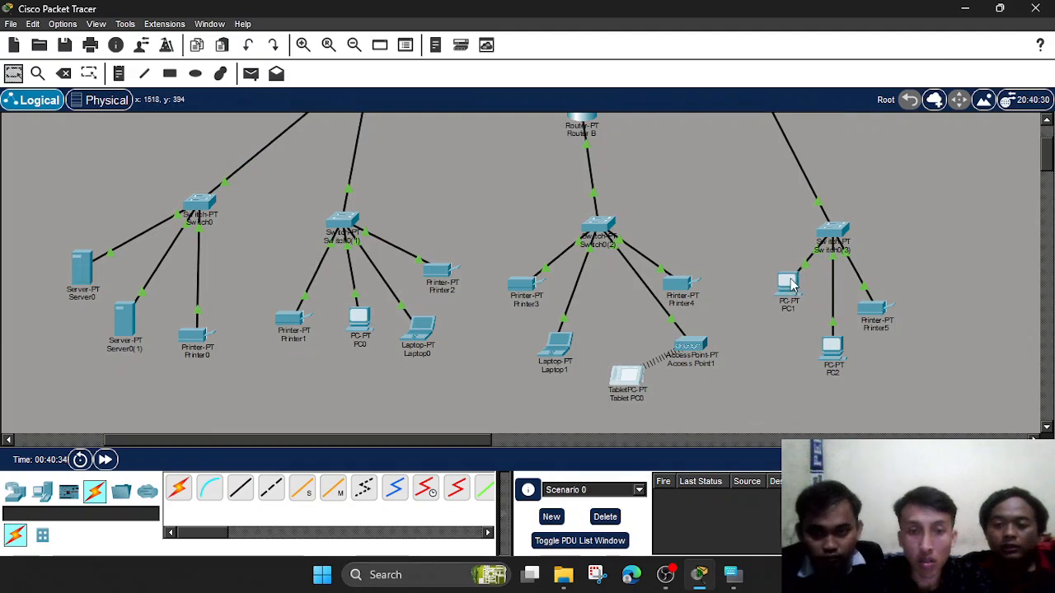
Examine Access Point1's port settings and the IP configuration of Tablet PC0's Wireless0 interface.
{"action": "left_click", "coordinate": [789, 285]}
{"action": "left_click", "coordinate": [793, 128]}
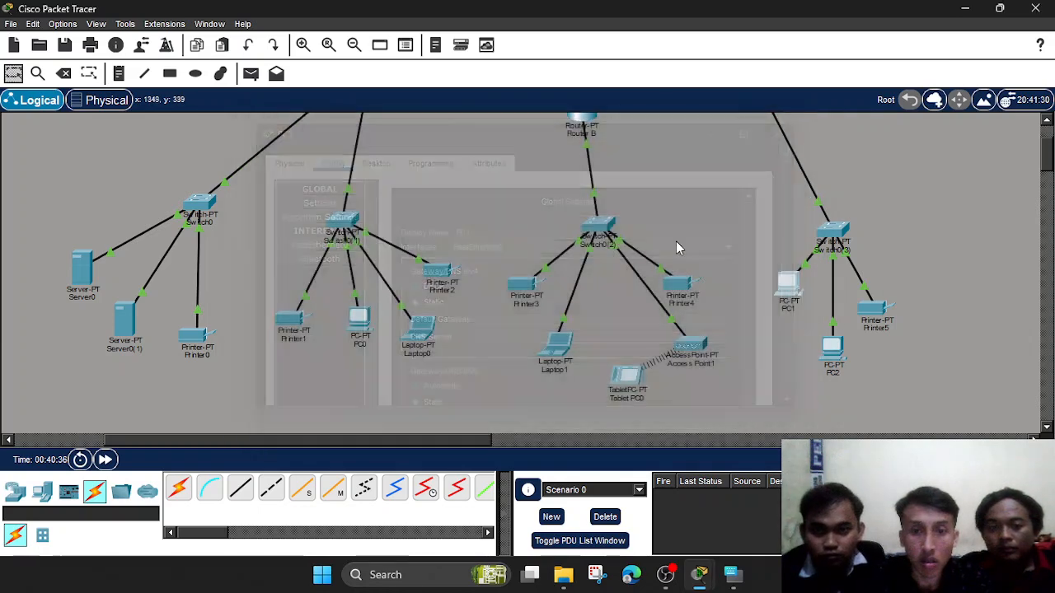
{"action": "left_click", "coordinate": [681, 356]}
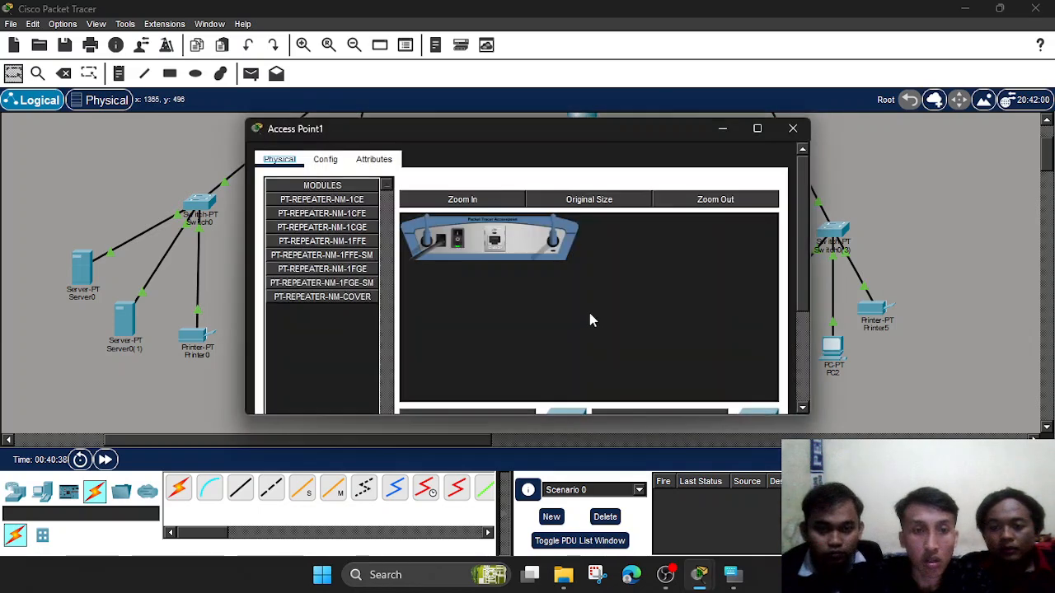
{"action": "left_click", "coordinate": [326, 161]}
{"action": "left_click", "coordinate": [313, 244]}
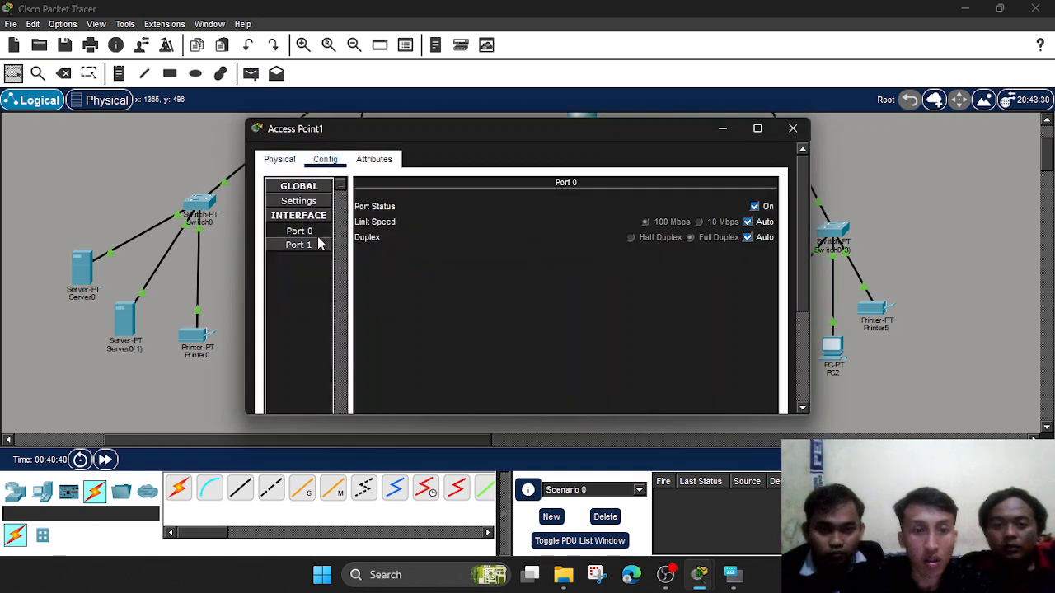
{"action": "left_click", "coordinate": [792, 128]}
{"action": "left_click", "coordinate": [627, 375]}
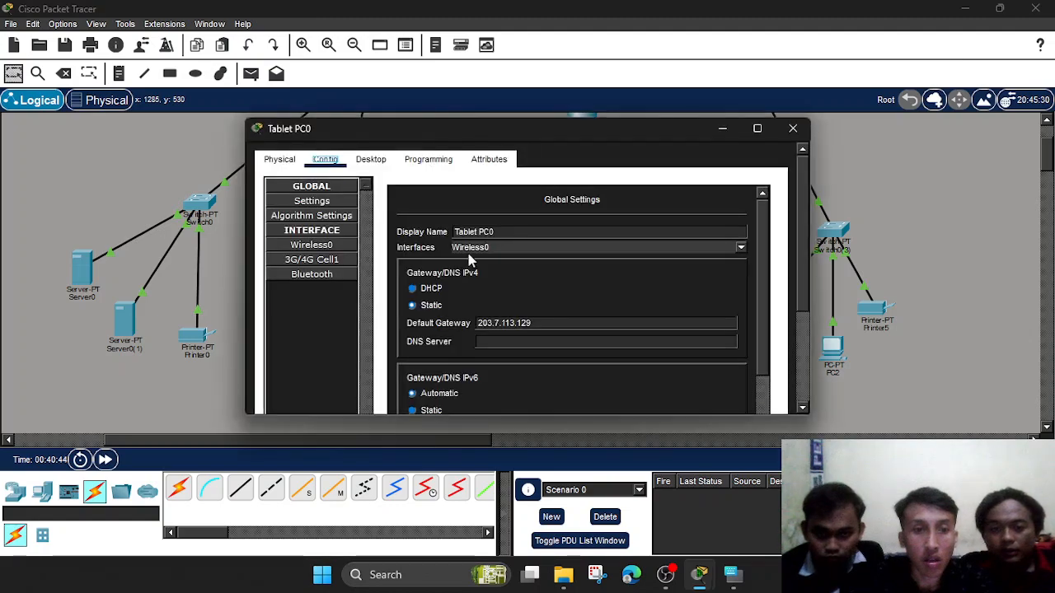
{"action": "left_click", "coordinate": [340, 246]}
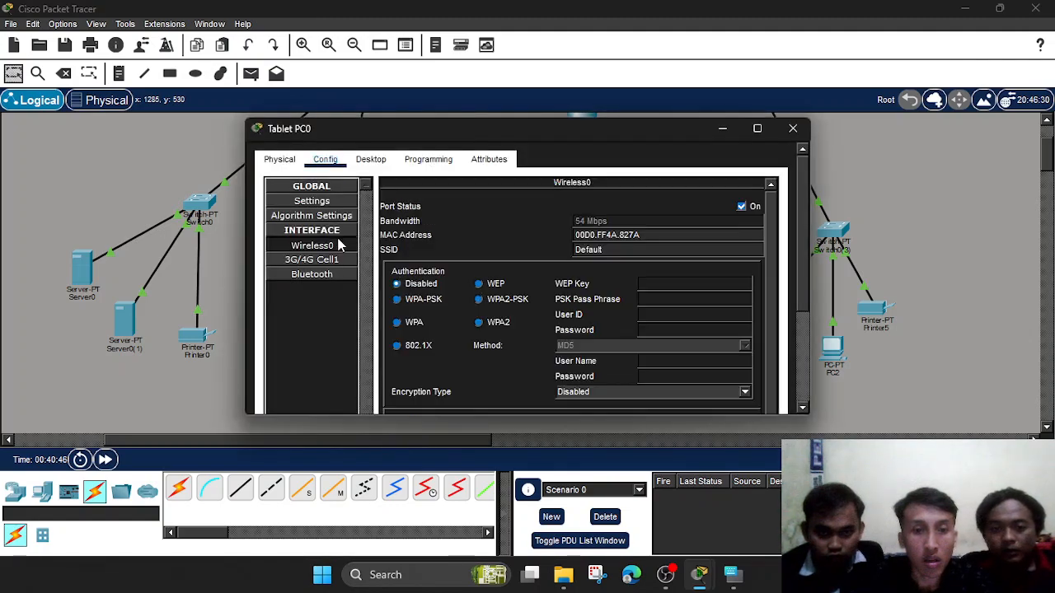
{"action": "scroll", "coordinate": [575, 296], "scroll_direction": "down", "scroll_amount": 2}
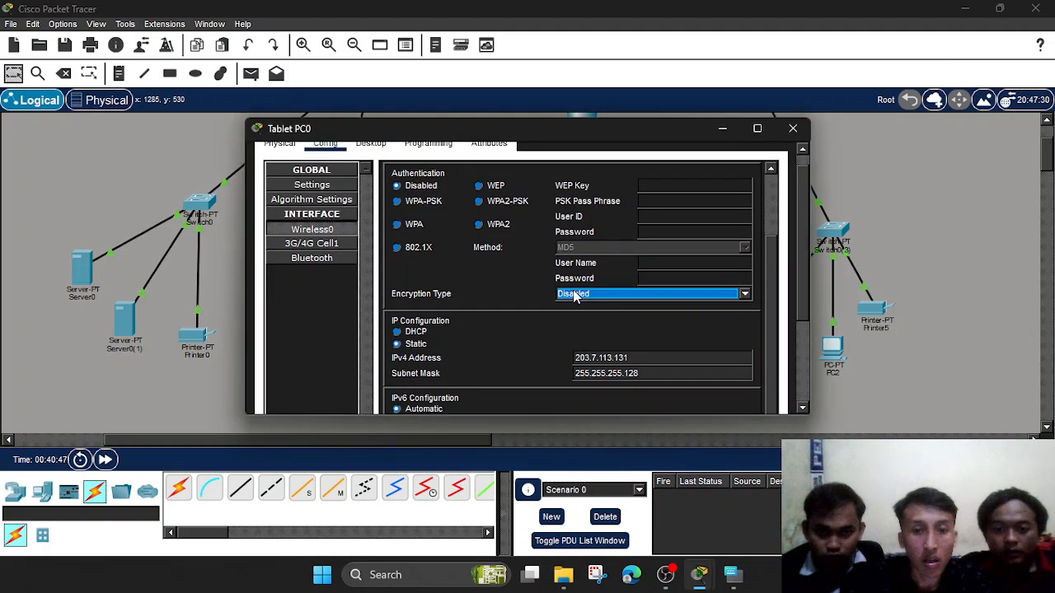
{"action": "left_click", "coordinate": [793, 128]}
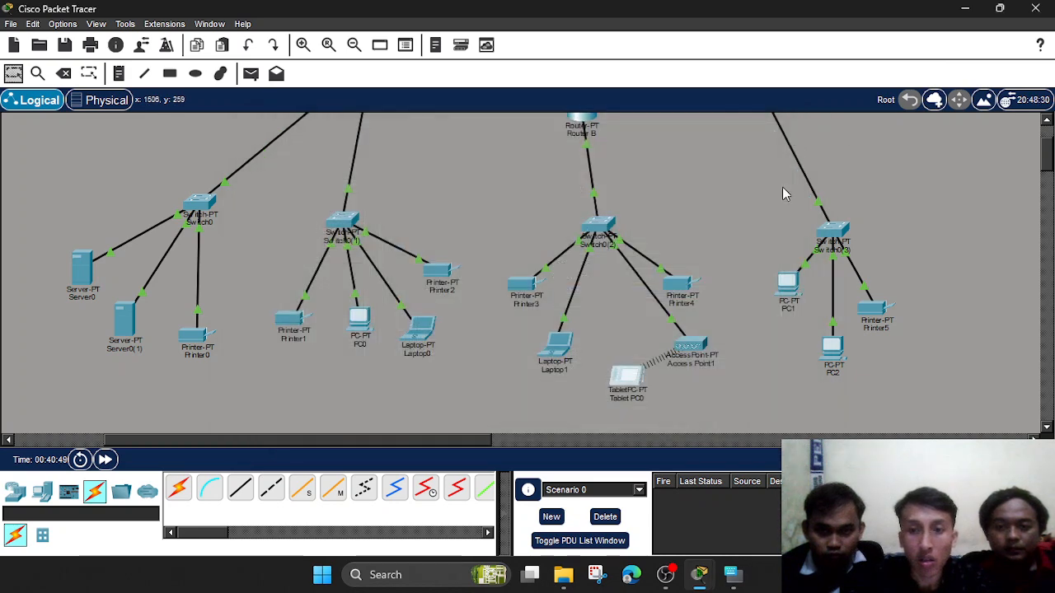
Check PC1's FastEthernet0 settings, open its IP configuration, copy the IPv4 address 203.7.114.1 and clear the address.
{"action": "mouse_move", "coordinate": [788, 281]}
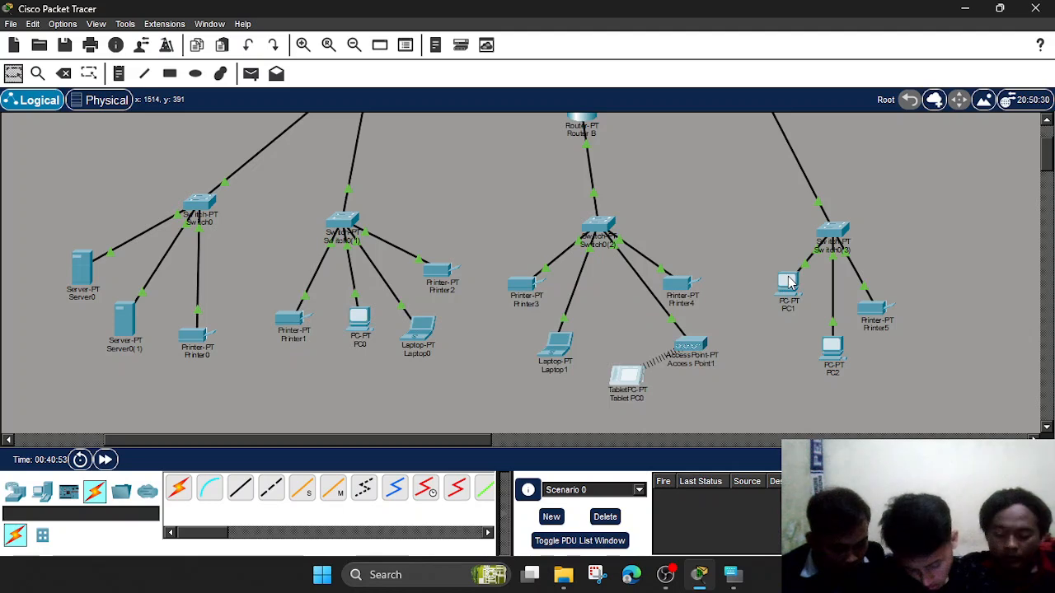
{"action": "left_click", "coordinate": [788, 281]}
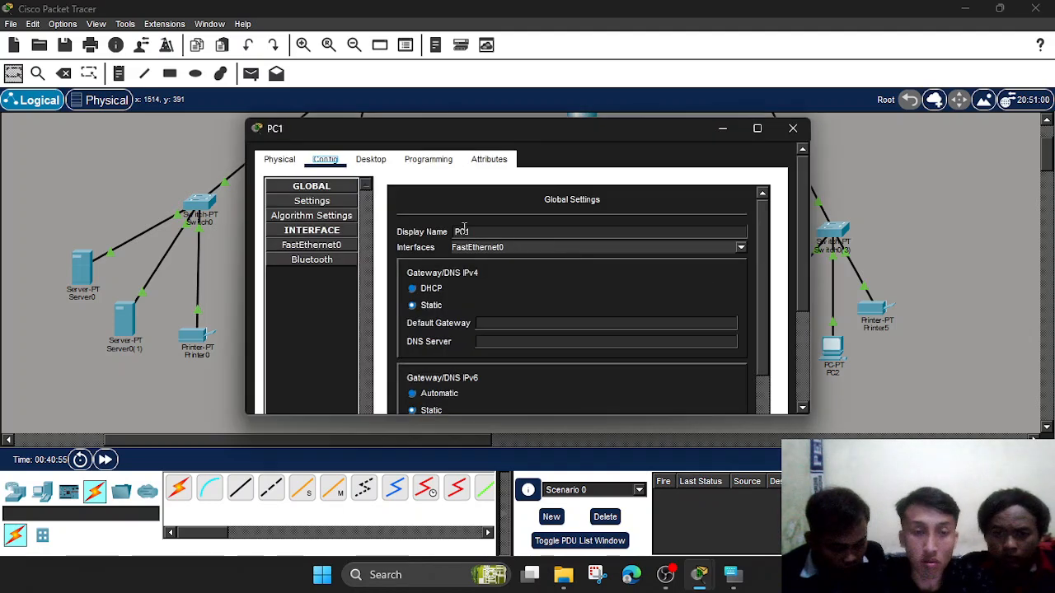
{"action": "left_click", "coordinate": [330, 245]}
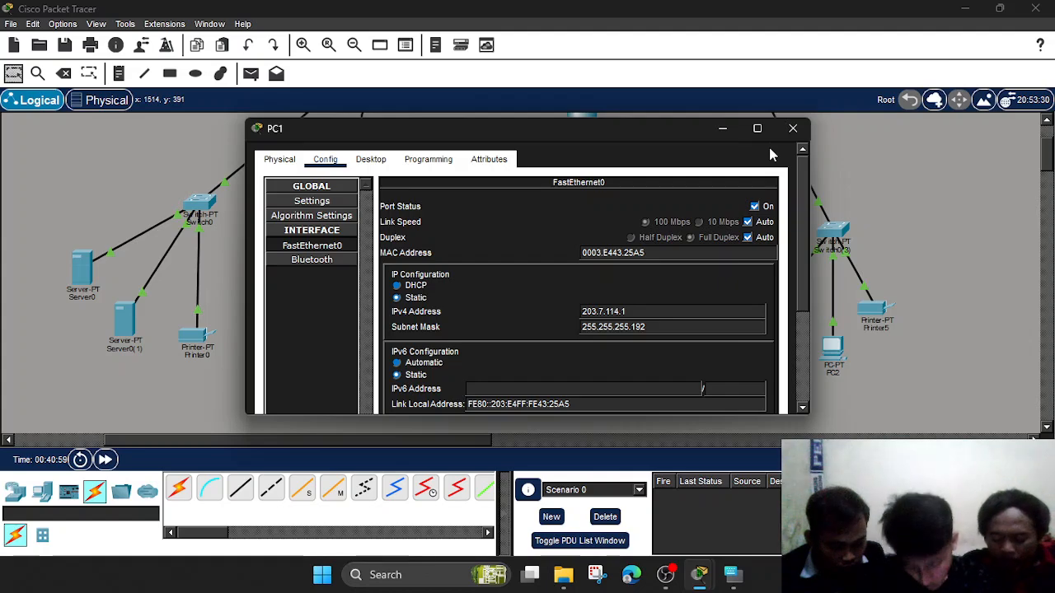
{"action": "left_click", "coordinate": [384, 160]}
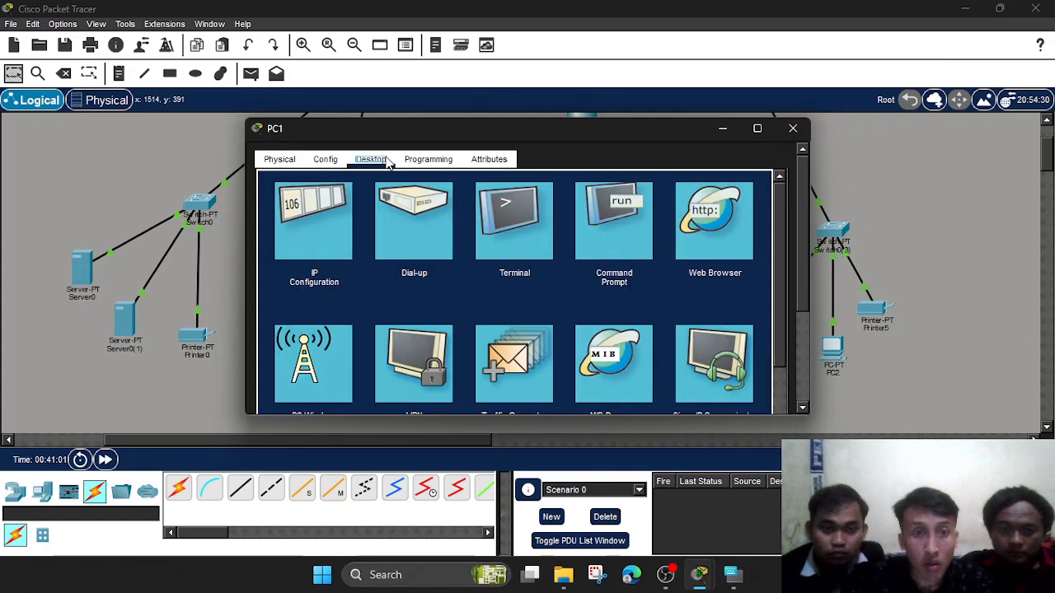
{"action": "left_click", "coordinate": [323, 206]}
{"action": "scroll", "coordinate": [498, 206], "scroll_direction": "up", "scroll_amount": 3}
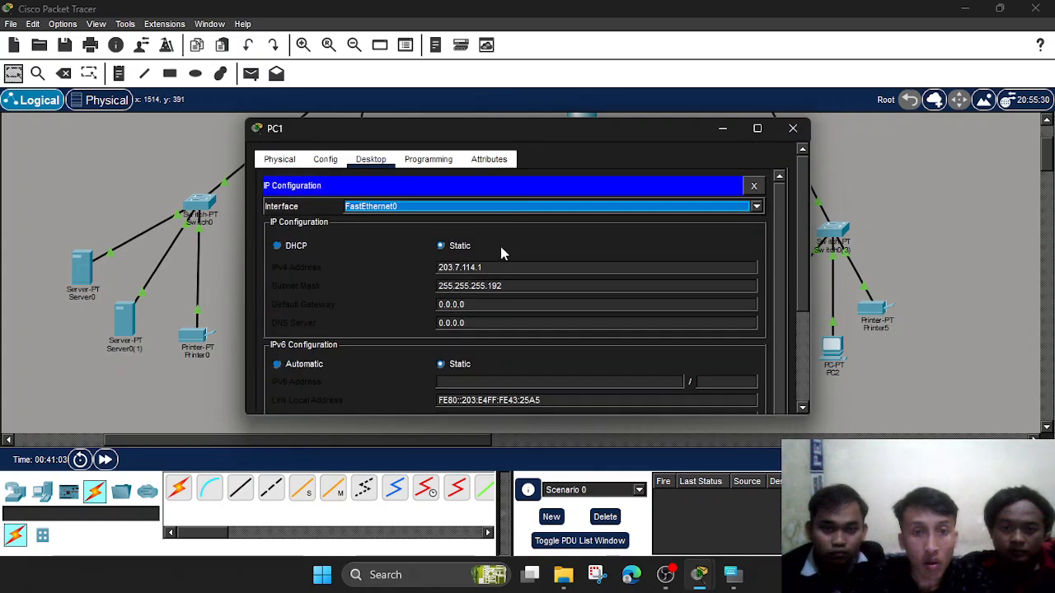
{"action": "left_click_drag", "start_coordinate": [485, 267], "coordinate": [437, 270]}
{"action": "key", "text": "ctrl+c"}
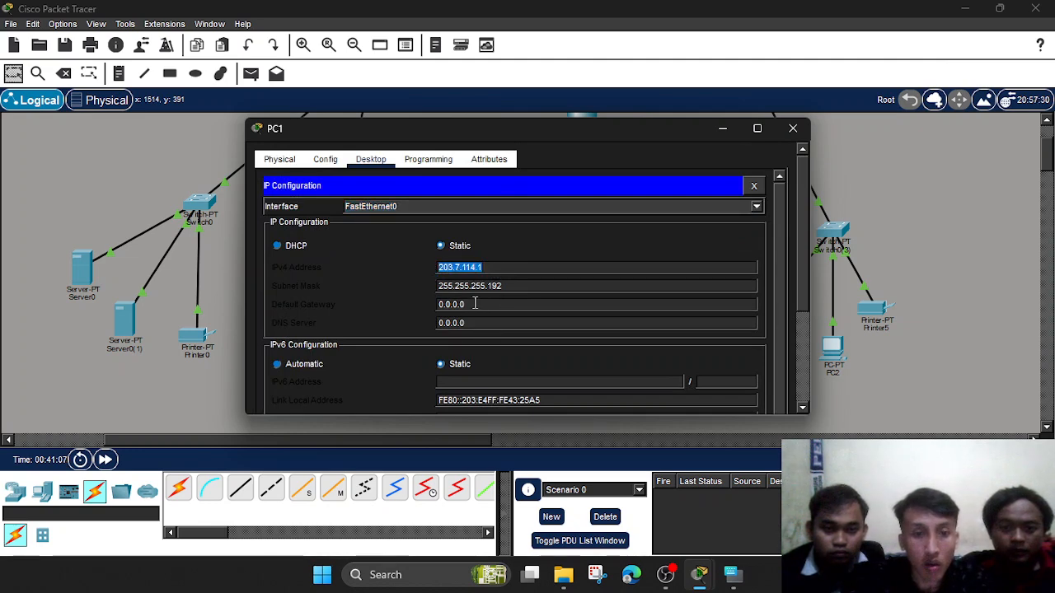
{"action": "key", "text": "BackSpace"}
Try to re-enter the copied 203.7.114.1 as PC1's IPv4 address, and close the window.
{"action": "left_click_drag", "start_coordinate": [473, 304], "coordinate": [451, 304]}
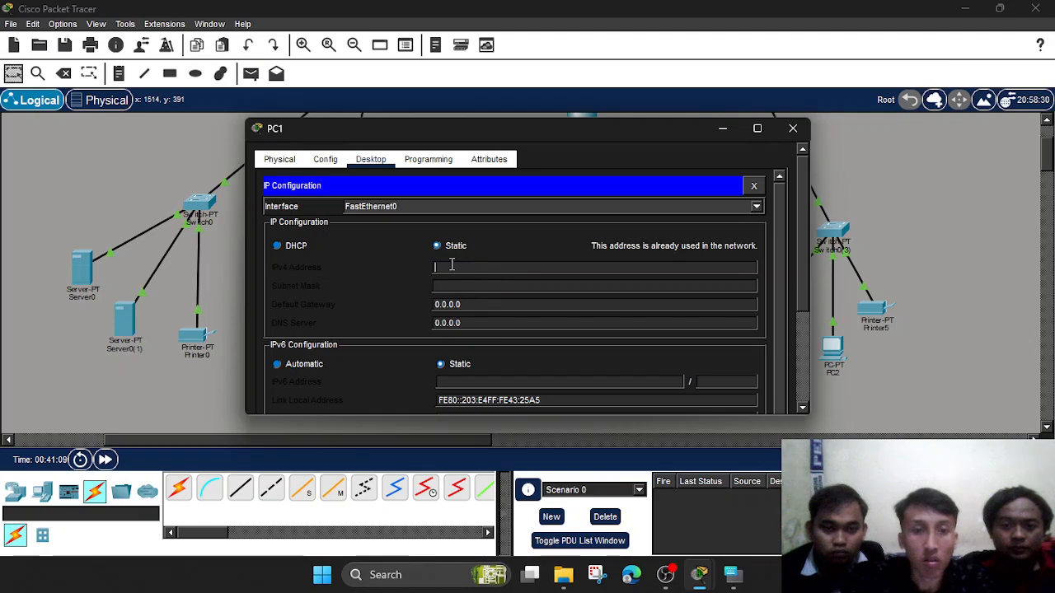
{"action": "left_click", "coordinate": [453, 266]}
{"action": "key", "text": "ctrl+v"}
{"action": "left_click", "coordinate": [498, 286]}
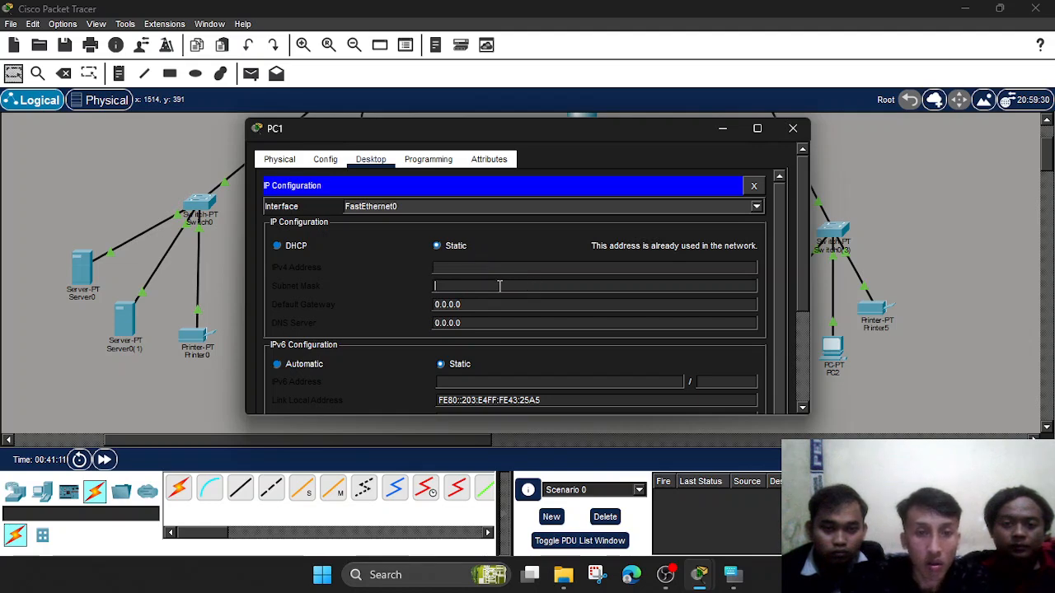
{"action": "left_click", "coordinate": [794, 129]}
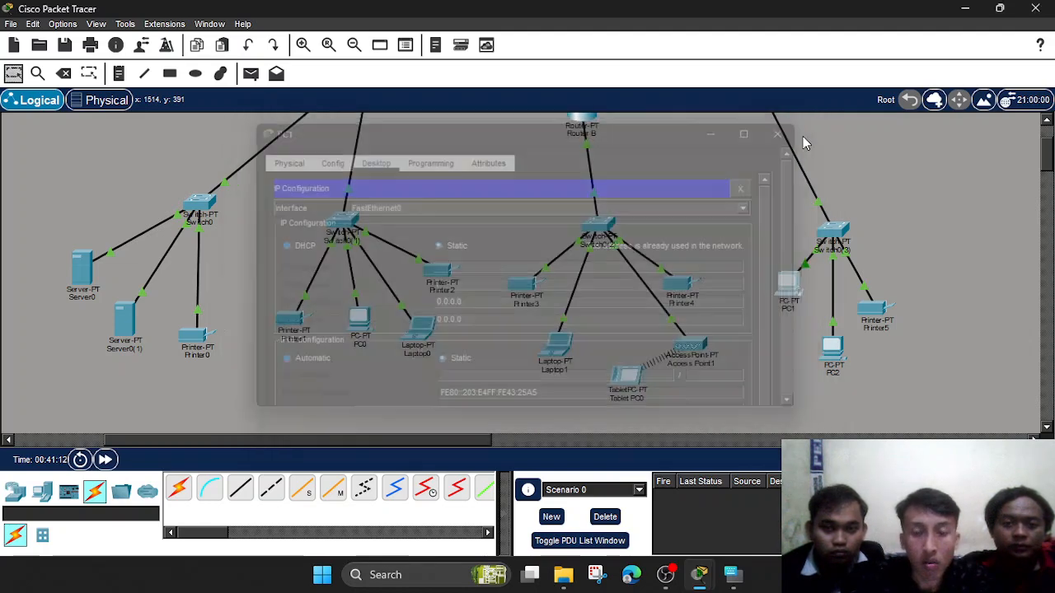
Reopen PC1's IP configuration and try to set the IPv4 address to 203.7.114.2.
{"action": "left_click", "coordinate": [789, 284]}
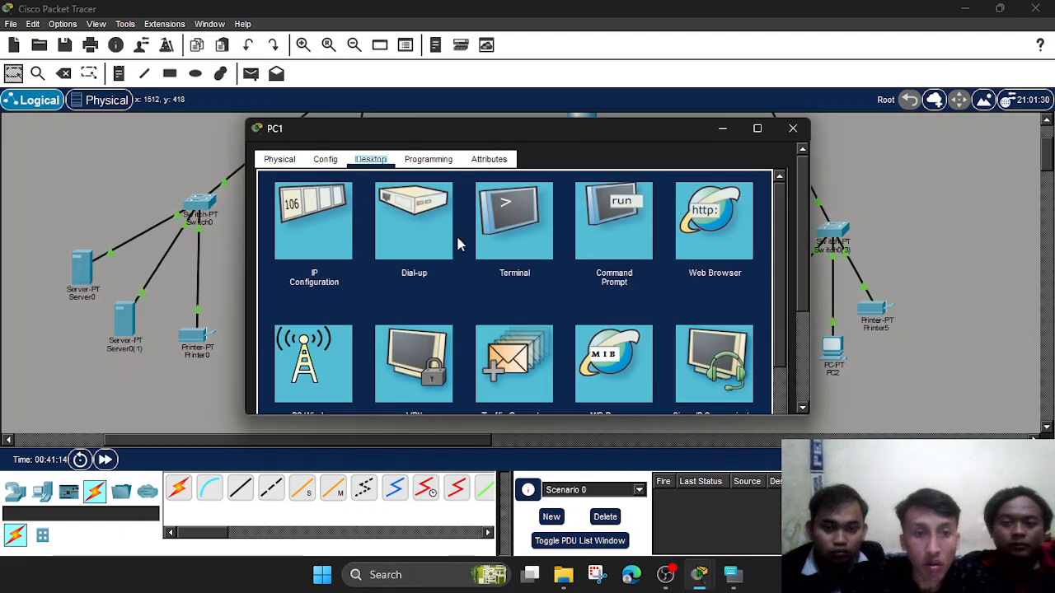
{"action": "left_click", "coordinate": [338, 233]}
{"action": "scroll", "coordinate": [441, 279], "scroll_direction": "up", "scroll_amount": 5}
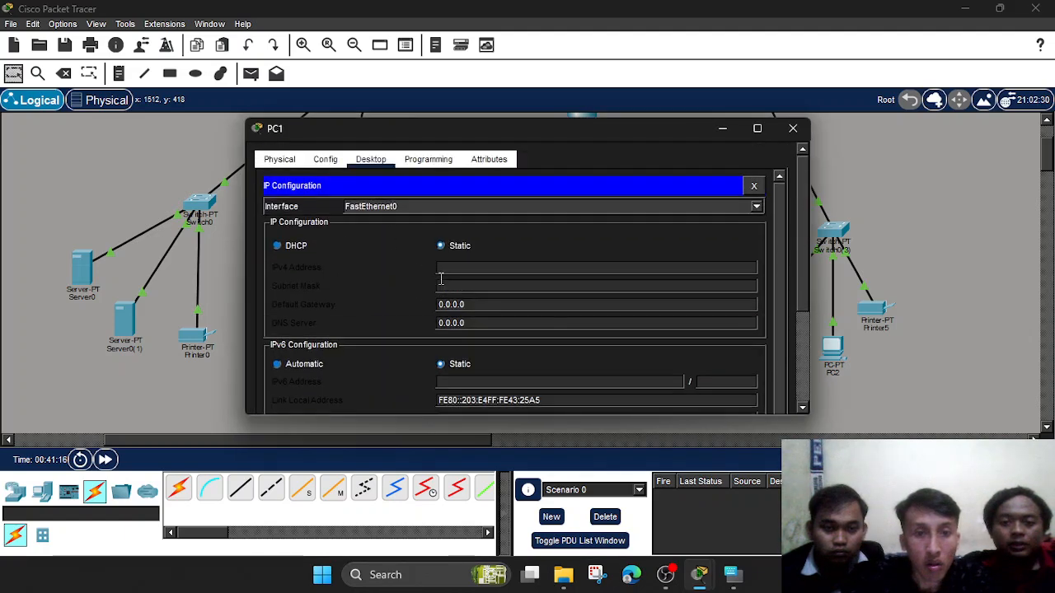
{"action": "left_click", "coordinate": [455, 272]}
{"action": "type", "text": "203.7.114.1"}
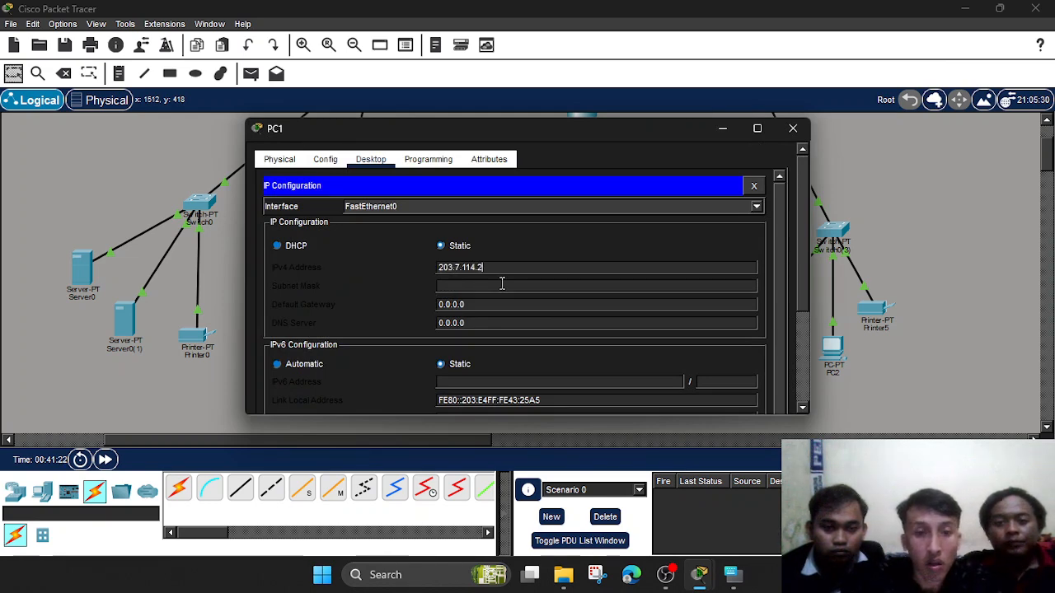
{"action": "left_click", "coordinate": [501, 284]}
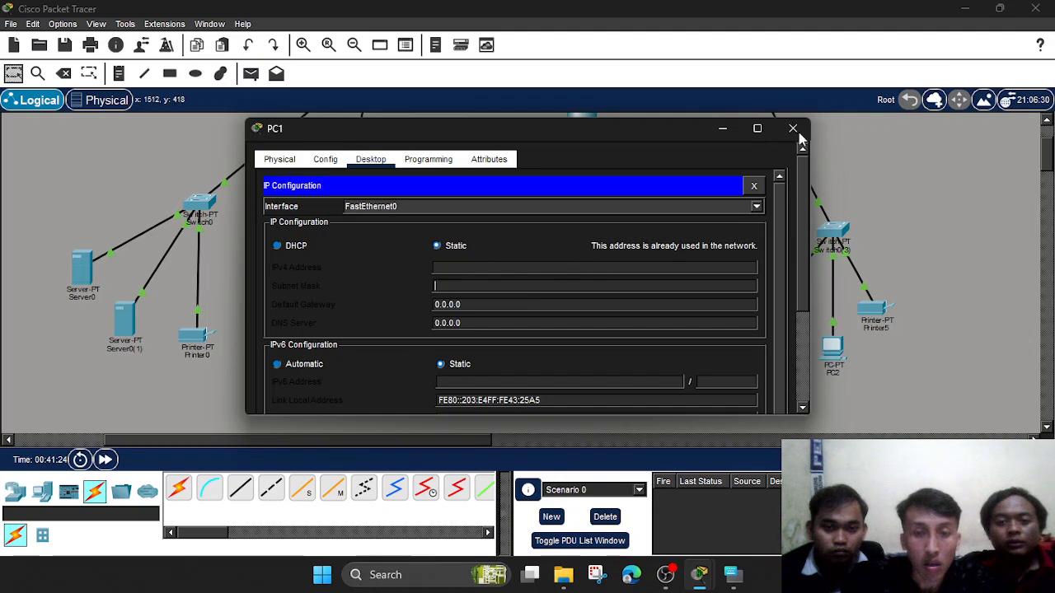
Set PC1's IPv4 address to 203.7.114.5 and its subnet mask to 255.255.255.192.
{"action": "key", "text": "ctrl+v"}
{"action": "key", "text": "BackSpace"}
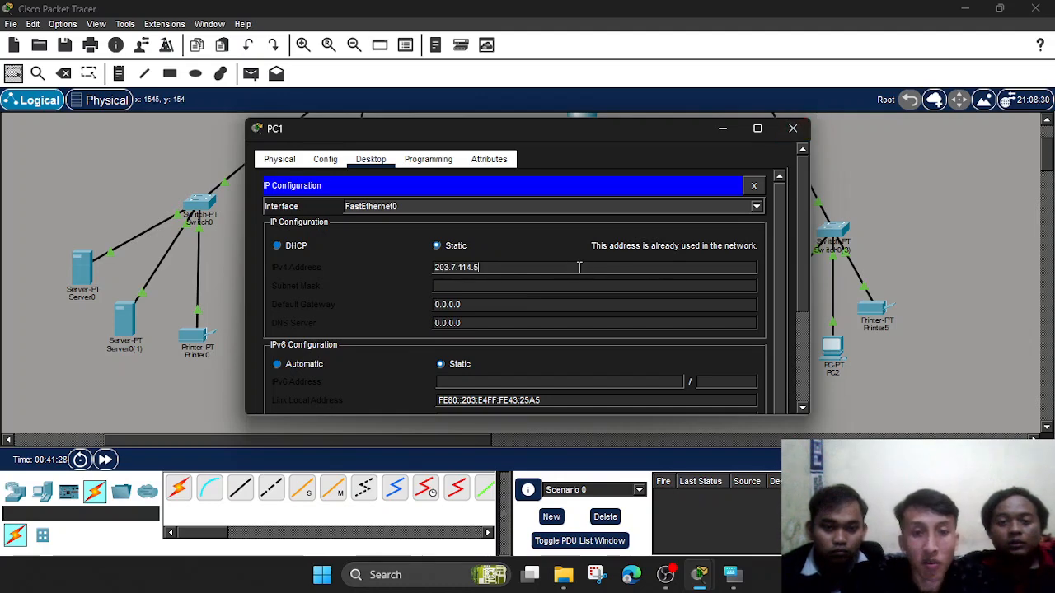
{"action": "left_click", "coordinate": [563, 283]}
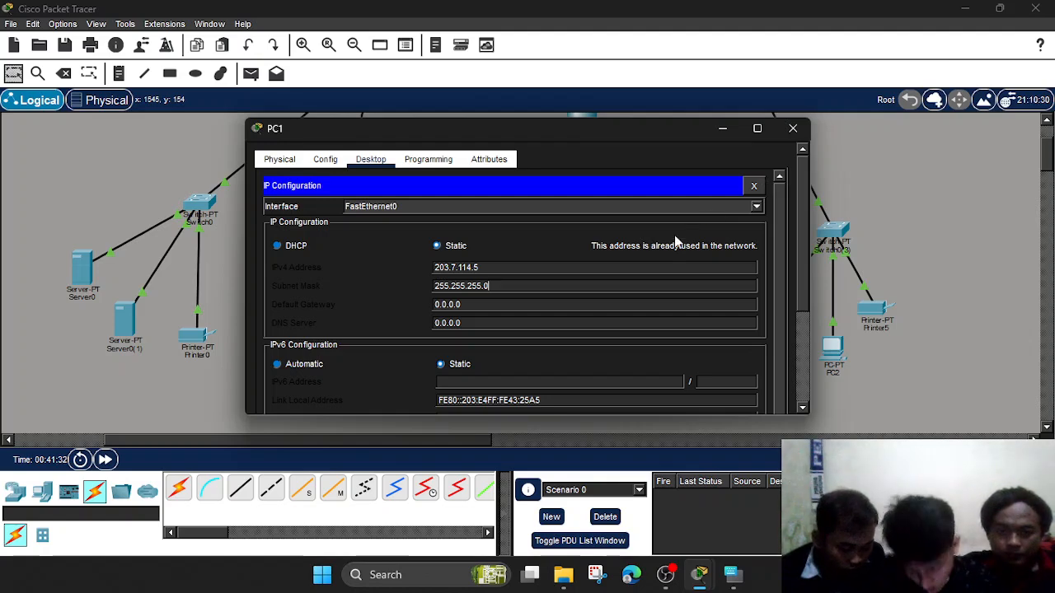
{"action": "key", "text": "BackSpace"}
{"action": "type", "text": "12"}
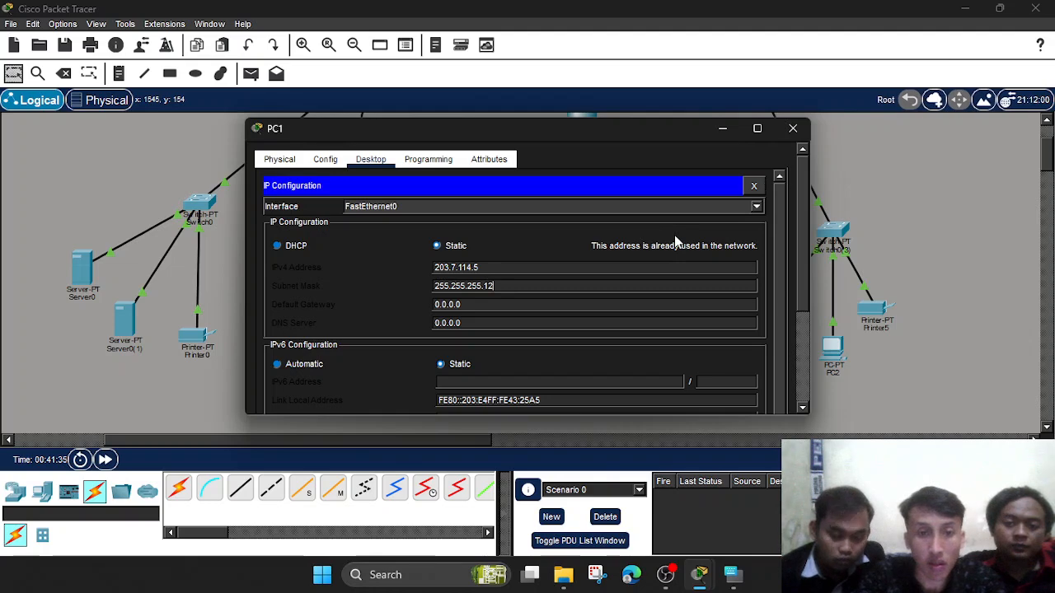
{"action": "key", "text": "BackSpace"}
{"action": "type", "text": "92"}
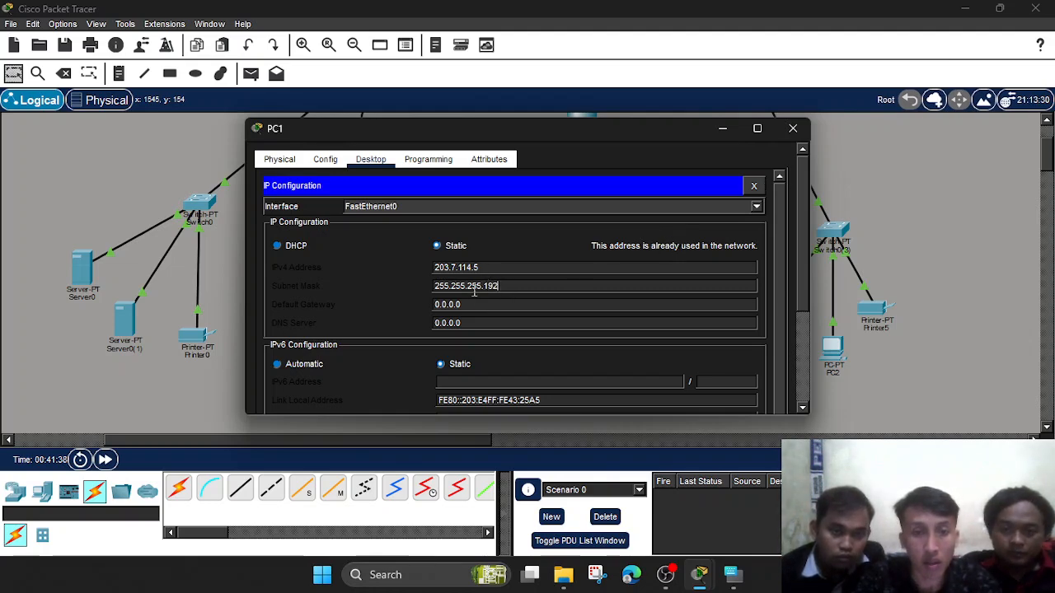
Enter 203.7.114.1 as PC1's default gateway and close the PC's window.
{"action": "key", "text": "BackSpace"}
{"action": "key", "text": "BackSpace"}
{"action": "key", "text": "BackSpace"}
{"action": "key", "text": "BackSpace"}
{"action": "key", "text": "BackSpace"}
{"action": "key", "text": "ctrl+v"}
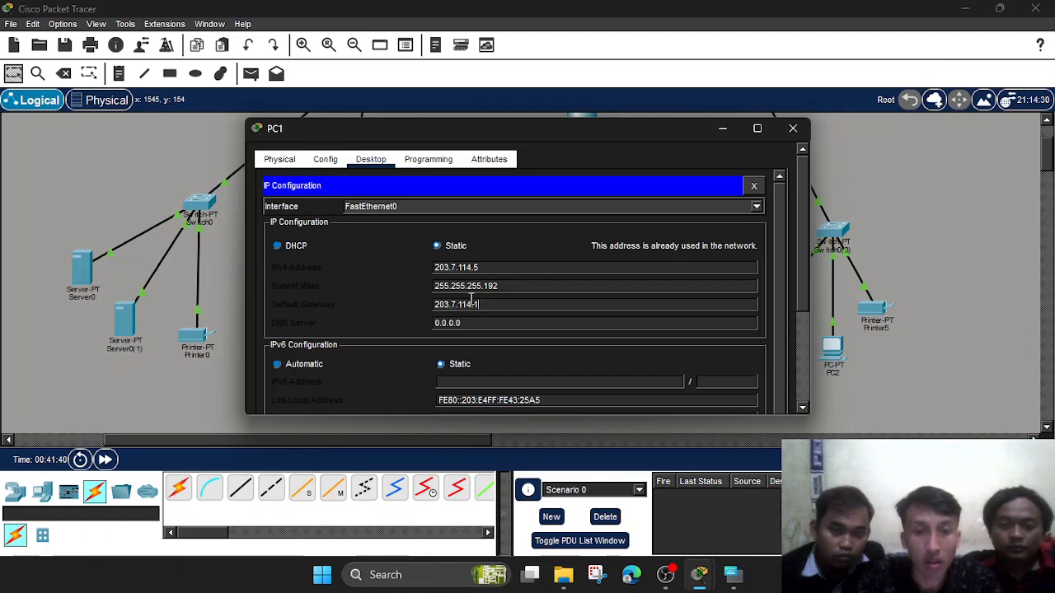
{"action": "left_click", "coordinate": [795, 133]}
Check PC2's FastEthernet0 settings, enter 203.7.114.1 as its default gateway in the IP configuration, and close its window.
{"action": "left_click", "coordinate": [823, 349]}
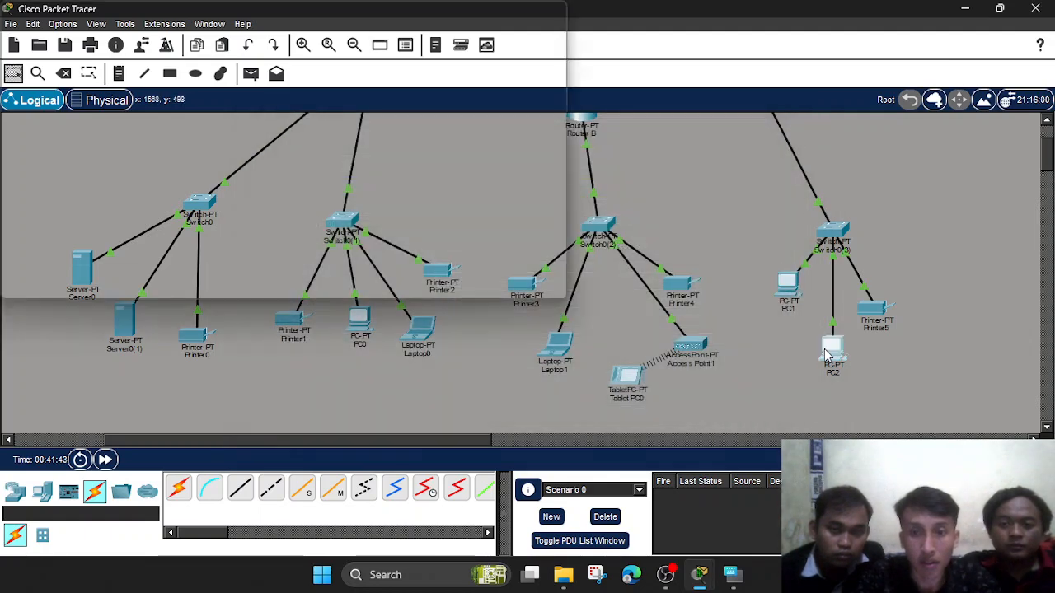
{"action": "left_click", "coordinate": [334, 245]}
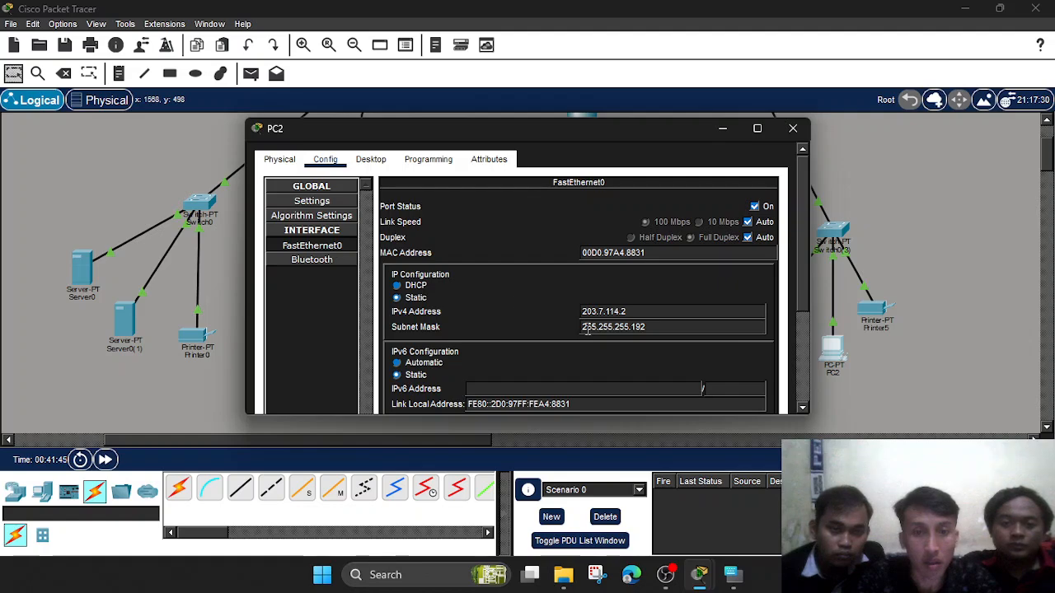
{"action": "scroll", "coordinate": [581, 327], "scroll_direction": "down", "scroll_amount": 1}
{"action": "scroll", "coordinate": [416, 213], "scroll_direction": "up", "scroll_amount": 1}
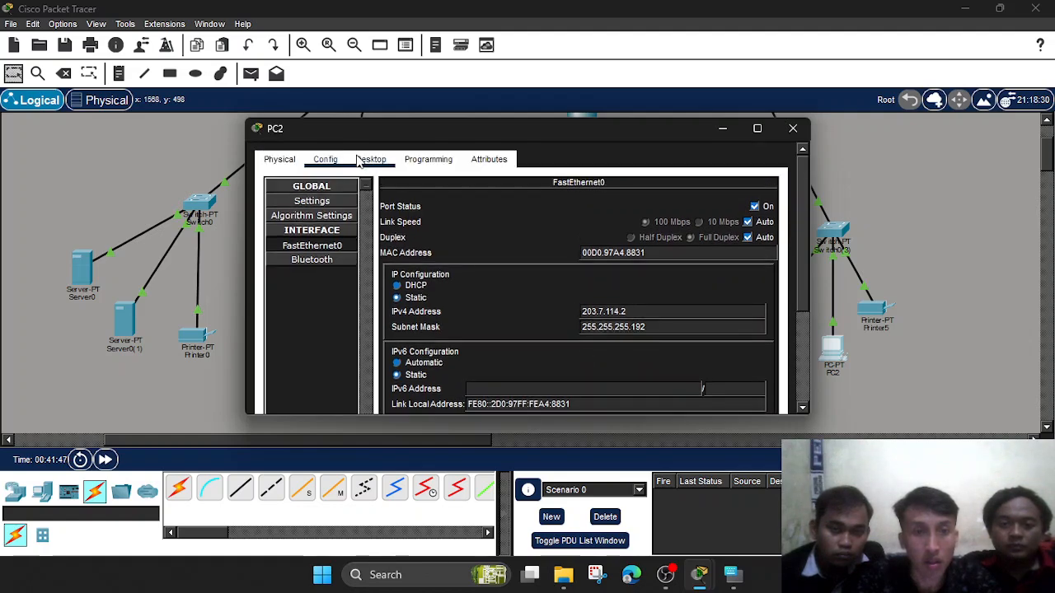
{"action": "left_click", "coordinate": [372, 158]}
{"action": "left_click", "coordinate": [313, 220]}
{"action": "scroll", "coordinate": [497, 305], "scroll_direction": "down", "scroll_amount": 3}
{"action": "scroll", "coordinate": [475, 213], "scroll_direction": "up", "scroll_amount": 2}
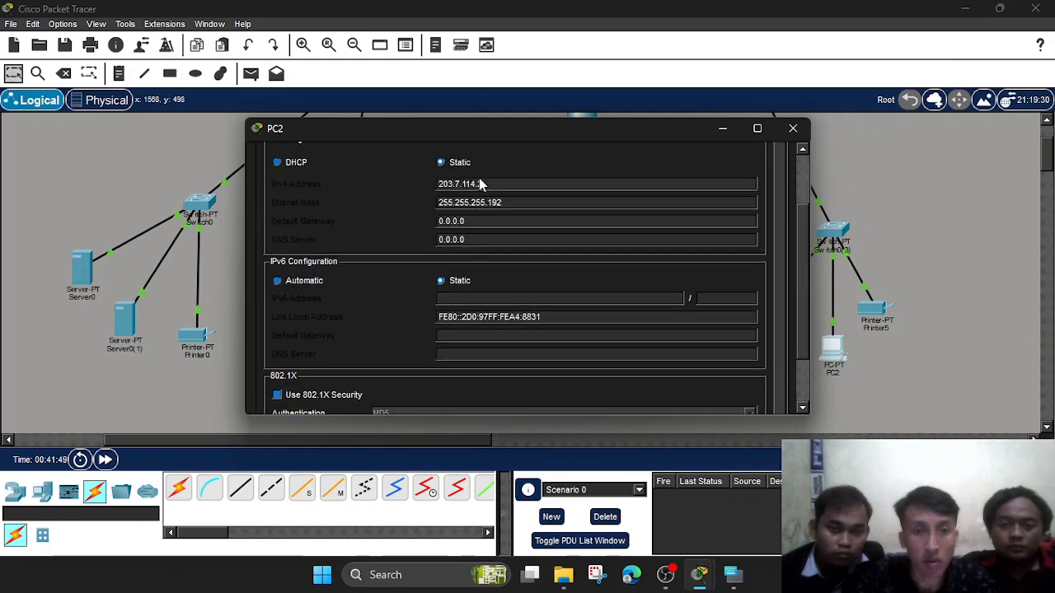
{"action": "left_click_drag", "start_coordinate": [482, 220], "coordinate": [436, 220]}
{"action": "type", "text": "203.7.114.1"}
{"action": "left_click", "coordinate": [793, 128]}
Check the IPv4 address and subnet mask of Router A's FastEthernet0/0 interface, and close its window.
{"action": "scroll", "coordinate": [801, 123], "scroll_direction": "up", "scroll_amount": 2}
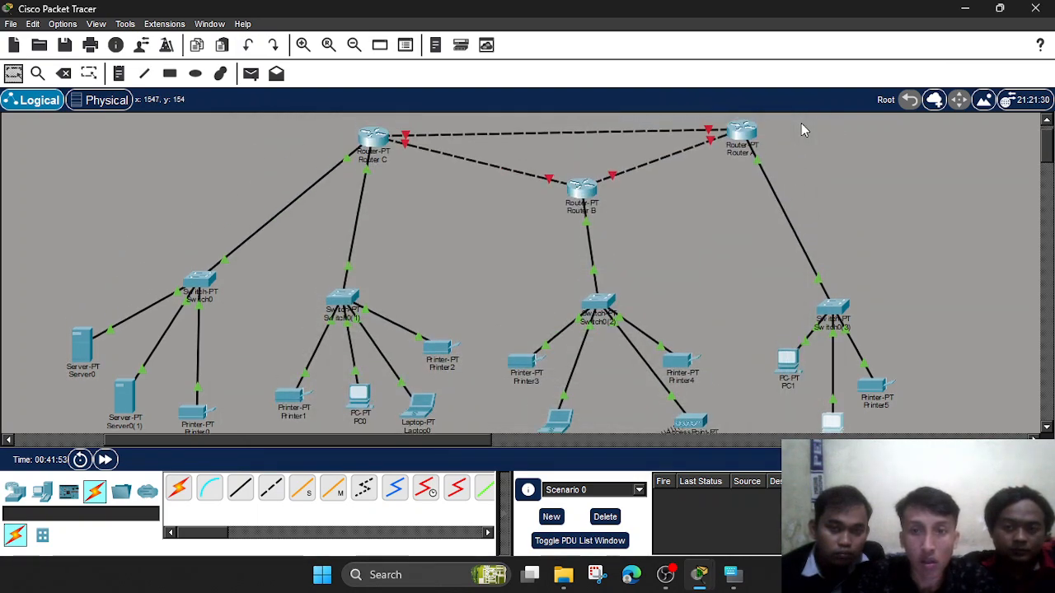
{"action": "left_click", "coordinate": [741, 134]}
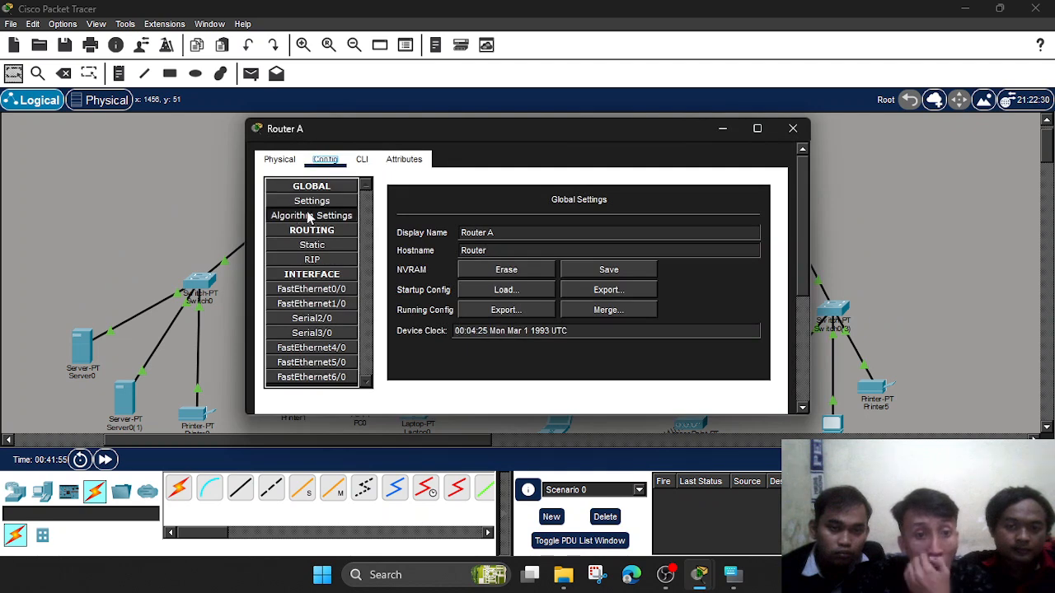
{"action": "left_click", "coordinate": [328, 290]}
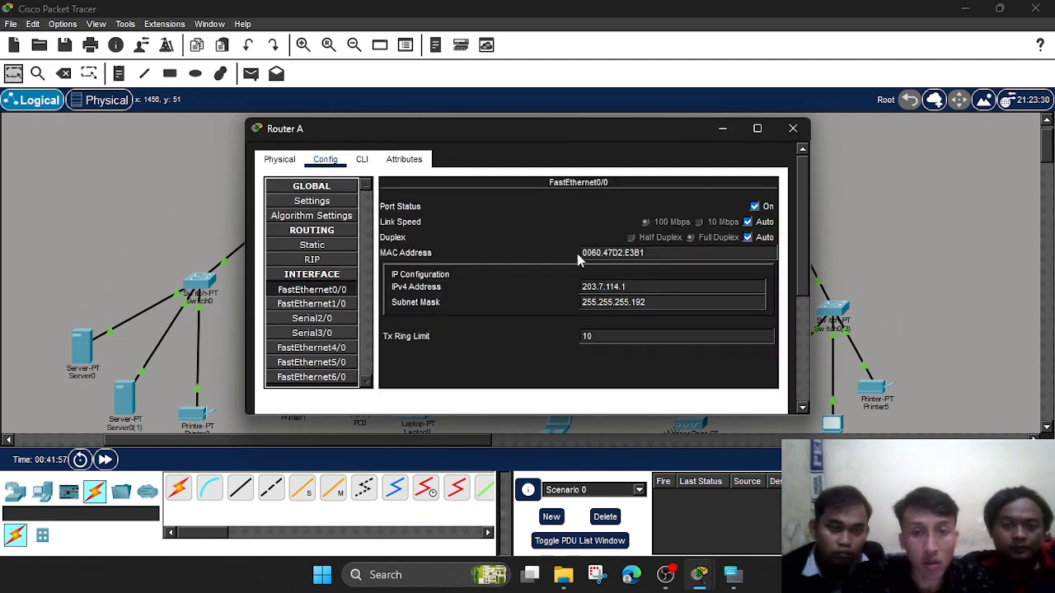
{"action": "left_click", "coordinate": [783, 134]}
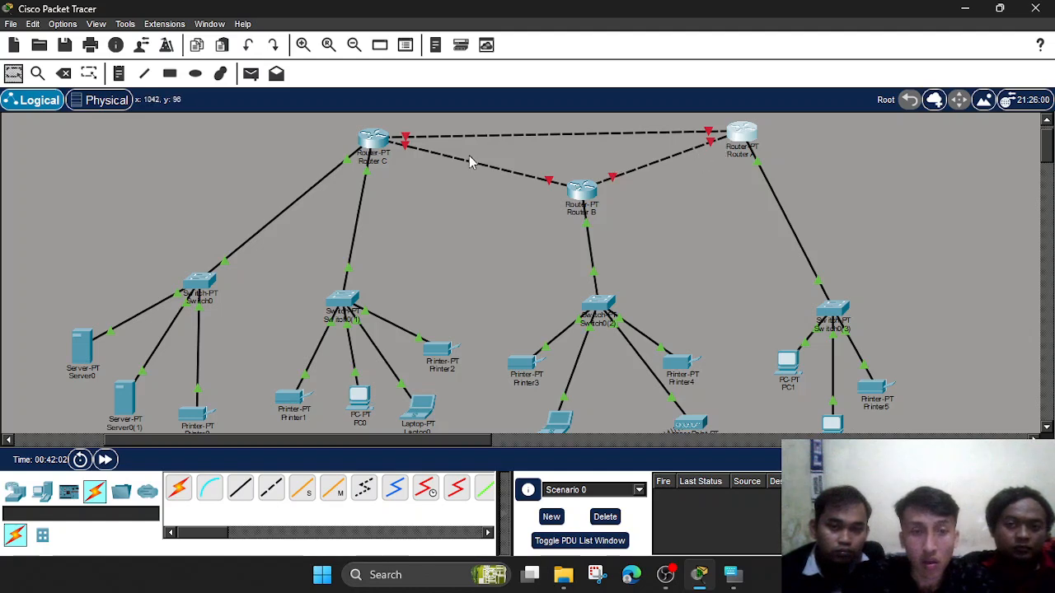
Place a text note reading 203 beside Router C and bring up the On-Screen Keyboard.
{"action": "left_click", "coordinate": [119, 74]}
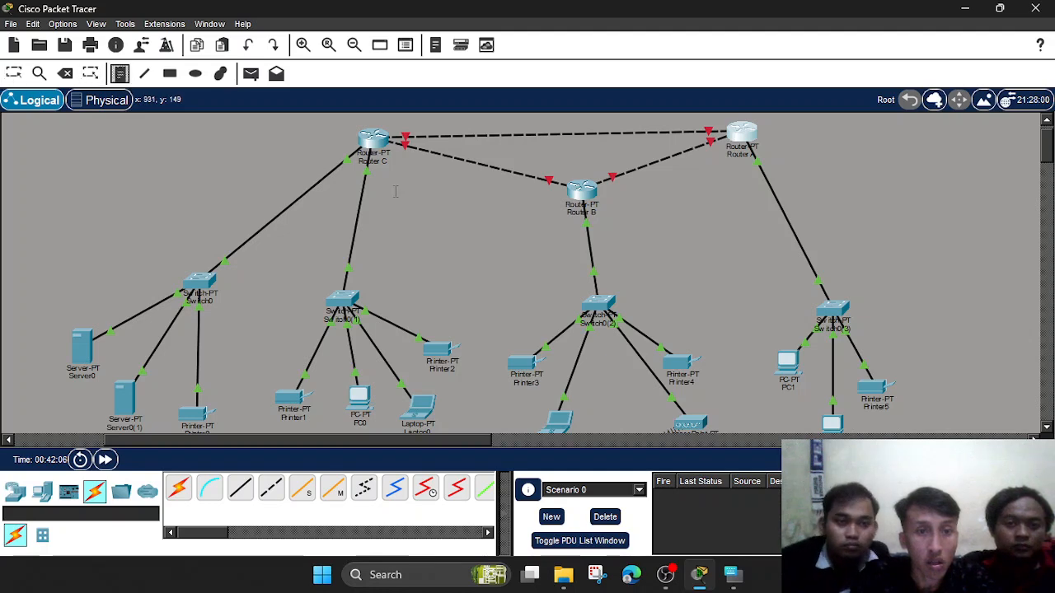
{"action": "left_click", "coordinate": [404, 159]}
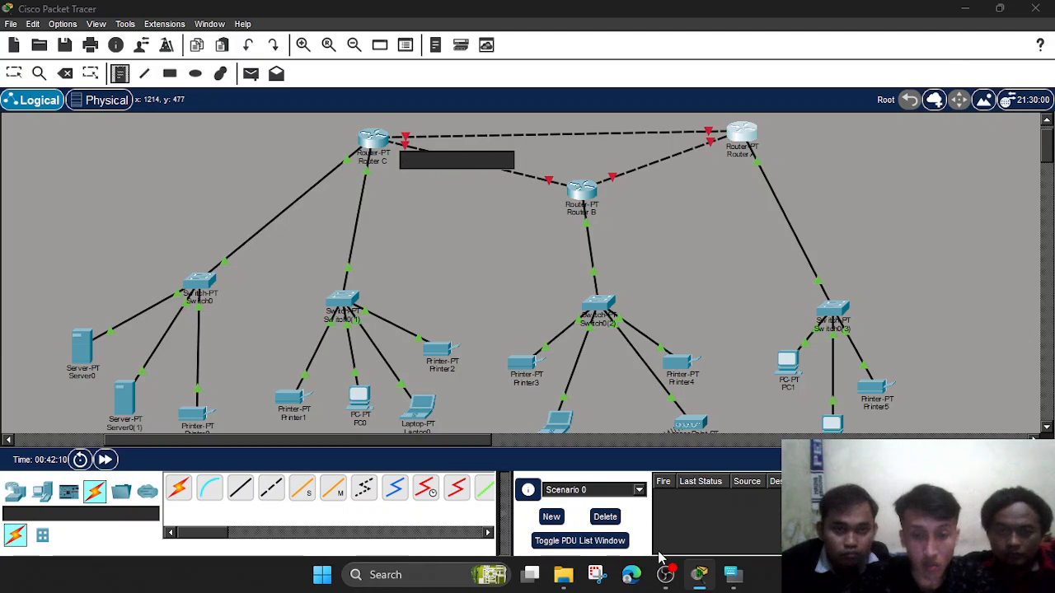
{"action": "mouse_move", "coordinate": [699, 572]}
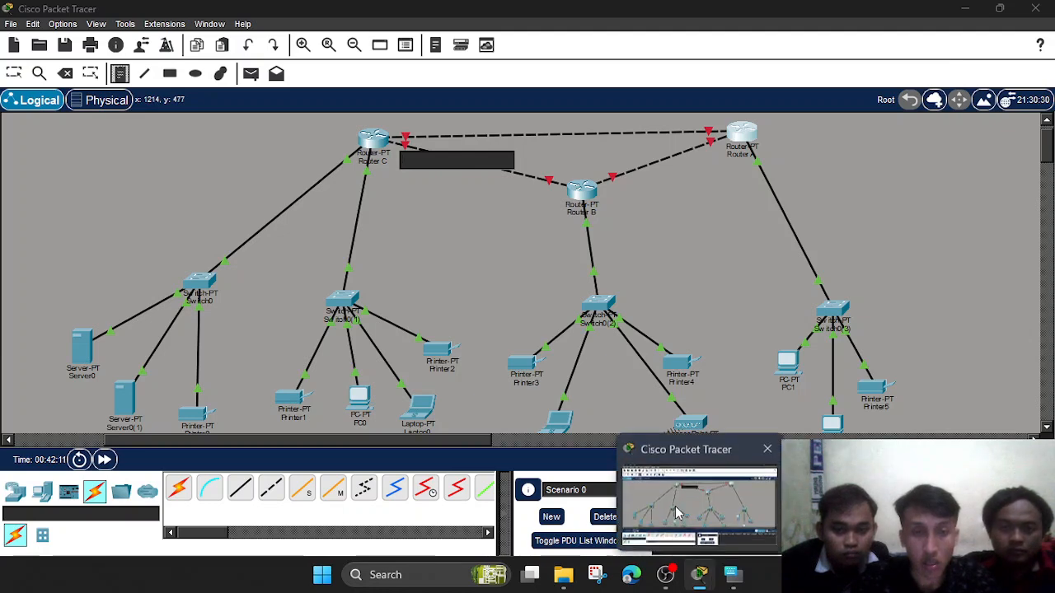
{"action": "left_click", "coordinate": [706, 538]}
{"action": "type", "text": "203"}
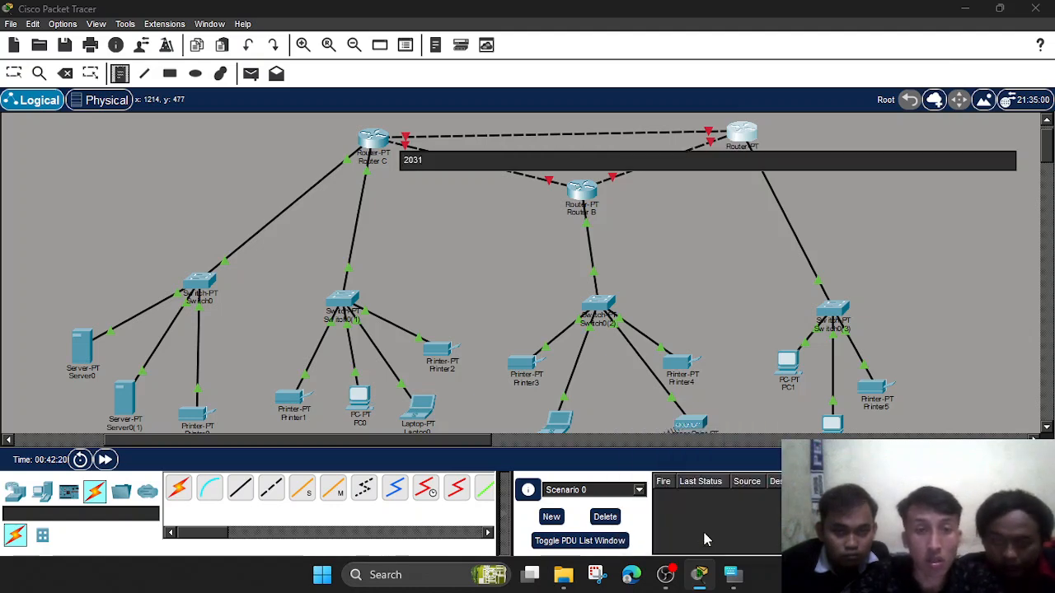
{"action": "left_click", "coordinate": [736, 576]}
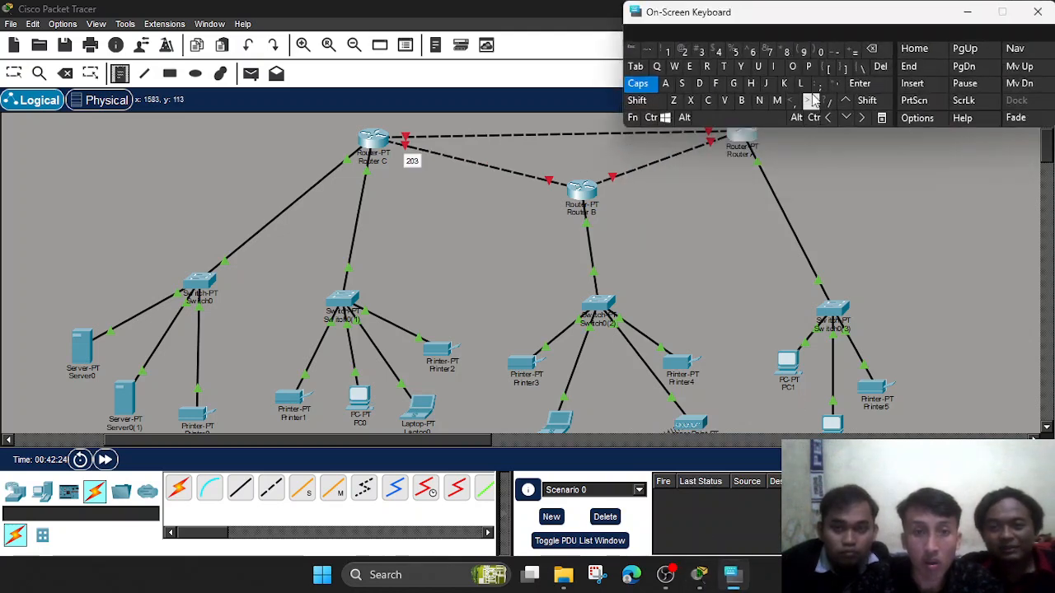
Try to reopen the 203 note beside Router C for editing, and cancel each attempt.
{"action": "left_click", "coordinate": [416, 157]}
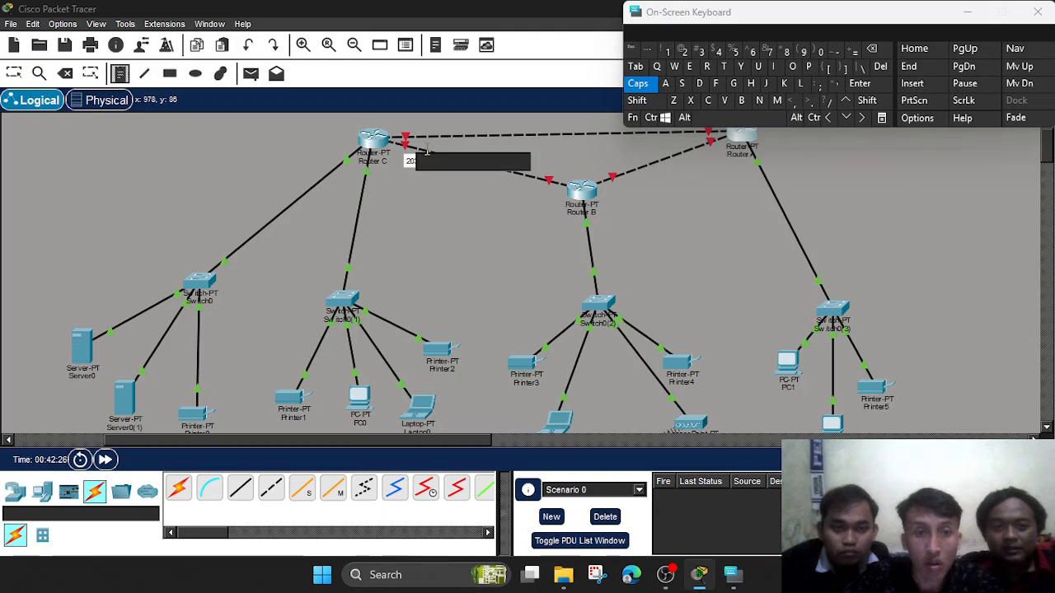
{"action": "left_click", "coordinate": [250, 47]}
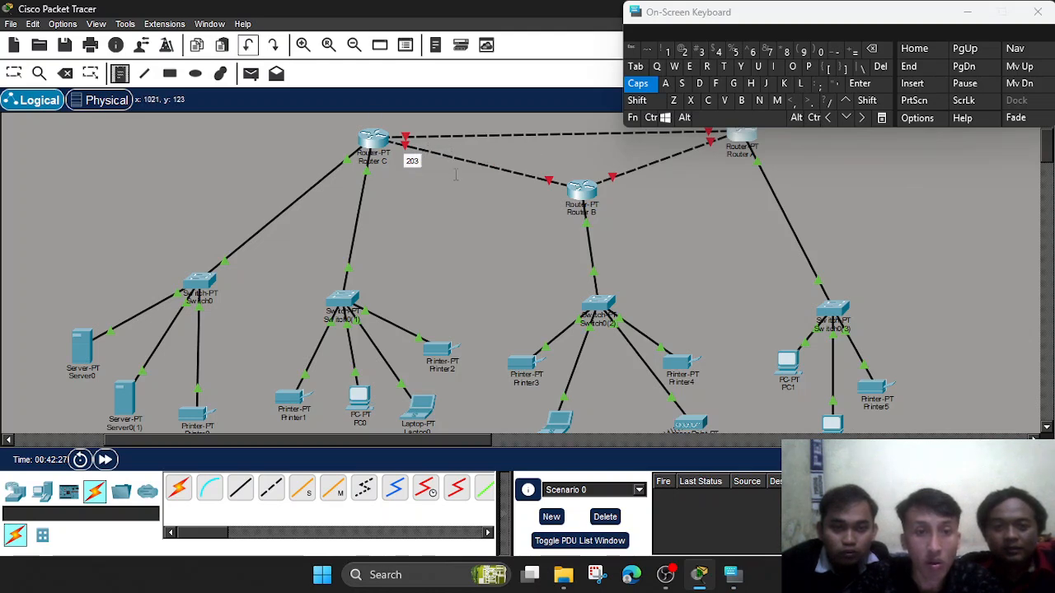
{"action": "left_click", "coordinate": [412, 160]}
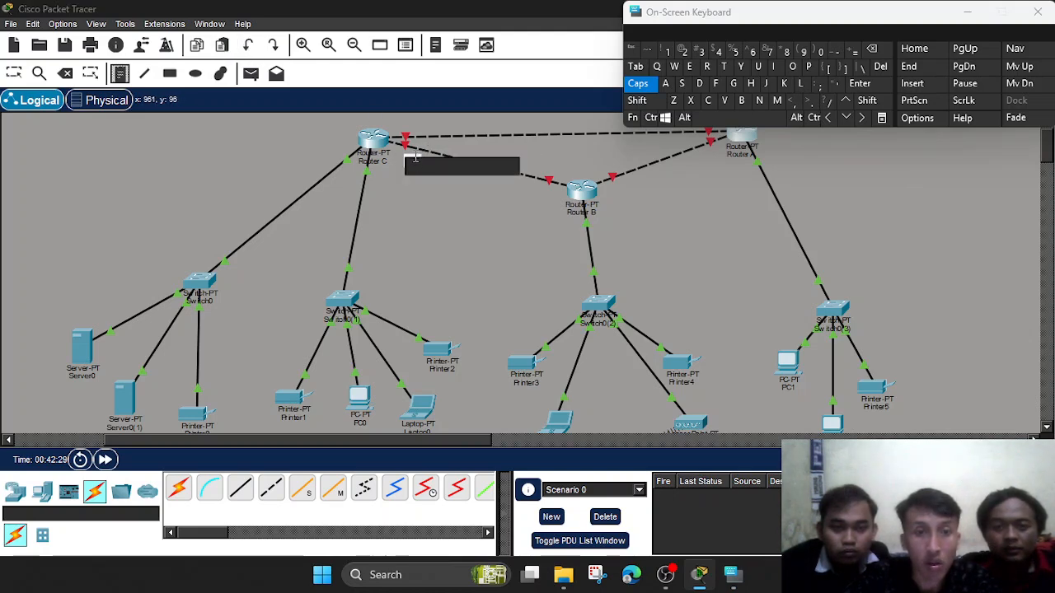
{"action": "left_click", "coordinate": [251, 47]}
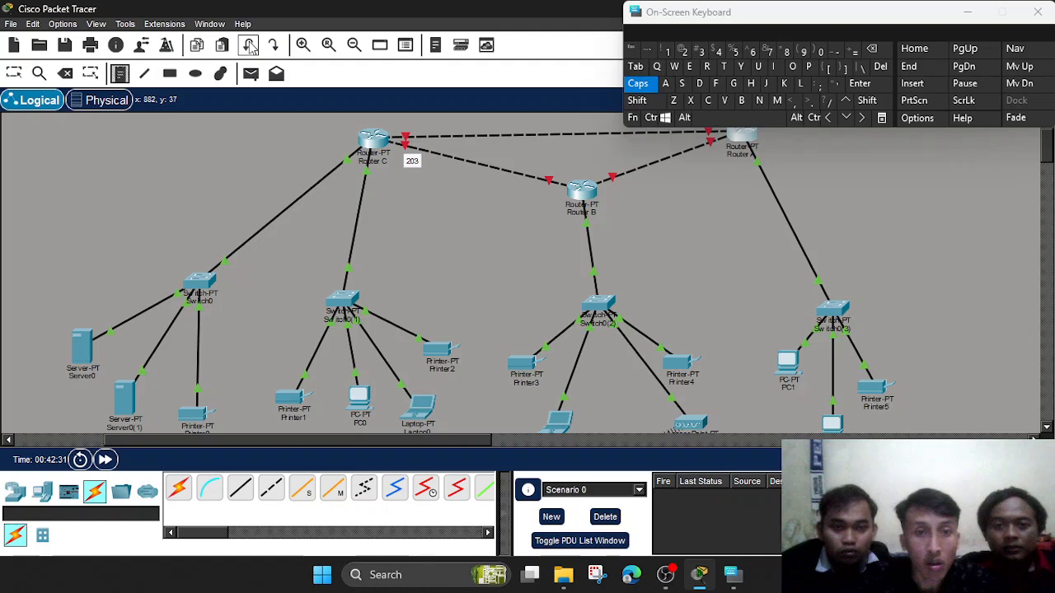
Change the note beside Router C to read 203.7.114,129 and copy its text.
{"action": "left_click", "coordinate": [410, 162]}
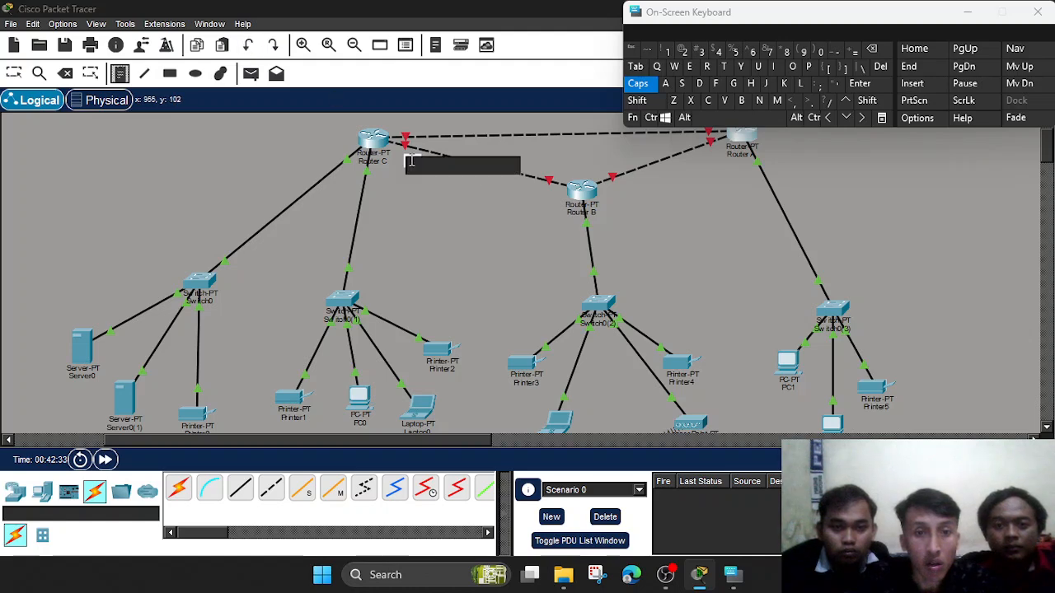
{"action": "left_click", "coordinate": [15, 74]}
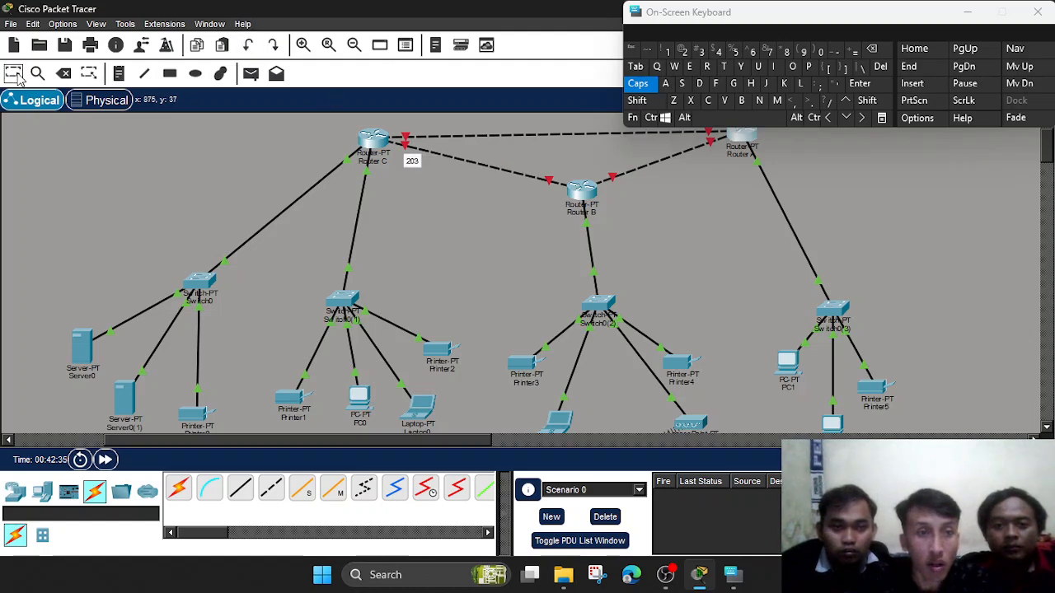
{"action": "double_click", "coordinate": [412, 160]}
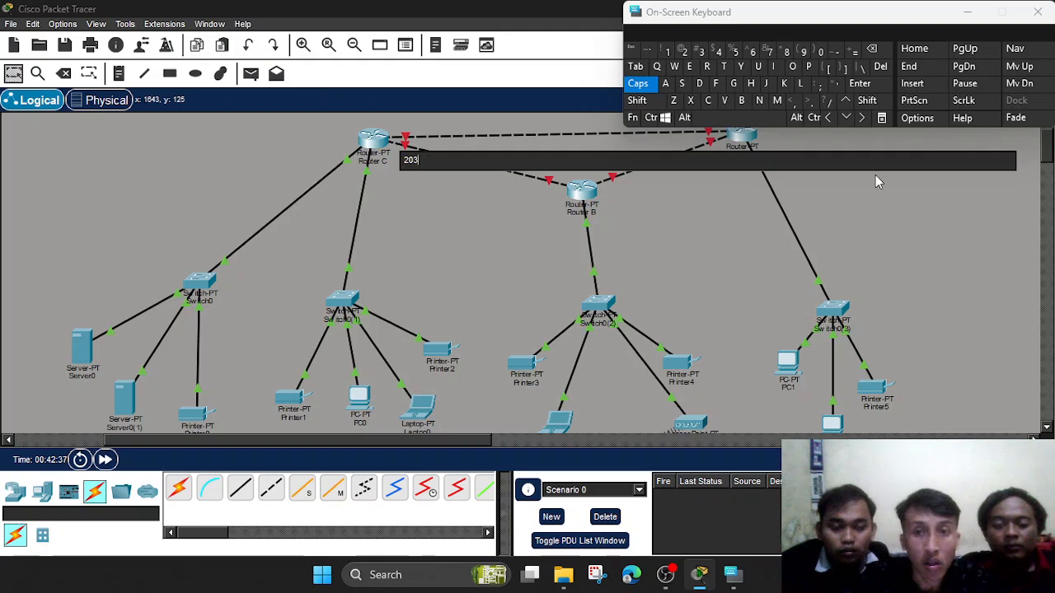
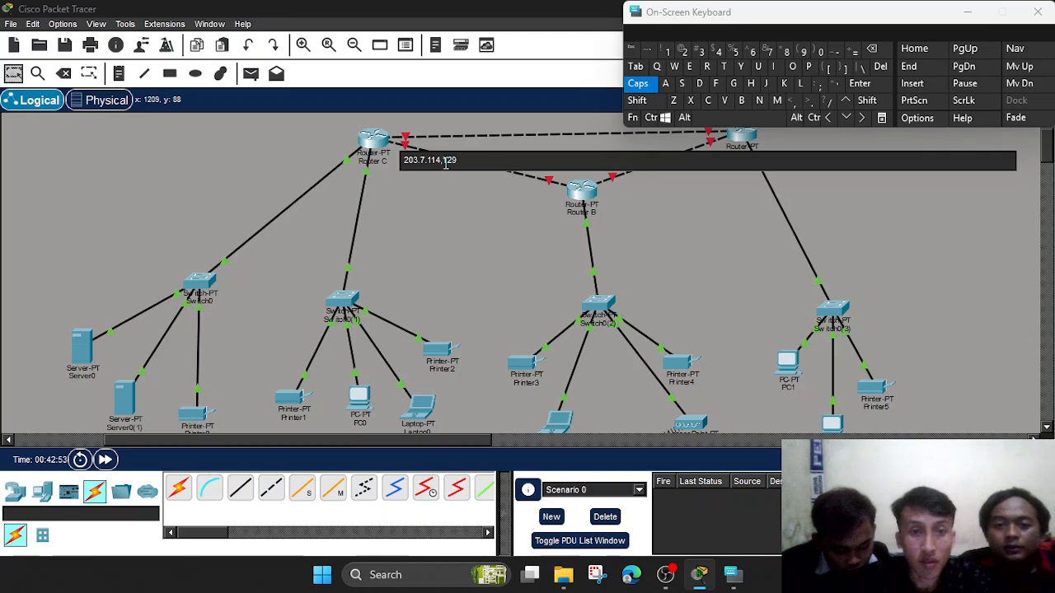
{"action": "left_click_drag", "start_coordinate": [457, 161], "coordinate": [403, 161]}
{"action": "key", "text": "ctrl+c"}
{"action": "left_click", "coordinate": [511, 143]}
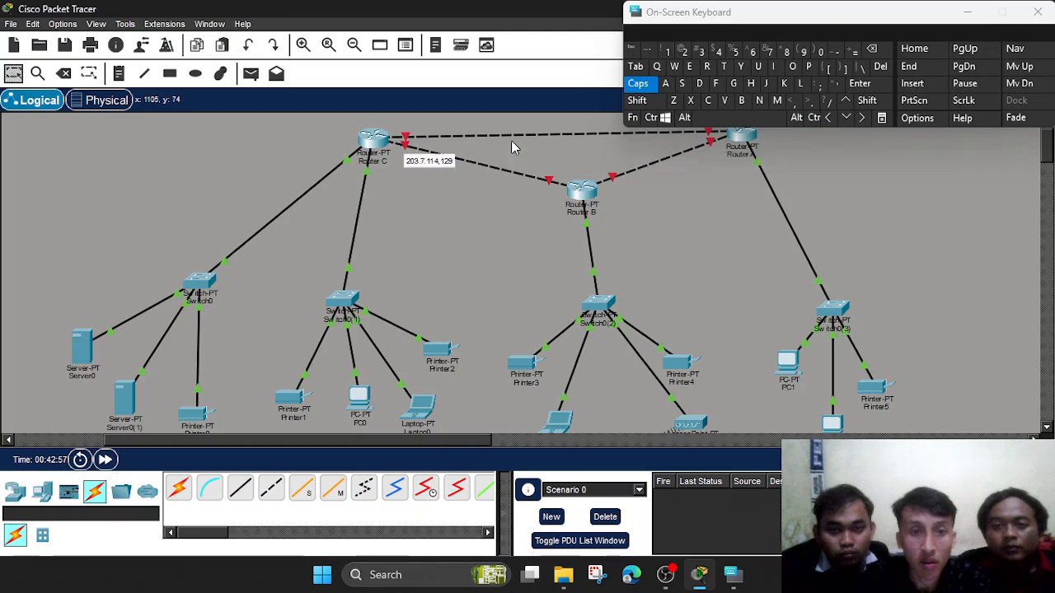
Place a text note reading 203.7.114,130 at Router B's end of the Router C link and minimise the On-Screen Keyboard.
{"action": "left_click", "coordinate": [119, 73]}
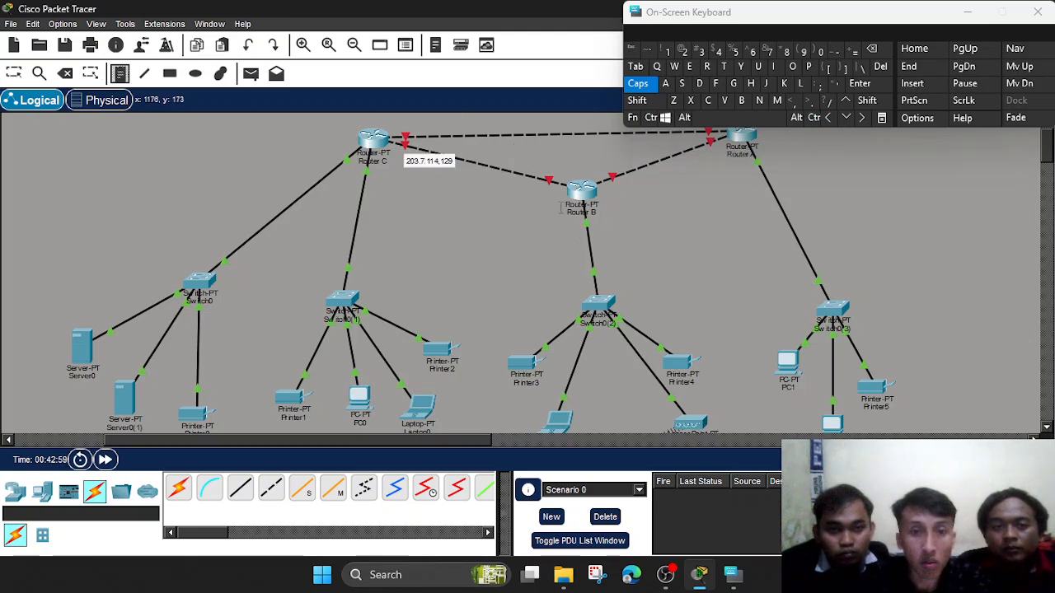
{"action": "left_click", "coordinate": [546, 196]}
{"action": "key", "text": "ctrl+v"}
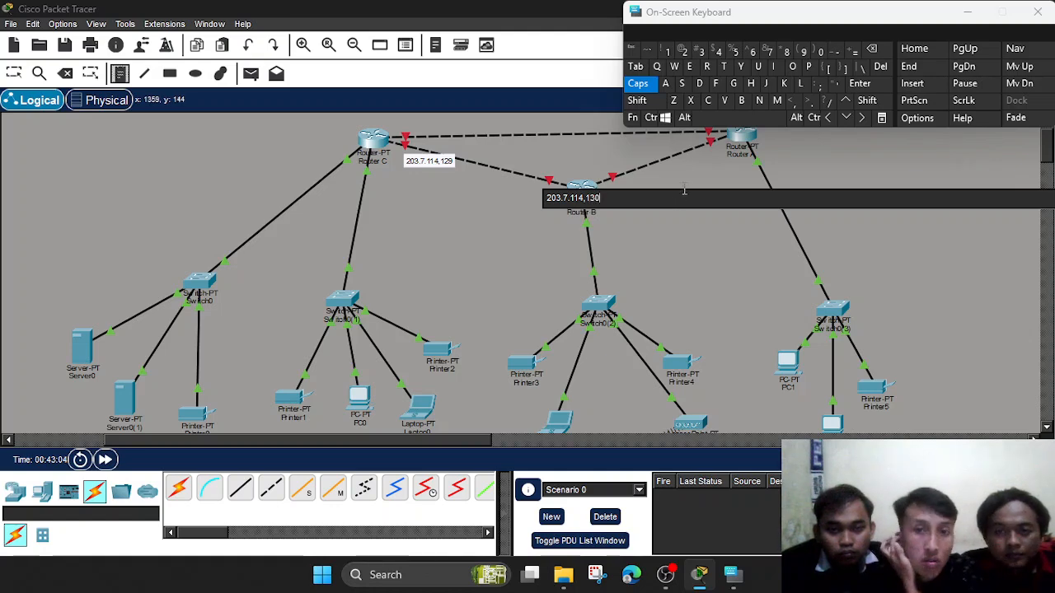
{"action": "left_click", "coordinate": [973, 12]}
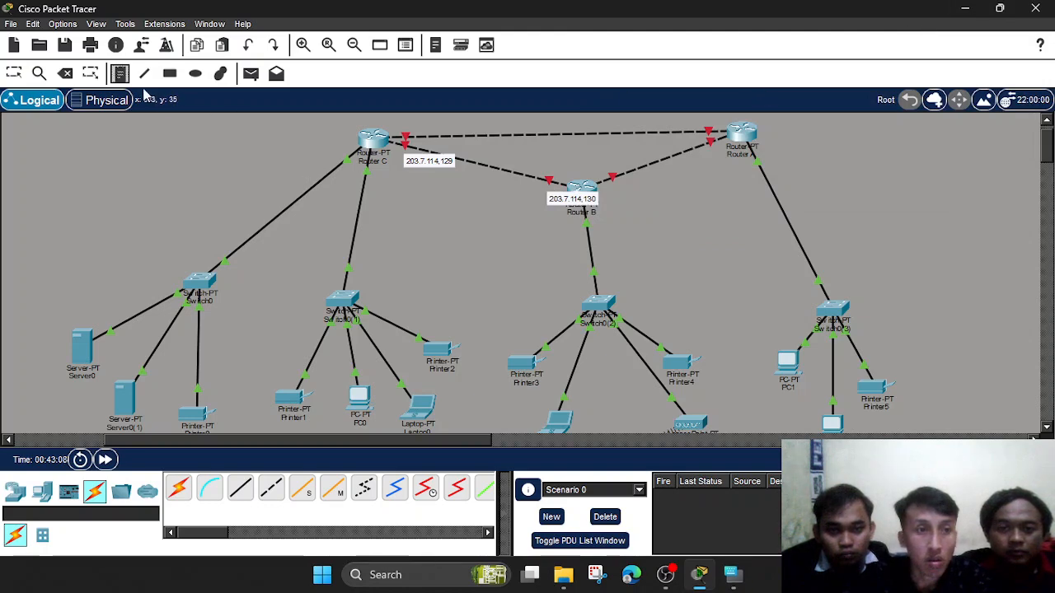
Place a text note reading 203.7.114,145 at Router B's end of the Router A link.
{"action": "left_click", "coordinate": [119, 73]}
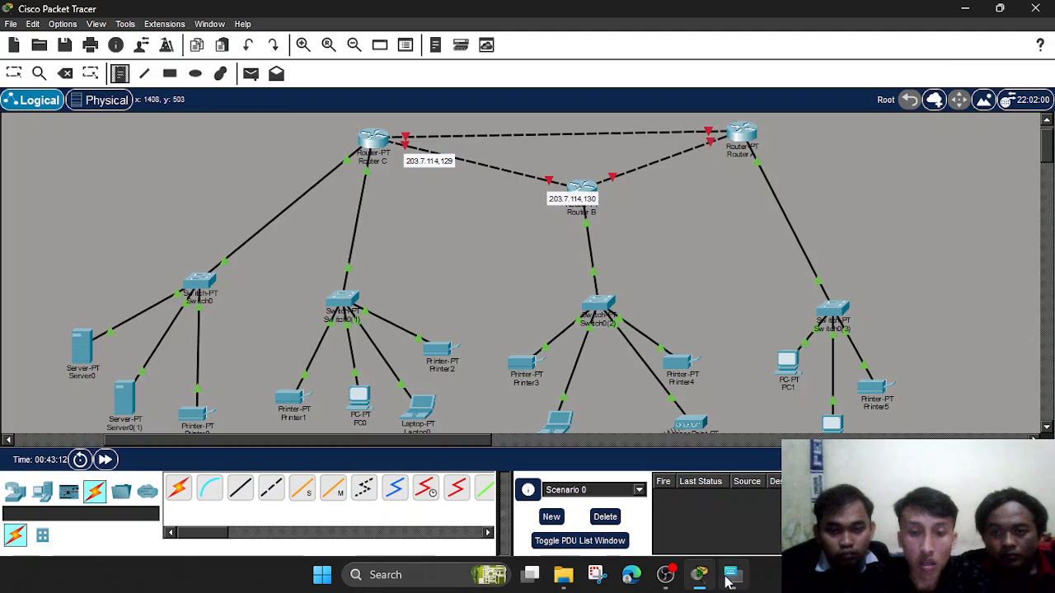
{"action": "mouse_move", "coordinate": [731, 574]}
{"action": "left_click", "coordinate": [744, 512]}
{"action": "mouse_move", "coordinate": [745, 513]}
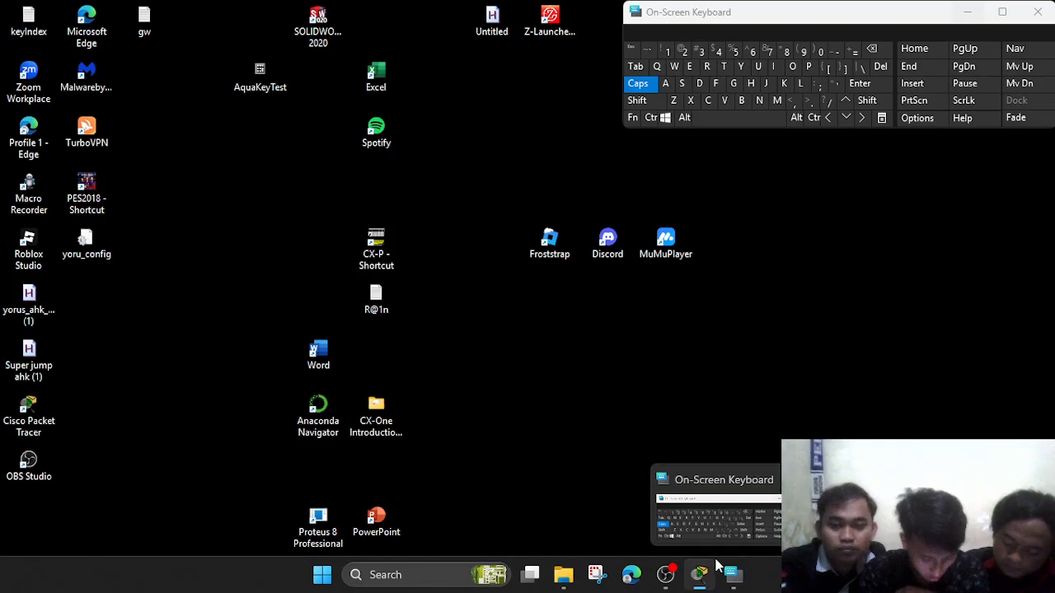
{"action": "mouse_move", "coordinate": [696, 581]}
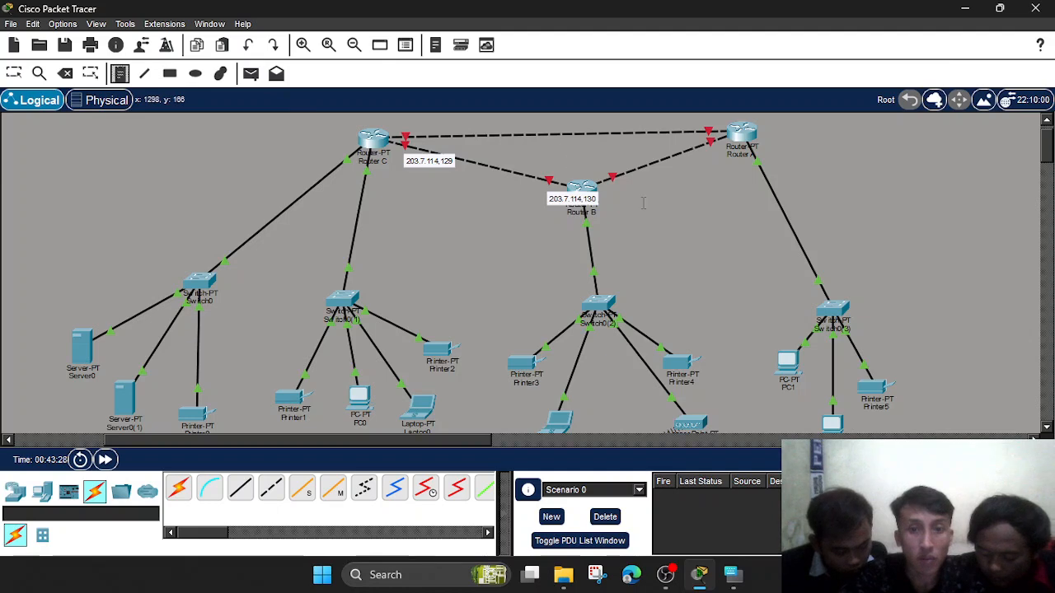
{"action": "left_click", "coordinate": [620, 188]}
{"action": "key", "text": "ctrl+v"}
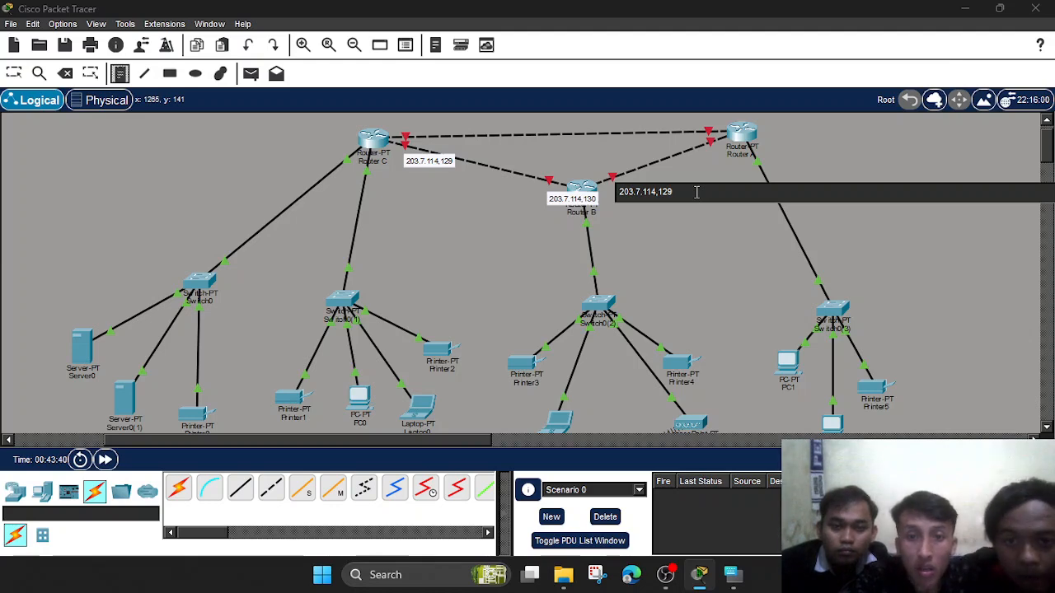
{"action": "key", "text": "BackSpace"}
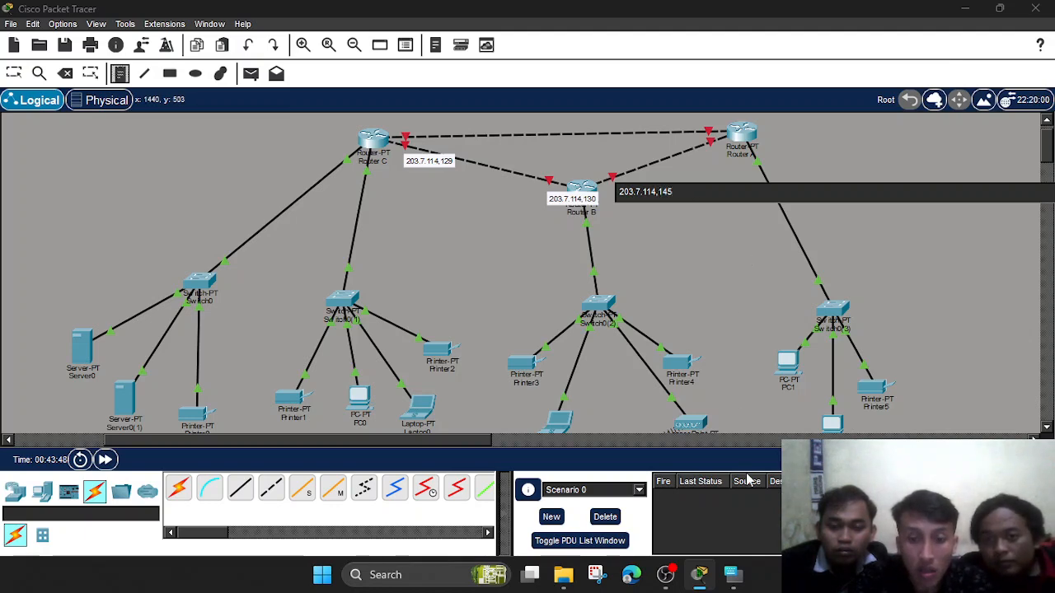
{"action": "left_click", "coordinate": [730, 574]}
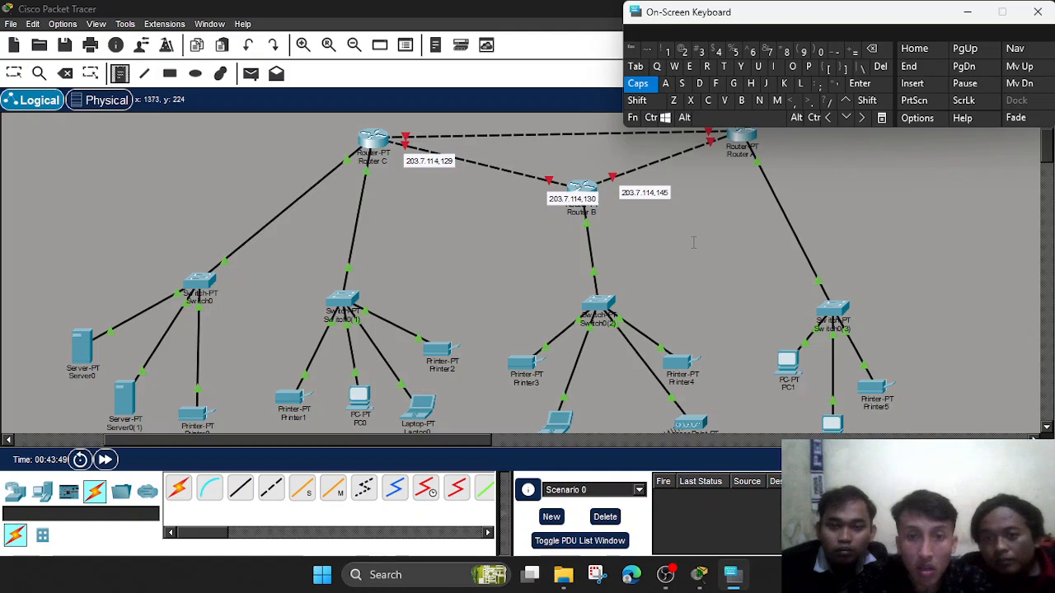
{"action": "left_click", "coordinate": [966, 12]}
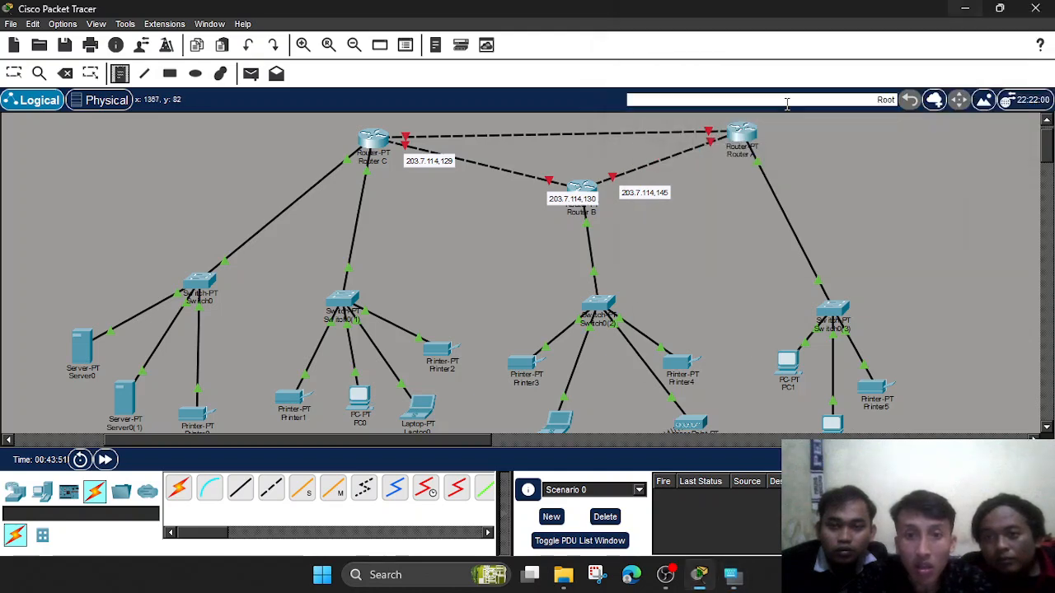
{"action": "left_click", "coordinate": [640, 195]}
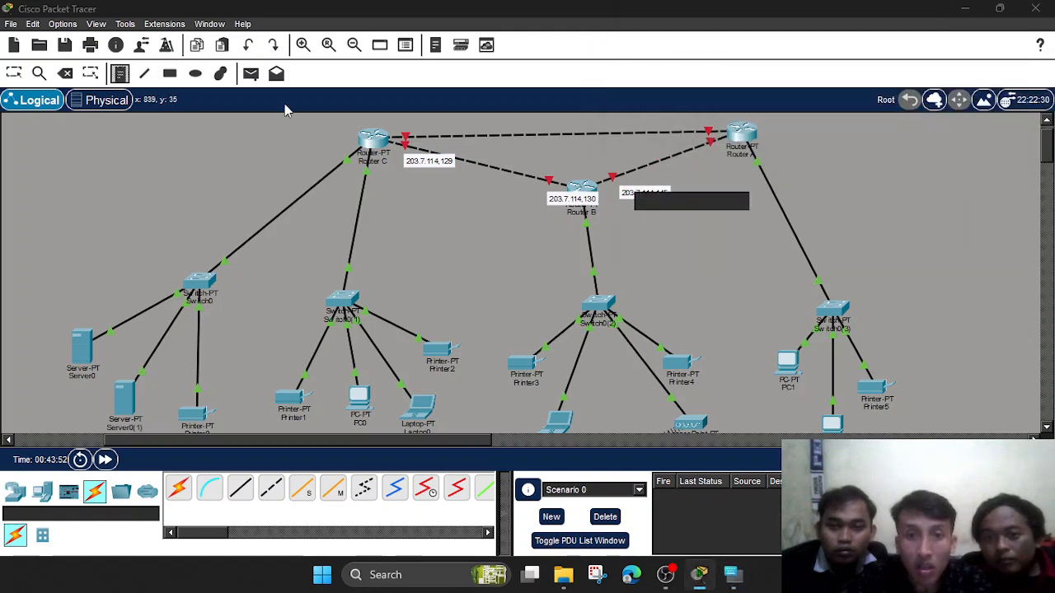
{"action": "left_click", "coordinate": [14, 75]}
{"action": "double_click", "coordinate": [633, 194]}
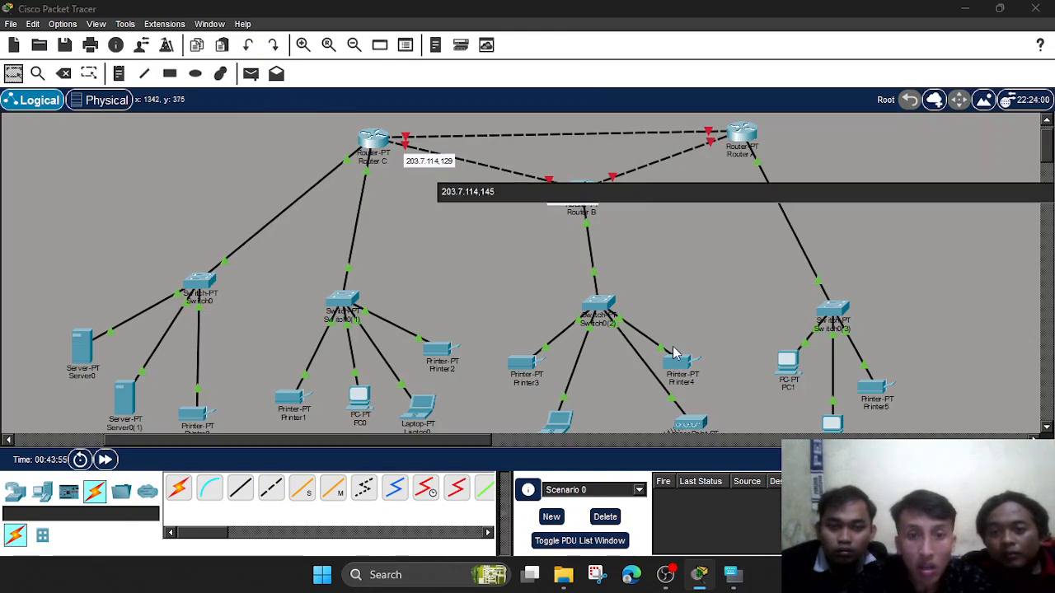
{"action": "left_click", "coordinate": [733, 575]}
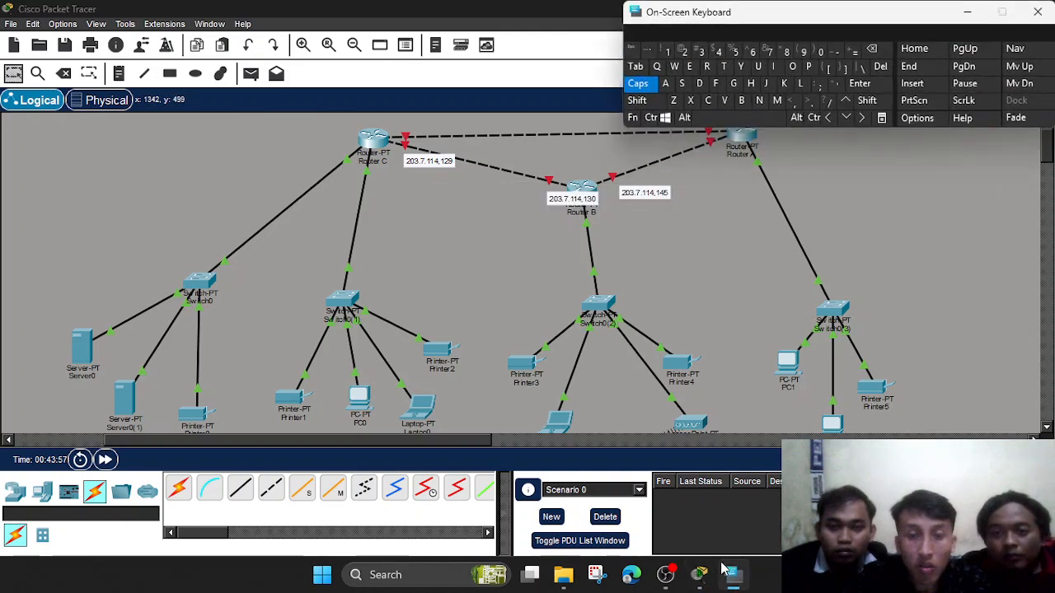
{"action": "left_click", "coordinate": [967, 12]}
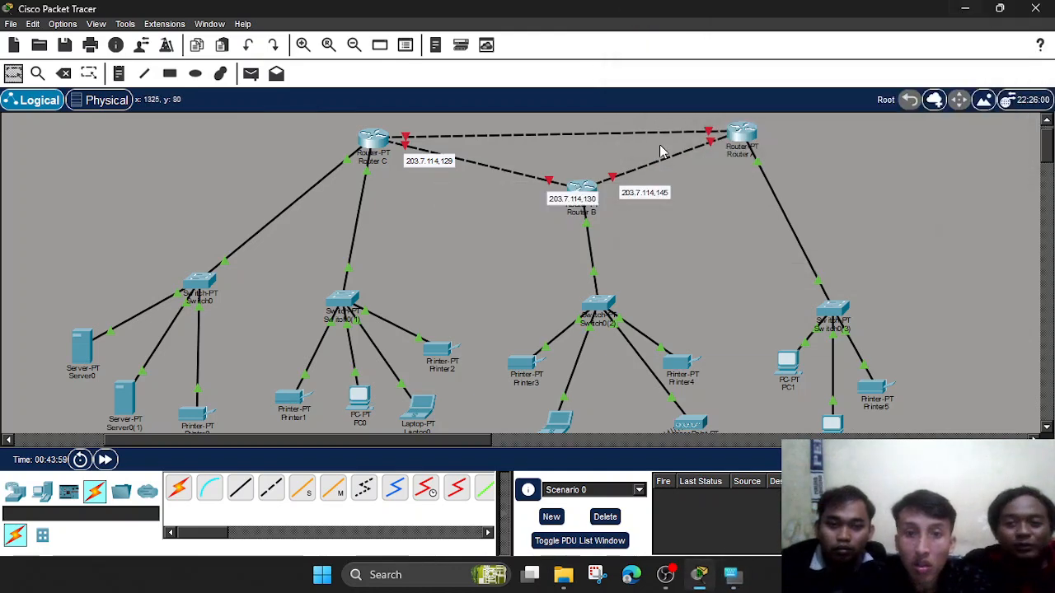
{"action": "left_click", "coordinate": [665, 195]}
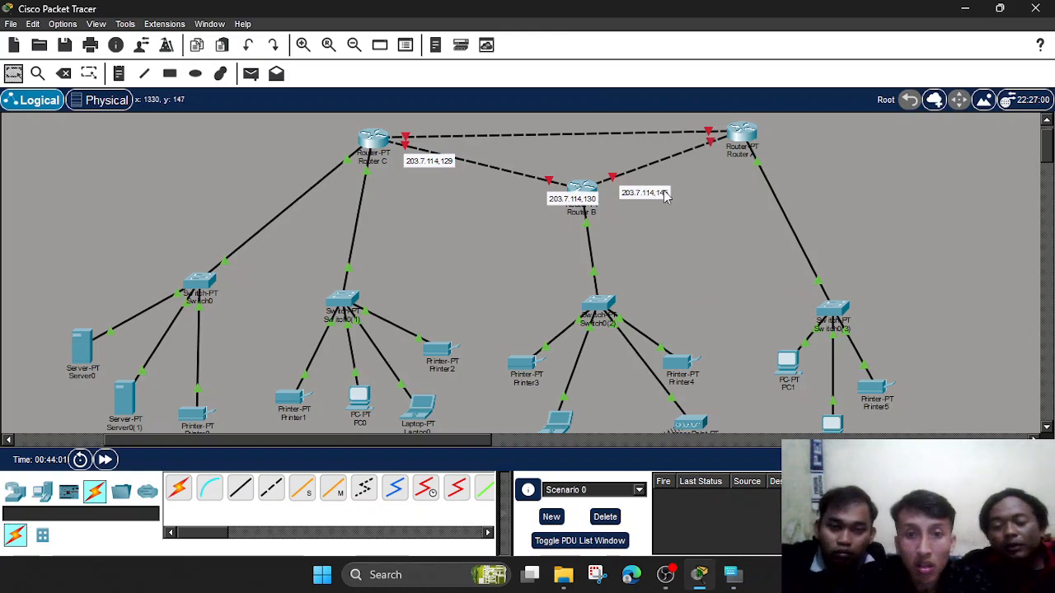
{"action": "double_click", "coordinate": [665, 195]}
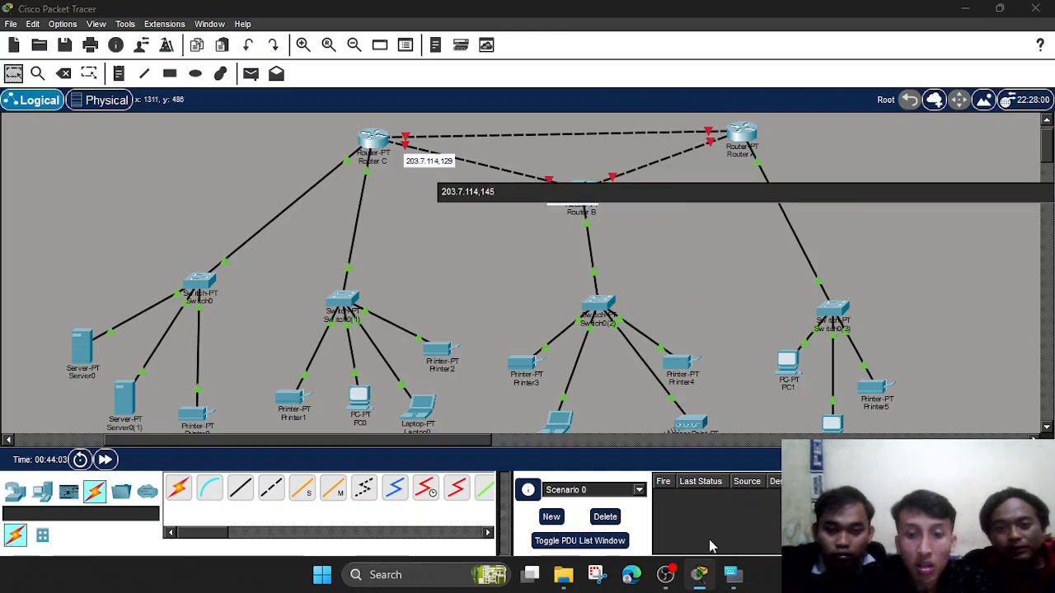
With the On-Screen Keyboard available, correct the note at Router B's Router A link to 203.7.114.145 and copy its text.
{"action": "left_click", "coordinate": [734, 576]}
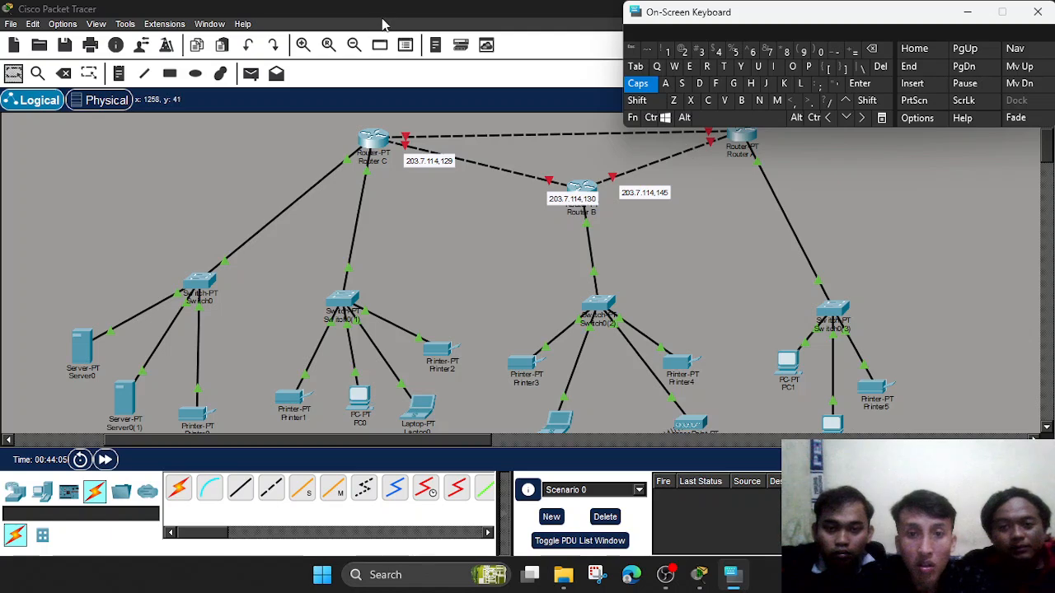
{"action": "left_click", "coordinate": [649, 200]}
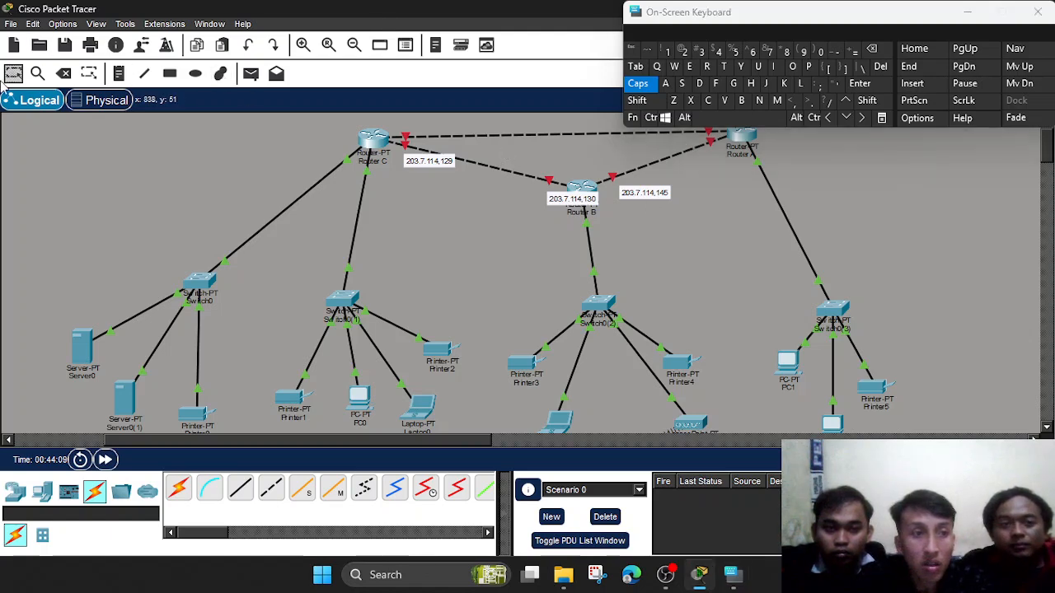
{"action": "double_click", "coordinate": [645, 193]}
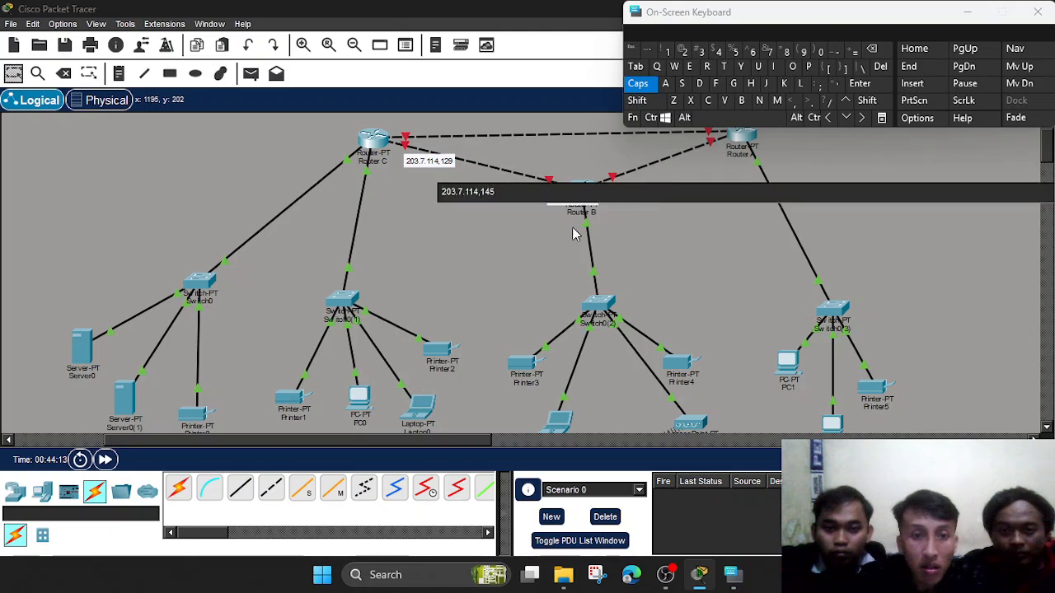
{"action": "key", "text": "BackSpace"}
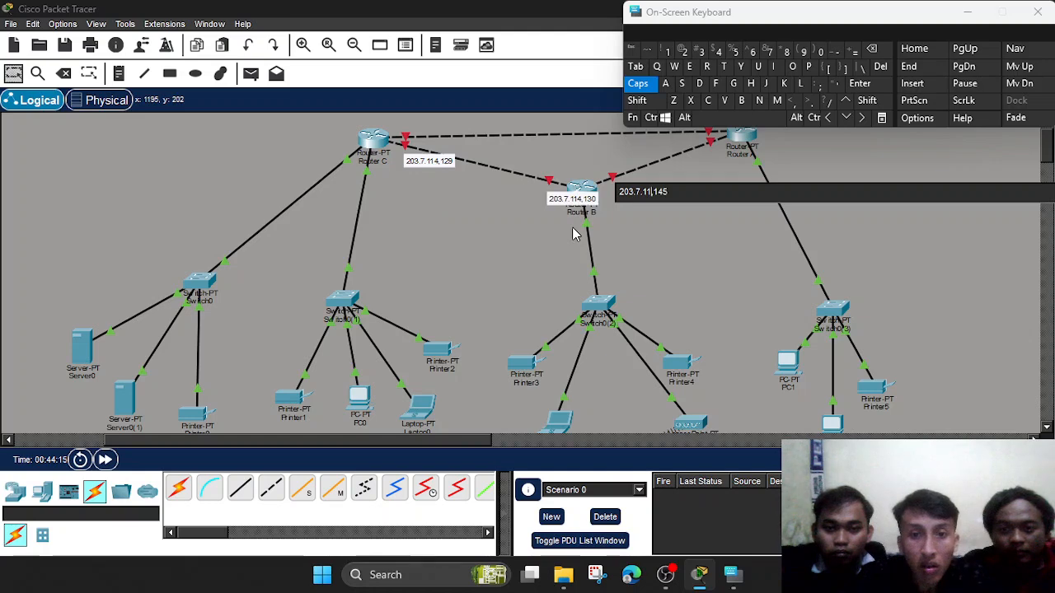
{"action": "key", "text": "BackSpace"}
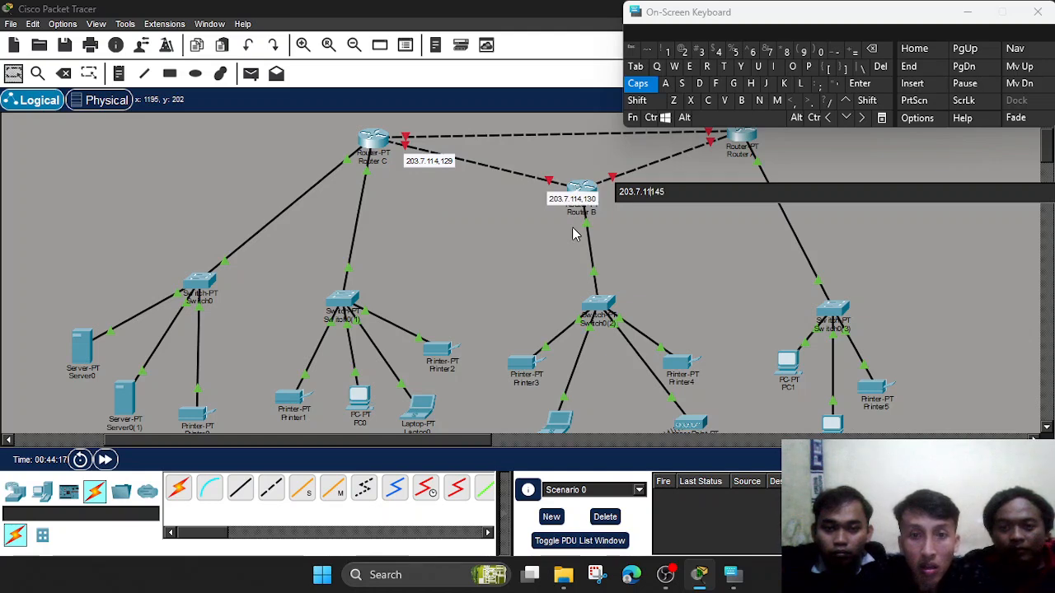
{"action": "type", "text": "3"}
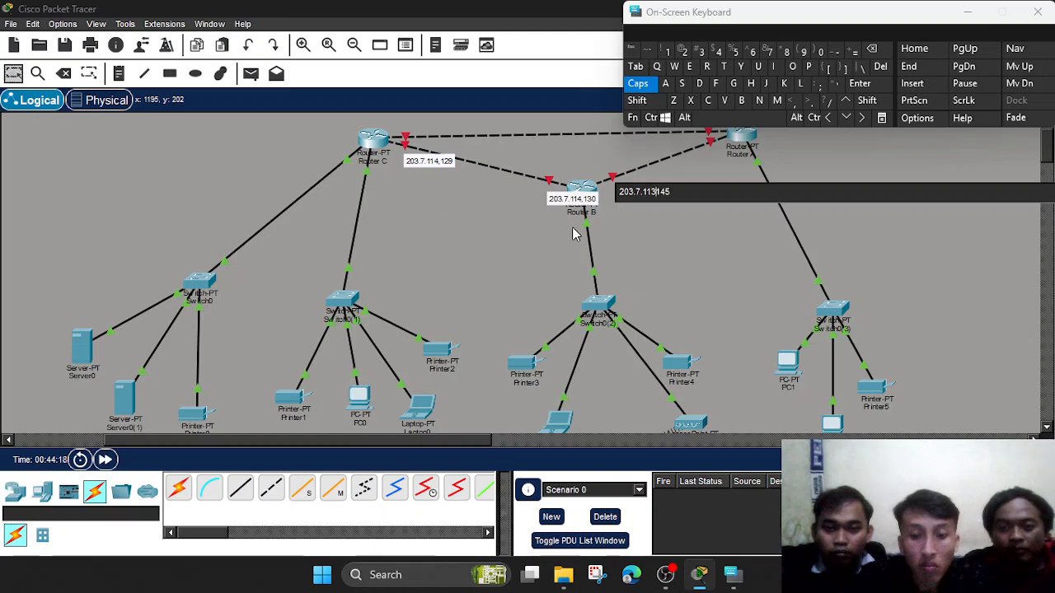
{"action": "left_click", "coordinate": [816, 105]}
{"action": "key", "text": "BackSpace"}
{"action": "key", "text": "BackSpace"}
{"action": "type", "text": "4"}
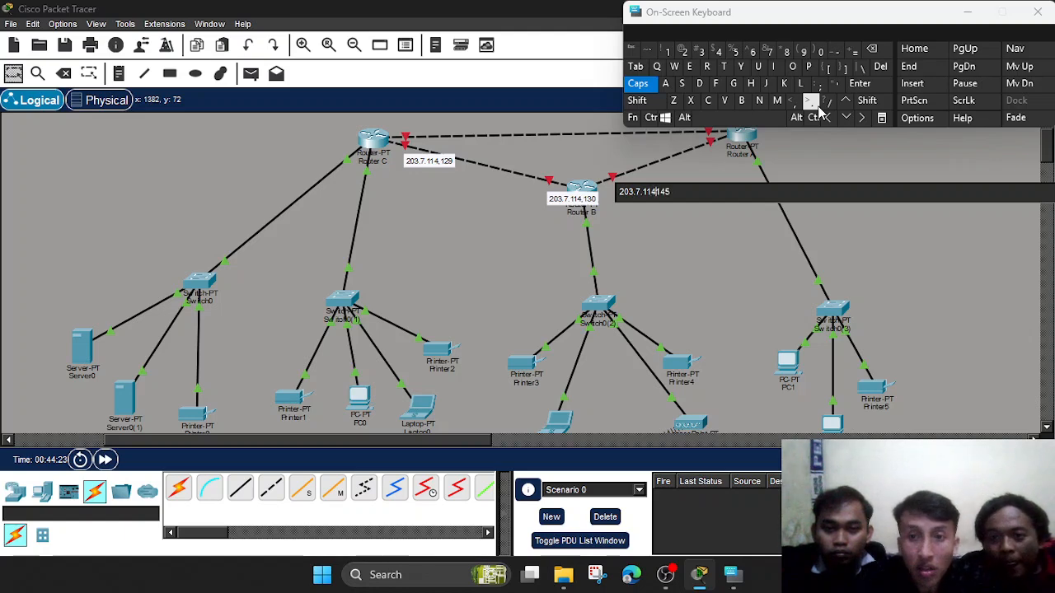
{"action": "left_click", "coordinate": [817, 106]}
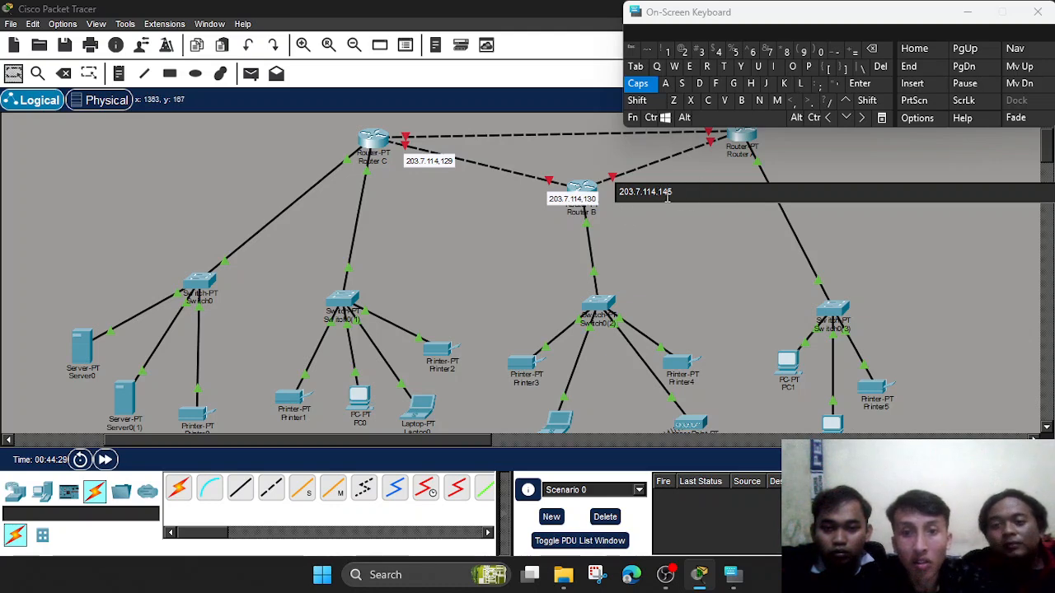
{"action": "left_click_drag", "start_coordinate": [672, 192], "coordinate": [624, 192]}
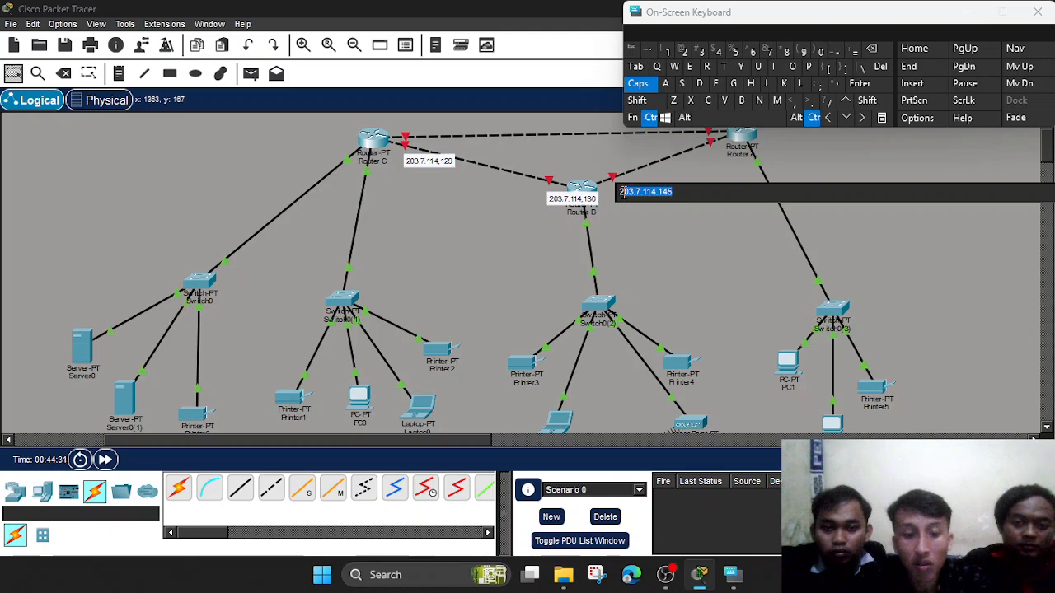
{"action": "key", "text": "ctrl+c"}
{"action": "left_click", "coordinate": [703, 163]}
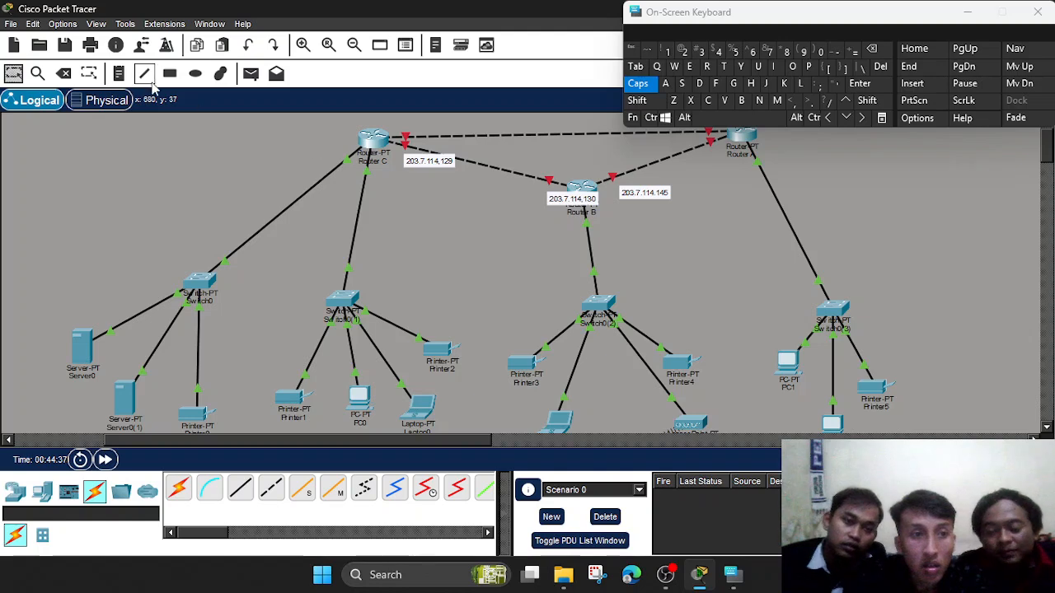
Place a text note reading 203.7.114.146 at Router A's end of the Router B link.
{"action": "left_click", "coordinate": [119, 74]}
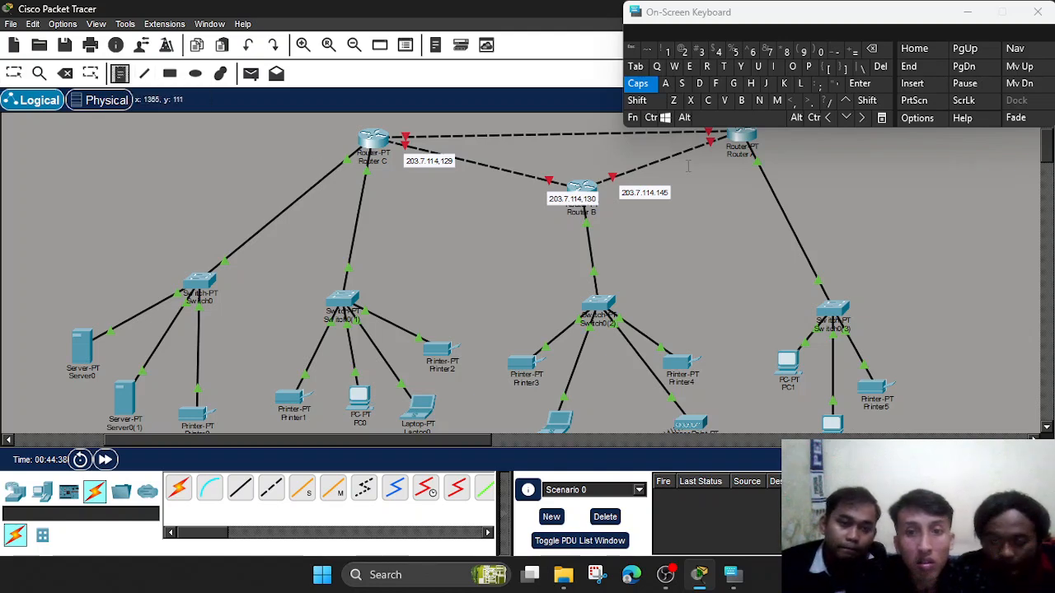
{"action": "left_click", "coordinate": [722, 156]}
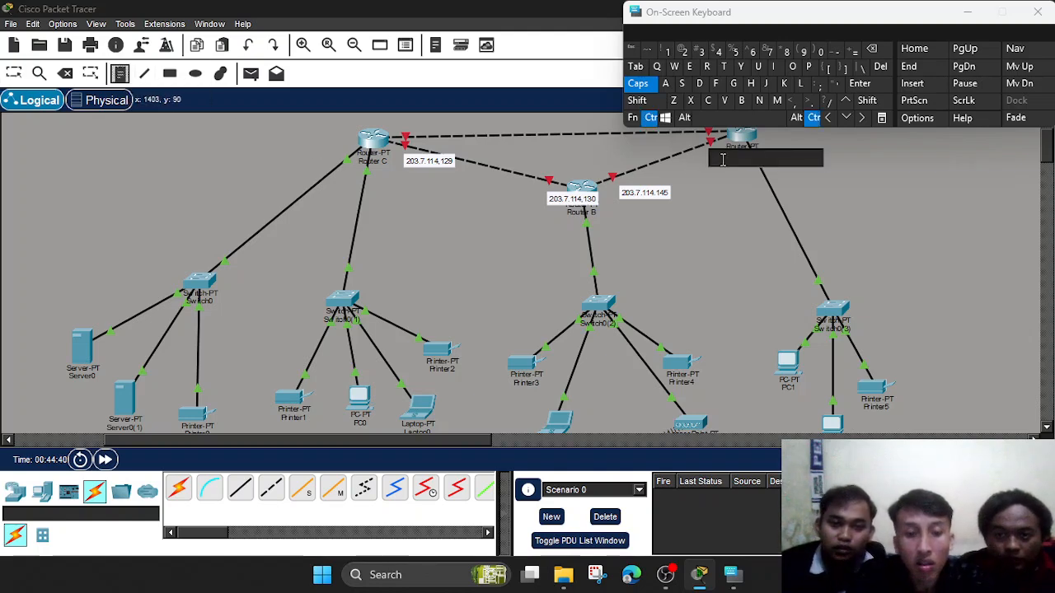
{"action": "key", "text": "ctrl+v"}
{"action": "left_click", "coordinate": [714, 157]}
{"action": "type", "text": "2"}
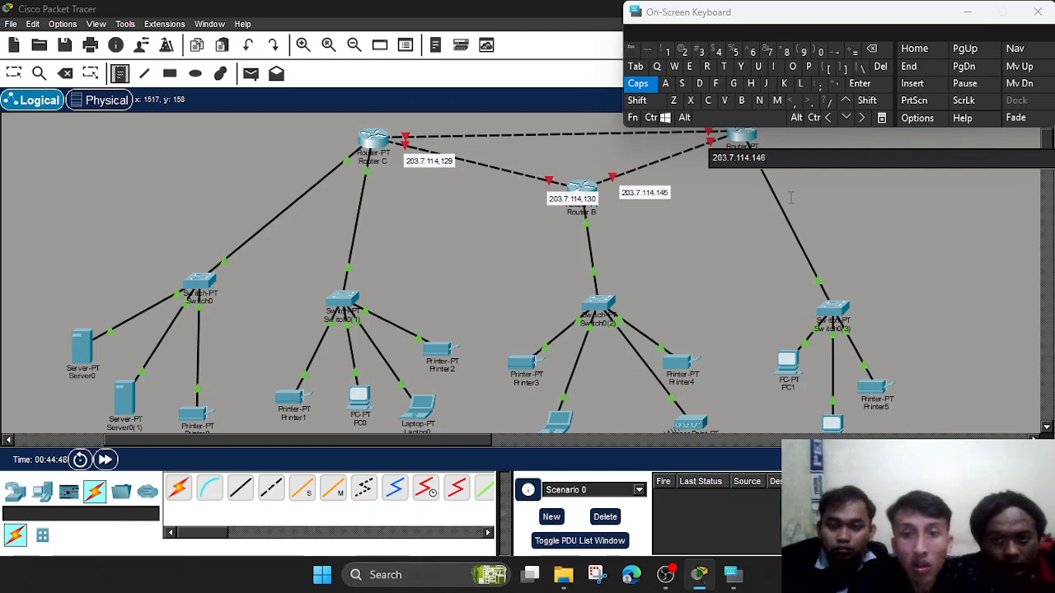
{"action": "left_click", "coordinate": [792, 186]}
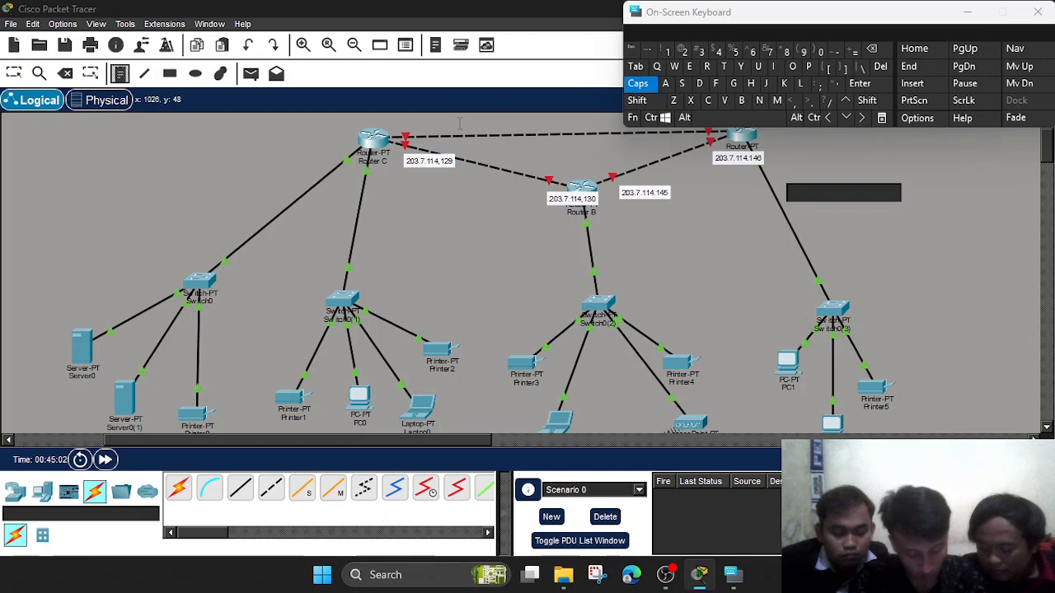
Place a text note reading 203.7.114.161 at Router C's end of the Router A link.
{"action": "left_click", "coordinate": [418, 125]}
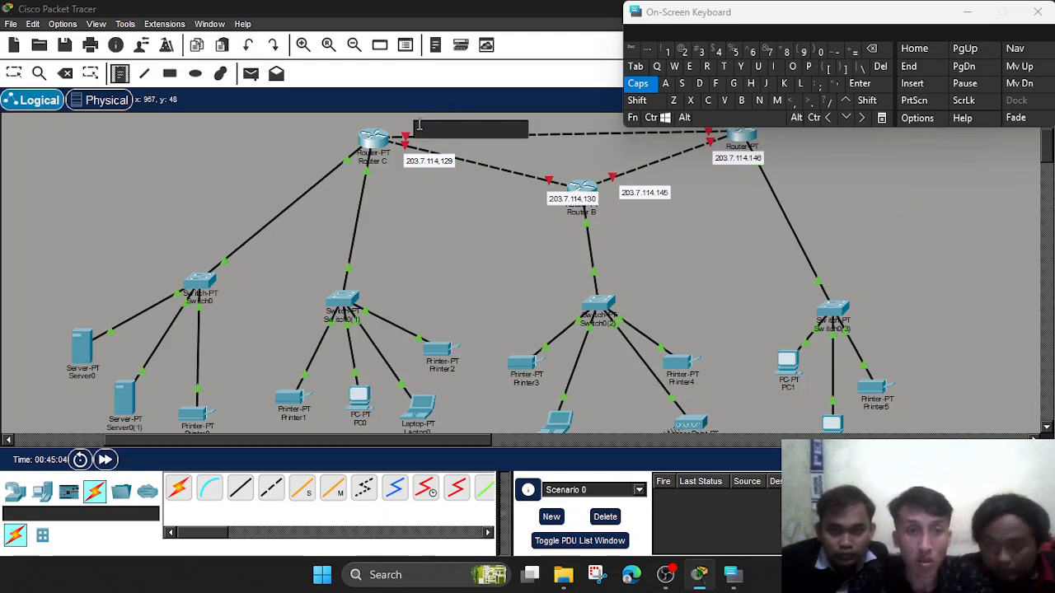
{"action": "key", "text": "ctrl+v"}
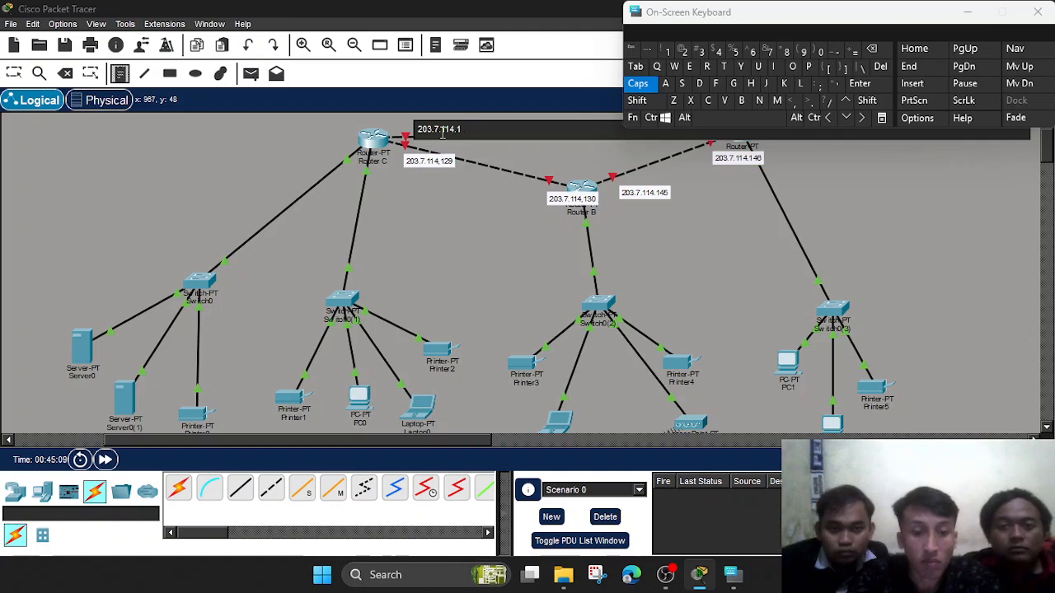
{"action": "type", "text": "61"}
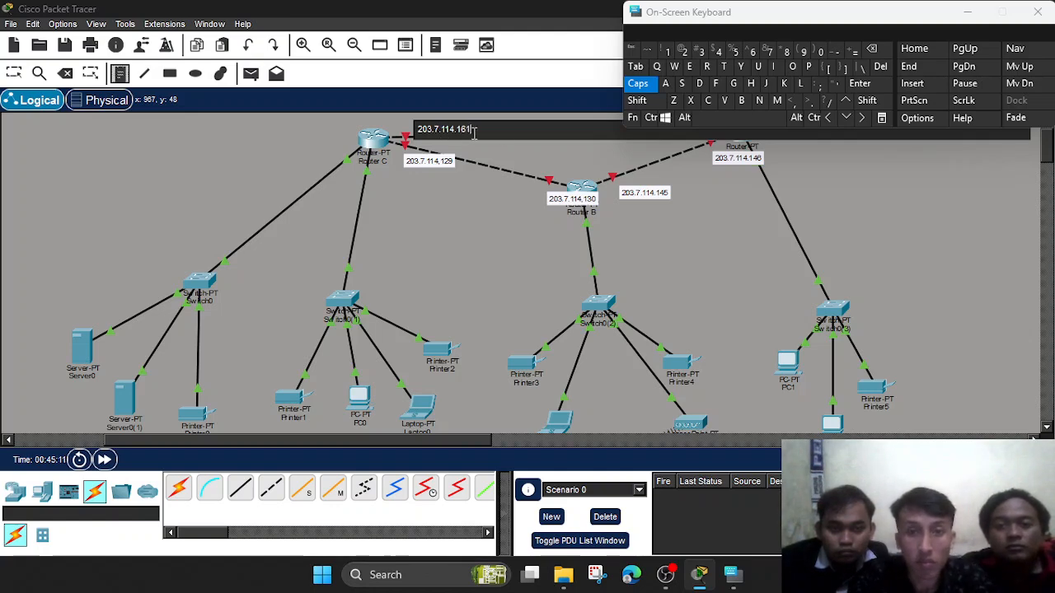
Move the On-Screen Keyboard off Router A and place a text note reading 203.7.114.162 at its end of the Router C link.
{"action": "left_click", "coordinate": [807, 17]}
{"action": "left_click_drag", "start_coordinate": [807, 16], "coordinate": [419, 193]}
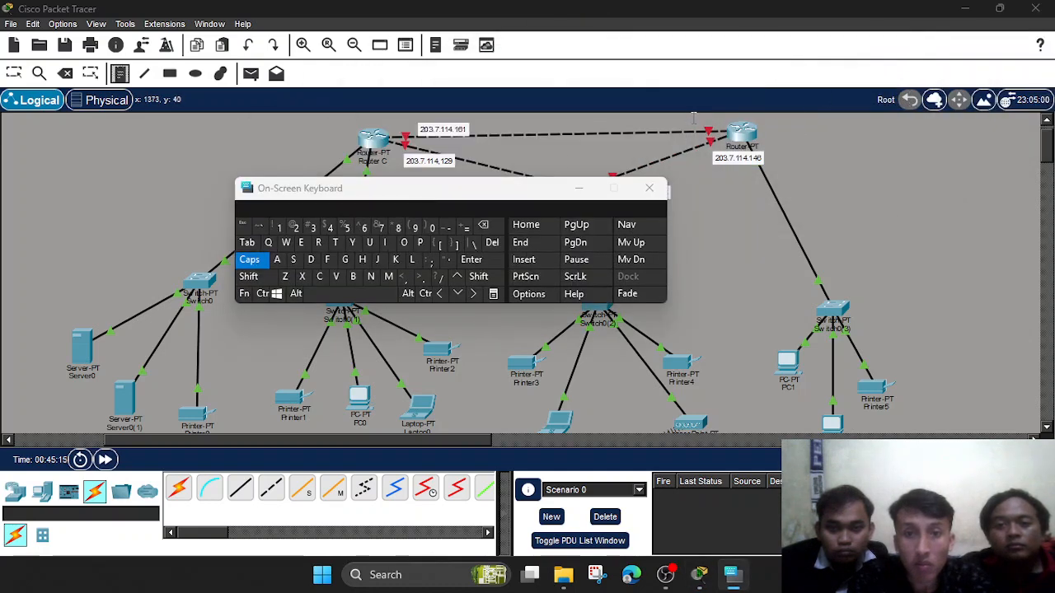
{"action": "left_click", "coordinate": [692, 118]}
{"action": "key", "text": "ctrl+v"}
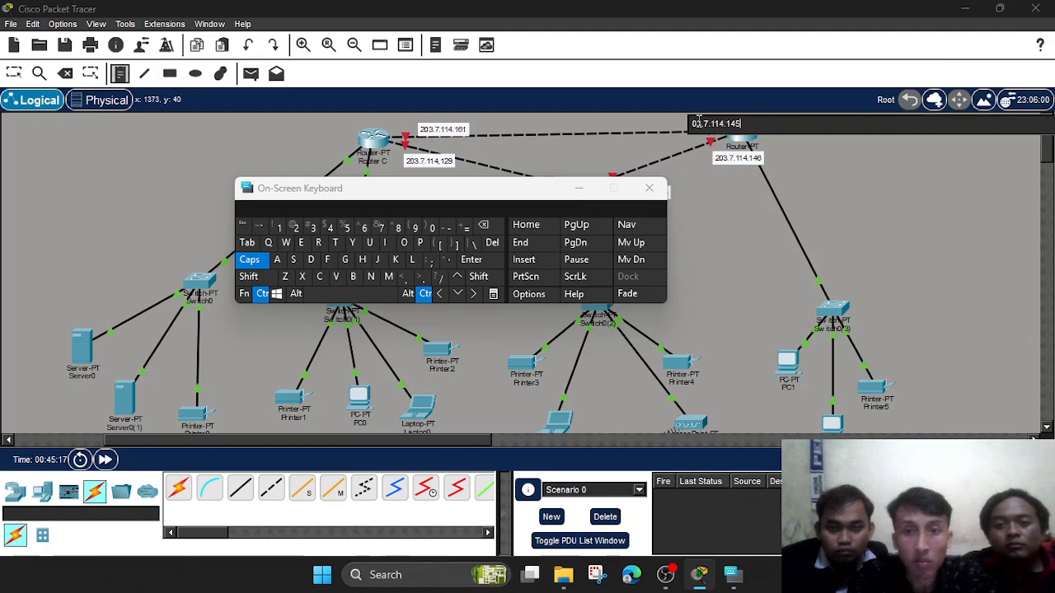
{"action": "left_click", "coordinate": [693, 122]}
{"action": "type", "text": "2"}
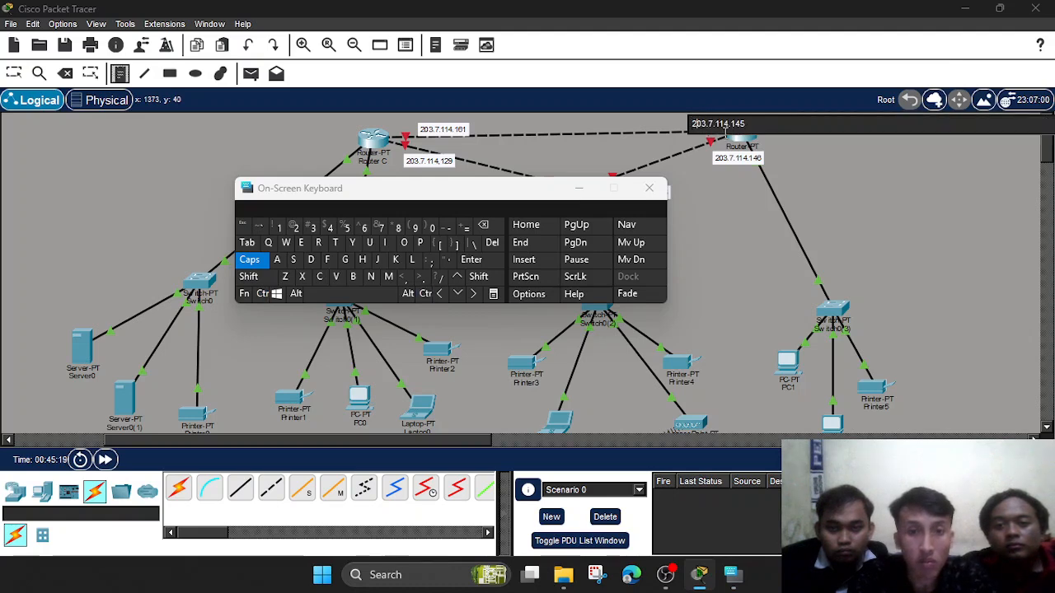
{"action": "left_click", "coordinate": [723, 125]}
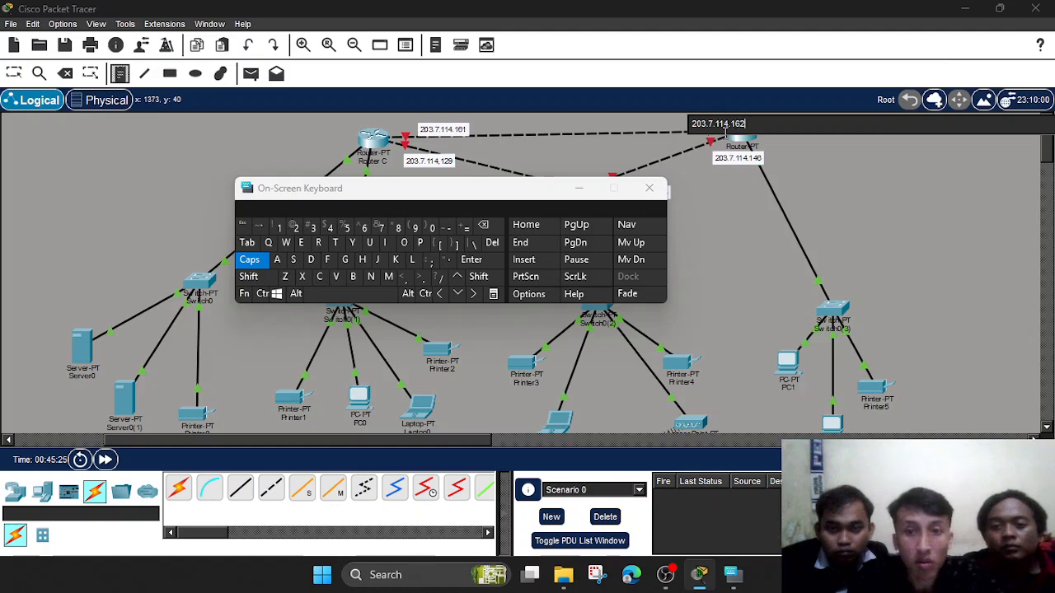
{"action": "left_click", "coordinate": [727, 194]}
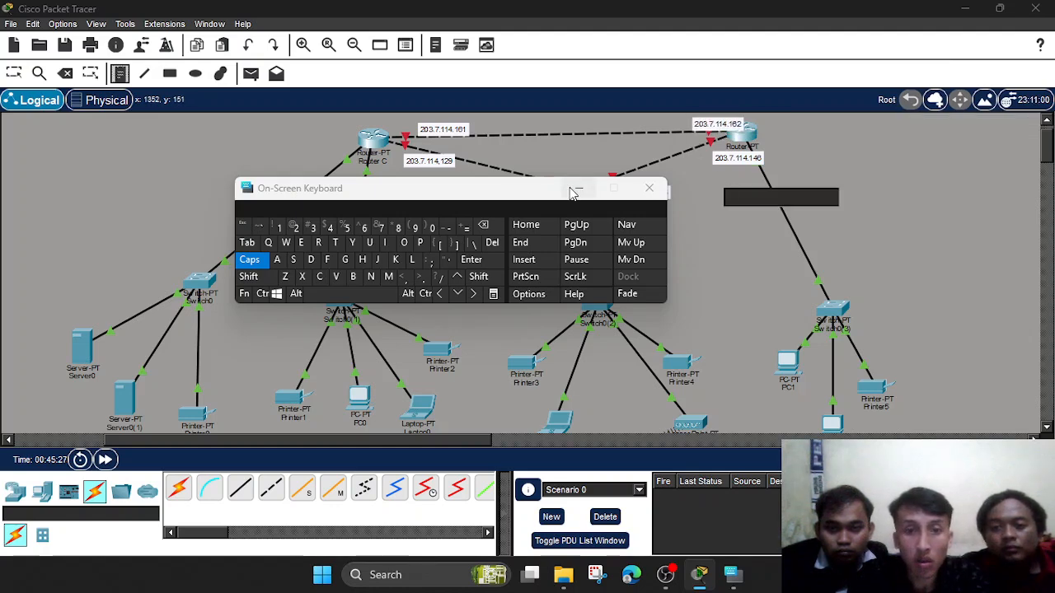
Move the On-Screen Keyboard off Router B and correct the note at its end of the Router C link to 203.7.114.130.
{"action": "left_click_drag", "start_coordinate": [522, 193], "coordinate": [939, 250]}
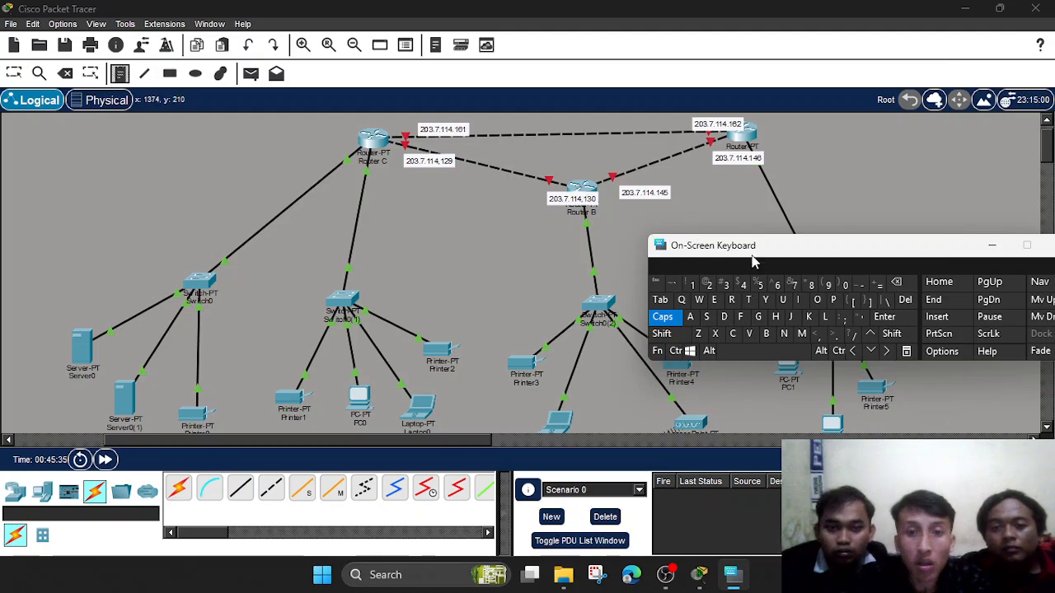
{"action": "left_click", "coordinate": [14, 75]}
{"action": "left_click", "coordinate": [587, 197]}
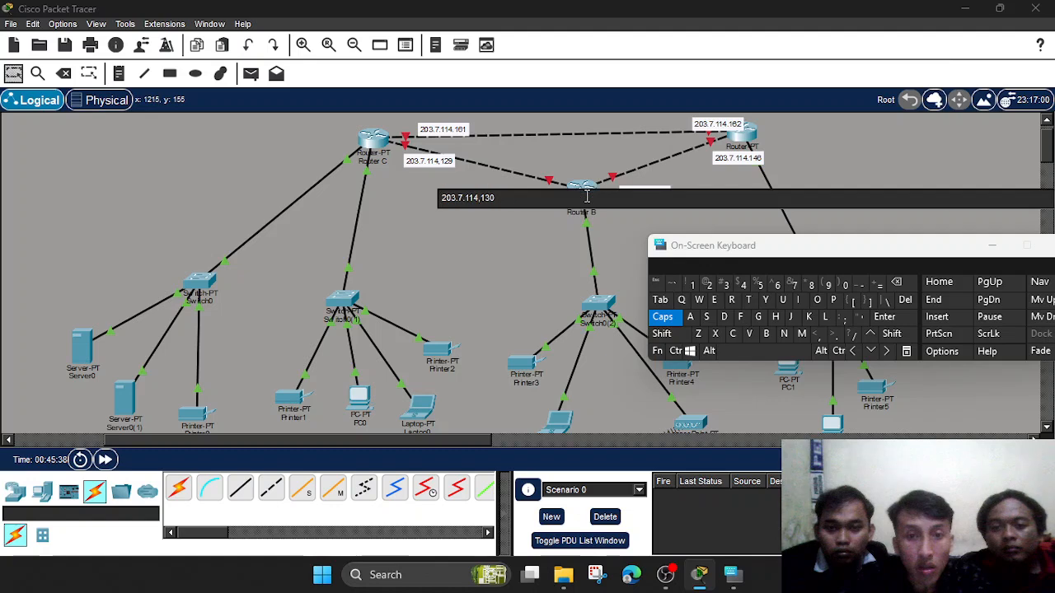
{"action": "left_click", "coordinate": [483, 197]}
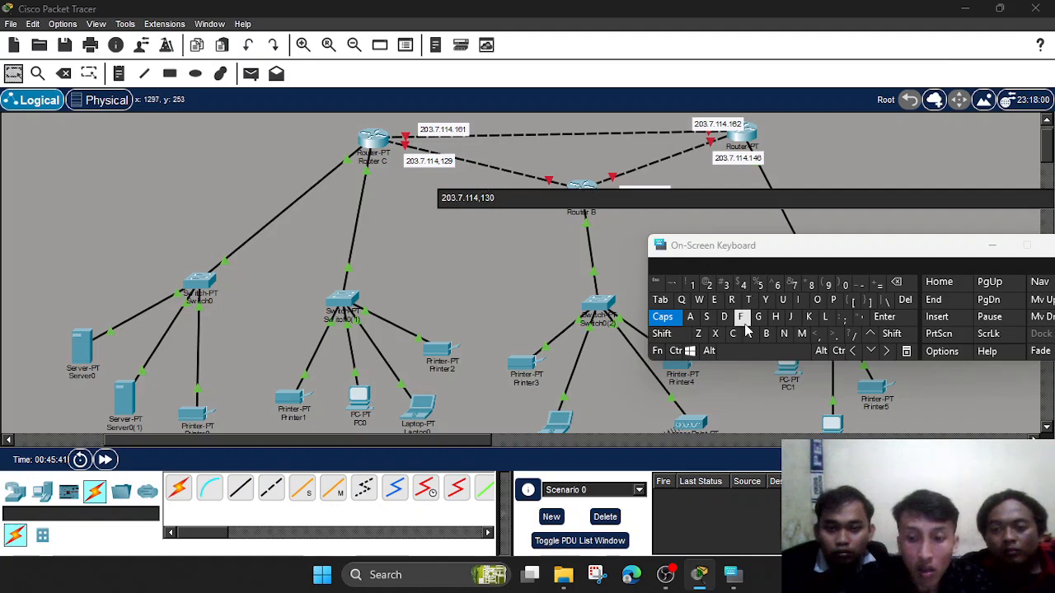
{"action": "key", "text": "BackSpace"}
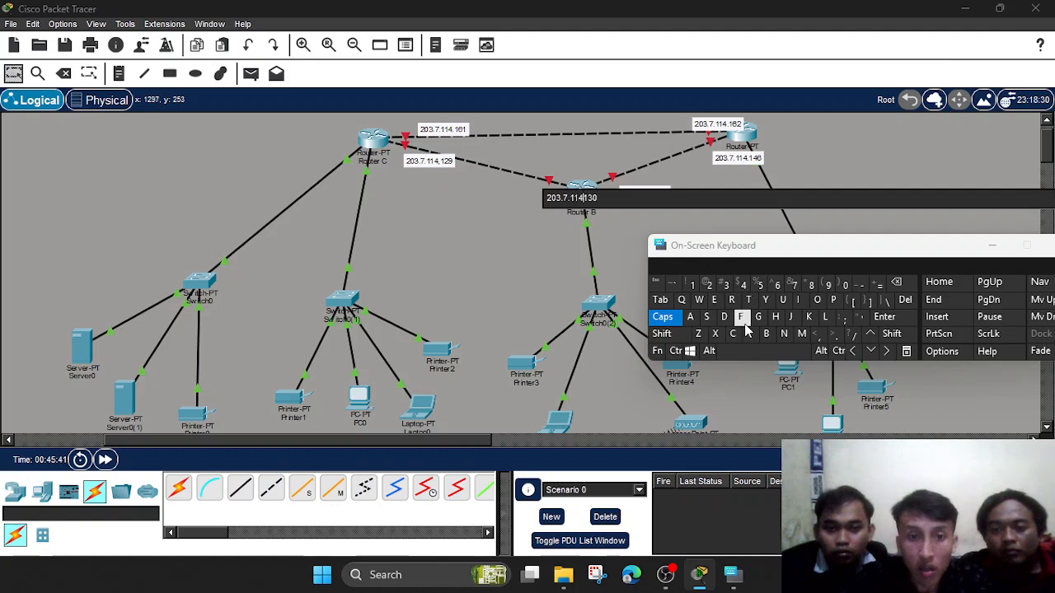
{"action": "left_click", "coordinate": [837, 338]}
Correct the note at Router C's end of the Router B link to 203.7.114.129 and minimise the On-Screen Keyboard.
{"action": "left_click", "coordinate": [451, 163]}
{"action": "left_click", "coordinate": [447, 159]}
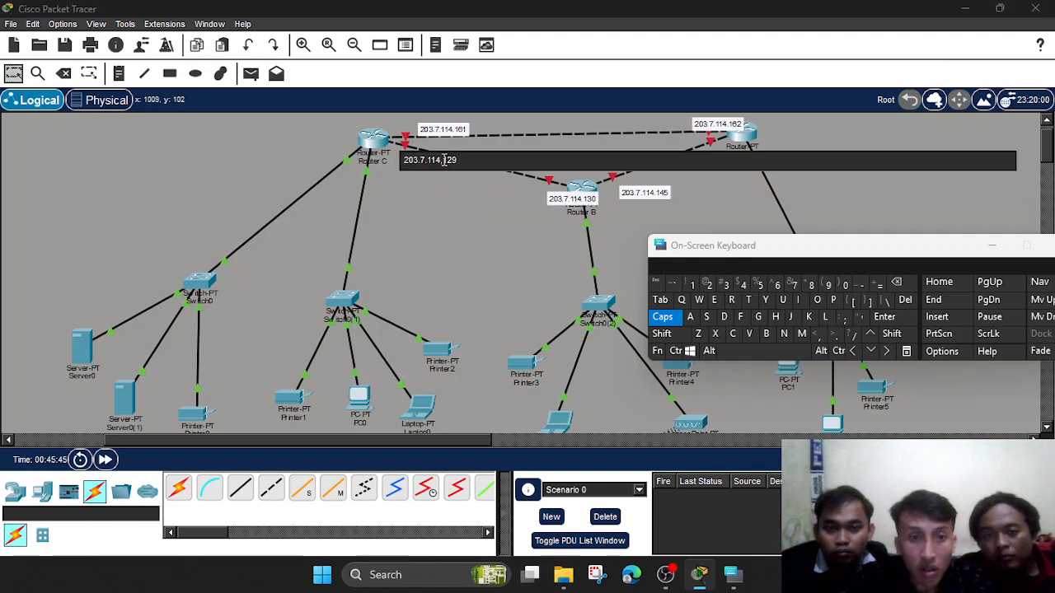
{"action": "key", "text": "BackSpace"}
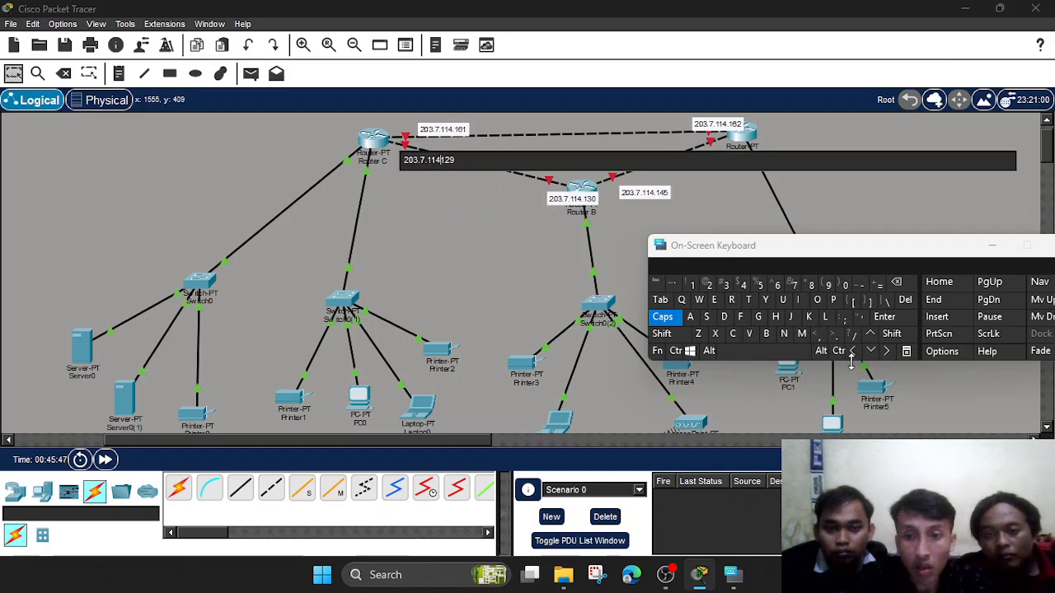
{"action": "left_click", "coordinate": [831, 335]}
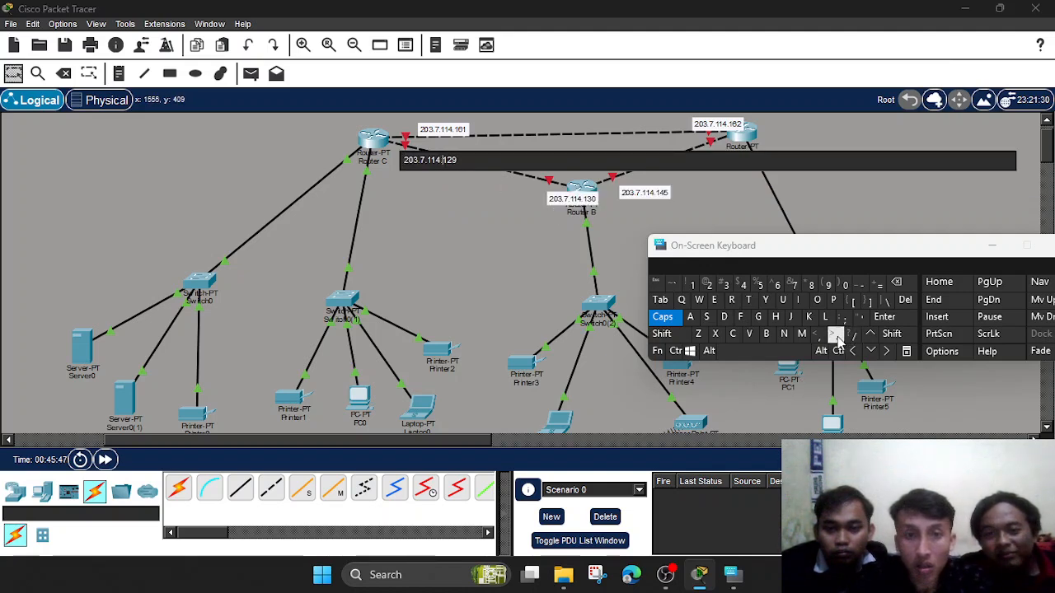
{"action": "left_click", "coordinate": [889, 202]}
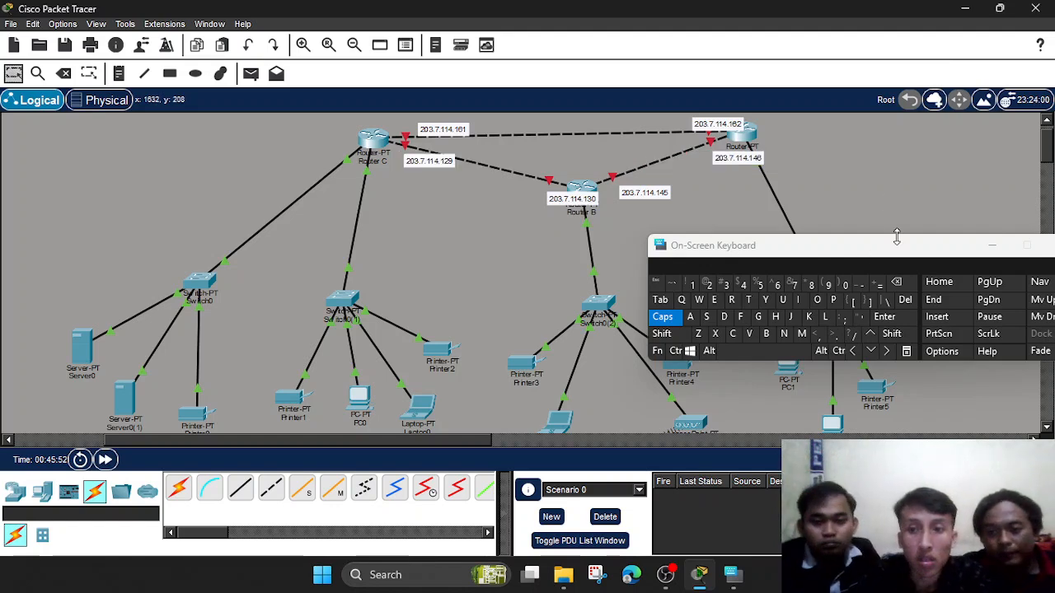
{"action": "left_click", "coordinate": [992, 245]}
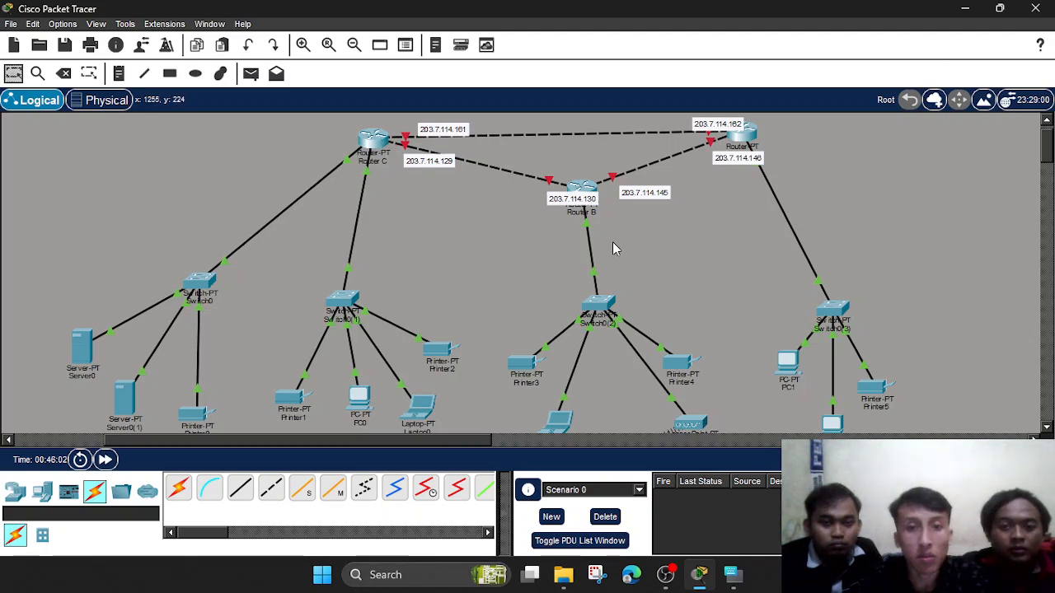
Copy the IPv4 address from Router B's FastEthernet0/0 configuration and minimise the router's window.
{"action": "scroll", "coordinate": [613, 242], "scroll_direction": "down", "scroll_amount": 1}
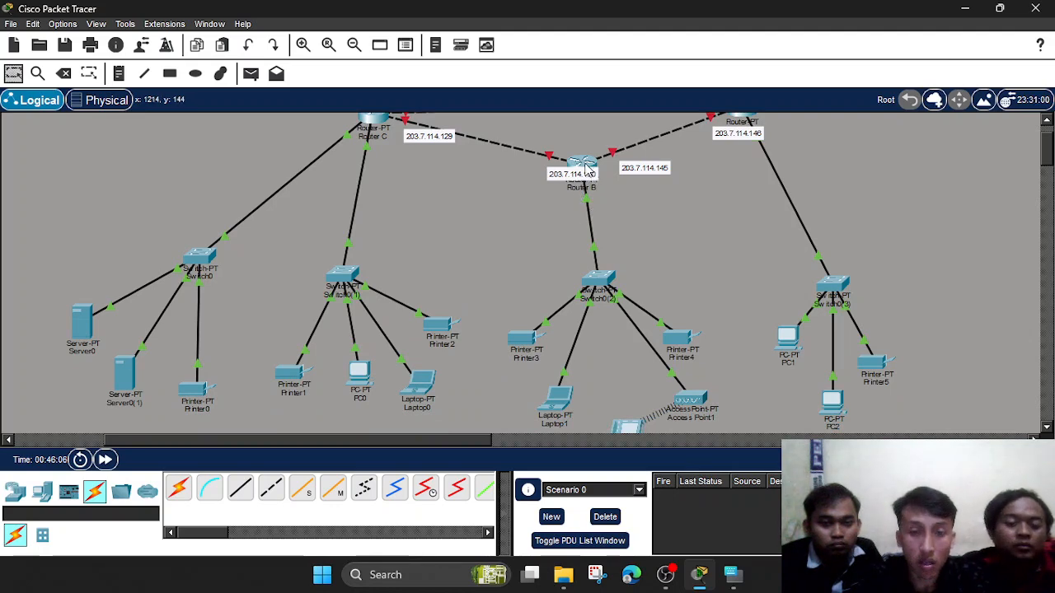
{"action": "scroll", "coordinate": [587, 173], "scroll_direction": "up", "scroll_amount": 1}
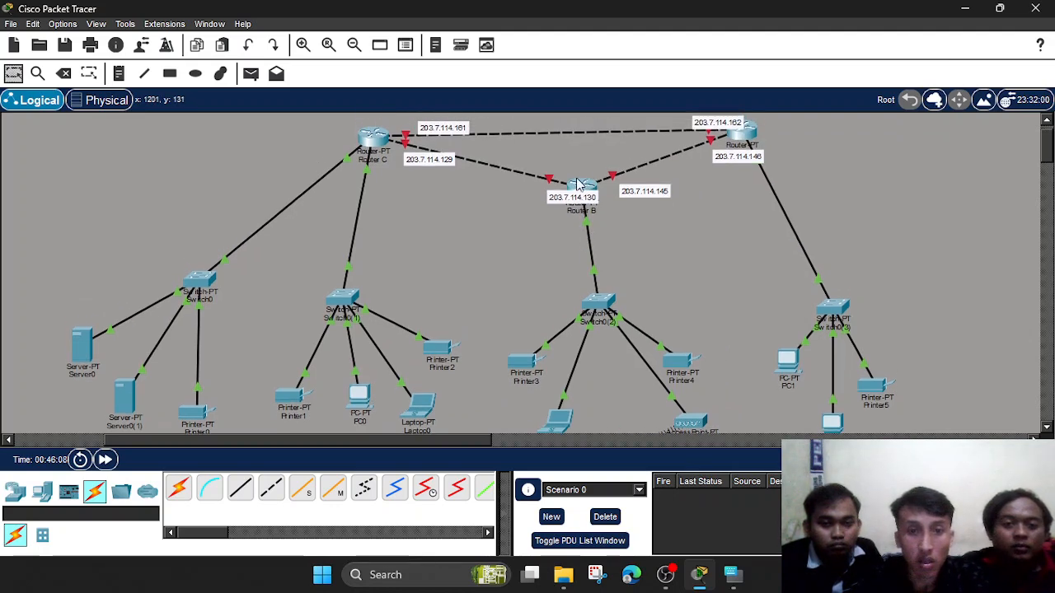
{"action": "left_click", "coordinate": [579, 188]}
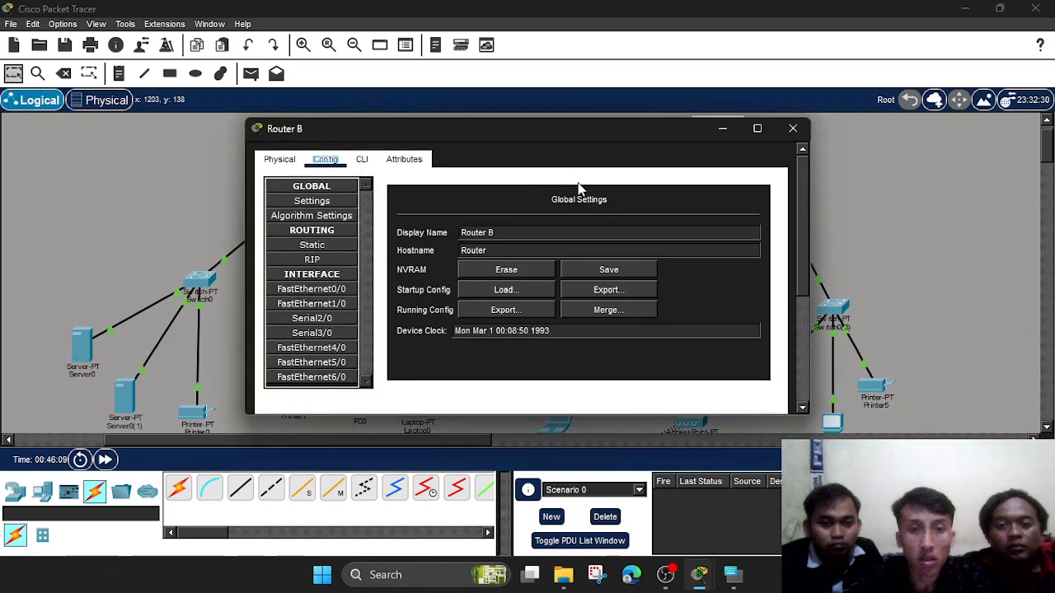
{"action": "left_click", "coordinate": [792, 132]}
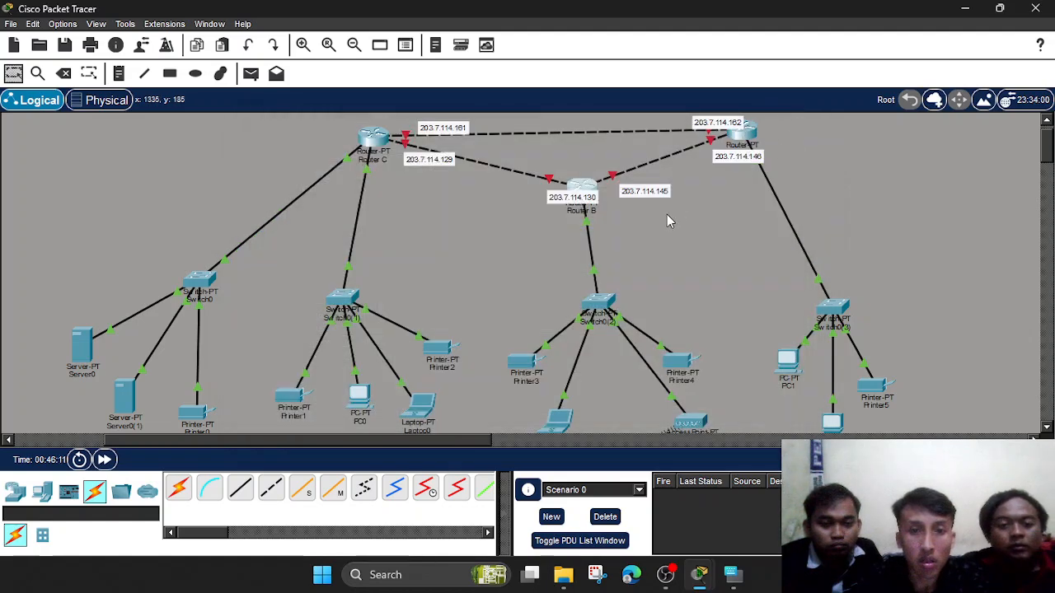
{"action": "left_click", "coordinate": [578, 188]}
{"action": "left_click", "coordinate": [311, 289]}
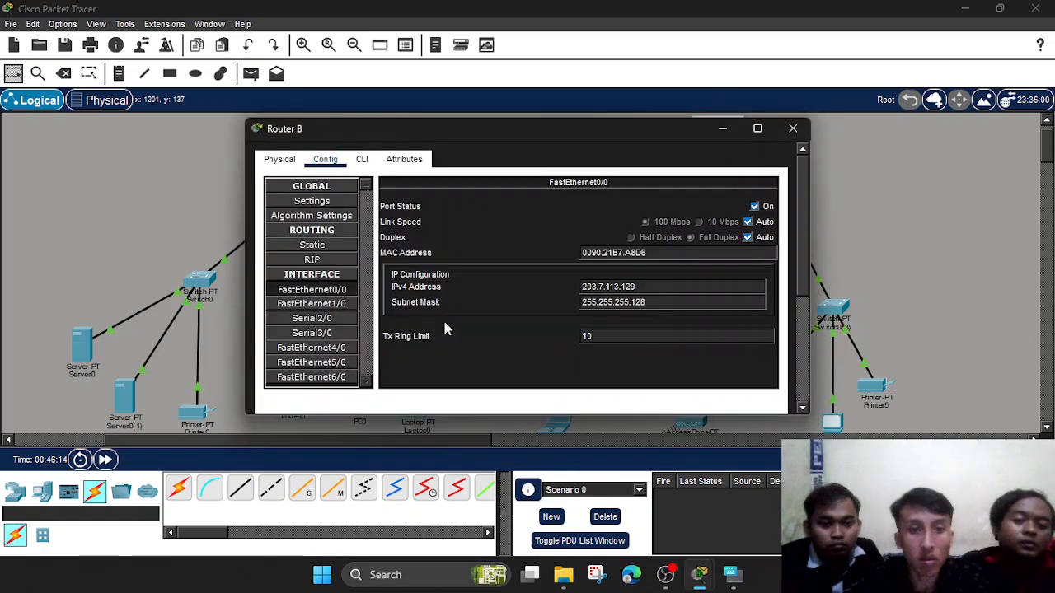
{"action": "left_click", "coordinate": [604, 287]}
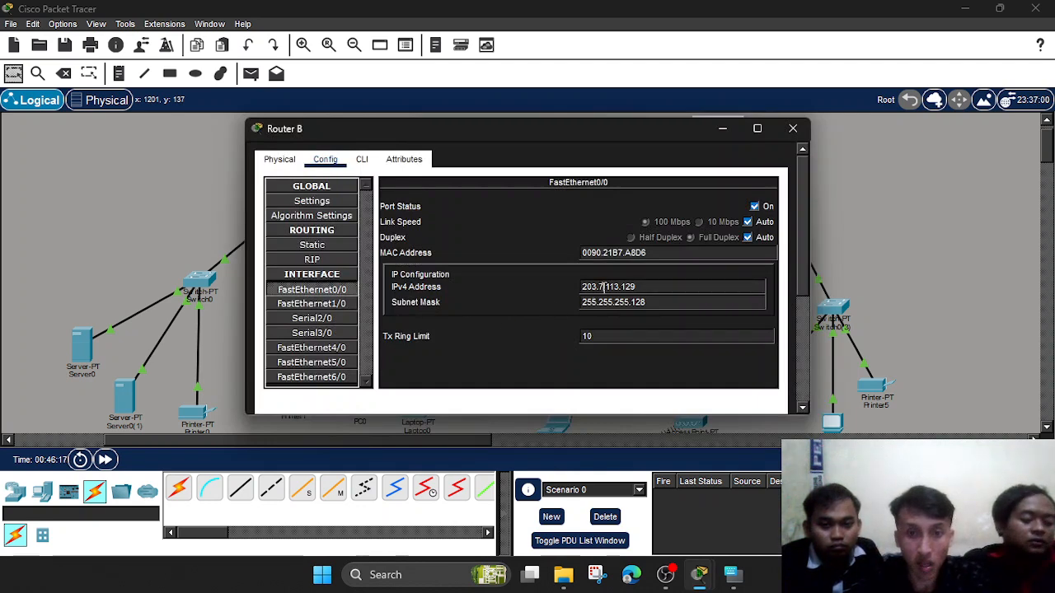
{"action": "double_click", "coordinate": [626, 287]}
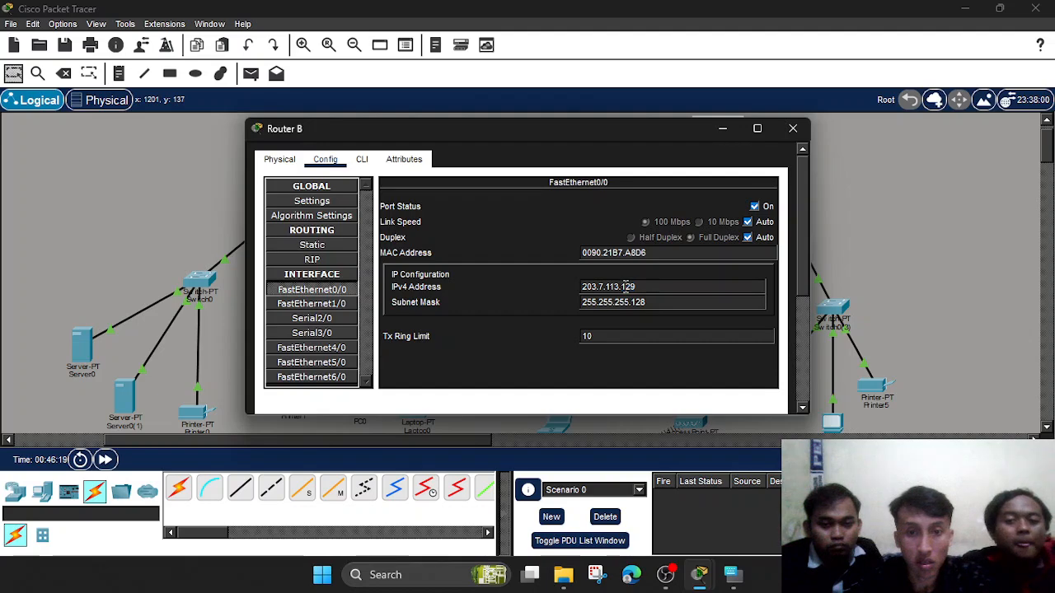
{"action": "left_click_drag", "start_coordinate": [643, 287], "coordinate": [578, 285]}
{"action": "key", "text": "ctrl+c"}
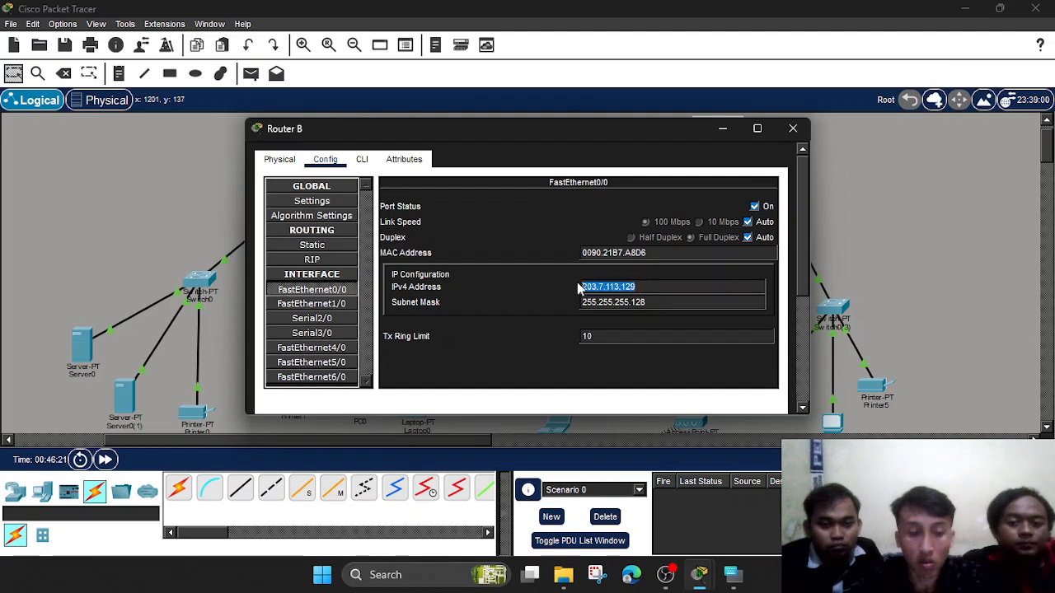
{"action": "left_click", "coordinate": [717, 129]}
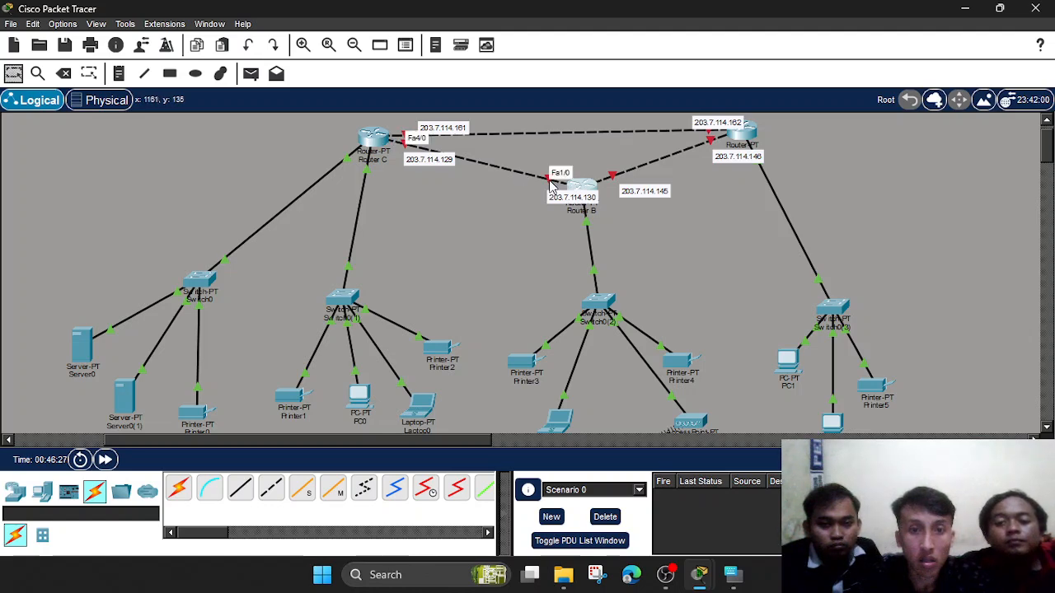
Set Router C's FastEthernet4/0 interface to IPv4 address 203.7.113.129 with subnet mask 255.255.255.128, and minimise the router's window.
{"action": "left_click", "coordinate": [380, 140]}
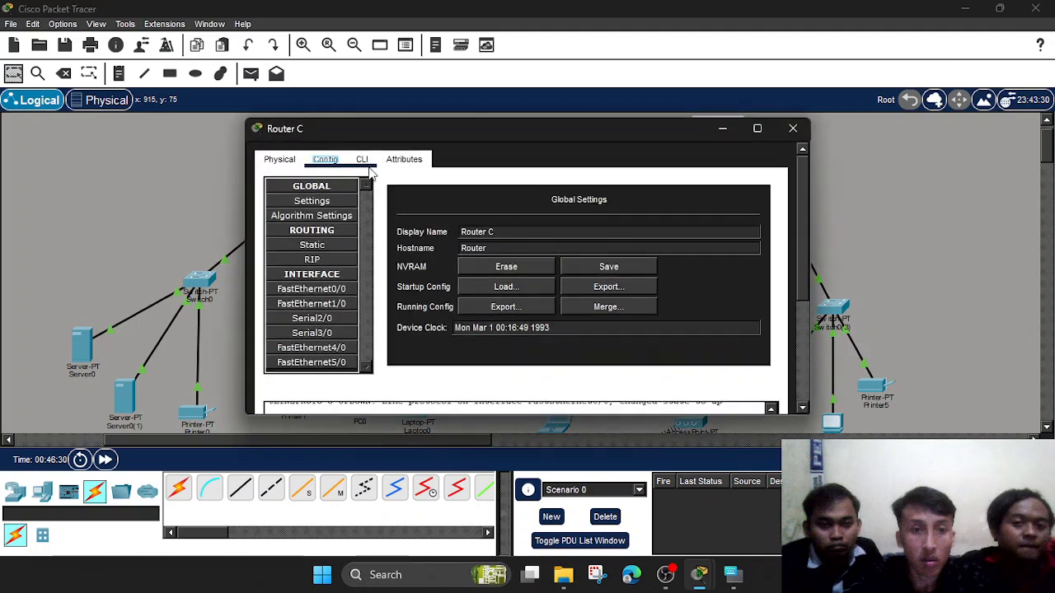
{"action": "left_click", "coordinate": [320, 303]}
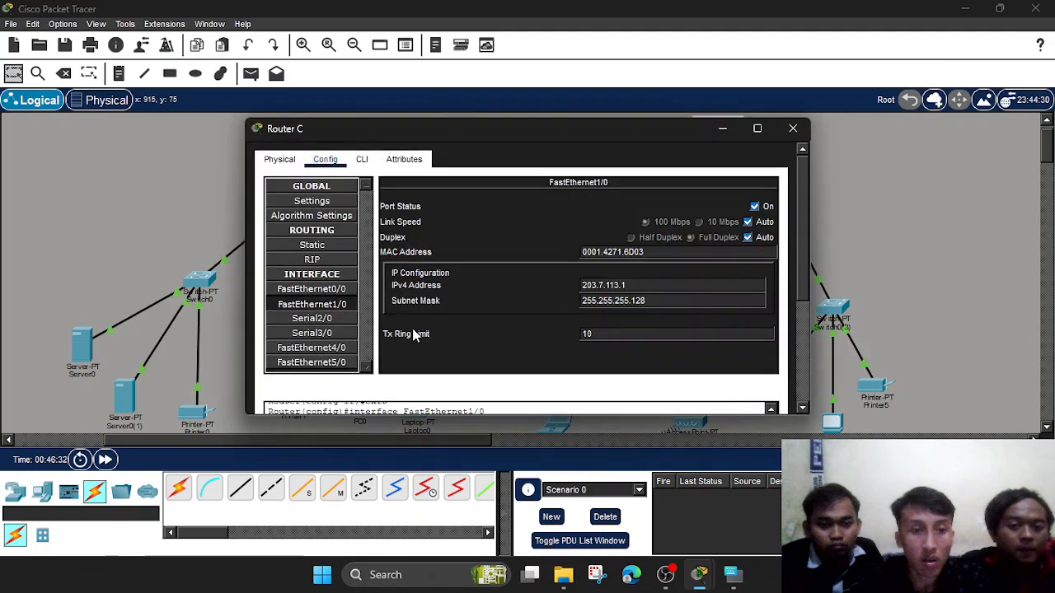
{"action": "left_click", "coordinate": [341, 349]}
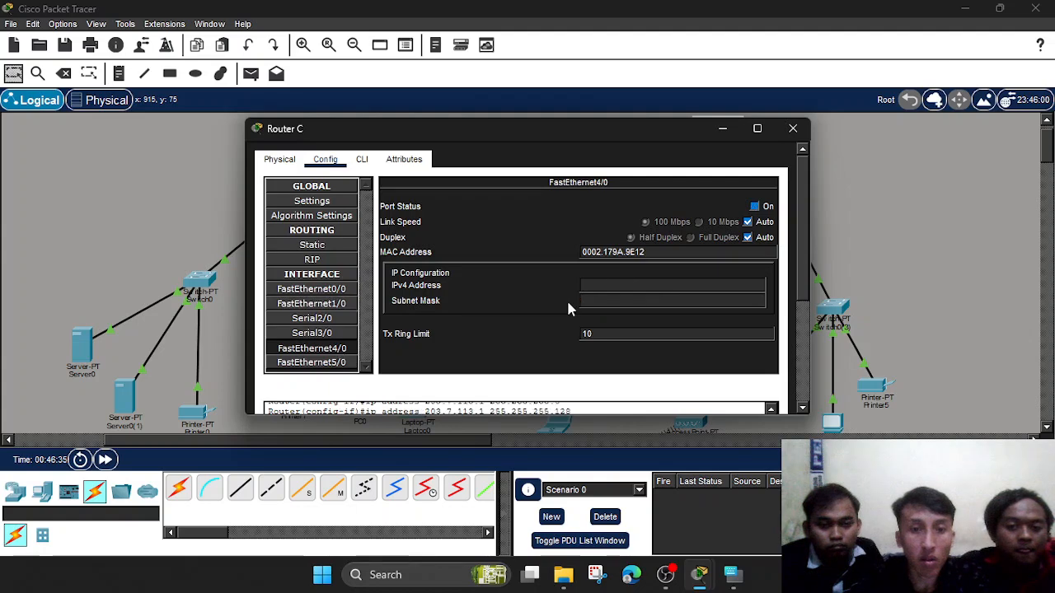
{"action": "left_click", "coordinate": [731, 132]}
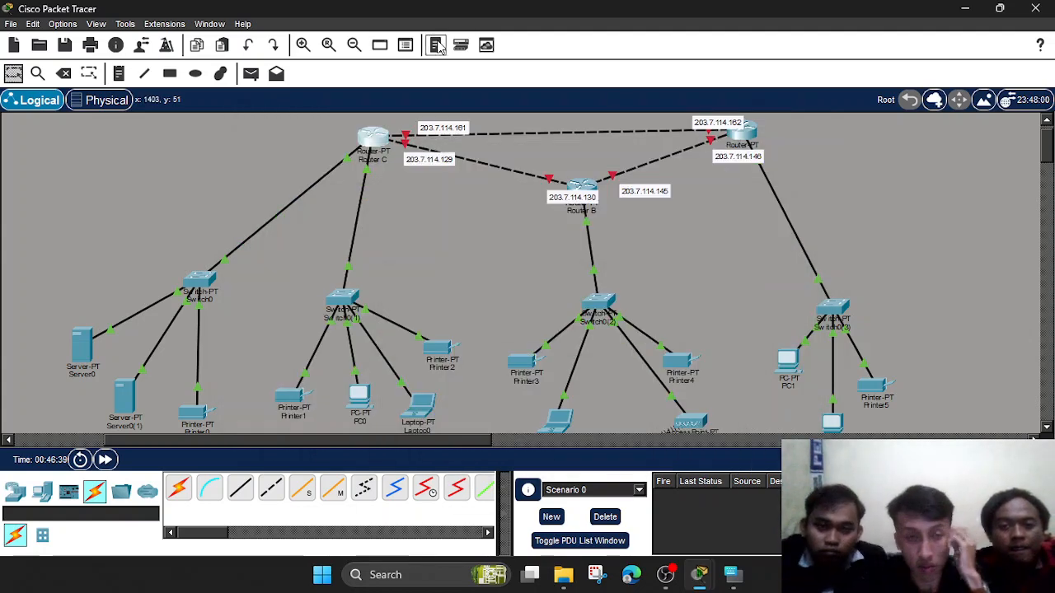
{"action": "left_click", "coordinate": [368, 135]}
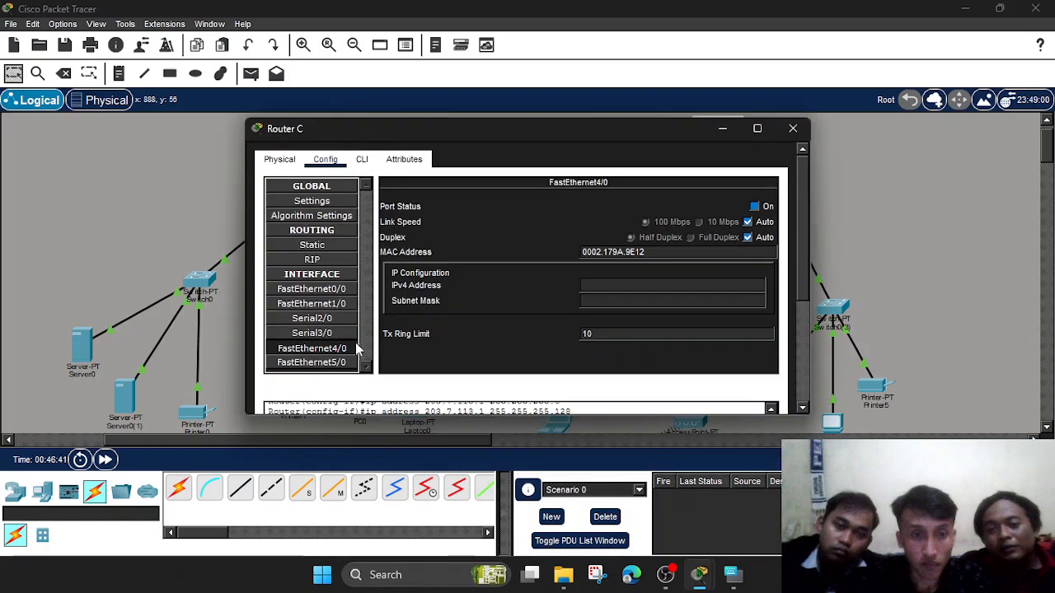
{"action": "left_click", "coordinate": [626, 284]}
{"action": "key", "text": "ctrl+v"}
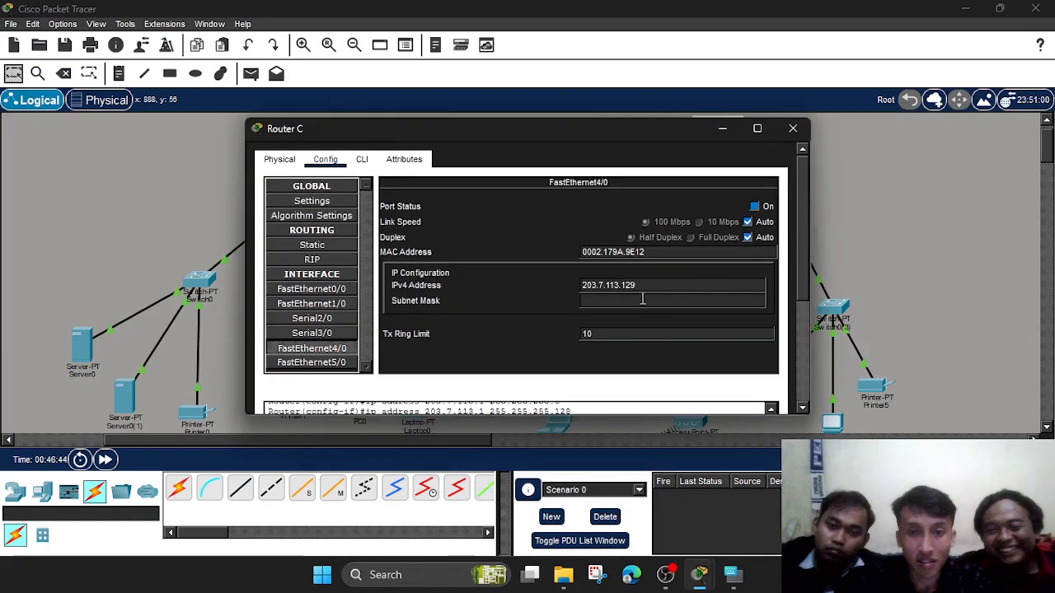
{"action": "left_click", "coordinate": [642, 299]}
{"action": "type", "text": "255.255.255.128"}
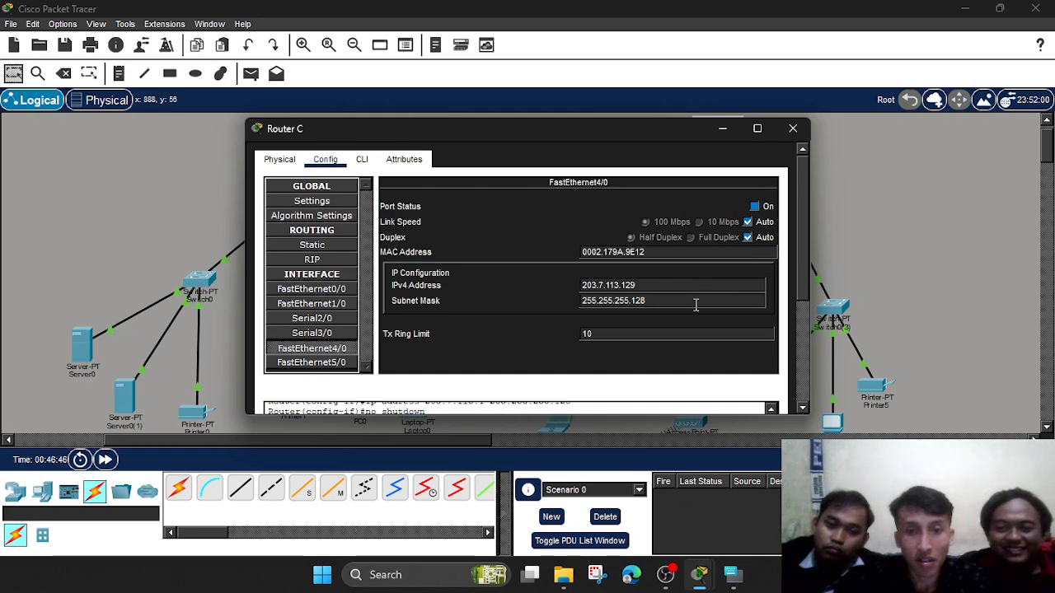
{"action": "left_click", "coordinate": [723, 128]}
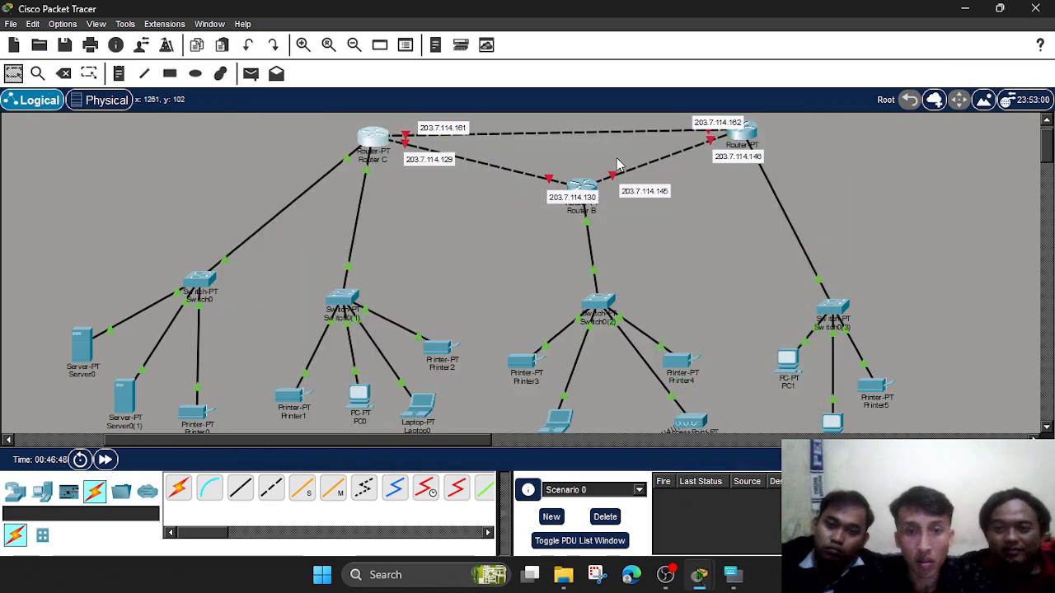
{"action": "left_click", "coordinate": [576, 190]}
{"action": "left_click", "coordinate": [746, 129]}
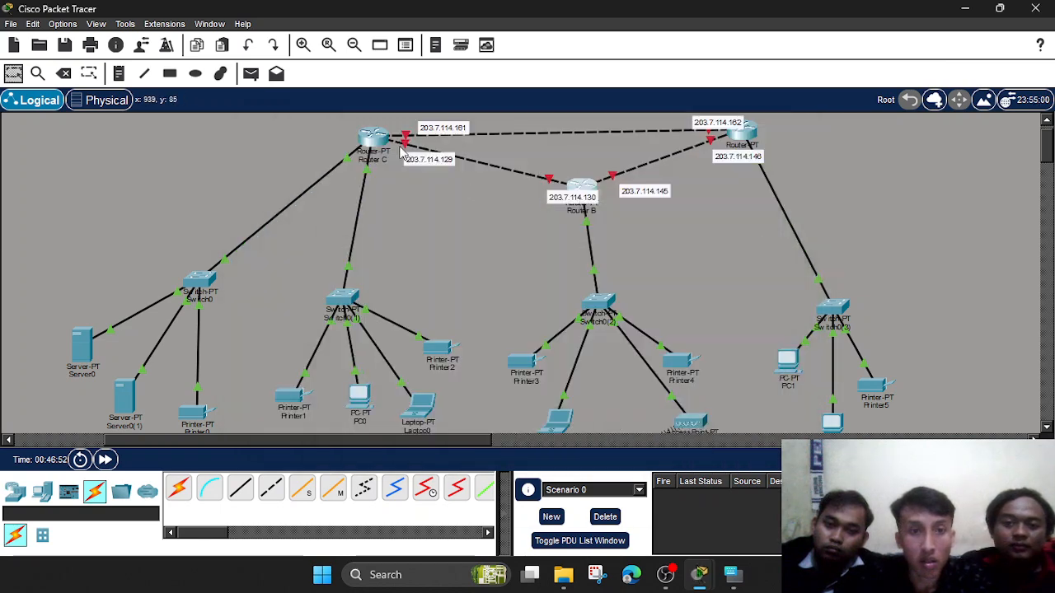
Review Router C's FastEthernet4/0 settings and Router B's FastEthernet1/0 settings, minimising each router's window after checking it.
{"action": "left_click", "coordinate": [373, 138]}
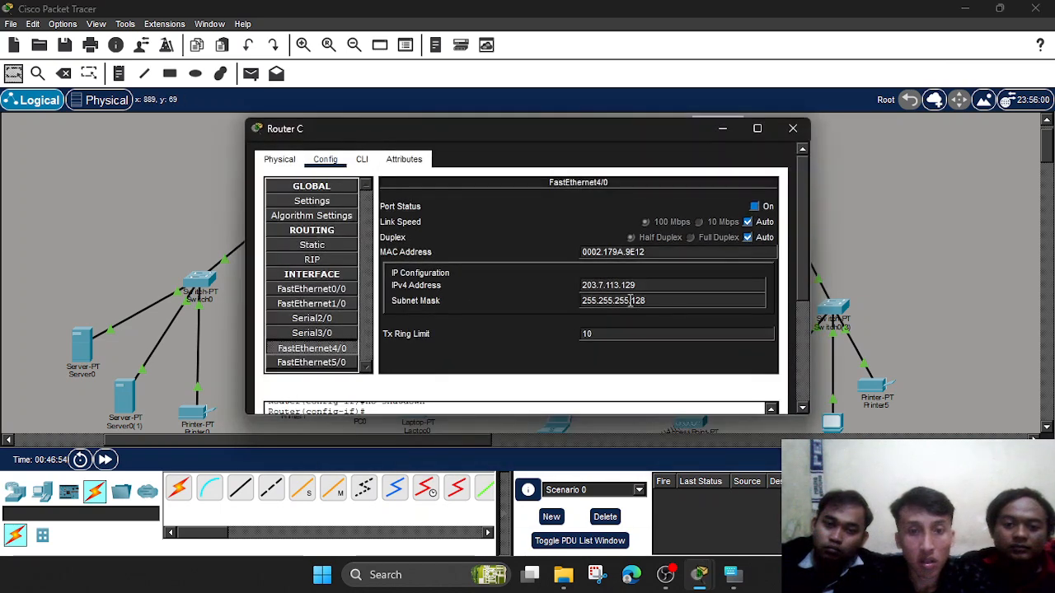
{"action": "left_click", "coordinate": [732, 132]}
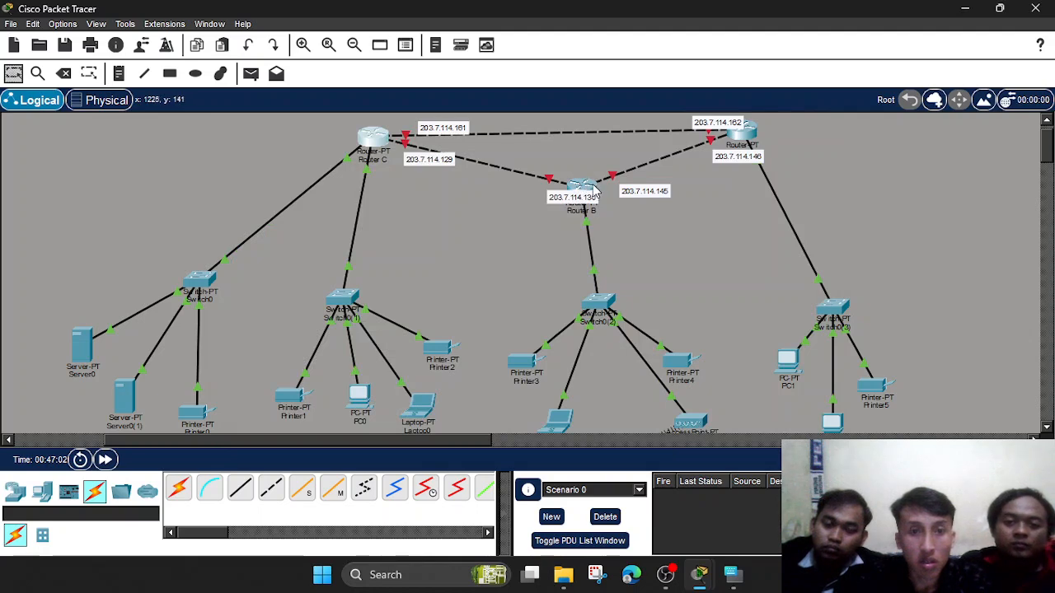
{"action": "mouse_move", "coordinate": [595, 191]}
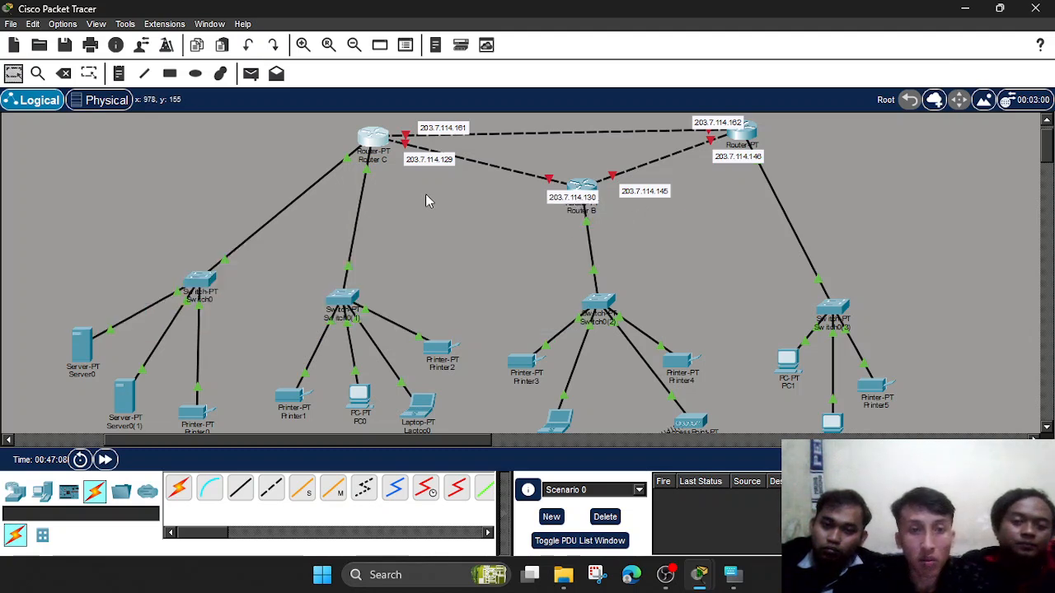
{"action": "left_click", "coordinate": [586, 187]}
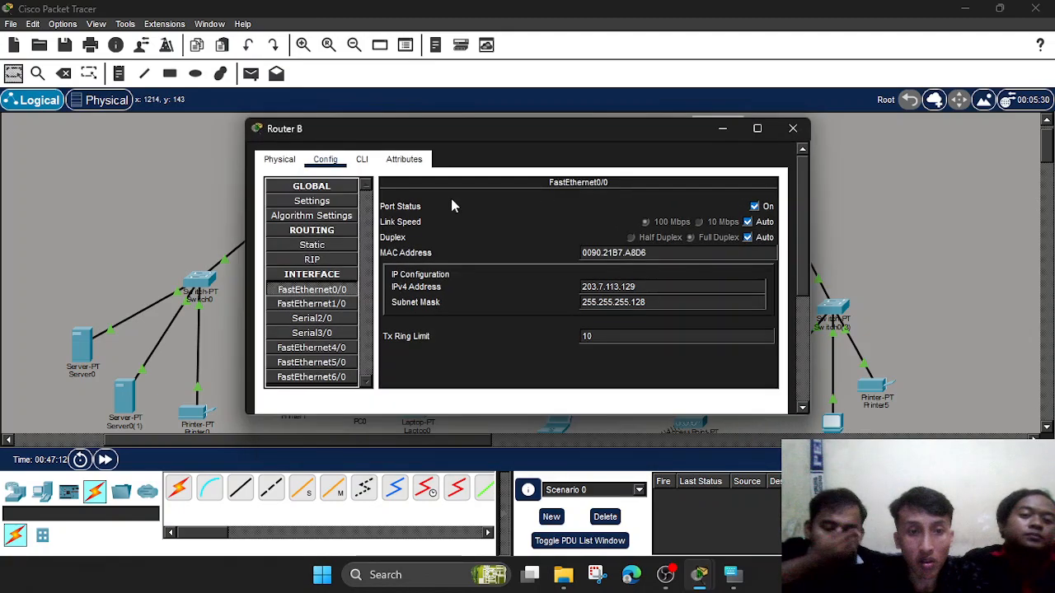
{"action": "left_click", "coordinate": [346, 305]}
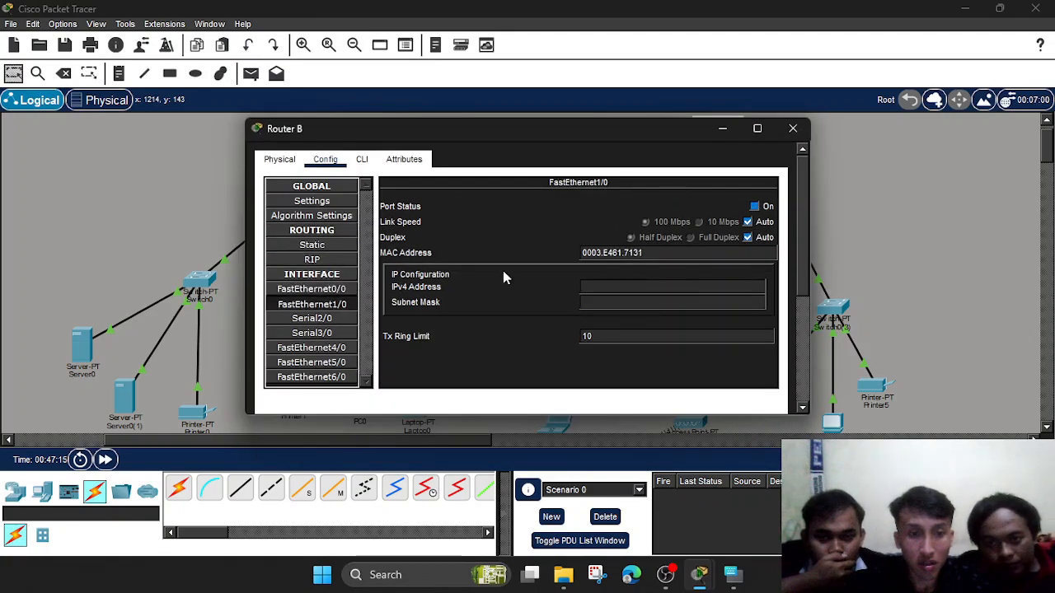
{"action": "left_click", "coordinate": [723, 130]}
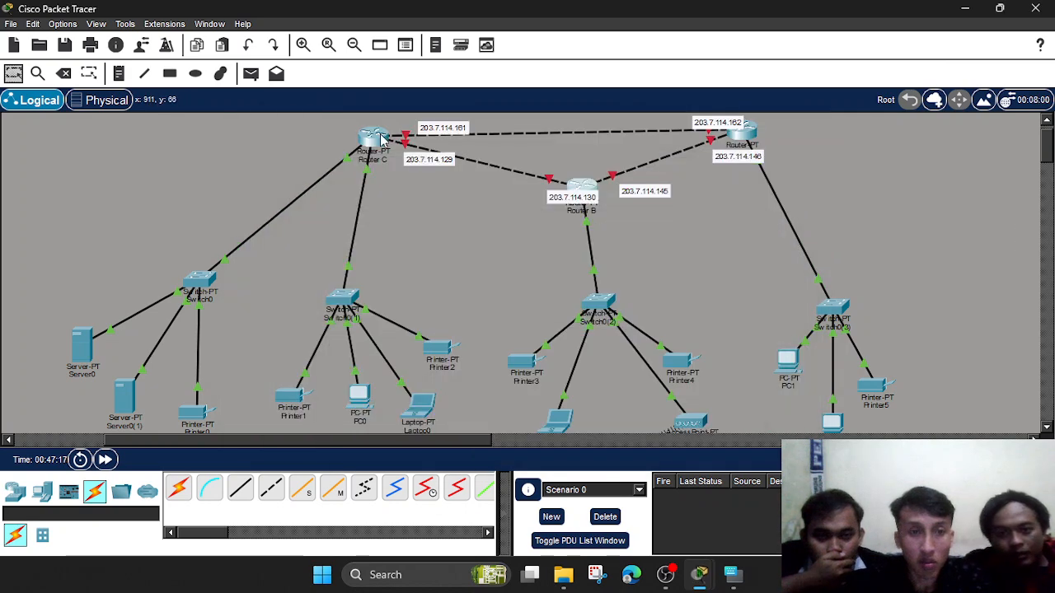
Copy the IPv4 address from Router C's FastEthernet0/0 configuration and minimise the router's window.
{"action": "left_click", "coordinate": [377, 140]}
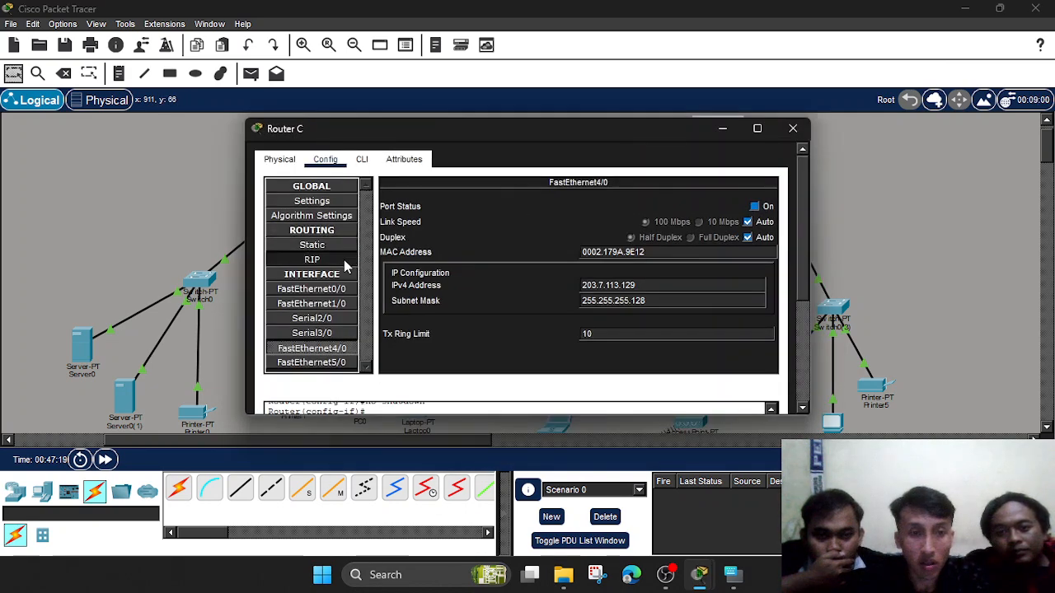
{"action": "left_click", "coordinate": [335, 286]}
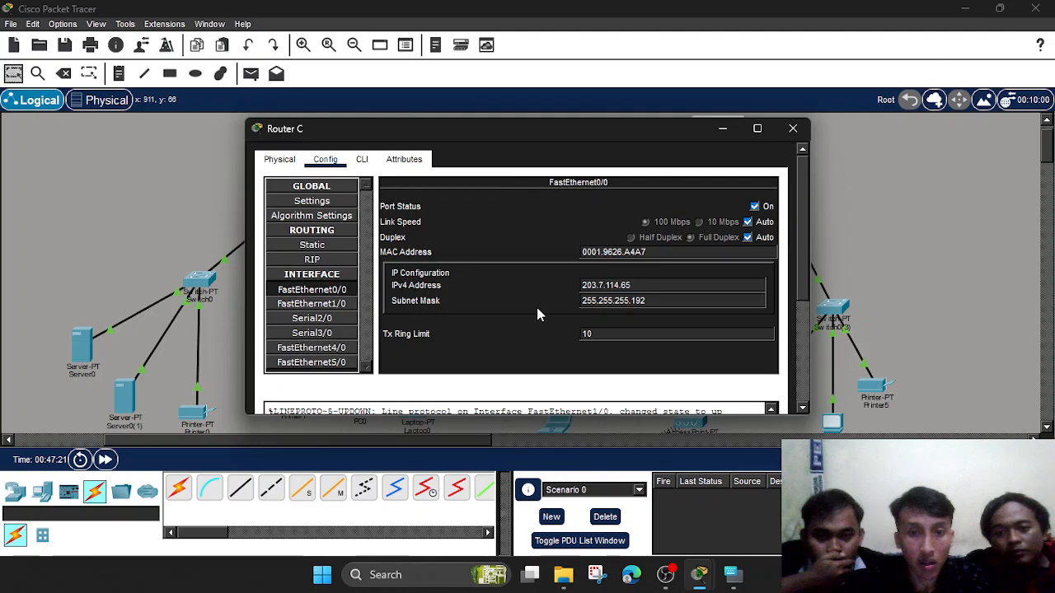
{"action": "left_click", "coordinate": [613, 285]}
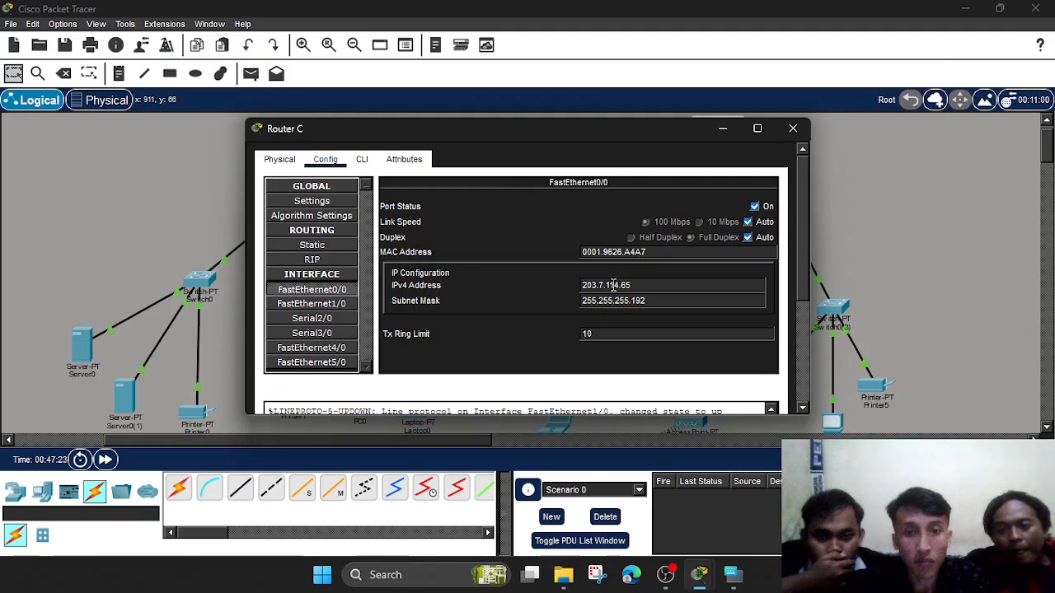
{"action": "left_click_drag", "start_coordinate": [633, 285], "coordinate": [583, 285]}
{"action": "key", "text": "ctrl+c"}
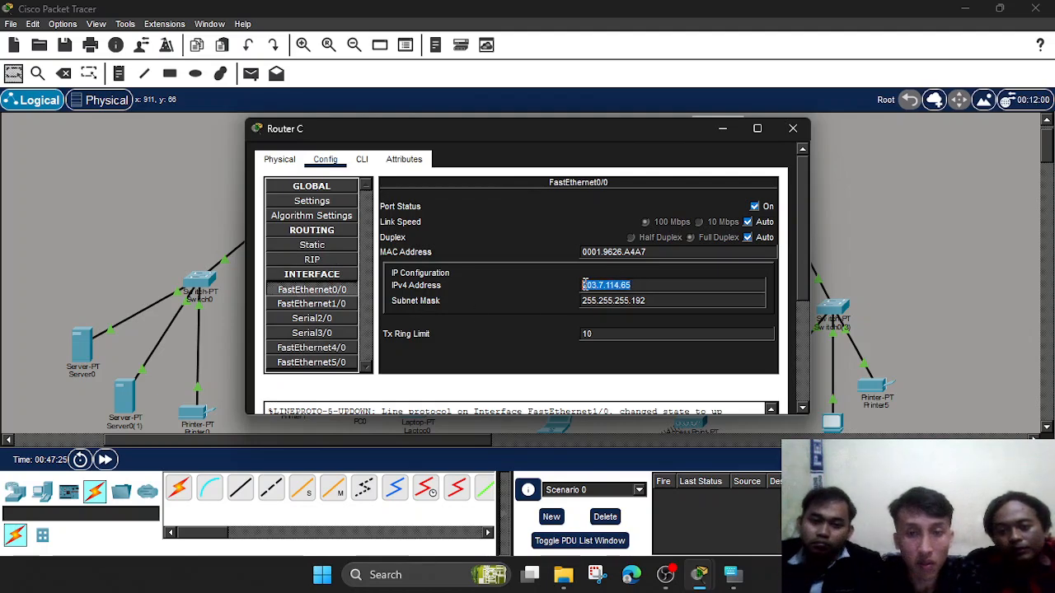
{"action": "left_click", "coordinate": [719, 132]}
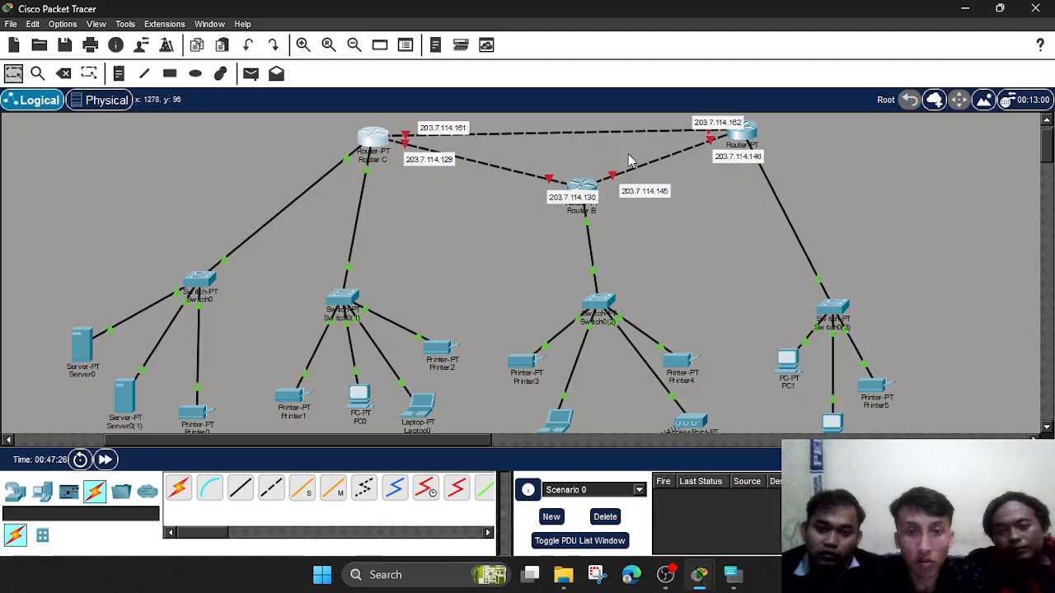
Set Router B's FastEthernet1/0 interface to the copied IPv4 address 203.7.114.65 and start entering its subnet mask with 255.255.255.
{"action": "left_click", "coordinate": [581, 186]}
{"action": "left_click", "coordinate": [356, 306]}
{"action": "left_click", "coordinate": [584, 286]}
{"action": "key", "text": "ctrl+v"}
{"action": "left_click", "coordinate": [626, 302]}
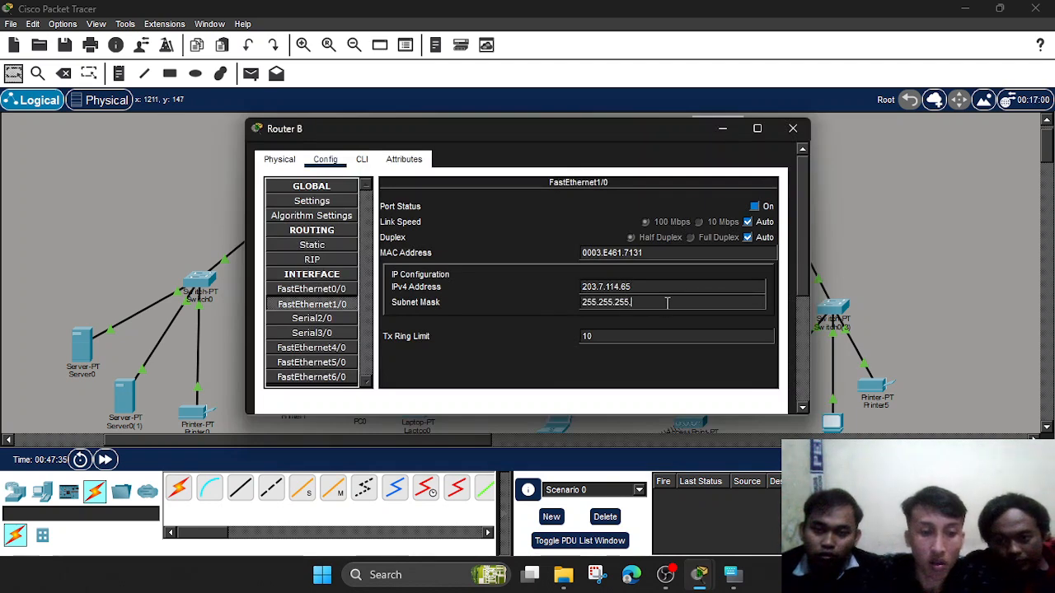
Turn on the port of Router B's FastEthernet1/0 interface and of Router C's FastEthernet4/0 interface.
{"action": "left_click", "coordinate": [755, 206]}
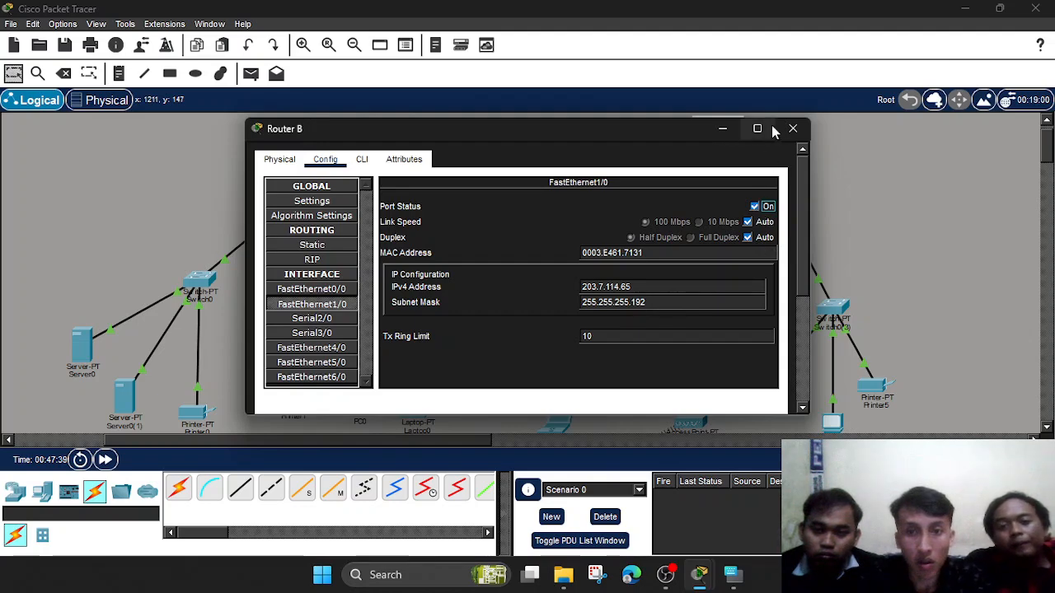
{"action": "left_click", "coordinate": [735, 129]}
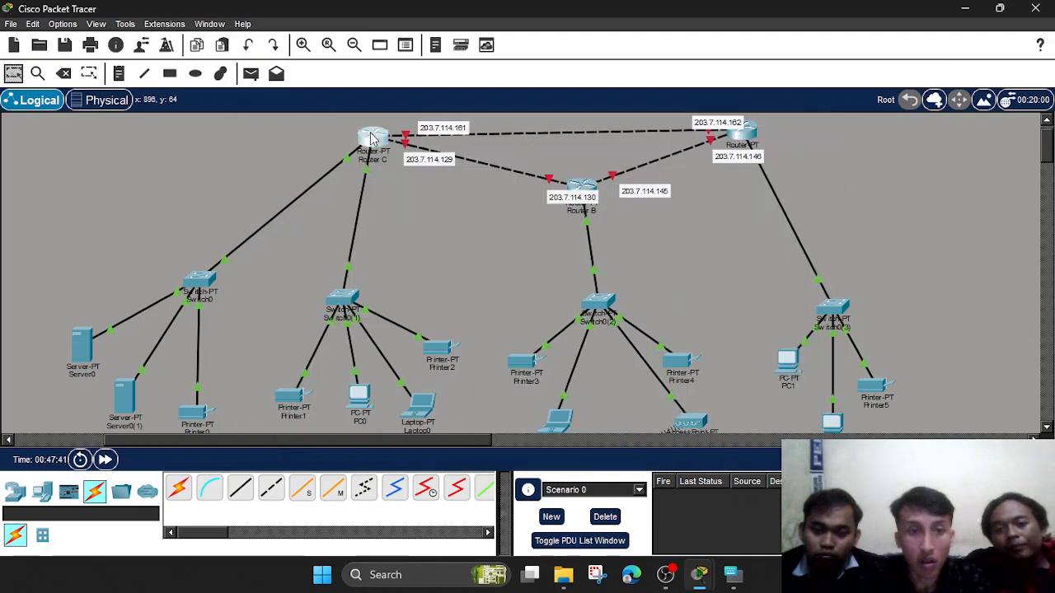
{"action": "left_click", "coordinate": [372, 142]}
{"action": "left_click", "coordinate": [311, 303]}
{"action": "left_click", "coordinate": [312, 347]}
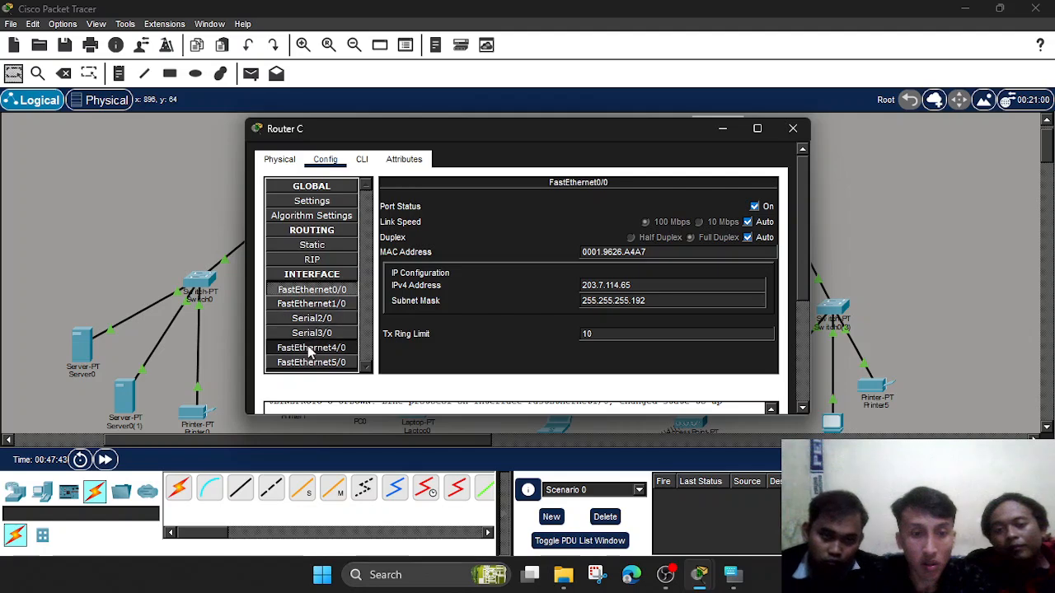
{"action": "left_click", "coordinate": [755, 207]}
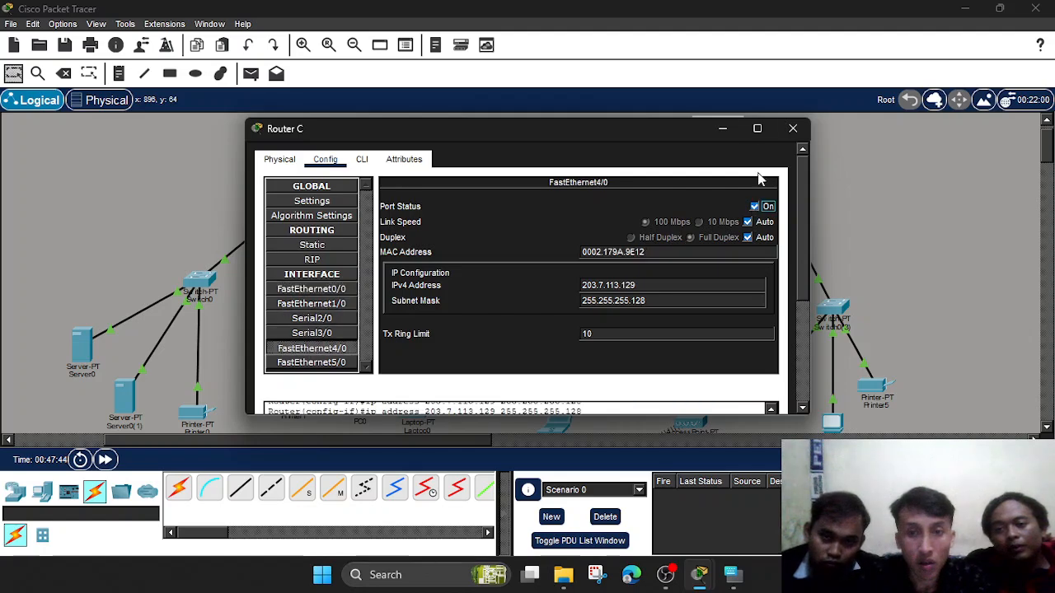
{"action": "left_click", "coordinate": [729, 128]}
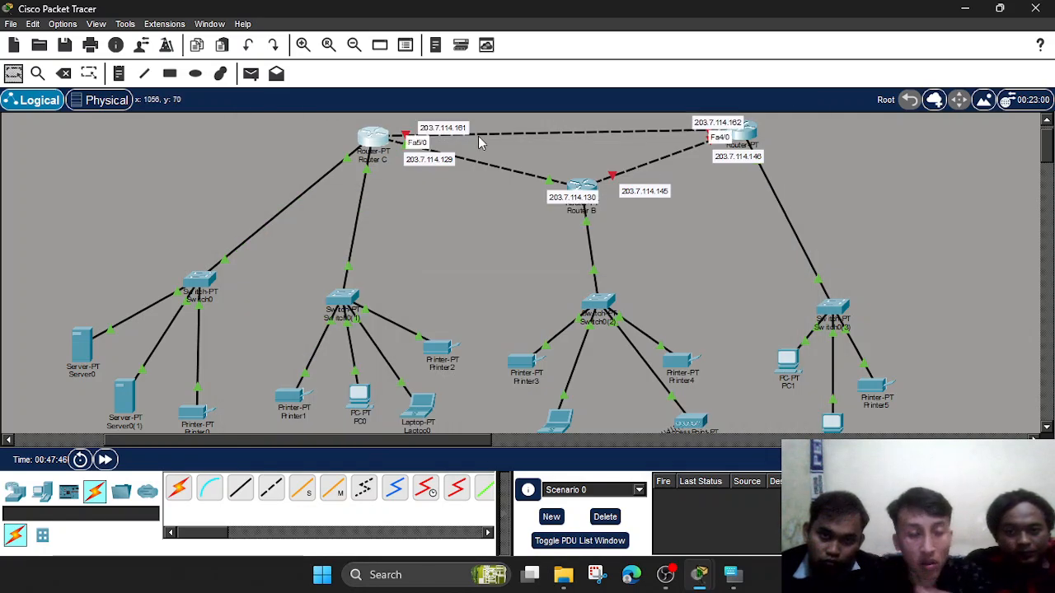
Enter 203.7.113.129 as the network and 203.7.113.128 as the mask of a static route on Router C.
{"action": "left_click", "coordinate": [373, 137]}
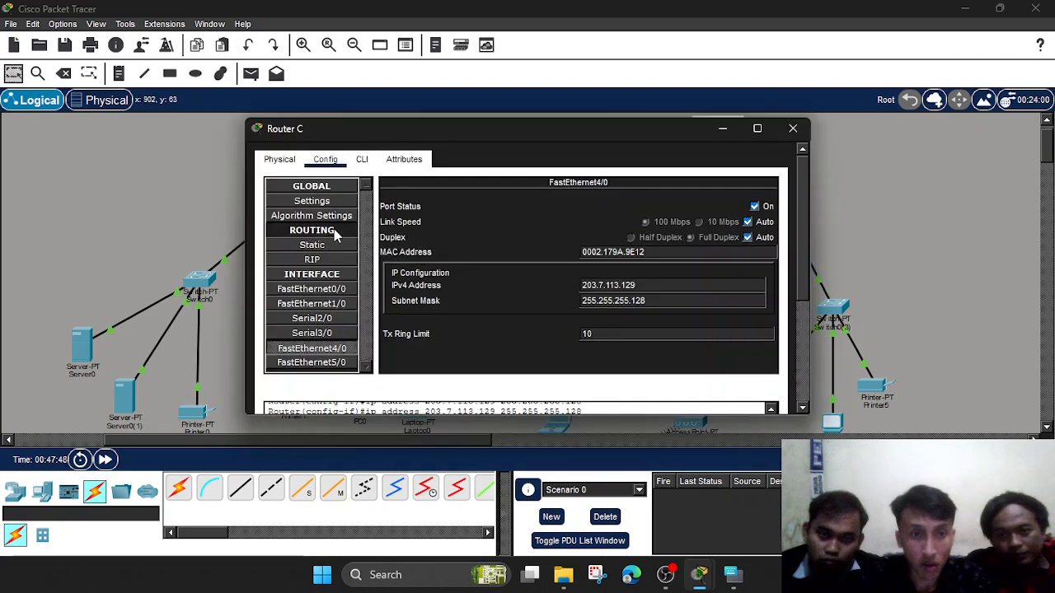
{"action": "left_click", "coordinate": [313, 245]}
{"action": "left_click_drag", "start_coordinate": [639, 134], "coordinate": [548, 142]}
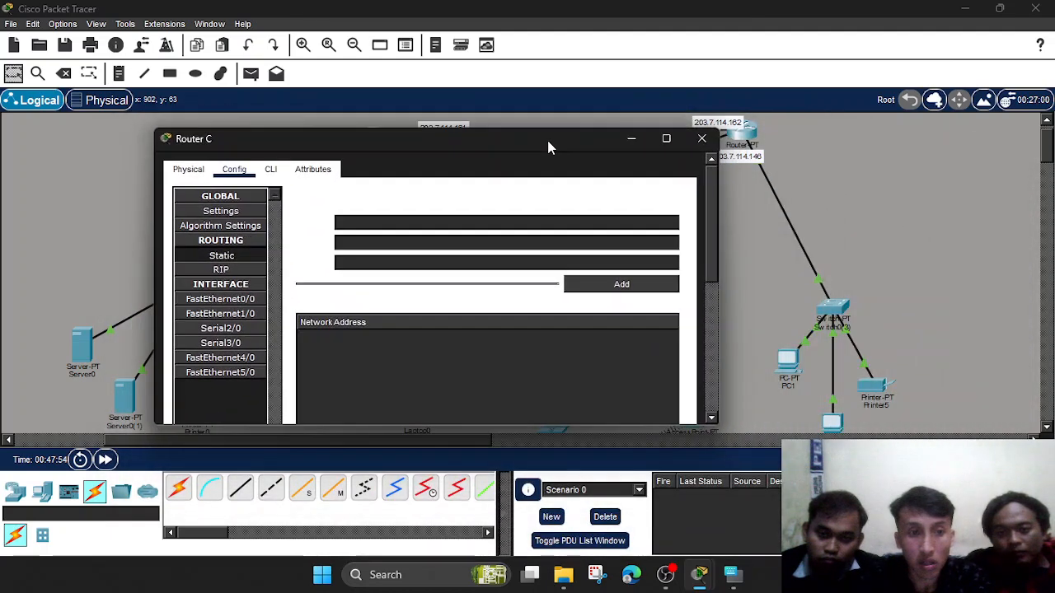
{"action": "left_click", "coordinate": [221, 357]}
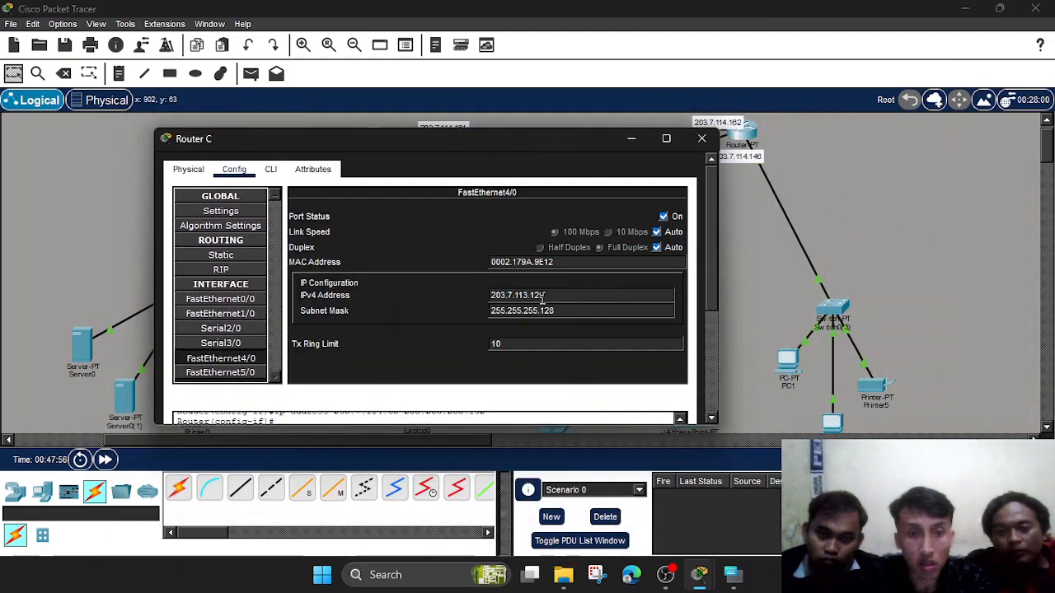
{"action": "left_click", "coordinate": [536, 296]}
{"action": "left_click_drag", "start_coordinate": [551, 295], "coordinate": [496, 293]}
{"action": "key", "text": "ctrl+c"}
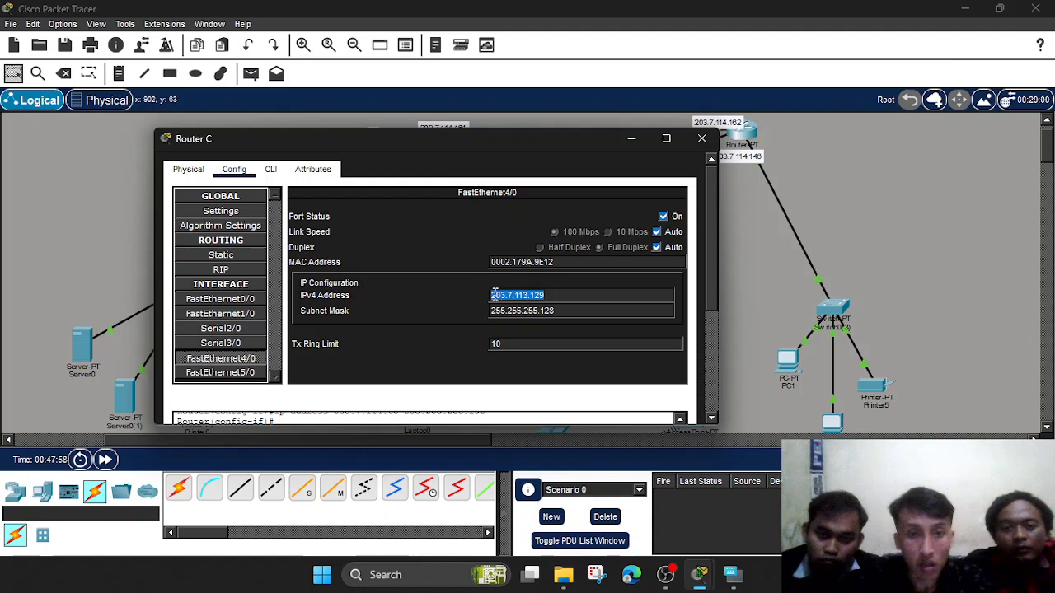
{"action": "left_click", "coordinate": [242, 255]}
{"action": "left_click", "coordinate": [415, 221]}
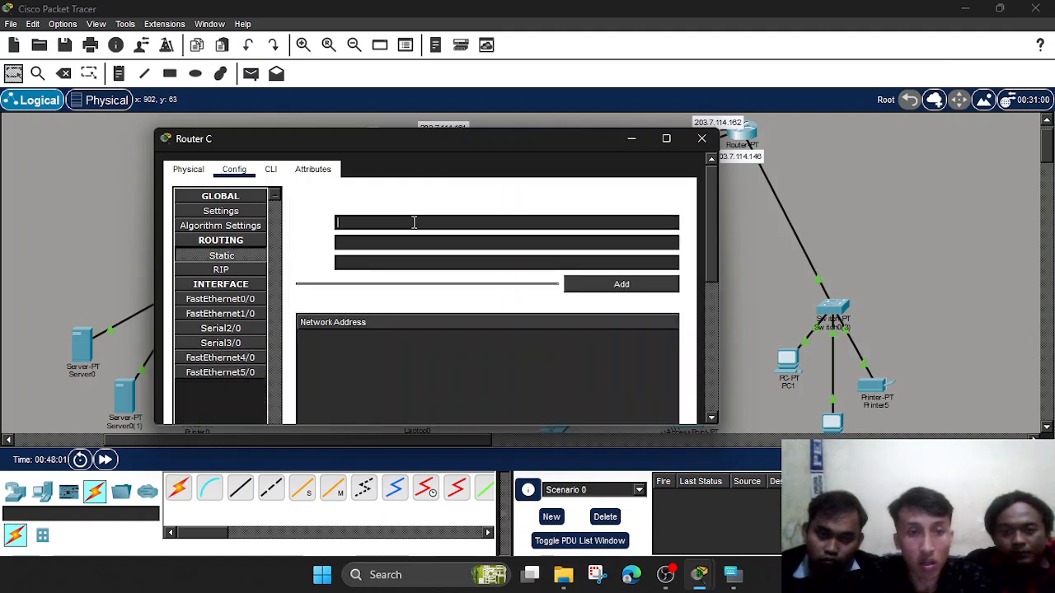
{"action": "type", "text": "203.7.113.129"}
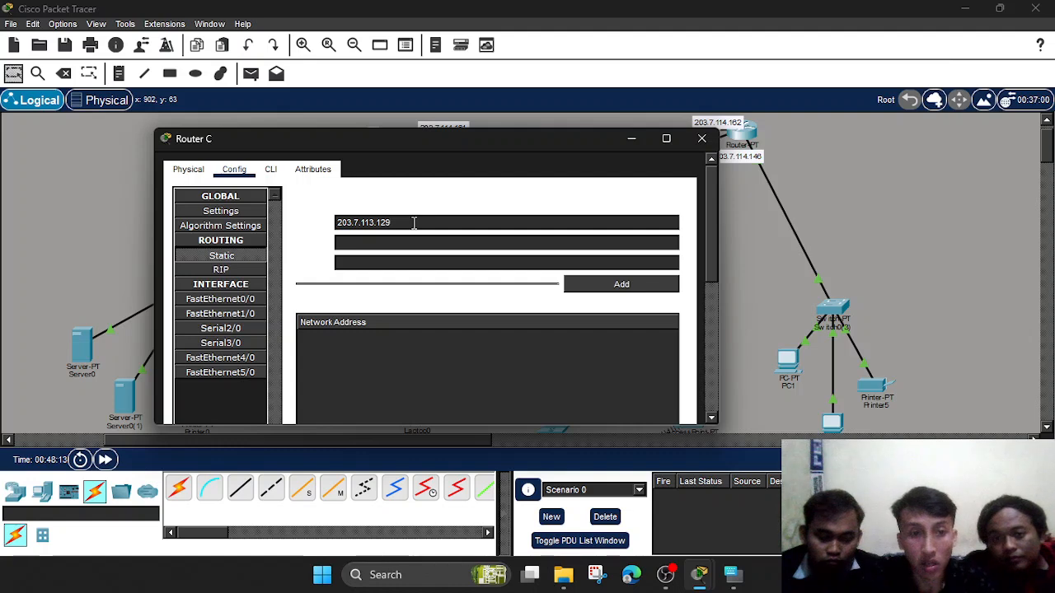
{"action": "key", "text": "ctrl+v"}
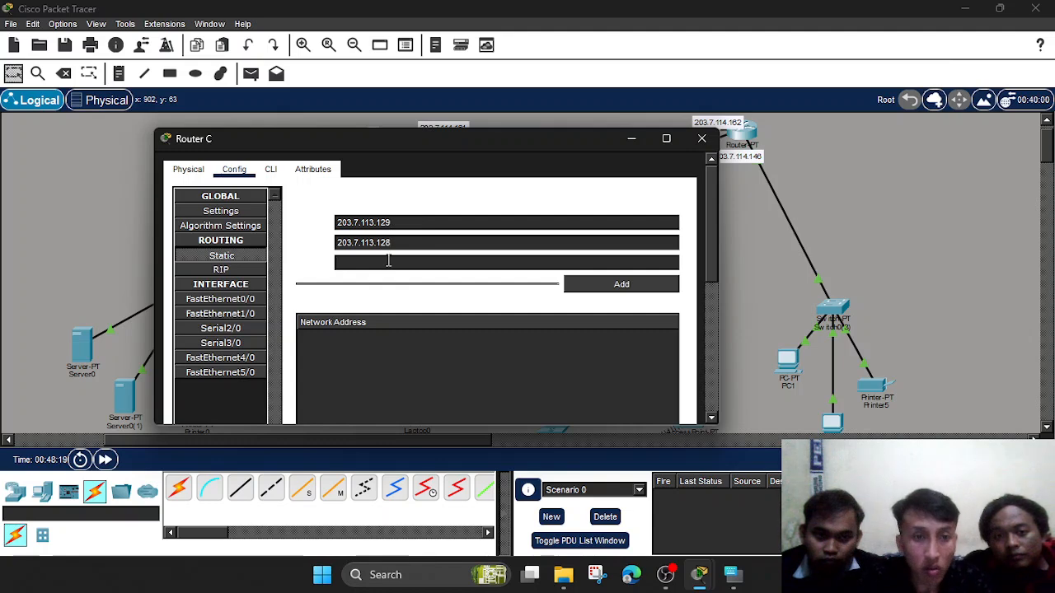
Copy Router B's FastEthernet1/0 address 203.7.114.65 into Router C's static route as next hop and try to add the route.
{"action": "left_click", "coordinate": [389, 260]}
{"action": "left_click_drag", "start_coordinate": [543, 144], "coordinate": [612, 246]}
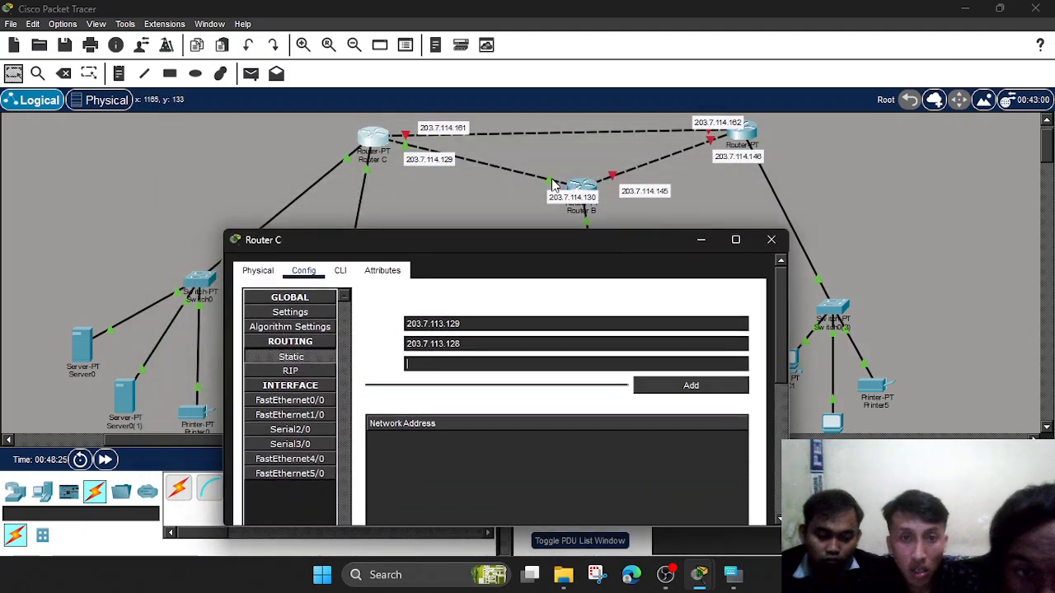
{"action": "left_click", "coordinate": [700, 240]}
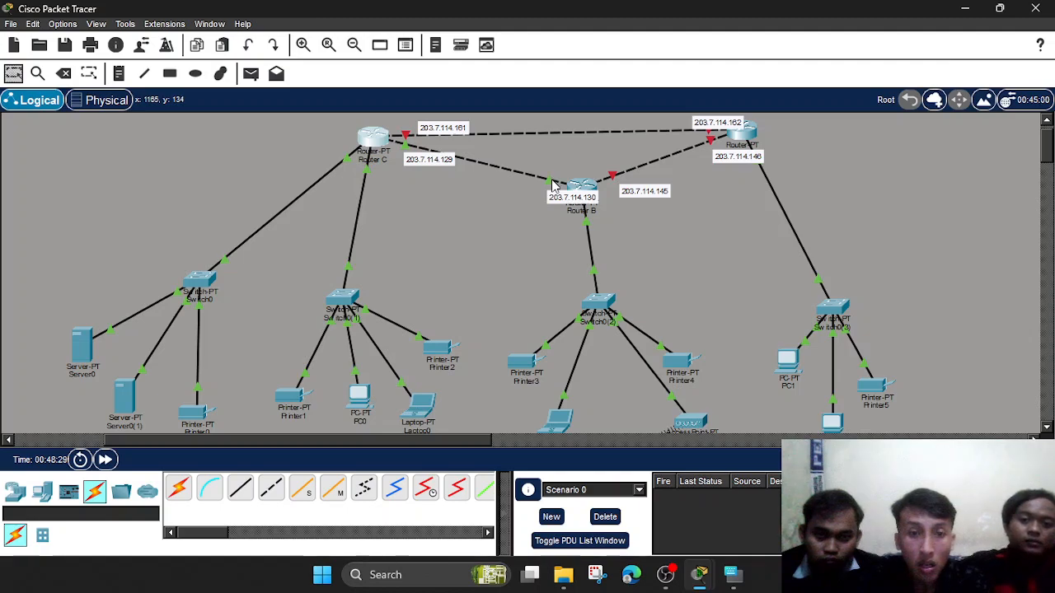
{"action": "left_click", "coordinate": [581, 186]}
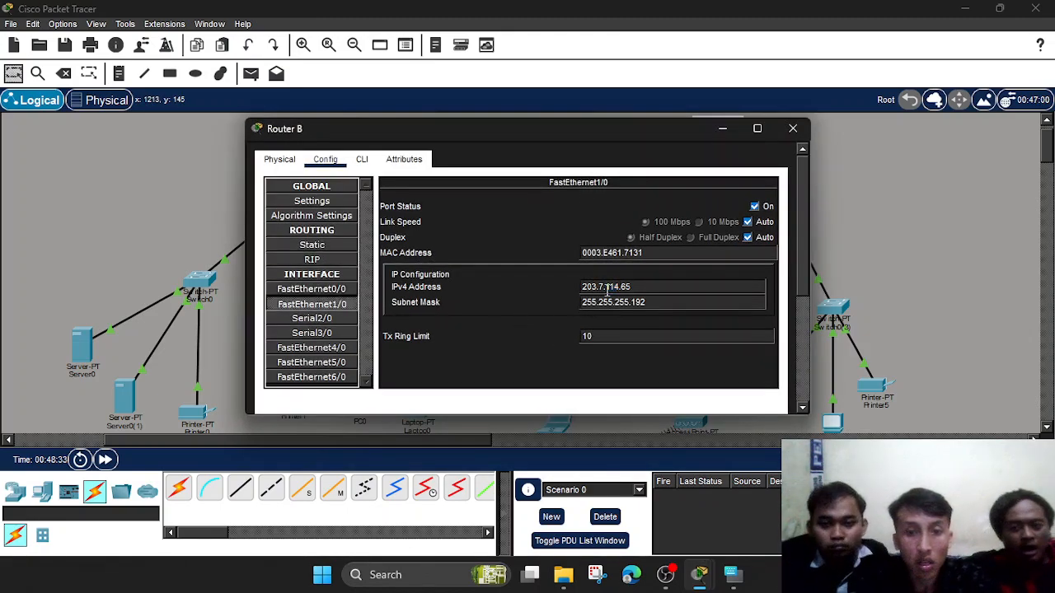
{"action": "left_click_drag", "start_coordinate": [643, 287], "coordinate": [554, 288]}
{"action": "key", "text": "ctrl+c"}
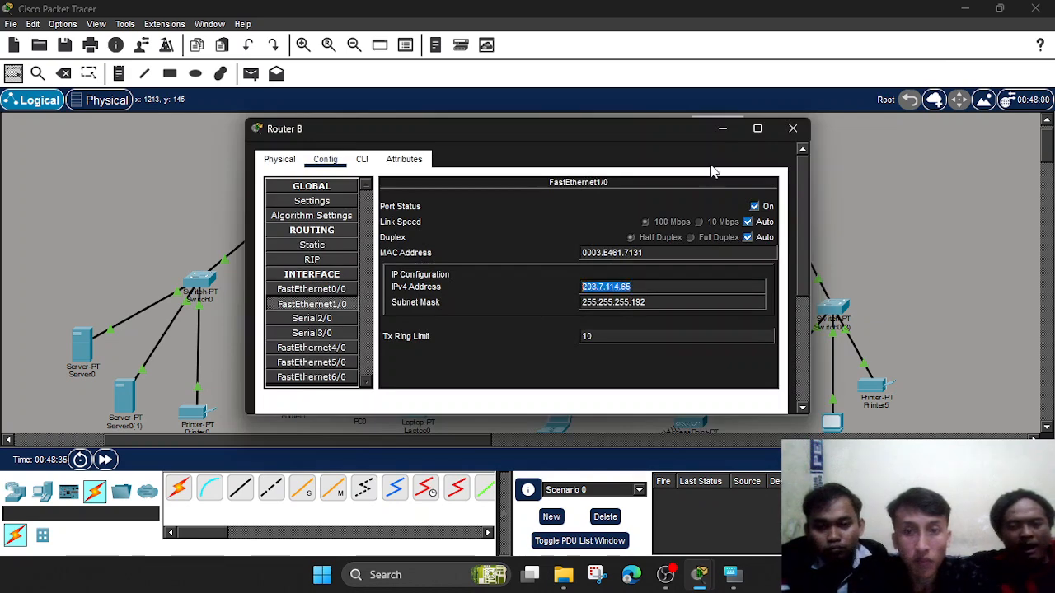
{"action": "left_click", "coordinate": [721, 129]}
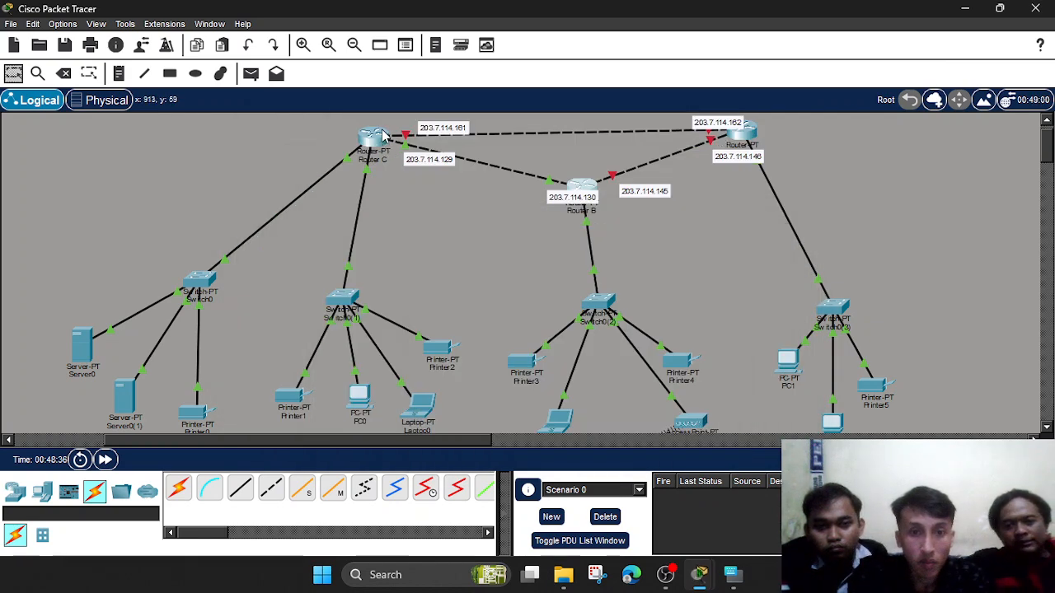
{"action": "left_click", "coordinate": [381, 140]}
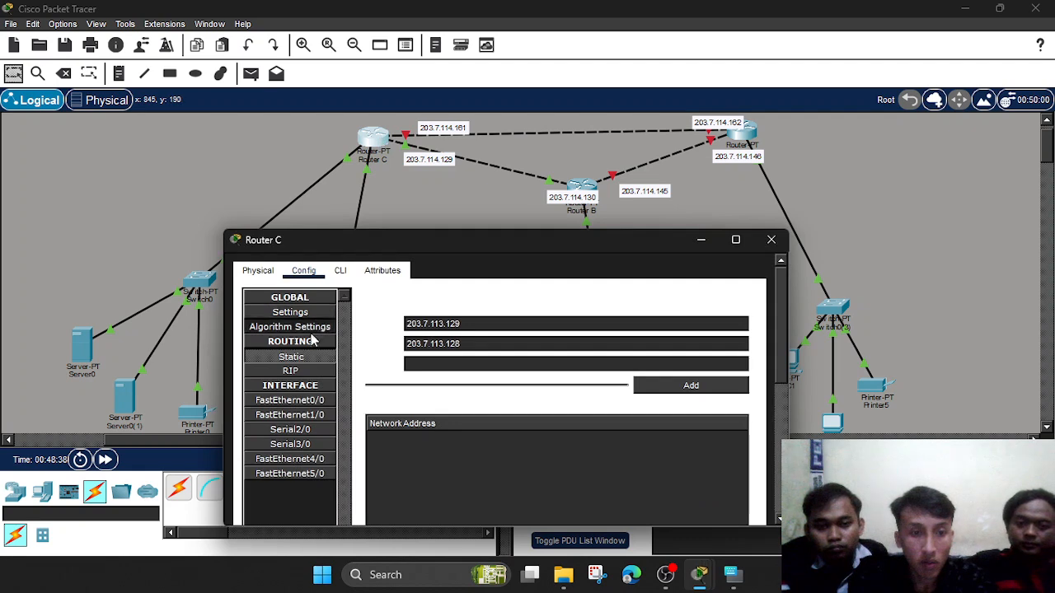
{"action": "key", "text": "ctrl+v"}
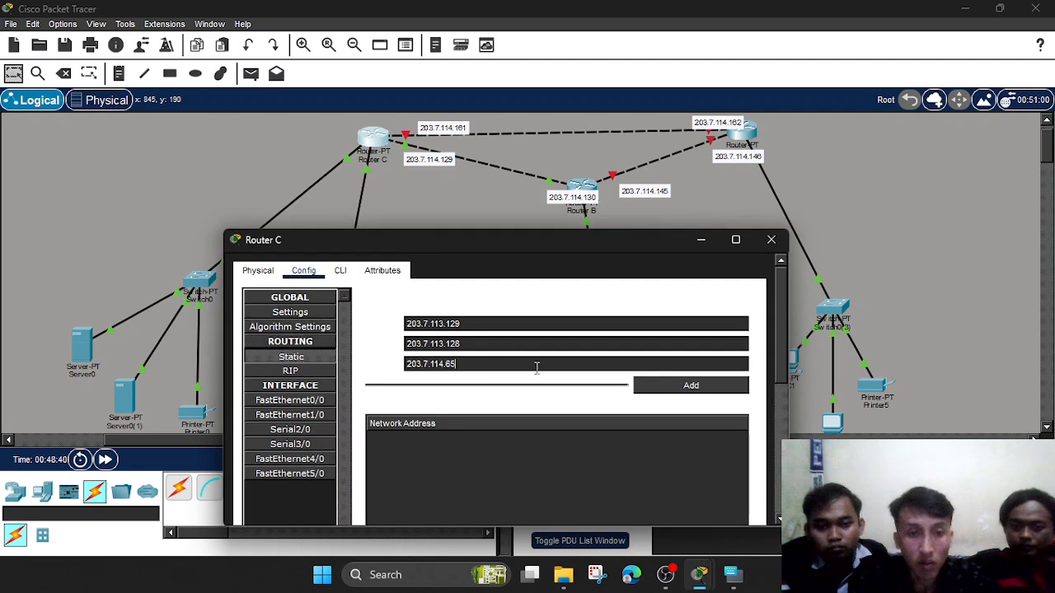
{"action": "left_click", "coordinate": [691, 386]}
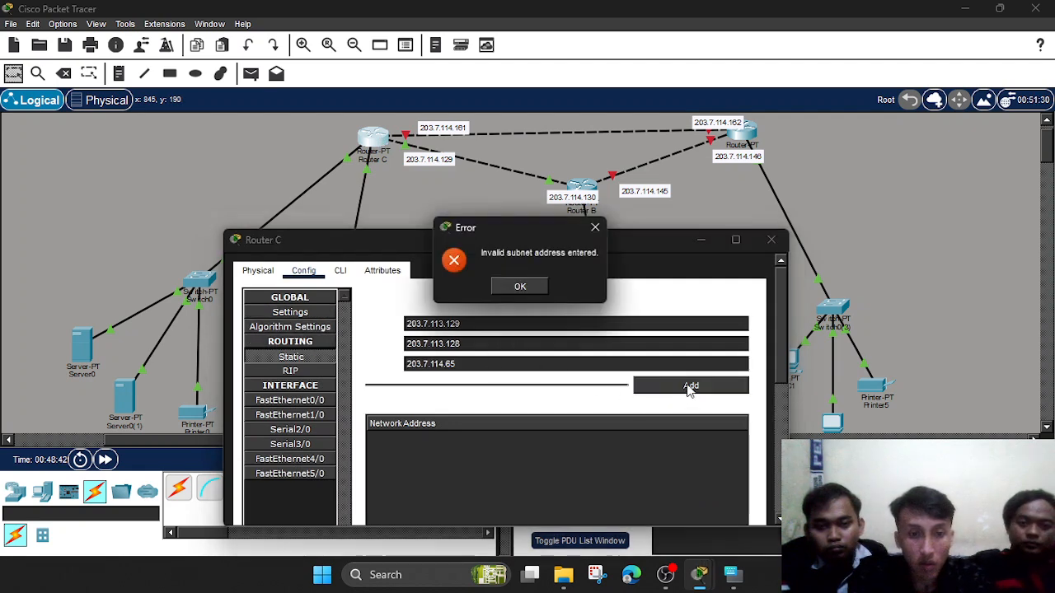
{"action": "left_click", "coordinate": [534, 287]}
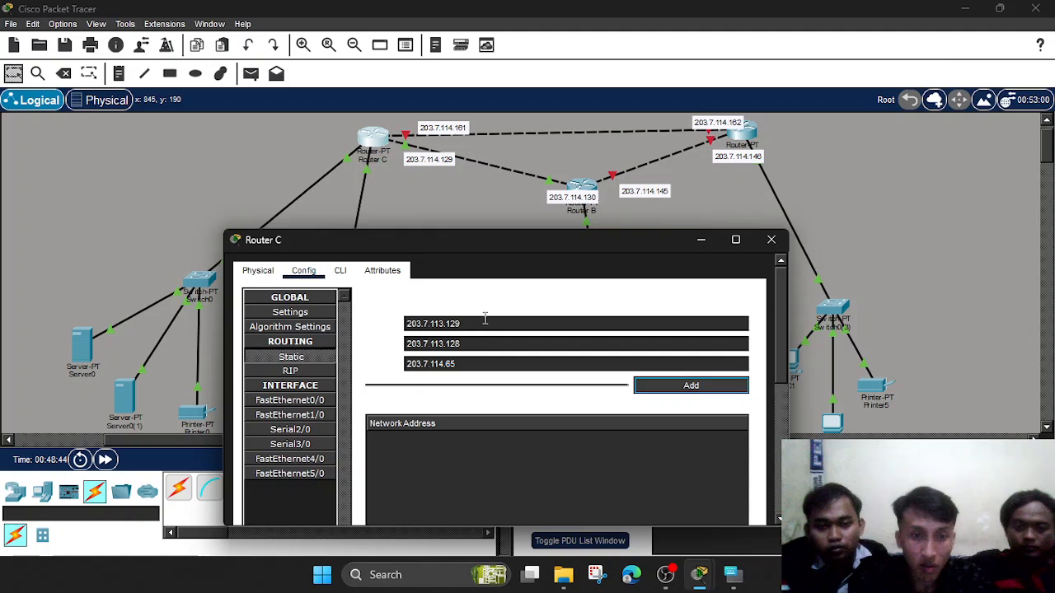
{"action": "left_click", "coordinate": [701, 242]}
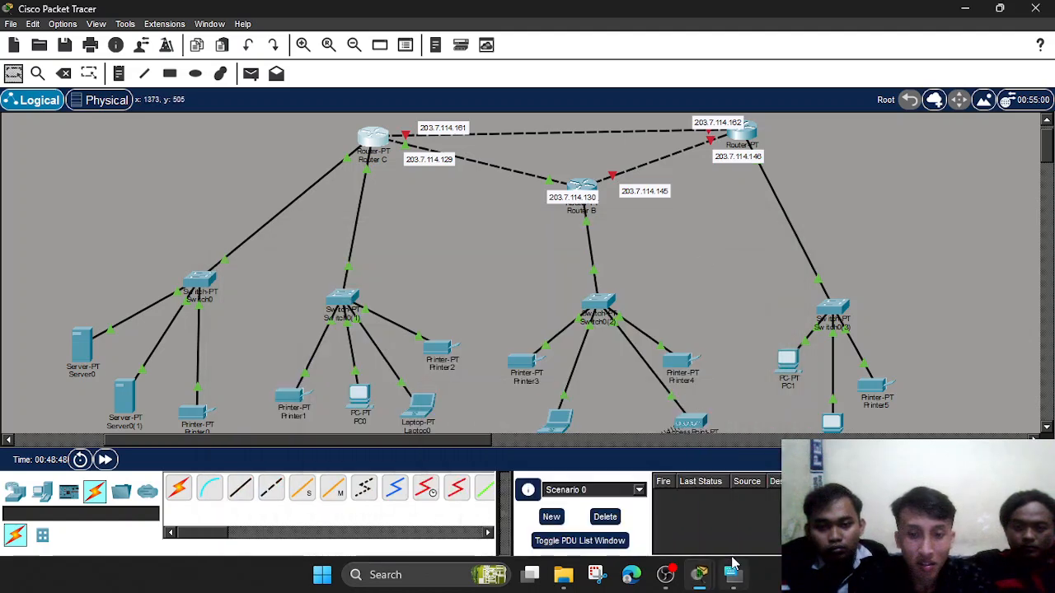
{"action": "left_click", "coordinate": [678, 576]}
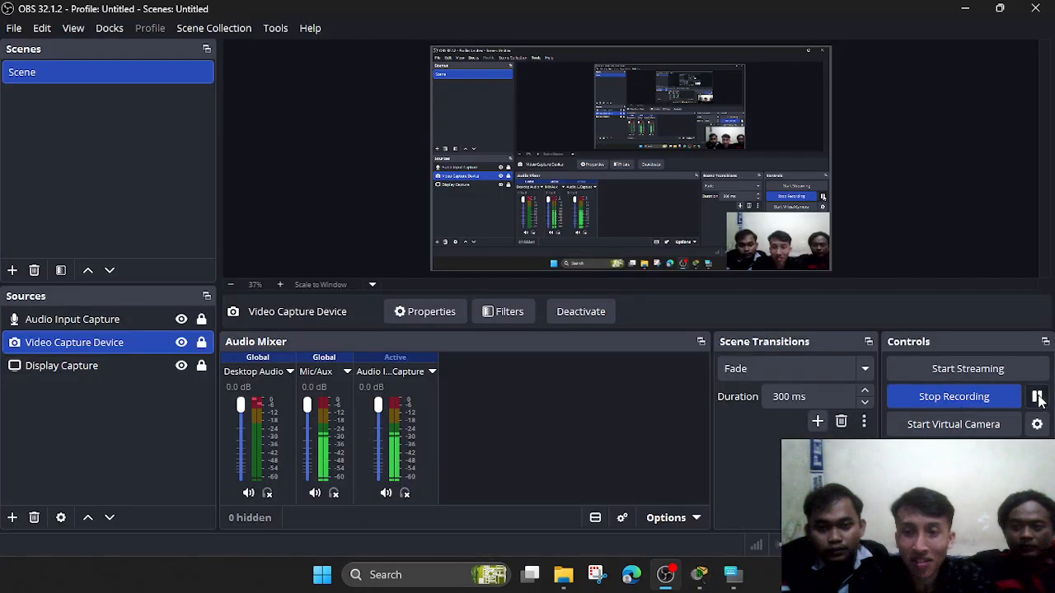
{"action": "left_click", "coordinate": [966, 10]}
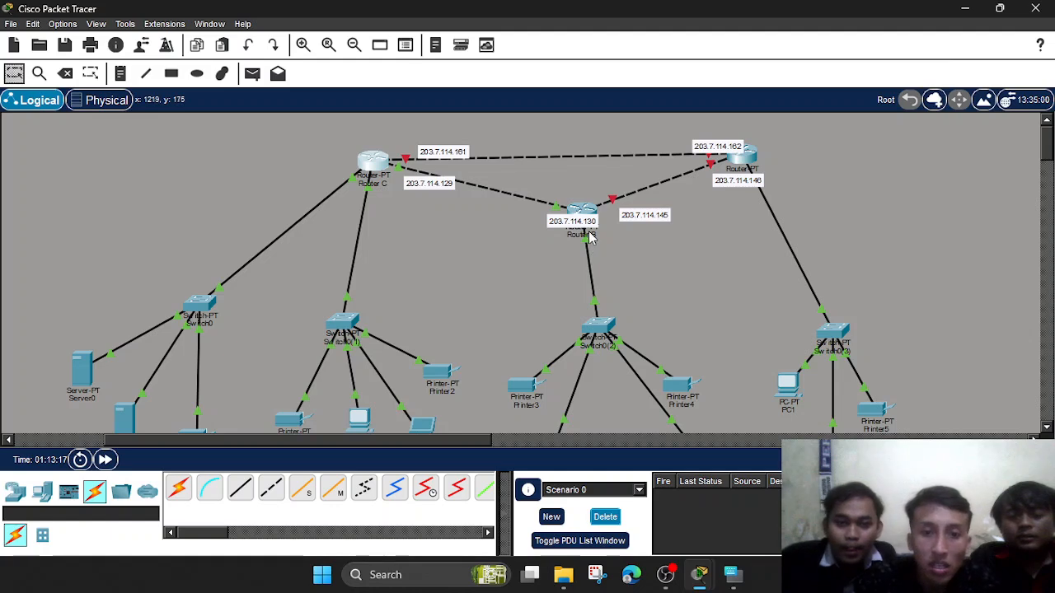
Copy the IPv4 address of Router B's FastEthernet0/0 interface.
{"action": "scroll", "coordinate": [590, 245], "scroll_direction": "down", "scroll_amount": 2}
{"action": "scroll", "coordinate": [589, 237], "scroll_direction": "down", "scroll_amount": 1}
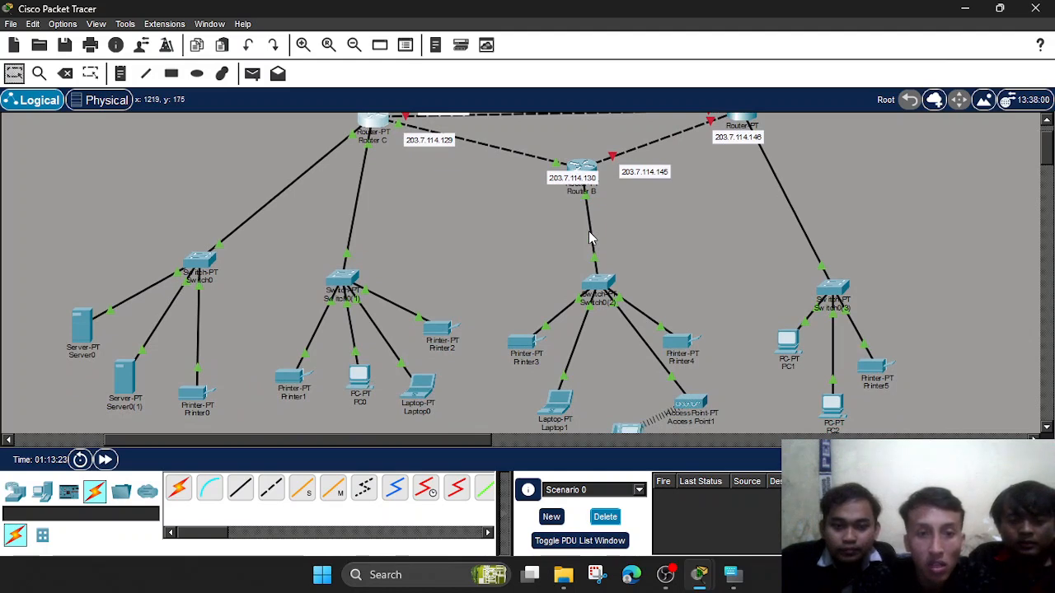
{"action": "scroll", "coordinate": [589, 231], "scroll_direction": "up", "scroll_amount": 1}
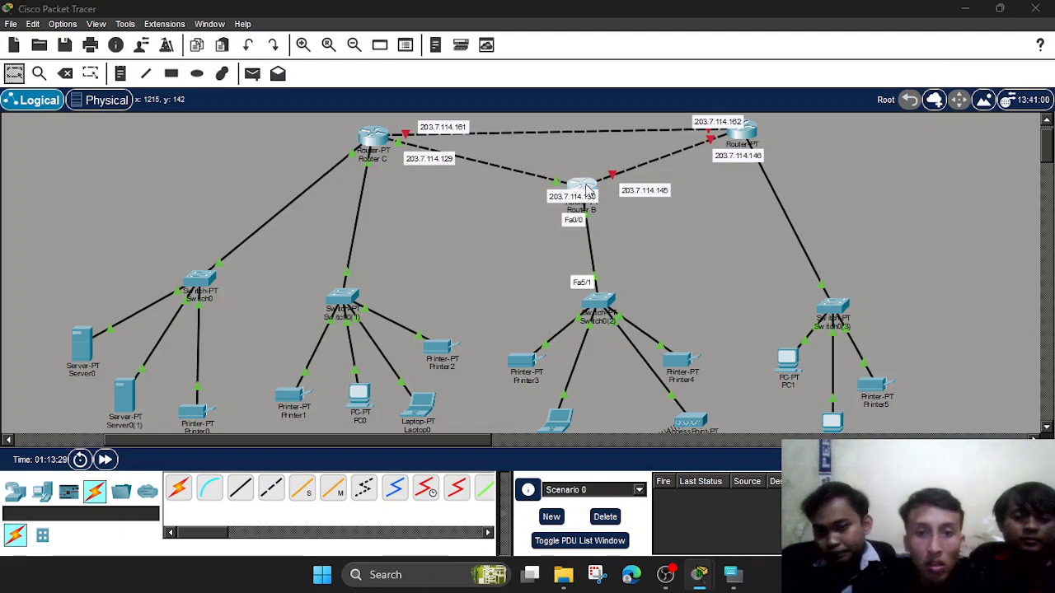
{"action": "left_click", "coordinate": [587, 188]}
{"action": "left_click", "coordinate": [319, 237]}
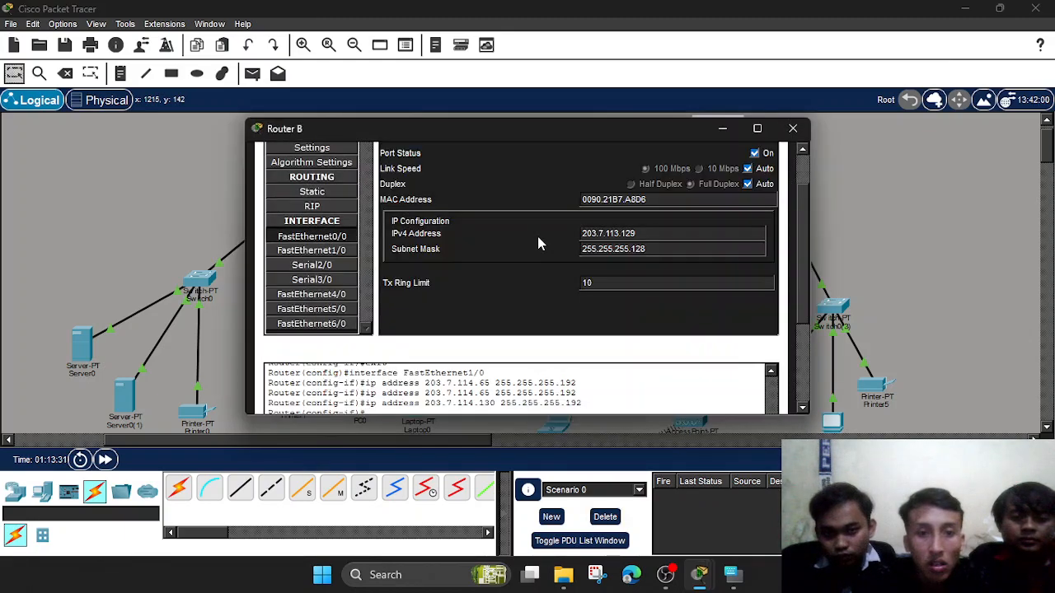
{"action": "scroll", "coordinate": [537, 239], "scroll_direction": "up", "scroll_amount": 2}
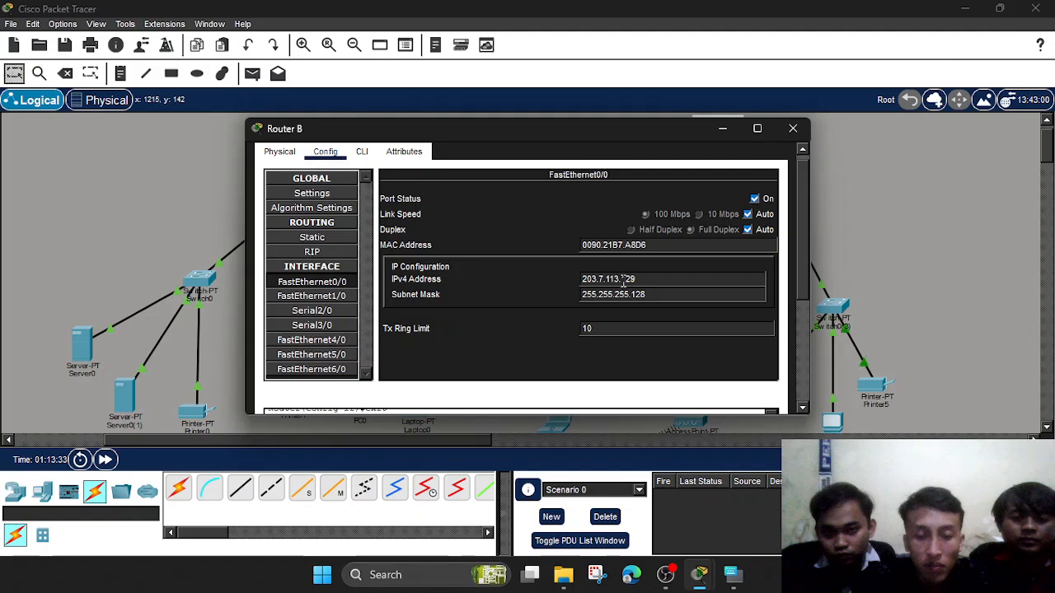
{"action": "left_click", "coordinate": [624, 280]}
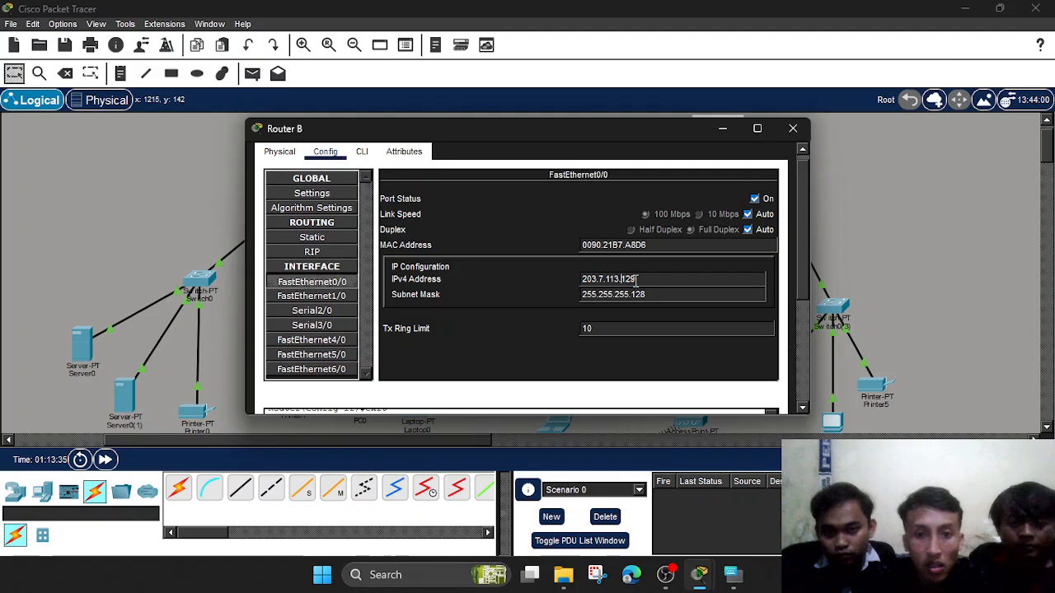
{"action": "left_click_drag", "start_coordinate": [636, 280], "coordinate": [593, 280]}
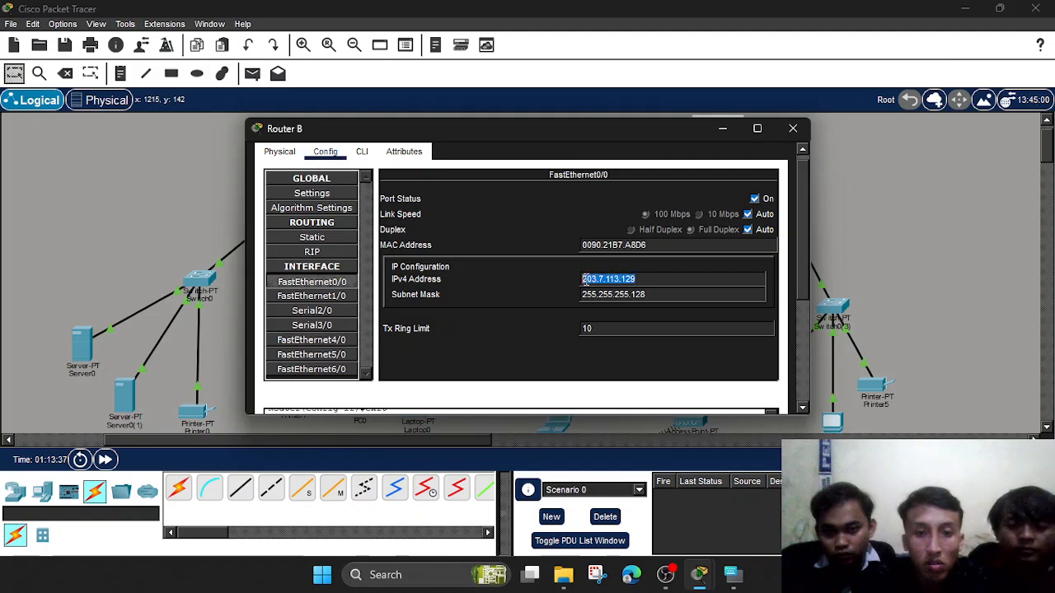
{"action": "left_click", "coordinate": [723, 131]}
Clear the network, mask and next hop entries of Router C's static route form.
{"action": "left_click", "coordinate": [381, 138]}
{"action": "scroll", "coordinate": [337, 198], "scroll_direction": "up", "scroll_amount": 3}
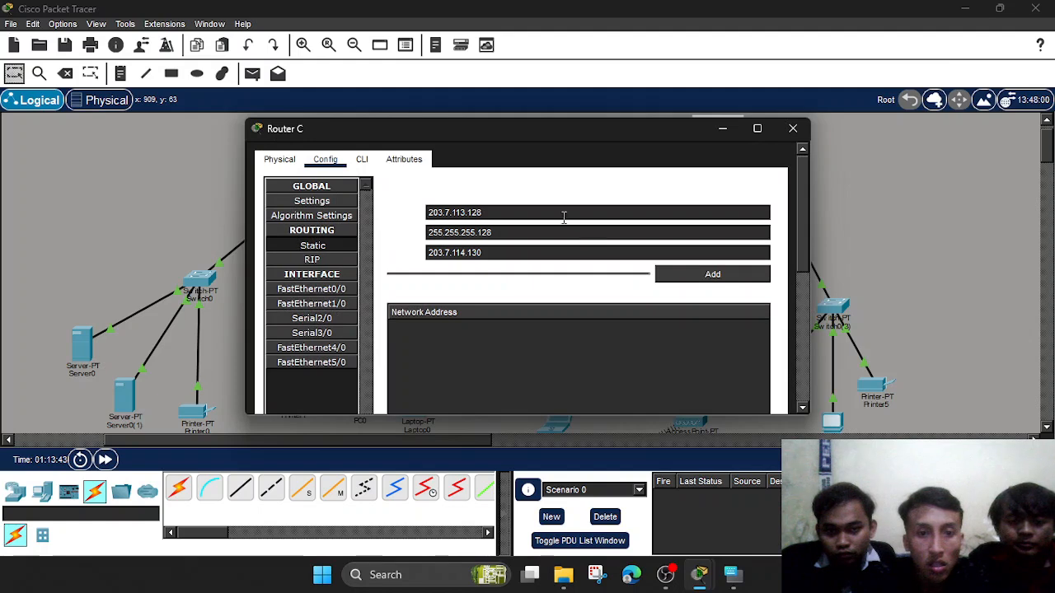
{"action": "left_click_drag", "start_coordinate": [552, 213], "coordinate": [416, 206]}
{"action": "key", "text": "BackSpace"}
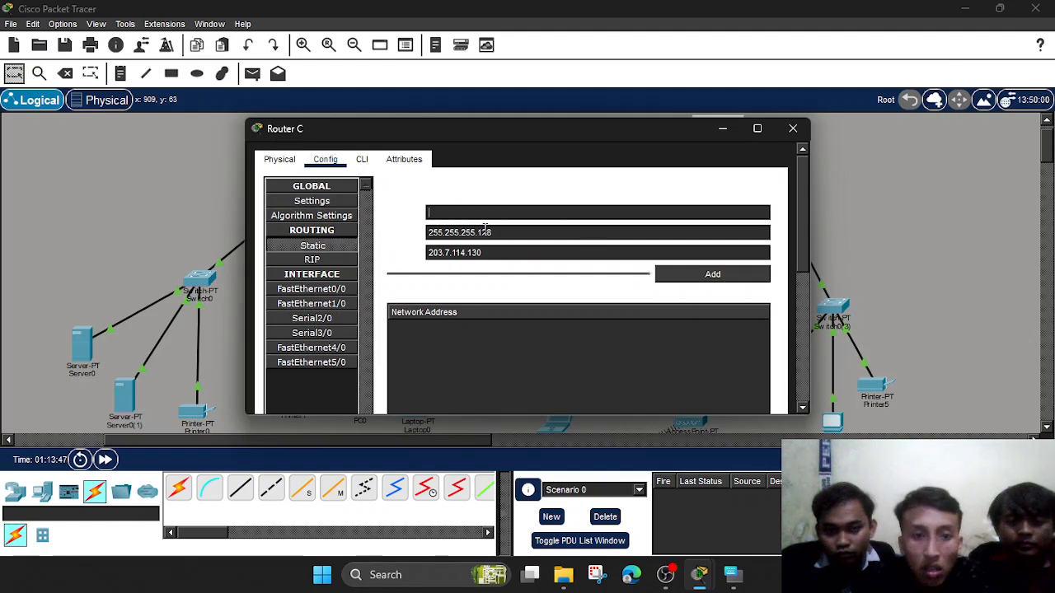
{"action": "left_click_drag", "start_coordinate": [497, 232], "coordinate": [407, 234]}
{"action": "key", "text": "BackSpace"}
{"action": "left_click_drag", "start_coordinate": [508, 254], "coordinate": [392, 256]}
{"action": "key", "text": "BackSpace"}
Enter 203.7.113.128 as the network and 255.255.255.128 as the mask of Router C's static route.
{"action": "type", "text": "203.7.113.129"}
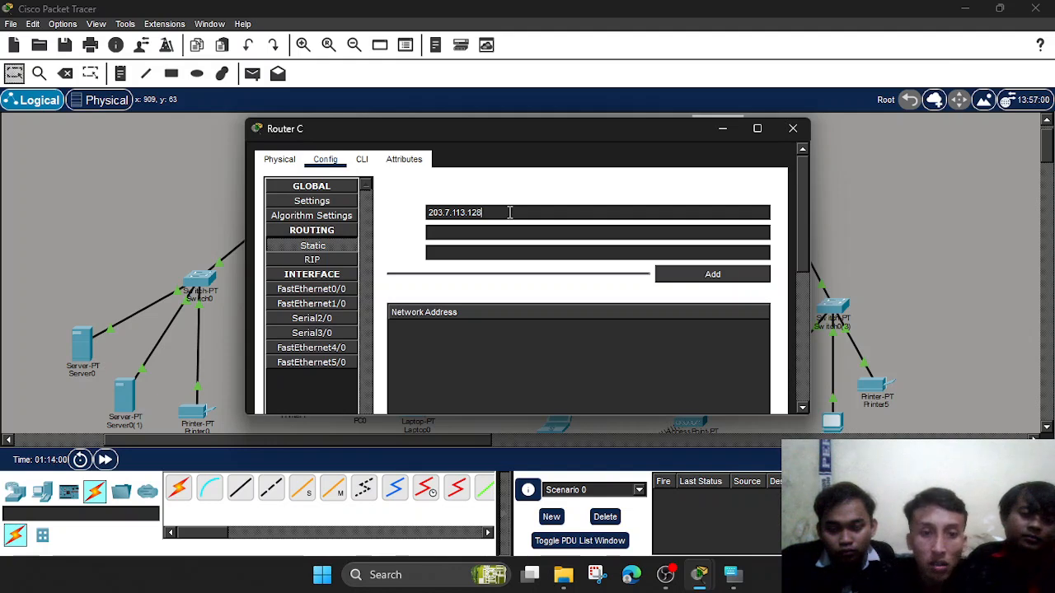
{"action": "left_click", "coordinate": [483, 229]}
{"action": "type", "text": "203.7.113.129"}
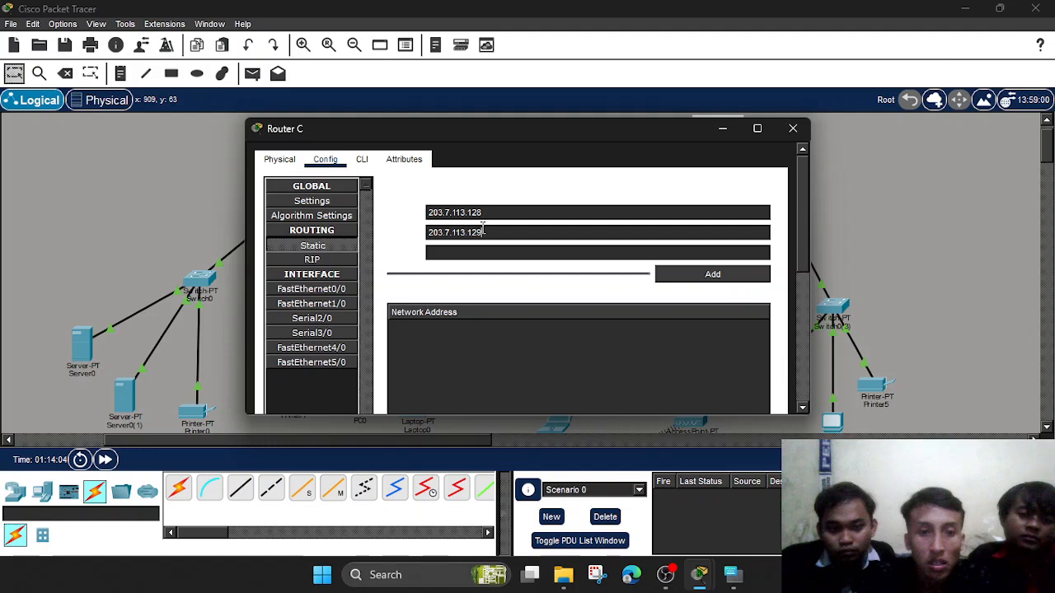
{"action": "left_click", "coordinate": [446, 232]}
{"action": "key", "text": "BackSpace"}
{"action": "key", "text": "BackSpace"}
{"action": "key", "text": "BackSpace"}
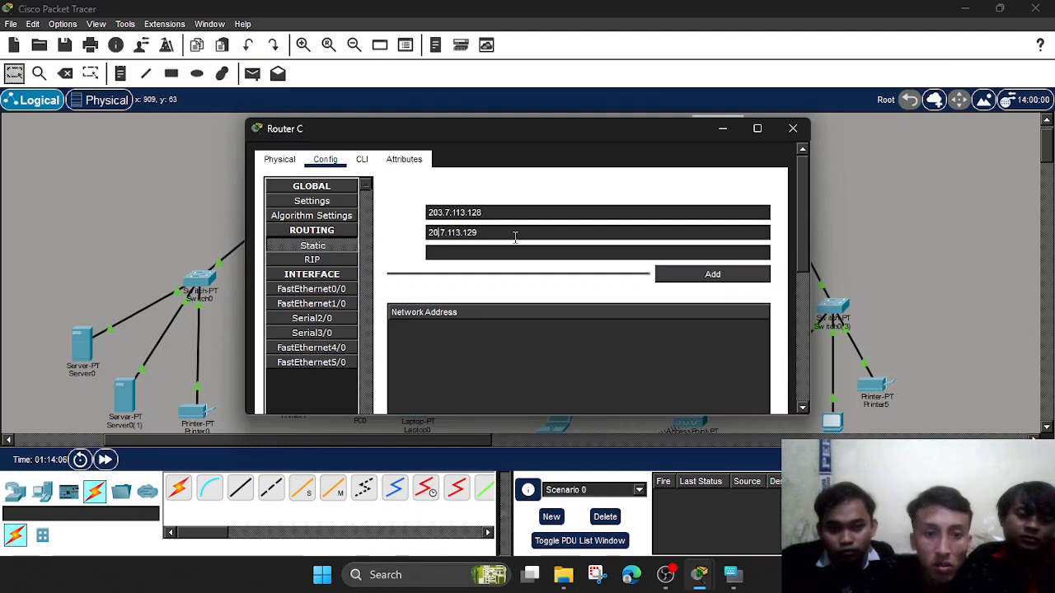
{"action": "type", "text": "55."}
{"action": "key", "text": "Right"}
{"action": "key", "text": "BackSpace"}
{"action": "type", "text": "255"}
{"action": "key", "text": "Right"}
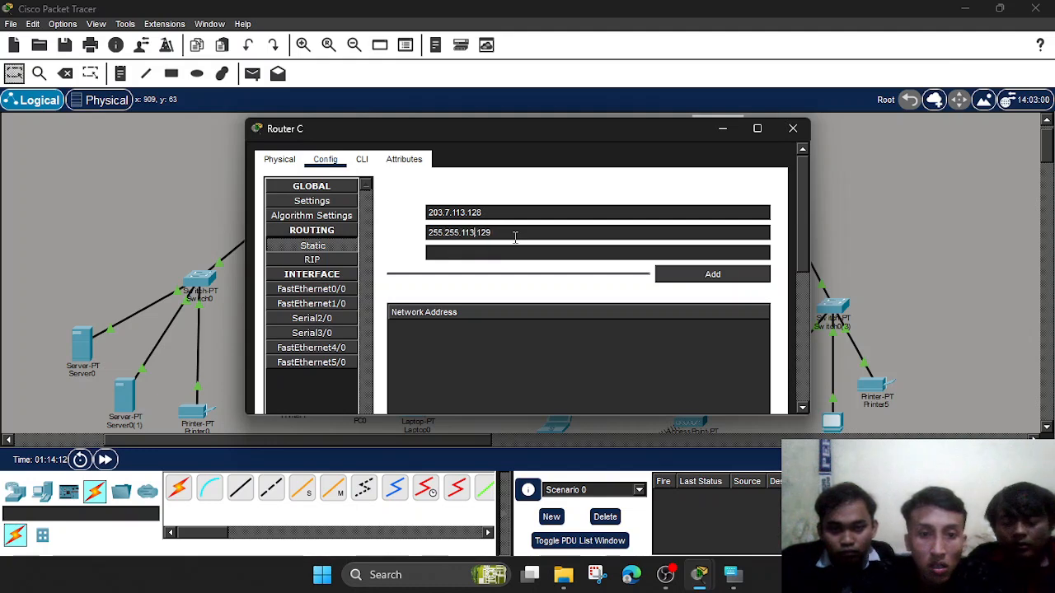
{"action": "key", "text": "BackSpace"}
{"action": "key", "text": "BackSpace"}
{"action": "key", "text": "BackSpace"}
{"action": "type", "text": "255."}
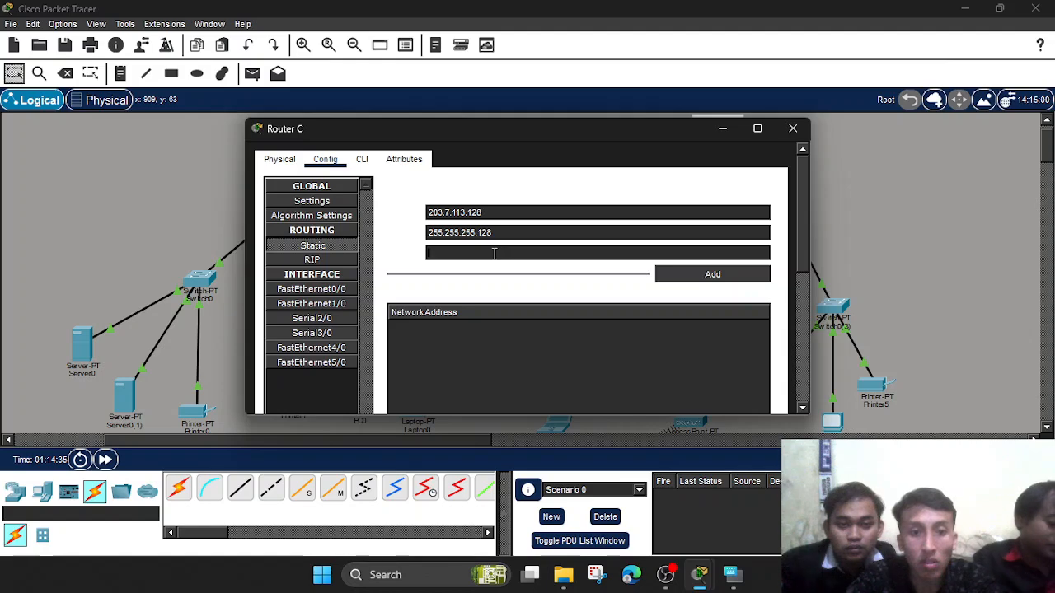
Copy the address 203.7.114.130 from the label beside Router B in the topology.
{"action": "left_click", "coordinate": [721, 128]}
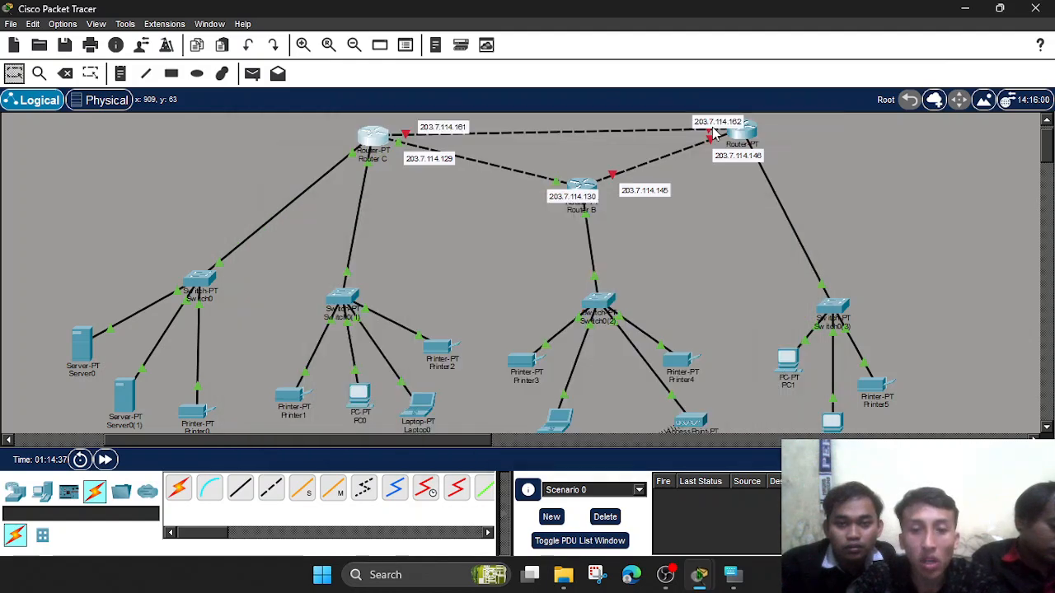
{"action": "mouse_move", "coordinate": [561, 187]}
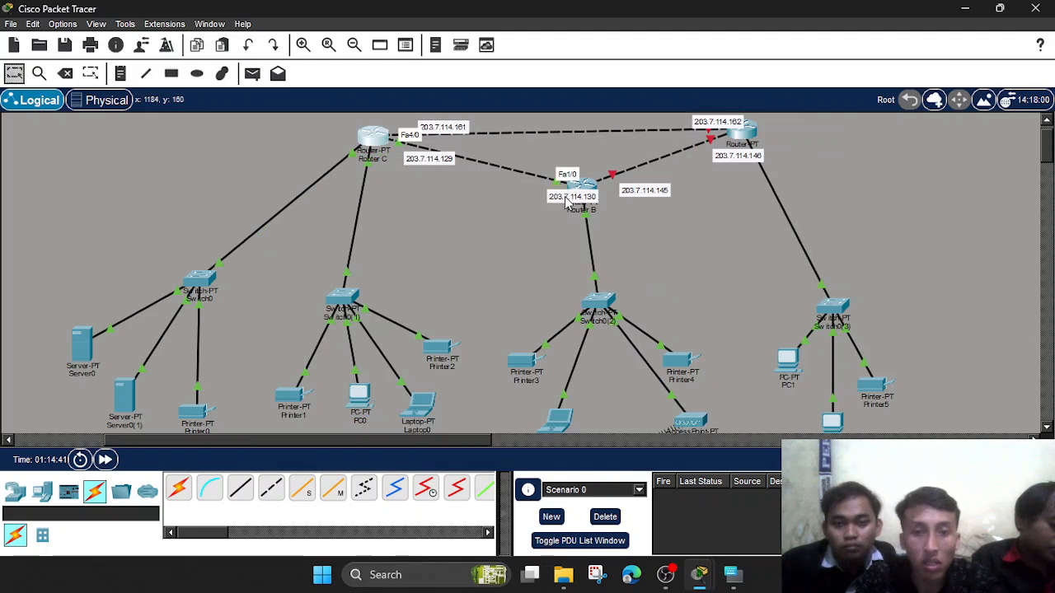
{"action": "double_click", "coordinate": [567, 196]}
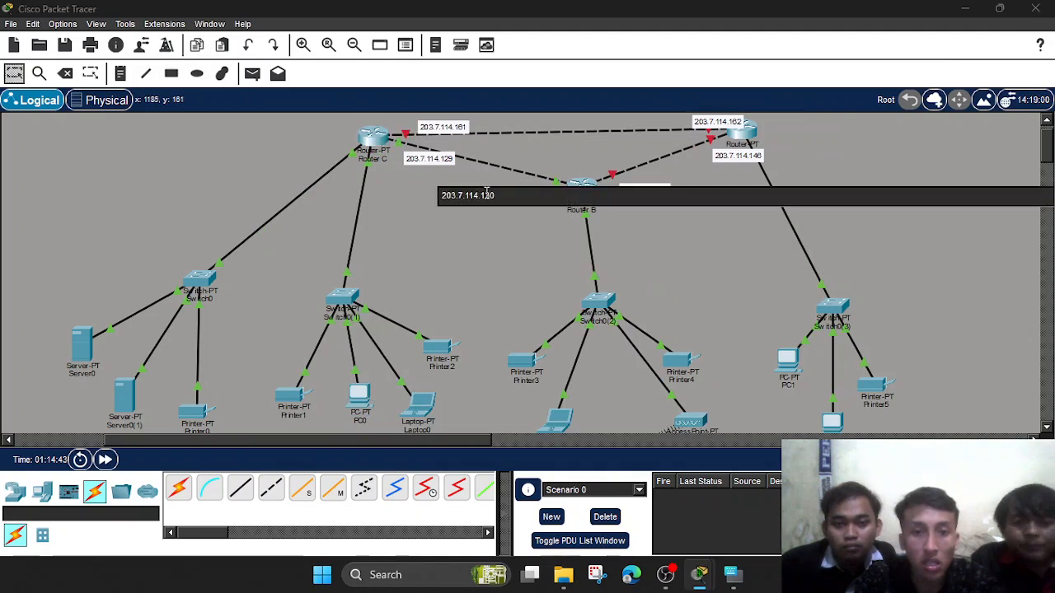
{"action": "left_click_drag", "start_coordinate": [498, 194], "coordinate": [450, 189]}
{"action": "key", "text": "ctrl+c"}
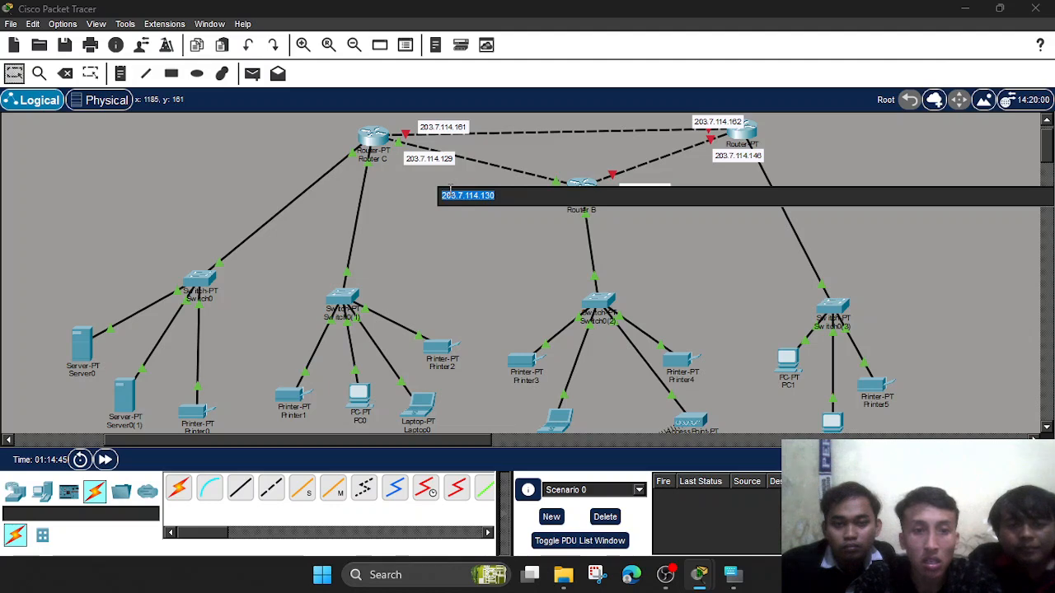
Paste 203.7.114.130 as the next hop of Router C's static route and add the route.
{"action": "left_click", "coordinate": [376, 141]}
{"action": "left_click", "coordinate": [458, 251]}
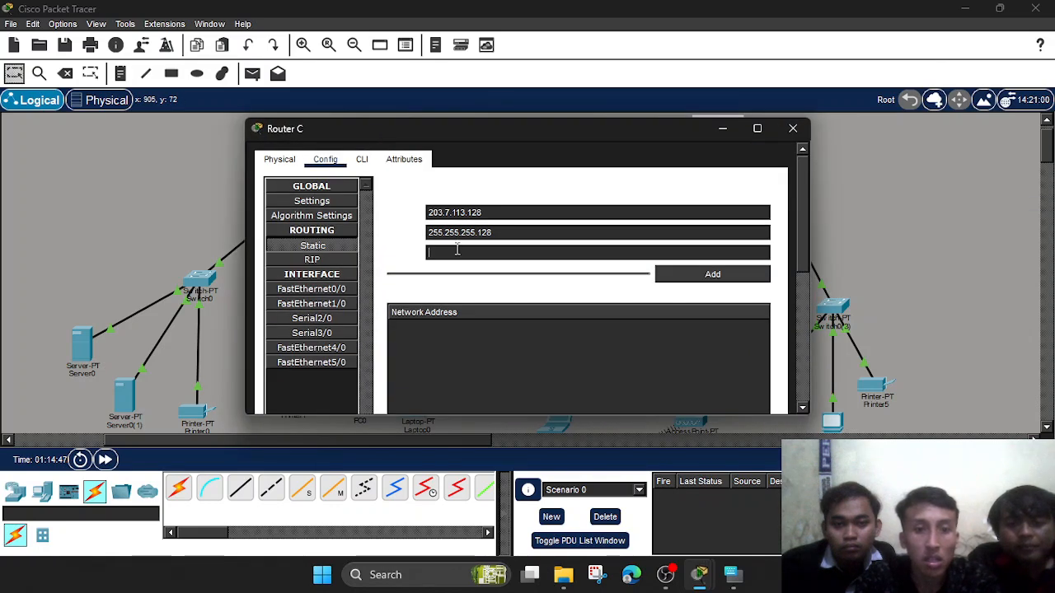
{"action": "key", "text": "ctrl+v"}
{"action": "left_click", "coordinate": [714, 276]}
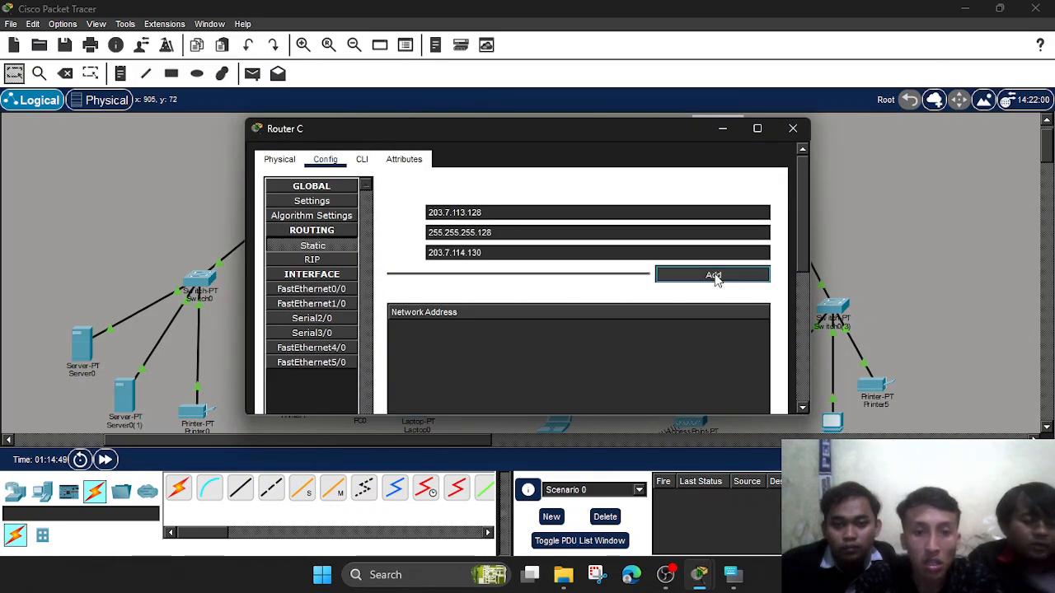
{"action": "left_click", "coordinate": [723, 131]}
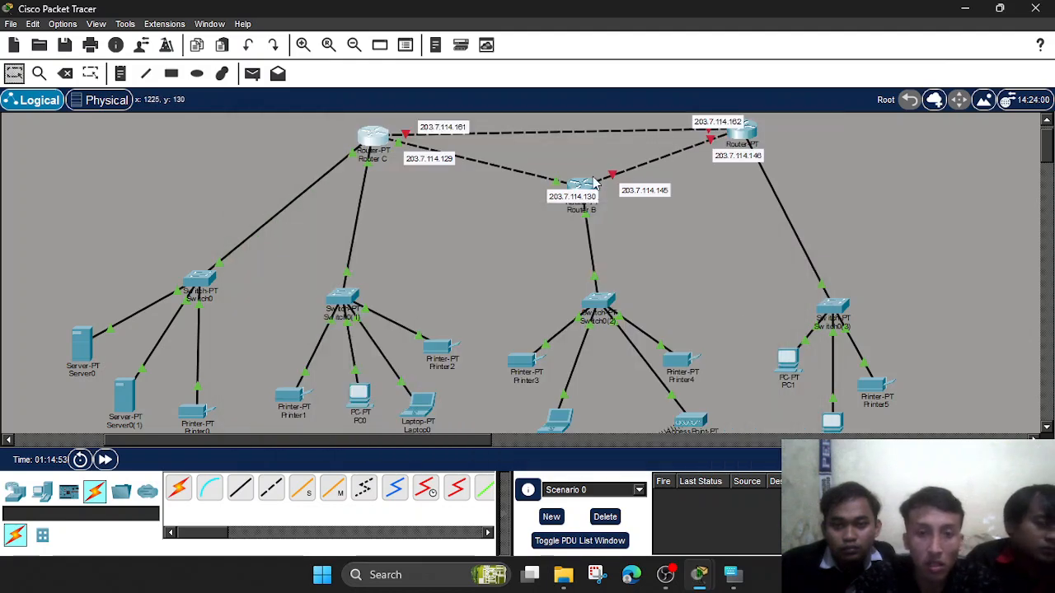
Copy the IPv4 address of Router C's FastEthernet0/0 interface.
{"action": "left_click", "coordinate": [581, 187]}
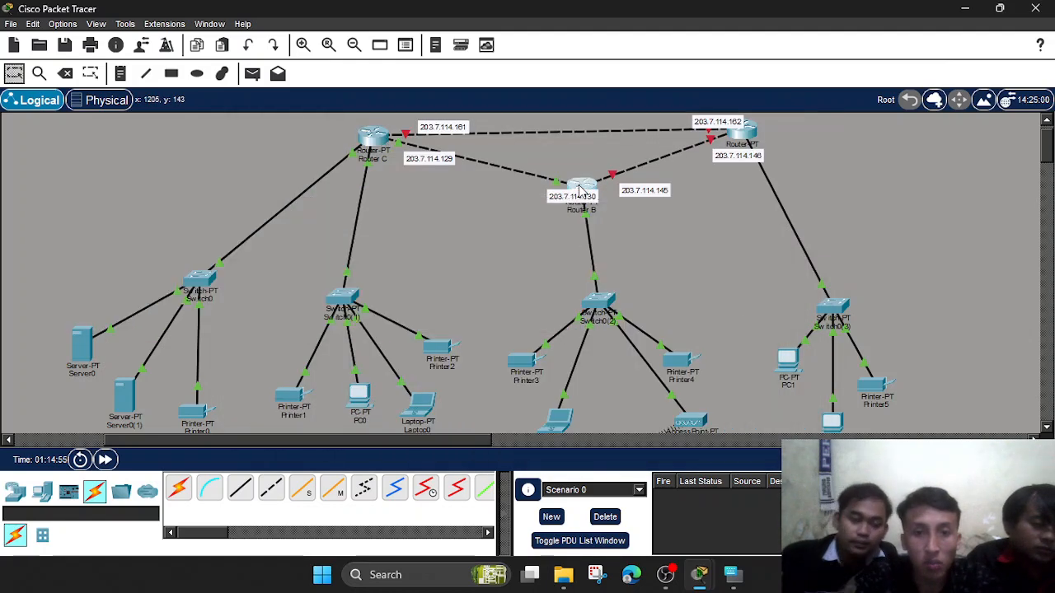
{"action": "left_click", "coordinate": [721, 134]}
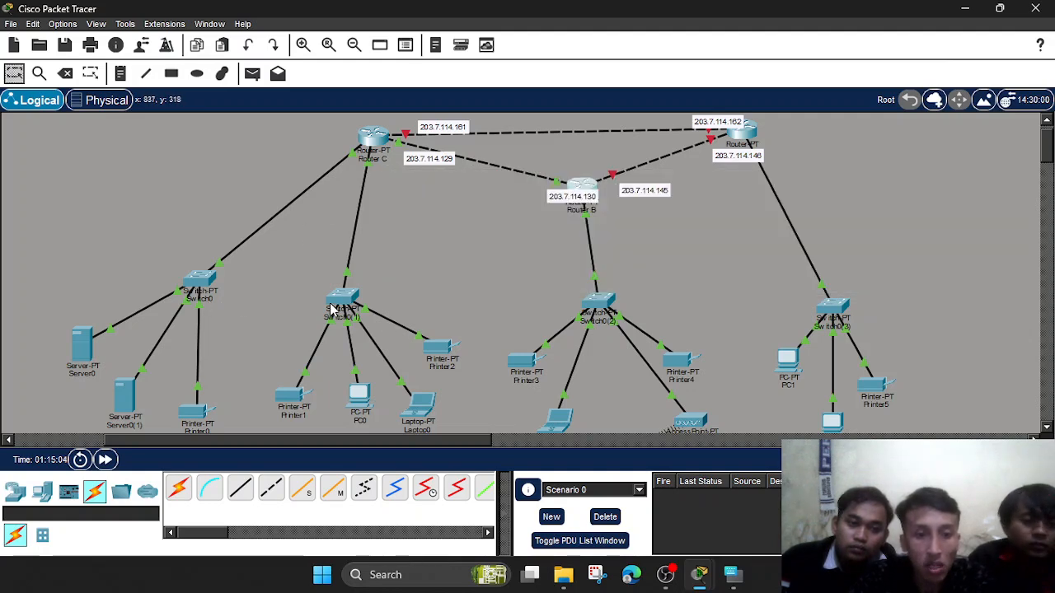
{"action": "scroll", "coordinate": [374, 141], "scroll_direction": "up", "scroll_amount": 1}
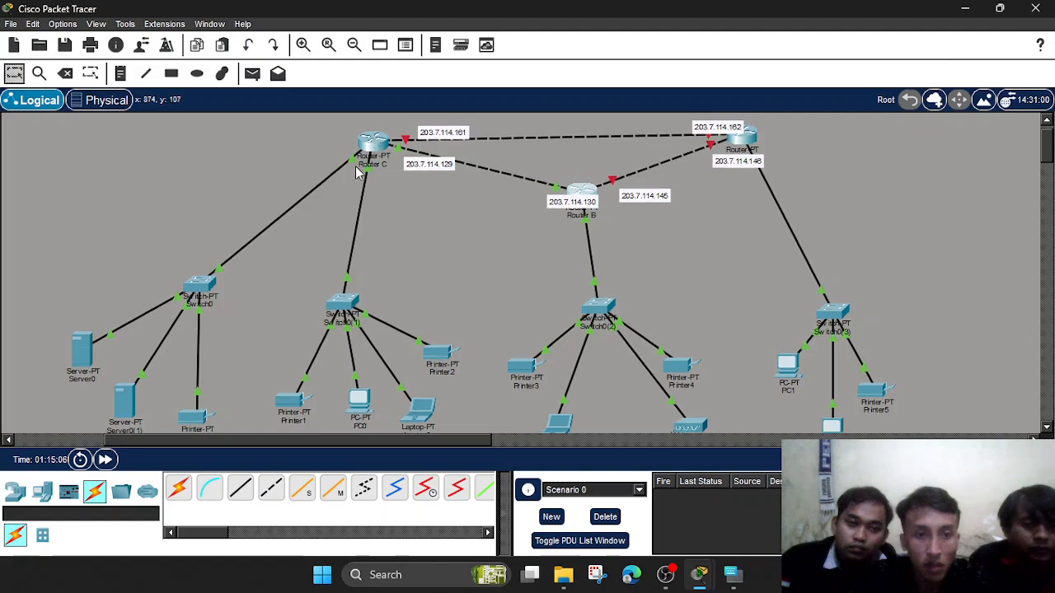
{"action": "mouse_move", "coordinate": [353, 163]}
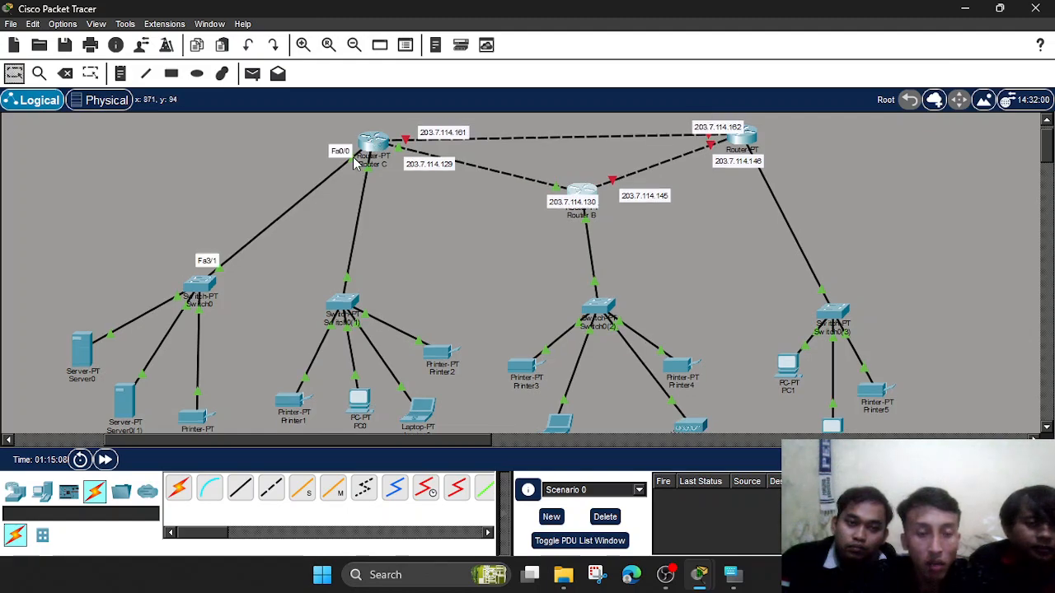
{"action": "left_click", "coordinate": [374, 144]}
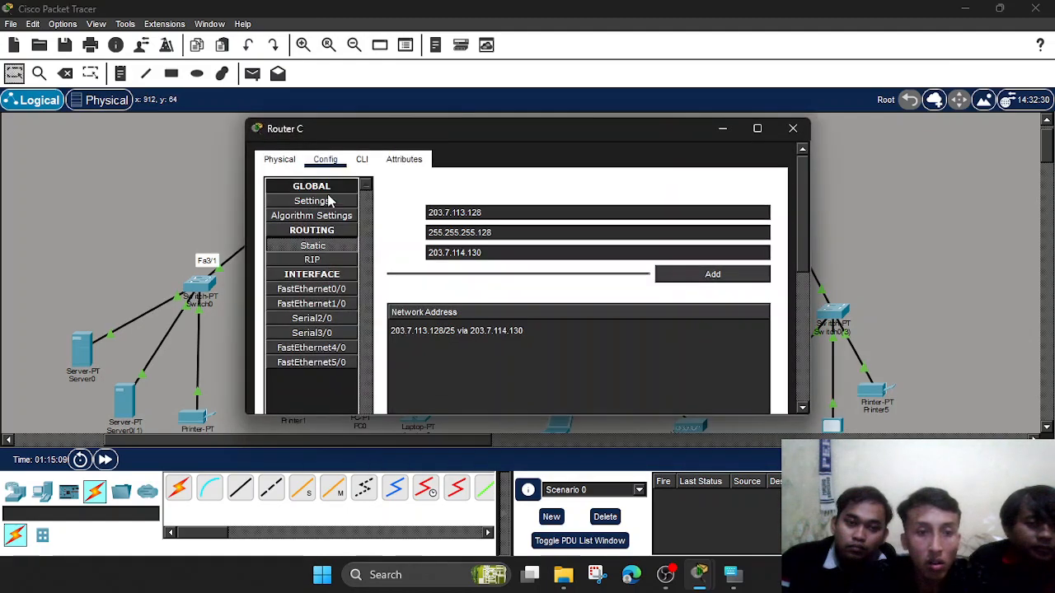
{"action": "left_click", "coordinate": [301, 290]}
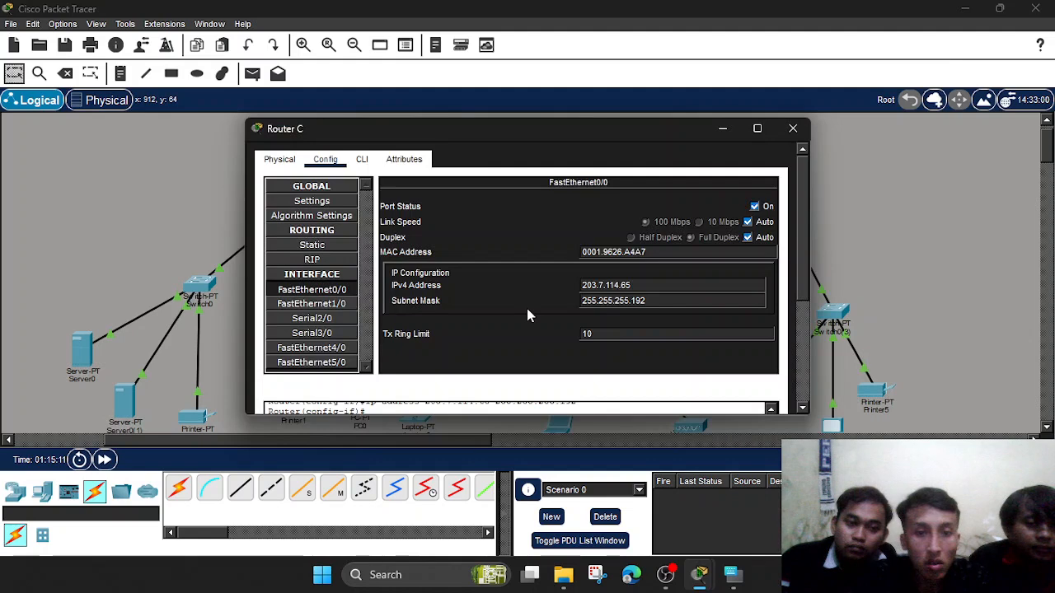
{"action": "left_click", "coordinate": [618, 284]}
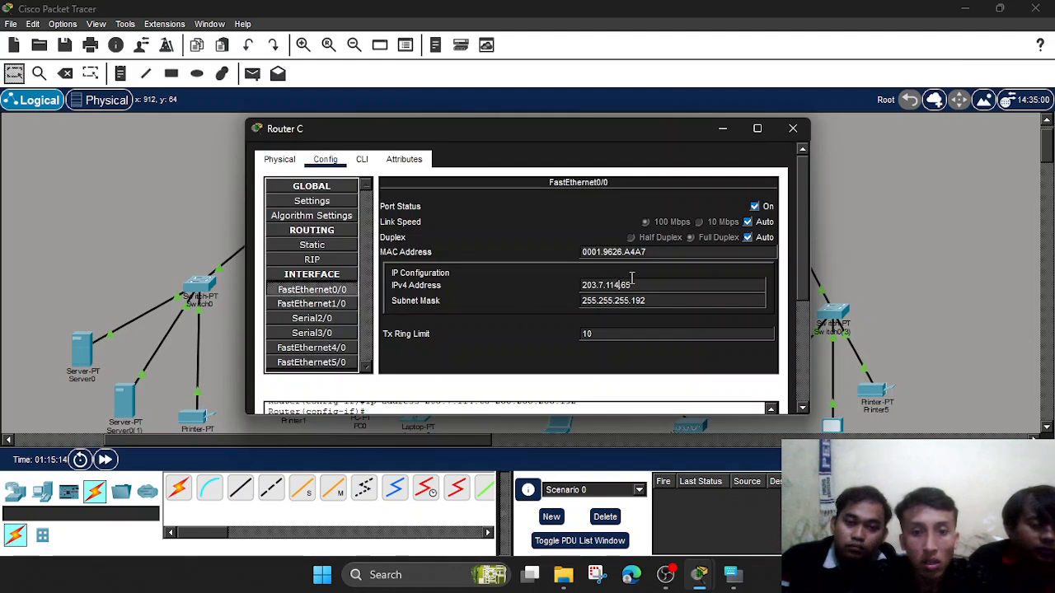
{"action": "left_click_drag", "start_coordinate": [631, 284], "coordinate": [581, 283]}
{"action": "key", "text": "ctrl+c"}
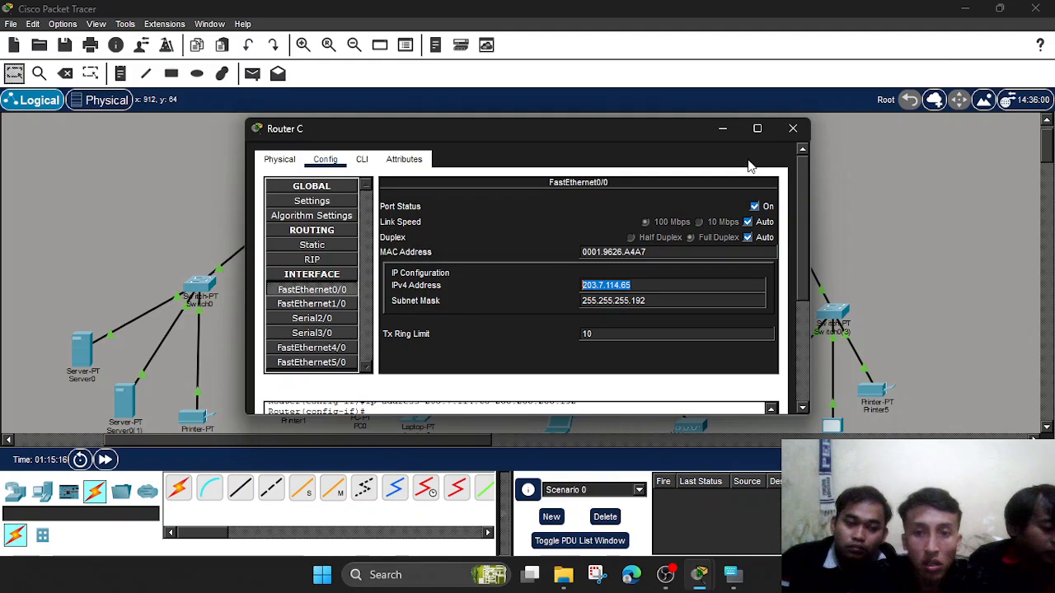
{"action": "left_click", "coordinate": [729, 136]}
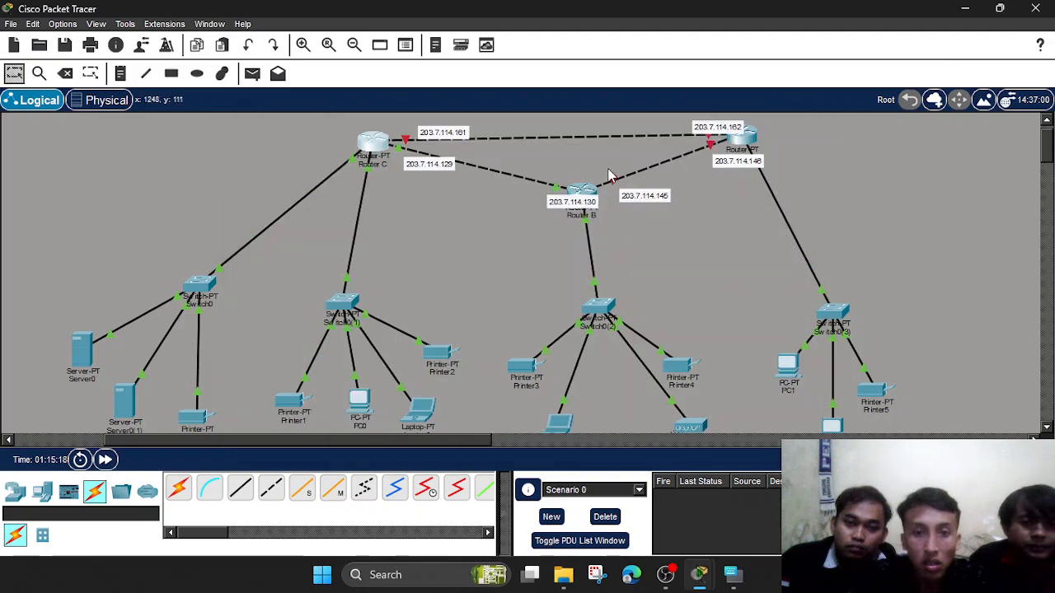
Clear the network, mask and next hop entries of Router B's static route form.
{"action": "left_click", "coordinate": [590, 188]}
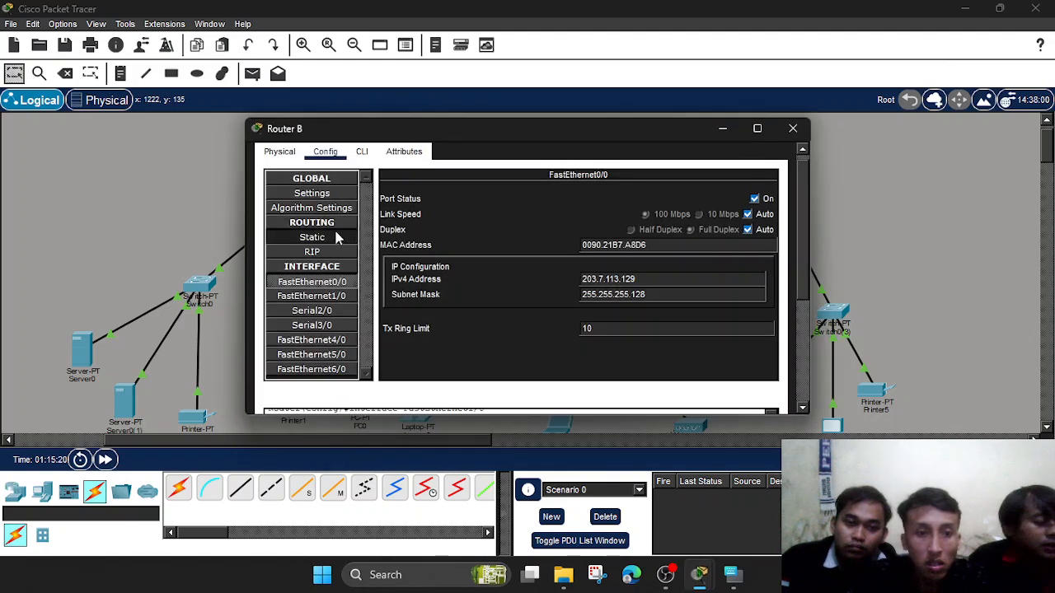
{"action": "left_click", "coordinate": [314, 237]}
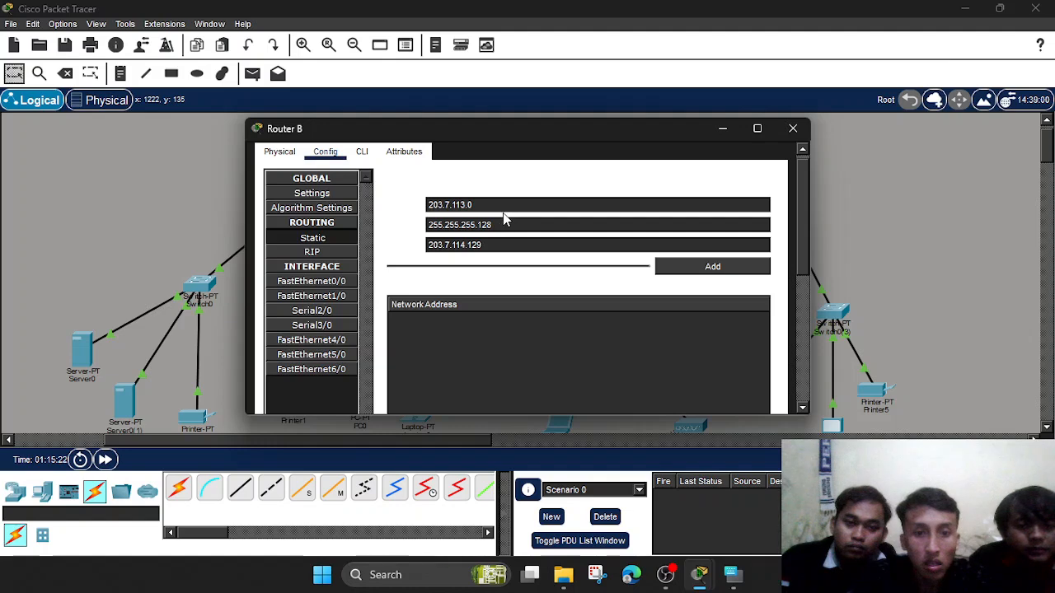
{"action": "left_click_drag", "start_coordinate": [497, 205], "coordinate": [428, 204]}
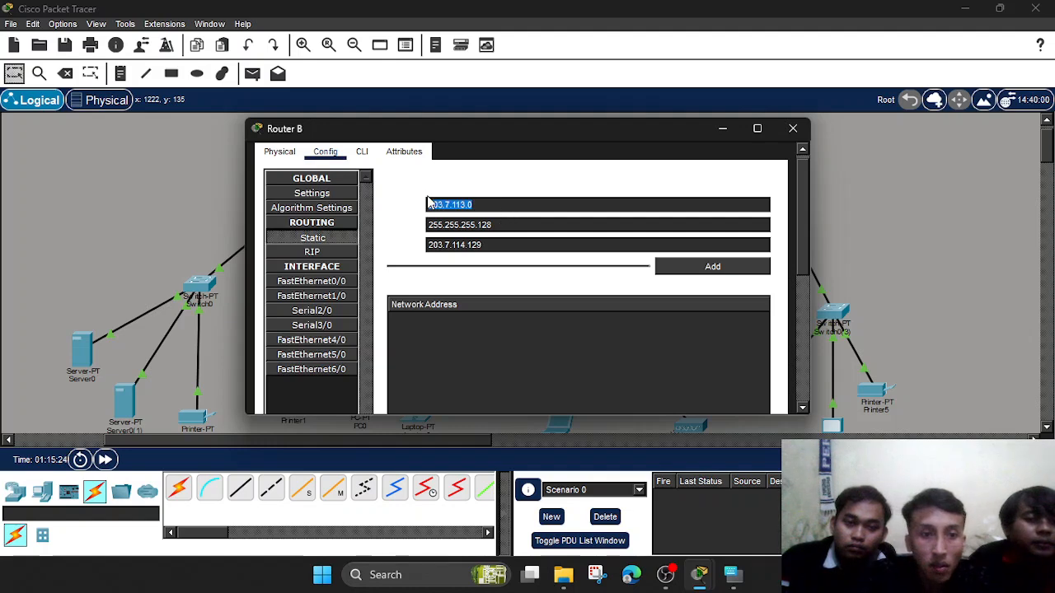
{"action": "key", "text": "BackSpace"}
{"action": "left_click_drag", "start_coordinate": [494, 221], "coordinate": [416, 219]}
{"action": "key", "text": "BackSpace"}
{"action": "left_click_drag", "start_coordinate": [491, 245], "coordinate": [412, 242]}
{"action": "key", "text": "BackSpace"}
Paste the copied address as the network of Router B's static route and change it to 203.7.114.64.
{"action": "left_click", "coordinate": [444, 207]}
{"action": "key", "text": "ctrl+v"}
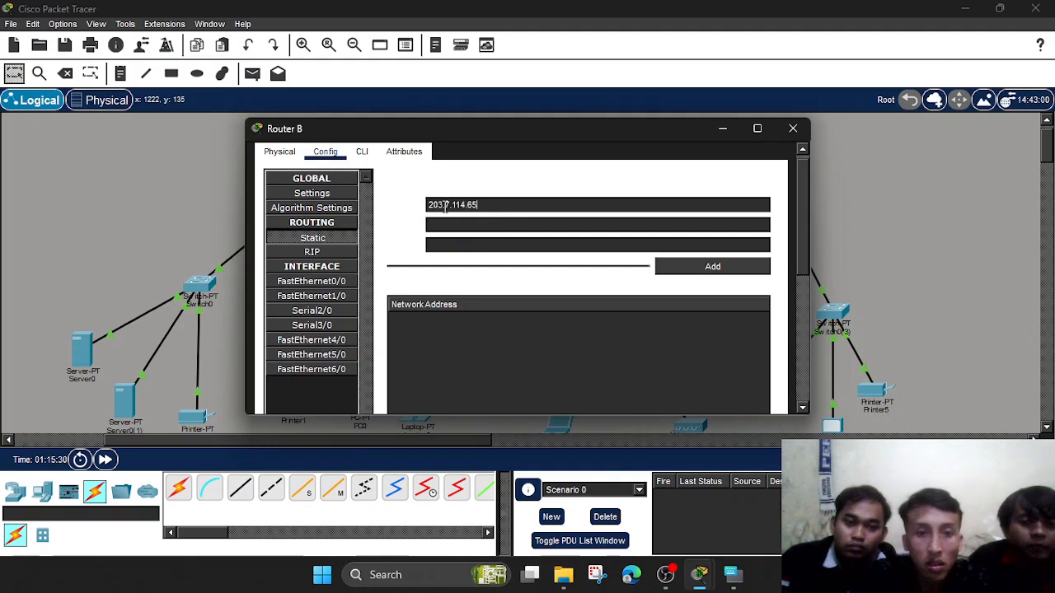
{"action": "key", "text": "BackSpace"}
{"action": "type", "text": "4"}
Set the mask of Router B's static route to 255.255.255.192.
{"action": "left_click", "coordinate": [510, 222]}
{"action": "key", "text": "ctrl+v"}
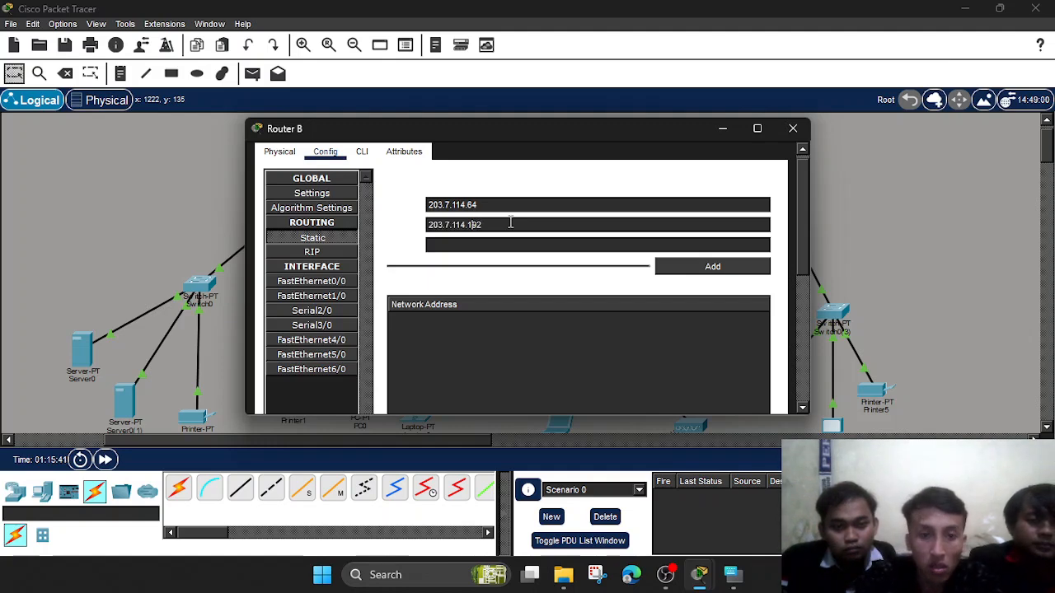
{"action": "key", "text": "BackSpace"}
{"action": "key", "text": "BackSpace"}
{"action": "type", "text": "255"}
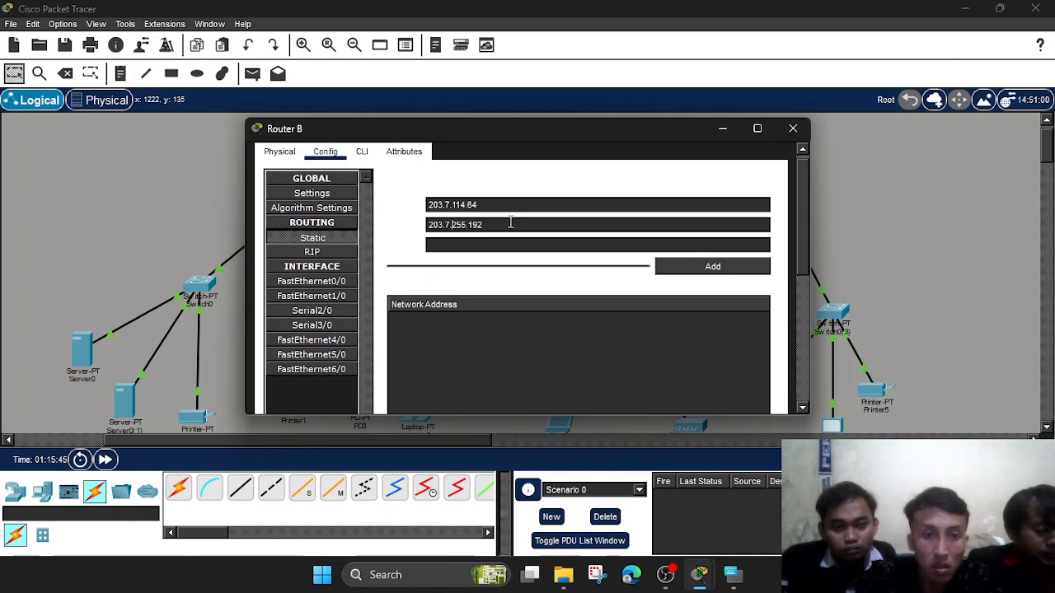
{"action": "key", "text": "BackSpace"}
{"action": "type", "text": "255"}
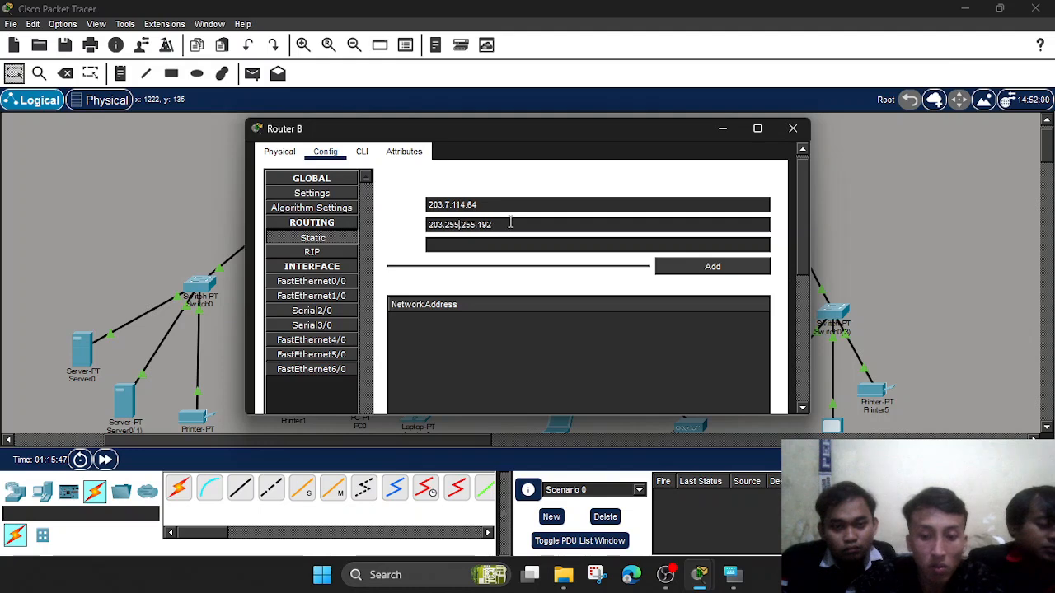
{"action": "key", "text": "BackSpace"}
{"action": "key", "text": "BackSpace"}
{"action": "key", "text": "BackSpace"}
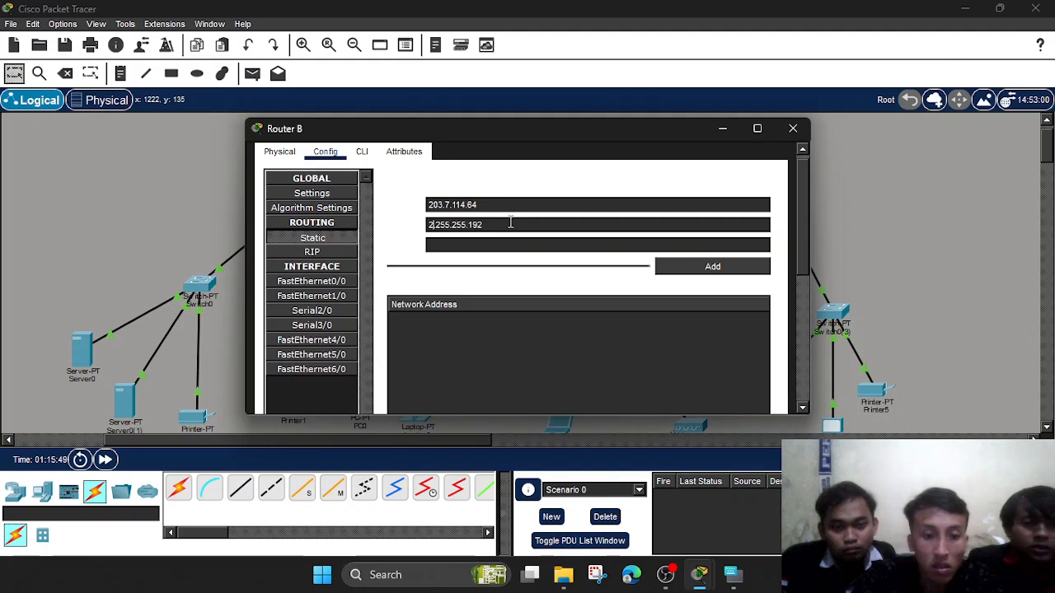
{"action": "type", "text": "55"}
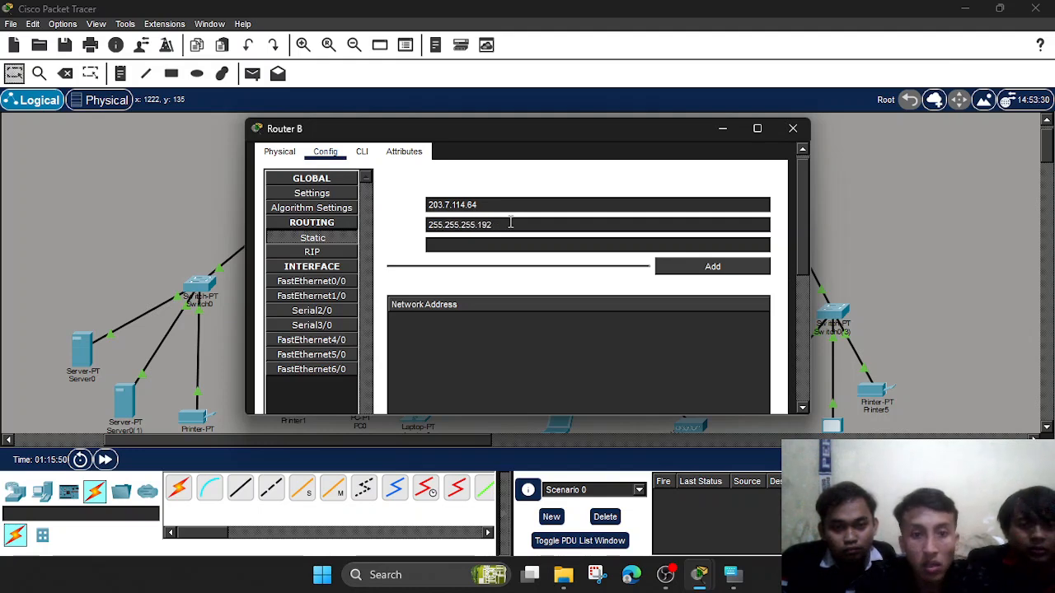
Check Router C's FastEthernet4/0 address and enter 203.7.114.129 as the next hop of Router B's static route.
{"action": "left_click", "coordinate": [722, 129]}
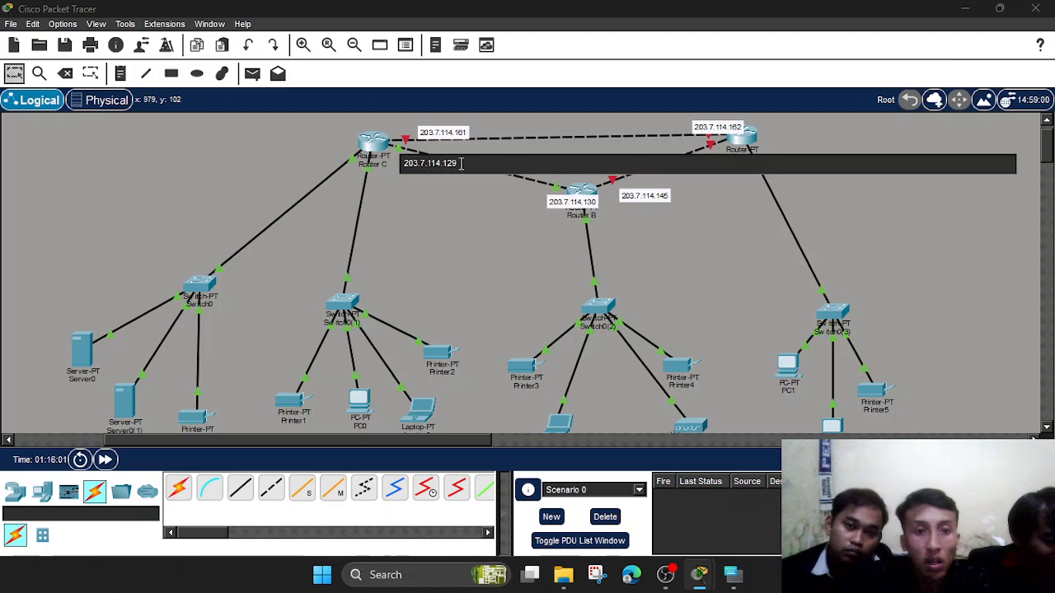
{"action": "left_click_drag", "start_coordinate": [461, 164], "coordinate": [403, 164]}
{"action": "left_click", "coordinate": [375, 142]}
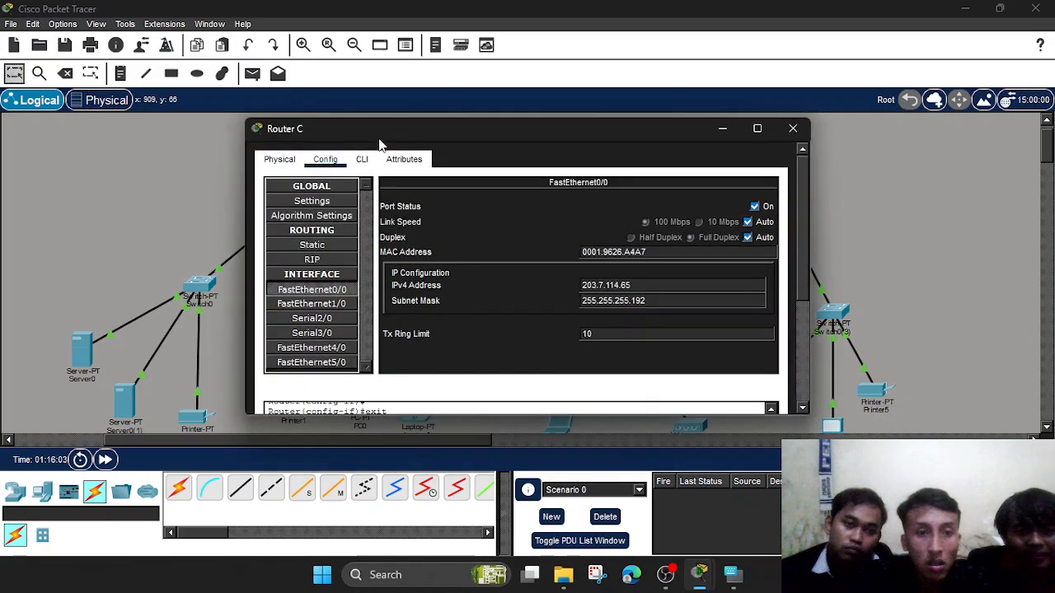
{"action": "left_click", "coordinate": [321, 350]}
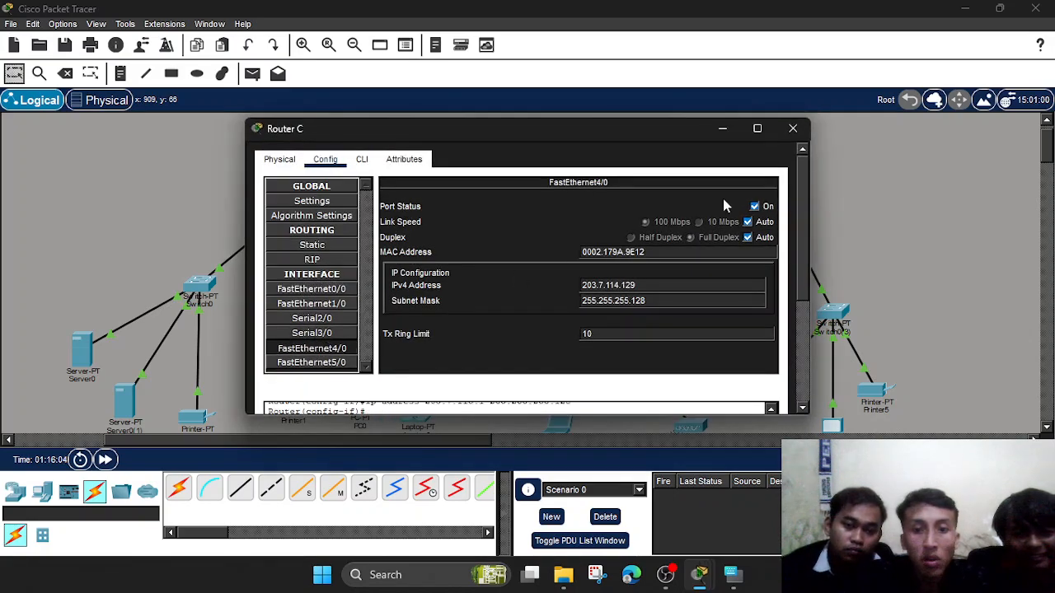
{"action": "left_click", "coordinate": [722, 129]}
{"action": "left_click", "coordinate": [582, 198]}
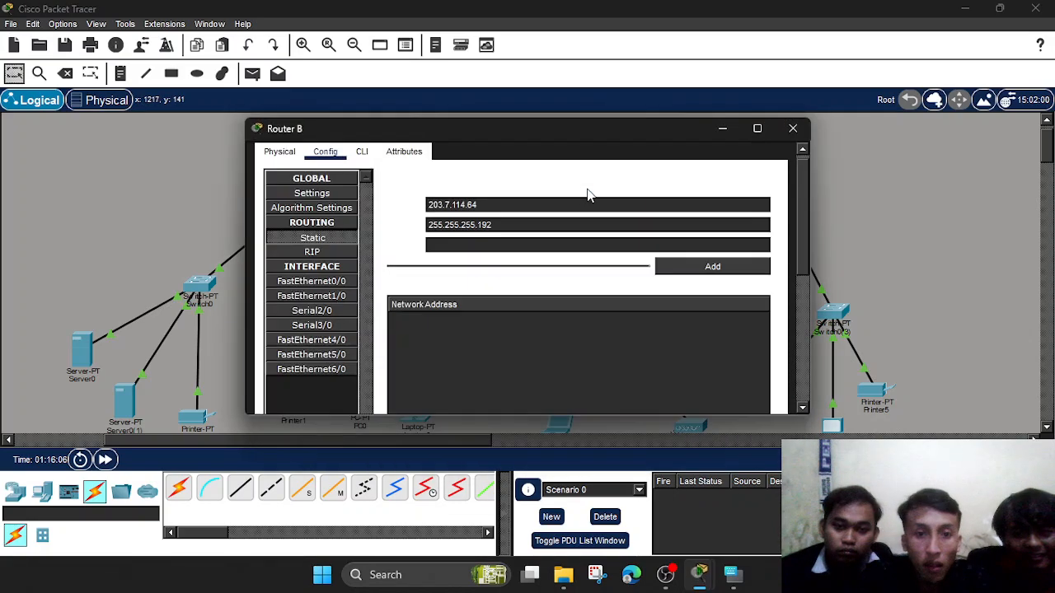
{"action": "type", "text": "203.7.114.129"}
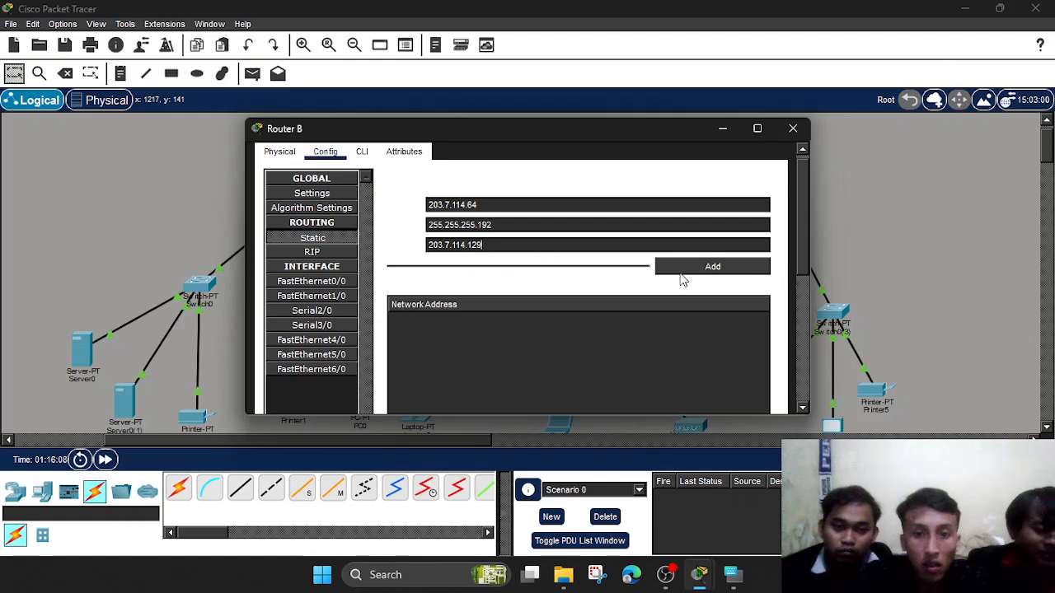
Add the static route to 203.7.114.64 on Router B and check the address and mask of Router C's FastEthernet1/0.
{"action": "left_click", "coordinate": [713, 268]}
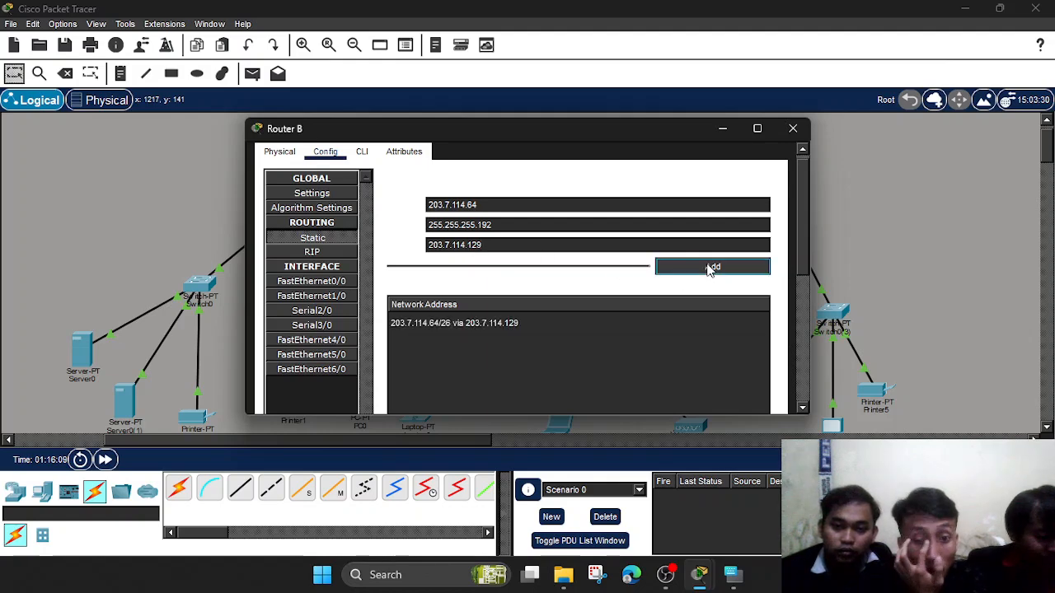
{"action": "left_click", "coordinate": [723, 128]}
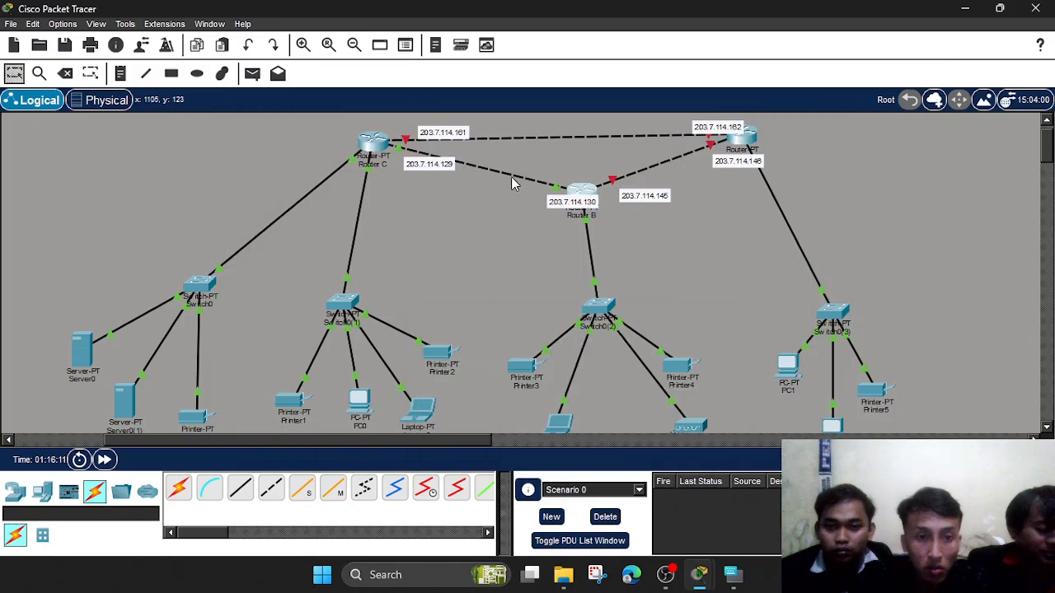
{"action": "left_click", "coordinate": [372, 144]}
{"action": "left_click", "coordinate": [345, 305]}
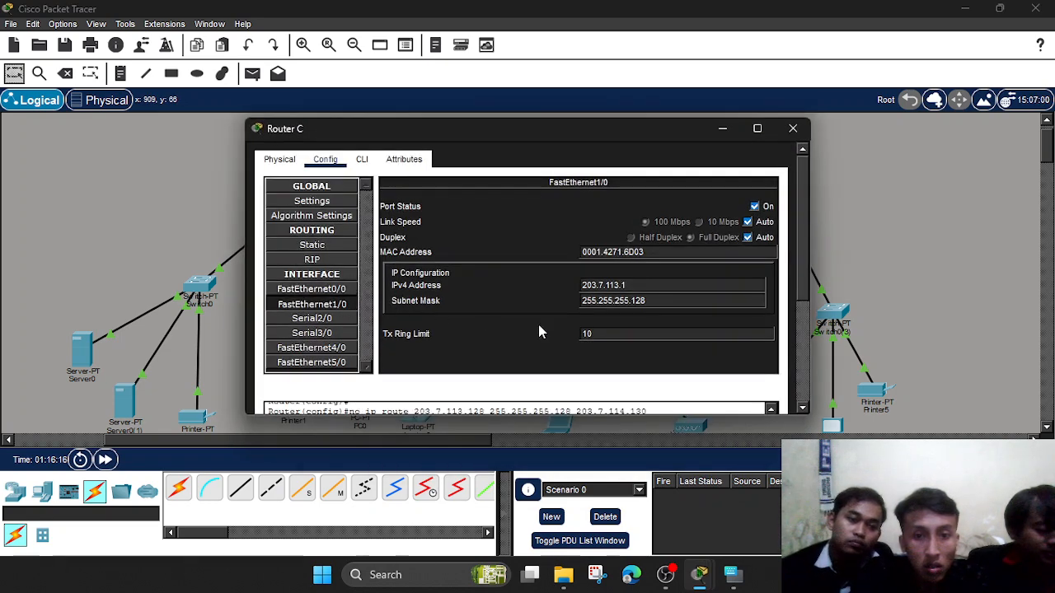
{"action": "left_click", "coordinate": [712, 126]}
Set the network in Router B's static route form to 203.7.113.0, reusing a copy of the next hop address.
{"action": "left_click", "coordinate": [577, 191]}
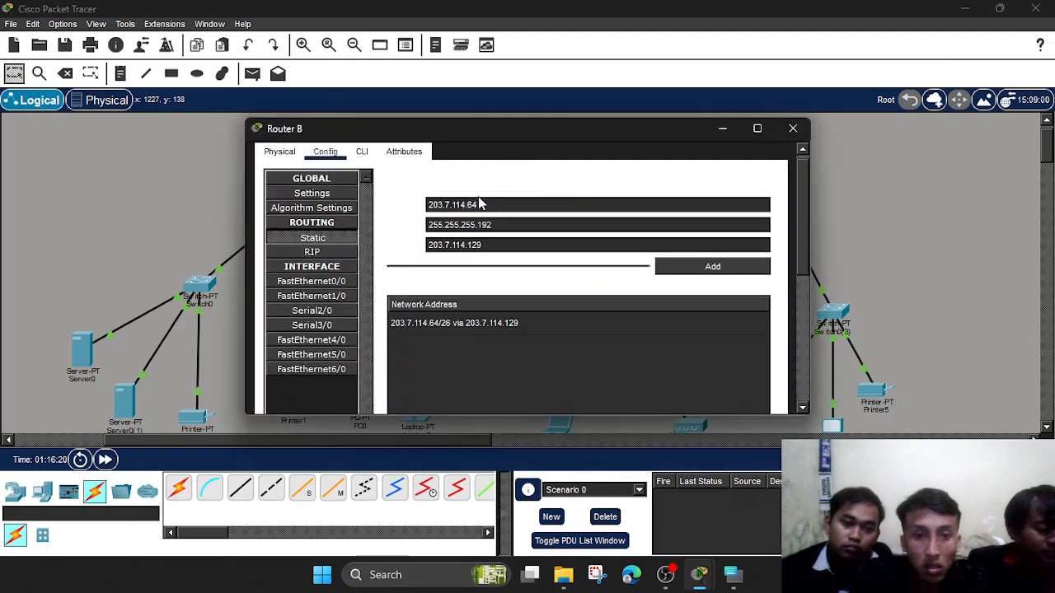
{"action": "scroll", "coordinate": [528, 218], "scroll_direction": "up", "scroll_amount": 1}
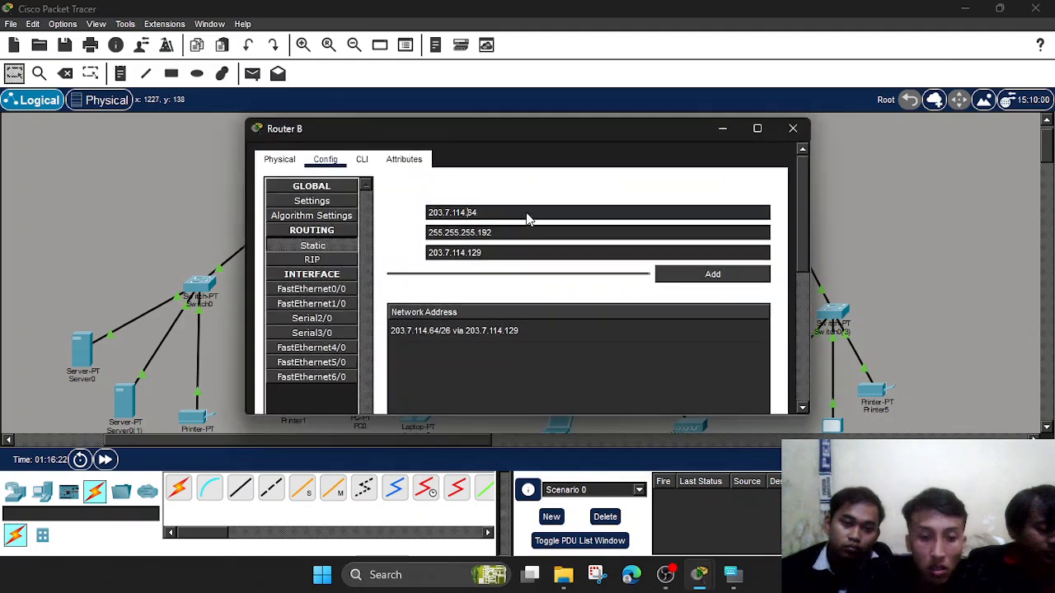
{"action": "key", "text": "BackSpace"}
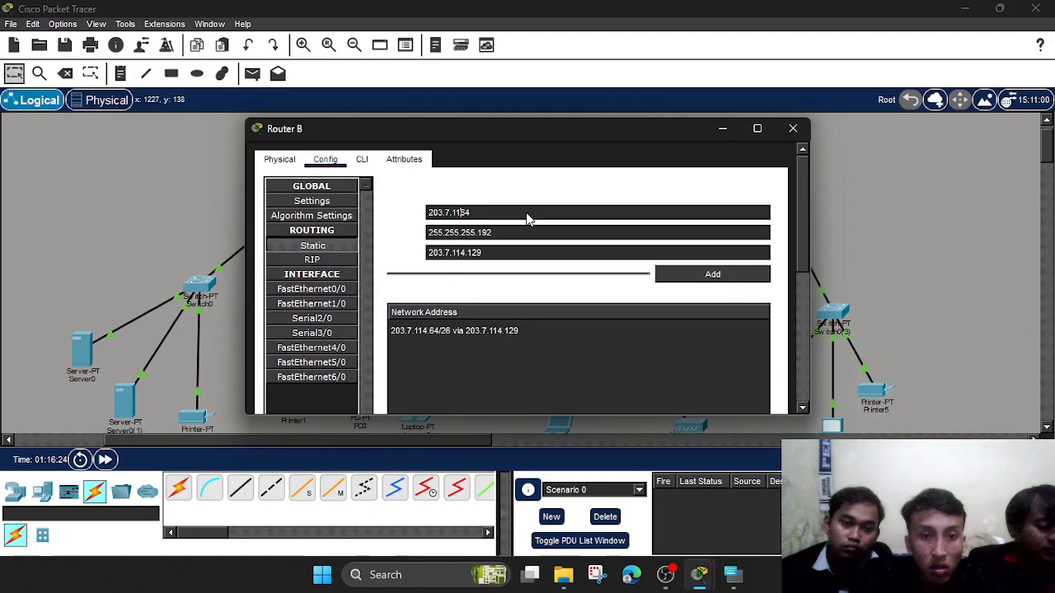
{"action": "type", "text": "3"}
{"action": "scroll", "coordinate": [527, 219], "scroll_direction": "down", "scroll_amount": 5}
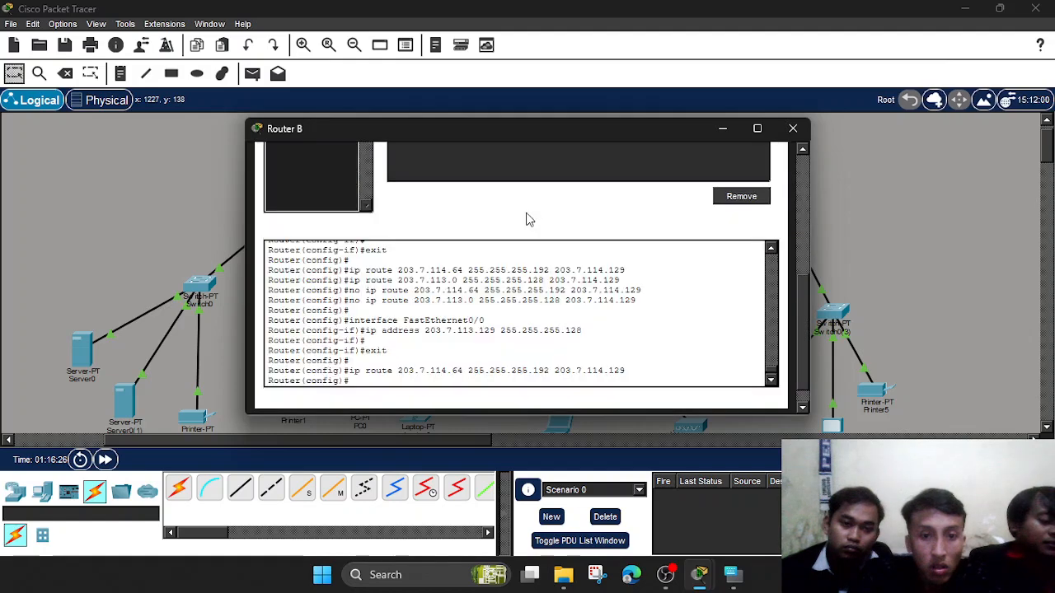
{"action": "scroll", "coordinate": [528, 218], "scroll_direction": "up", "scroll_amount": 4}
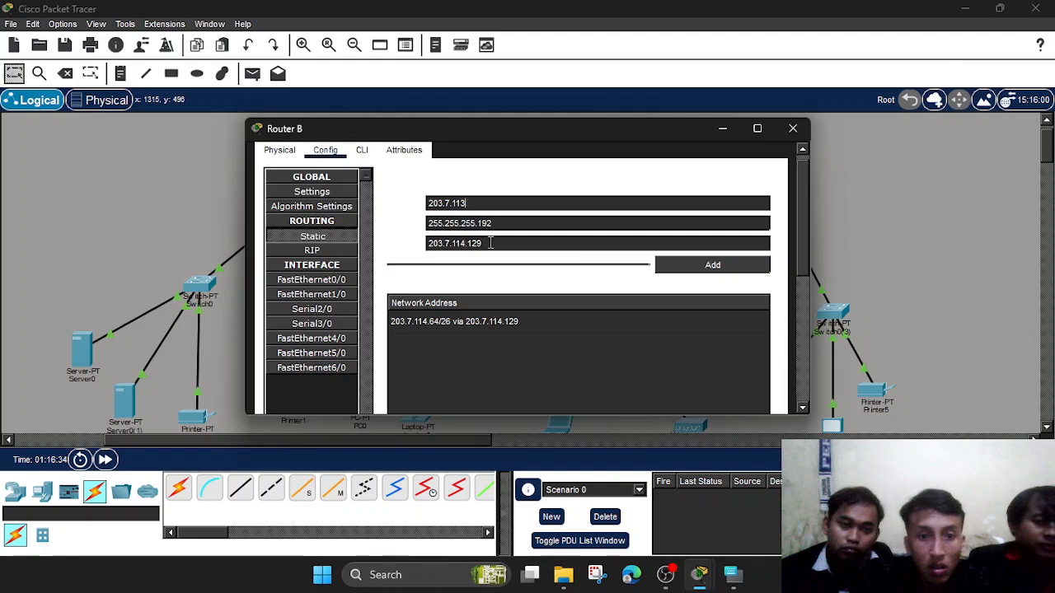
{"action": "left_click_drag", "start_coordinate": [490, 242], "coordinate": [429, 239]}
{"action": "key", "text": "ctrl+c"}
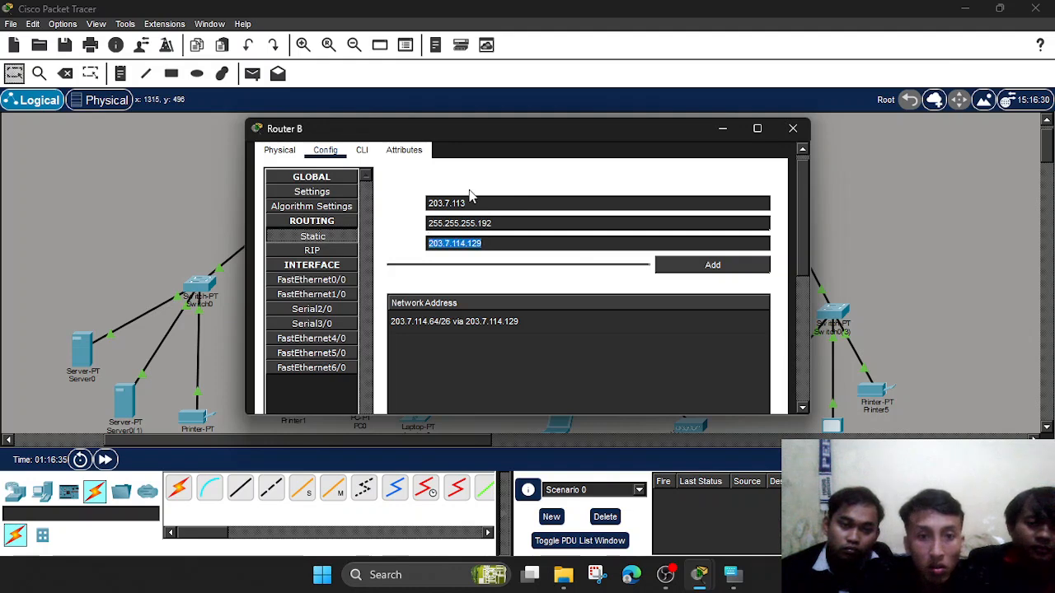
{"action": "left_click_drag", "start_coordinate": [466, 203], "coordinate": [427, 204]}
{"action": "key", "text": "ctrl+v"}
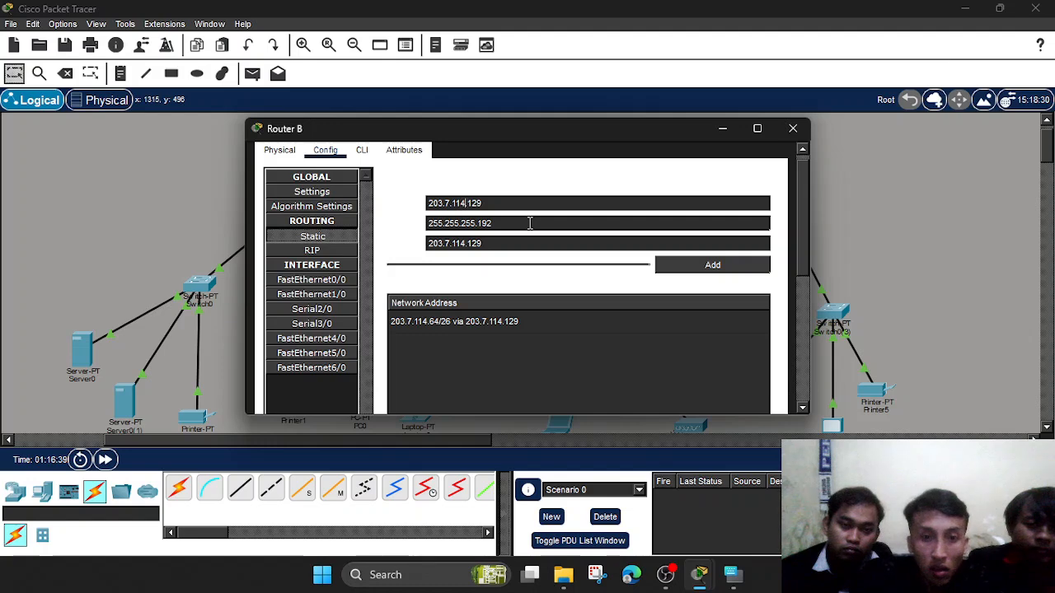
{"action": "key", "text": "BackSpace"}
{"action": "type", "text": "3"}
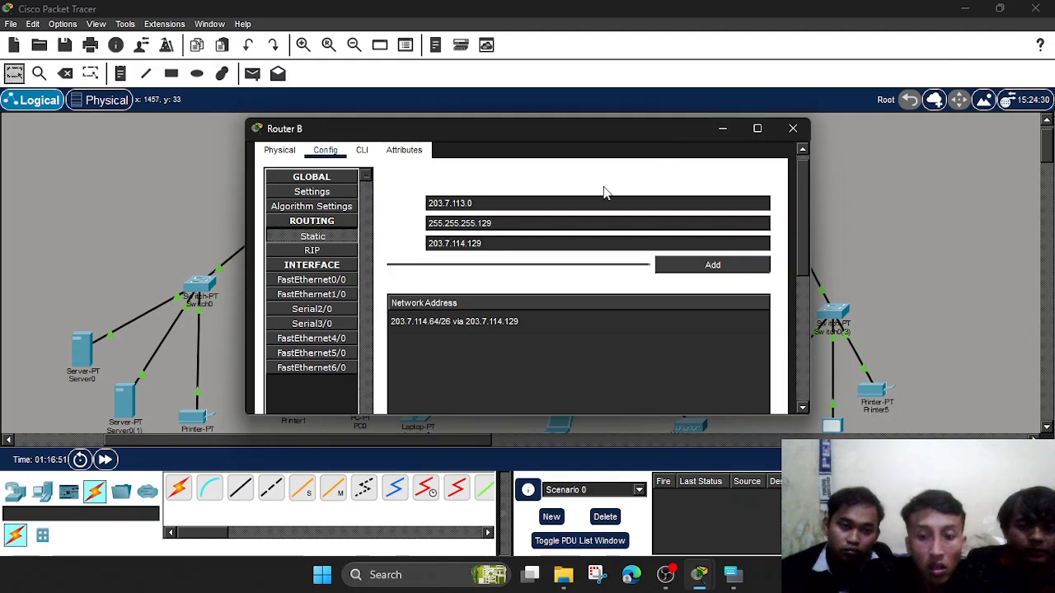
Set the mask to 255.255.255.128 and add the static route to 203.7.113.0 via 203.7.114.129 on Router B.
{"action": "left_click", "coordinate": [720, 131]}
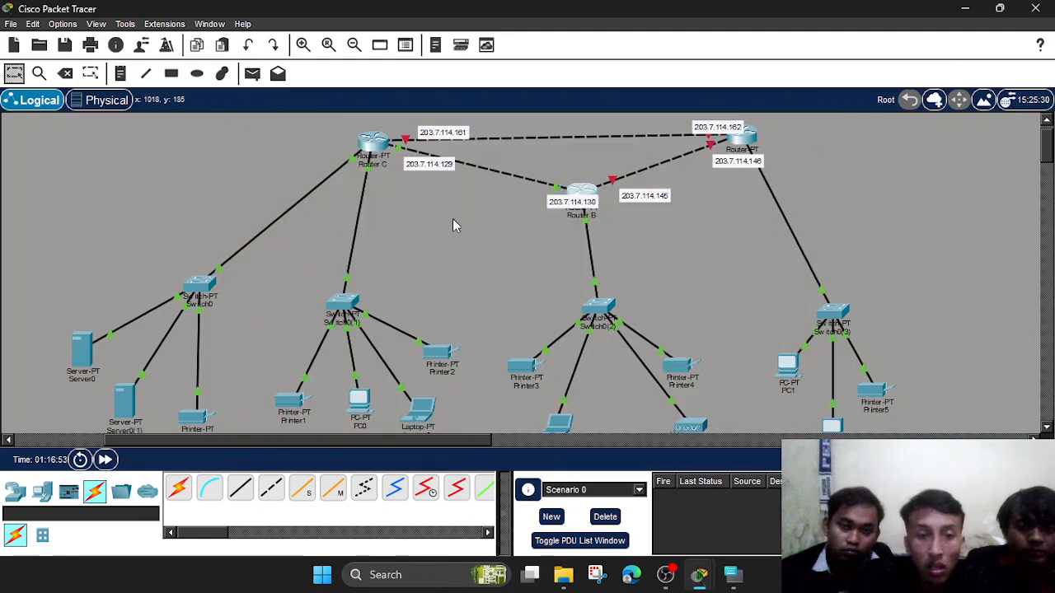
{"action": "double_click", "coordinate": [435, 164]}
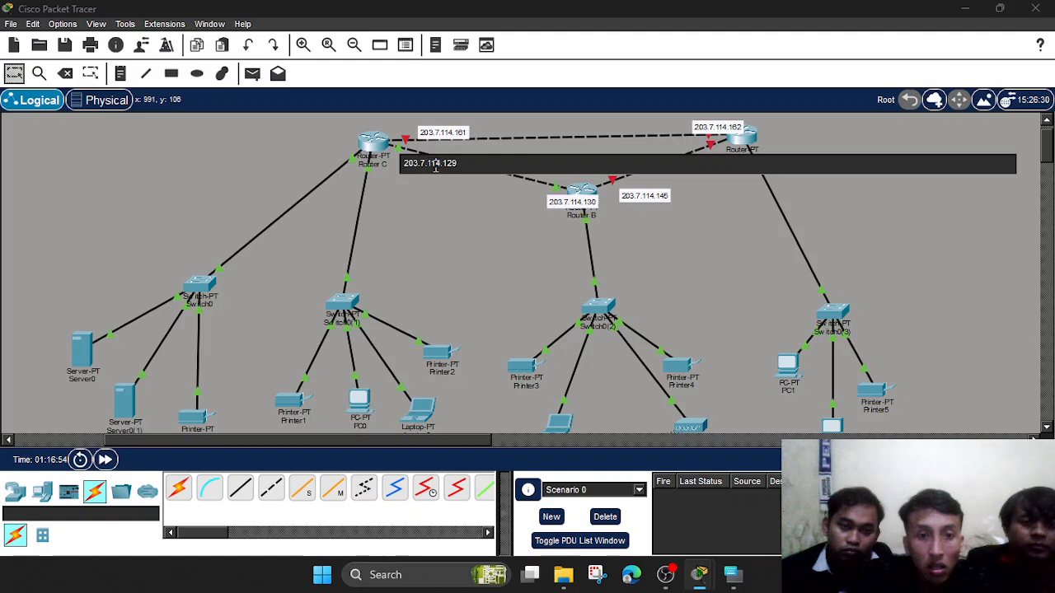
{"action": "left_click", "coordinate": [589, 194]}
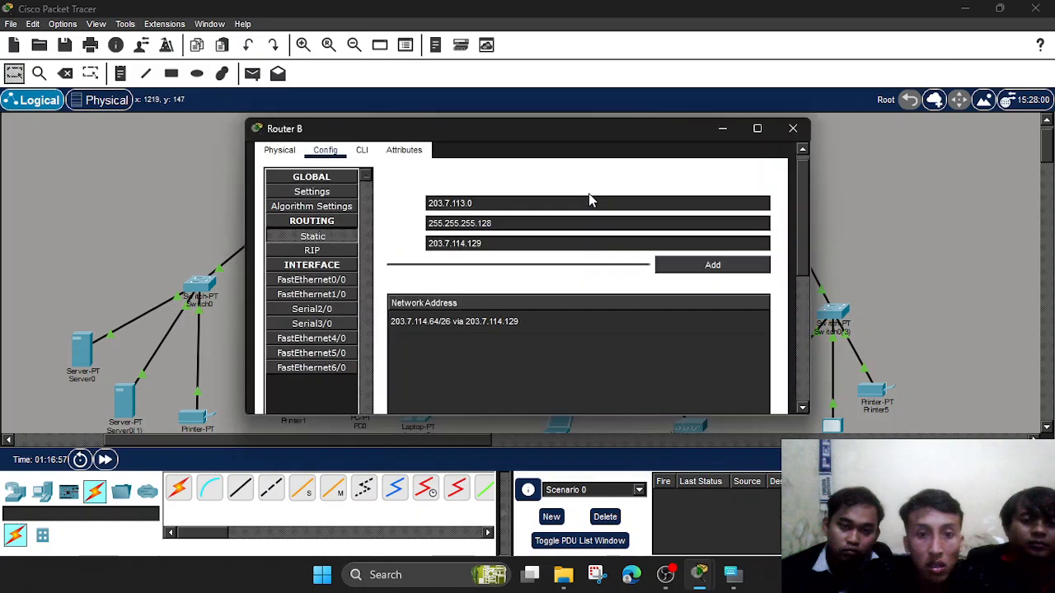
{"action": "left_click", "coordinate": [748, 270]}
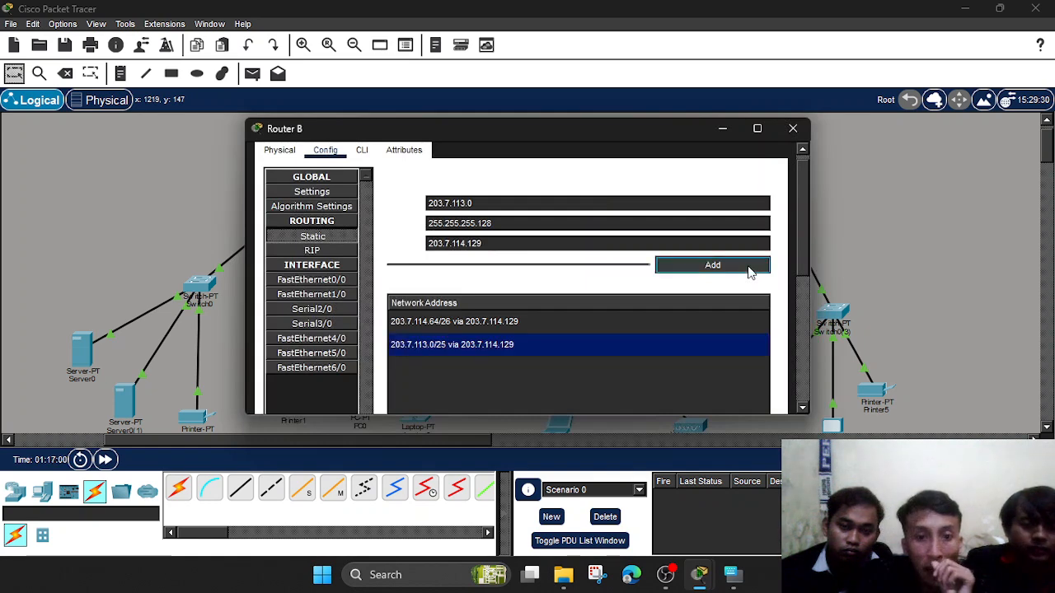
{"action": "left_click", "coordinate": [722, 132]}
Send a simple test PDU from Server0 to Router C.
{"action": "scroll", "coordinate": [642, 197], "scroll_direction": "down", "scroll_amount": 2}
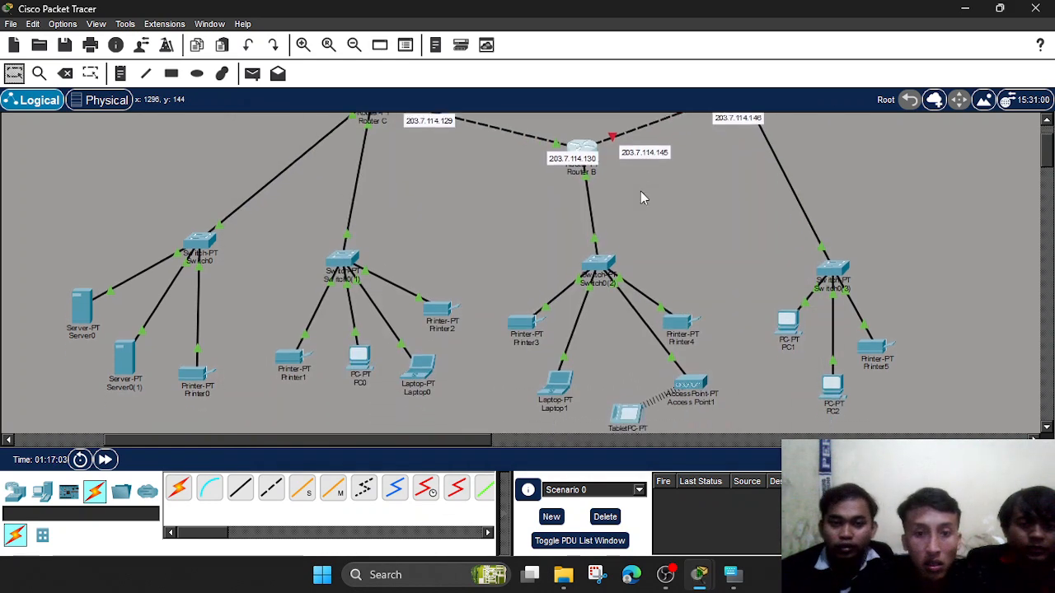
{"action": "left_click", "coordinate": [252, 74]}
{"action": "left_click", "coordinate": [84, 309]}
{"action": "scroll", "coordinate": [288, 239], "scroll_direction": "up", "scroll_amount": 1}
{"action": "scroll", "coordinate": [280, 233], "scroll_direction": "up", "scroll_amount": 1}
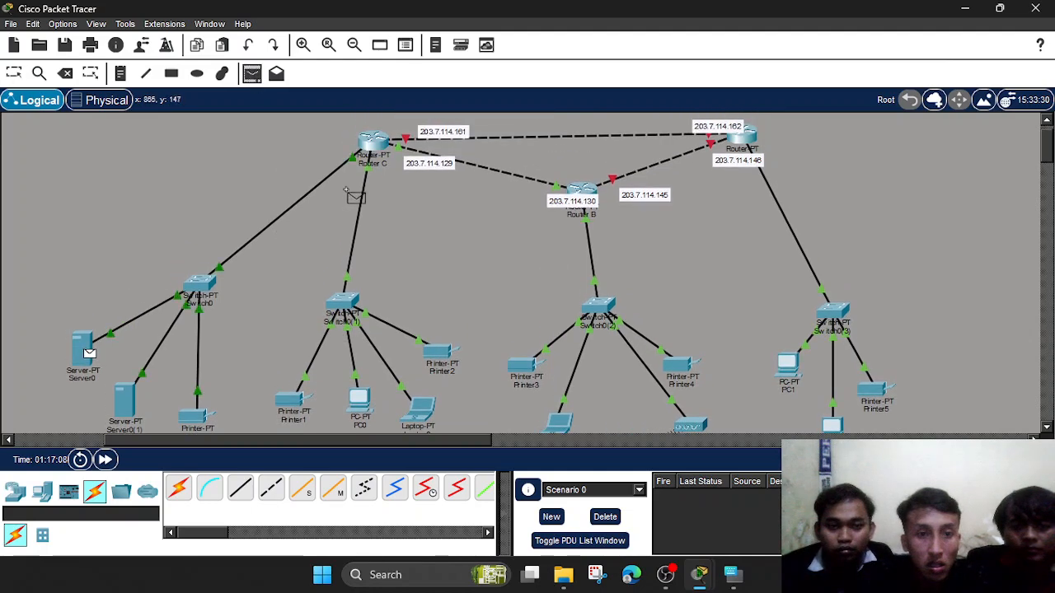
{"action": "left_click", "coordinate": [368, 140]}
Send a simple test PDU from Printer1 to Router C.
{"action": "scroll", "coordinate": [472, 267], "scroll_direction": "down", "scroll_amount": 1}
{"action": "left_click", "coordinate": [252, 74]}
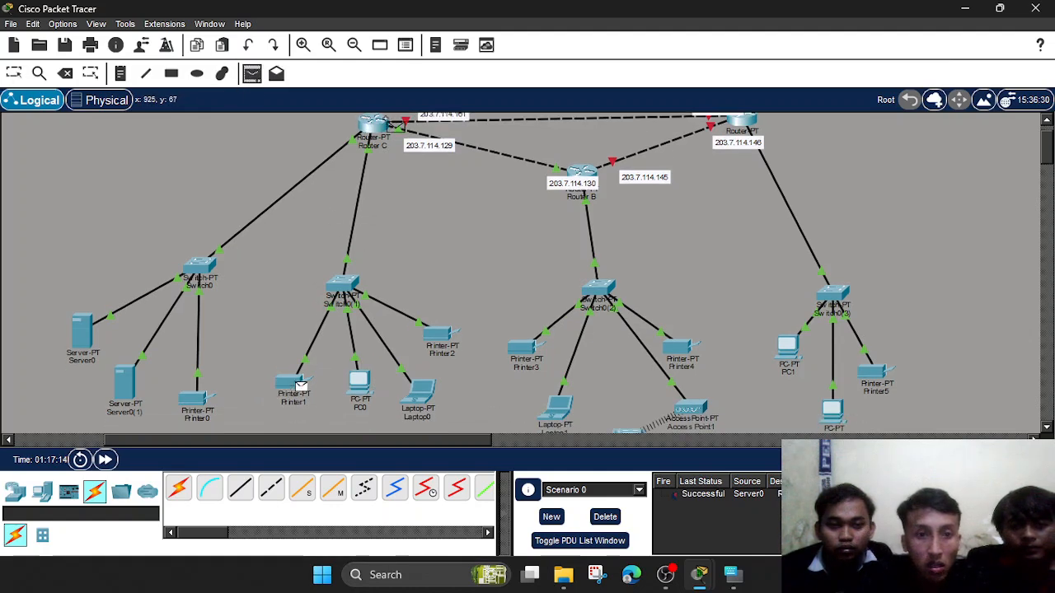
{"action": "left_click", "coordinate": [373, 127]}
Send a simple test PDU from Router C to Router B.
{"action": "scroll", "coordinate": [478, 268], "scroll_direction": "up", "scroll_amount": 2}
{"action": "left_click", "coordinate": [252, 73]}
{"action": "left_click", "coordinate": [373, 161]}
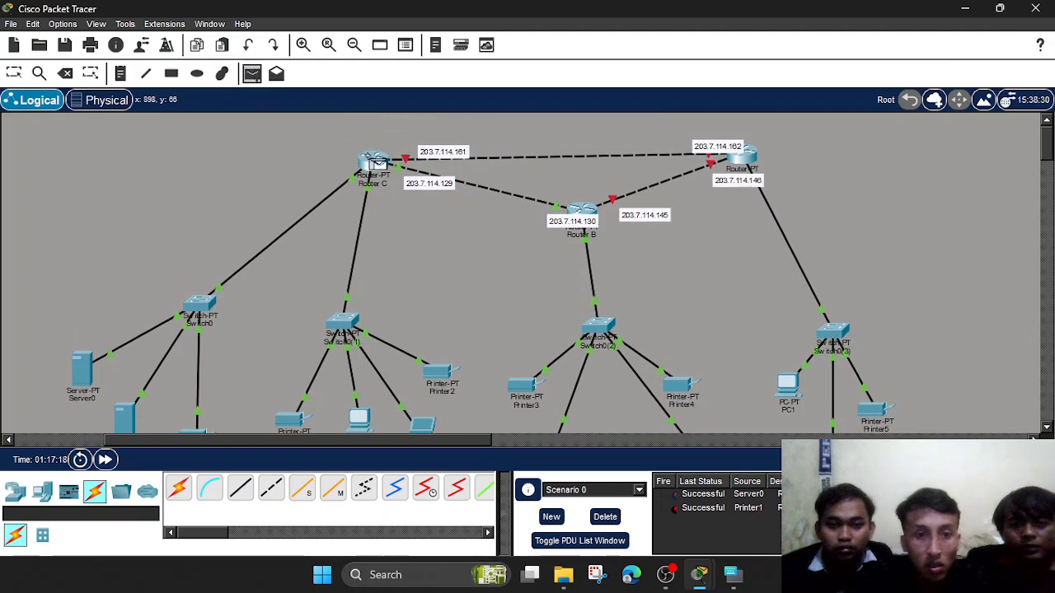
{"action": "left_click", "coordinate": [584, 212]}
Send a simple test PDU from Printer3 to Router B.
{"action": "scroll", "coordinate": [631, 296], "scroll_direction": "down", "scroll_amount": 2}
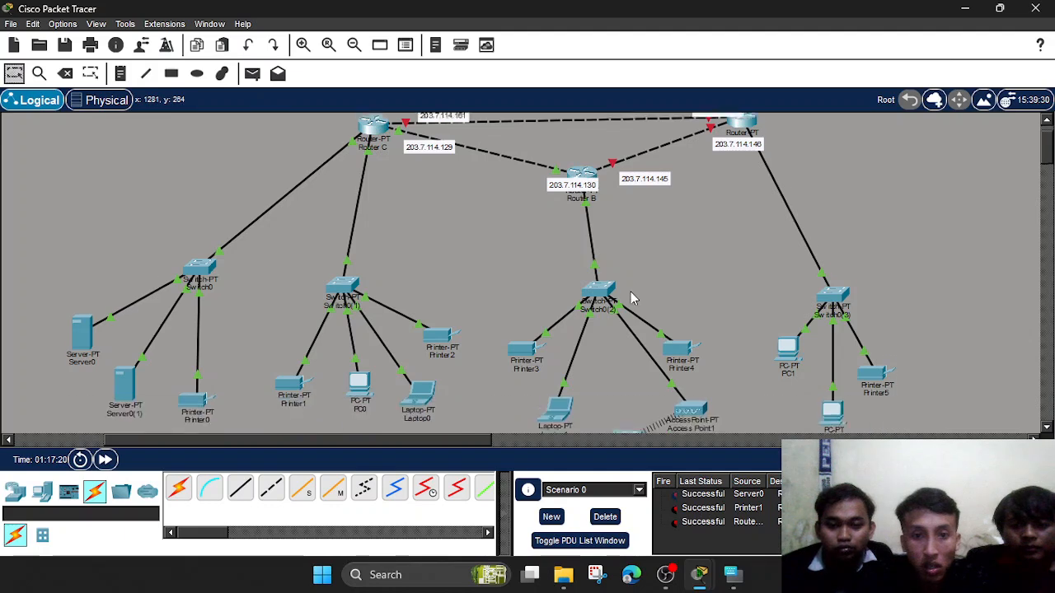
{"action": "left_click", "coordinate": [253, 74]}
{"action": "left_click", "coordinate": [525, 338]}
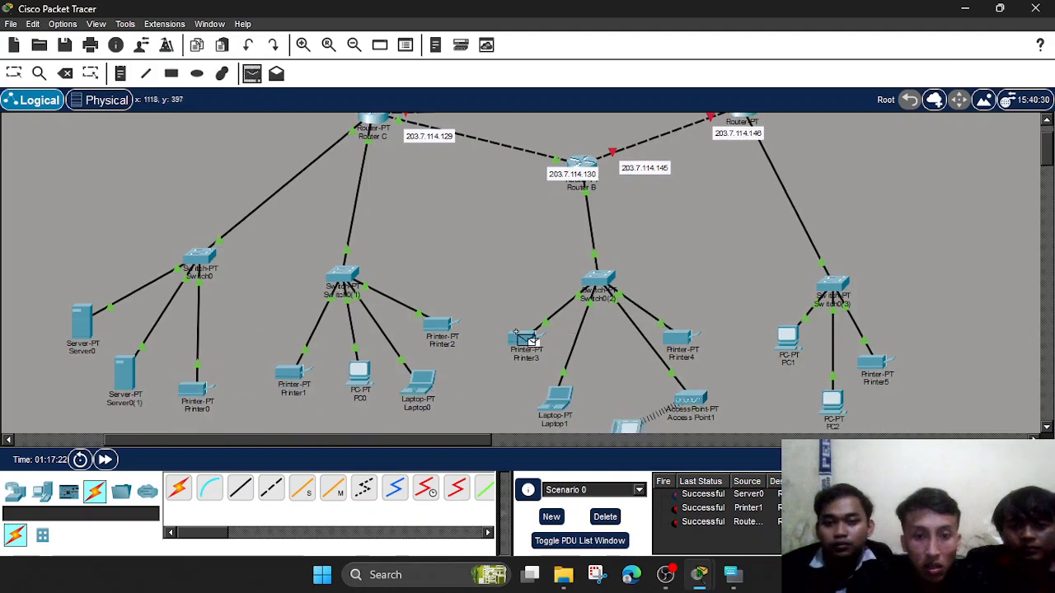
{"action": "left_click", "coordinate": [582, 167]}
Delete Scenario 0's test PDUs to clear the PDU list.
{"action": "scroll", "coordinate": [737, 346], "scroll_direction": "down", "scroll_amount": 2}
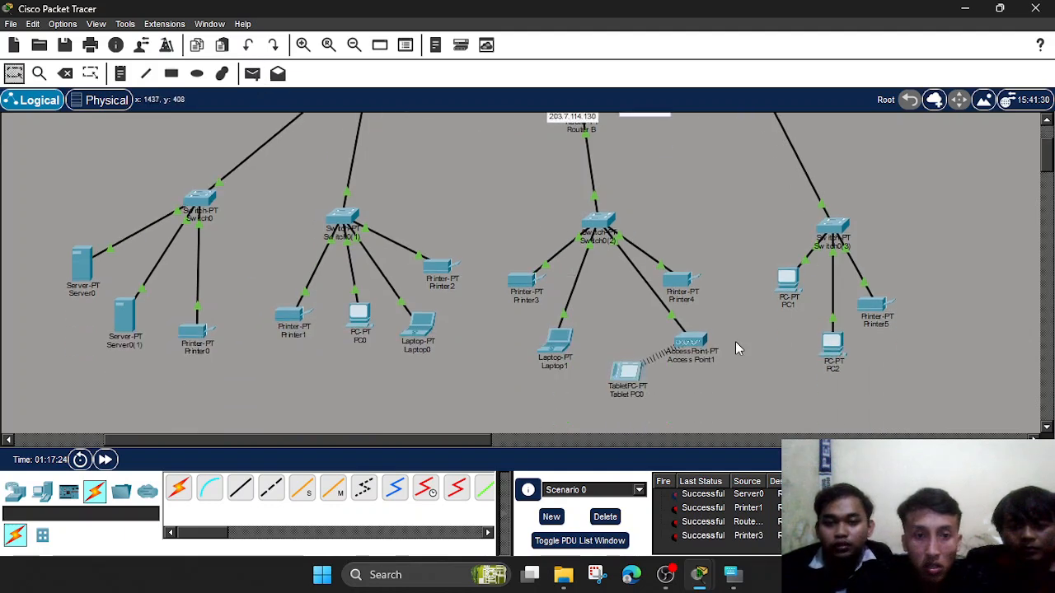
{"action": "scroll", "coordinate": [737, 346], "scroll_direction": "up", "scroll_amount": 3}
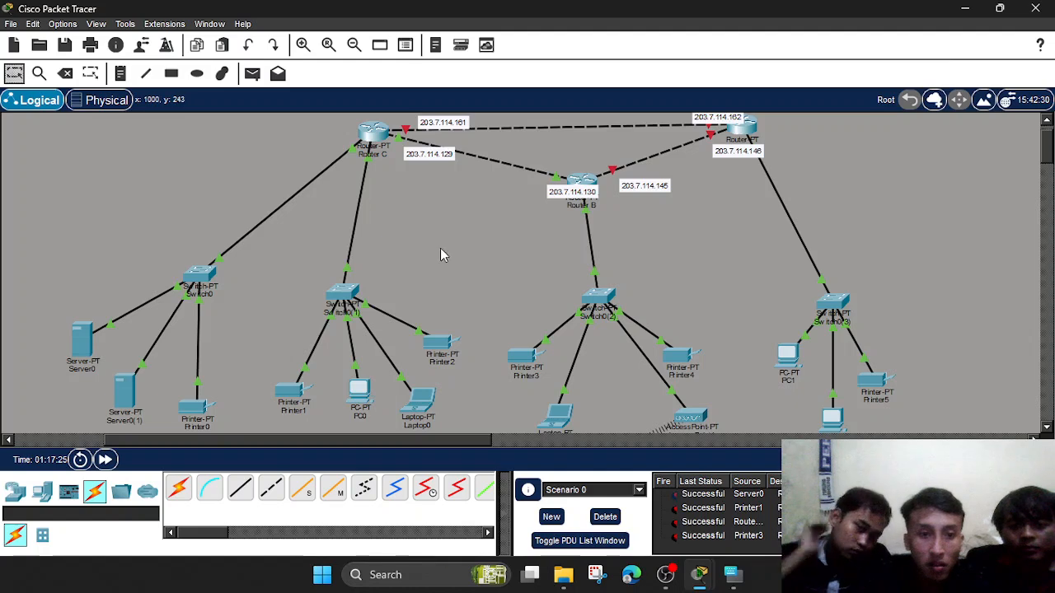
{"action": "scroll", "coordinate": [442, 248], "scroll_direction": "down", "scroll_amount": 2}
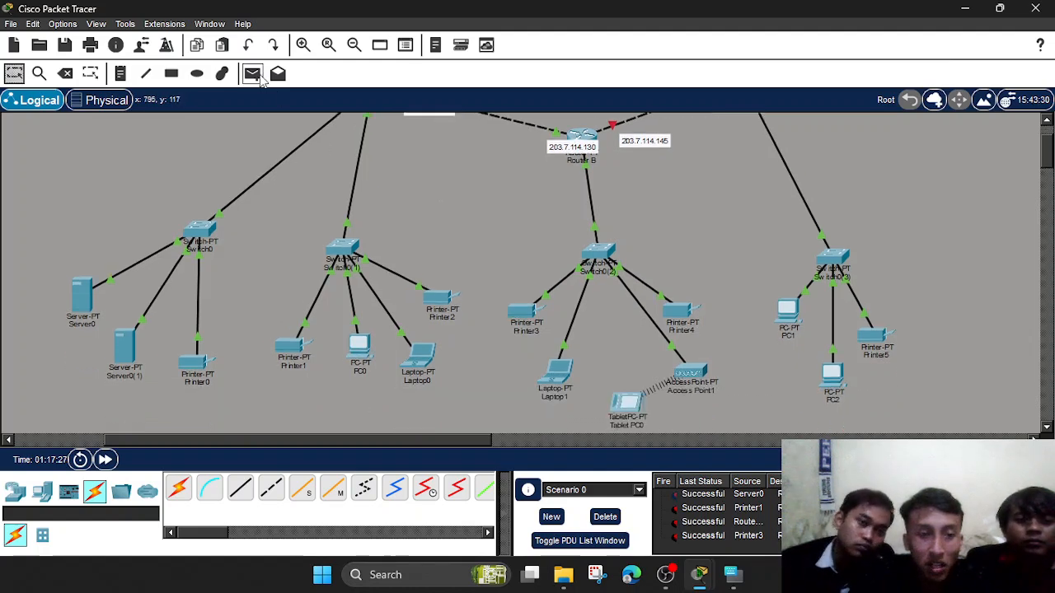
{"action": "left_click", "coordinate": [606, 518]}
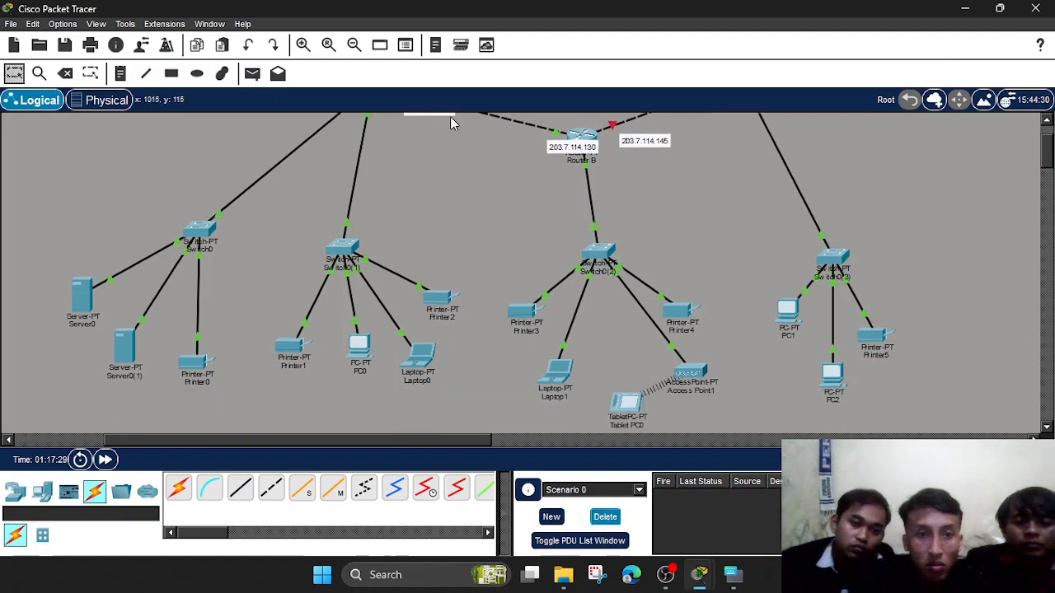
Send a simple test PDU from Server0 to Laptop1 behind Router B.
{"action": "left_click", "coordinate": [252, 74]}
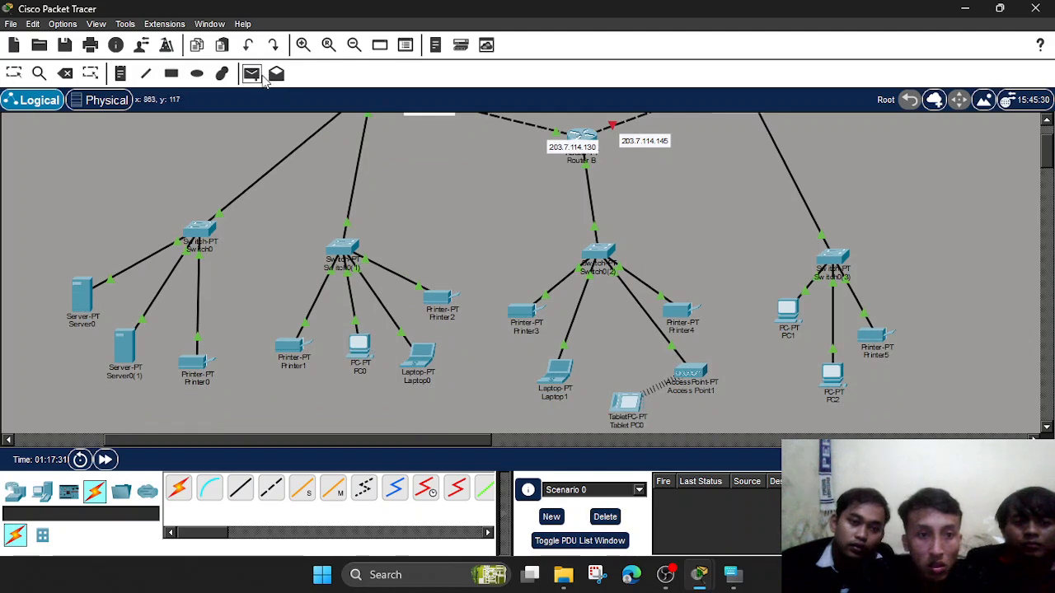
{"action": "left_click", "coordinate": [82, 290]}
{"action": "left_click", "coordinate": [553, 373]}
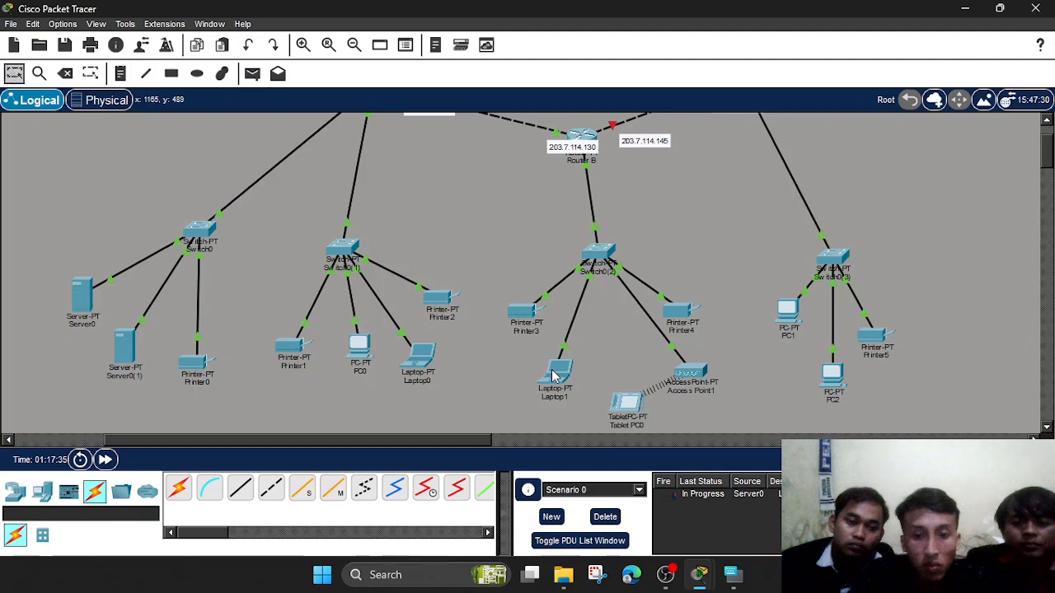
Send a simple test PDU from Printer0 to Laptop1 behind Router B.
{"action": "scroll", "coordinate": [428, 201], "scroll_direction": "up", "scroll_amount": 1}
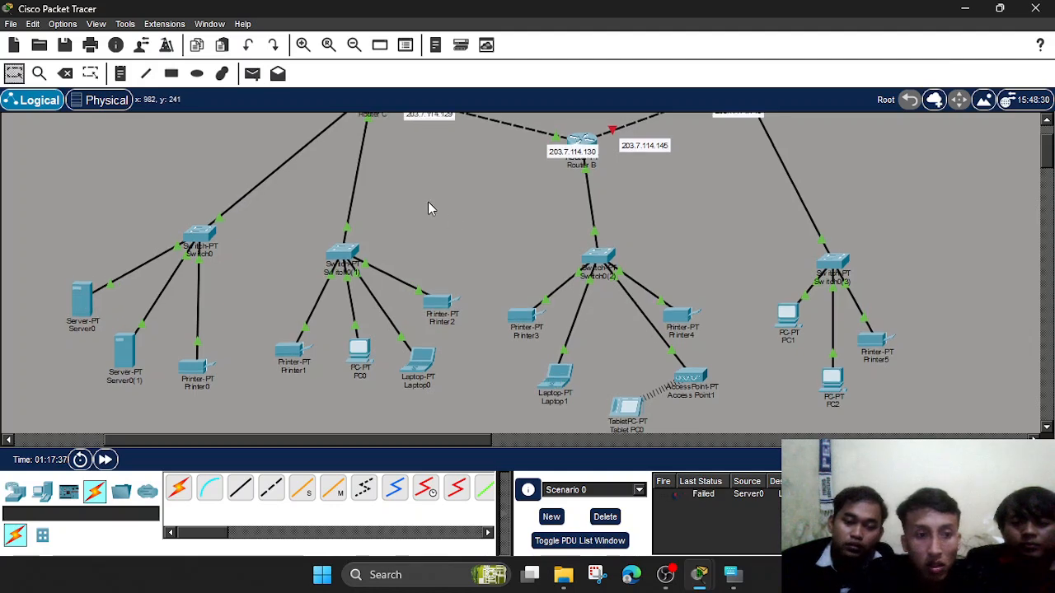
{"action": "left_click", "coordinate": [252, 73]}
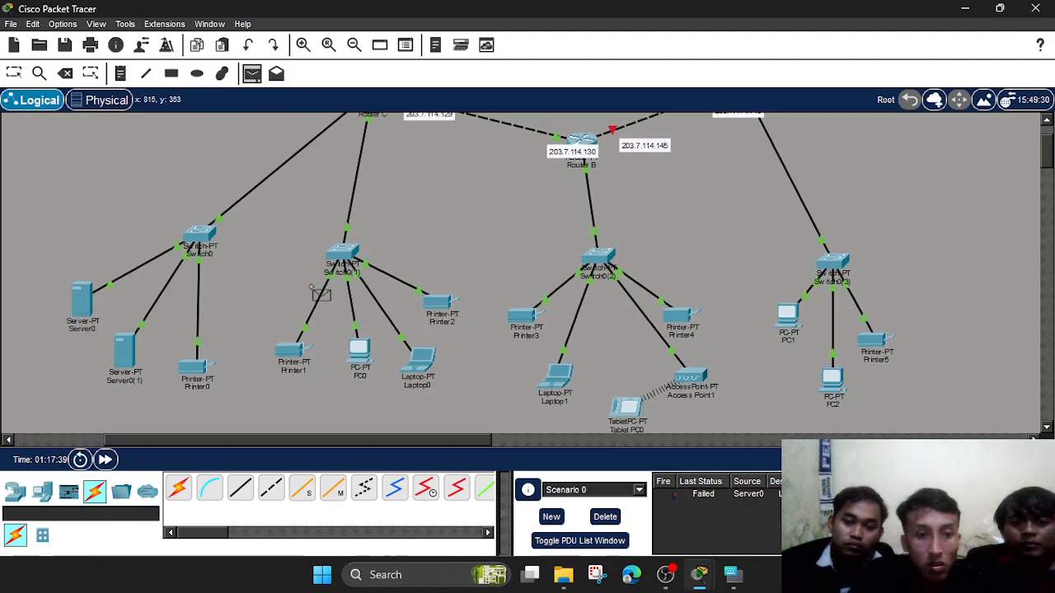
{"action": "left_click", "coordinate": [196, 365]}
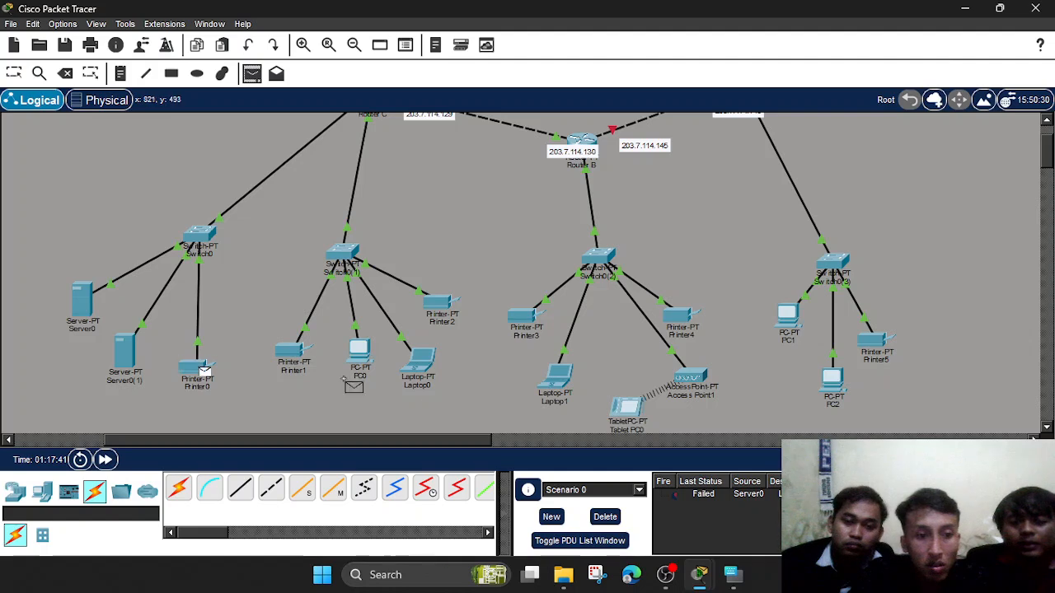
{"action": "left_click", "coordinate": [558, 373]}
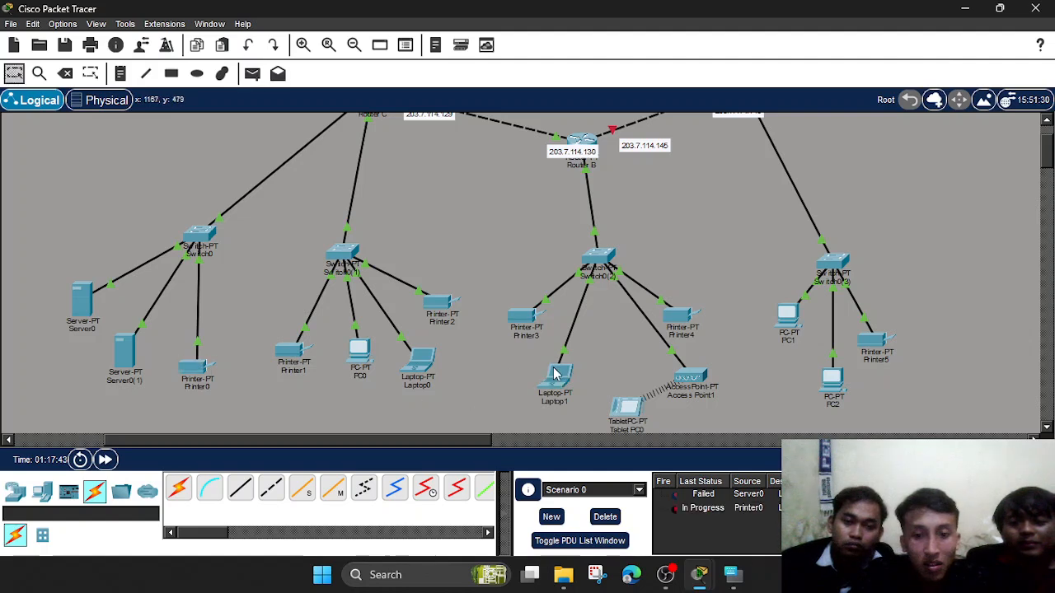
Recheck the address and mask of Router C's FastEthernet1/0 interface.
{"action": "scroll", "coordinate": [560, 306], "scroll_direction": "up", "scroll_amount": 1}
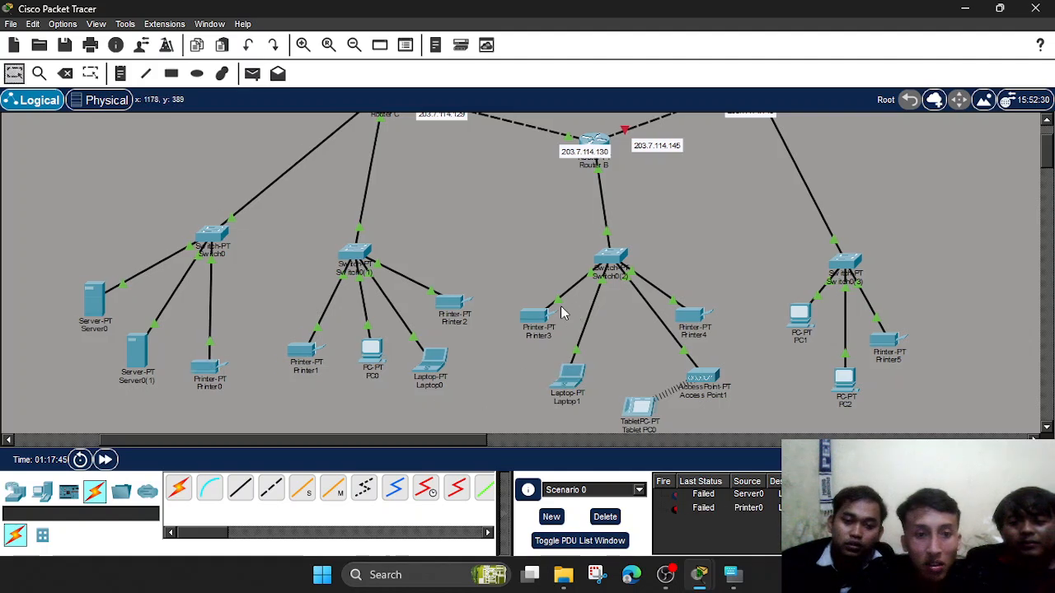
{"action": "scroll", "coordinate": [610, 247], "scroll_direction": "up", "scroll_amount": 1}
{"action": "scroll", "coordinate": [611, 240], "scroll_direction": "up", "scroll_amount": 1}
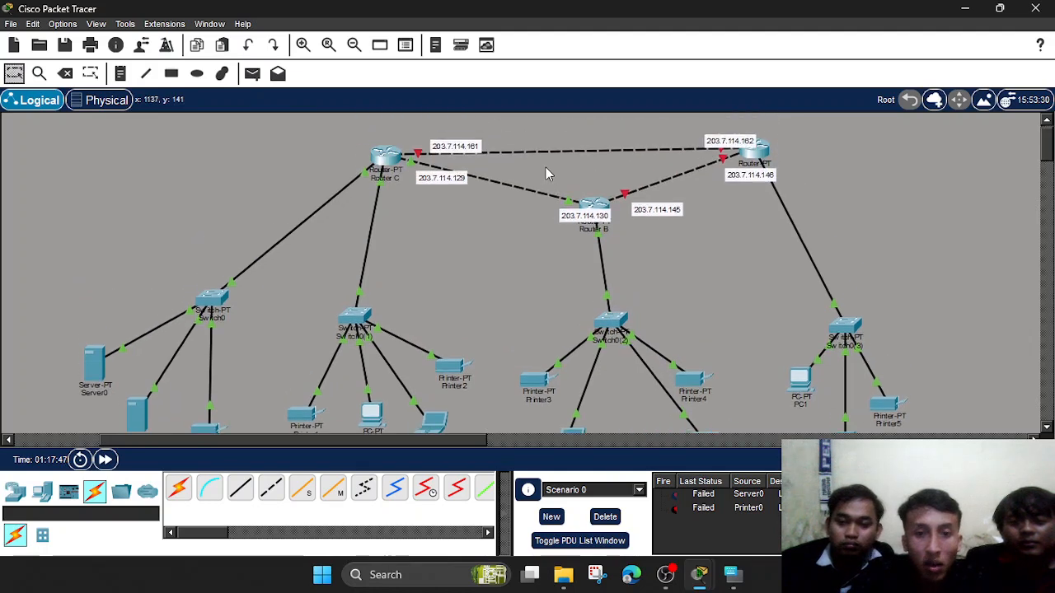
{"action": "left_click", "coordinate": [387, 157]}
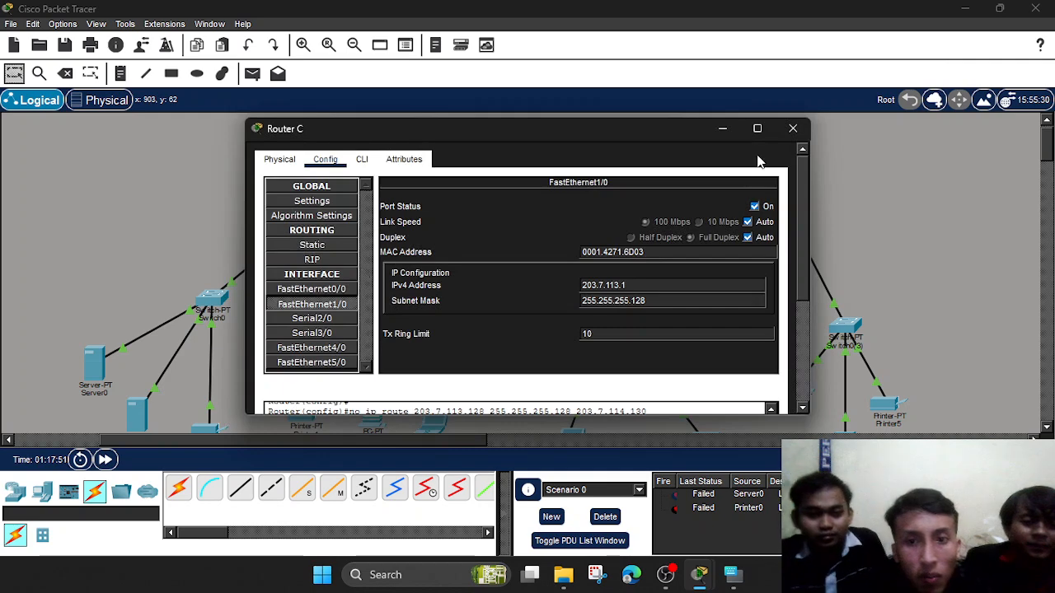
{"action": "left_click", "coordinate": [724, 130]}
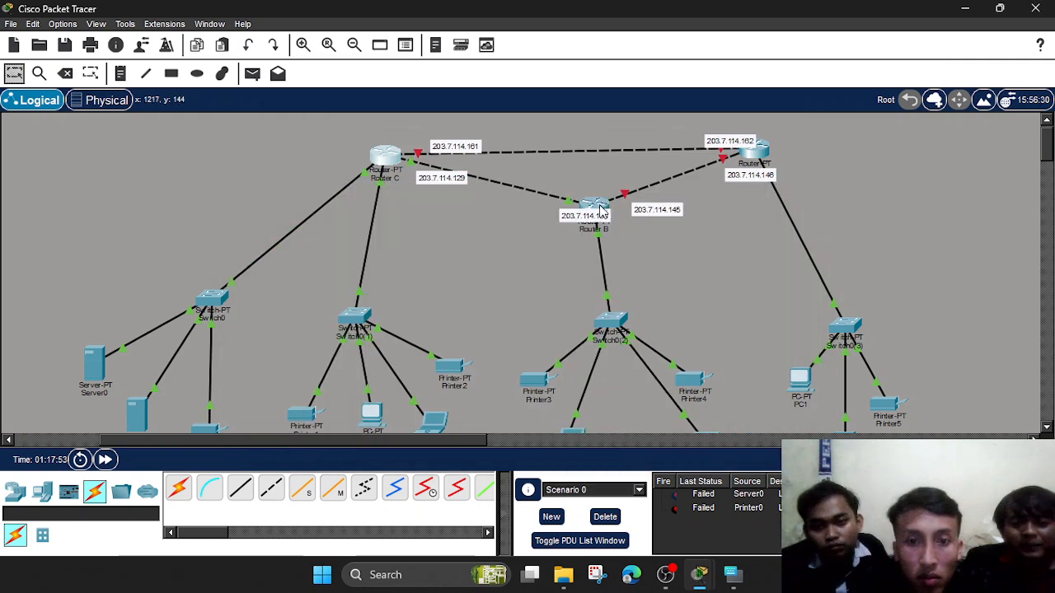
Check the address and subnet mask of Router B's FastEthernet0/0 interface.
{"action": "mouse_move", "coordinate": [601, 212]}
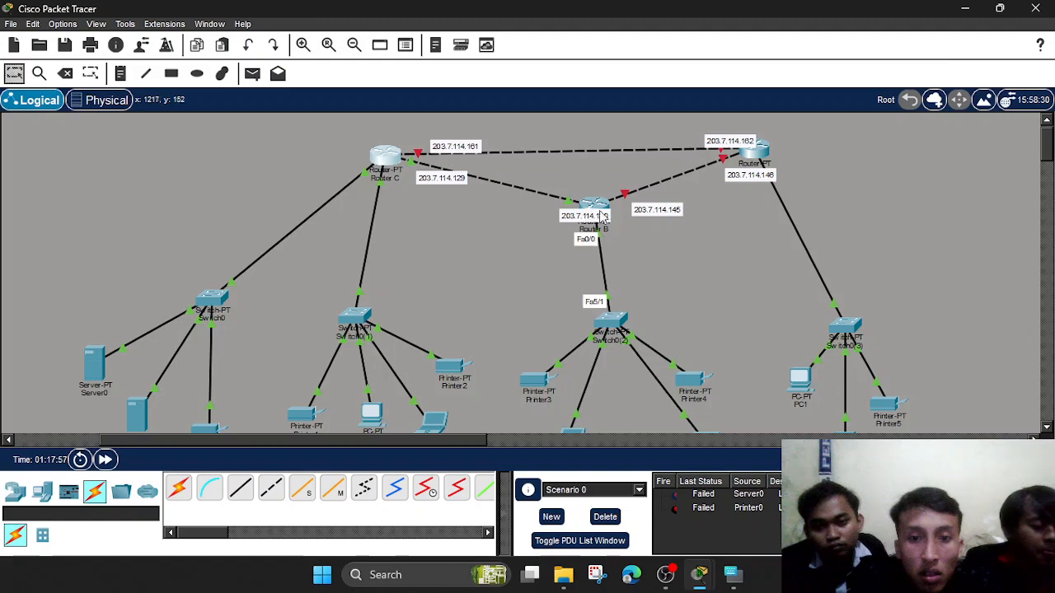
{"action": "left_click", "coordinate": [594, 206]}
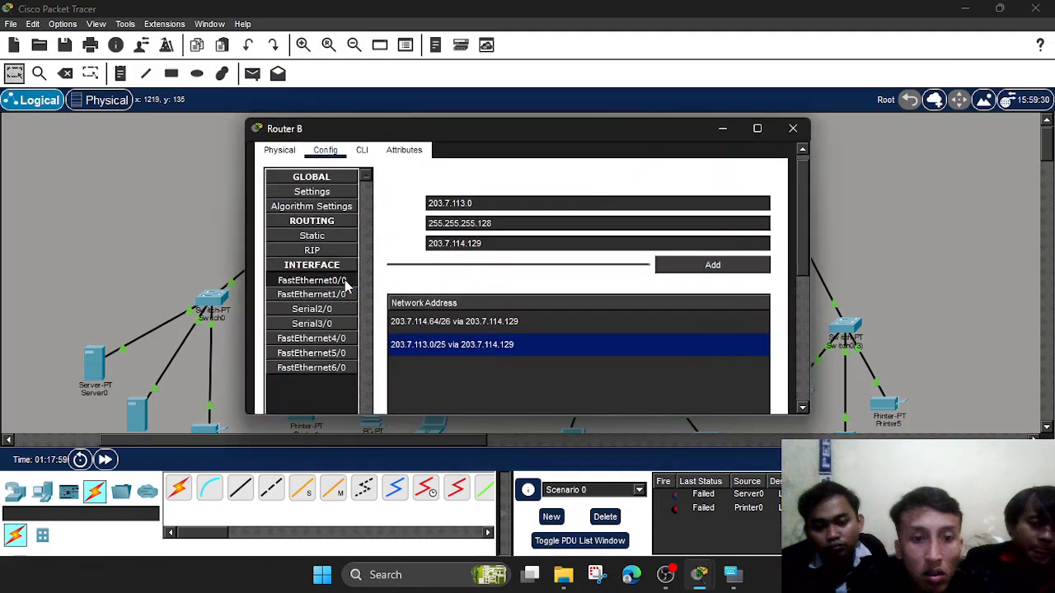
{"action": "left_click", "coordinate": [288, 280]}
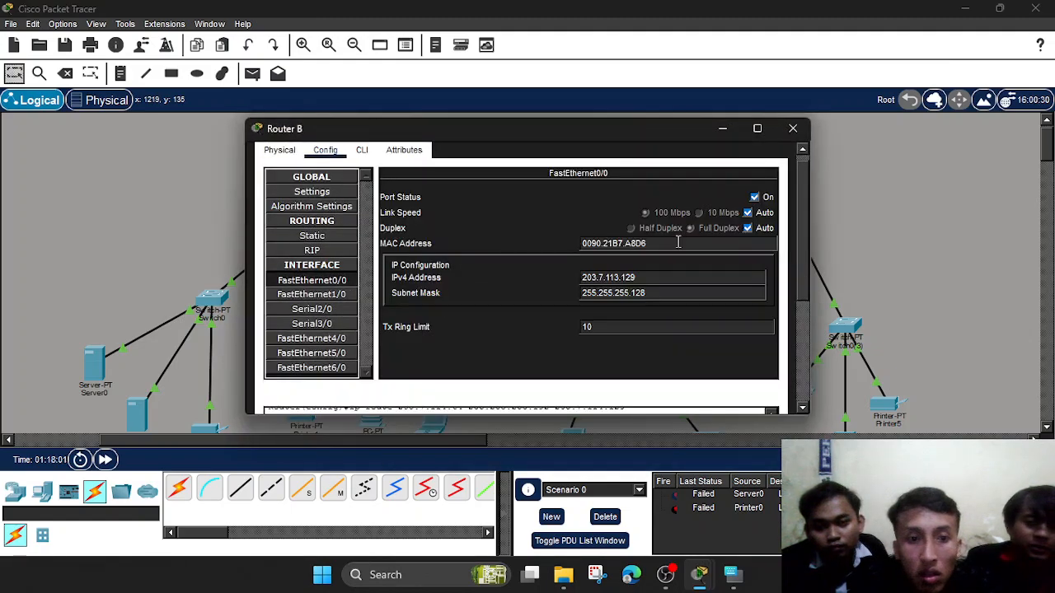
{"action": "left_click", "coordinate": [723, 129]}
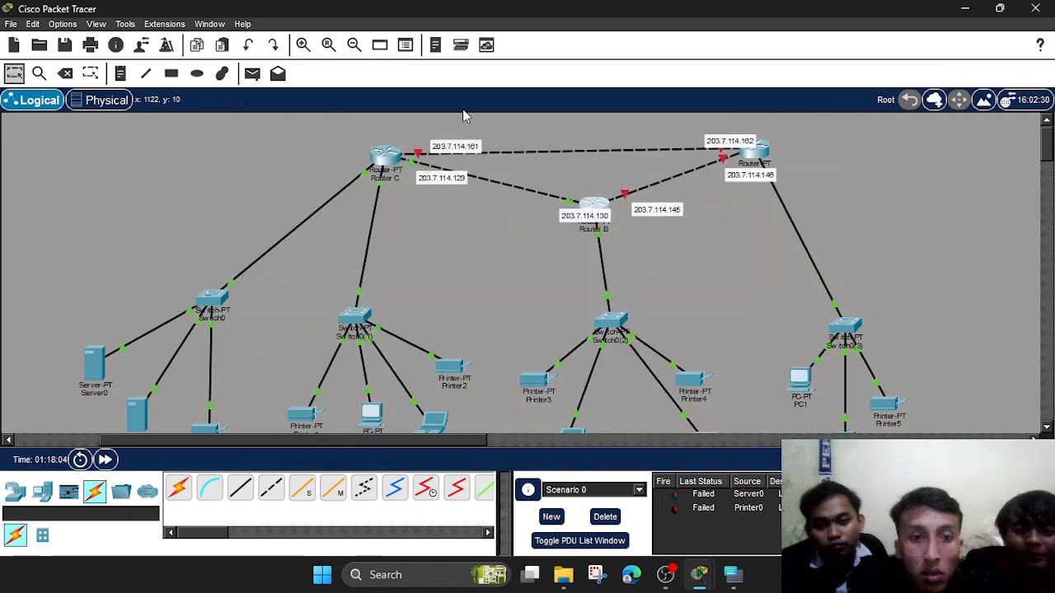
Review the static route entries configured on Router C.
{"action": "left_click", "coordinate": [389, 153]}
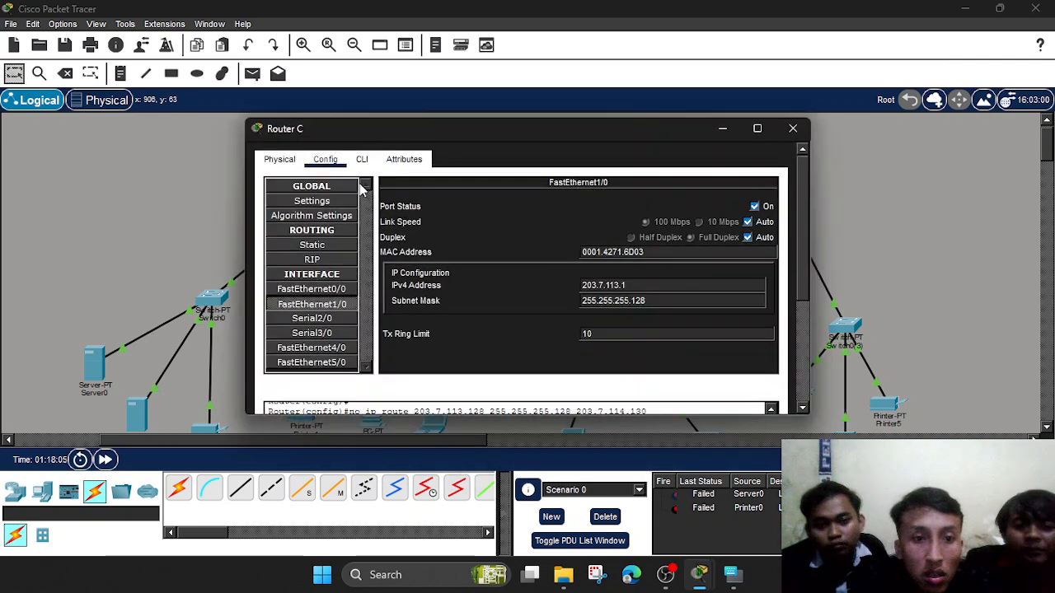
{"action": "left_click", "coordinate": [322, 247]}
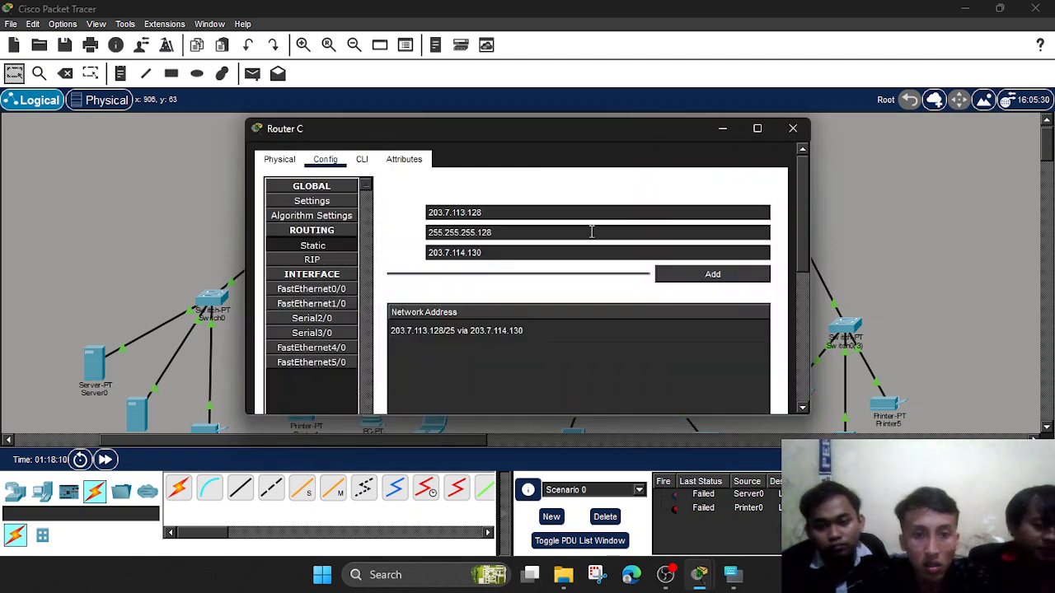
{"action": "left_click", "coordinate": [723, 130]}
Send a simple test PDU from PC0 behind Router C to Laptop1 behind Router B.
{"action": "scroll", "coordinate": [588, 212], "scroll_direction": "down", "scroll_amount": 1}
{"action": "scroll", "coordinate": [587, 206], "scroll_direction": "down", "scroll_amount": 1}
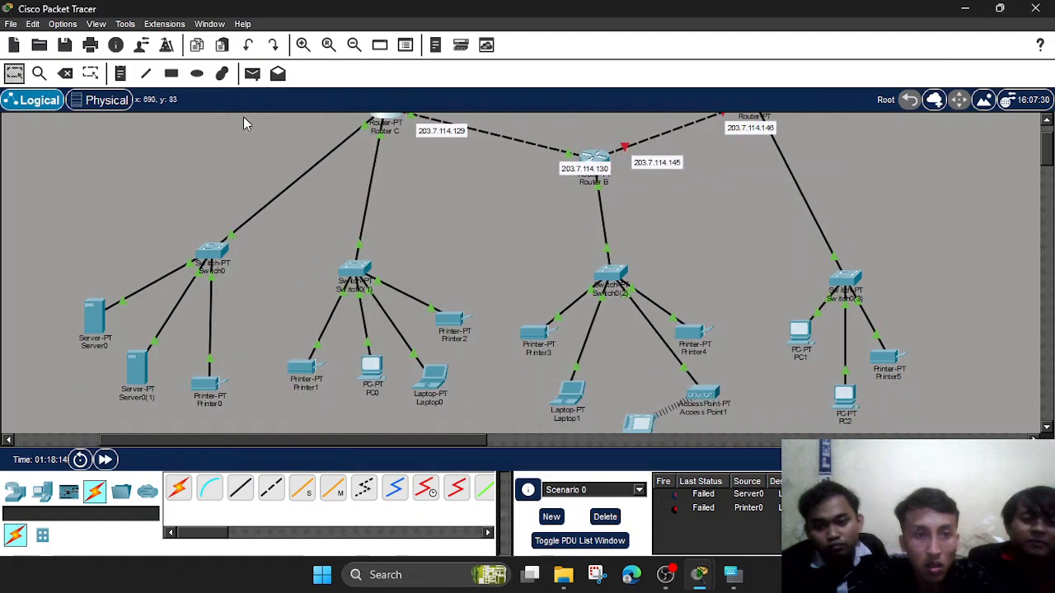
{"action": "left_click", "coordinate": [252, 73]}
{"action": "left_click", "coordinate": [373, 368]}
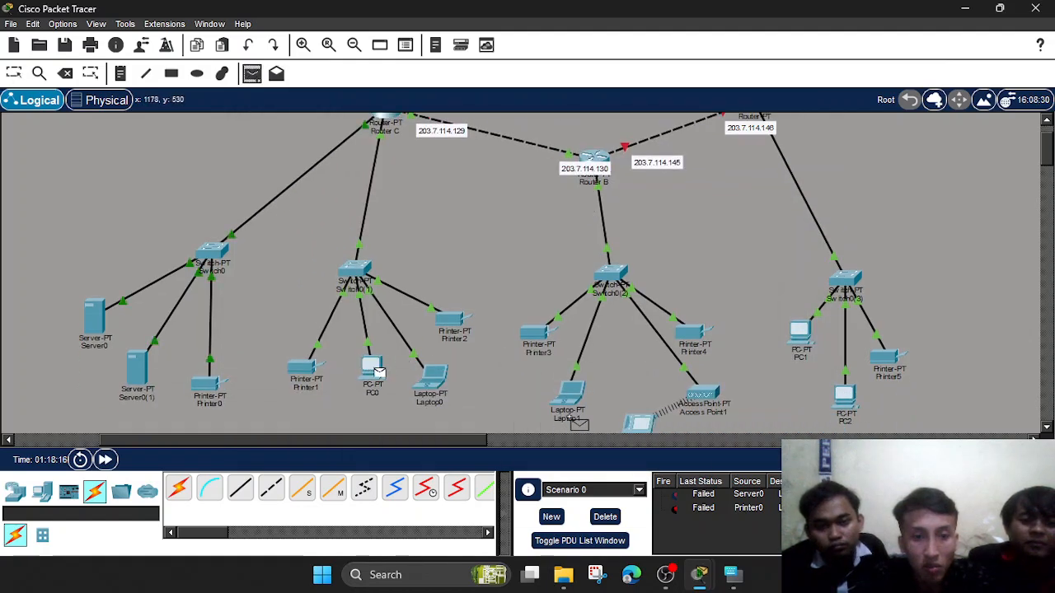
{"action": "left_click", "coordinate": [567, 396]}
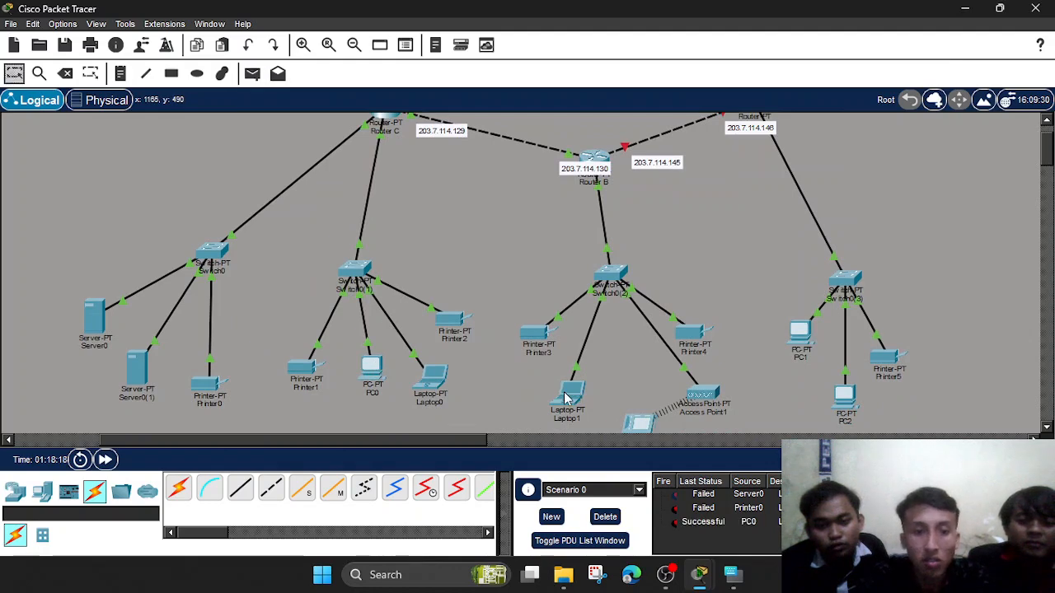
Delete all of Scenario 0's test PDUs to empty the PDU list.
{"action": "scroll", "coordinate": [566, 398], "scroll_direction": "down", "scroll_amount": 3}
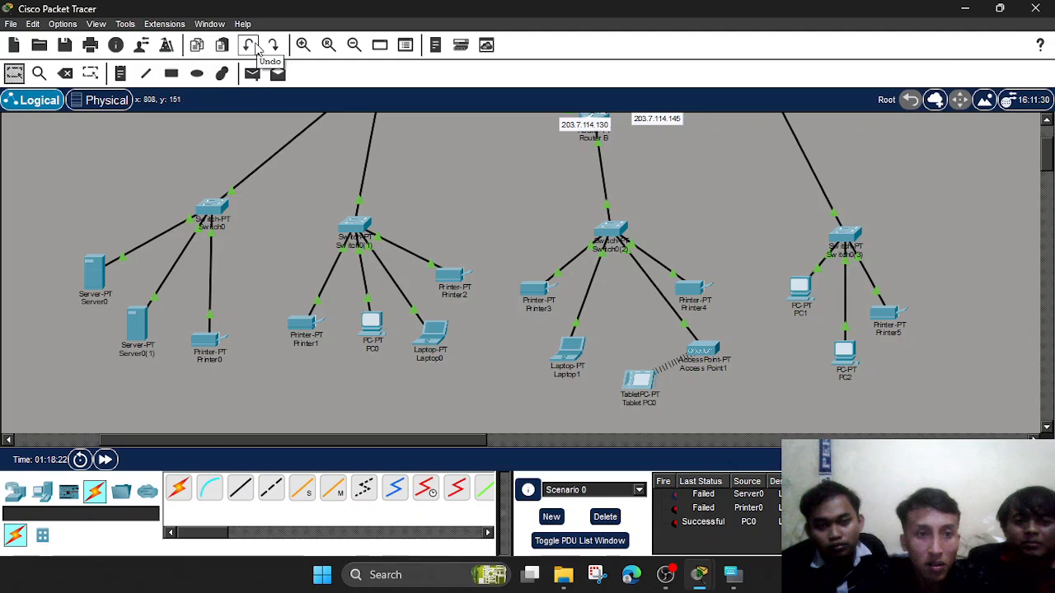
{"action": "left_click", "coordinate": [253, 74]}
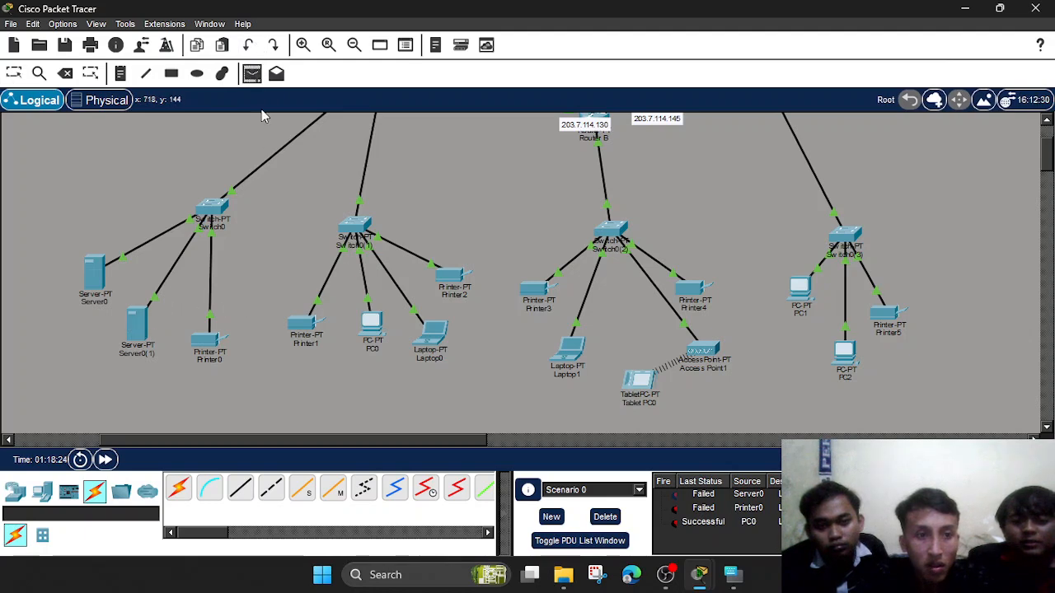
{"action": "left_click", "coordinate": [13, 74]}
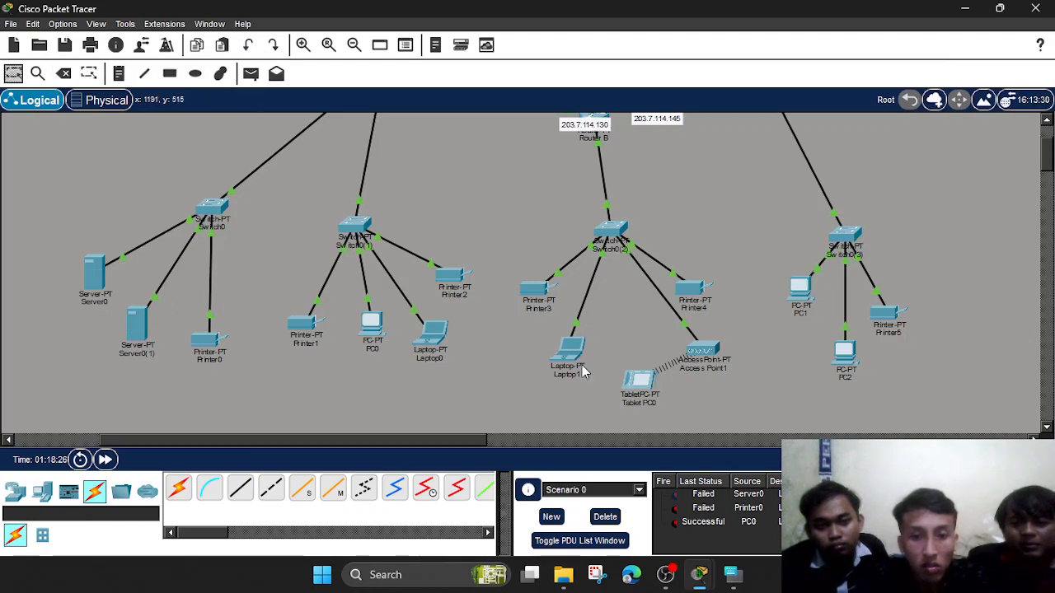
{"action": "left_click", "coordinate": [605, 517]}
Send a simple test PDU from Laptop1 back to Server0(1) behind Router C.
{"action": "scroll", "coordinate": [572, 325], "scroll_direction": "up", "scroll_amount": 2}
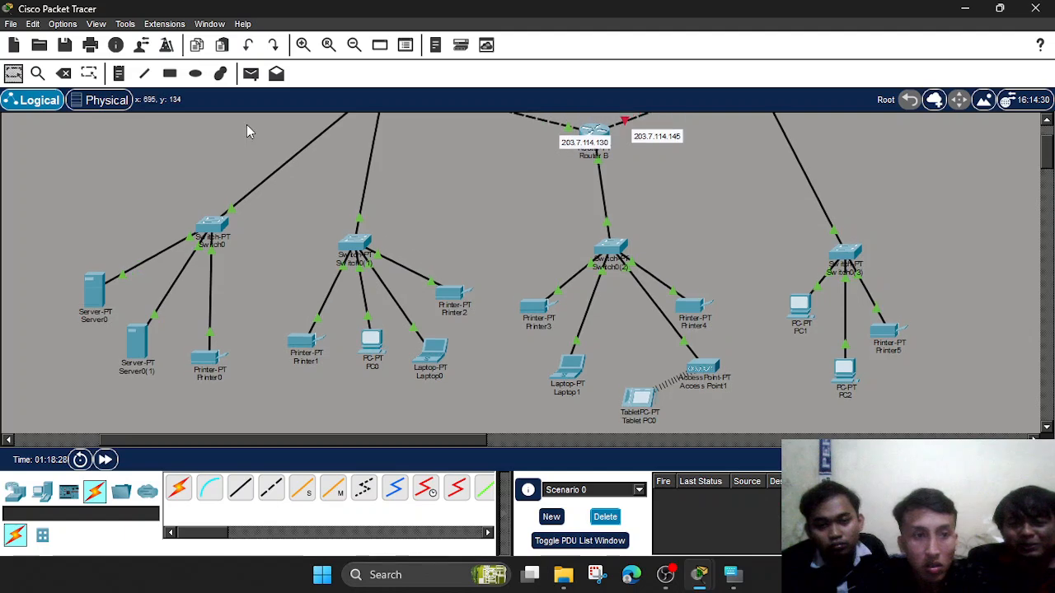
{"action": "left_click", "coordinate": [250, 75]}
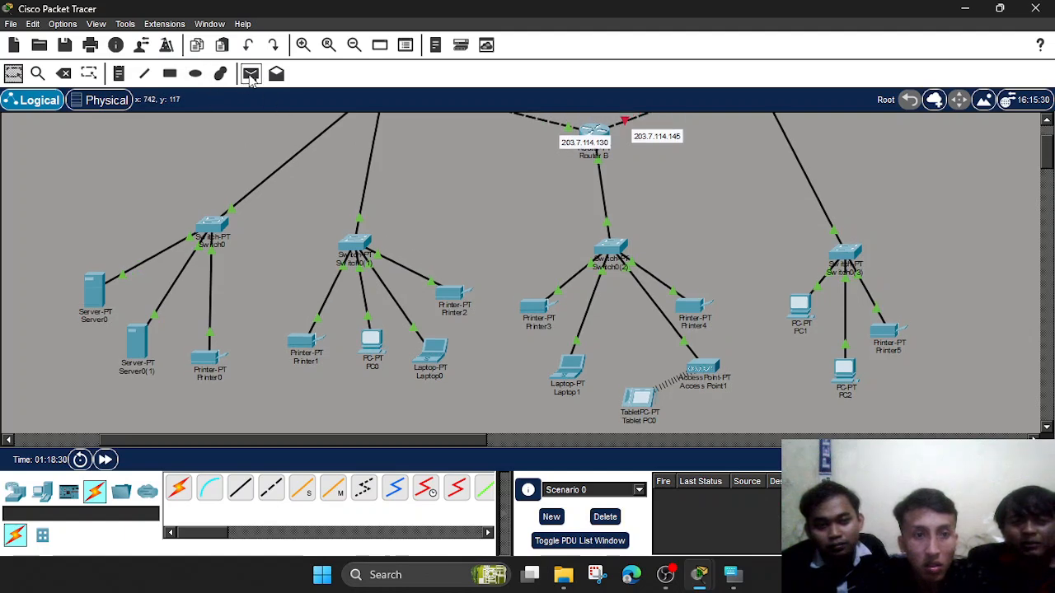
{"action": "left_click", "coordinate": [573, 371]}
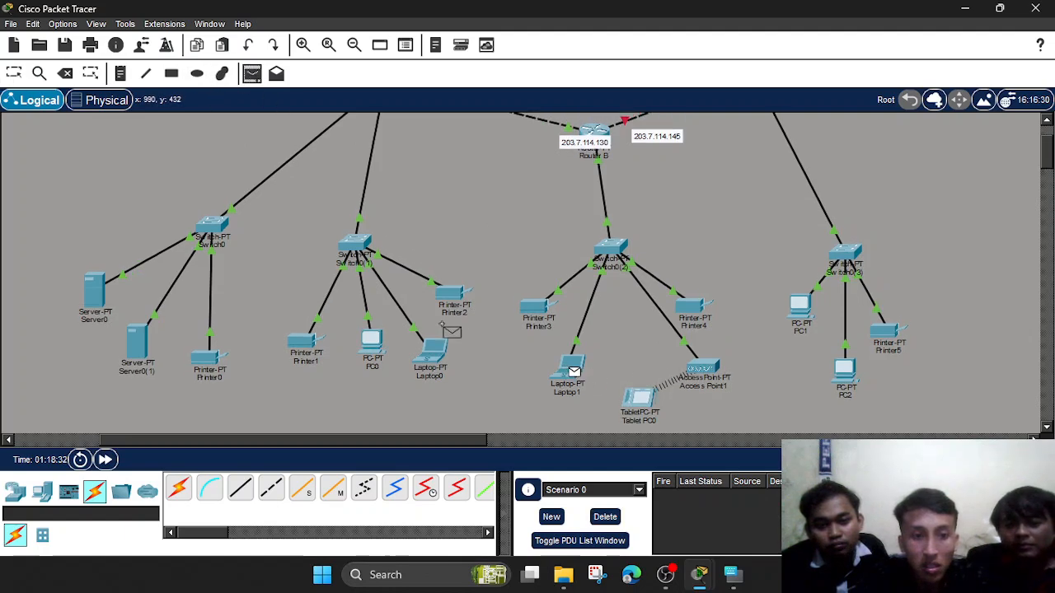
{"action": "left_click", "coordinate": [138, 337]}
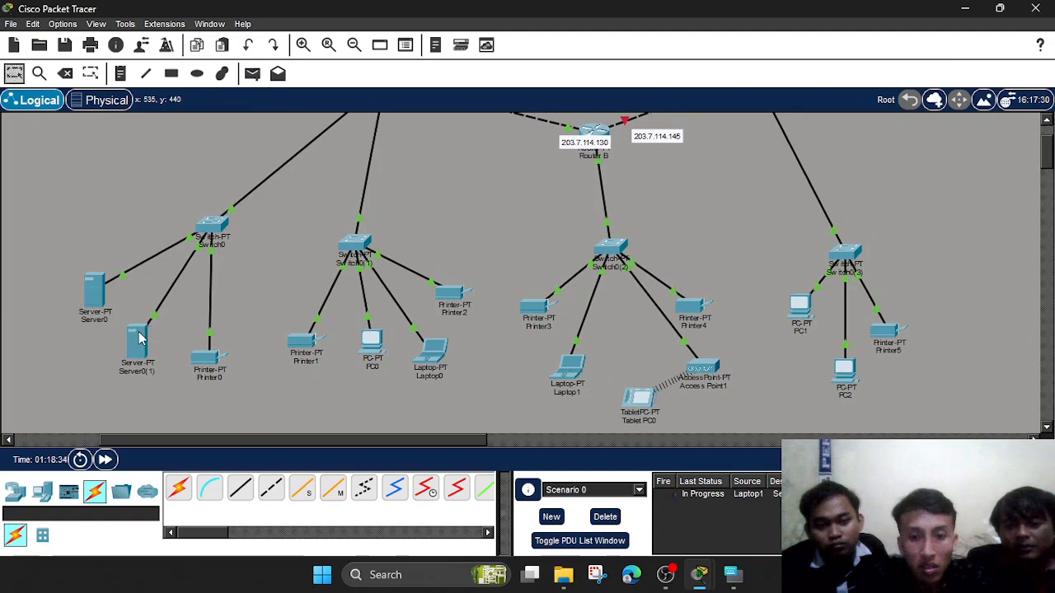
Repeat the simple PDU test from PC0 to Laptop1.
{"action": "scroll", "coordinate": [354, 338], "scroll_direction": "up", "scroll_amount": 1}
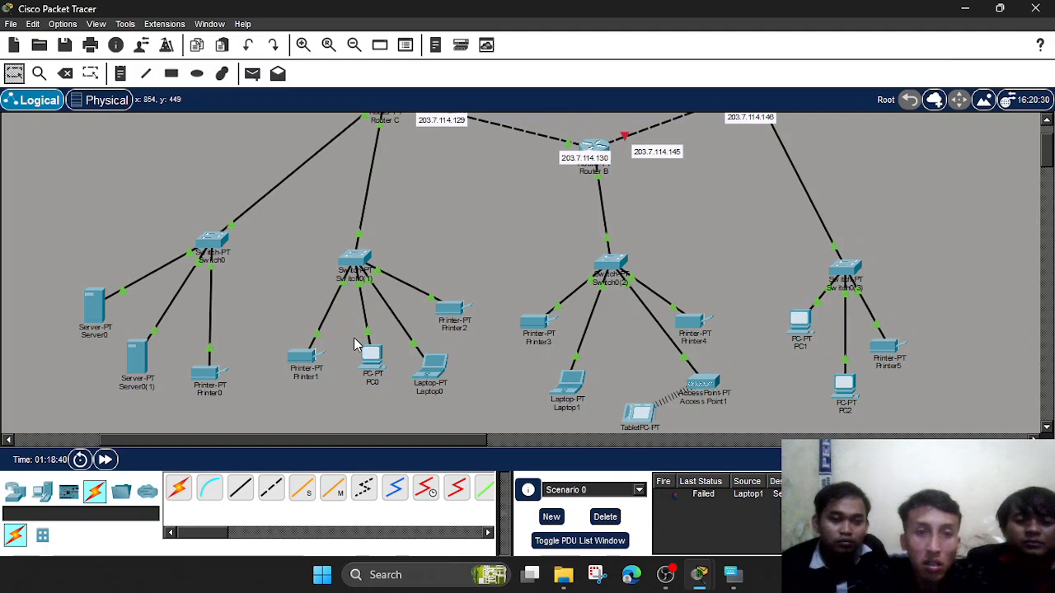
{"action": "left_click", "coordinate": [252, 73]}
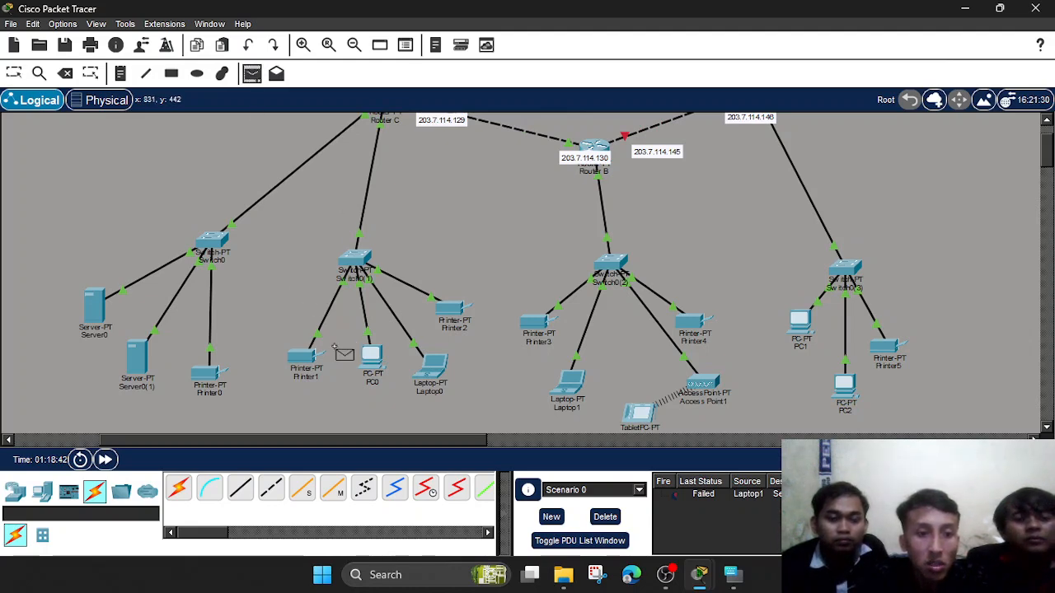
{"action": "left_click", "coordinate": [371, 360]}
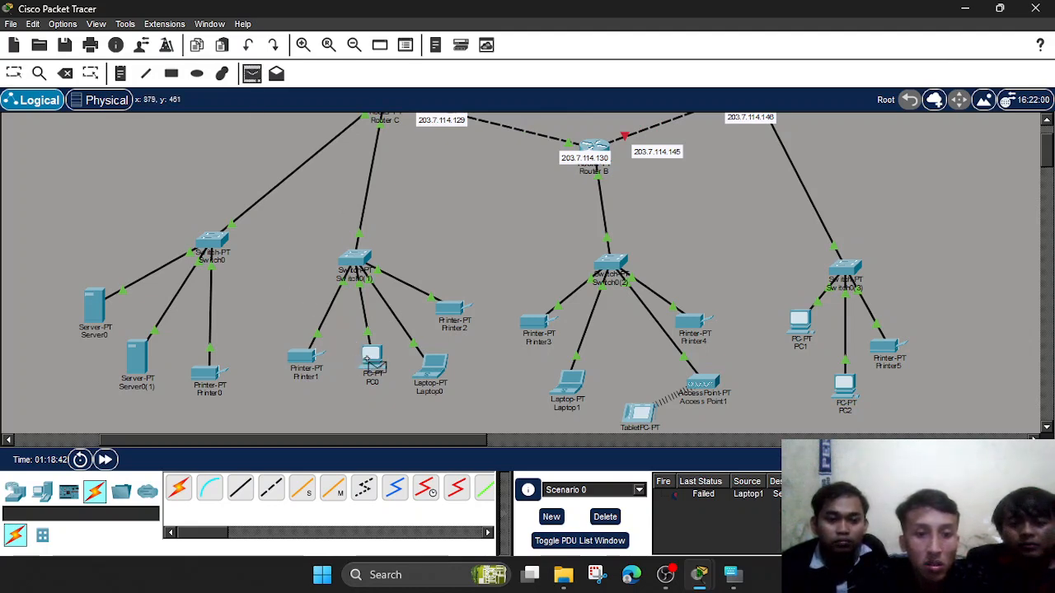
{"action": "left_click", "coordinate": [569, 387]}
{"action": "scroll", "coordinate": [568, 385], "scroll_direction": "down", "scroll_amount": 3}
Identify Router B's interface on the down link marked 203.7.114.145 and inspect its FastEthernet4/0 settings.
{"action": "scroll", "coordinate": [567, 391], "scroll_direction": "up", "scroll_amount": 10}
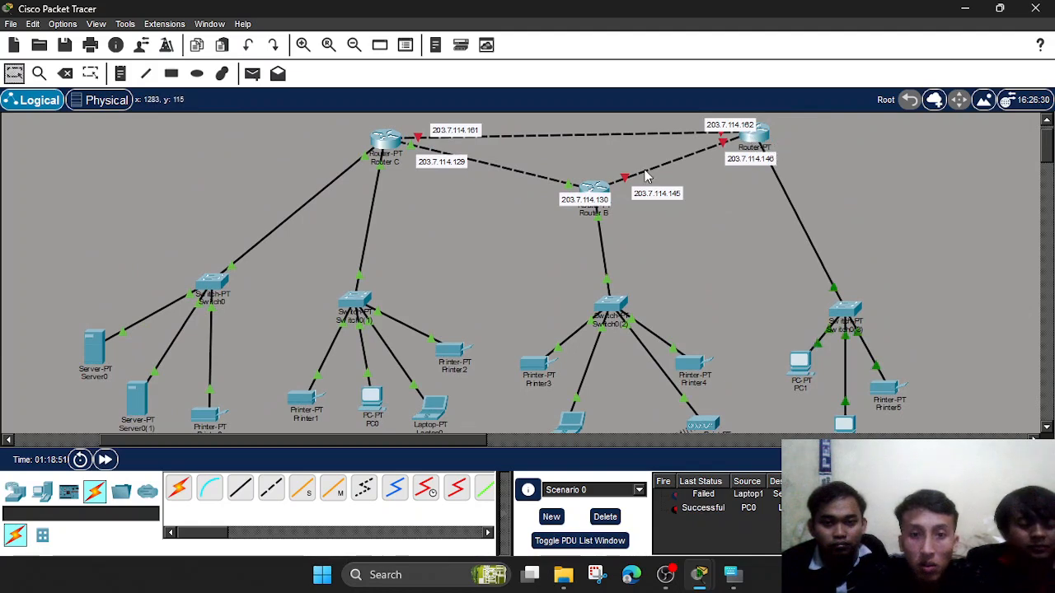
{"action": "mouse_move", "coordinate": [626, 179]}
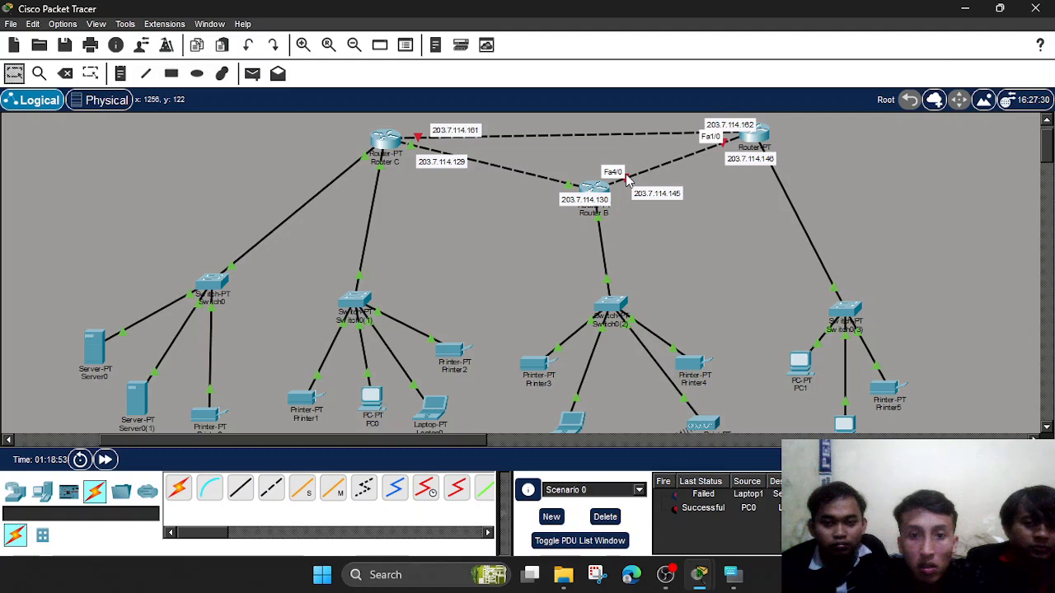
{"action": "left_click", "coordinate": [595, 187]}
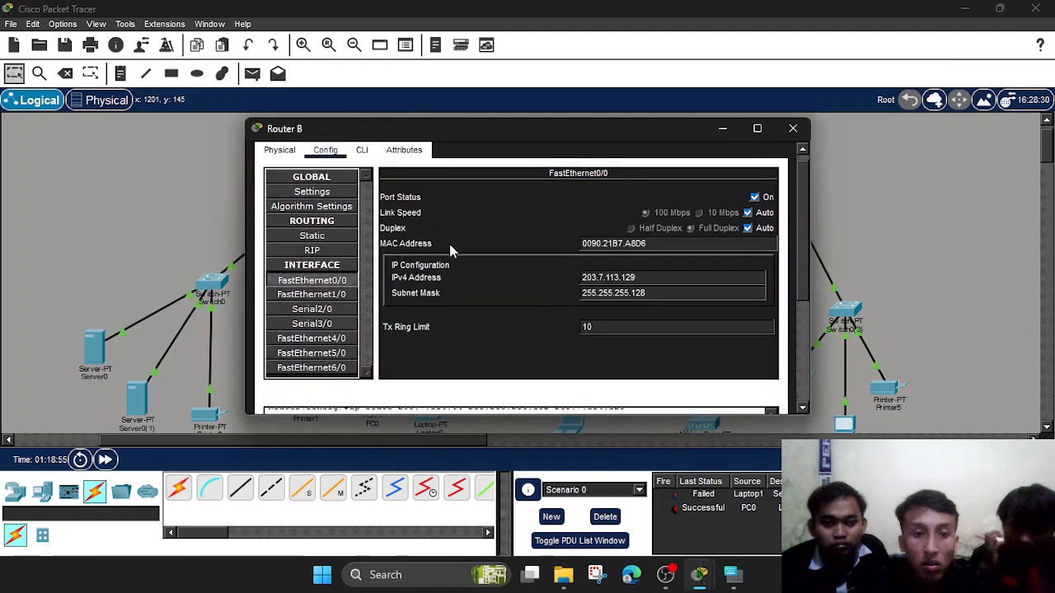
{"action": "left_click", "coordinate": [340, 341]}
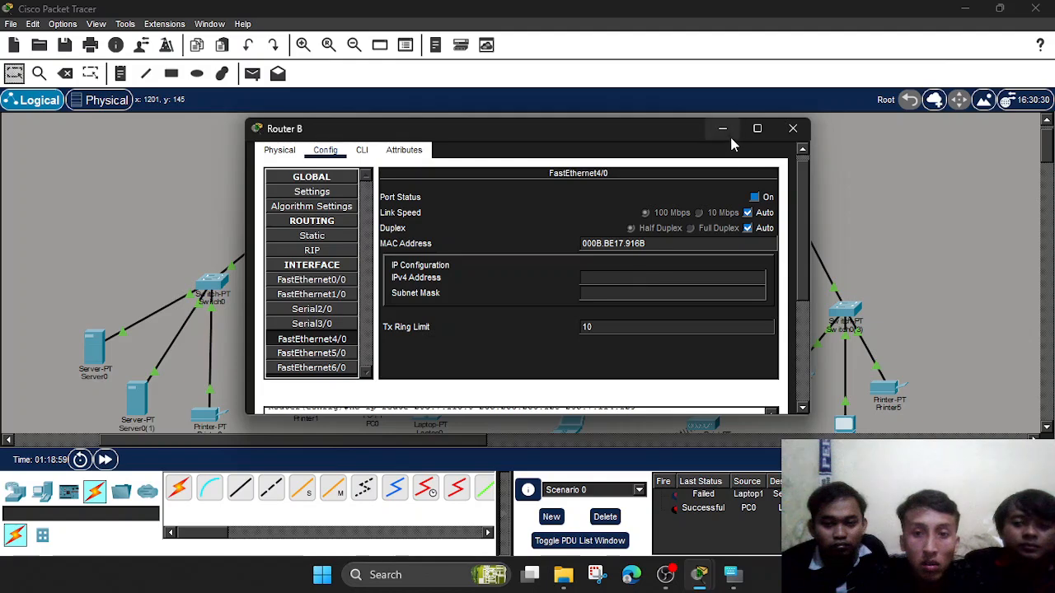
{"action": "left_click", "coordinate": [793, 128]}
Try to assign the link label's address 203.7.114.145 as the IPv4 address of Router B's FastEthernet4/0.
{"action": "double_click", "coordinate": [659, 193]}
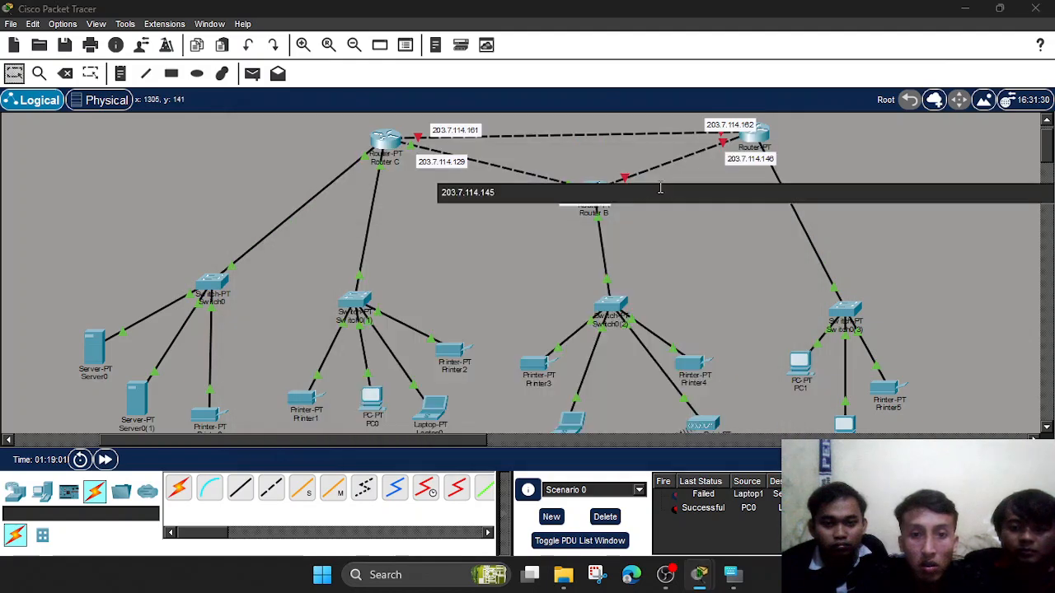
{"action": "left_click_drag", "start_coordinate": [503, 193], "coordinate": [450, 193]}
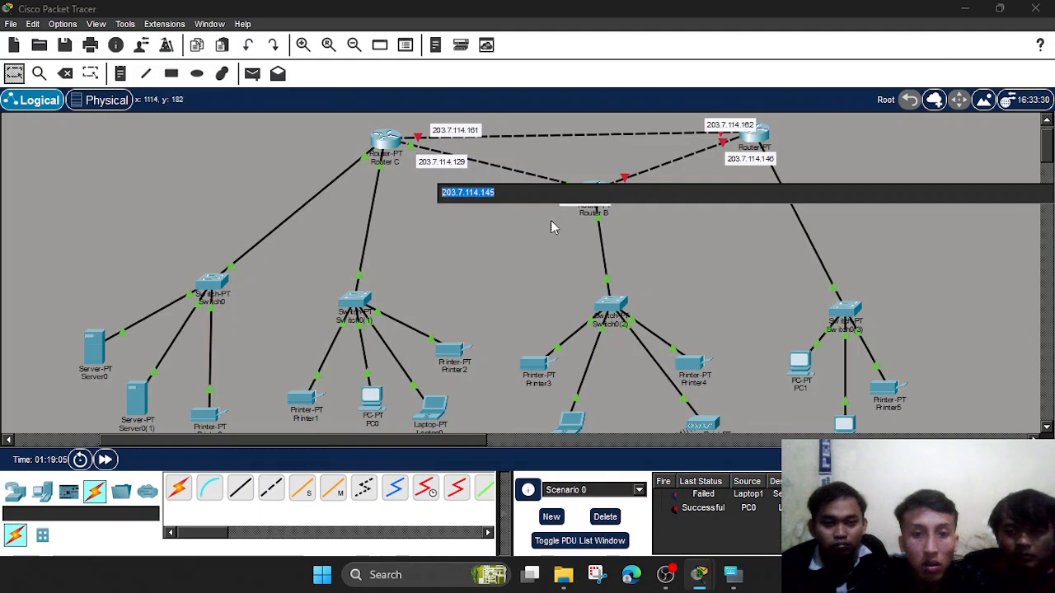
{"action": "left_click", "coordinate": [638, 239]}
{"action": "double_click", "coordinate": [593, 195]}
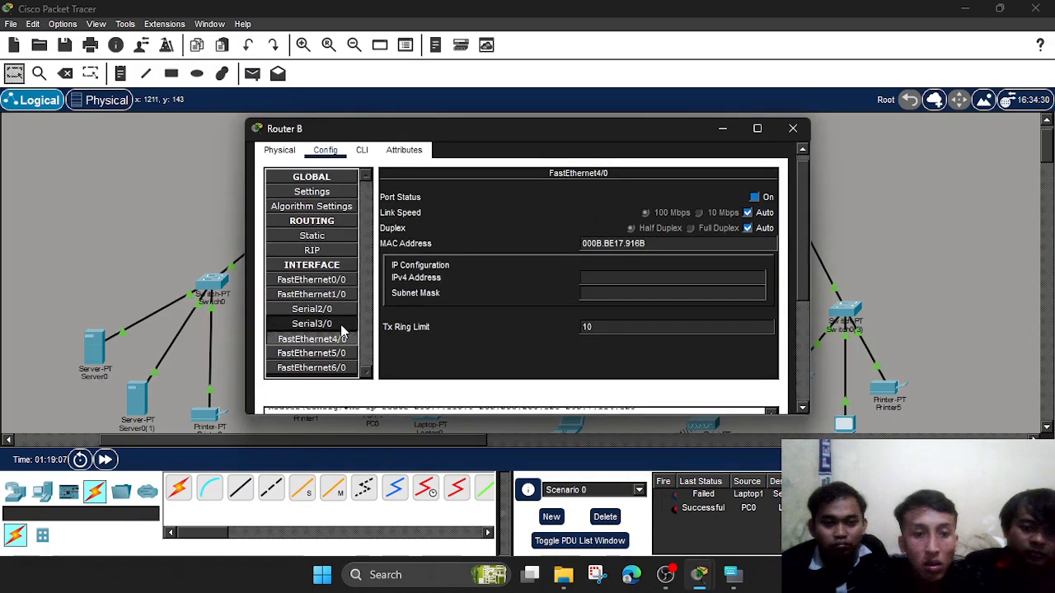
{"action": "type", "text": "203.7.114.145"}
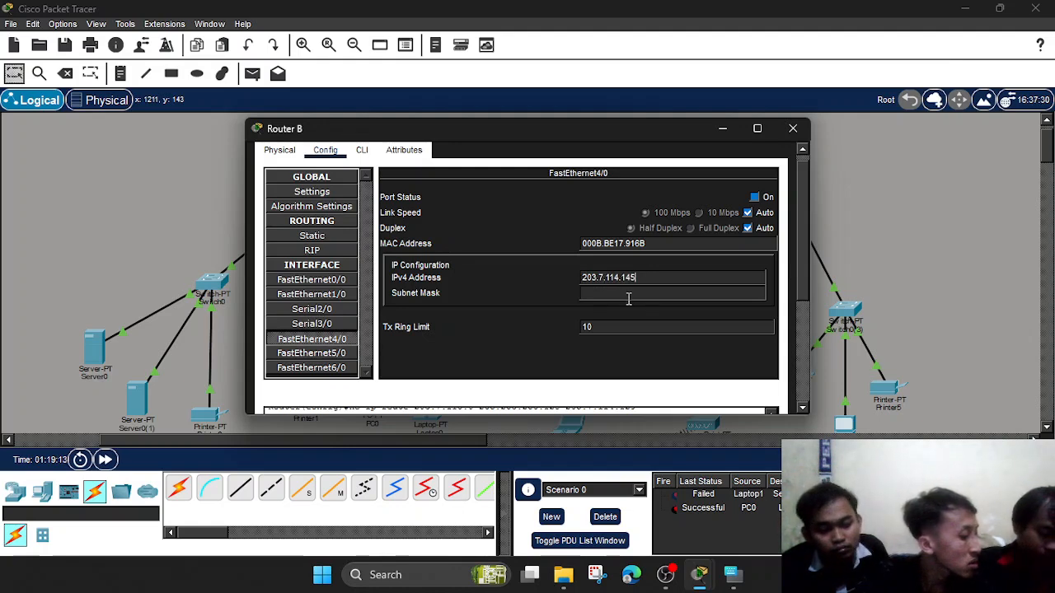
{"action": "left_click", "coordinate": [616, 292]}
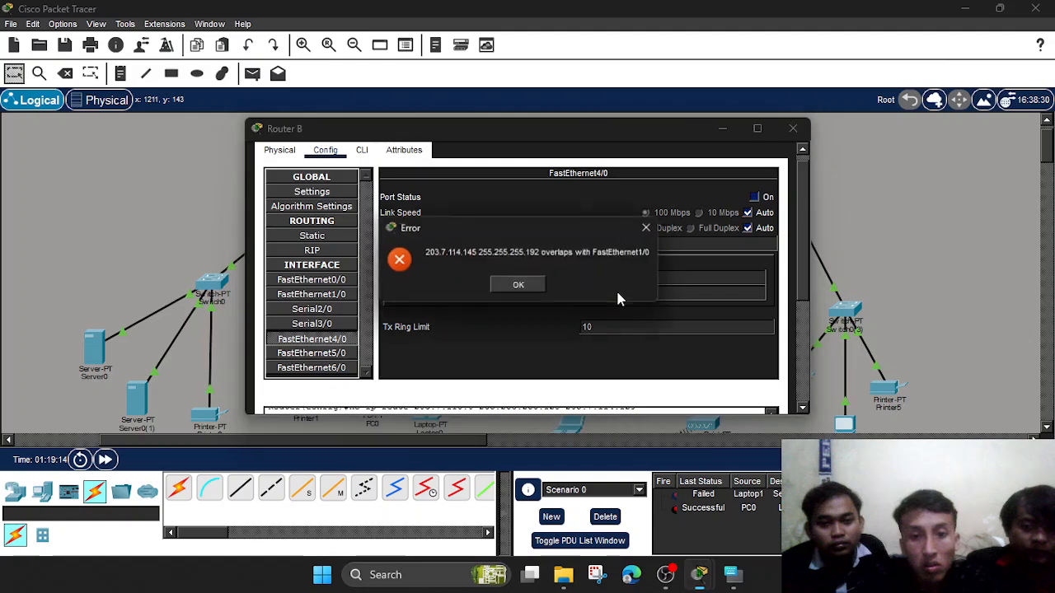
{"action": "left_click", "coordinate": [652, 227]}
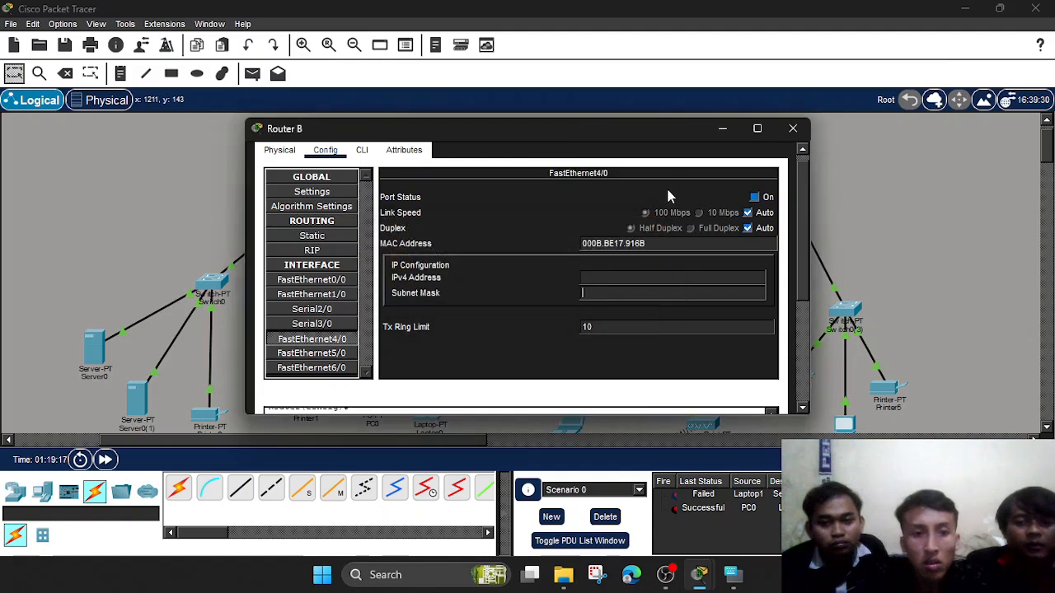
{"action": "left_click", "coordinate": [723, 130]}
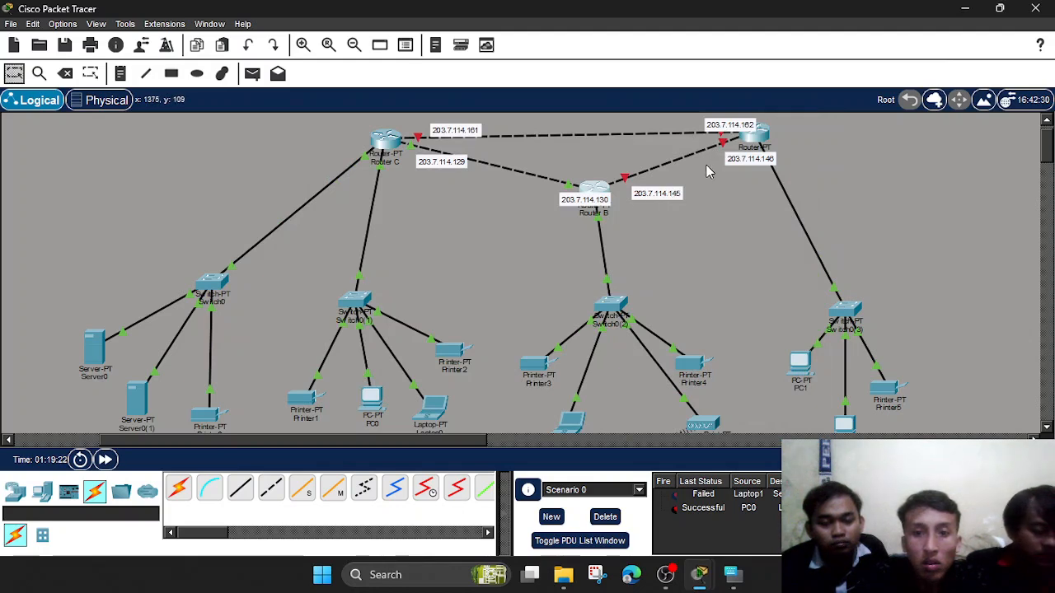
Try to assign the IPv4 address 203.7.114.147 to Router B's FastEthernet4/0 instead.
{"action": "scroll", "coordinate": [706, 165], "scroll_direction": "up", "scroll_amount": 1}
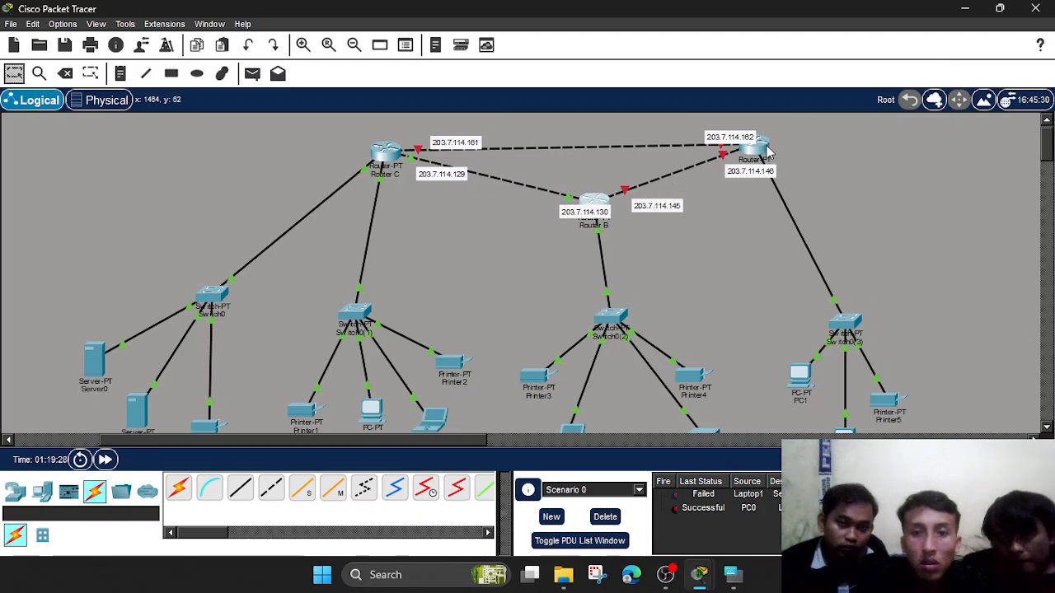
{"action": "left_click", "coordinate": [604, 200]}
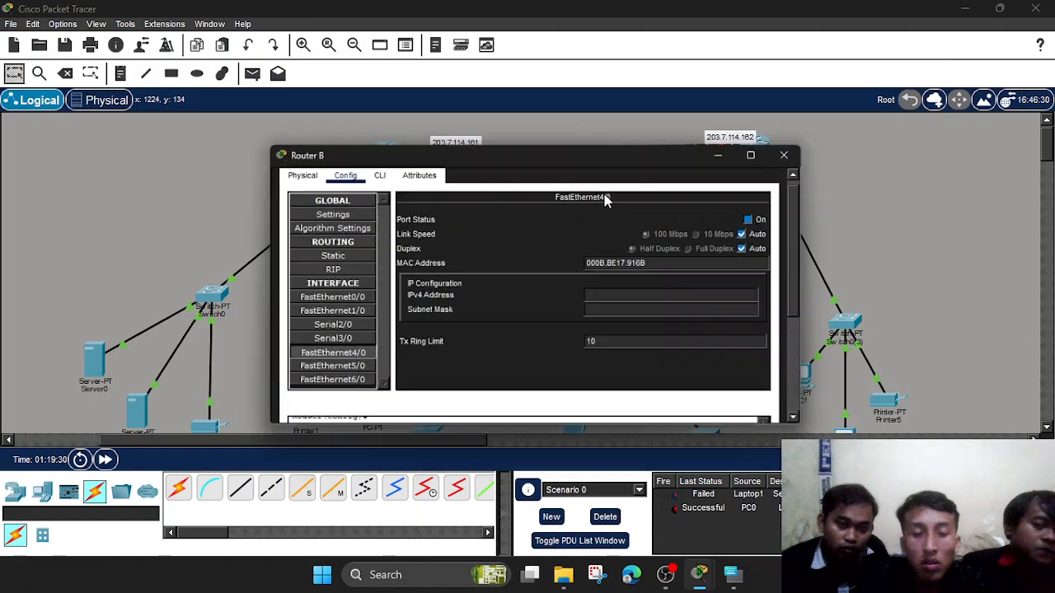
{"action": "left_click", "coordinate": [593, 283]}
{"action": "type", "text": "203.7.114.145"}
{"action": "key", "text": "BackSpace"}
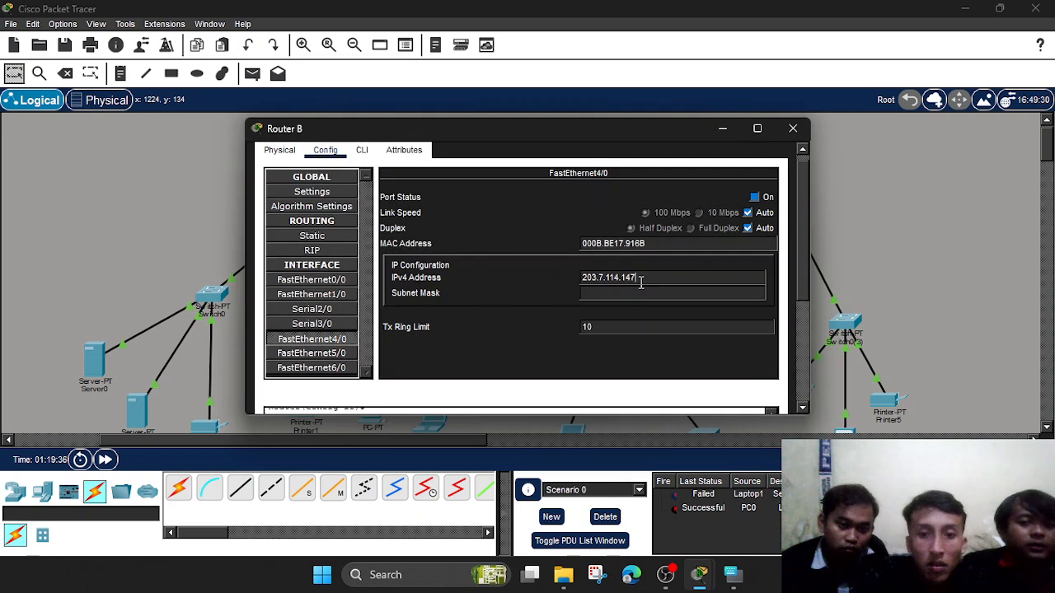
{"action": "left_click", "coordinate": [637, 292]}
{"action": "left_click", "coordinate": [520, 287]}
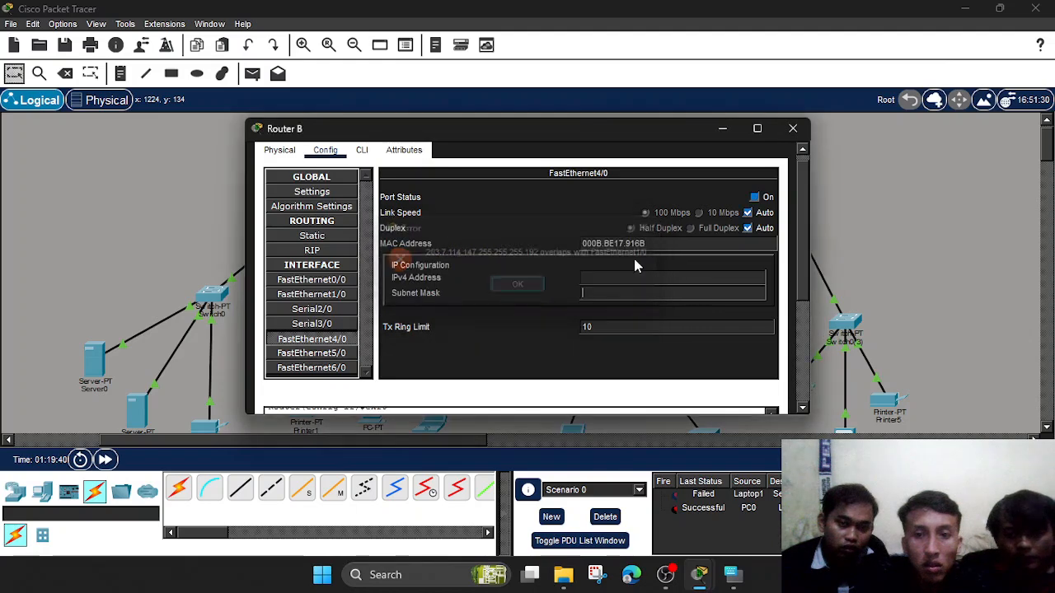
{"action": "left_click", "coordinate": [726, 129]}
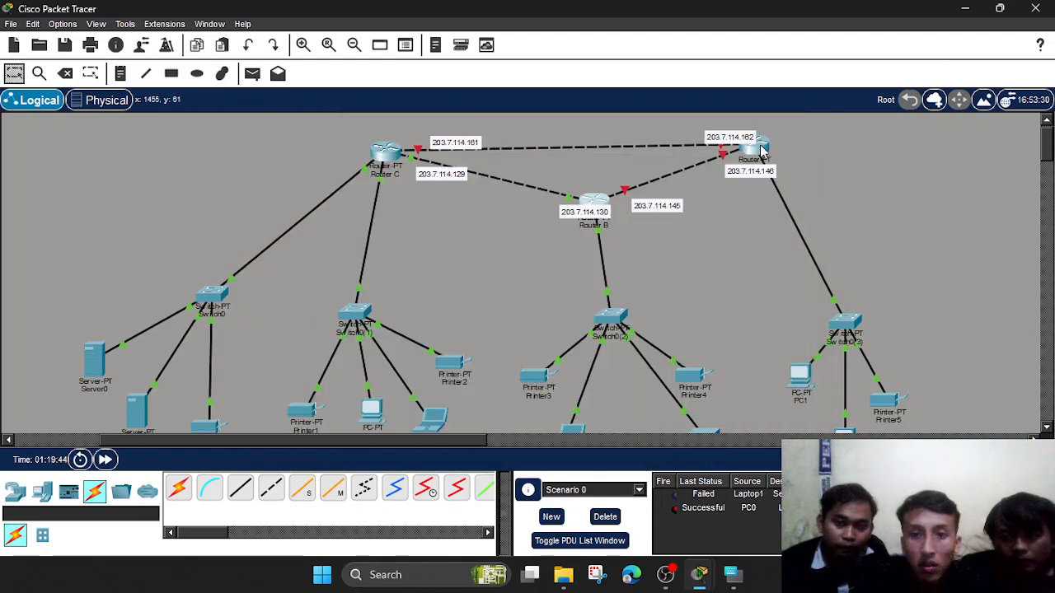
{"action": "left_click", "coordinate": [666, 575]}
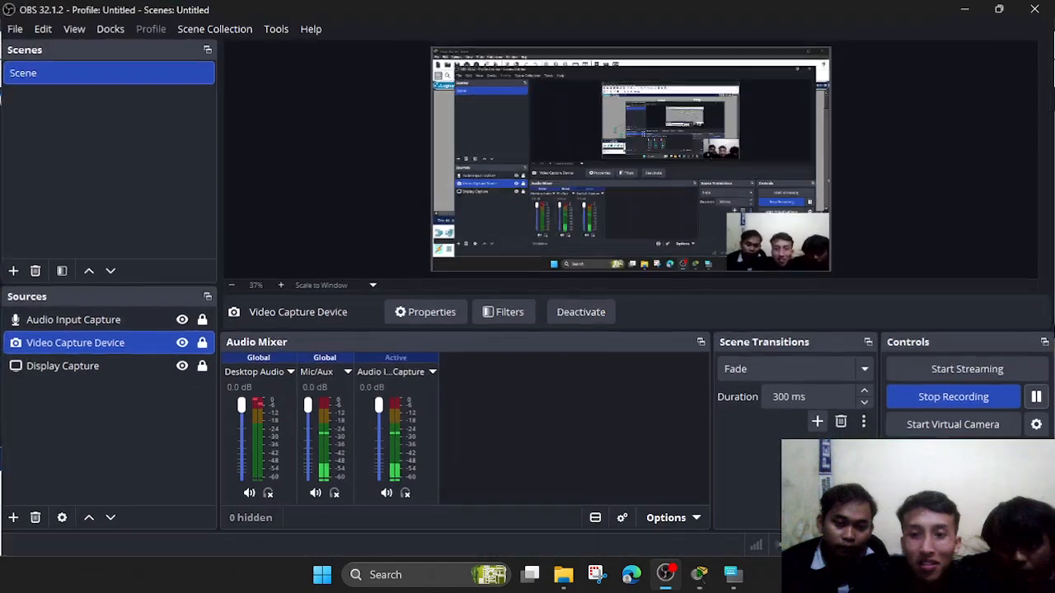
{"action": "left_click", "coordinate": [965, 8]}
Copy the address 203.7.114.145 from the link label and check Router B's FastEthernet4/0 and FastEthernet1/0 settings.
{"action": "left_click", "coordinate": [666, 207]}
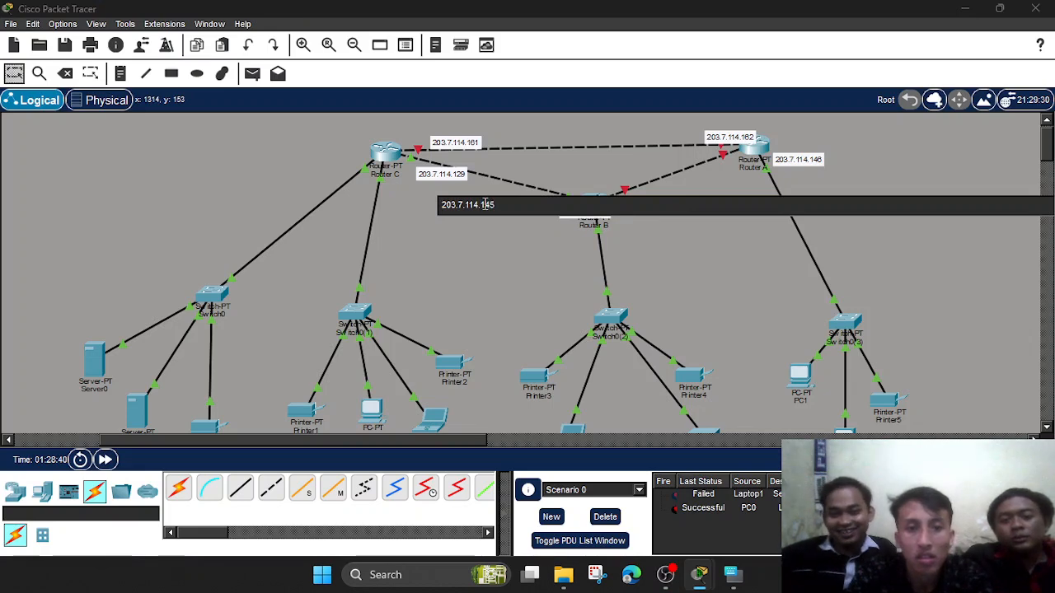
{"action": "left_click_drag", "start_coordinate": [506, 205], "coordinate": [439, 204]}
{"action": "key", "text": "ctrl+c"}
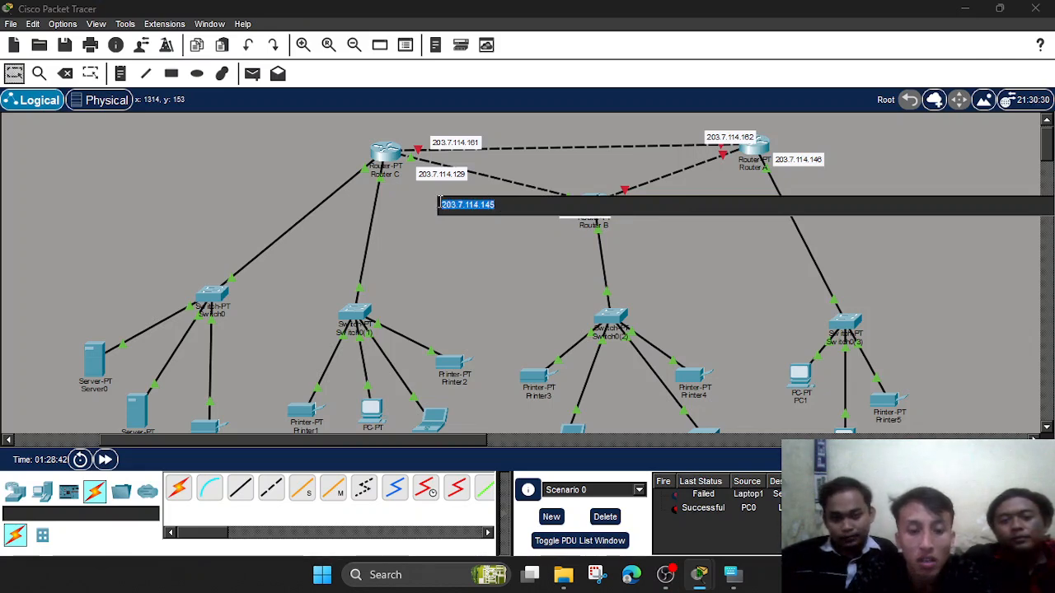
{"action": "left_click", "coordinate": [604, 171]}
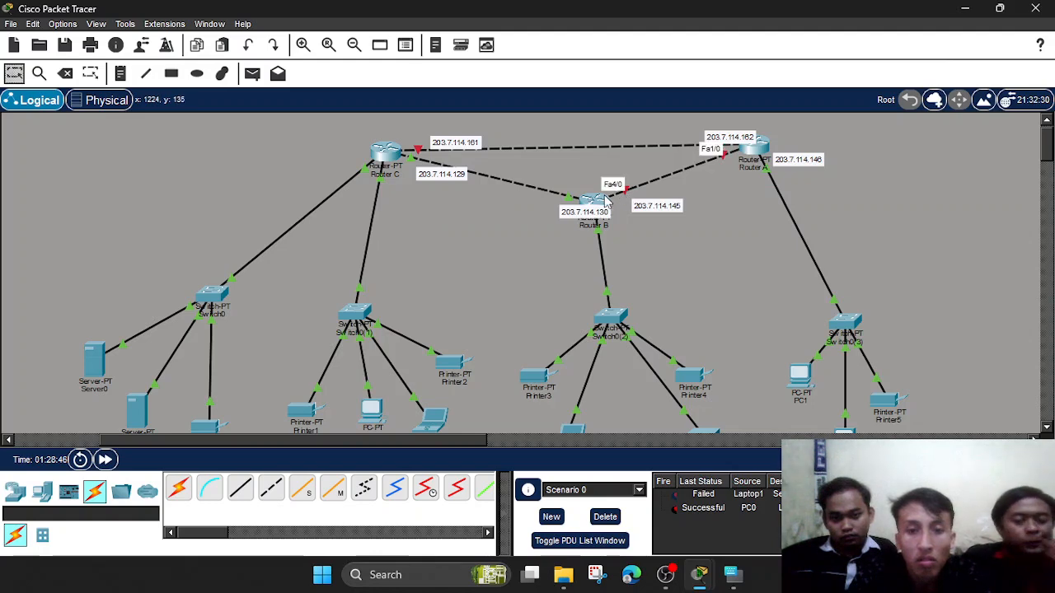
{"action": "left_click", "coordinate": [597, 196]}
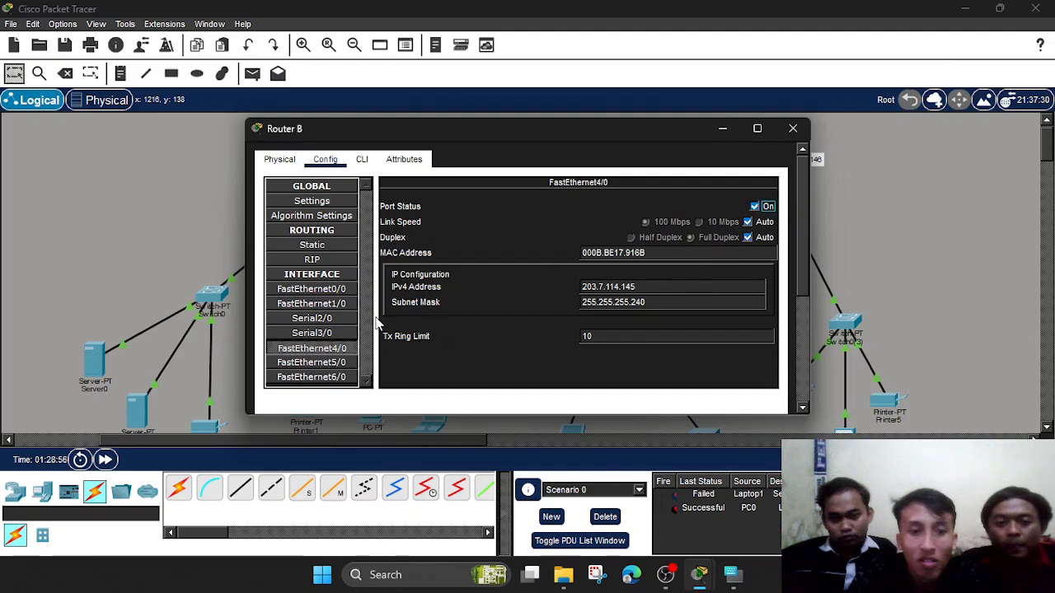
{"action": "left_click", "coordinate": [337, 305]}
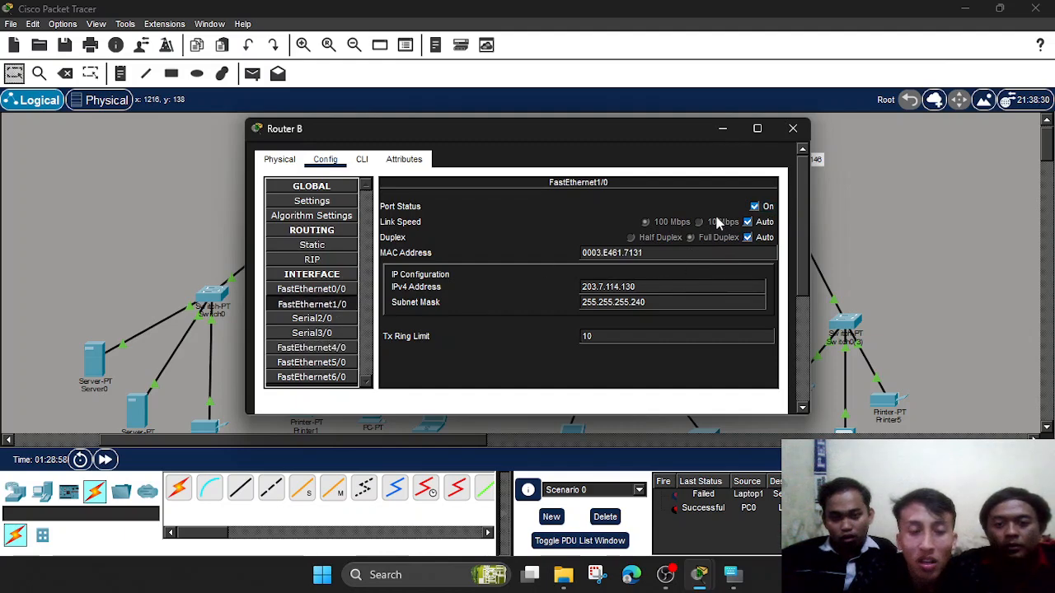
{"action": "left_click", "coordinate": [721, 133]}
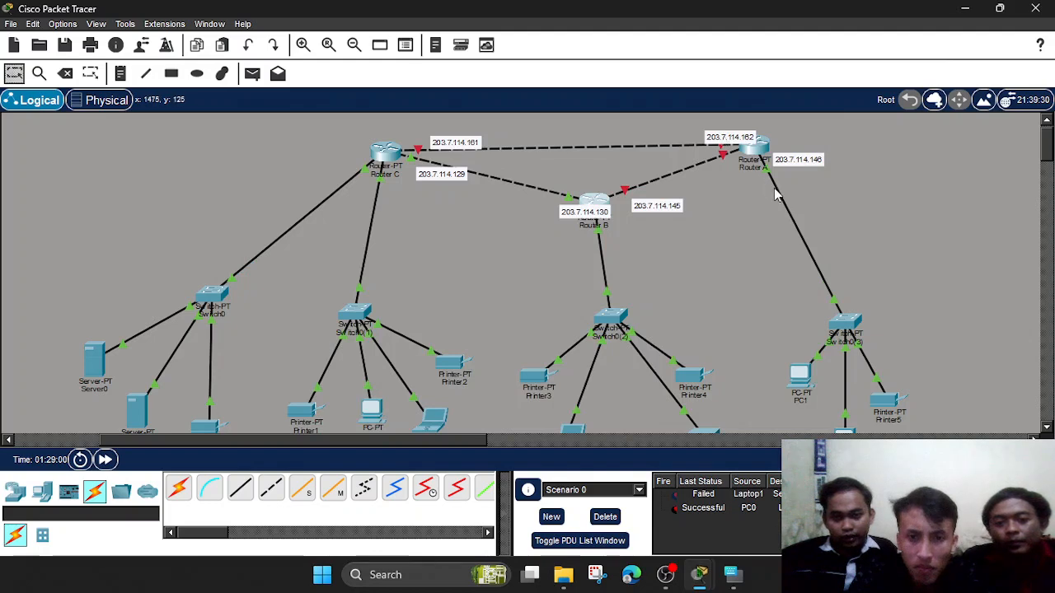
Configure Router A's FastEthernet1/0 with the IPv4 address 203.7.114.146 and subnet mask 255.255.255.240, and turn the port on.
{"action": "left_click", "coordinate": [752, 151]}
{"action": "left_click", "coordinate": [313, 304]}
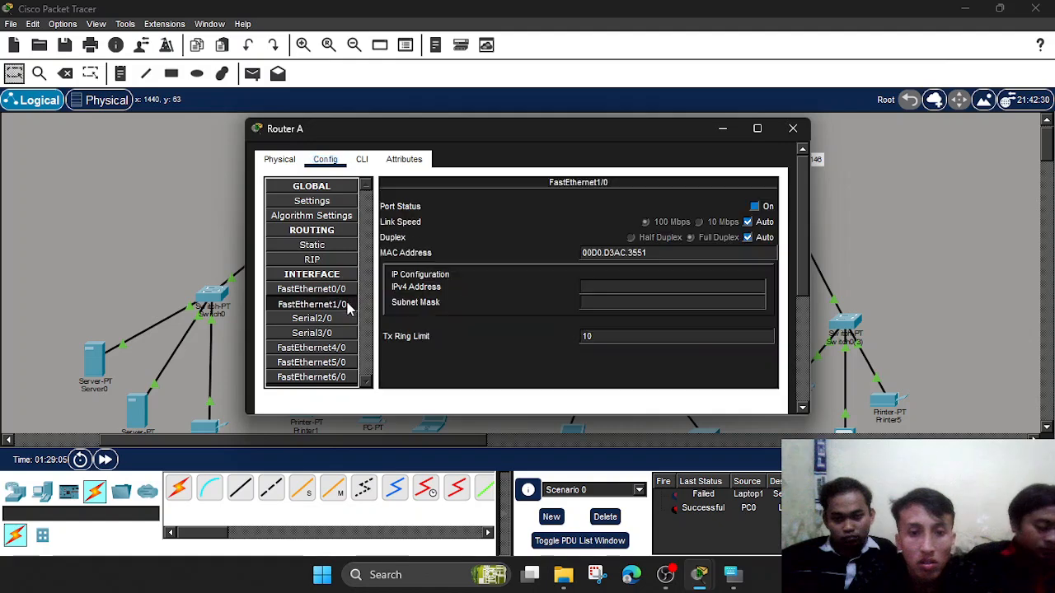
{"action": "left_click", "coordinate": [721, 131]}
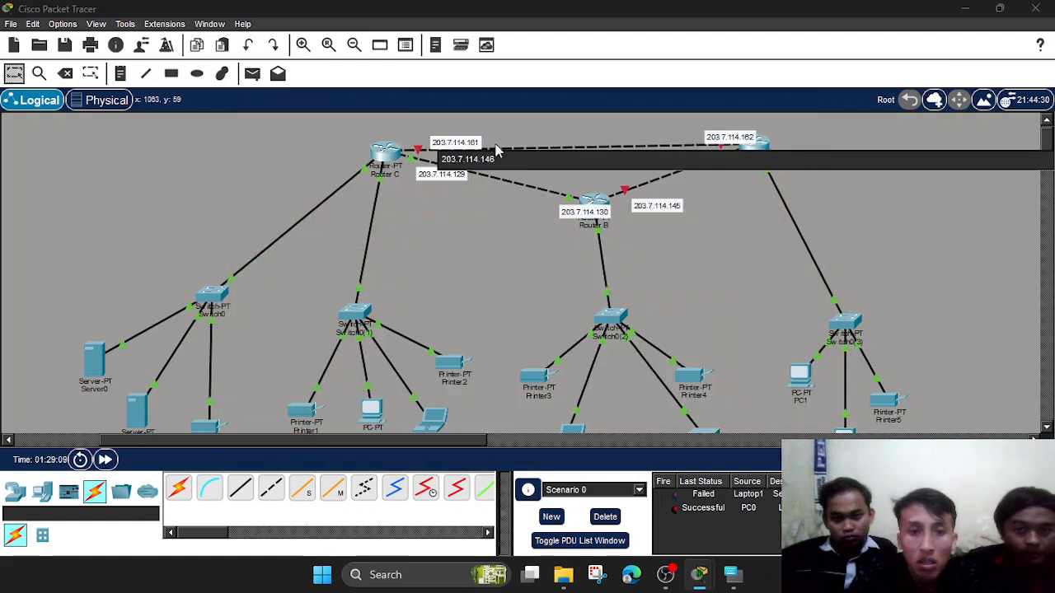
{"action": "left_click", "coordinate": [752, 136]}
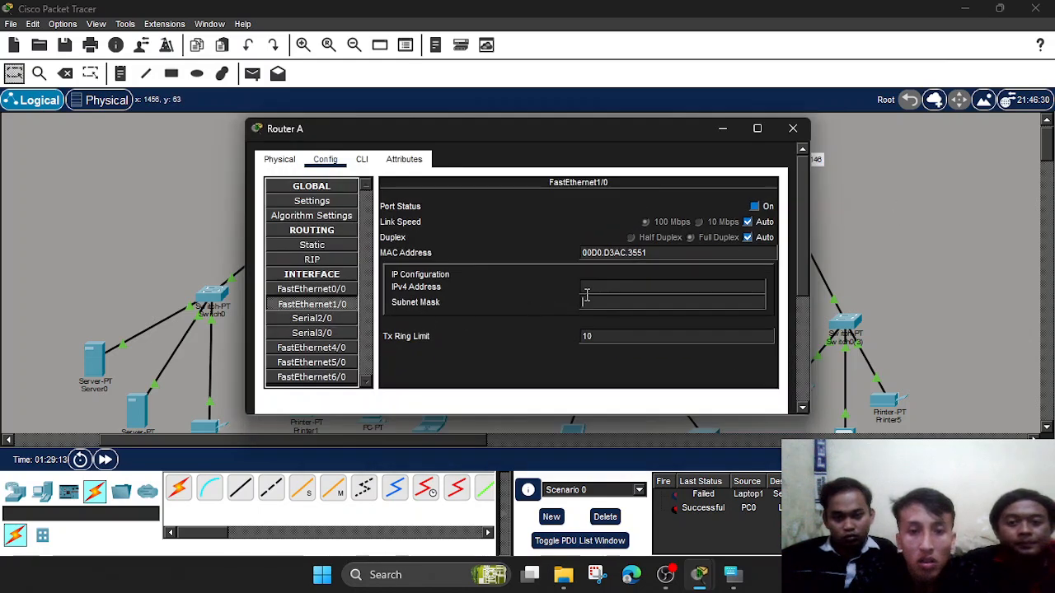
{"action": "key", "text": "ctrl+v"}
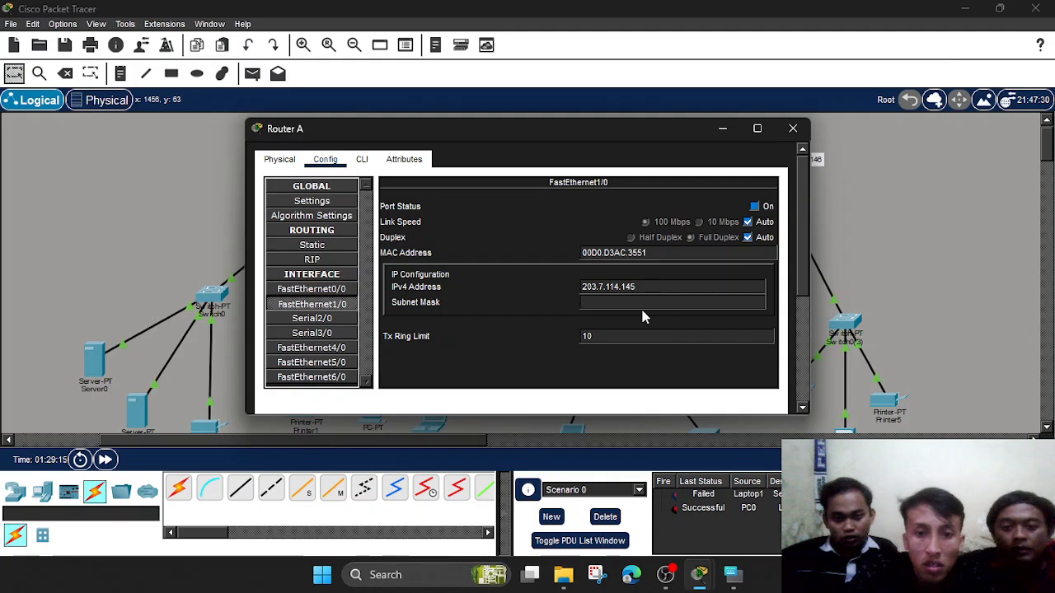
{"action": "left_click", "coordinate": [635, 302]}
{"action": "type", "text": "255.255.255.192"}
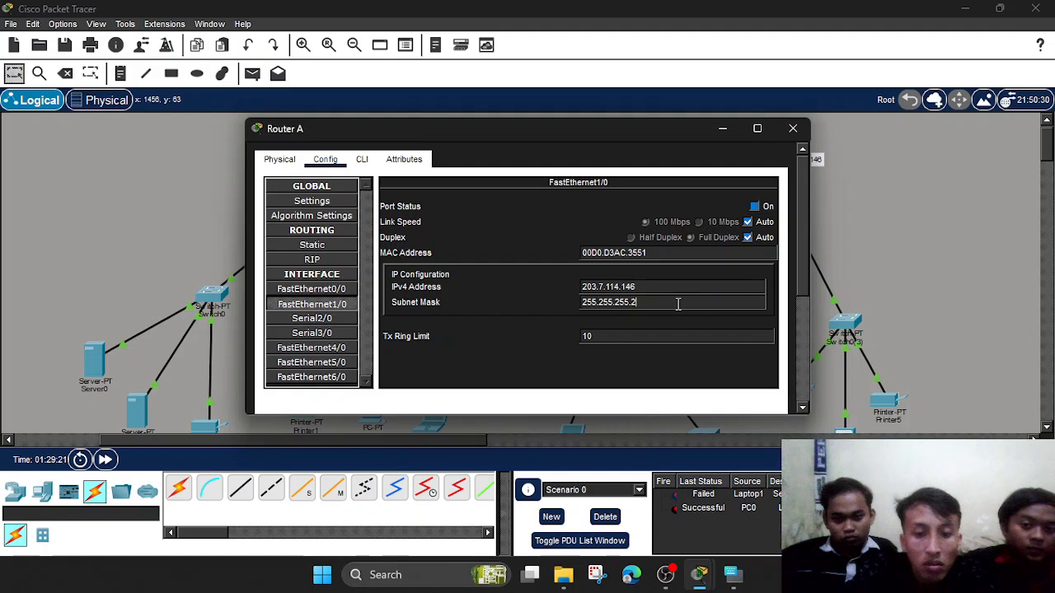
{"action": "type", "text": "240"}
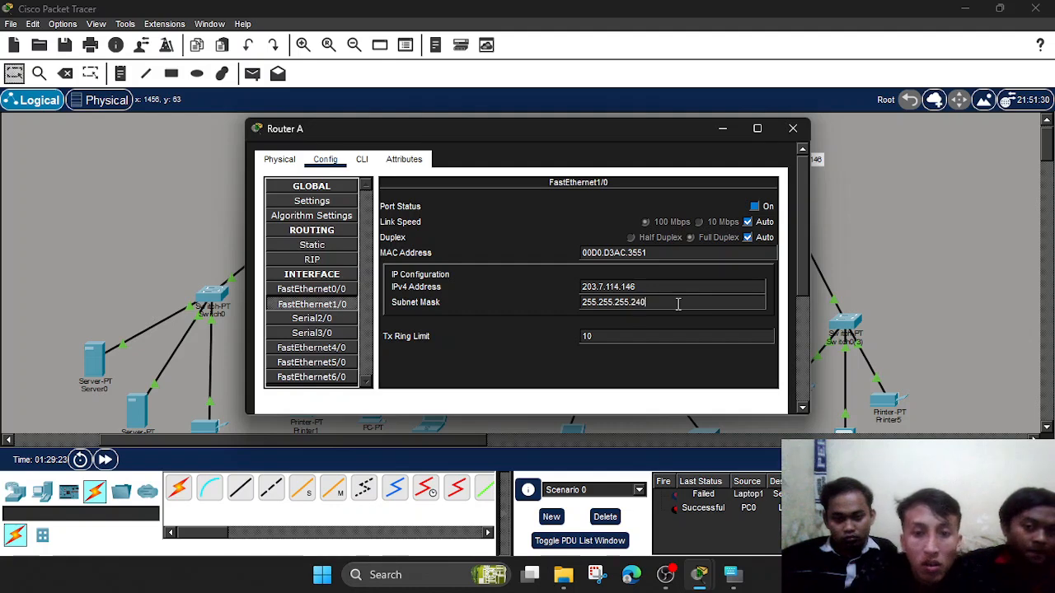
{"action": "left_click", "coordinate": [756, 208]}
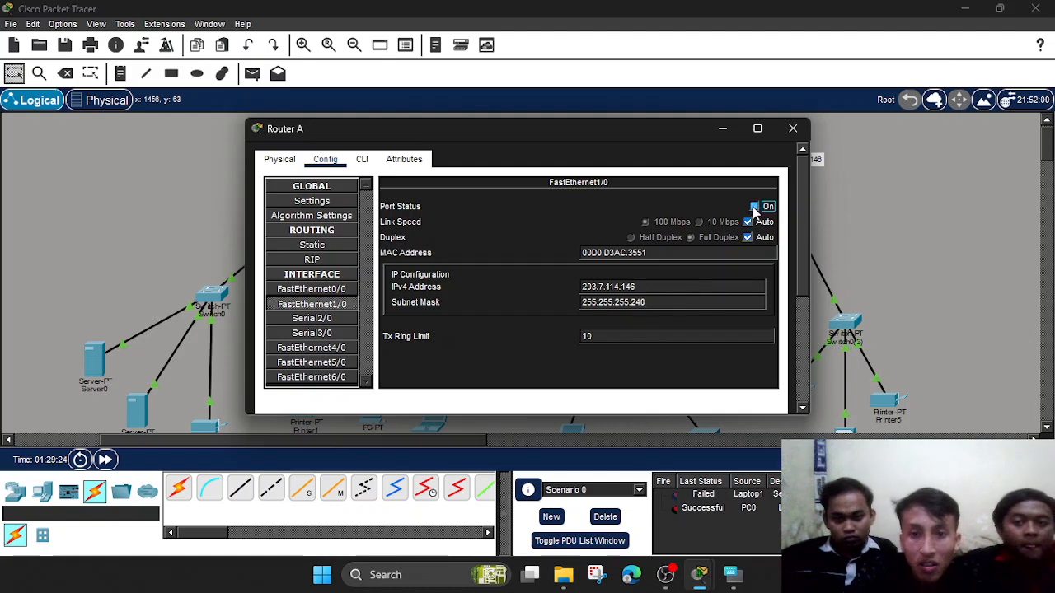
{"action": "left_click", "coordinate": [792, 128]}
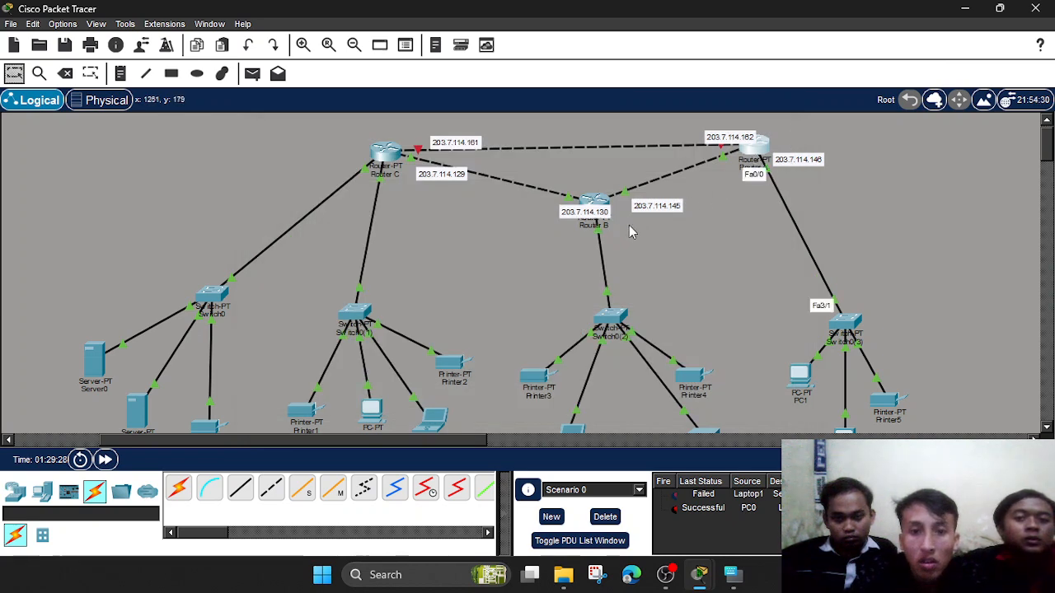
Copy the IPv4 address of Router B's FastEthernet0/0.
{"action": "mouse_move", "coordinate": [606, 235]}
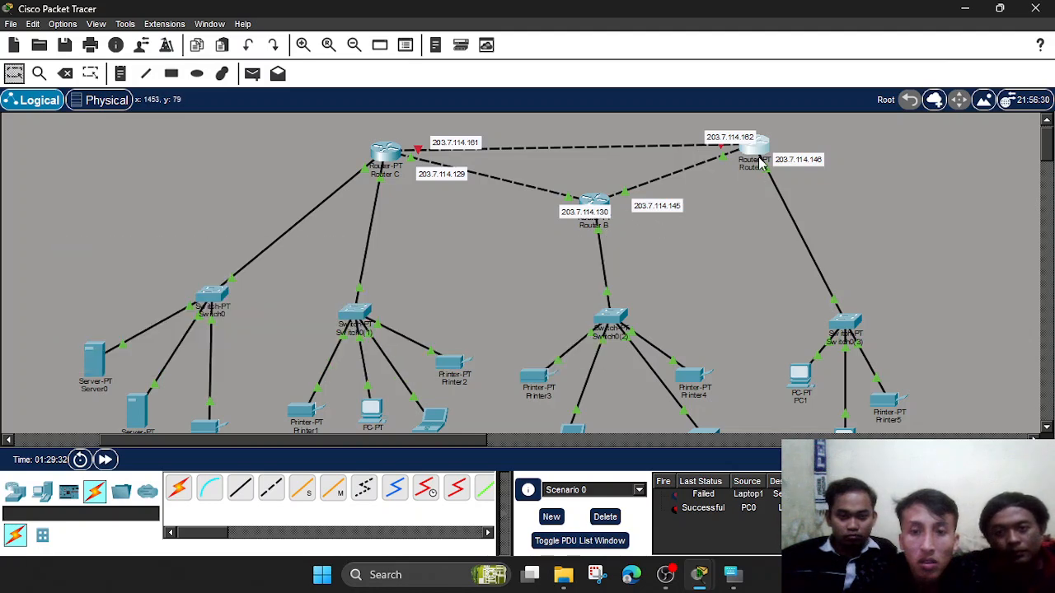
{"action": "left_click", "coordinate": [599, 213]}
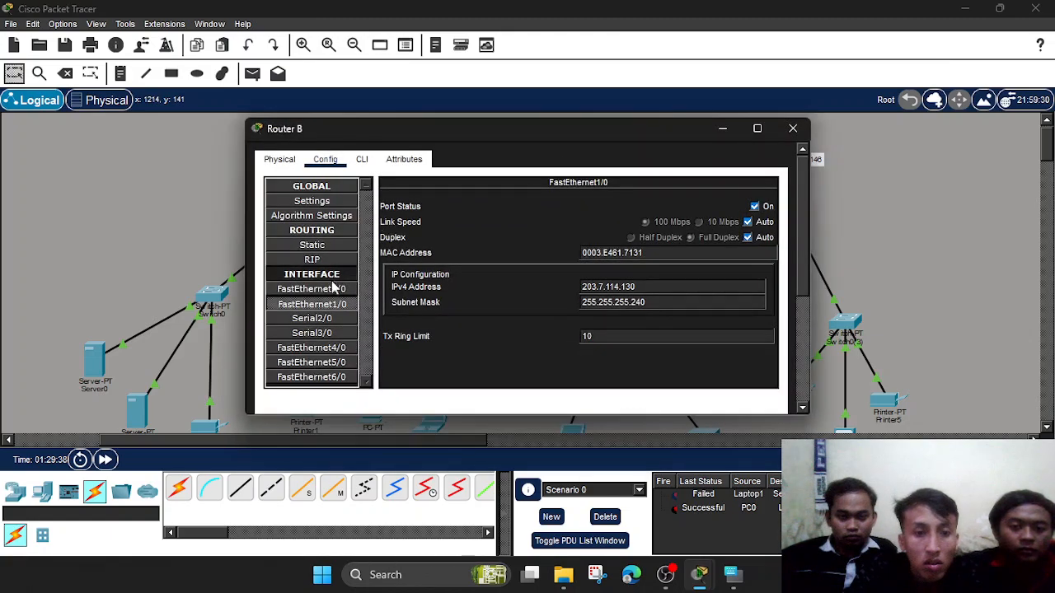
{"action": "left_click", "coordinate": [619, 286]}
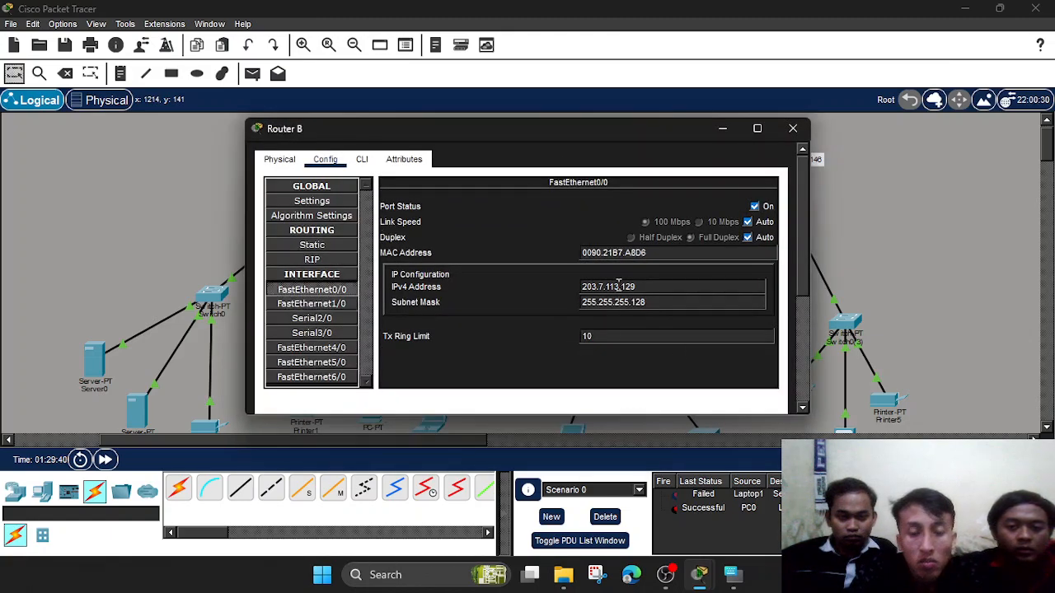
{"action": "left_click_drag", "start_coordinate": [651, 287], "coordinate": [575, 286]}
{"action": "key", "text": "ctrl+c"}
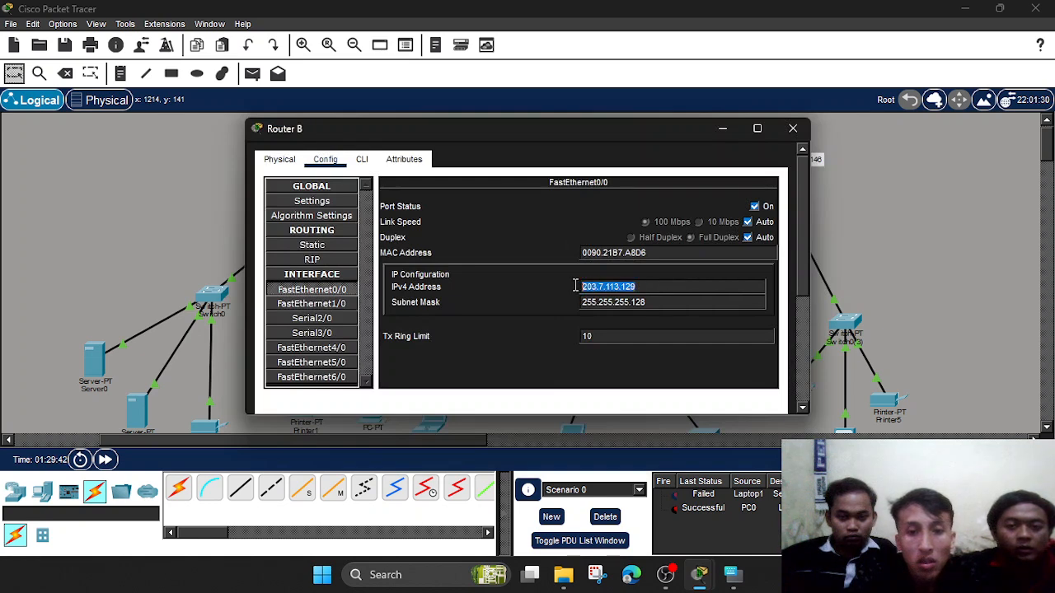
{"action": "left_click", "coordinate": [726, 130]}
Start a static route on Router A with the network address 203.7.113.128.
{"action": "left_click", "coordinate": [757, 148]}
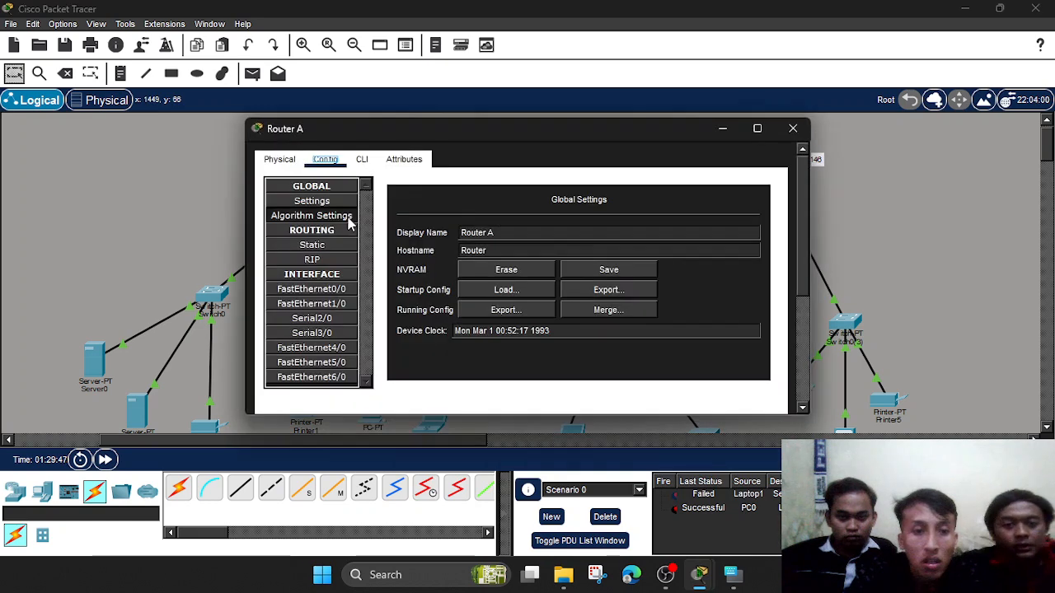
{"action": "left_click", "coordinate": [332, 245]}
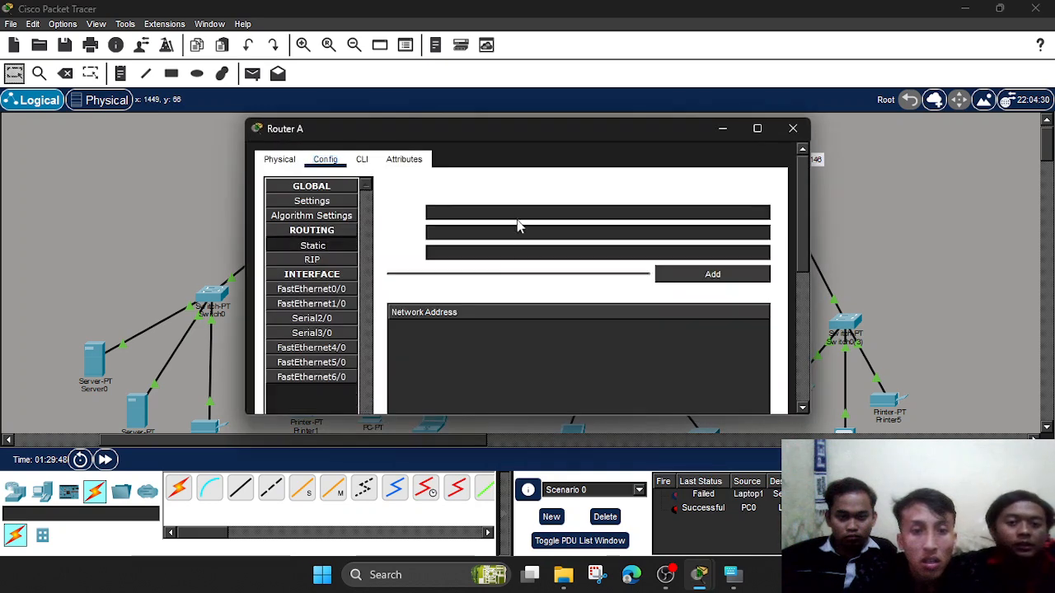
{"action": "left_click", "coordinate": [512, 211]}
{"action": "key", "text": "ctrl+v"}
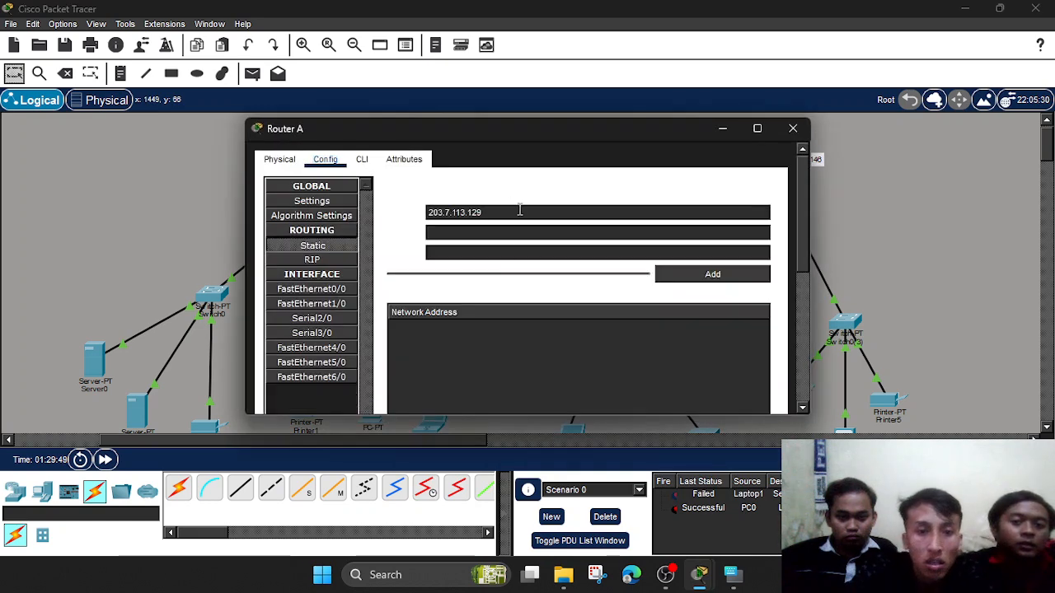
{"action": "type", "text": "8"}
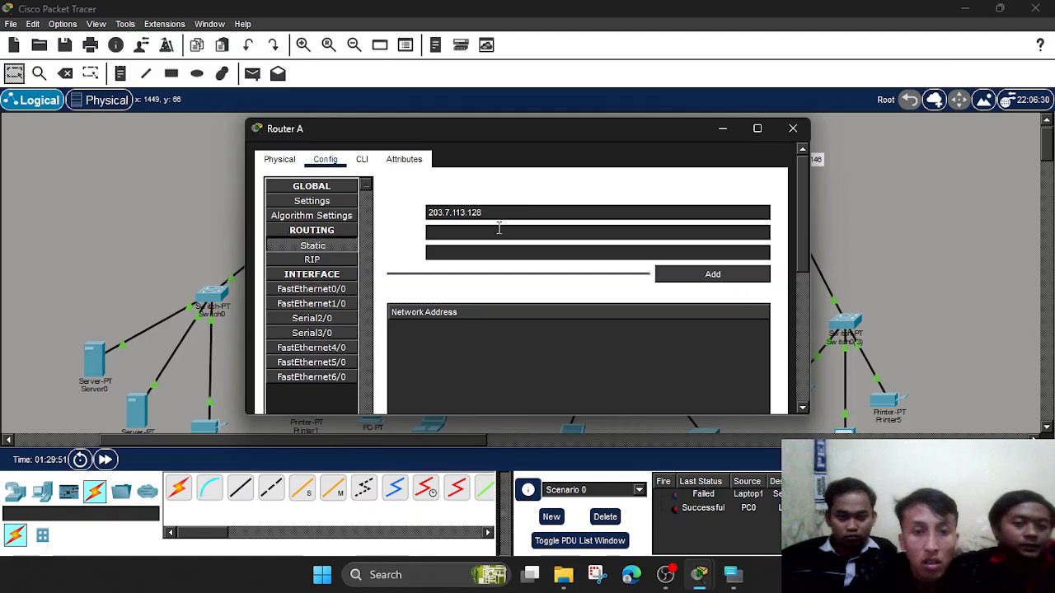
Set the mask of Router A's new static route to 255.255.255.128.
{"action": "key", "text": "ctrl+v"}
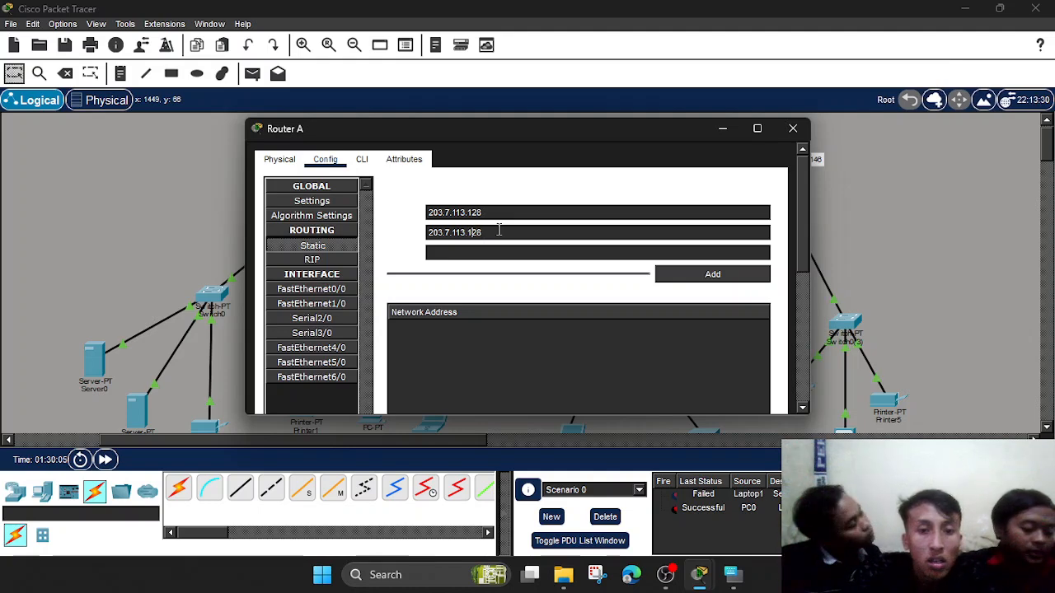
{"action": "key", "text": "BackSpace"}
{"action": "key", "text": "BackSpace"}
{"action": "key", "text": "BackSpace"}
{"action": "type", "text": "255"}
{"action": "key", "text": "BackSpace"}
{"action": "type", "text": "255"}
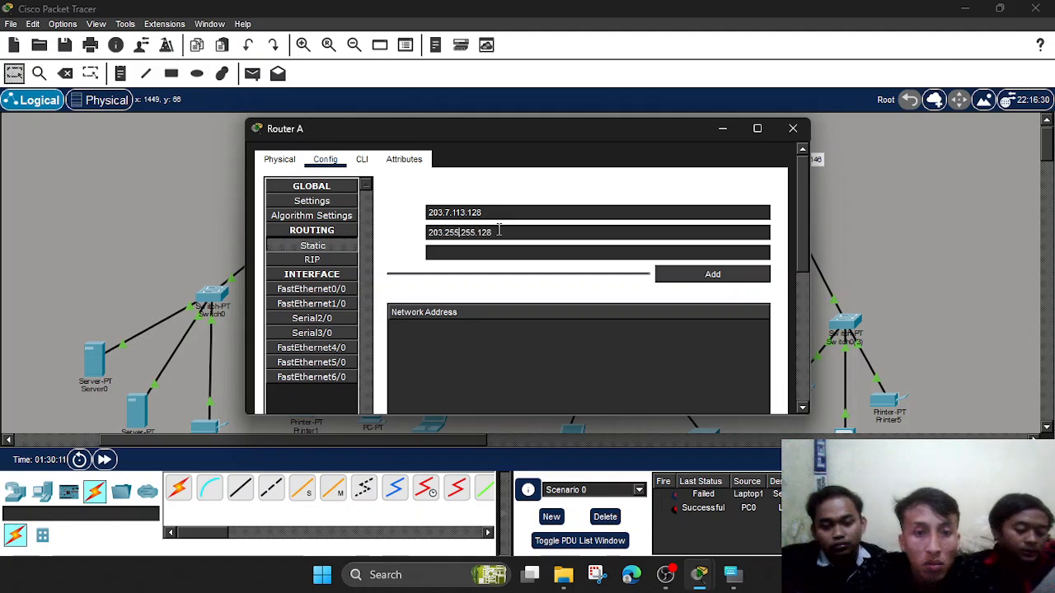
{"action": "key", "text": "Left"}
{"action": "key", "text": "Left"}
{"action": "key", "text": "Left"}
{"action": "key", "text": "Left"}
{"action": "key", "text": "BackSpace"}
{"action": "key", "text": "BackSpace"}
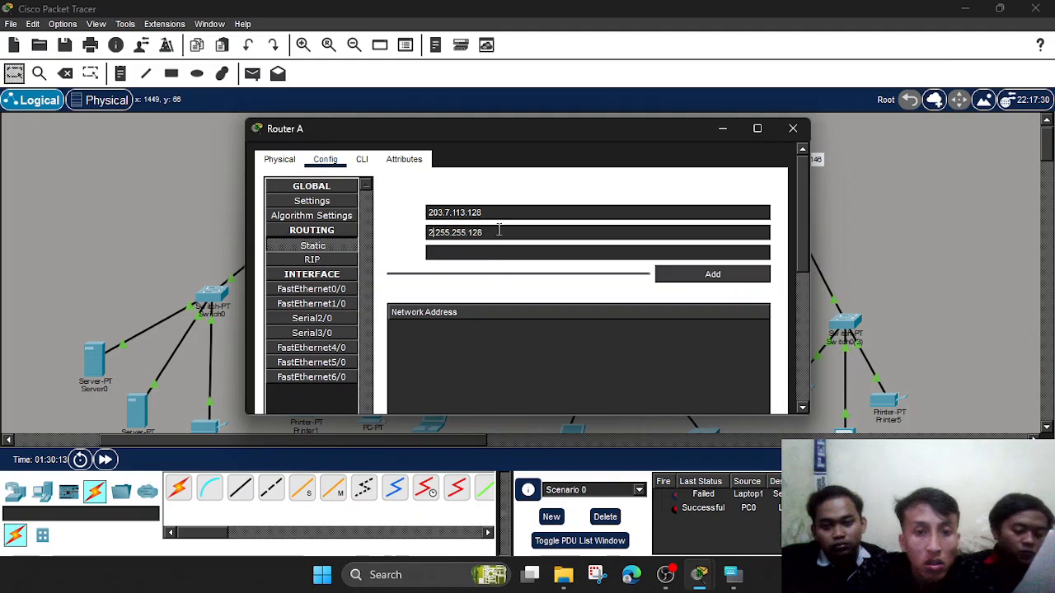
{"action": "type", "text": "55"}
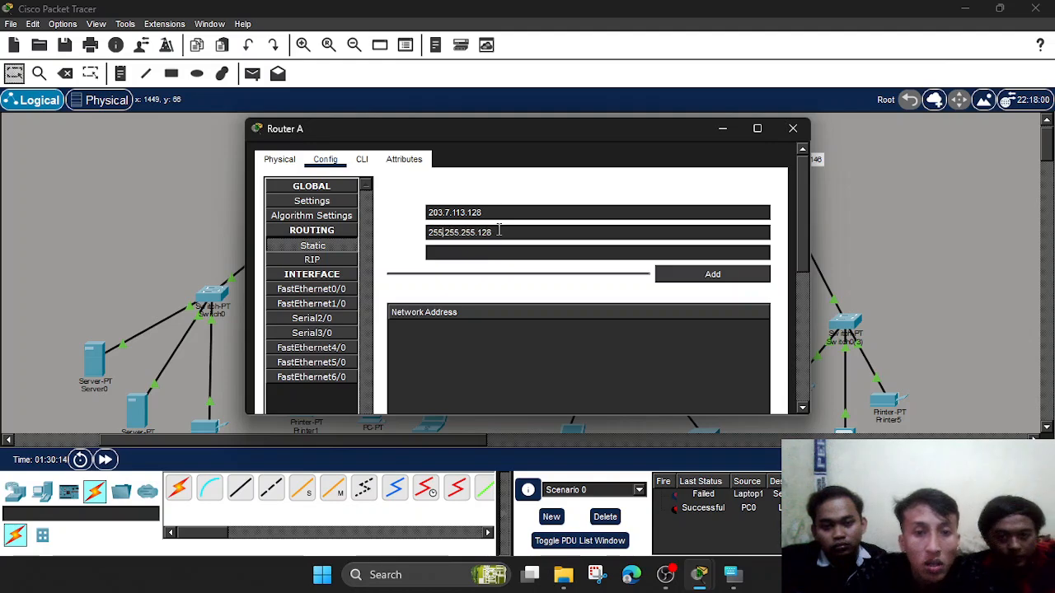
Set the route's next hop to the link label's address 203.7.114.145 and add the route to Router A.
{"action": "left_click", "coordinate": [721, 130]}
{"action": "double_click", "coordinate": [663, 209]}
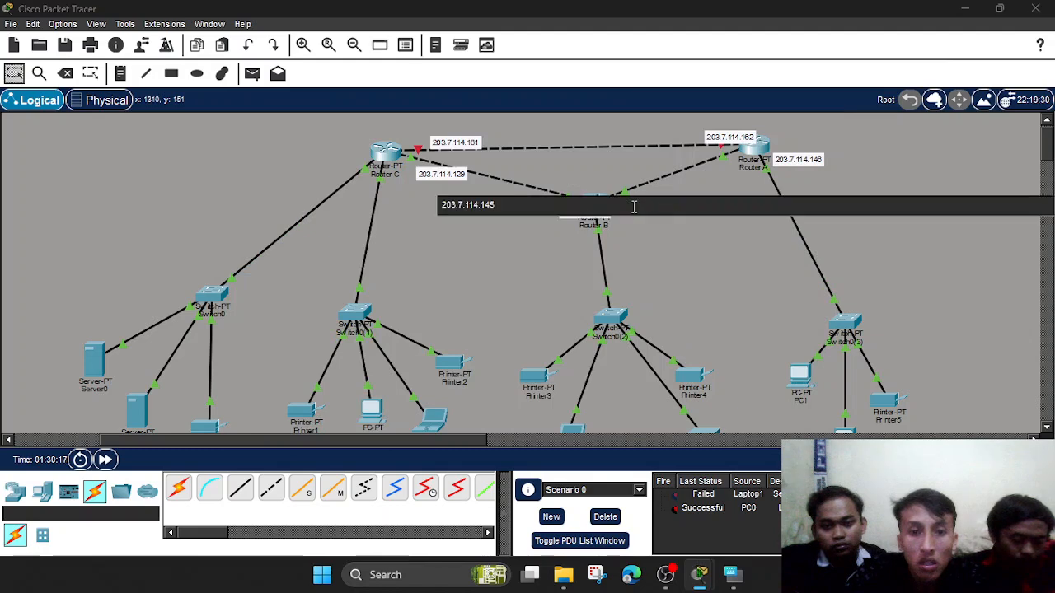
{"action": "left_click", "coordinate": [758, 147]}
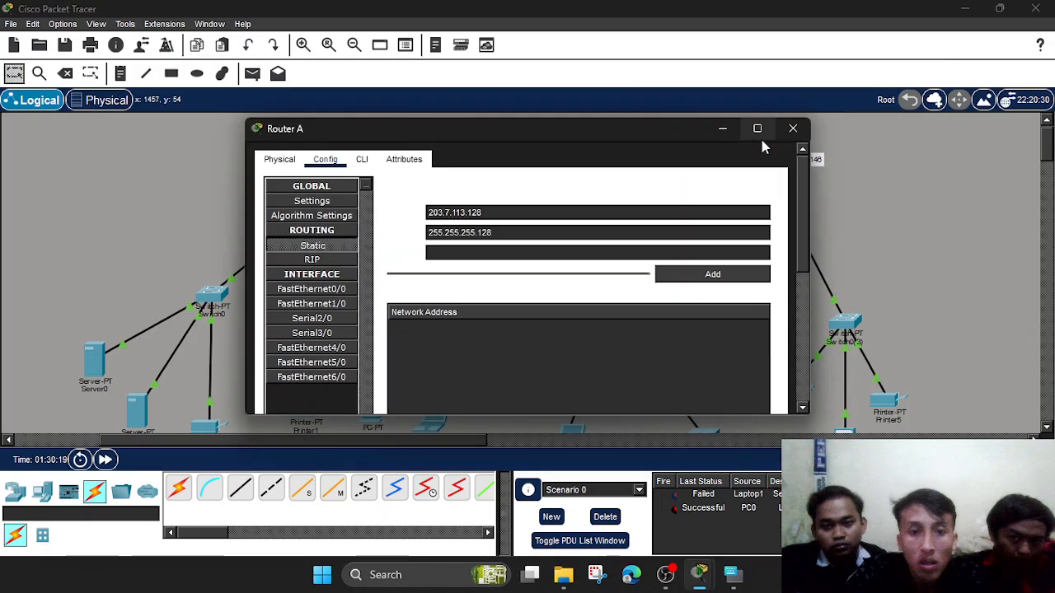
{"action": "key", "text": "ctrl+v"}
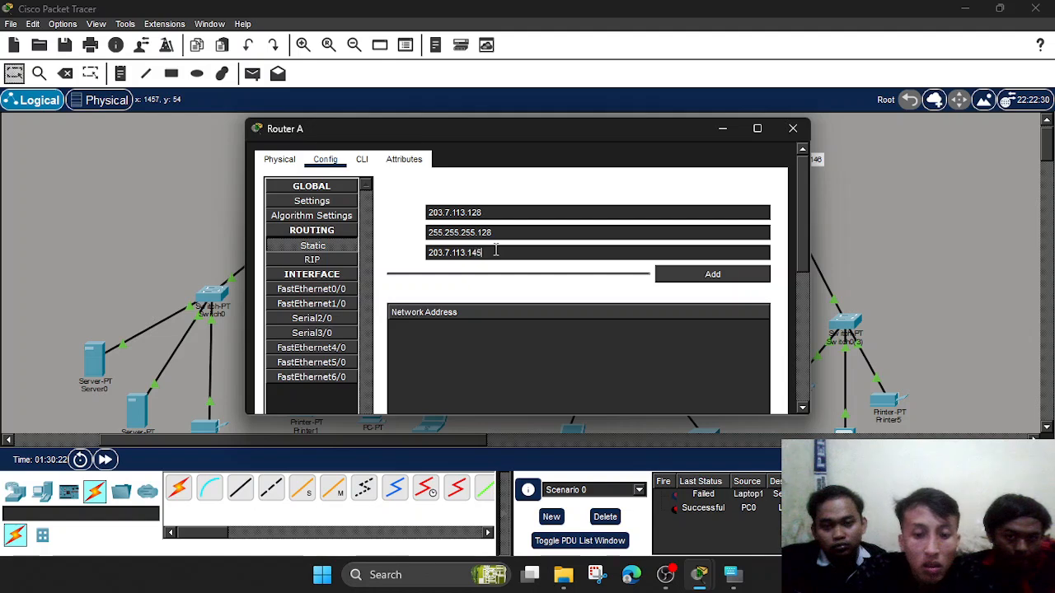
{"action": "key", "text": "Left"}
{"action": "key", "text": "Left"}
{"action": "key", "text": "Left"}
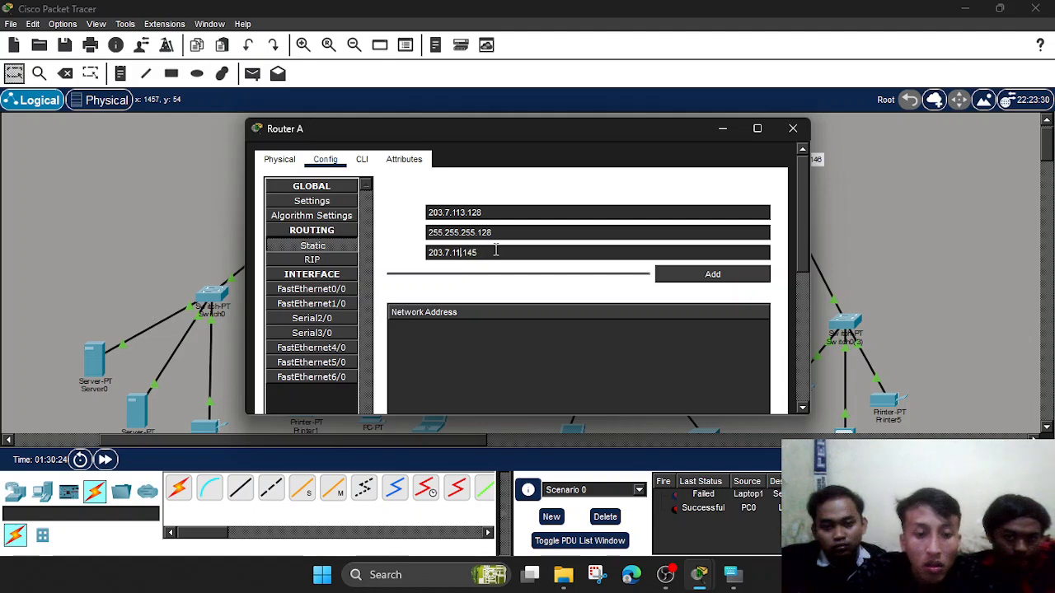
{"action": "type", "text": "4."}
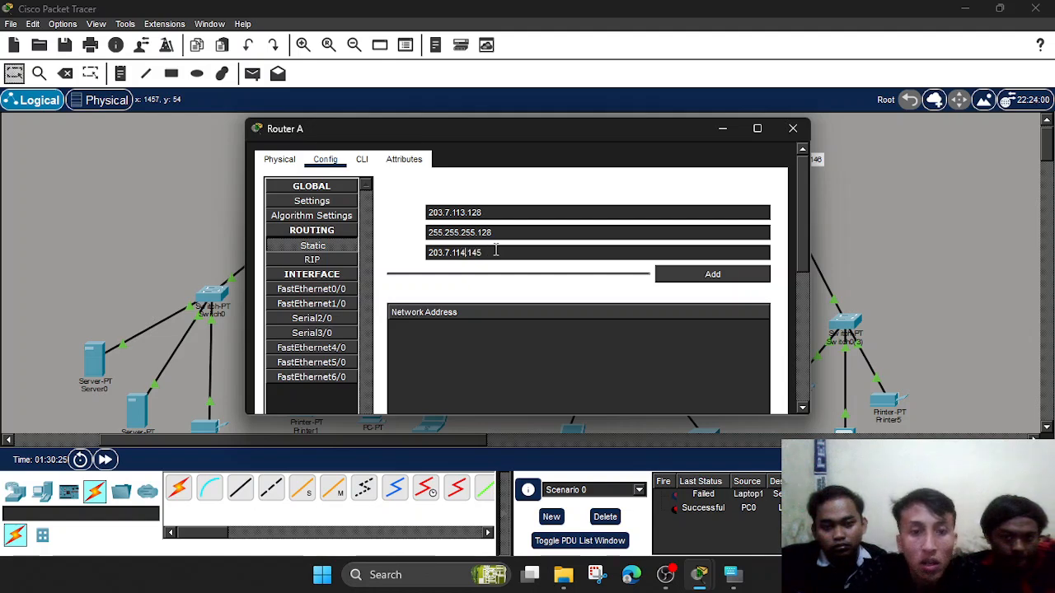
{"action": "left_click", "coordinate": [742, 277]}
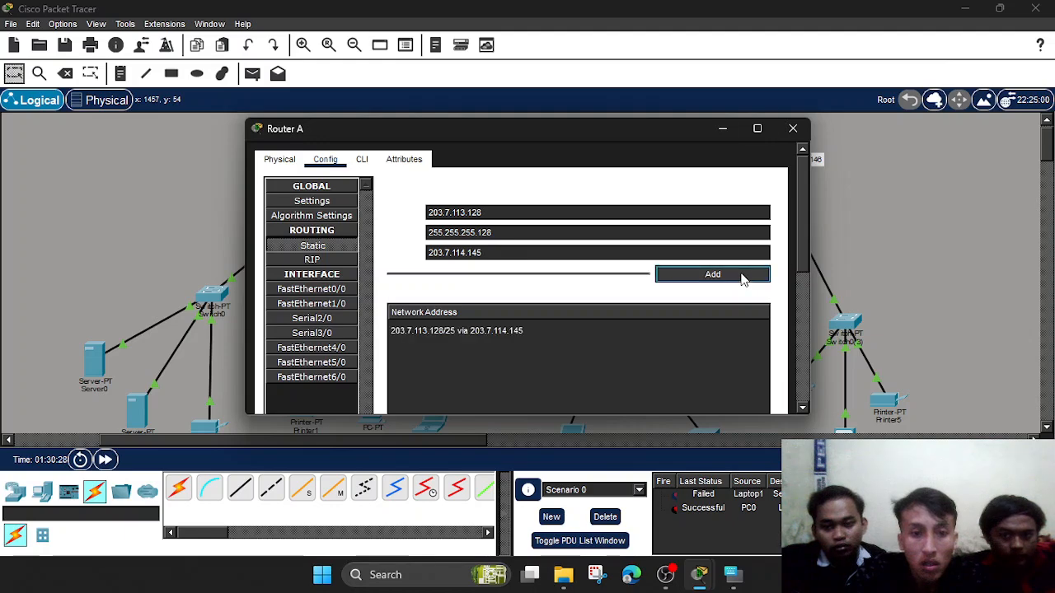
{"action": "left_click", "coordinate": [734, 127]}
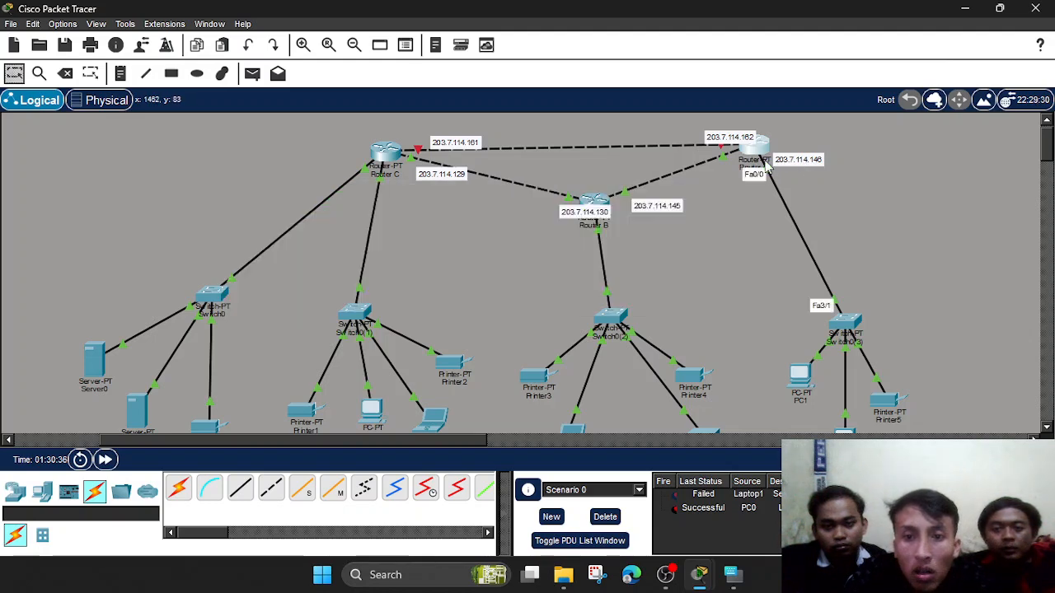
Check the IPv4 address and subnet mask of Router A's FastEthernet0/0.
{"action": "left_click", "coordinate": [750, 150]}
{"action": "left_click", "coordinate": [307, 290]}
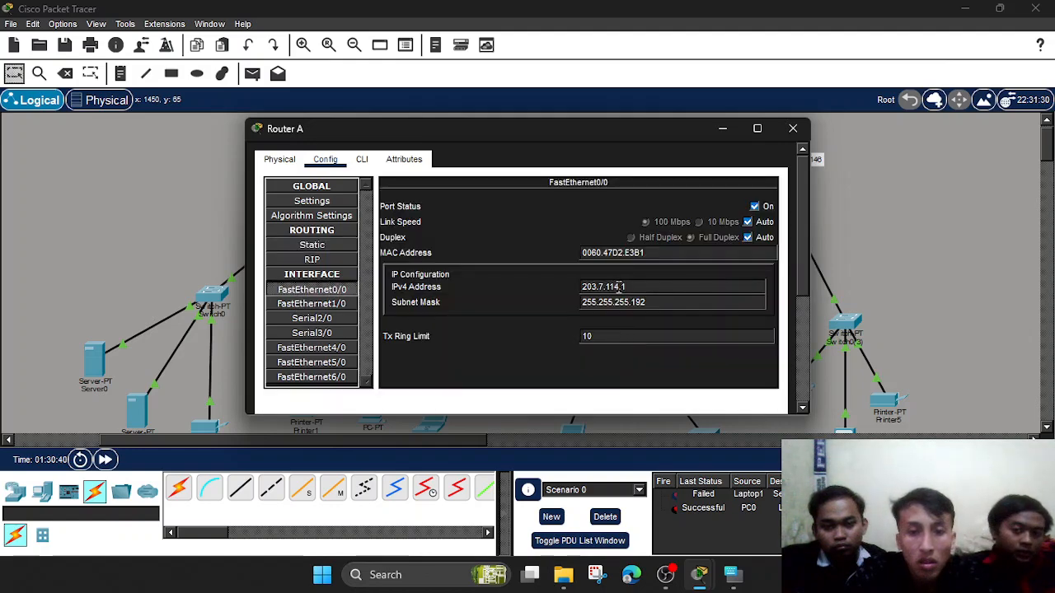
{"action": "left_click", "coordinate": [725, 130]}
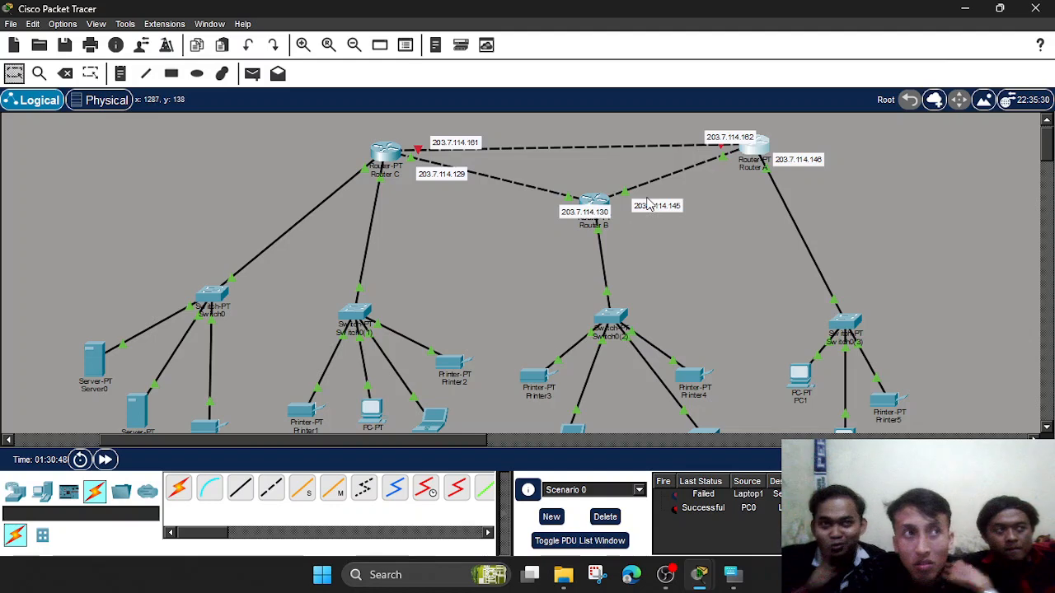
Start a static route on Router B with the network address 203.7.114.0.
{"action": "mouse_move", "coordinate": [724, 157]}
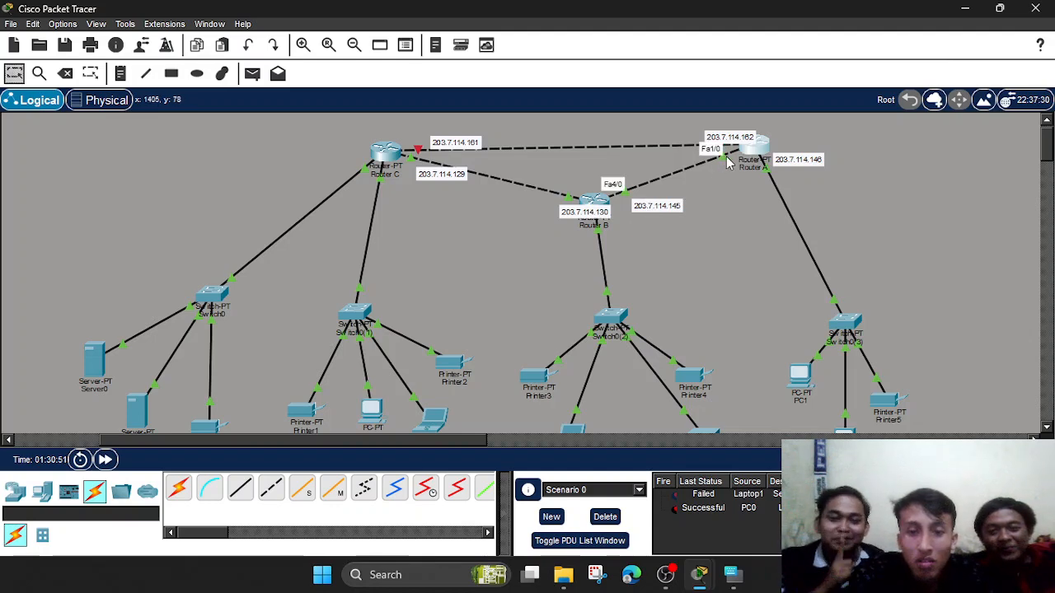
{"action": "left_click", "coordinate": [604, 201]}
{"action": "left_click", "coordinate": [336, 246]}
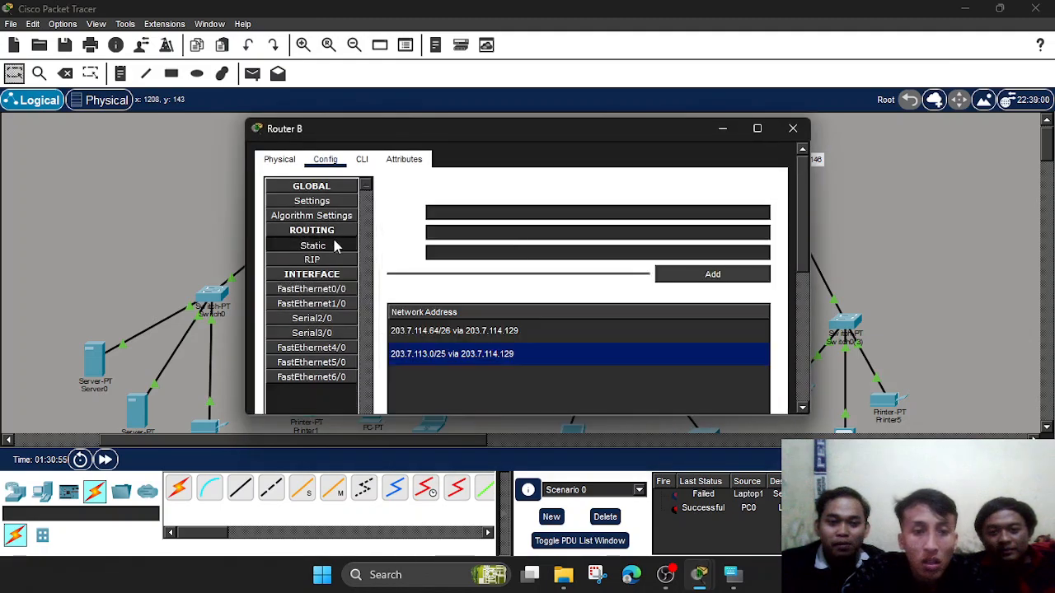
{"action": "left_click", "coordinate": [521, 213]}
{"action": "type", "text": "203.7.113.129"}
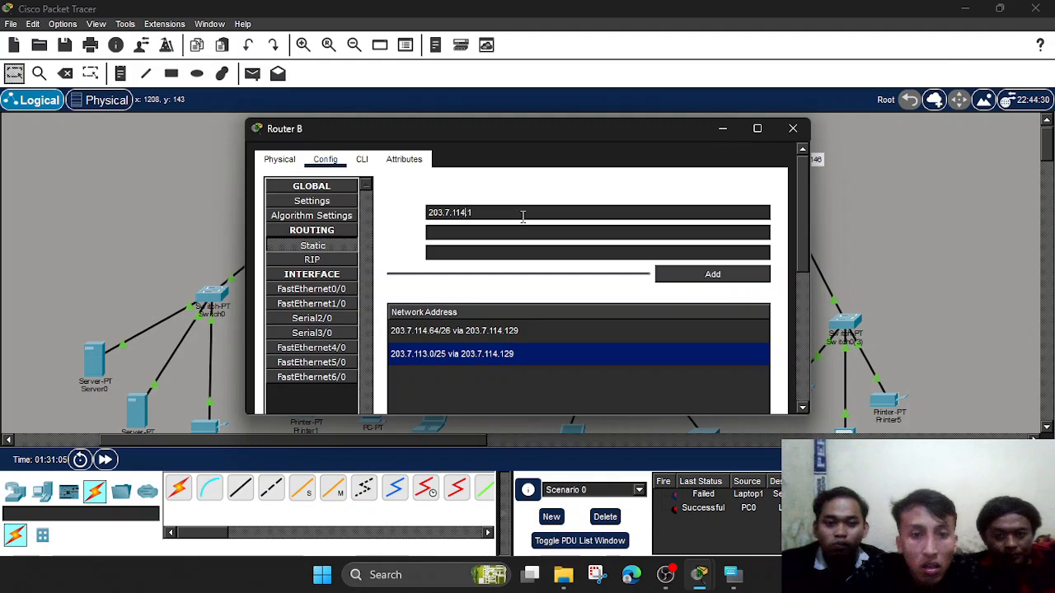
{"action": "type", "text": "0"}
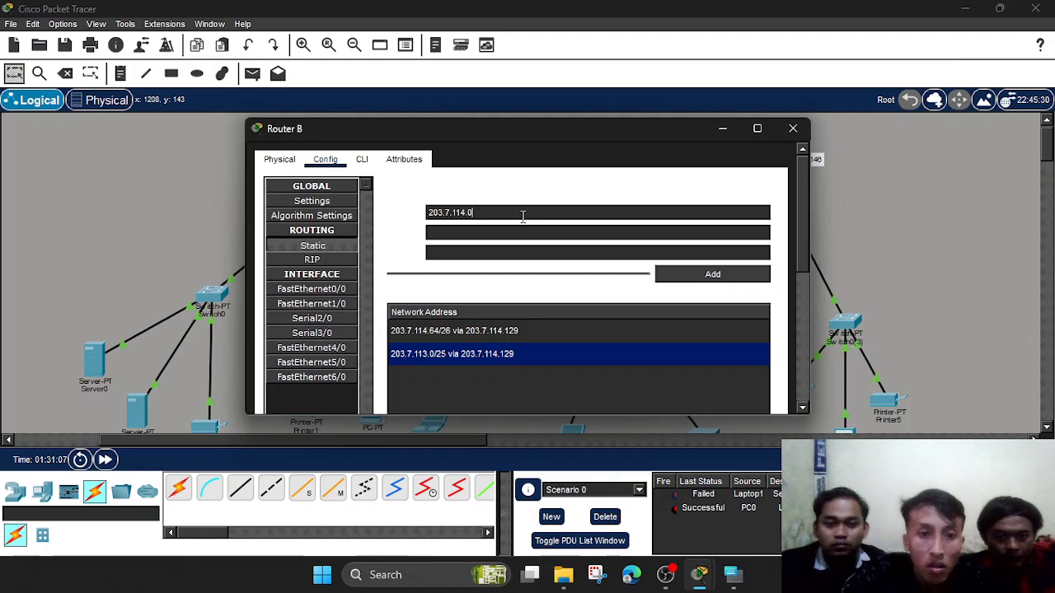
Set the mask of Router B's new static route to 255.255.255.192.
{"action": "type", "text": "203.7.113.129"}
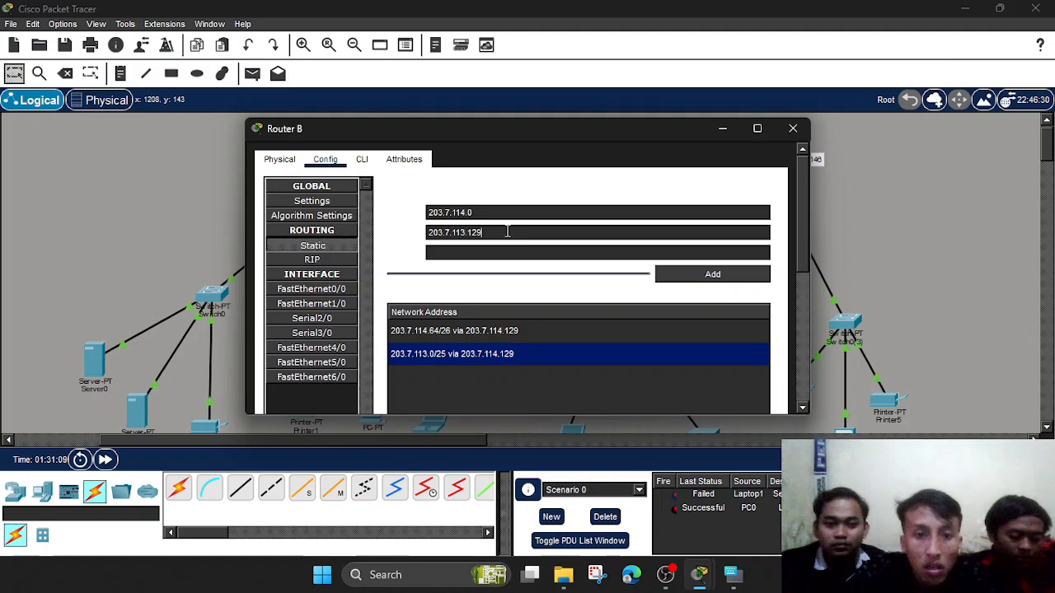
{"action": "key", "text": "BackSpace"}
{"action": "type", "text": "92"}
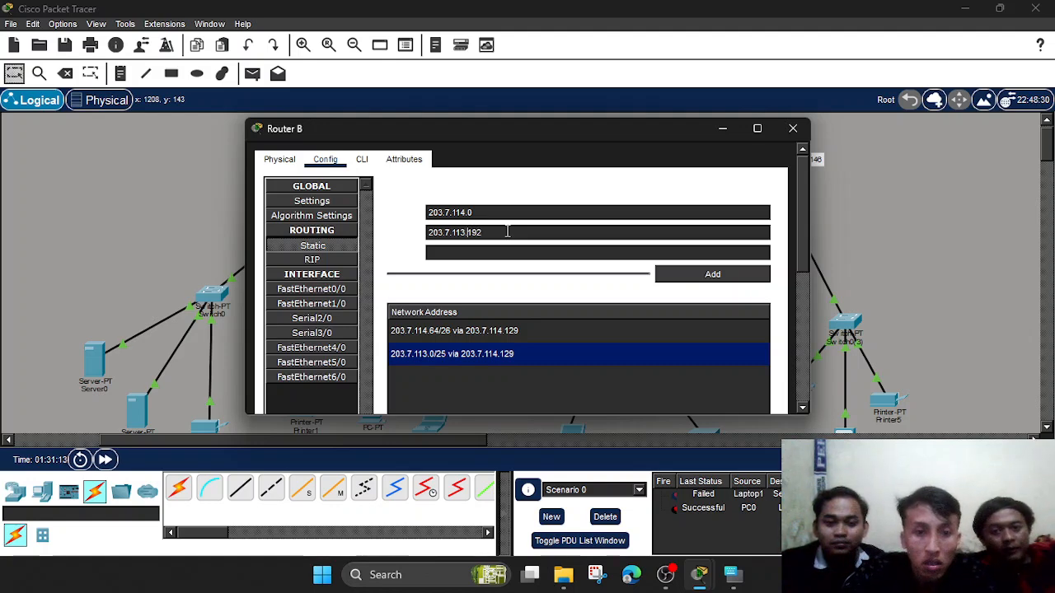
{"action": "key", "text": "BackSpace"}
{"action": "key", "text": "BackSpace"}
{"action": "key", "text": "BackSpace"}
{"action": "type", "text": "255.2"}
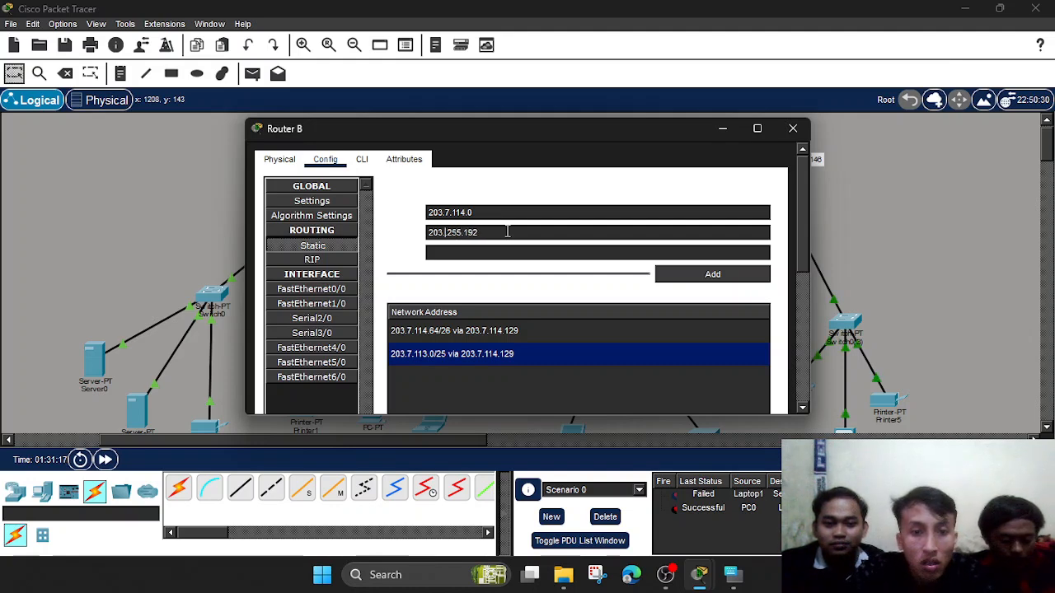
{"action": "type", "text": "55."}
{"action": "key", "text": "BackSpace"}
{"action": "key", "text": "BackSpace"}
{"action": "key", "text": "BackSpace"}
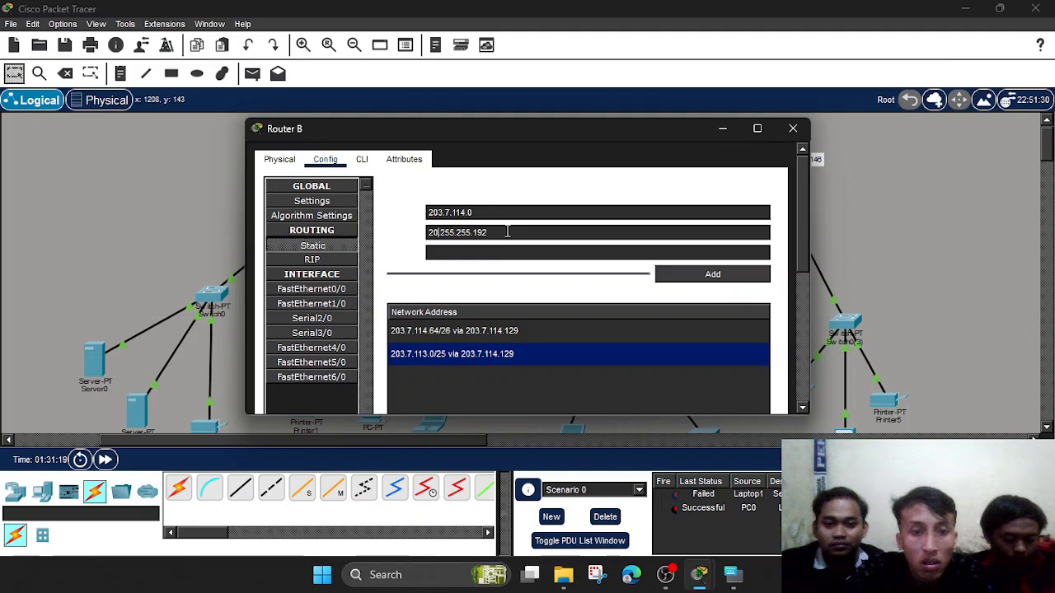
{"action": "type", "text": "55."}
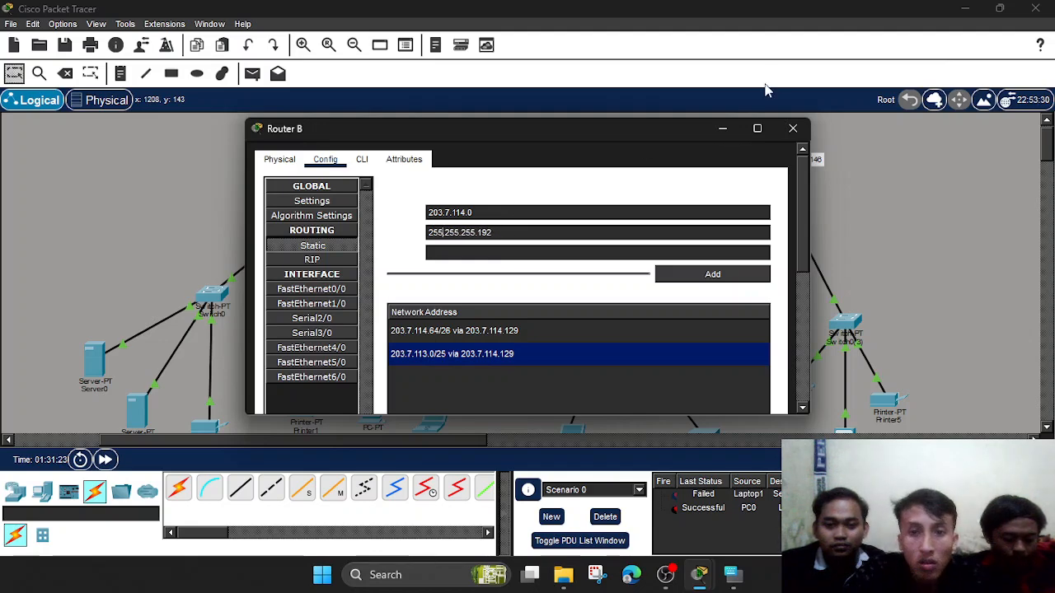
Set the route's next hop to Router A's link address 203.7.114.146 and add the route to Router B.
{"action": "left_click", "coordinate": [722, 128]}
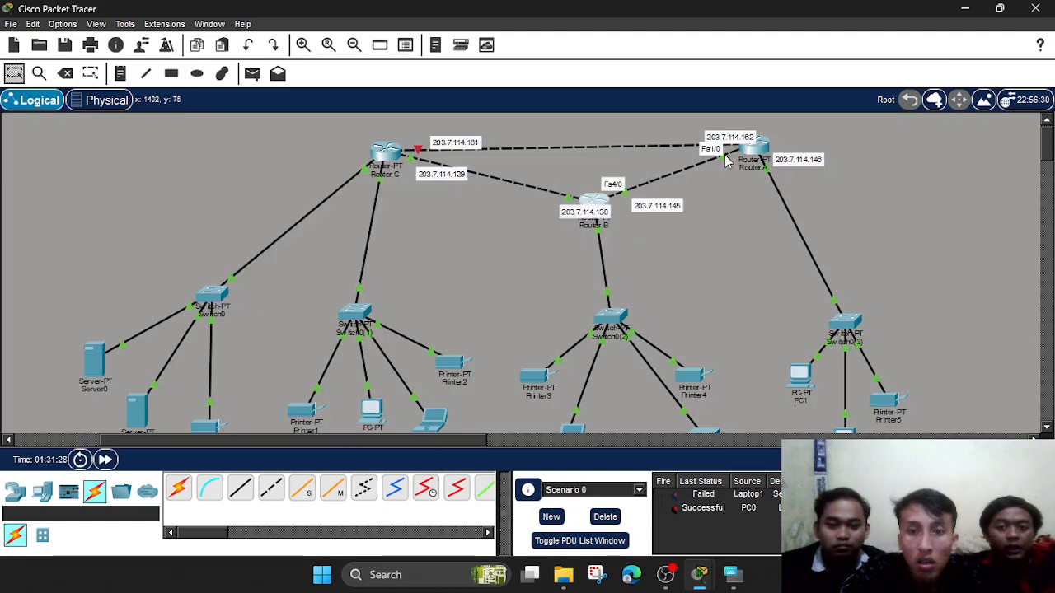
{"action": "left_click", "coordinate": [605, 200]}
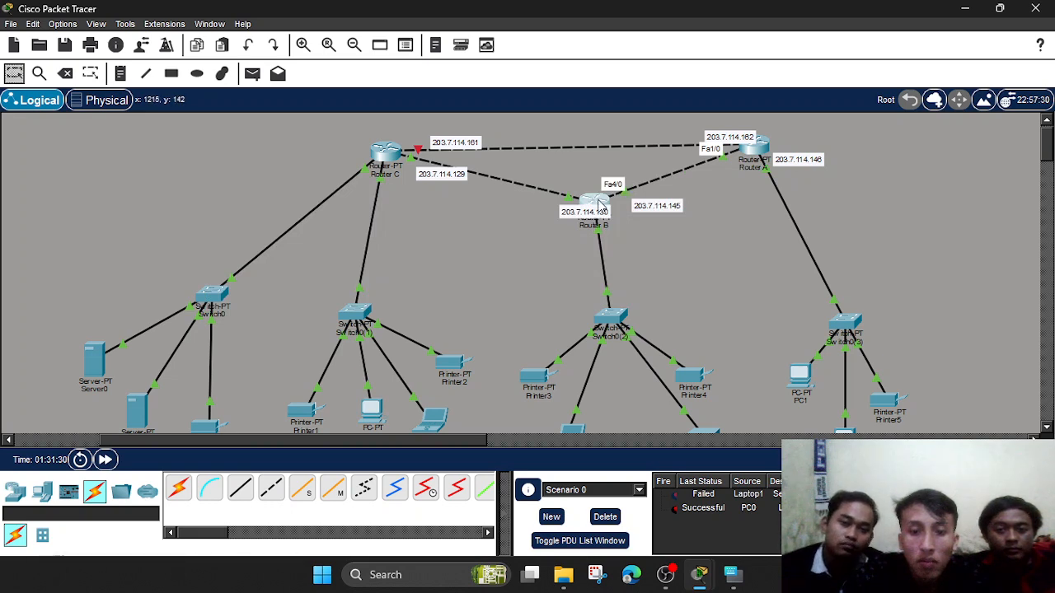
{"action": "left_click", "coordinate": [463, 253]}
{"action": "type", "text": "203.7.113.1"}
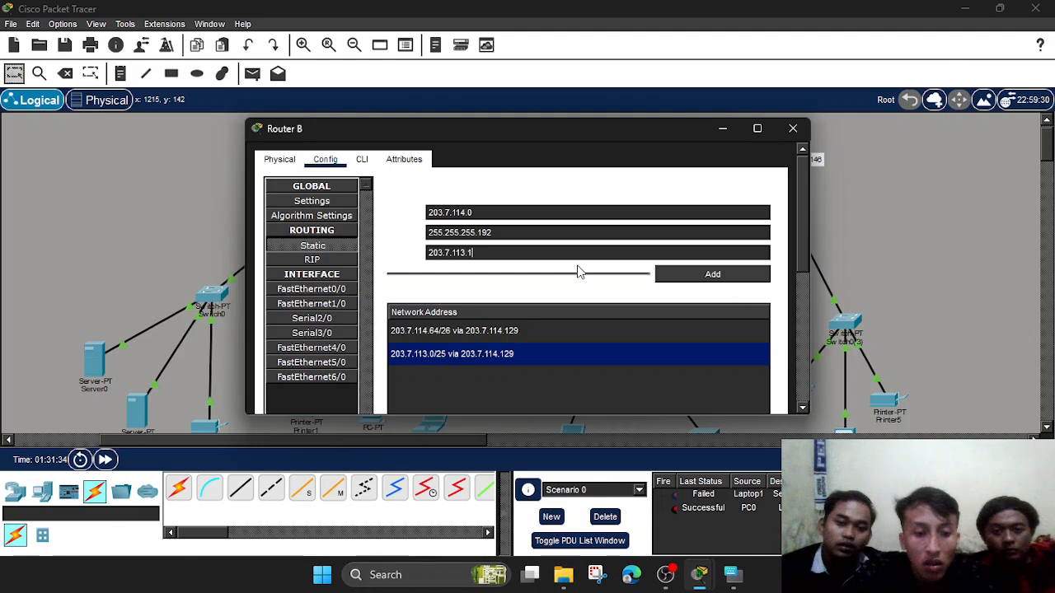
{"action": "key", "text": "BackSpace"}
{"action": "type", "text": "4"}
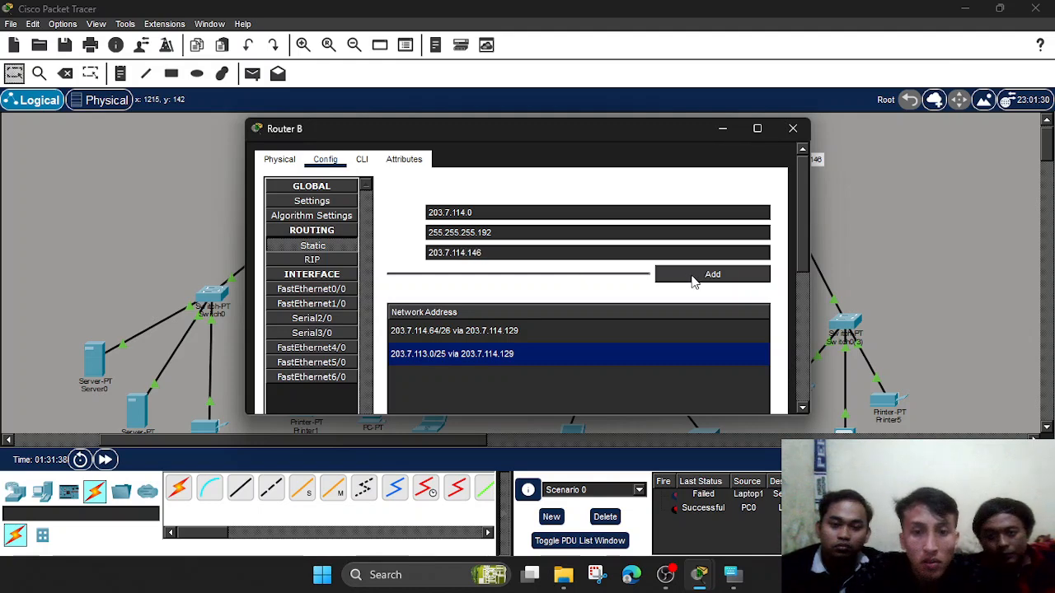
{"action": "left_click", "coordinate": [693, 274]}
{"action": "left_click", "coordinate": [722, 129]}
Test connectivity by sending a simple PDU from PC1 to Router A.
{"action": "scroll", "coordinate": [769, 234], "scroll_direction": "down", "scroll_amount": 5}
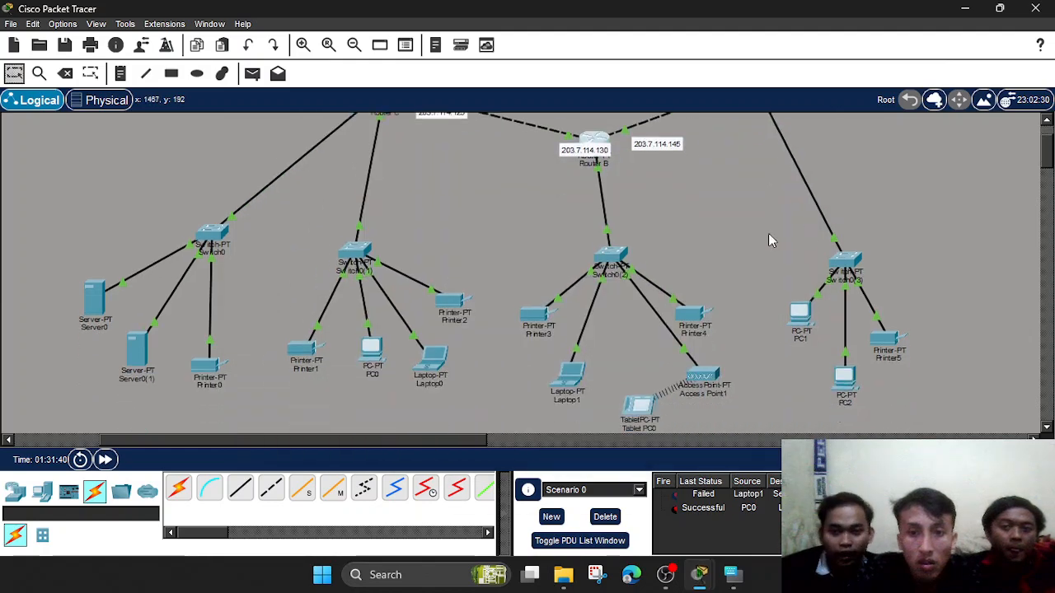
{"action": "left_click", "coordinate": [252, 74]}
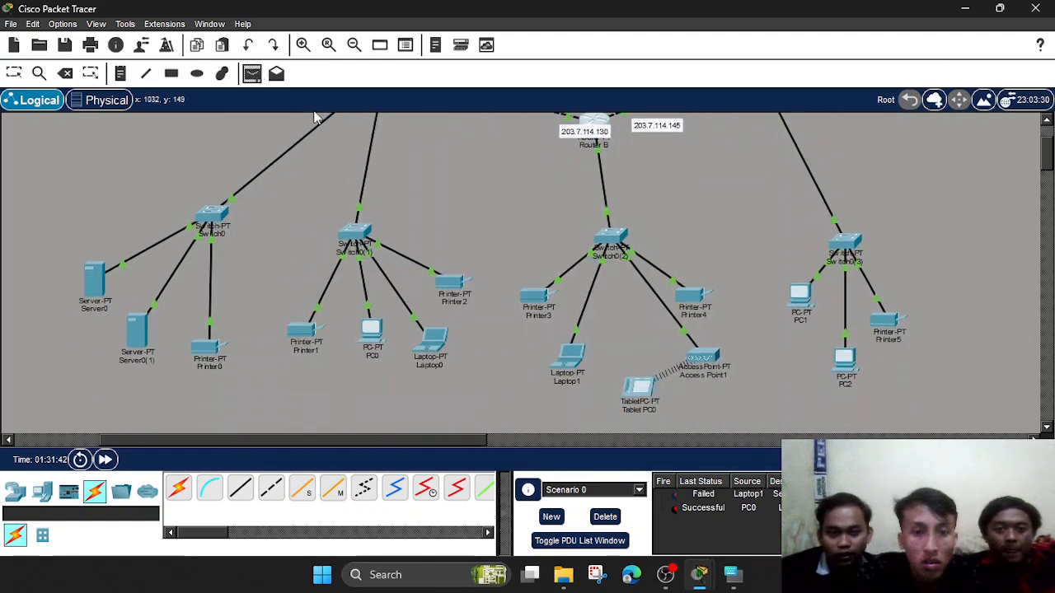
{"action": "scroll", "coordinate": [728, 237], "scroll_direction": "up", "scroll_amount": 1}
{"action": "scroll", "coordinate": [729, 237], "scroll_direction": "up", "scroll_amount": 2}
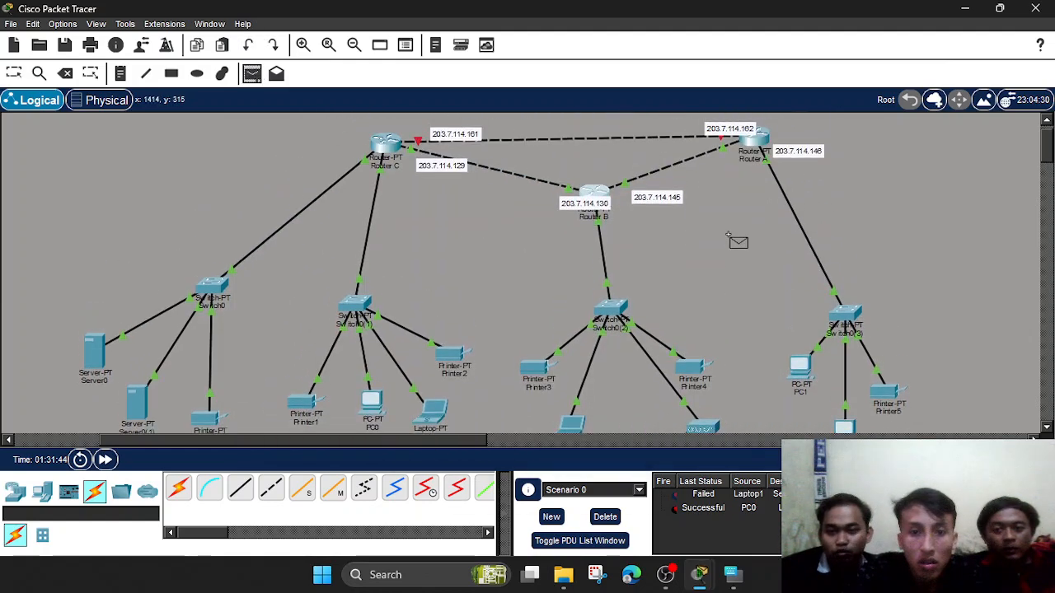
{"action": "left_click", "coordinate": [790, 364]}
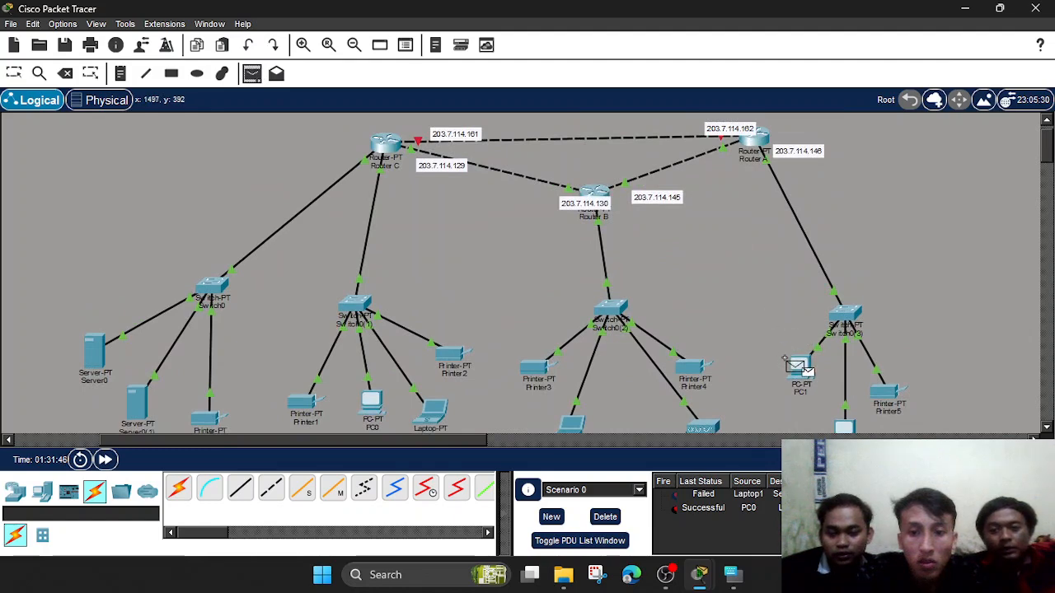
{"action": "left_click", "coordinate": [758, 141]}
Test connectivity by sending a simple PDU from PC2 to Laptop1.
{"action": "scroll", "coordinate": [704, 288], "scroll_direction": "down", "scroll_amount": 3}
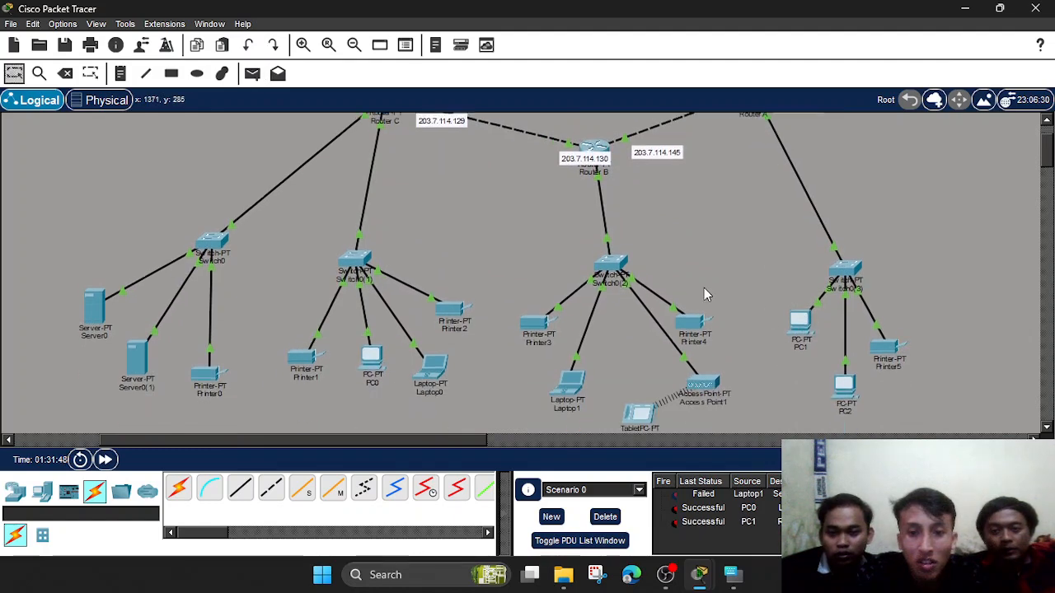
{"action": "left_click", "coordinate": [253, 74]}
{"action": "left_click", "coordinate": [845, 351]}
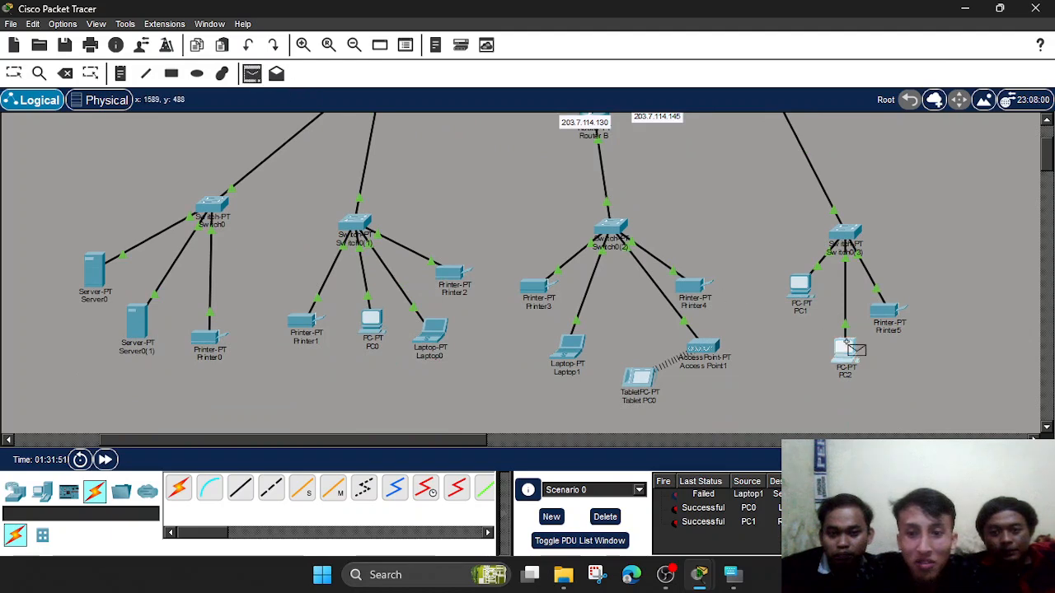
{"action": "left_click", "coordinate": [567, 352]}
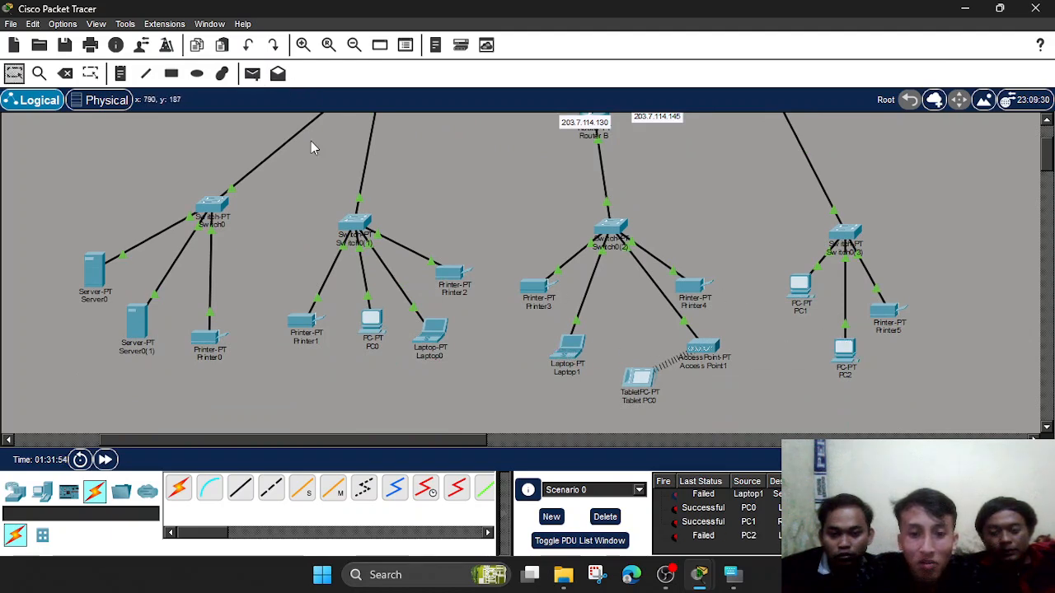
Delete Scenario 0's earlier PDU tests and run a simple PDU test on Router A.
{"action": "left_click", "coordinate": [605, 517]}
{"action": "left_click", "coordinate": [252, 73]}
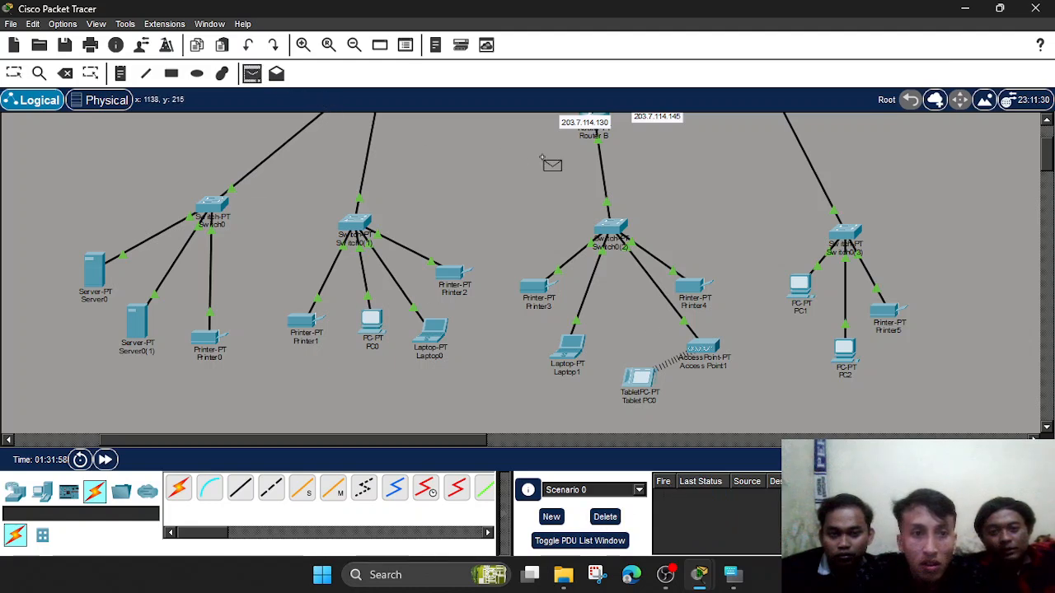
{"action": "scroll", "coordinate": [551, 163], "scroll_direction": "up", "scroll_amount": 3}
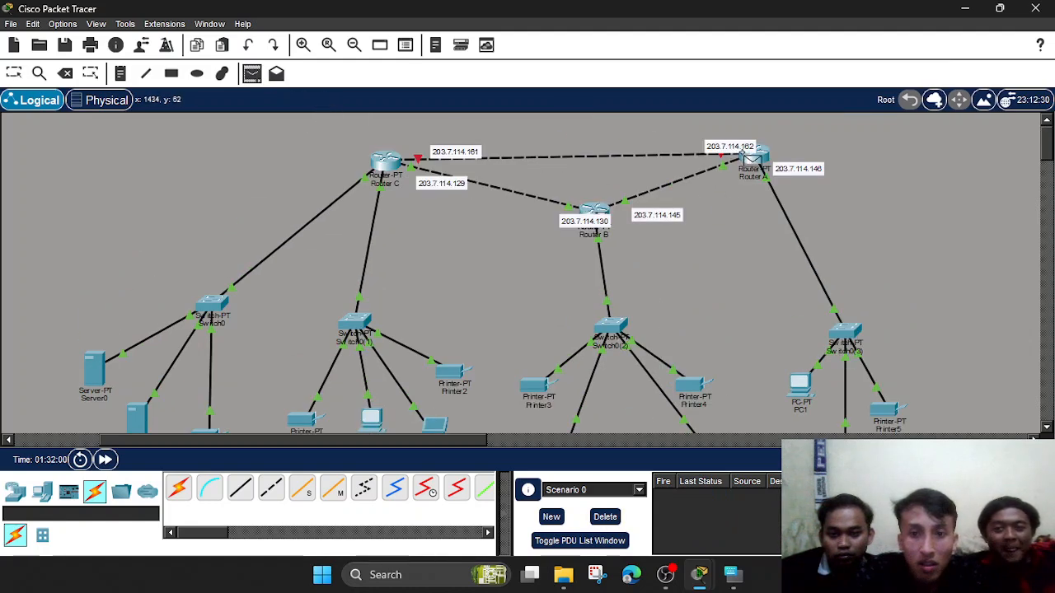
{"action": "left_click", "coordinate": [750, 160]}
Send a simple PDU from Laptop1 to PC2 to test the route between their subnets.
{"action": "scroll", "coordinate": [435, 123], "scroll_direction": "down", "scroll_amount": 3}
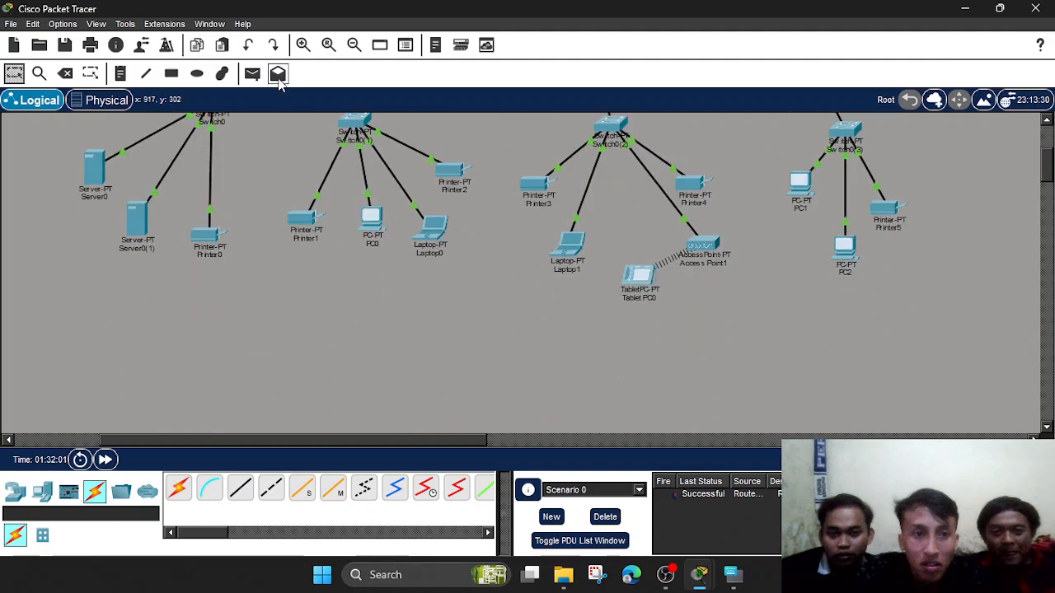
{"action": "left_click", "coordinate": [253, 74]}
{"action": "left_click", "coordinate": [571, 243]}
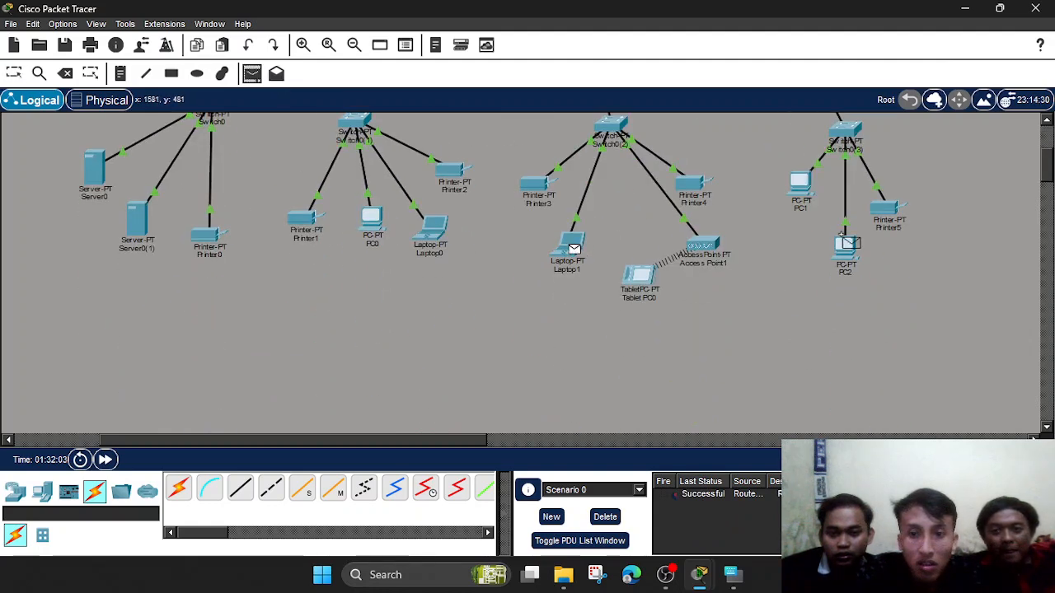
{"action": "left_click", "coordinate": [844, 246]}
Copy the IPv4 address of Router C's FastEthernet0/0.
{"action": "scroll", "coordinate": [637, 206], "scroll_direction": "up", "scroll_amount": 3}
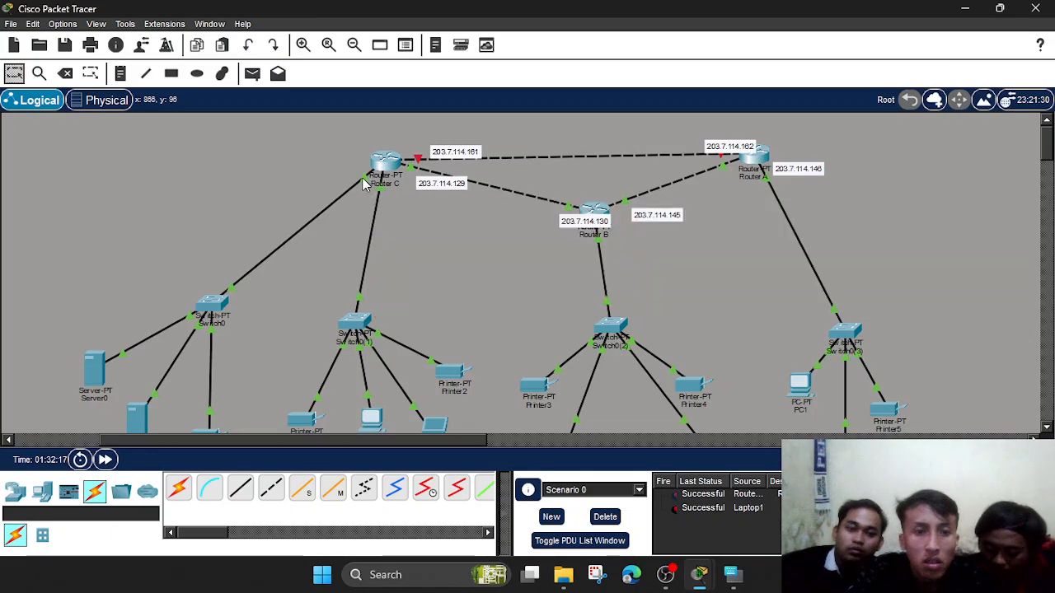
{"action": "left_click", "coordinate": [387, 163]}
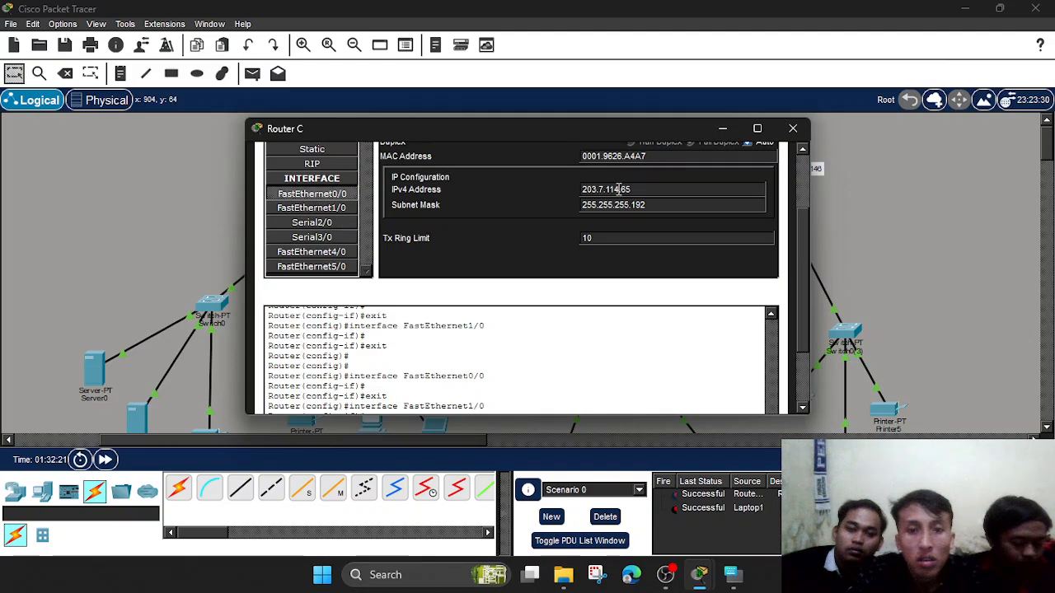
{"action": "left_click_drag", "start_coordinate": [640, 188], "coordinate": [586, 185]}
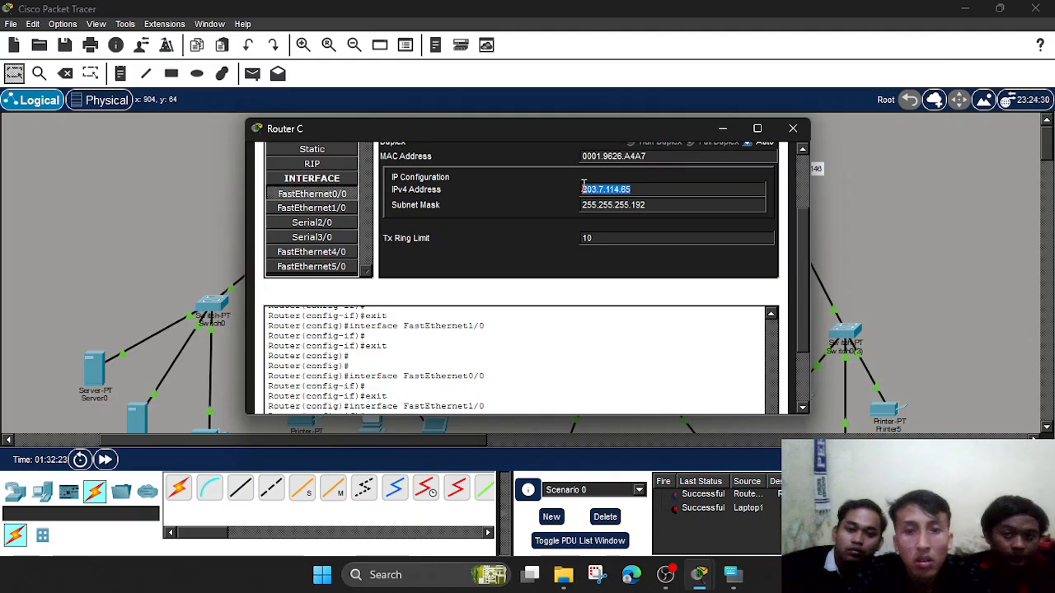
{"action": "left_click", "coordinate": [723, 129]}
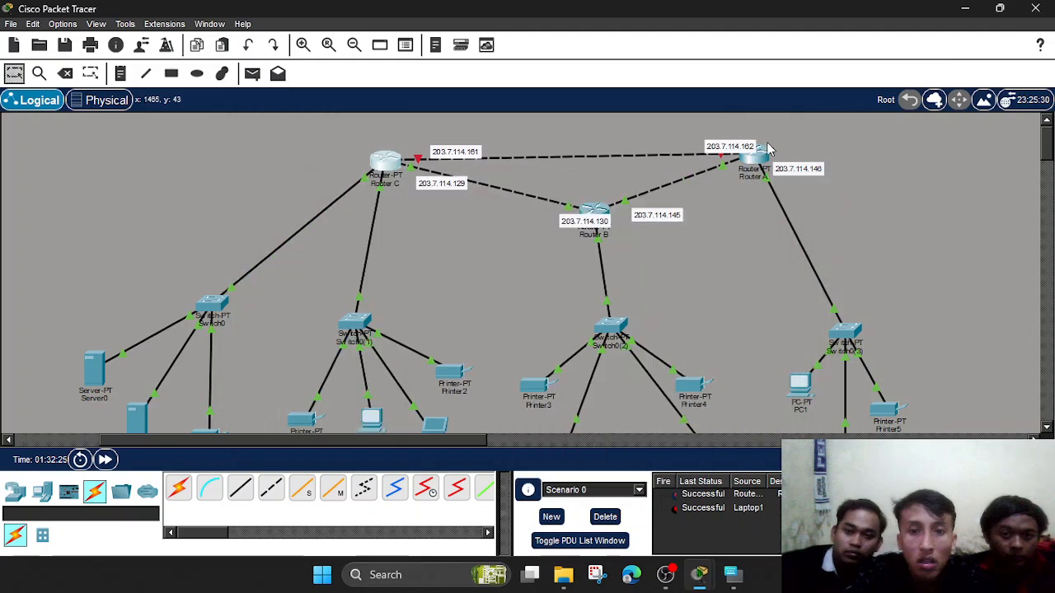
Start a second static route on Router A with the network address 203.7.114.64.
{"action": "left_click", "coordinate": [755, 151]}
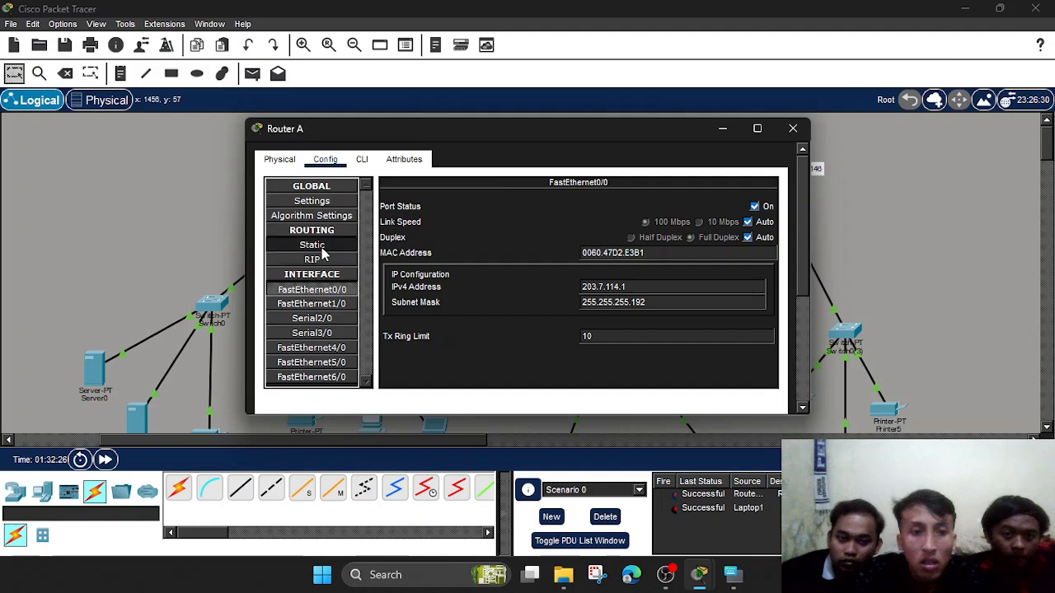
{"action": "left_click", "coordinate": [322, 250]}
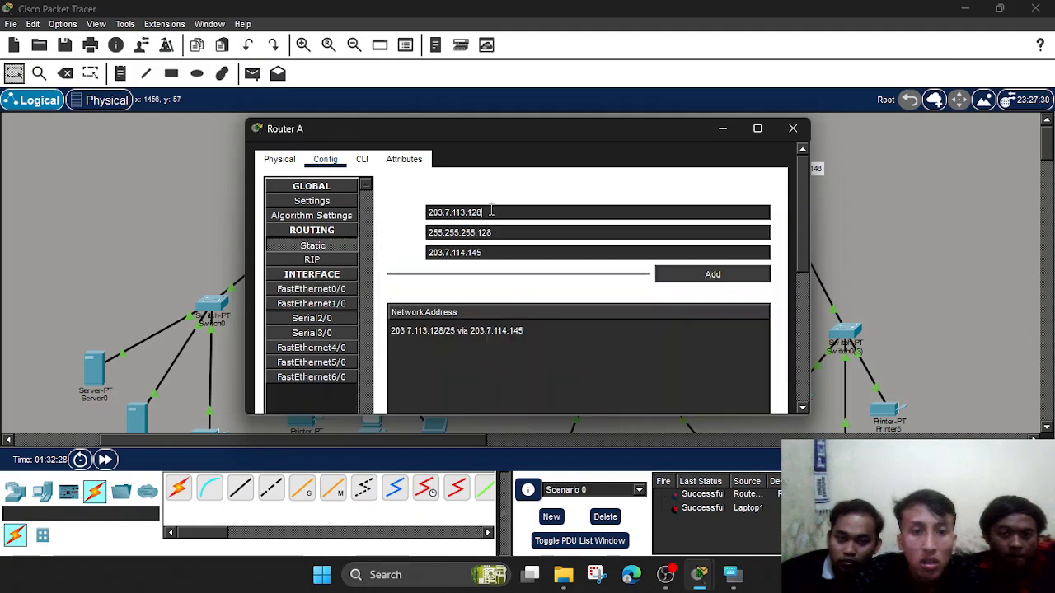
{"action": "left_click_drag", "start_coordinate": [488, 211], "coordinate": [423, 210]}
{"action": "type", "text": "203.7.114.65"}
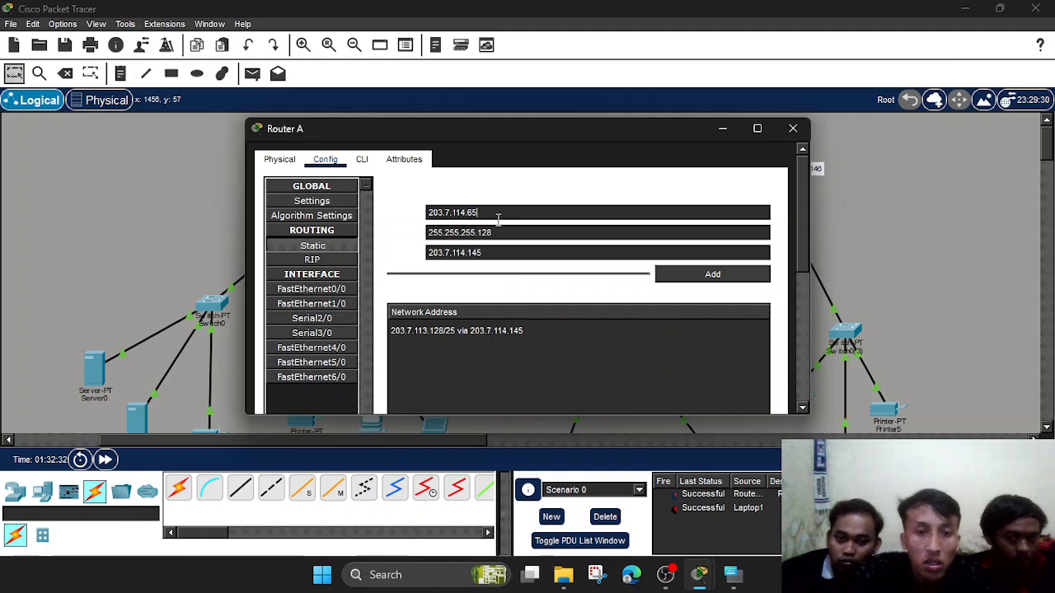
{"action": "key", "text": "BackSpace"}
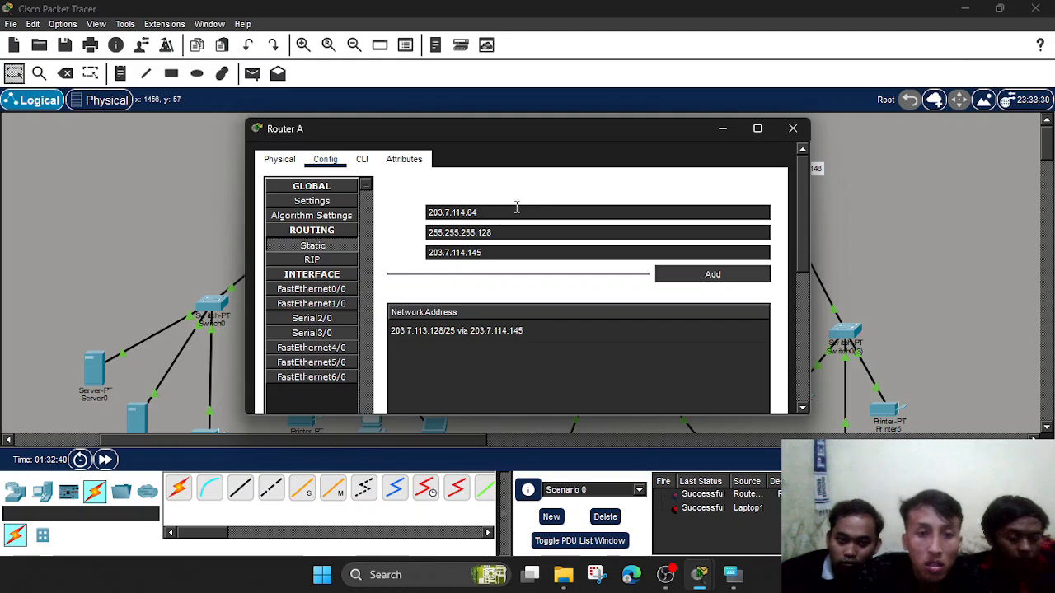
Complete Router A's static route to 203.7.114.64 with mask 255.255.255.192 and next hop 203.7.114.161, and add it to the routing list.
{"action": "left_click", "coordinate": [508, 232]}
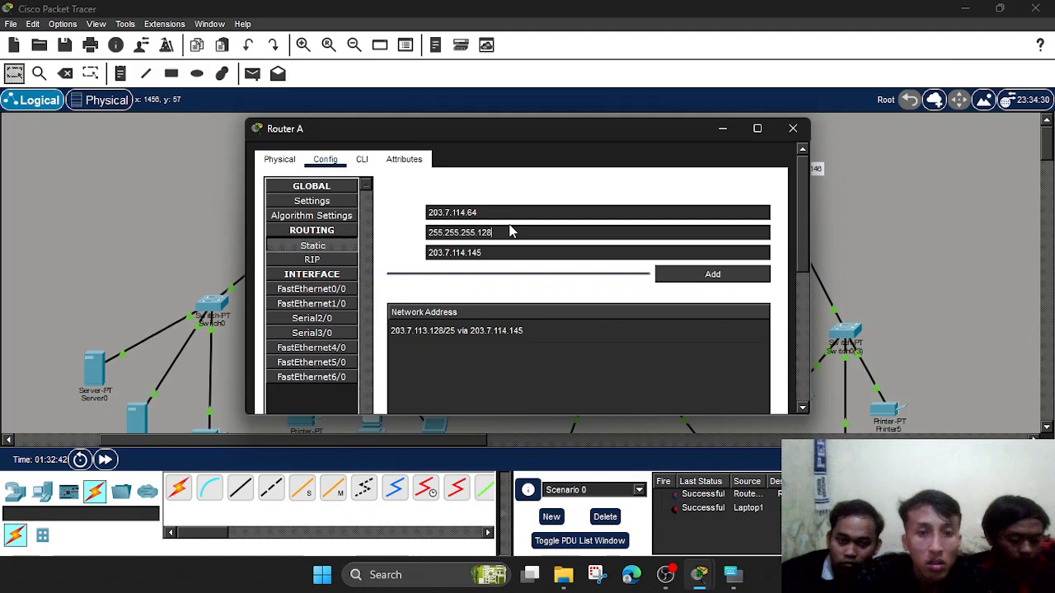
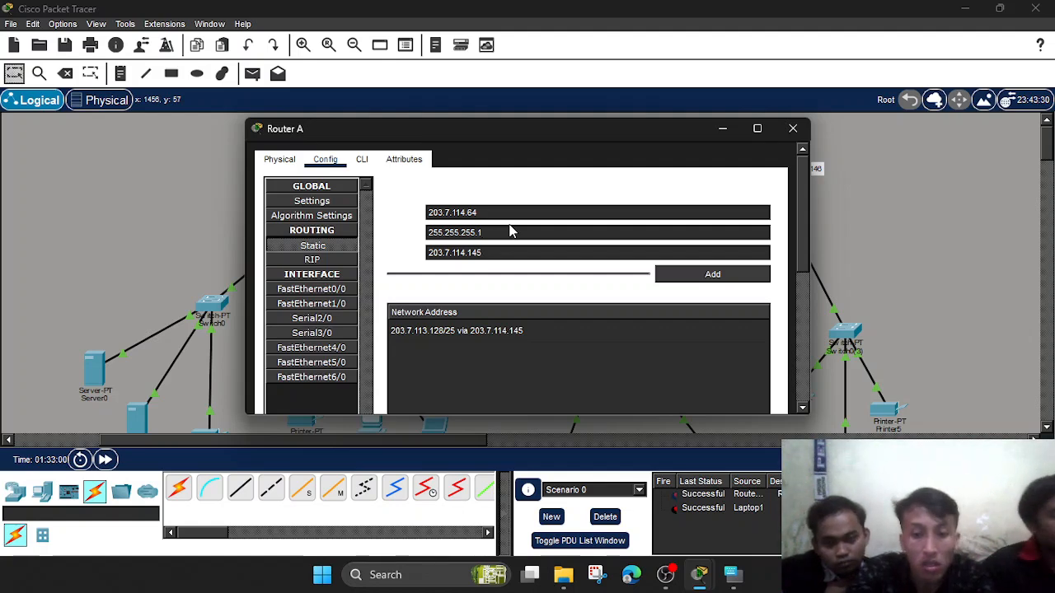
{"action": "type", "text": "92"}
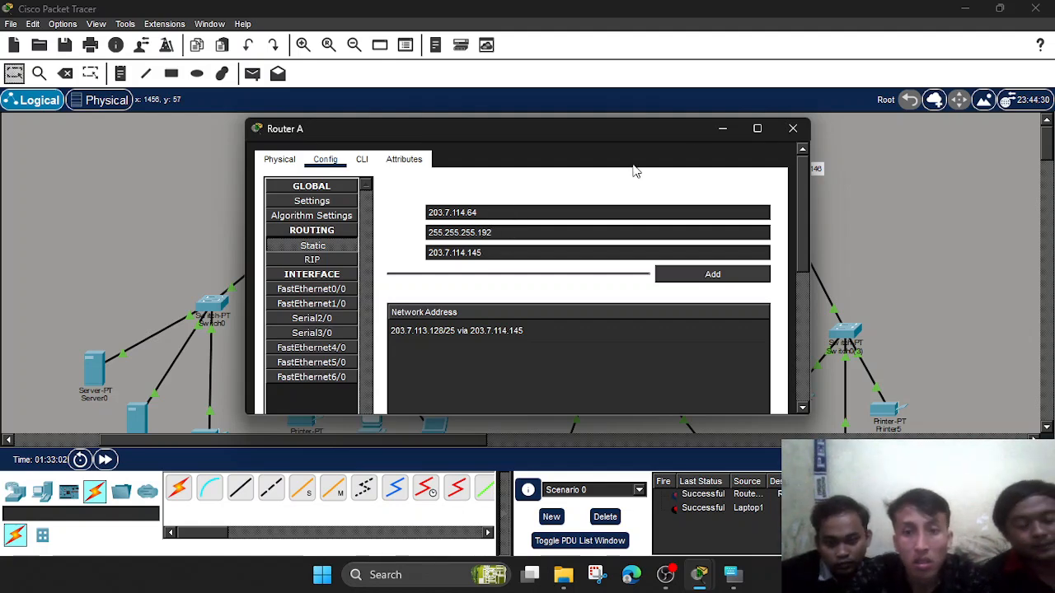
{"action": "left_click", "coordinate": [723, 131]}
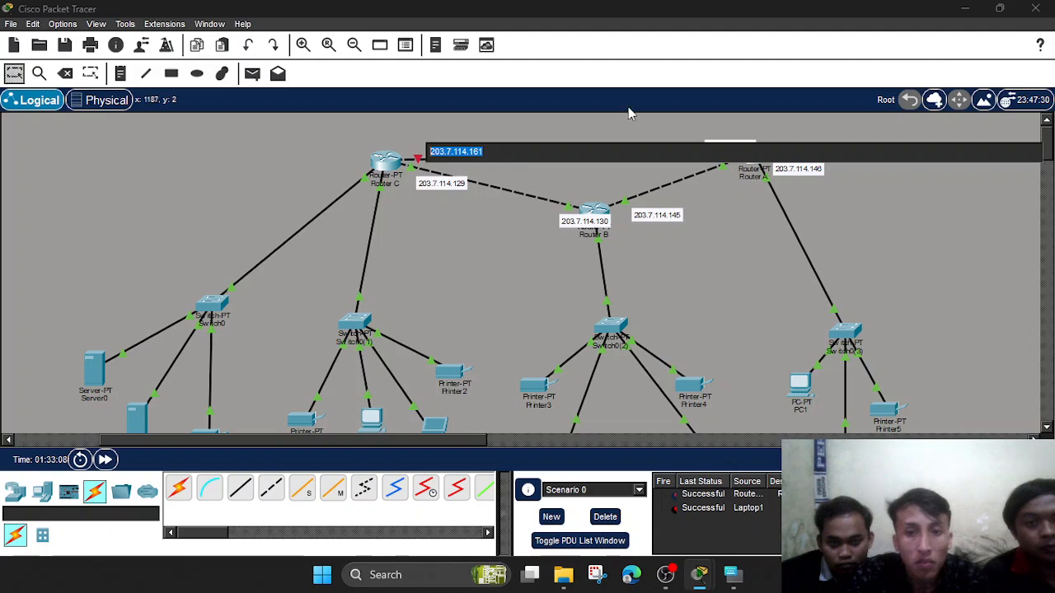
{"action": "left_click", "coordinate": [752, 161]}
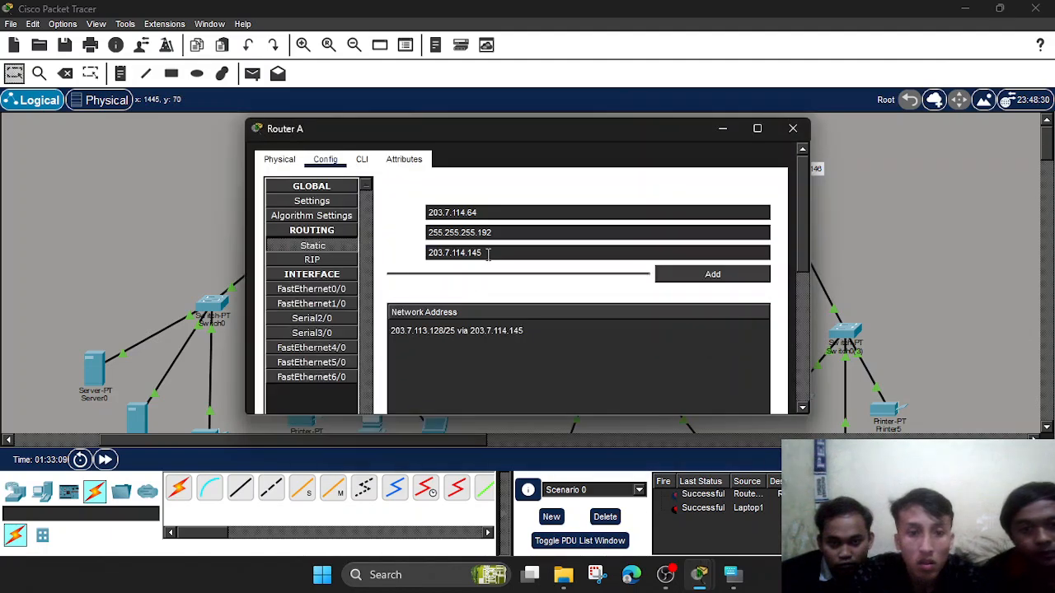
{"action": "left_click_drag", "start_coordinate": [489, 253], "coordinate": [388, 250]}
{"action": "type", "text": "203.7.114.161"}
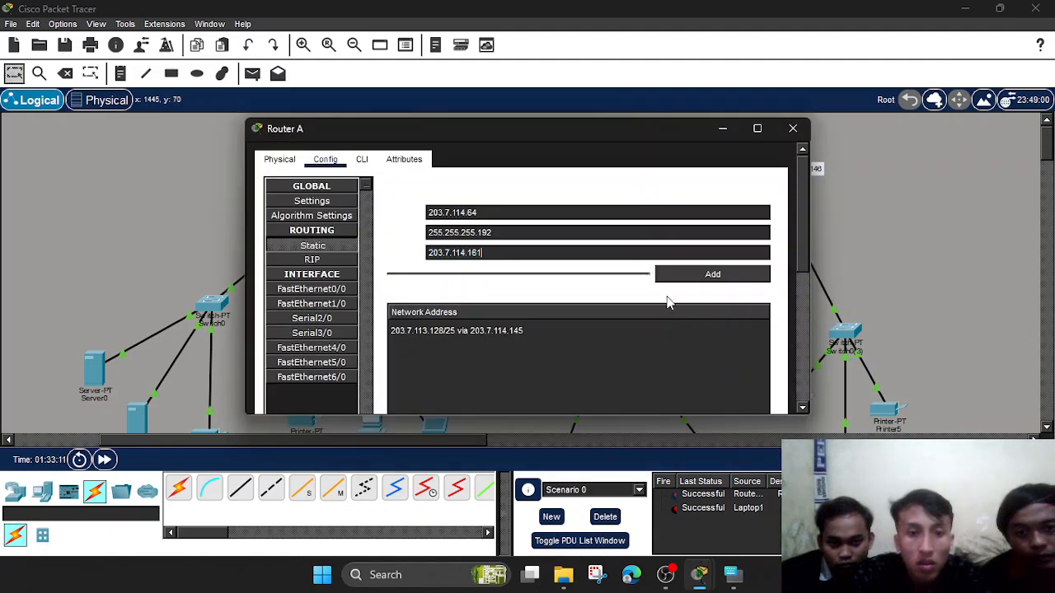
{"action": "left_click", "coordinate": [714, 278]}
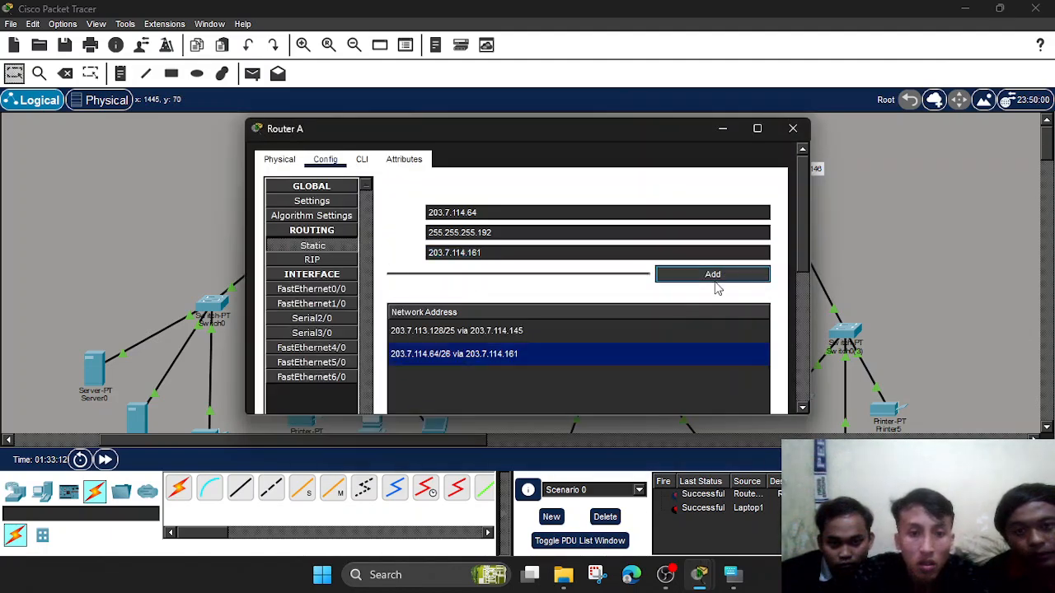
{"action": "left_click", "coordinate": [726, 130]}
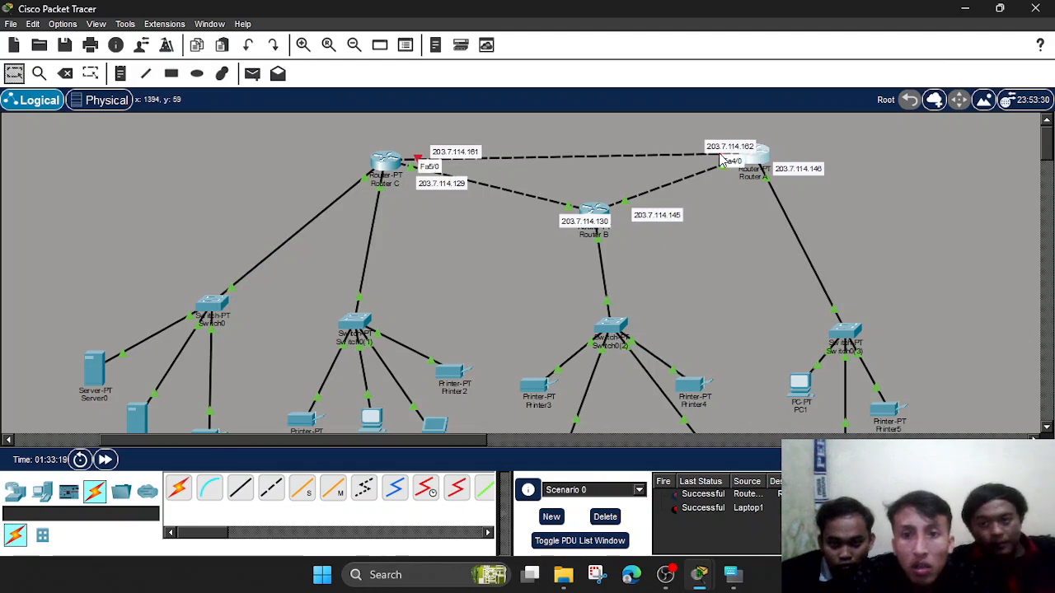
Configure Router A's FastEthernet4/0 with IPv4 address 203.7.114.162 and subnet mask 255.255.255.248, and turn the port on.
{"action": "left_click", "coordinate": [746, 158]}
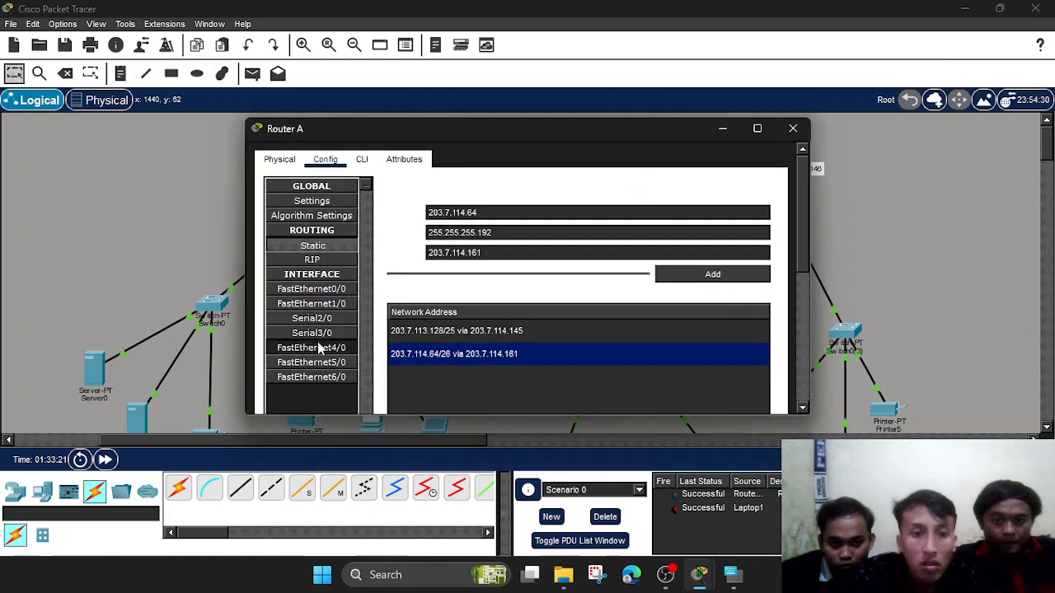
{"action": "left_click", "coordinate": [320, 347]}
{"action": "left_click", "coordinate": [723, 130]}
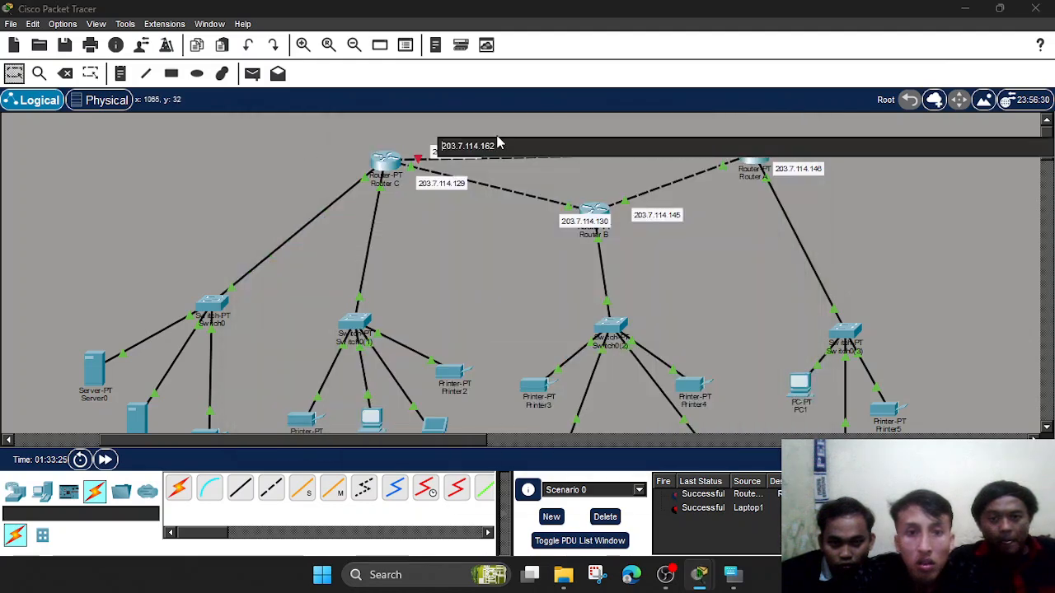
{"action": "left_click_drag", "start_coordinate": [501, 144], "coordinate": [448, 142]}
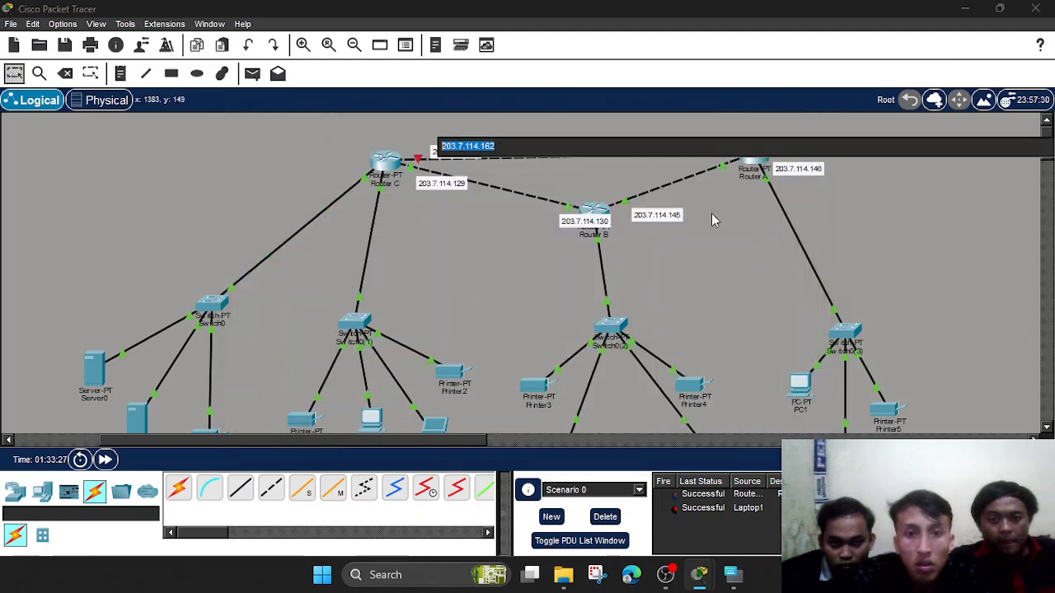
{"action": "left_click", "coordinate": [754, 161]}
{"action": "left_click", "coordinate": [614, 288]}
{"action": "type", "text": "203.7.114.162"}
{"action": "left_click", "coordinate": [615, 302]}
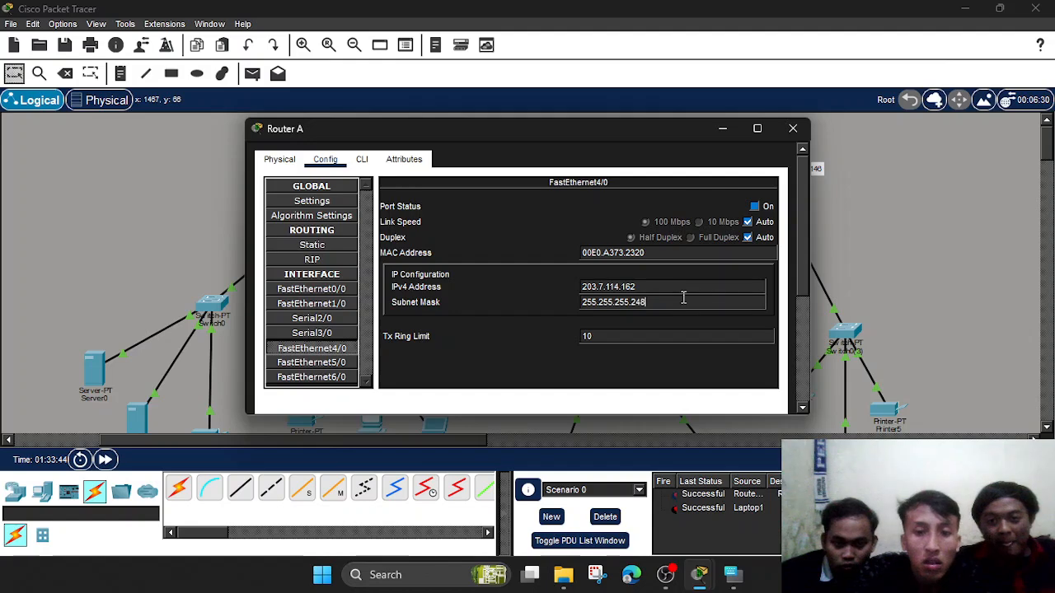
{"action": "left_click", "coordinate": [756, 207]}
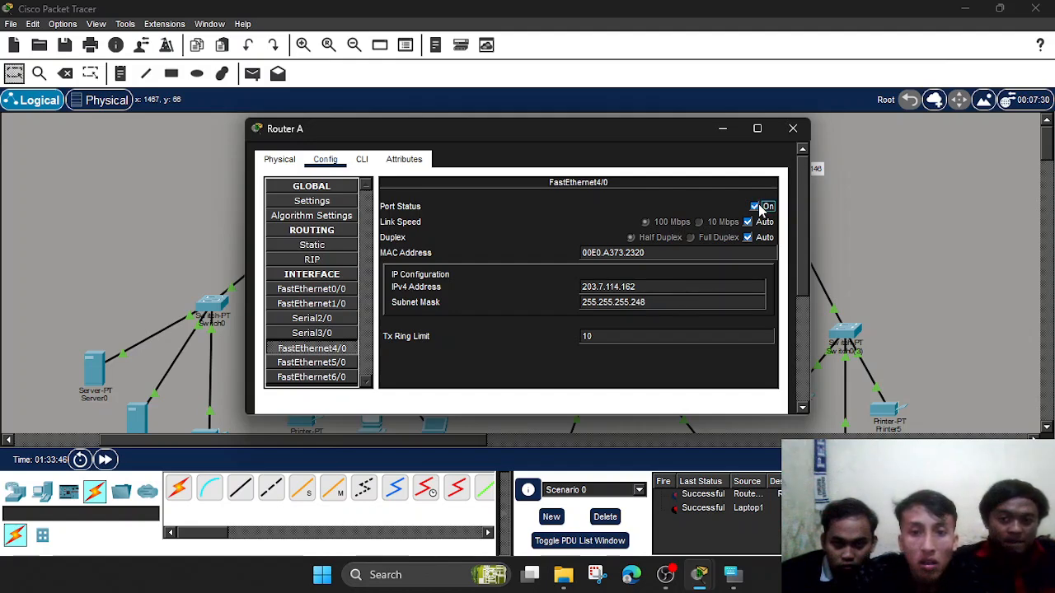
{"action": "left_click", "coordinate": [793, 129]}
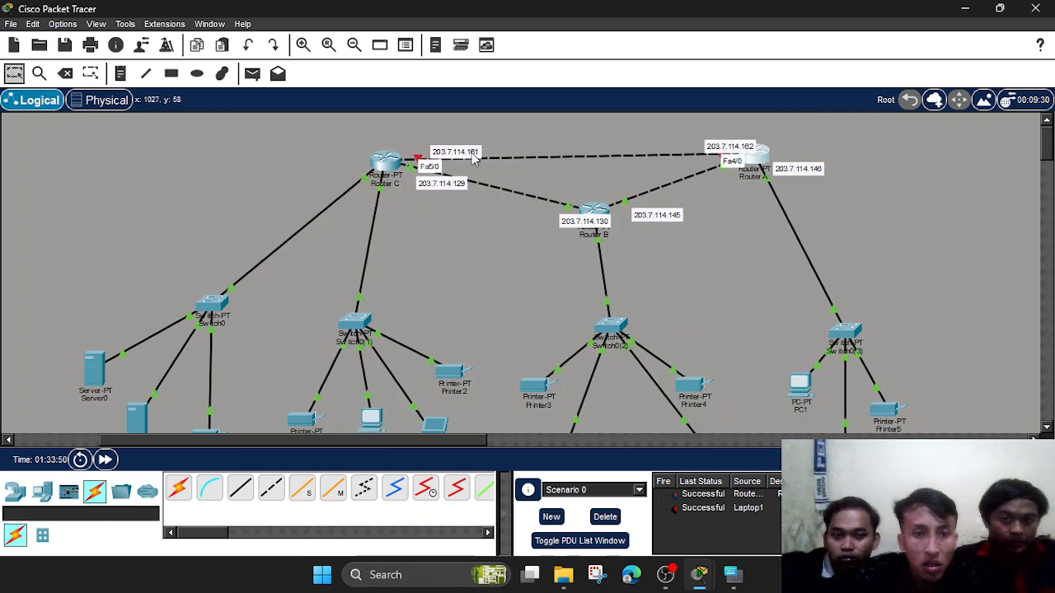
Try to assign the IPv4 address 203.7.114.161 to Router C's FastEthernet5/0 interface.
{"action": "left_click", "coordinate": [383, 159]}
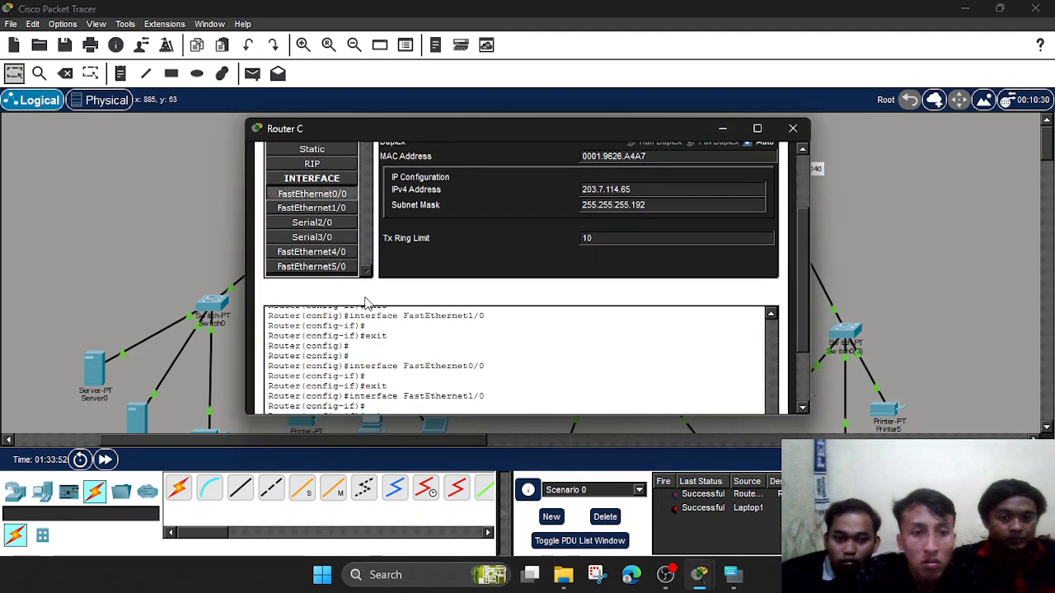
{"action": "left_click", "coordinate": [311, 266]}
{"action": "left_click", "coordinate": [613, 191]}
{"action": "type", "text": "203.7.114.162"}
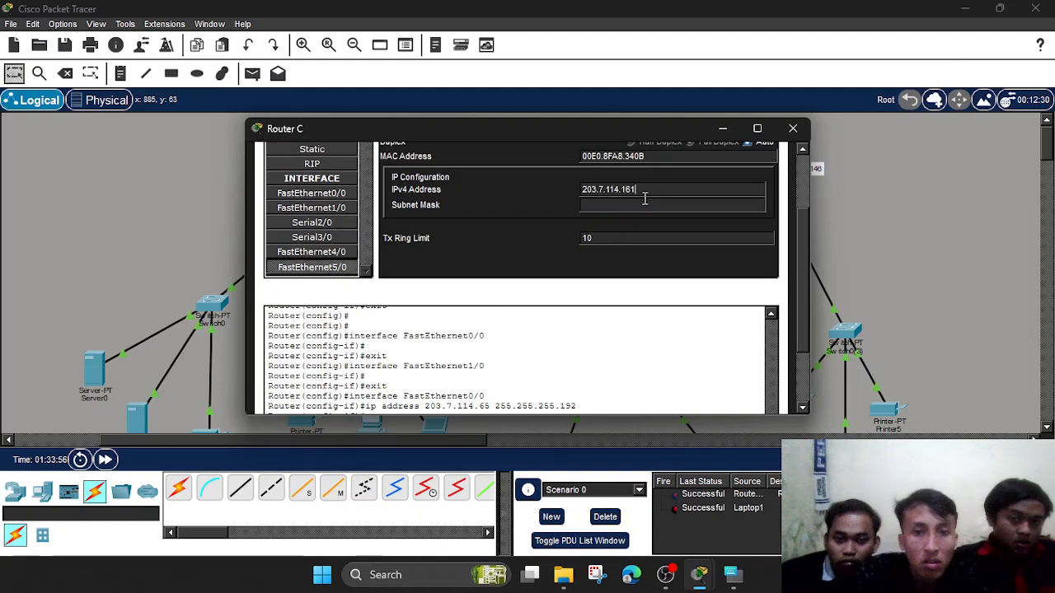
{"action": "left_click", "coordinate": [643, 205]}
{"action": "left_click", "coordinate": [653, 230]}
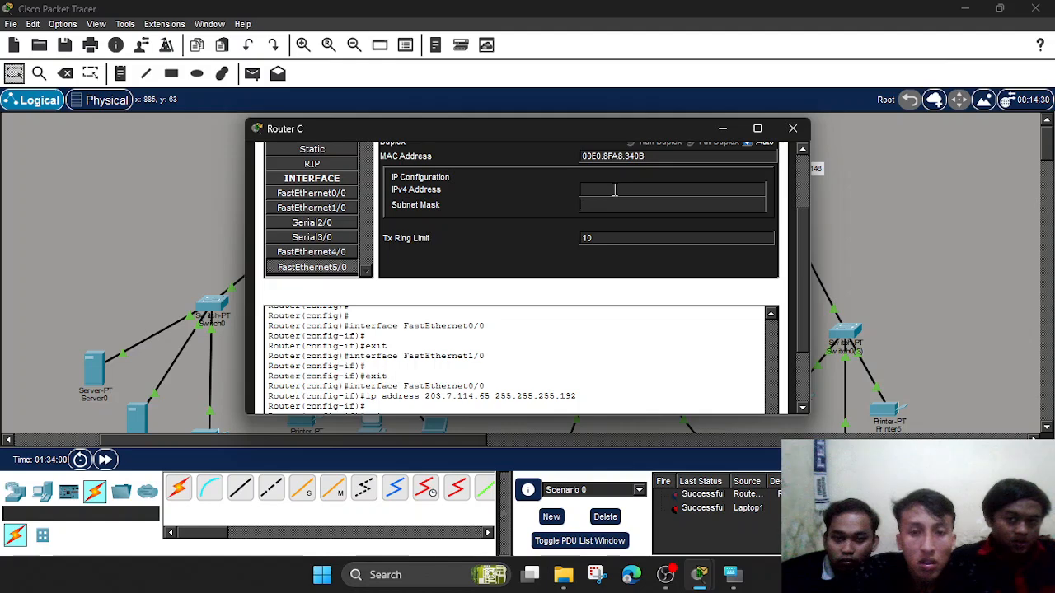
{"action": "left_click", "coordinate": [717, 130]}
{"action": "left_click", "coordinate": [755, 158]}
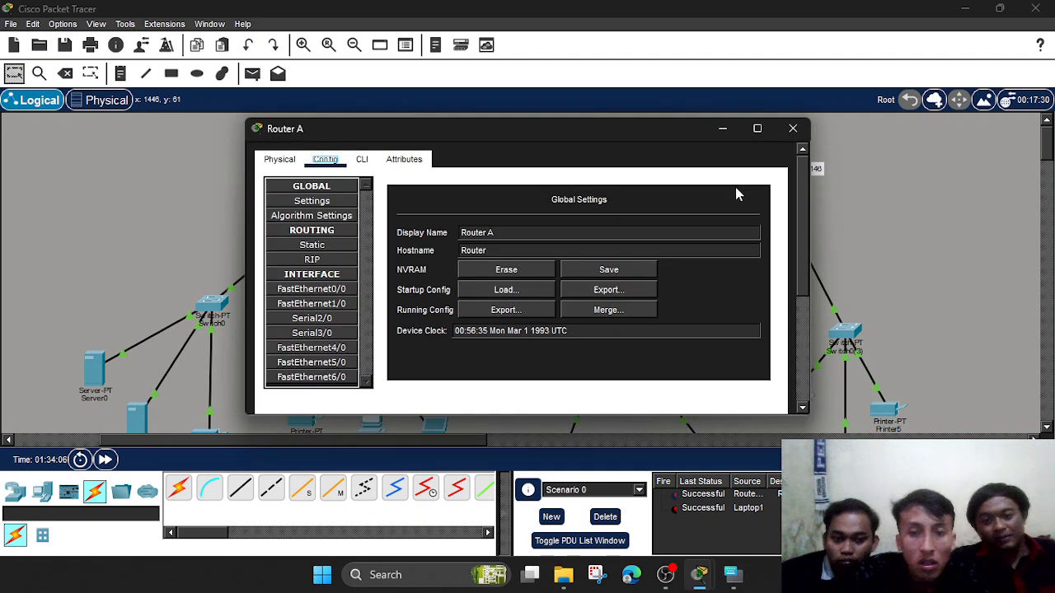
{"action": "left_click", "coordinate": [721, 129]}
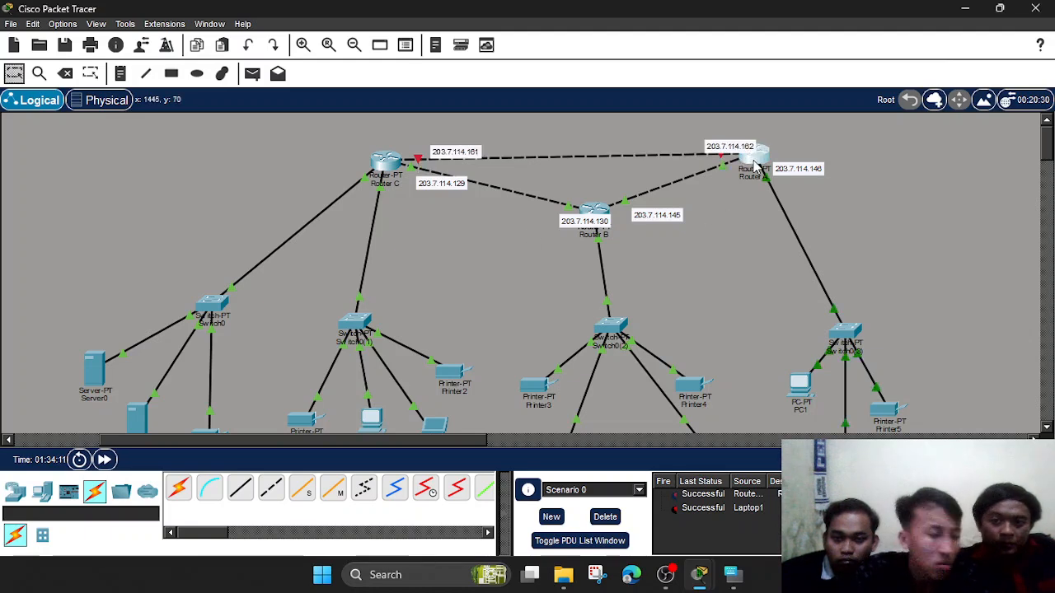
{"action": "left_click", "coordinate": [753, 156]}
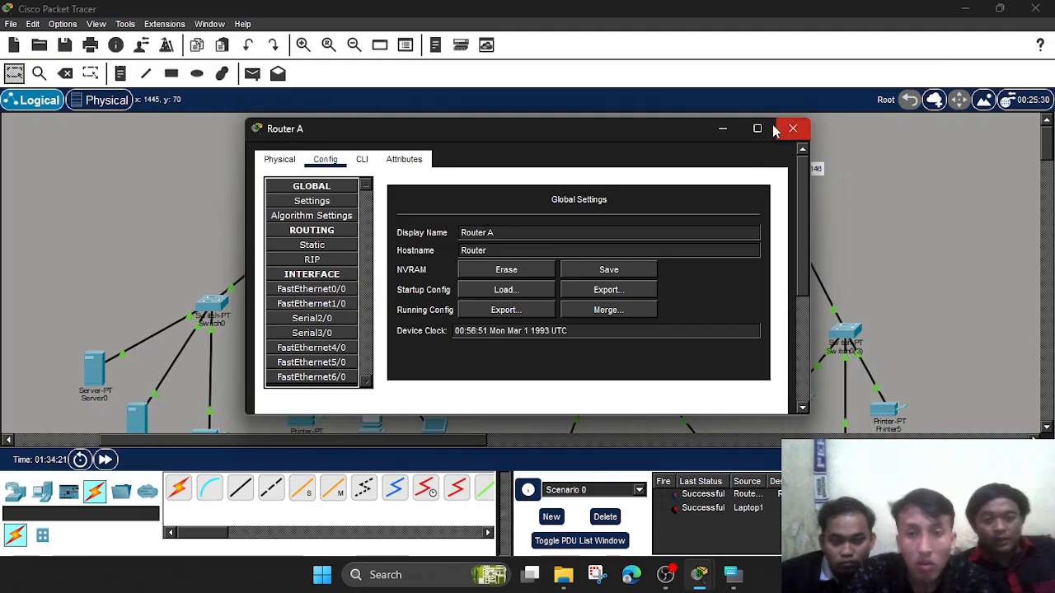
{"action": "left_click", "coordinate": [726, 131]}
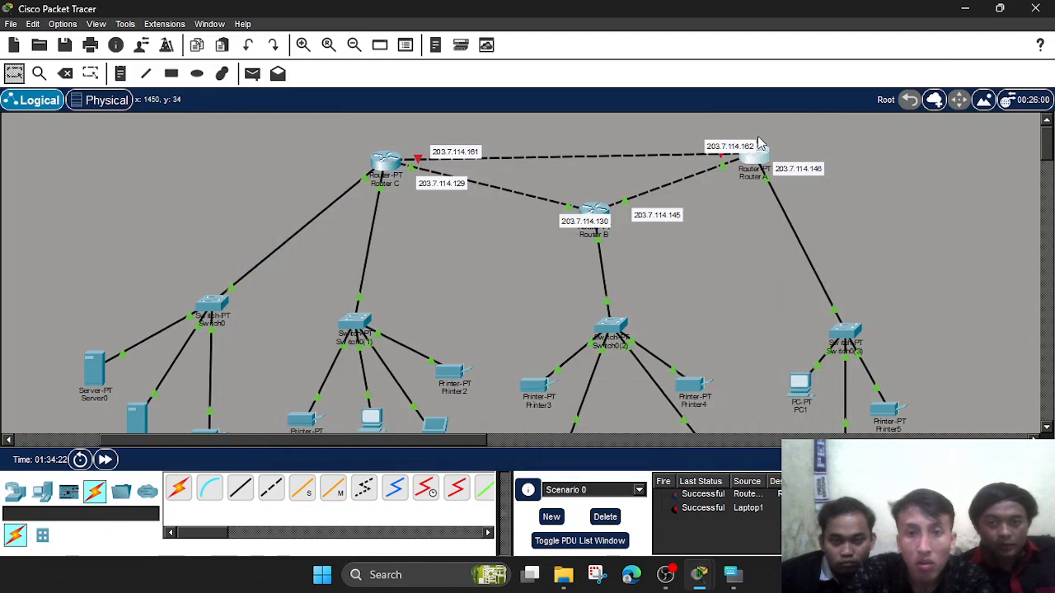
Retry entering 203.7.114.161 as the IPv4 address of Router C's FastEthernet5/0 interface.
{"action": "left_click", "coordinate": [389, 156]}
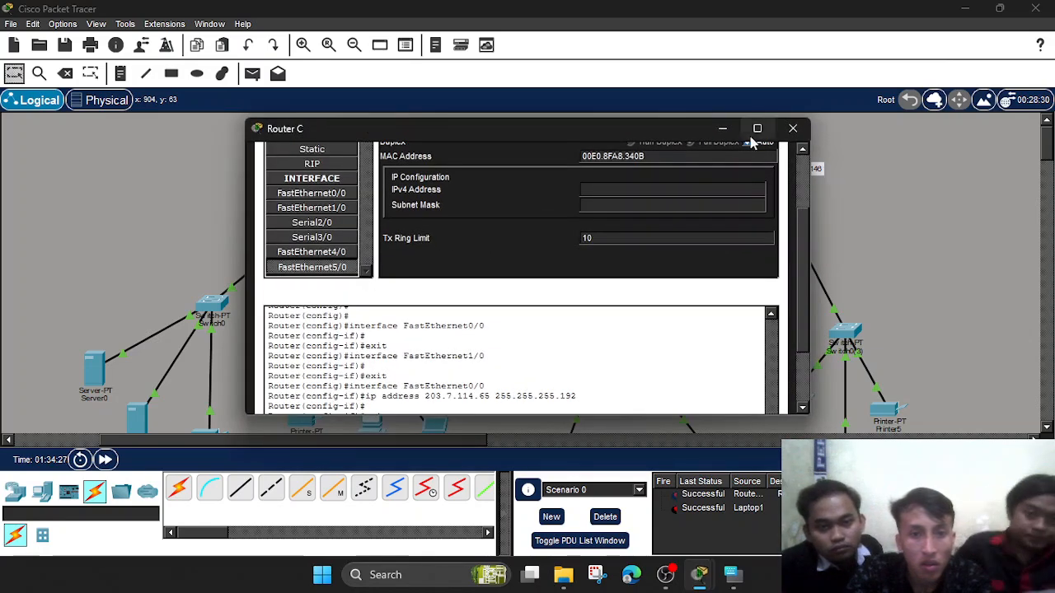
{"action": "left_click", "coordinate": [604, 194]}
{"action": "type", "text": "203.7.114.162"}
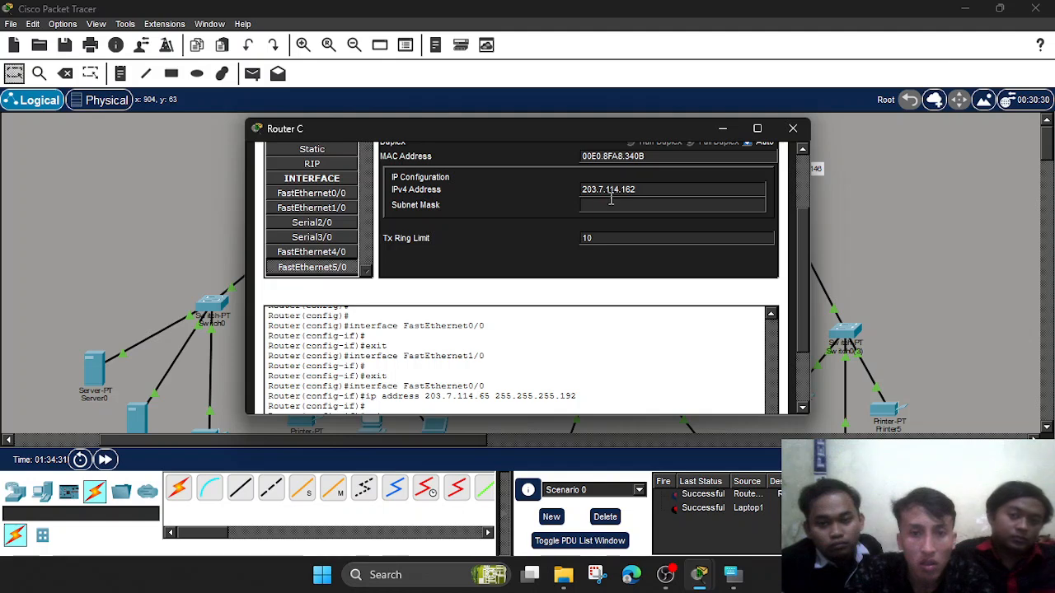
{"action": "key", "text": "BackSpace"}
{"action": "type", "text": "1"}
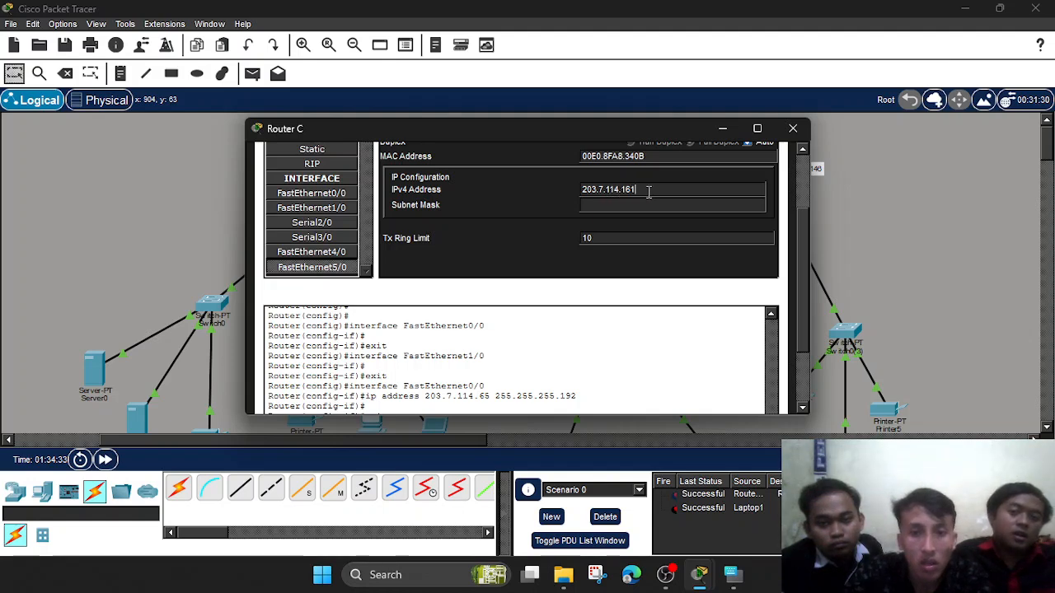
{"action": "key", "text": "Return"}
{"action": "left_click", "coordinate": [654, 229]}
{"action": "scroll", "coordinate": [720, 191], "scroll_direction": "up", "scroll_amount": 1}
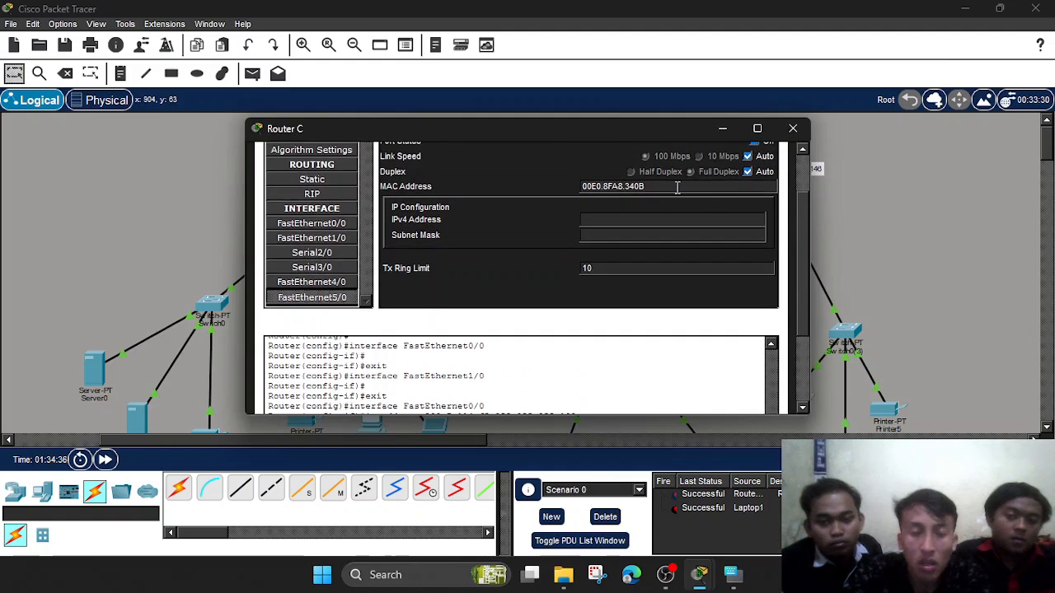
Try the IPv4 address 203.7.114.162 on Router C's FastEthernet5/0 interface instead.
{"action": "left_click", "coordinate": [638, 219]}
{"action": "type", "text": "203.7.114.162"}
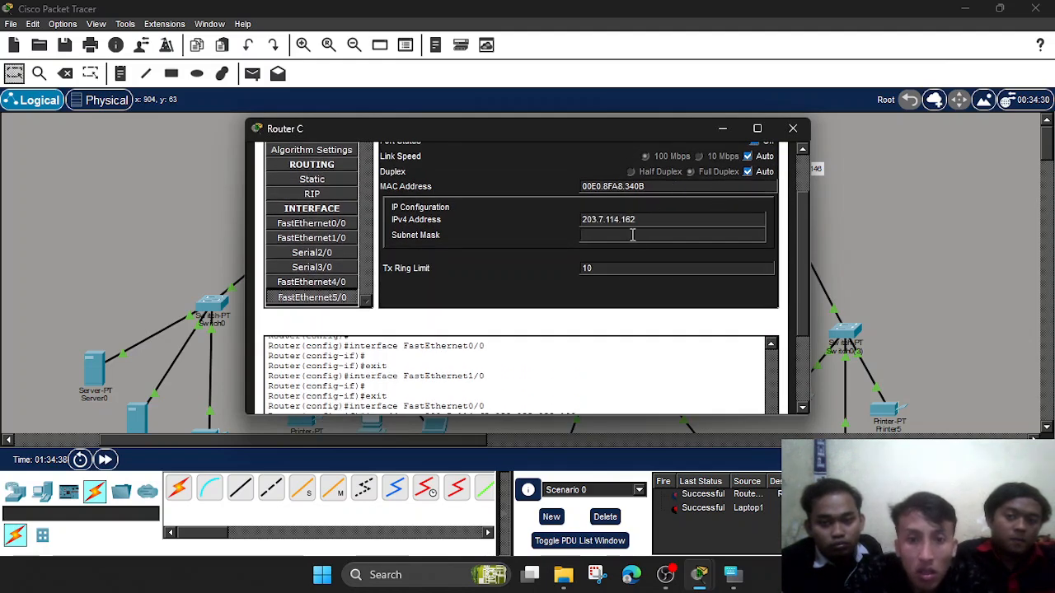
{"action": "left_click", "coordinate": [633, 235]}
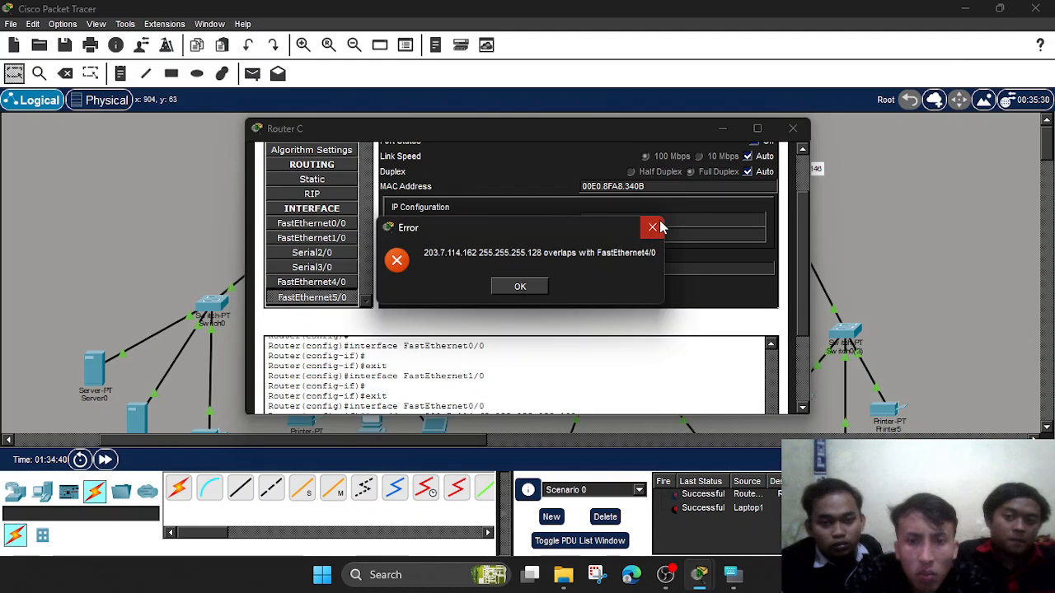
{"action": "left_click", "coordinate": [653, 227]}
Set the subnet mask of Router C's FastEthernet4/0 interface to 255.255.255.240.
{"action": "left_click", "coordinate": [342, 282]}
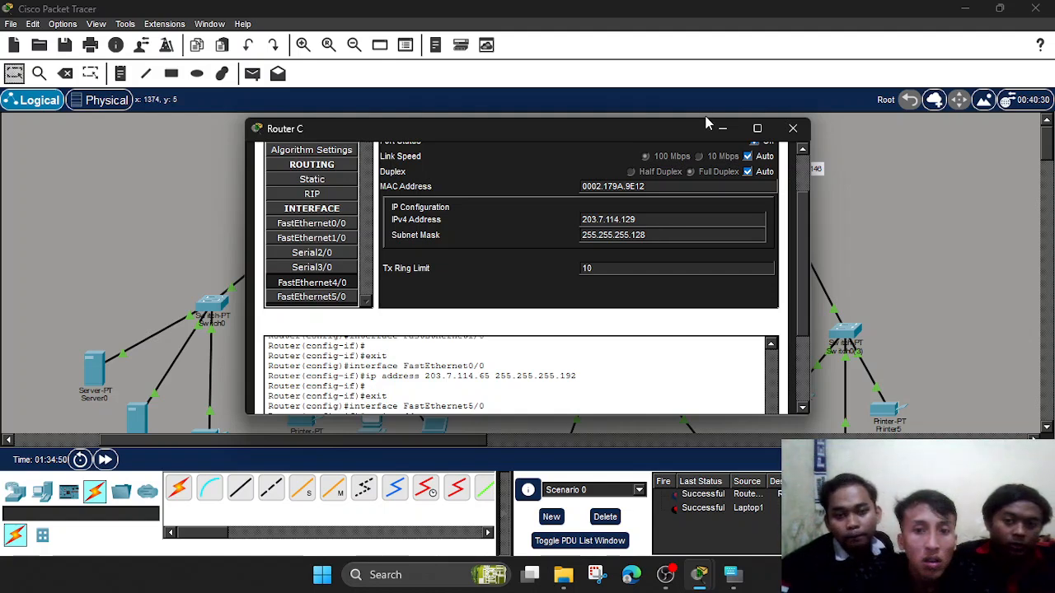
{"action": "left_click", "coordinate": [674, 240]}
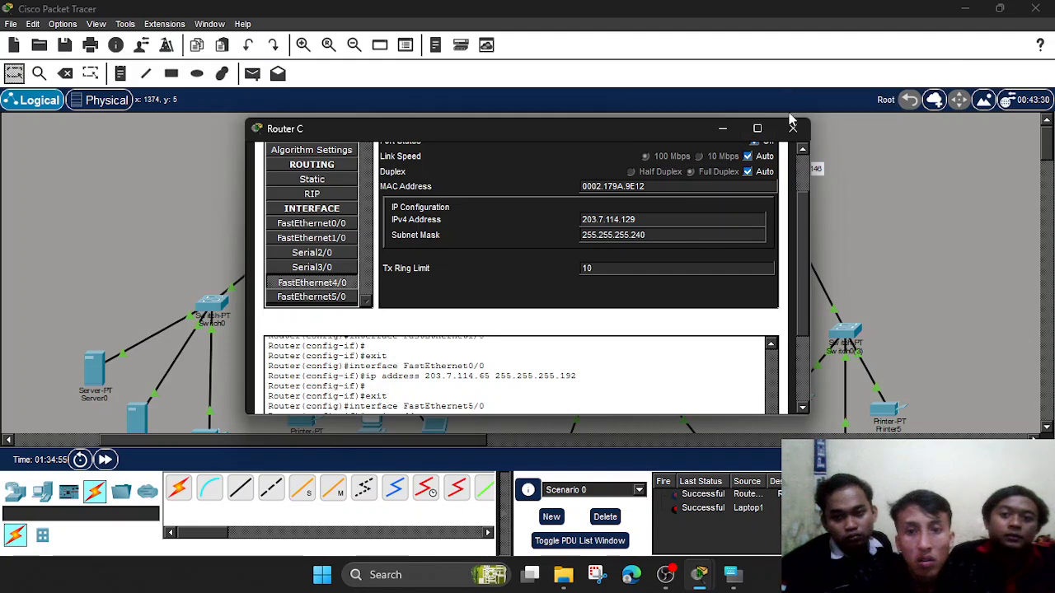
Configure Router C's FastEthernet5/0 with IPv4 address 203.7.114.162 and subnet mask 255.255.255.248, and turn the port on.
{"action": "left_click", "coordinate": [336, 295]}
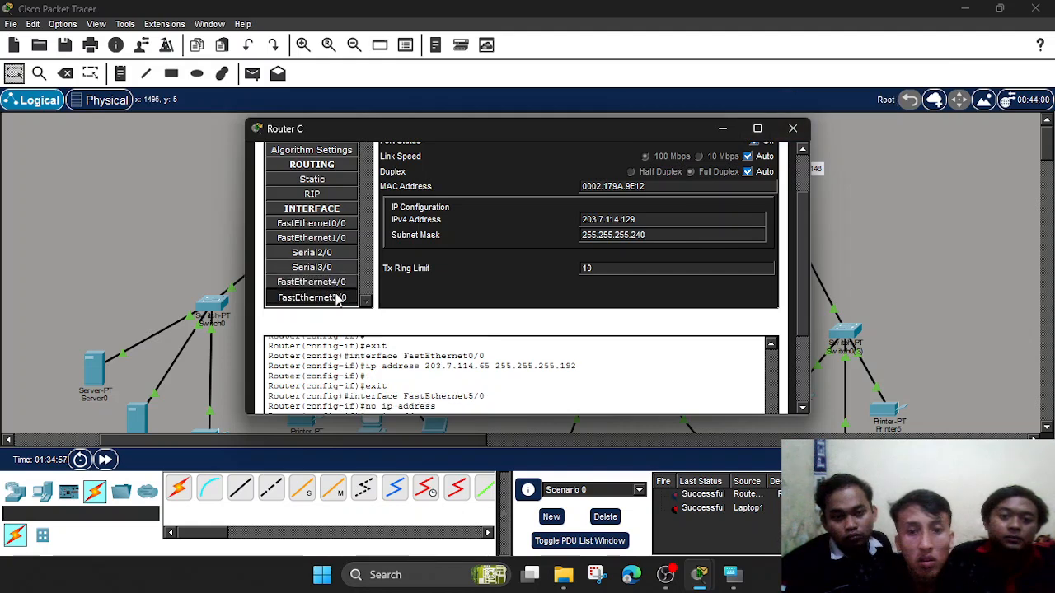
{"action": "left_click", "coordinate": [645, 221]}
{"action": "type", "text": "203.7.114.162"}
{"action": "left_click", "coordinate": [639, 235]}
{"action": "type", "text": "255.255.255.240"}
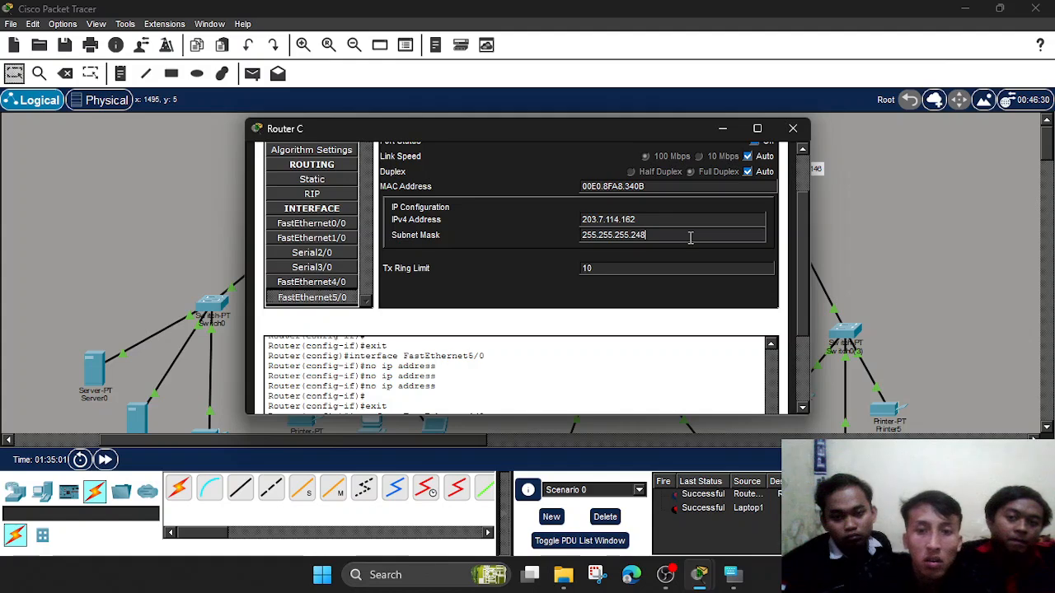
{"action": "scroll", "coordinate": [690, 235], "scroll_direction": "up", "scroll_amount": 3}
{"action": "left_click", "coordinate": [755, 199]}
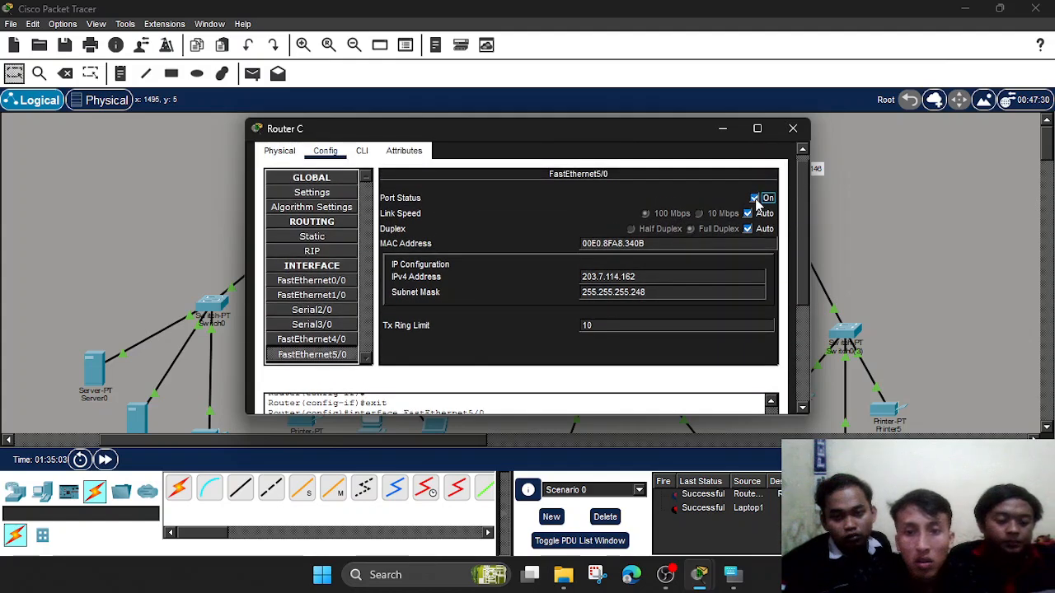
{"action": "left_click", "coordinate": [793, 128]}
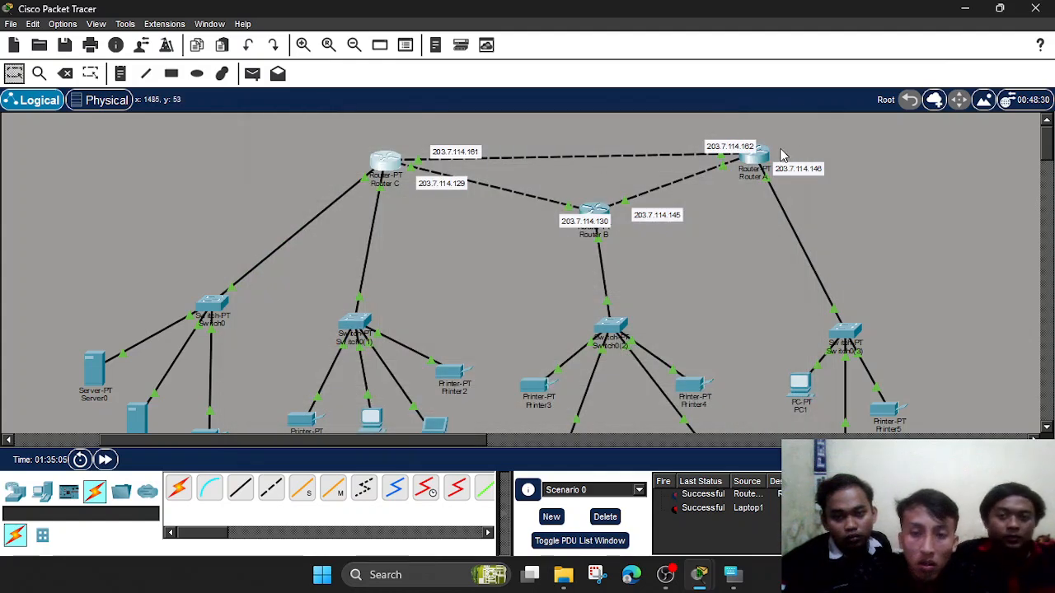
Check the IP configuration of Router A's FastEthernet4/0 interface and the router's static route list.
{"action": "mouse_move", "coordinate": [756, 161]}
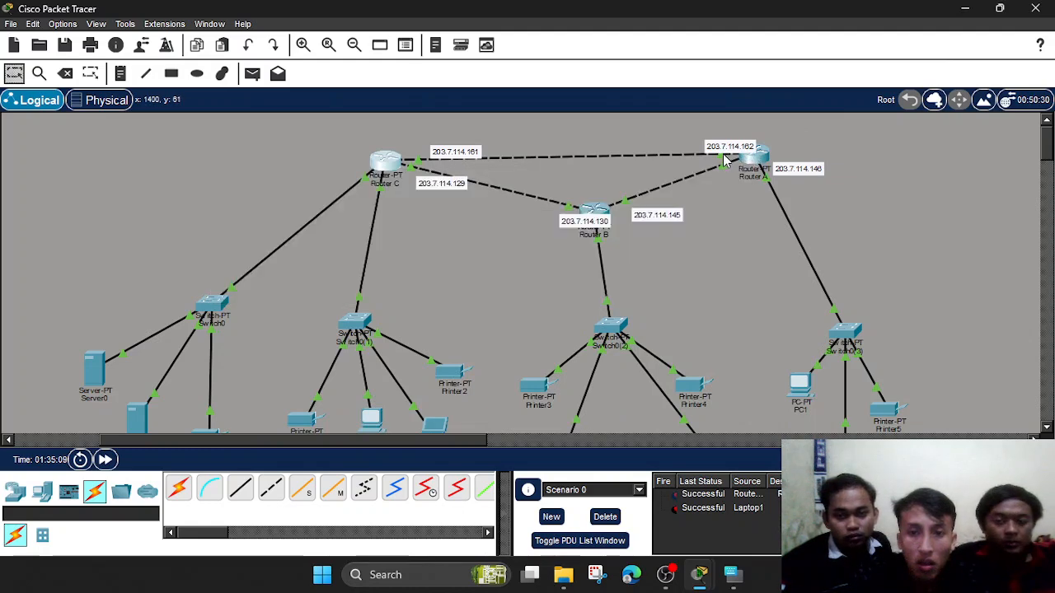
{"action": "left_click", "coordinate": [750, 161]}
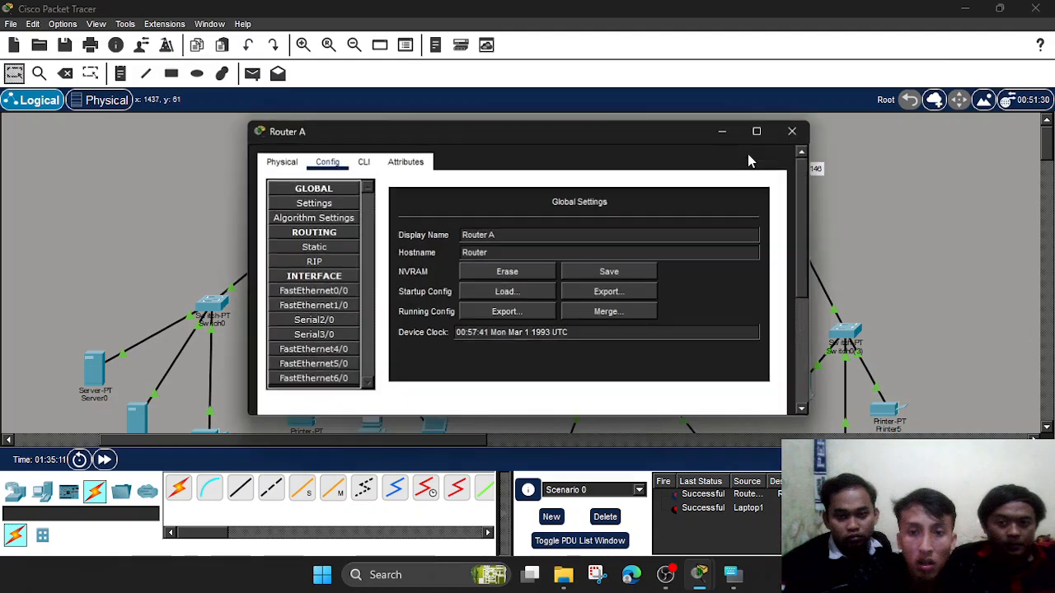
{"action": "left_click", "coordinate": [343, 349]}
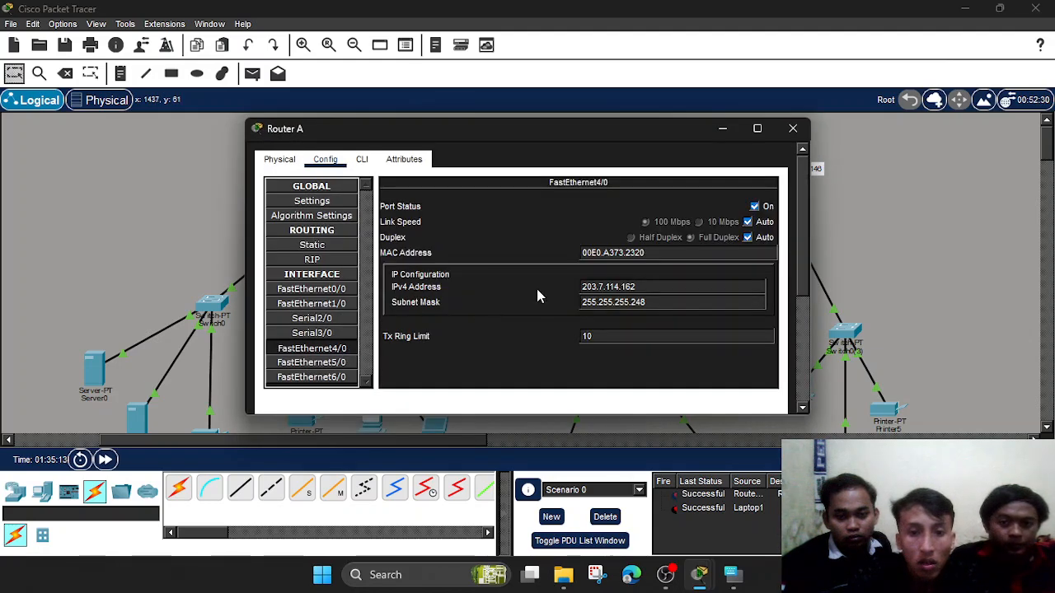
{"action": "left_click", "coordinate": [313, 248]}
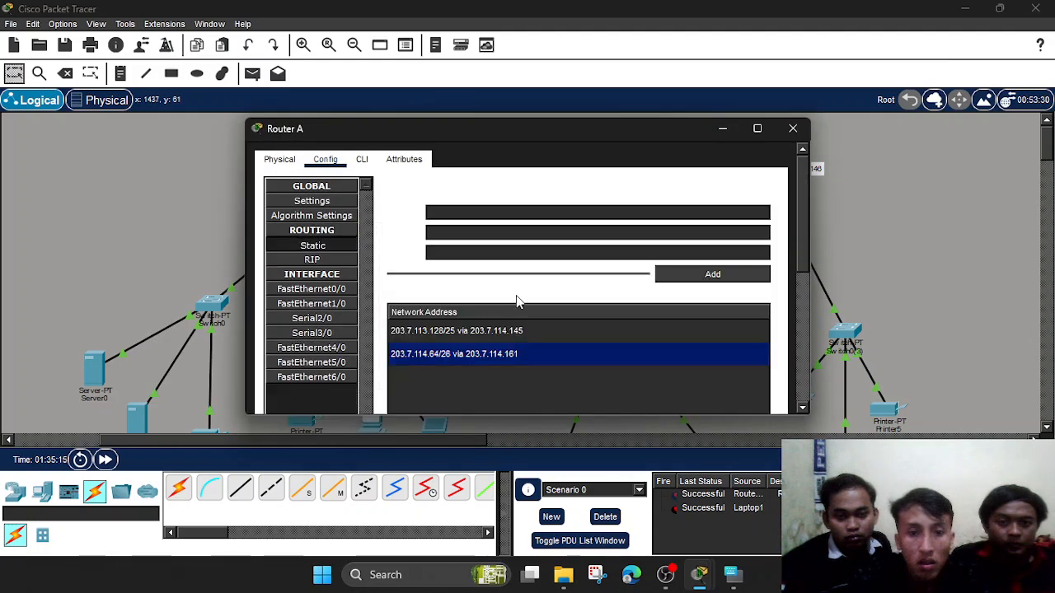
{"action": "left_click", "coordinate": [792, 128]}
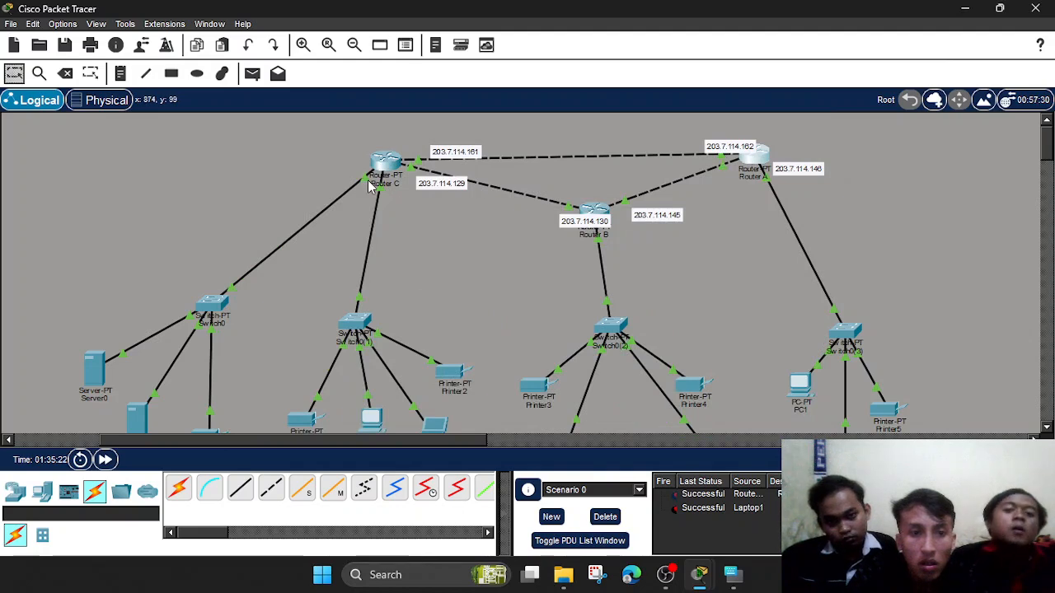
Inspect Router C's port address summary and the IP configuration of its FastEthernet0/0 interface.
{"action": "mouse_move", "coordinate": [369, 187]}
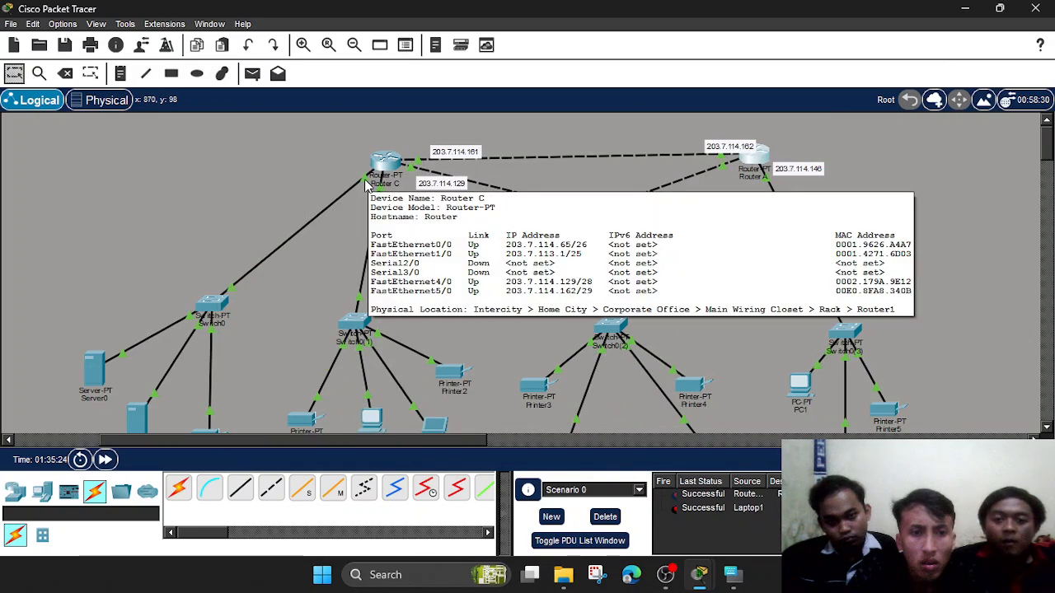
{"action": "left_click", "coordinate": [756, 155]}
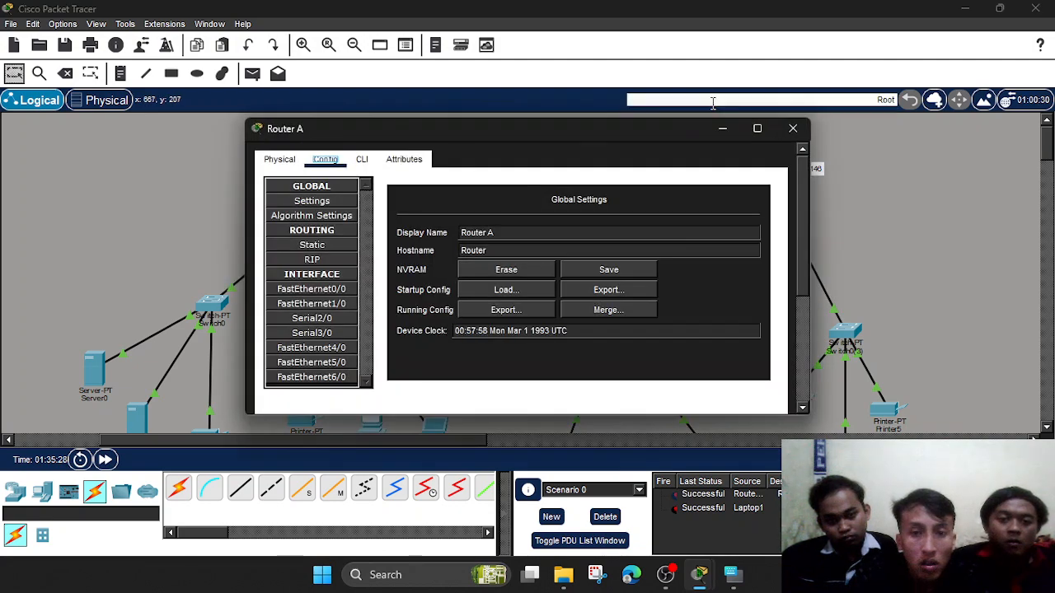
{"action": "left_click", "coordinate": [725, 131]}
{"action": "left_click", "coordinate": [384, 165]}
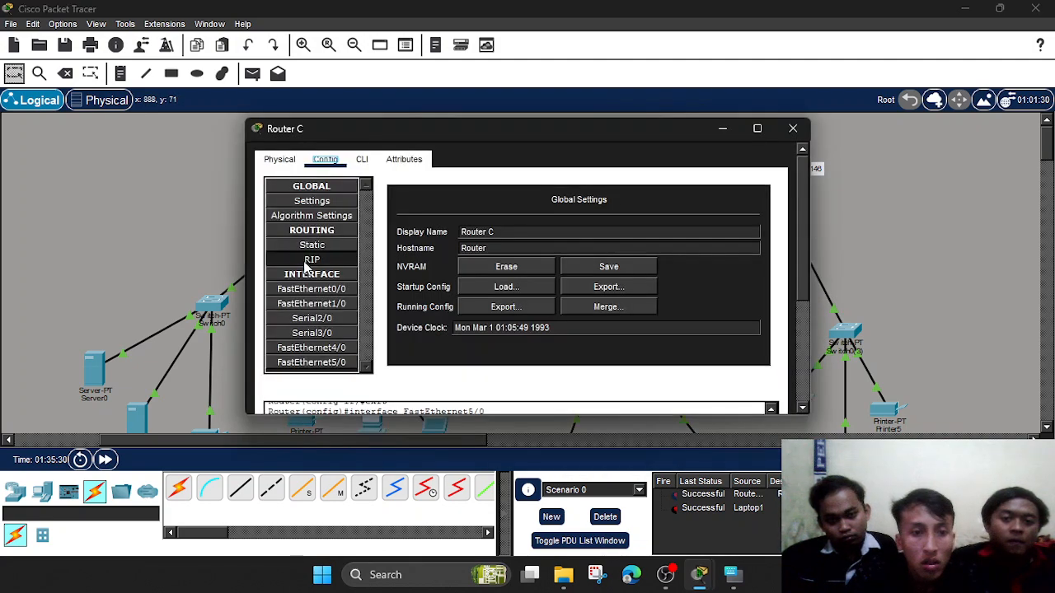
{"action": "left_click", "coordinate": [311, 290]}
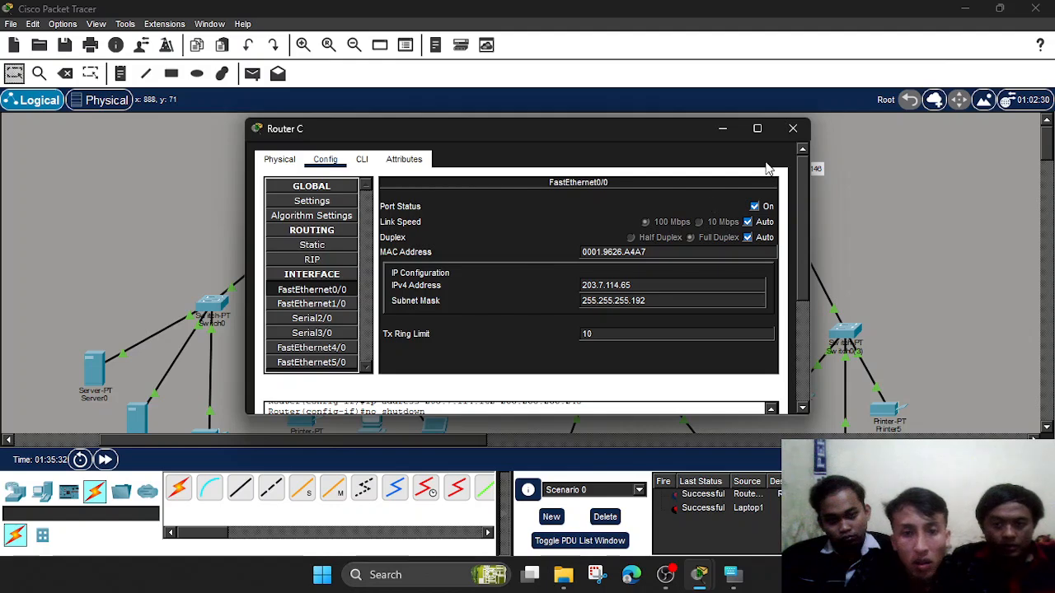
{"action": "left_click", "coordinate": [792, 128]}
Compare Router A's static routes with the network configured on Router C's FastEthernet1/0 interface.
{"action": "left_click", "coordinate": [384, 164]}
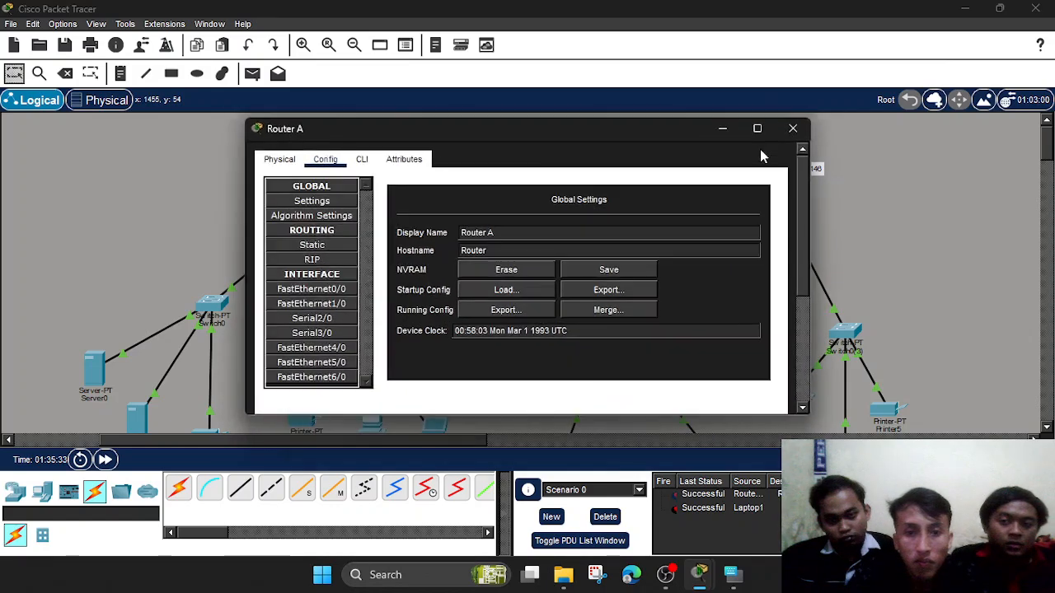
{"action": "left_click", "coordinate": [326, 250]}
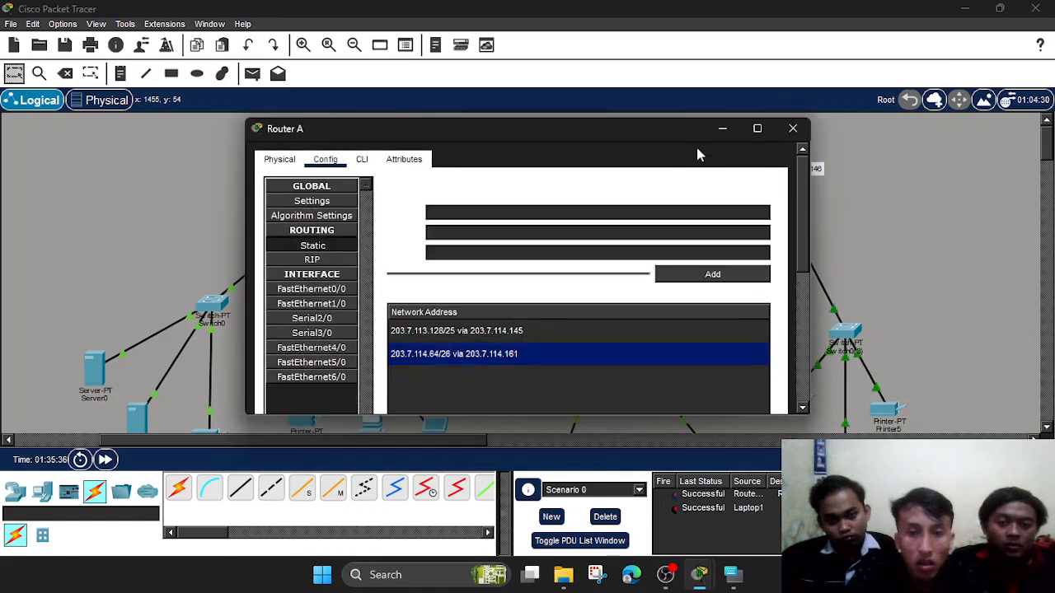
{"action": "left_click", "coordinate": [722, 129]}
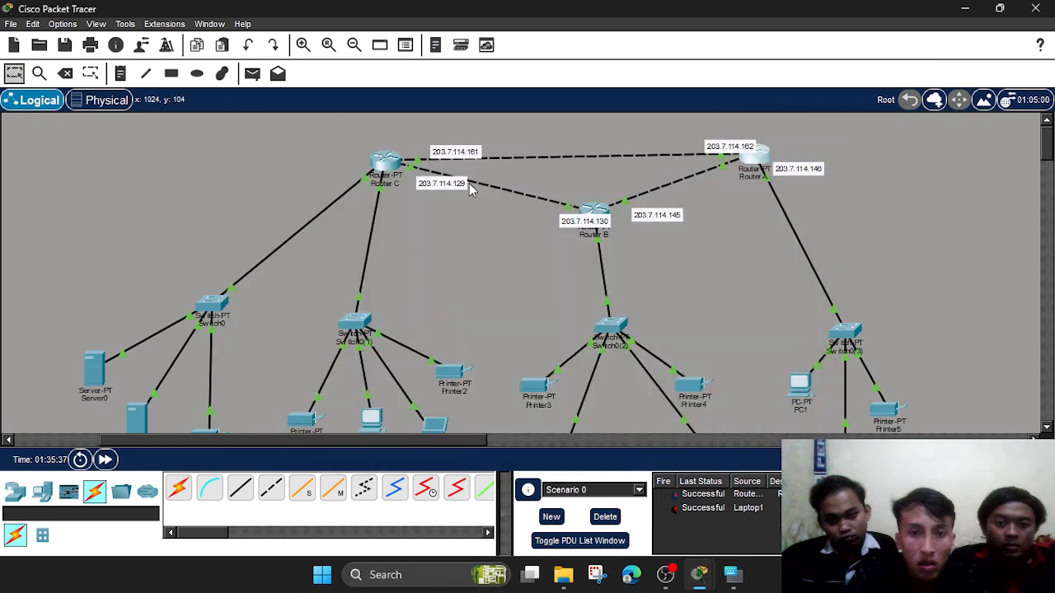
{"action": "left_click", "coordinate": [385, 163]}
{"action": "left_click", "coordinate": [312, 304]}
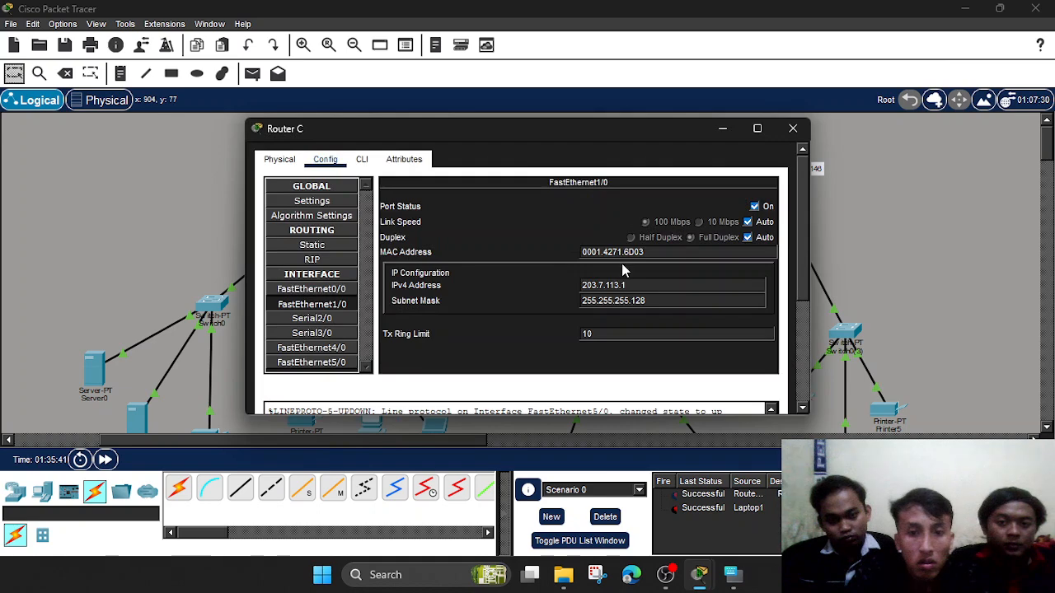
{"action": "left_click", "coordinate": [723, 129]}
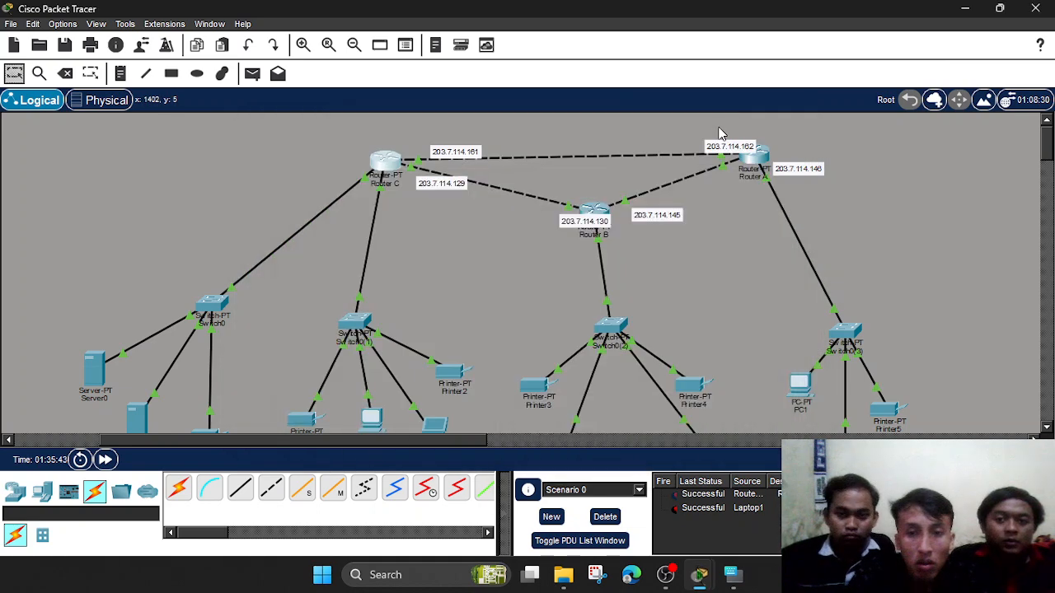
Enter 203.7.113.0 as the network of a new static route on Router A.
{"action": "left_click", "coordinate": [765, 154]}
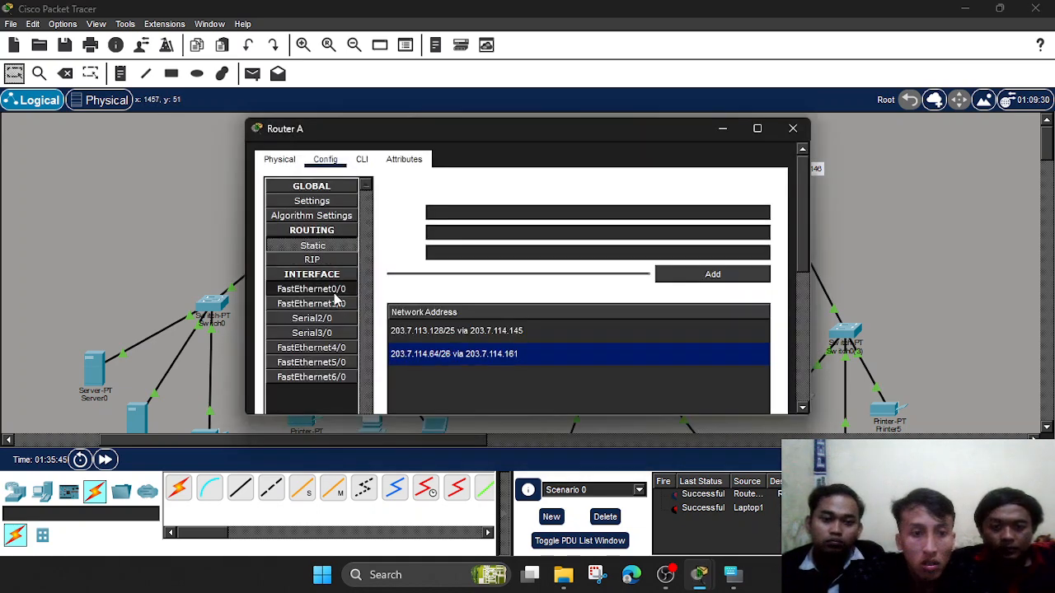
{"action": "left_click", "coordinate": [436, 213]}
{"action": "type", "text": "203.7.114.162"}
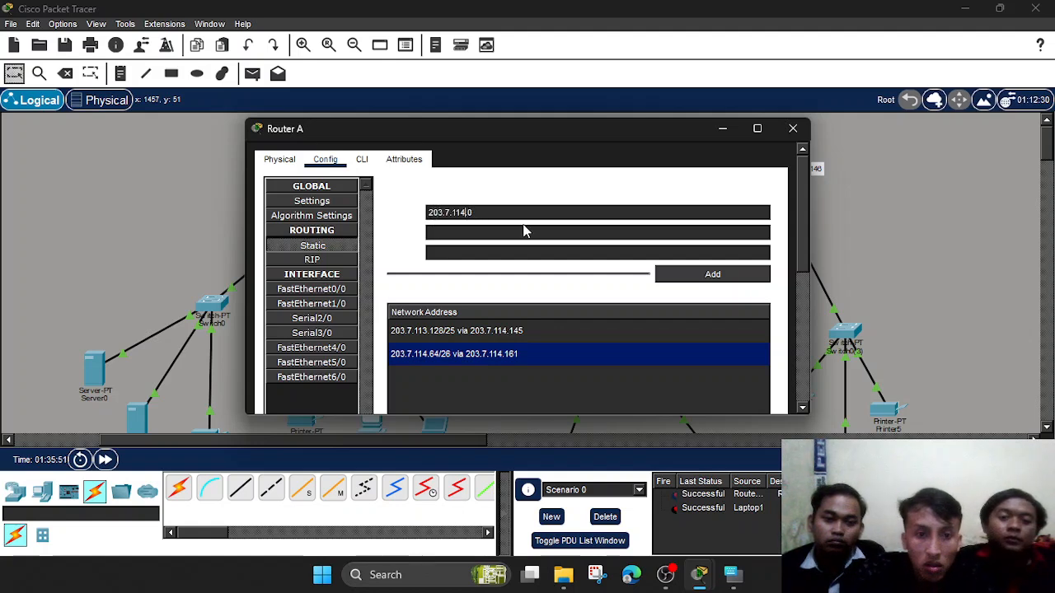
{"action": "type", "text": "3"}
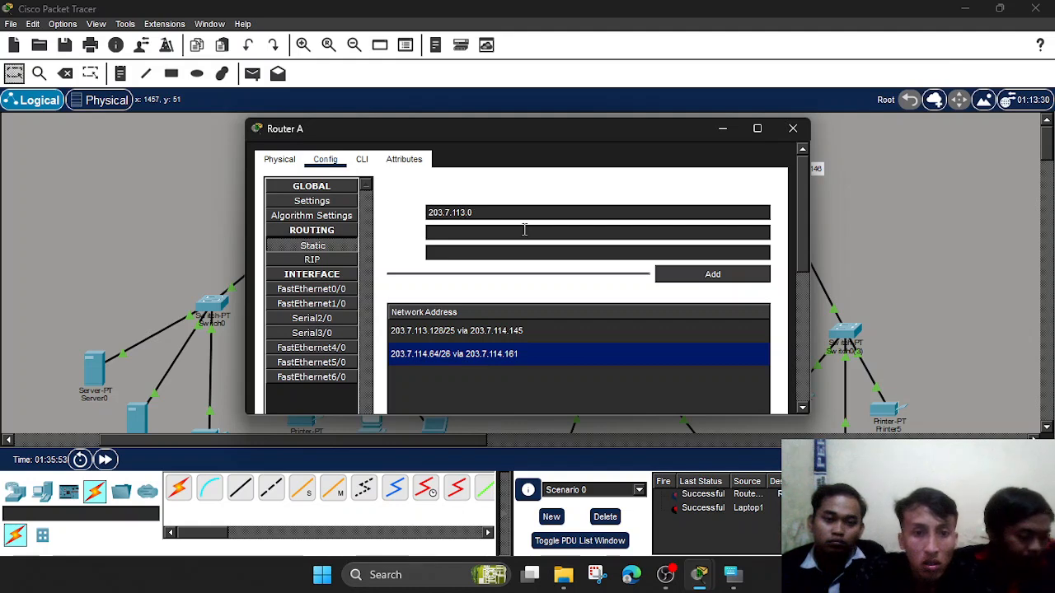
Set the subnet mask of Router A's new static route to 255.255.255.128.
{"action": "type", "text": "203.7.114.162"}
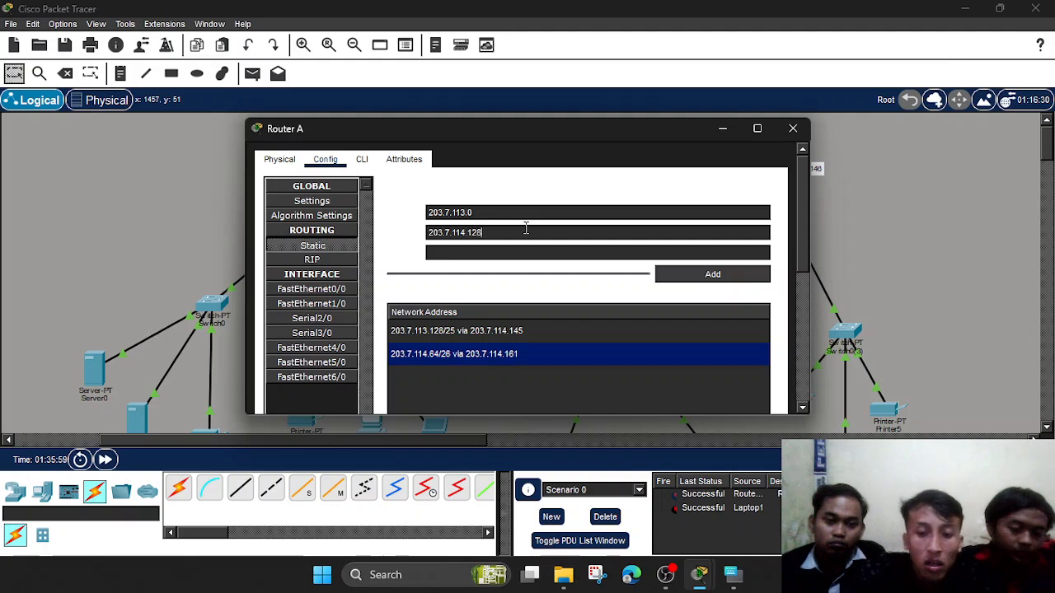
{"action": "key", "text": "BackSpace"}
{"action": "key", "text": "BackSpace"}
{"action": "key", "text": "BackSpace"}
{"action": "type", "text": "255"}
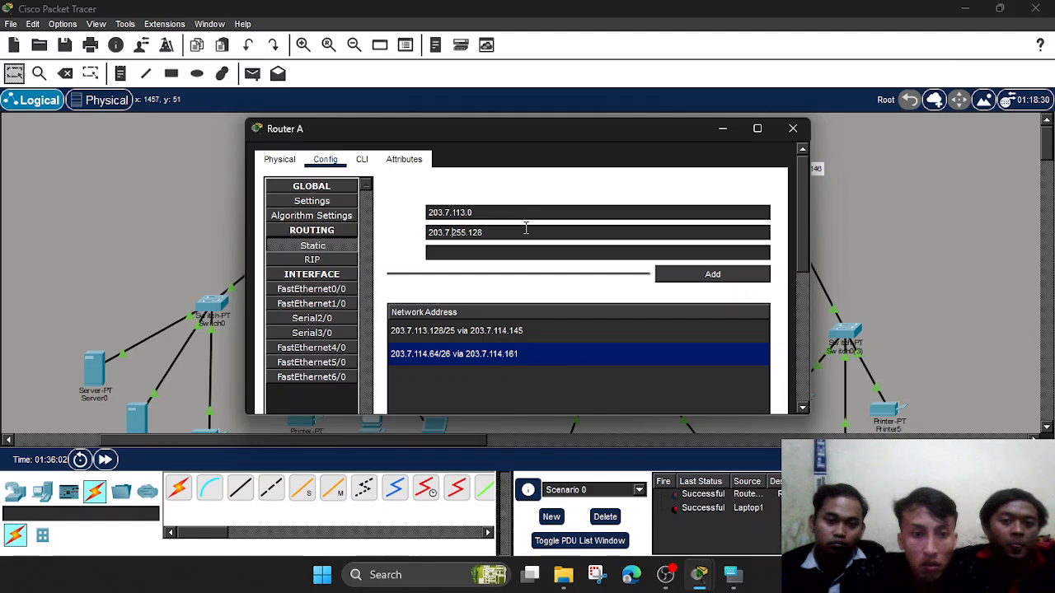
{"action": "key", "text": "BackSpace"}
{"action": "type", "text": "255"}
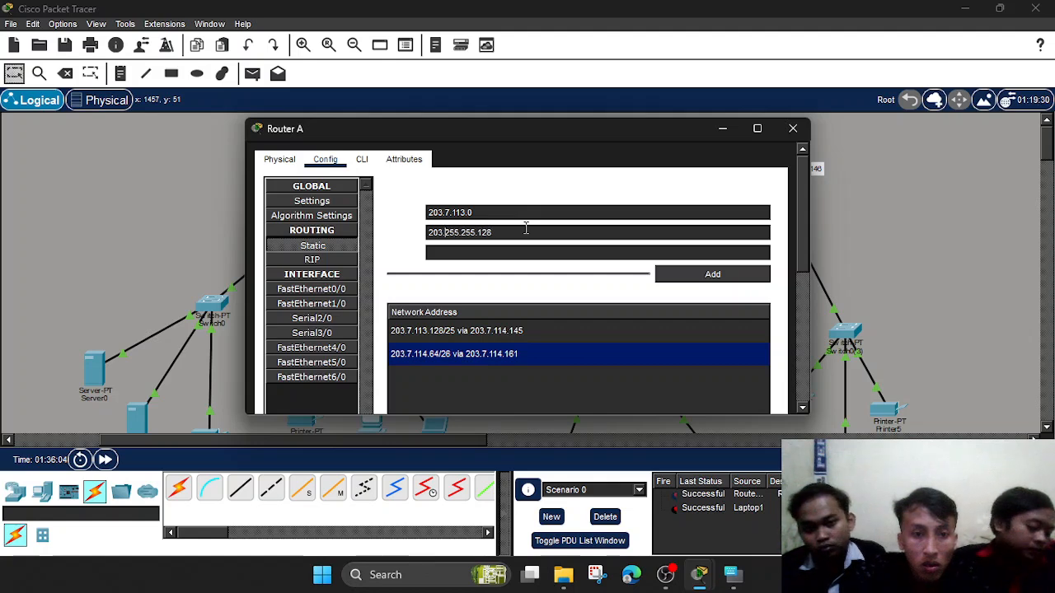
{"action": "key", "text": "BackSpace"}
{"action": "key", "text": "BackSpace"}
{"action": "key", "text": "BackSpace"}
{"action": "type", "text": "255"}
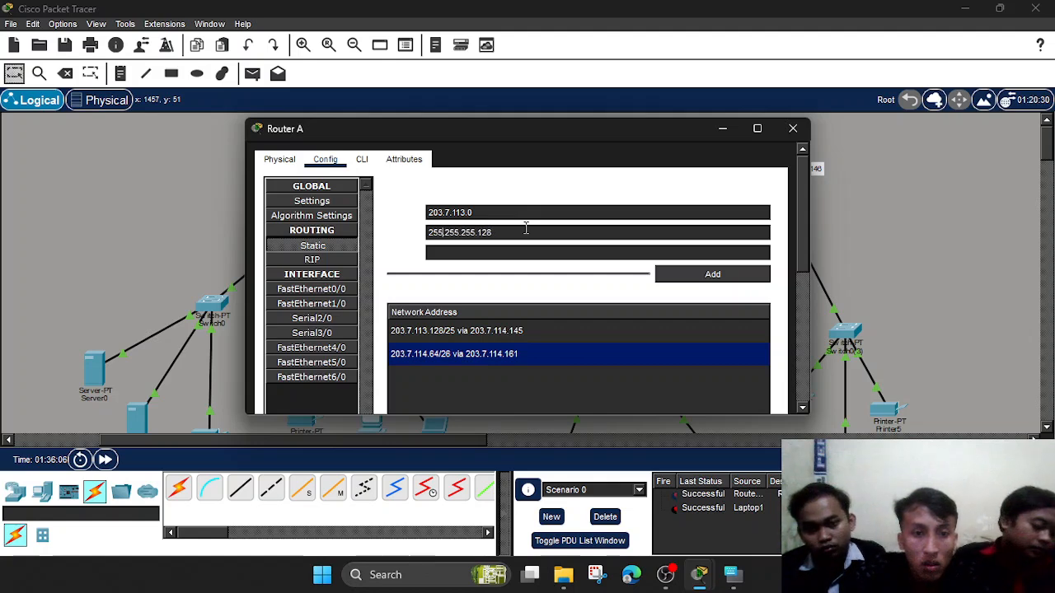
Set the new route's next hop to 203.7.114.161 and add the route to Router A's static routes.
{"action": "left_click", "coordinate": [715, 131]}
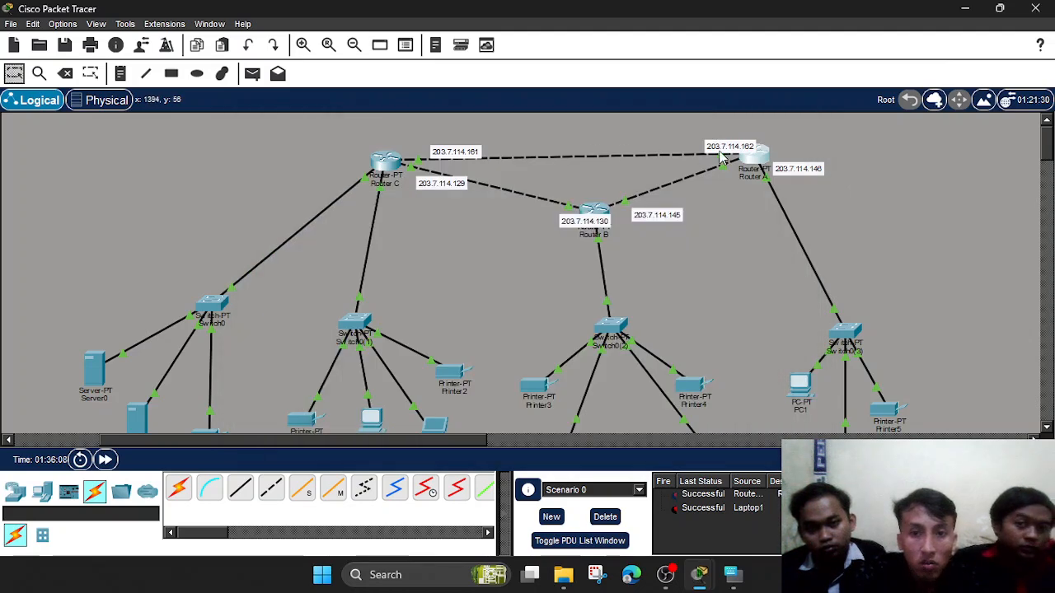
{"action": "left_click", "coordinate": [754, 157]}
{"action": "type", "text": "203.7.114.162"}
{"action": "key", "text": "BackSpace"}
{"action": "type", "text": "1"}
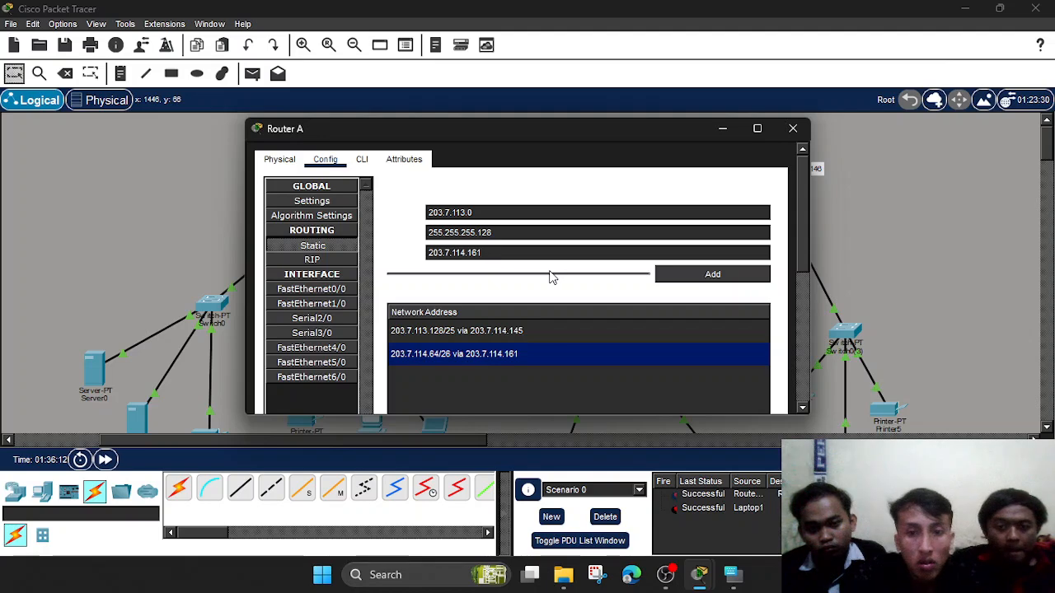
{"action": "left_click", "coordinate": [700, 274]}
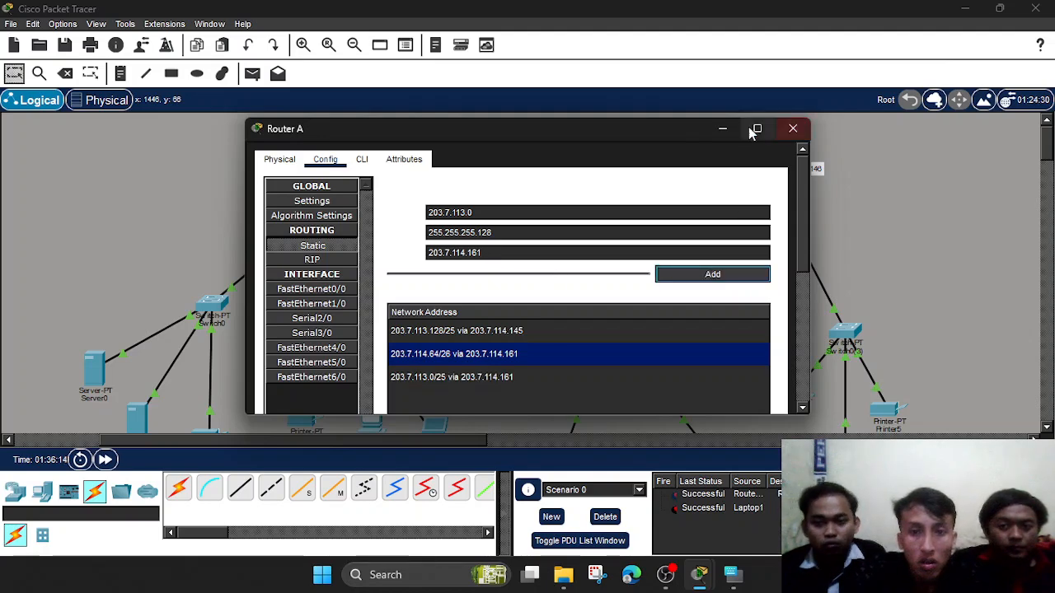
{"action": "left_click", "coordinate": [793, 129]}
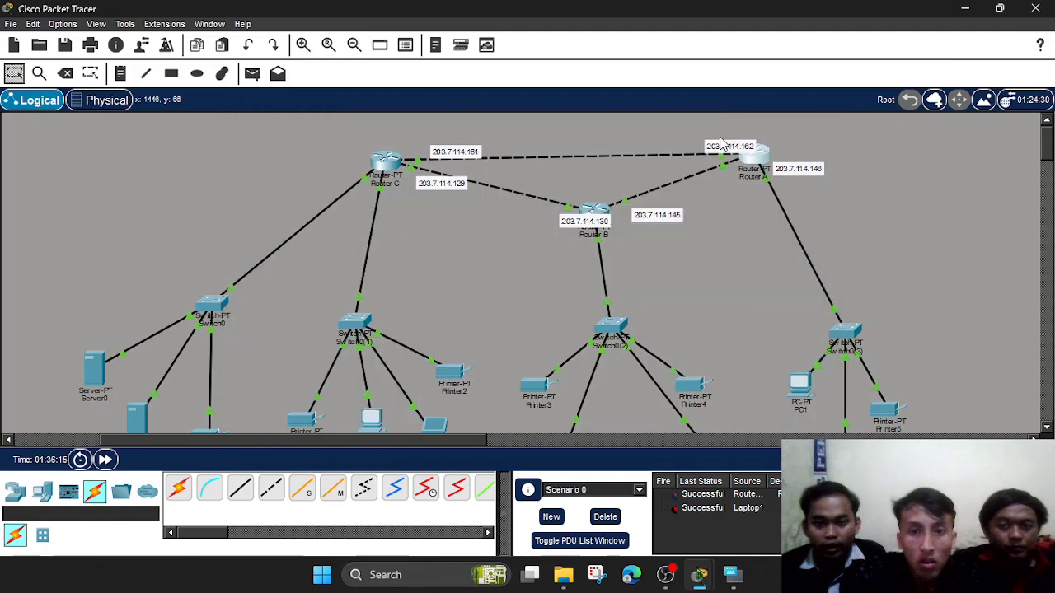
Check the IPv4 address and subnet mask of Router A's FastEthernet0/0 interface.
{"action": "left_click", "coordinate": [756, 162]}
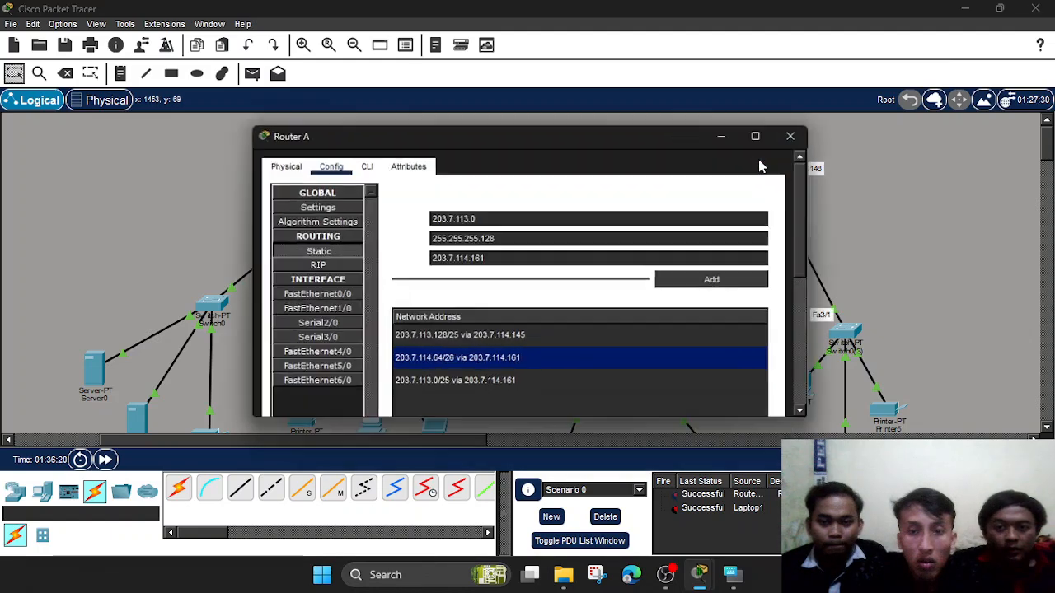
{"action": "left_click", "coordinate": [344, 288]}
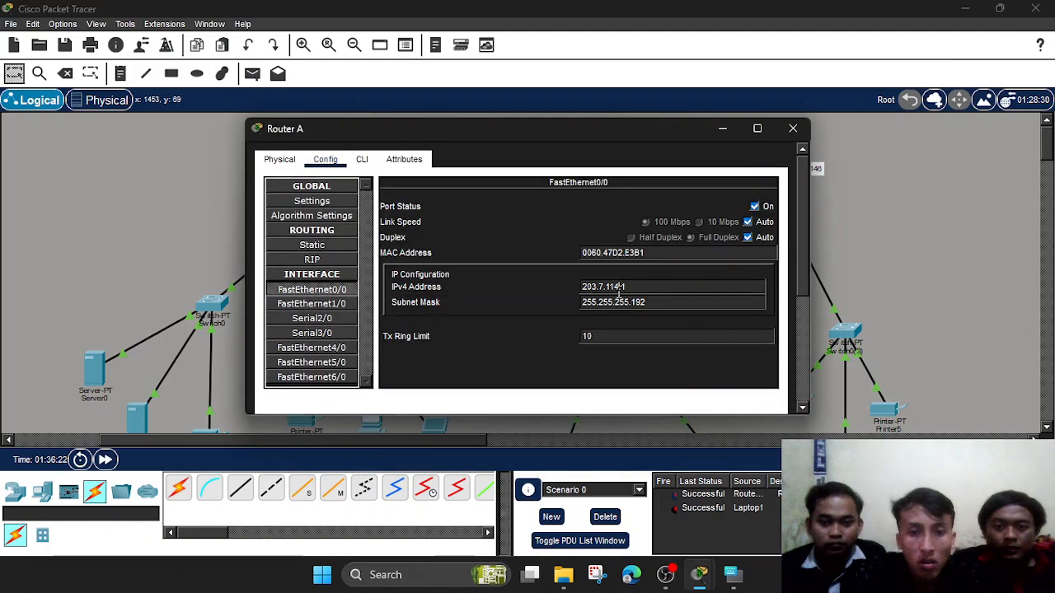
{"action": "left_click_drag", "start_coordinate": [626, 288], "coordinate": [567, 292]}
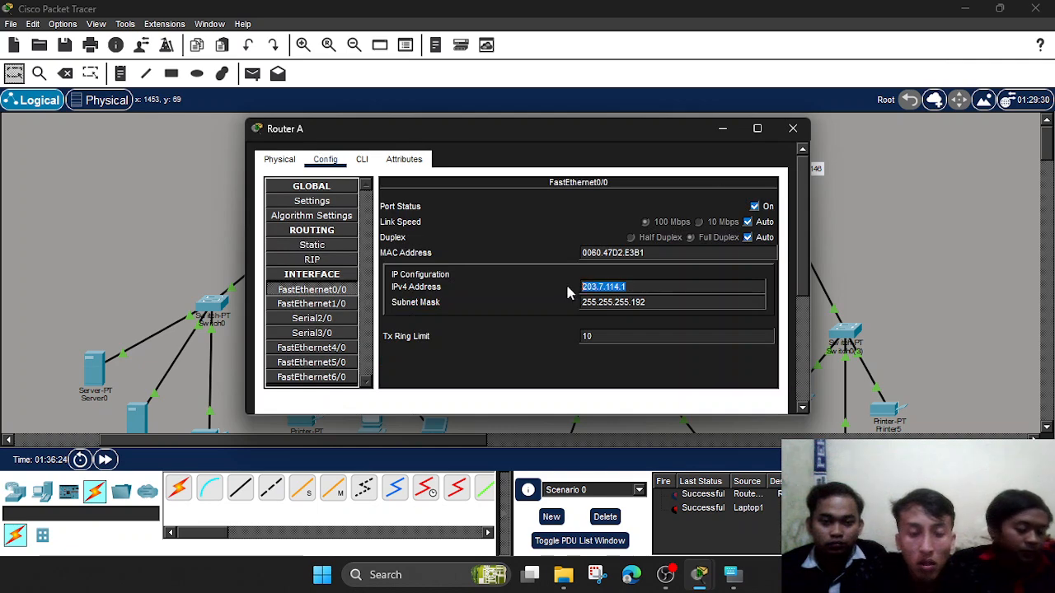
{"action": "left_click", "coordinate": [722, 128]}
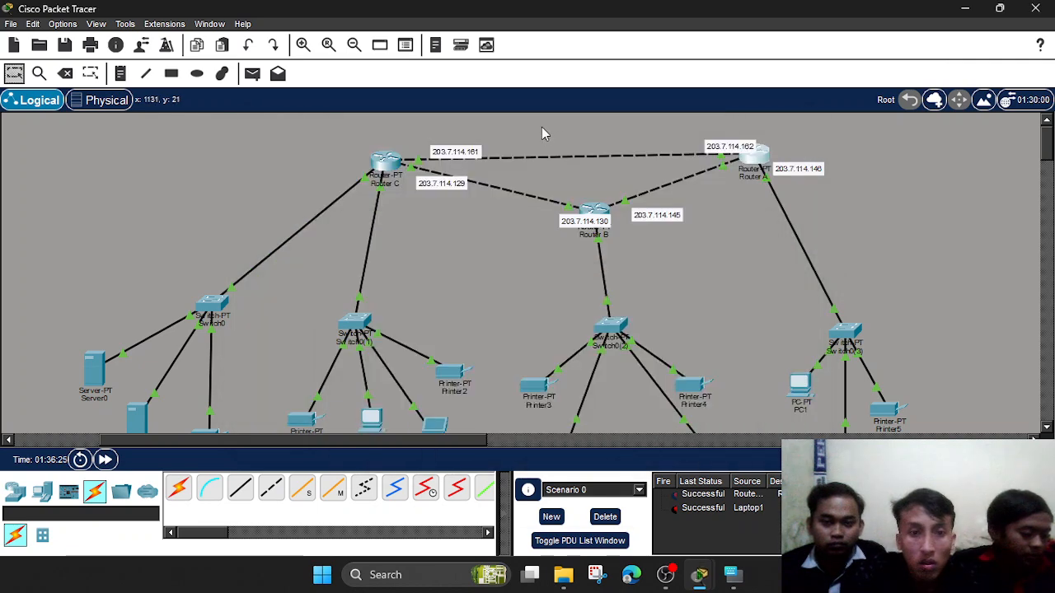
{"action": "left_click", "coordinate": [379, 162]}
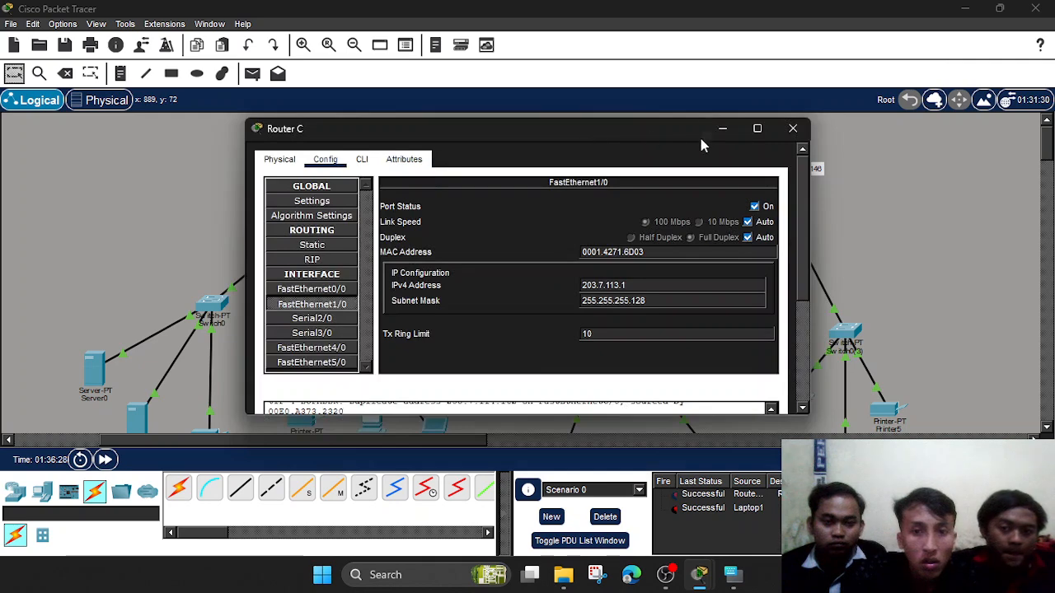
{"action": "left_click", "coordinate": [721, 132]}
Enter 203.7.114.0 as the network of a new static route on Router C.
{"action": "left_click", "coordinate": [399, 162]}
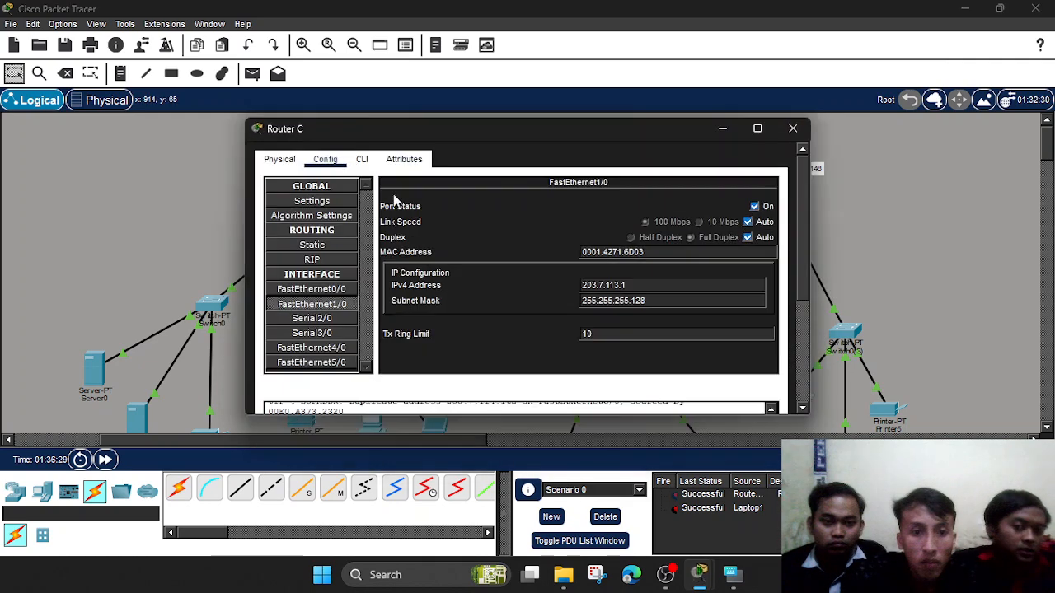
{"action": "left_click", "coordinate": [331, 246]}
{"action": "left_click", "coordinate": [539, 213]}
{"action": "type", "text": "203.7.114.1"}
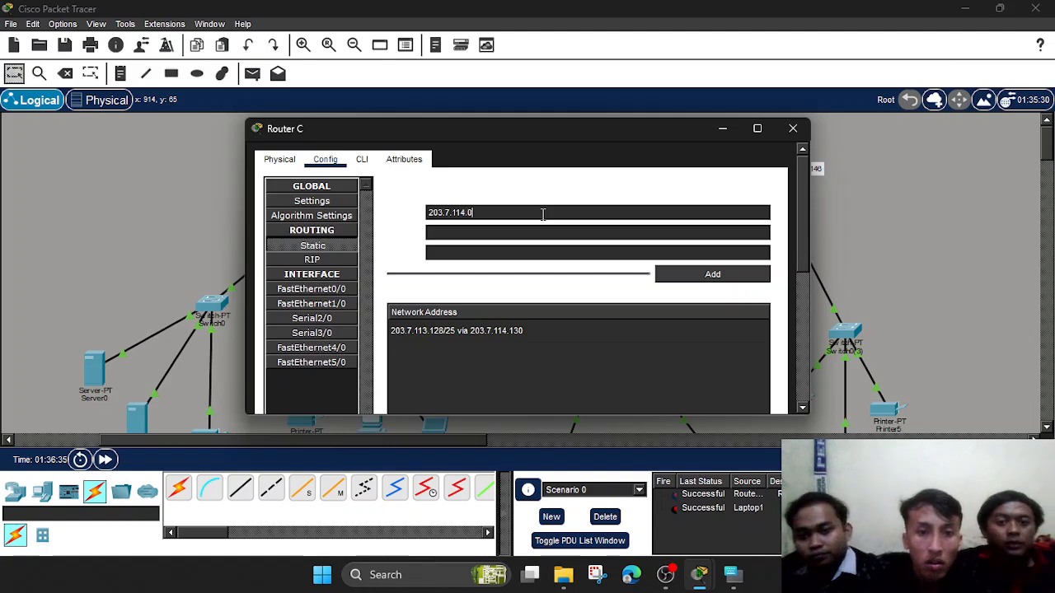
Set the subnet mask of Router C's new static route to 255.255.255.192.
{"action": "left_click", "coordinate": [521, 231]}
{"action": "type", "text": "203.7.114.192"}
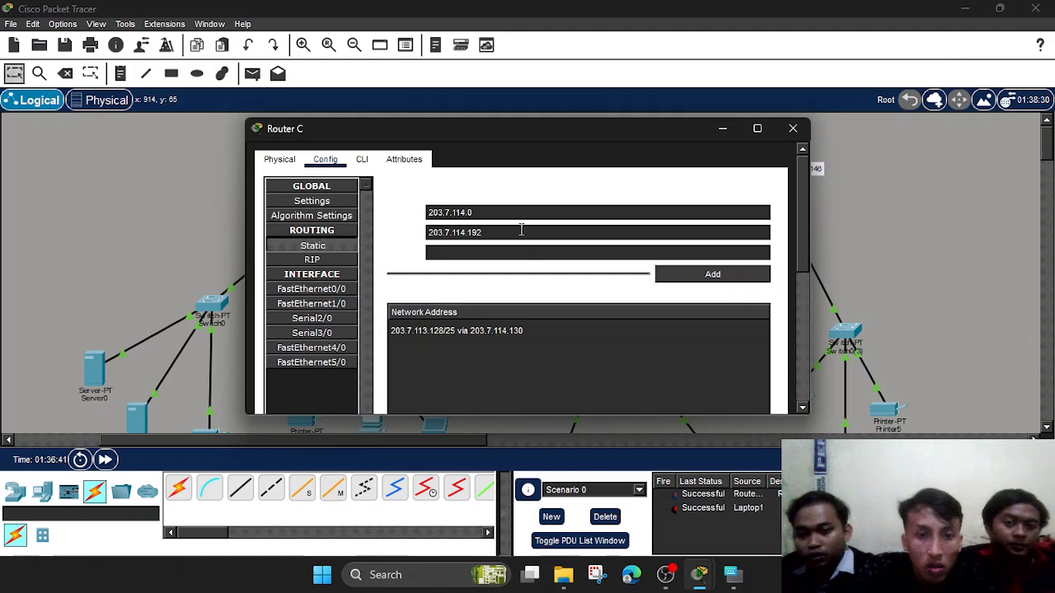
{"action": "key", "text": "BackSpace"}
{"action": "key", "text": "BackSpace"}
{"action": "key", "text": "BackSpace"}
{"action": "type", "text": "255"}
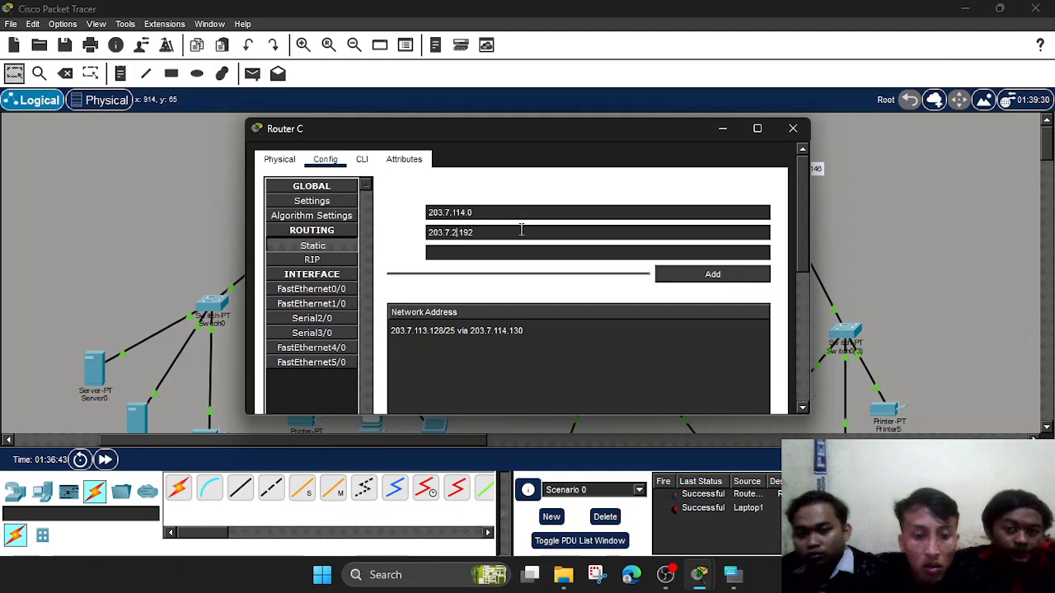
{"action": "key", "text": "BackSpace"}
{"action": "type", "text": "255"}
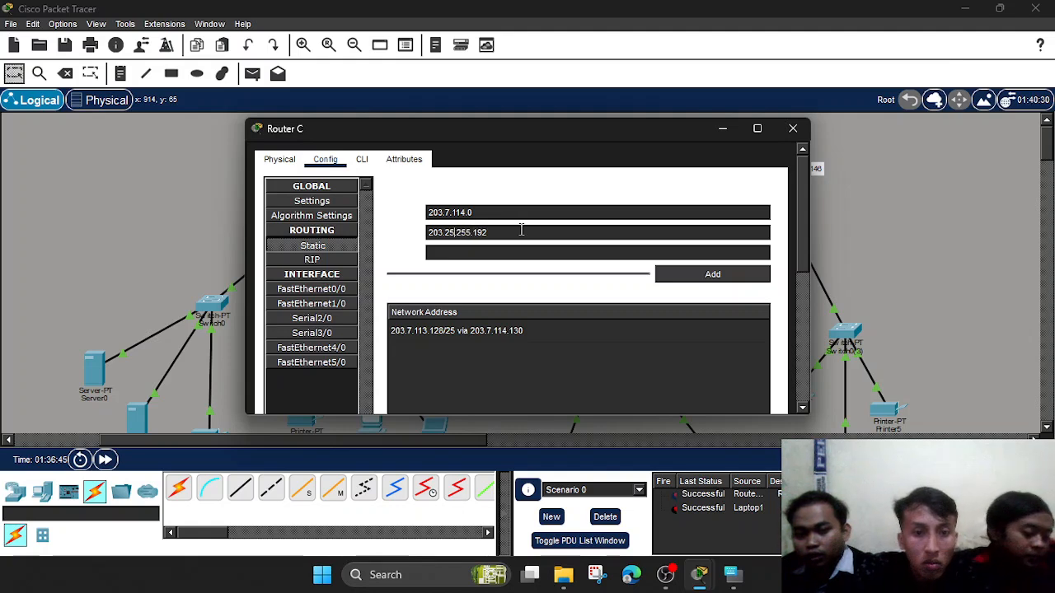
{"action": "key", "text": "BackSpace"}
{"action": "key", "text": "BackSpace"}
{"action": "key", "text": "BackSpace"}
{"action": "type", "text": "255"}
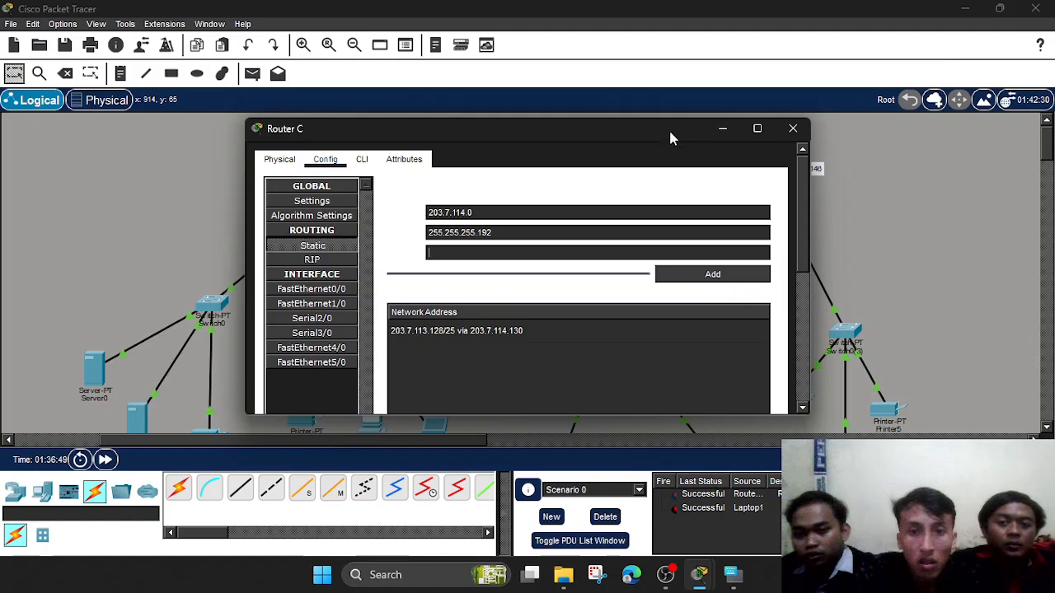
Set the next hop of Router C's new static route to 203.7.114.162.
{"action": "type", "text": "203.7.114.0"}
{"action": "key", "text": "BackSpace"}
{"action": "type", "text": "162"}
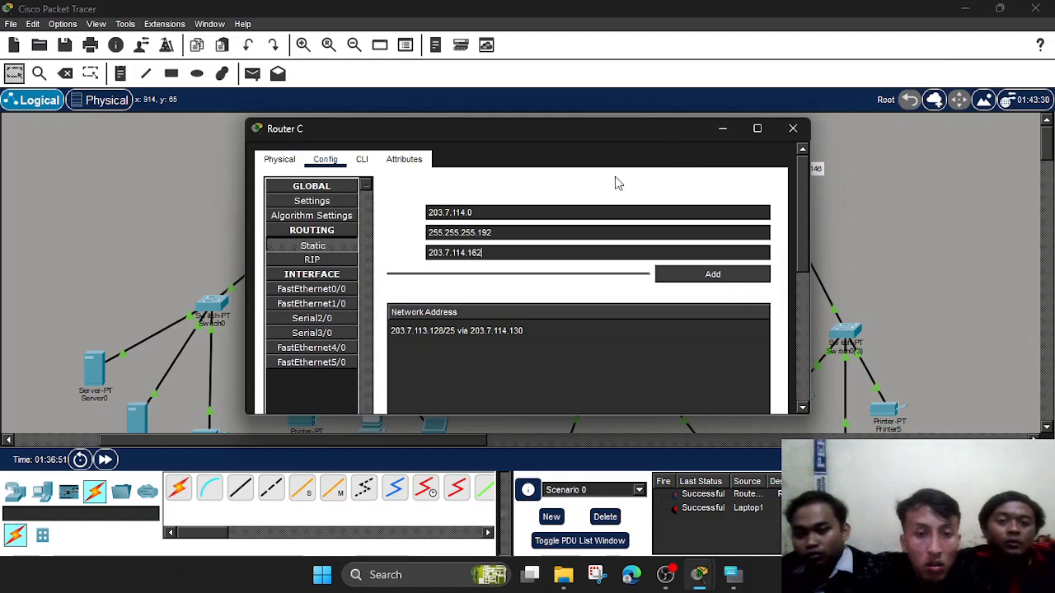
{"action": "left_click_drag", "start_coordinate": [615, 124], "coordinate": [636, 95]}
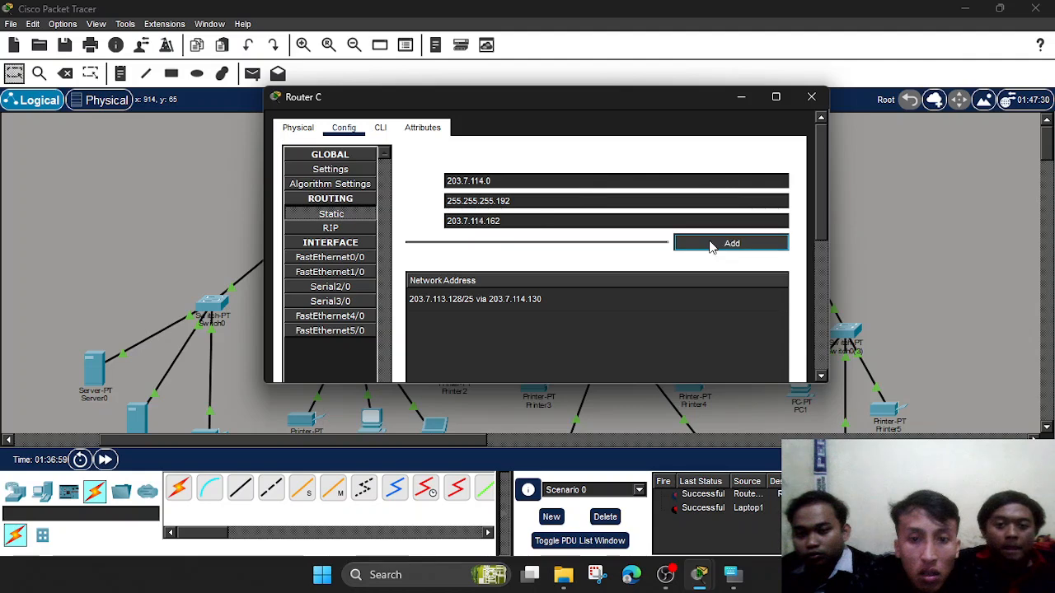
Check the IPv4 address and subnet mask of Router A's FastEthernet4/0 interface.
{"action": "left_click", "coordinate": [729, 99]}
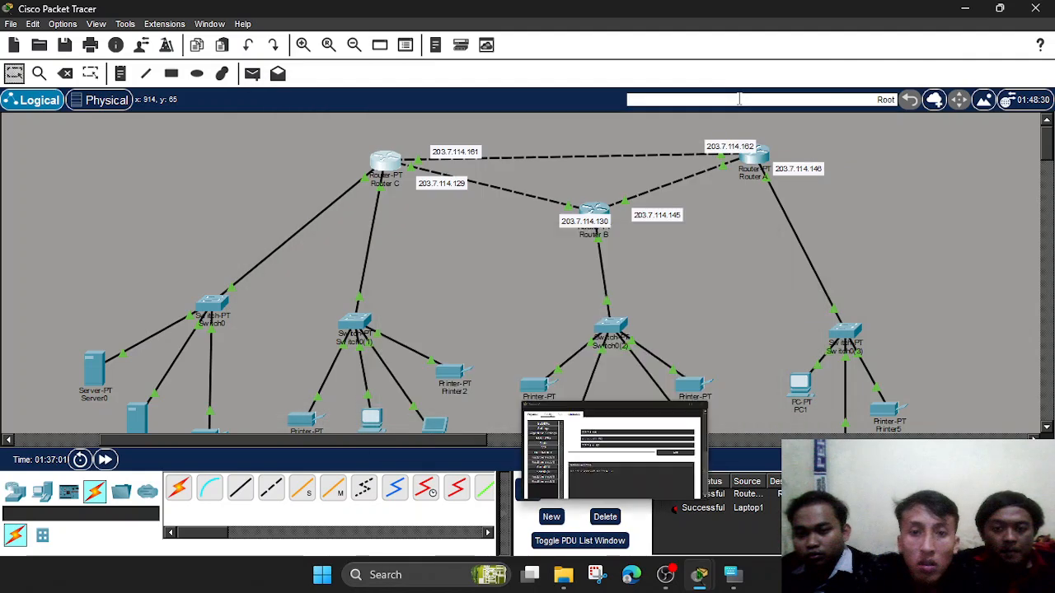
{"action": "left_click", "coordinate": [751, 159]}
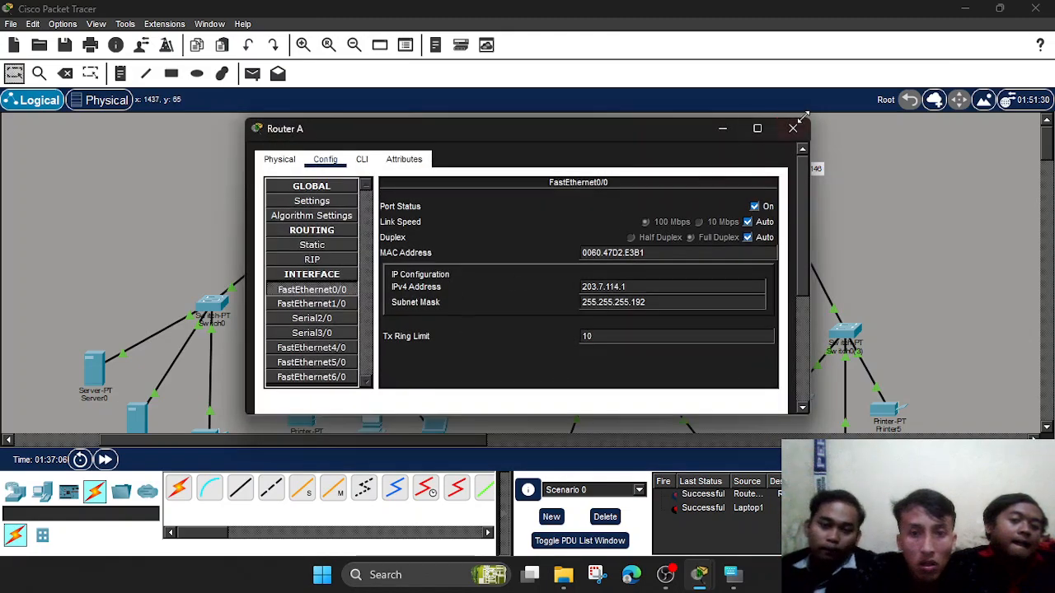
{"action": "left_click", "coordinate": [722, 130]}
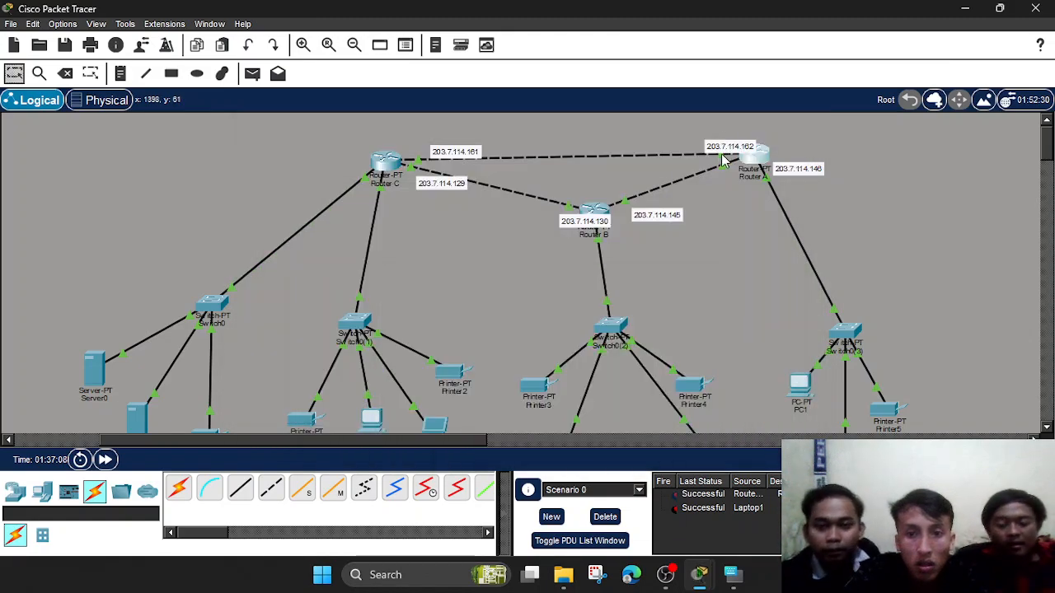
{"action": "left_click", "coordinate": [767, 163]}
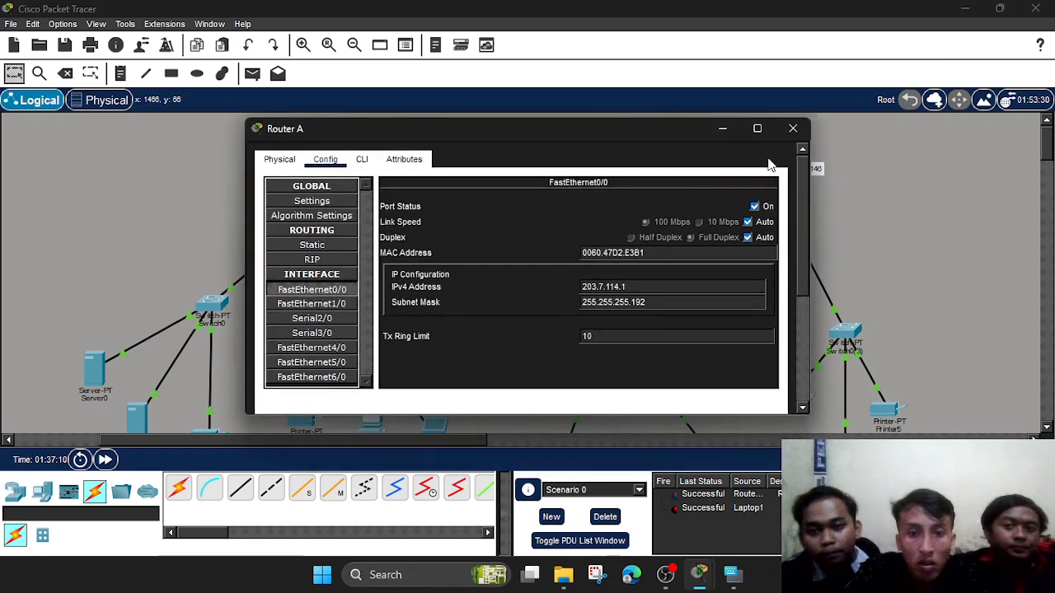
{"action": "left_click", "coordinate": [345, 351]}
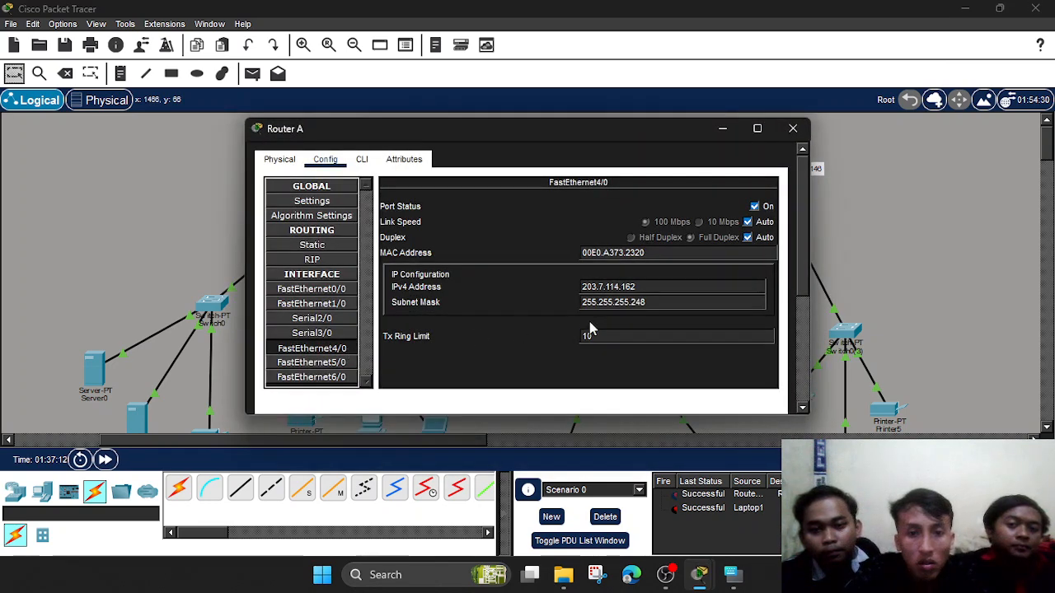
{"action": "left_click", "coordinate": [722, 130]}
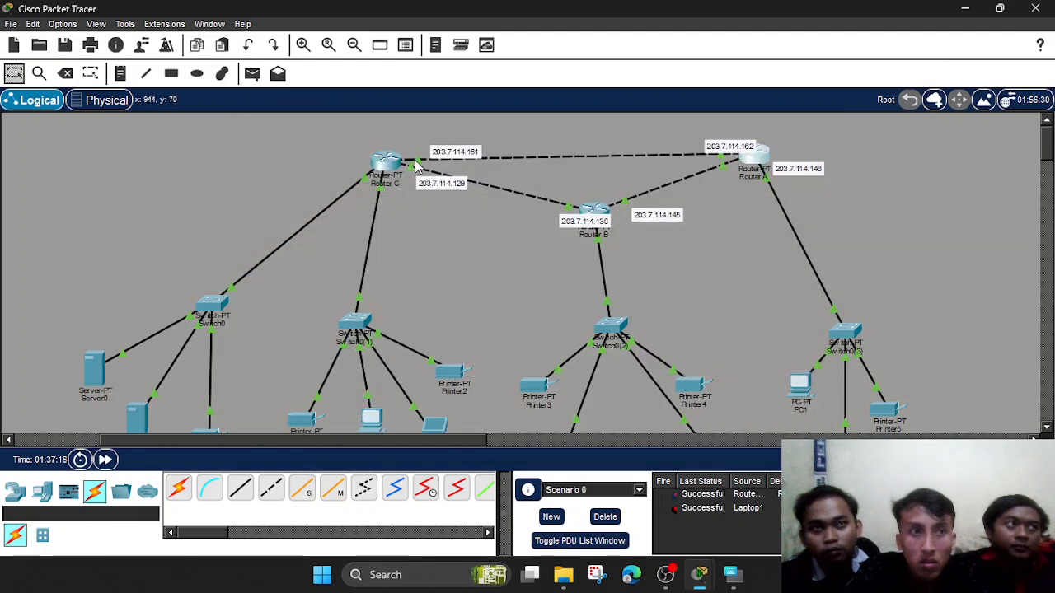
Change the IPv4 address of Router C's FastEthernet5/0 interface to 203.7.114.161.
{"action": "left_click", "coordinate": [387, 165]}
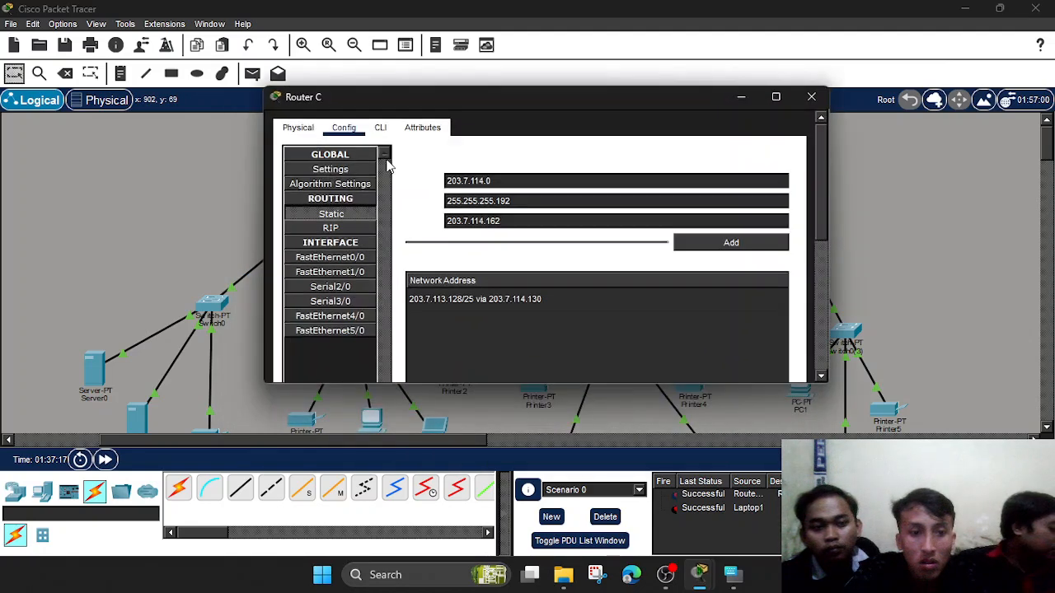
{"action": "left_click", "coordinate": [312, 334]}
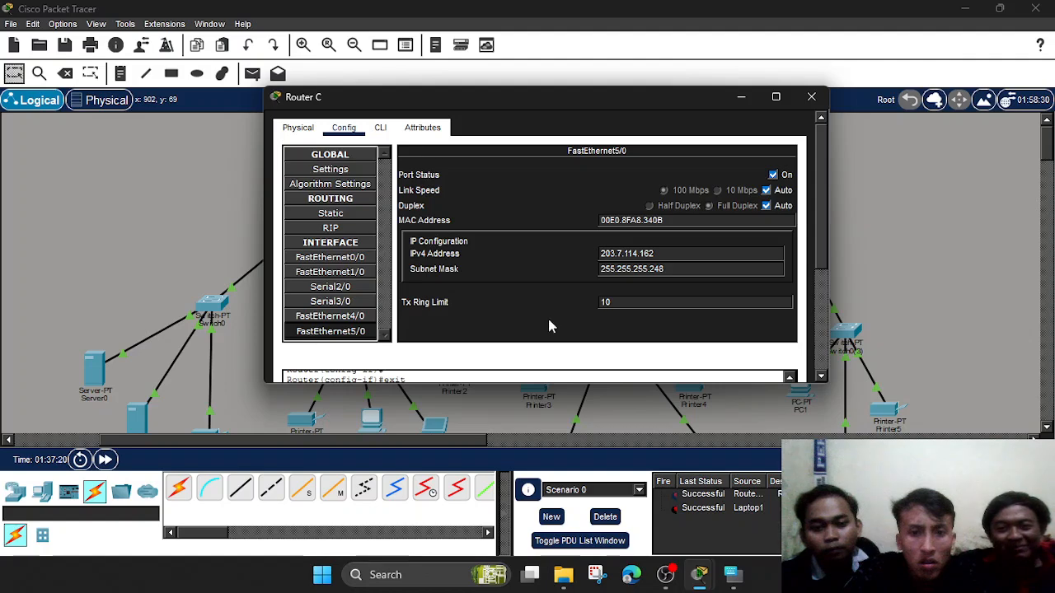
{"action": "left_click", "coordinate": [744, 99]}
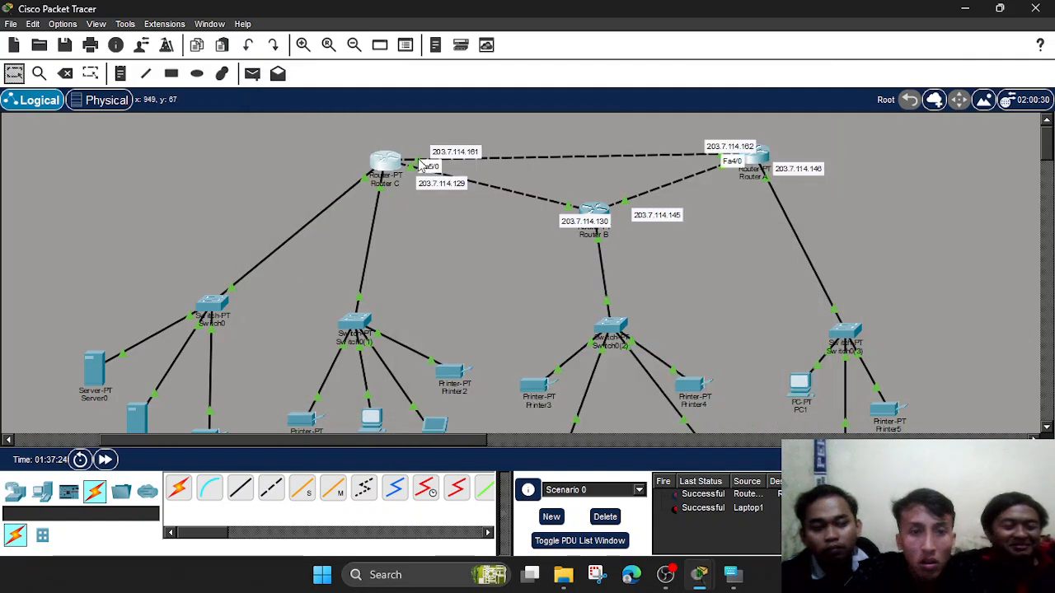
{"action": "left_click", "coordinate": [387, 163]}
{"action": "left_click", "coordinate": [368, 318]}
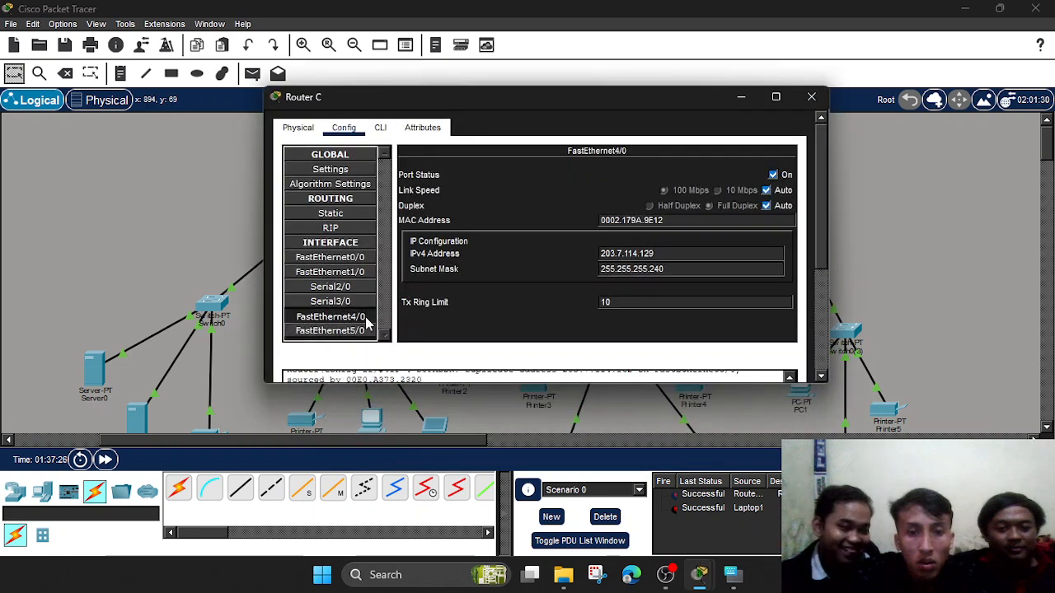
{"action": "left_click", "coordinate": [362, 331]}
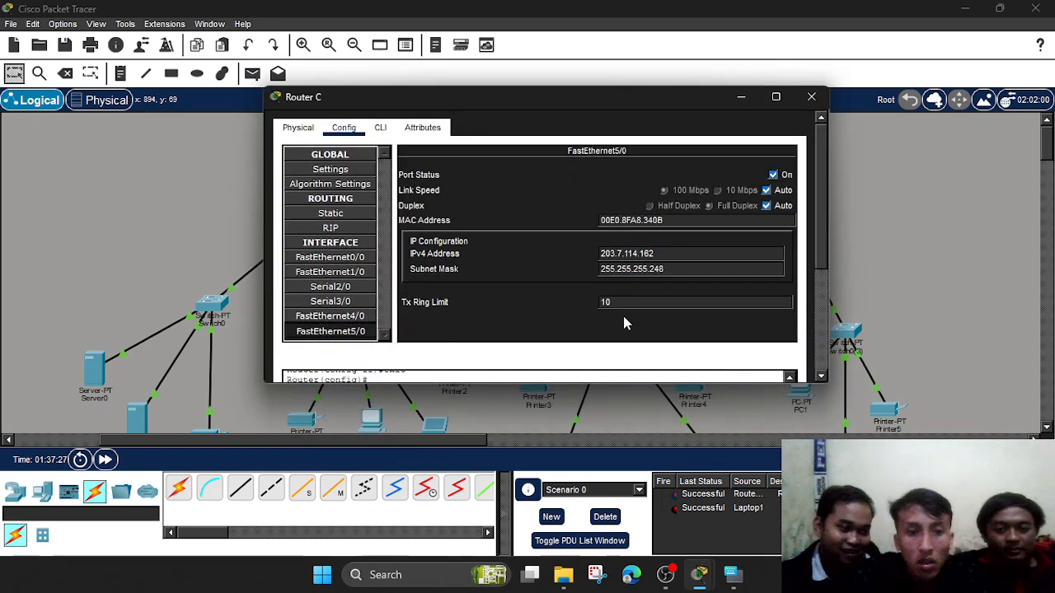
{"action": "left_click", "coordinate": [668, 258]}
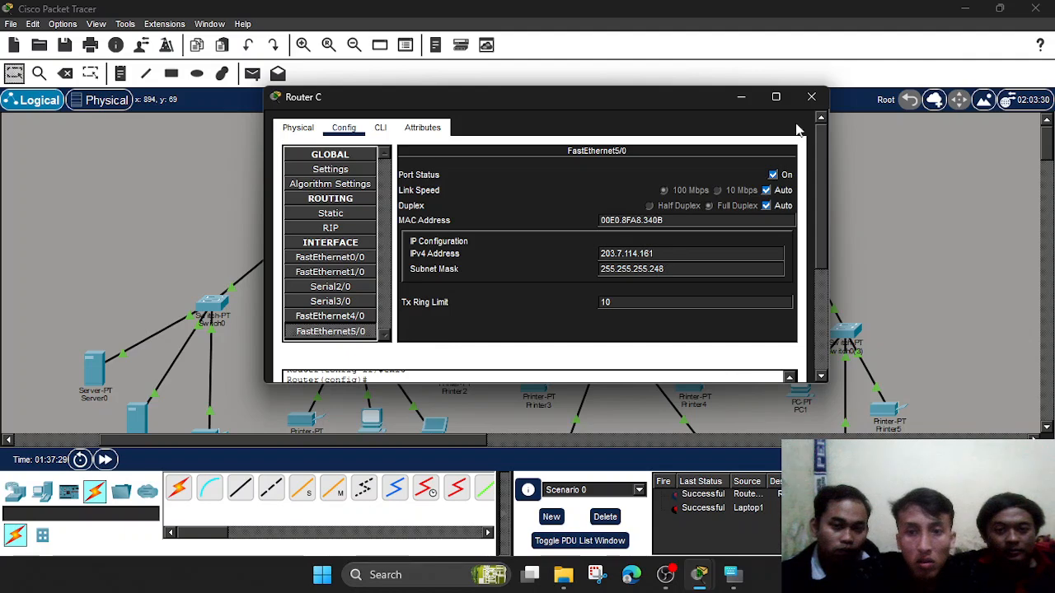
Add the prepared 203.7.114.0 route to Router C's static routes and close the router's configuration.
{"action": "left_click", "coordinate": [356, 213]}
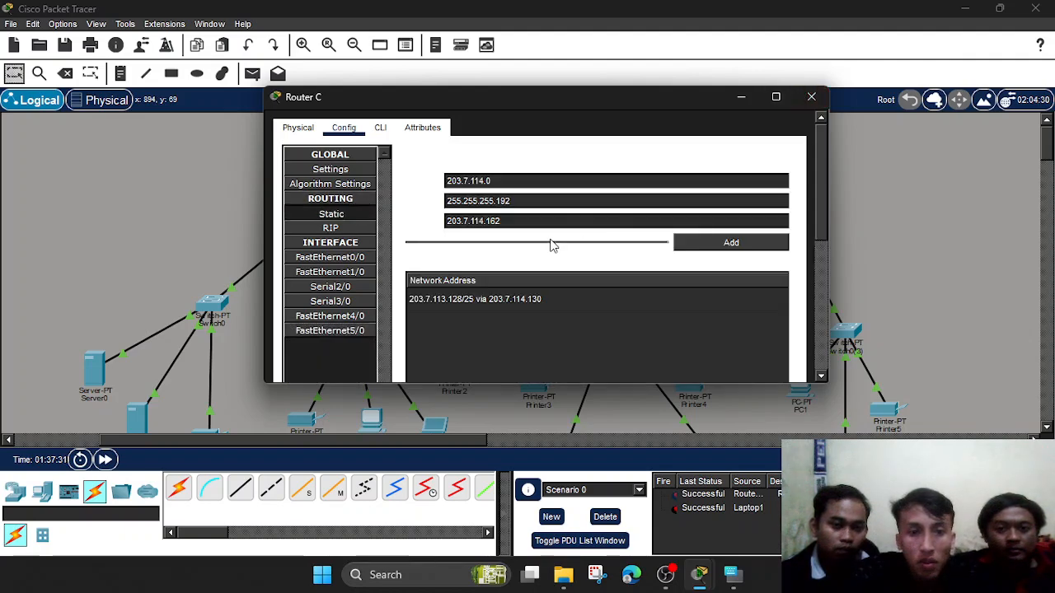
{"action": "left_click", "coordinate": [708, 245]}
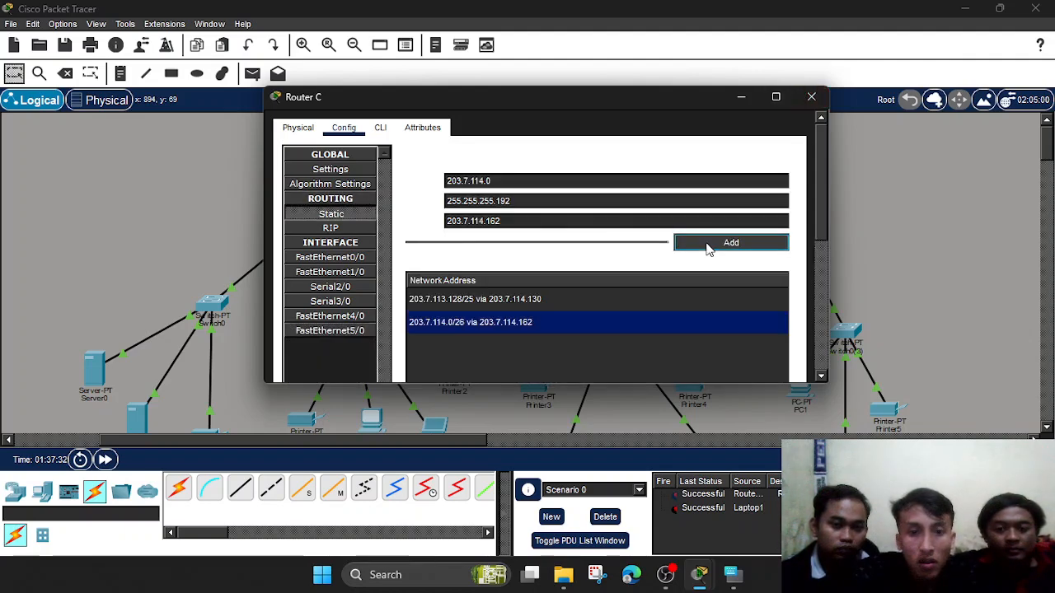
{"action": "left_click", "coordinate": [812, 96]}
Send a simple PDU from Router C to Router A to test their direct link.
{"action": "scroll", "coordinate": [478, 211], "scroll_direction": "down", "scroll_amount": 2}
{"action": "left_click", "coordinate": [252, 73]}
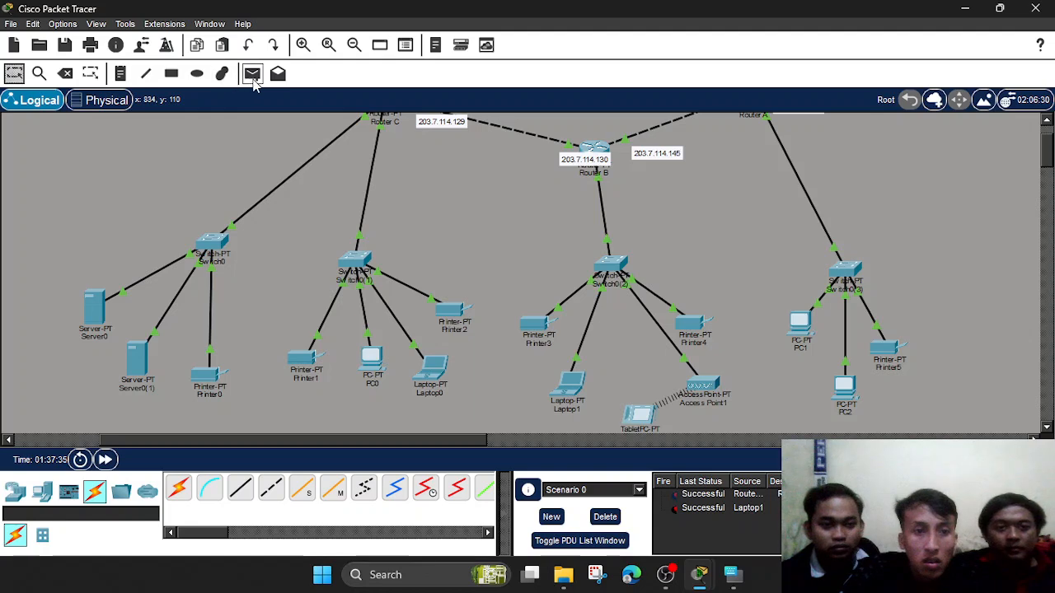
{"action": "scroll", "coordinate": [464, 140], "scroll_direction": "up", "scroll_amount": 2}
{"action": "left_click", "coordinate": [386, 161]}
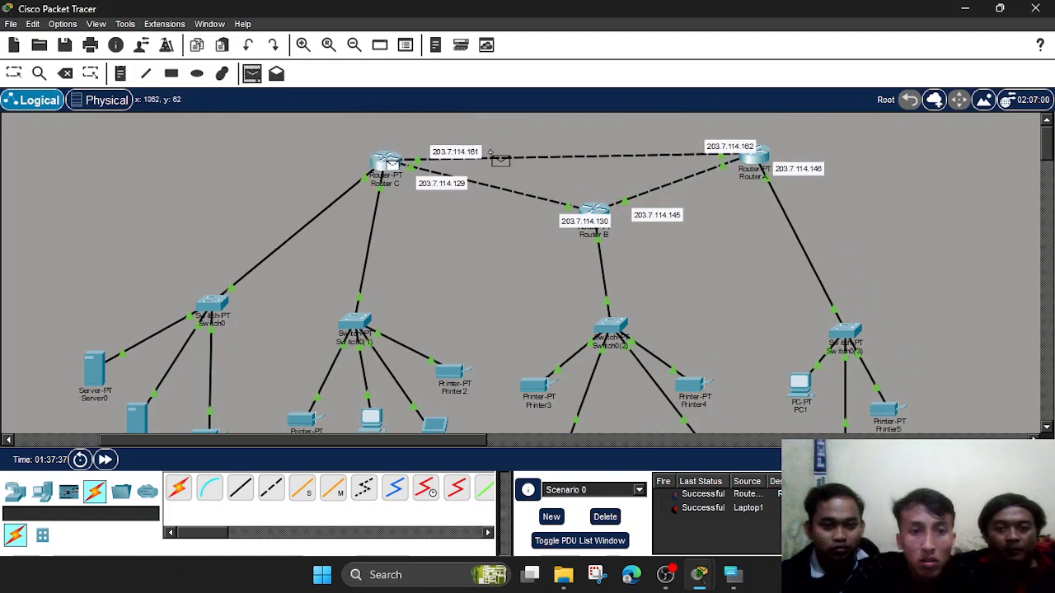
{"action": "left_click", "coordinate": [753, 154]}
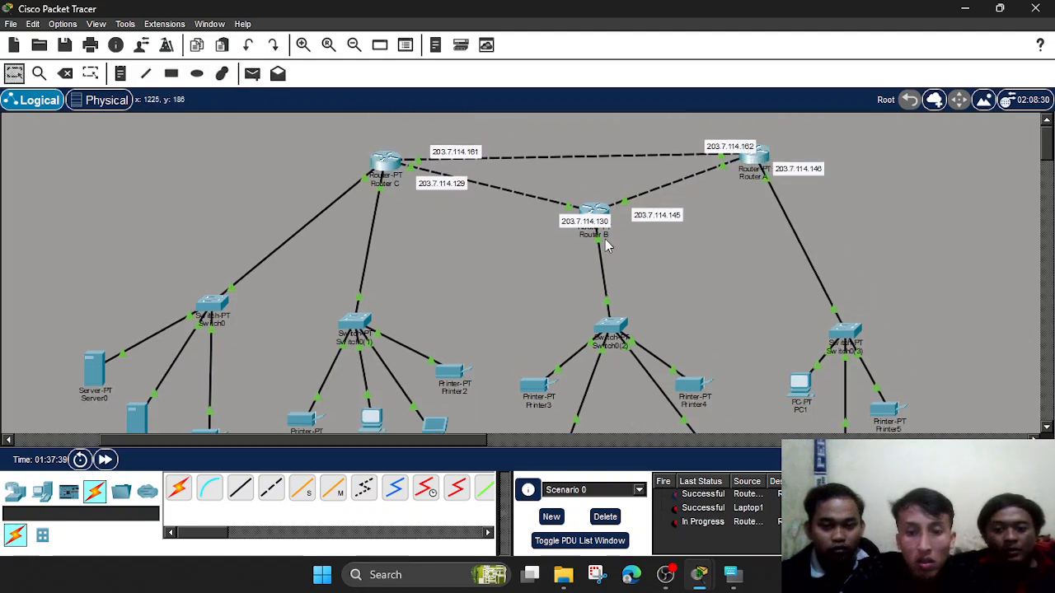
Repeat the simple PDU test from Router C to Router A.
{"action": "left_click", "coordinate": [252, 73]}
{"action": "left_click", "coordinate": [386, 160]}
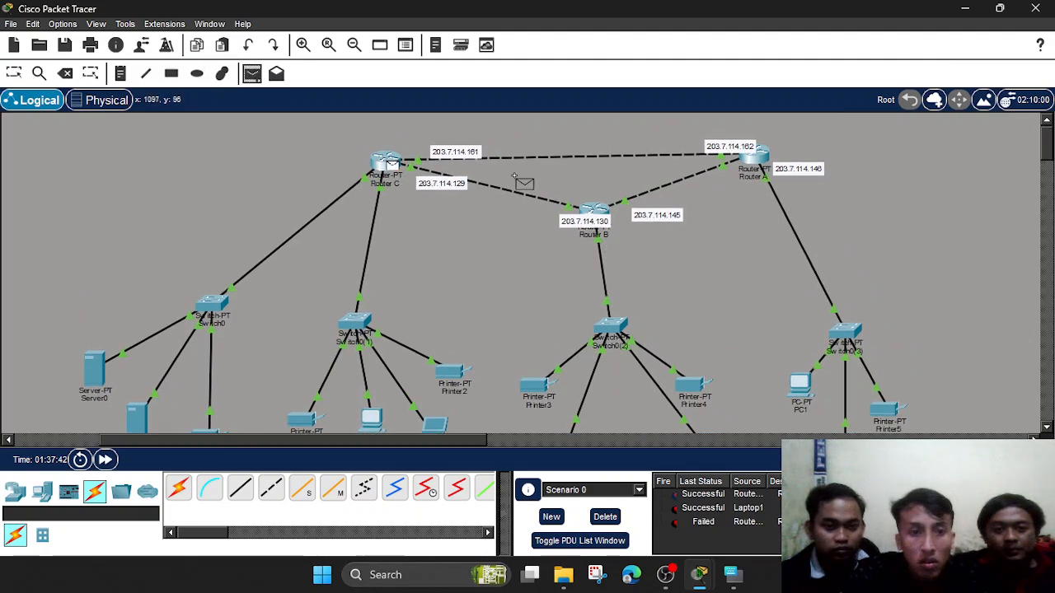
{"action": "left_click", "coordinate": [760, 155]}
{"action": "scroll", "coordinate": [523, 203], "scroll_direction": "down", "scroll_amount": 3}
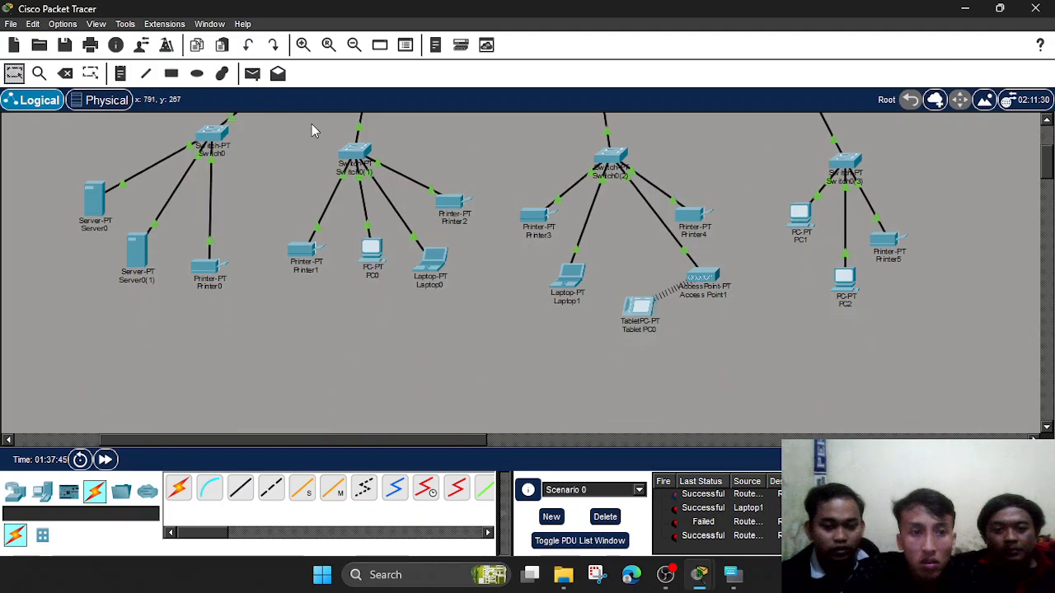
Send a simple PDU from PC1 to Server0(1) to test the connection between their subnets.
{"action": "left_click", "coordinate": [252, 73]}
{"action": "scroll", "coordinate": [751, 310], "scroll_direction": "up", "scroll_amount": 3}
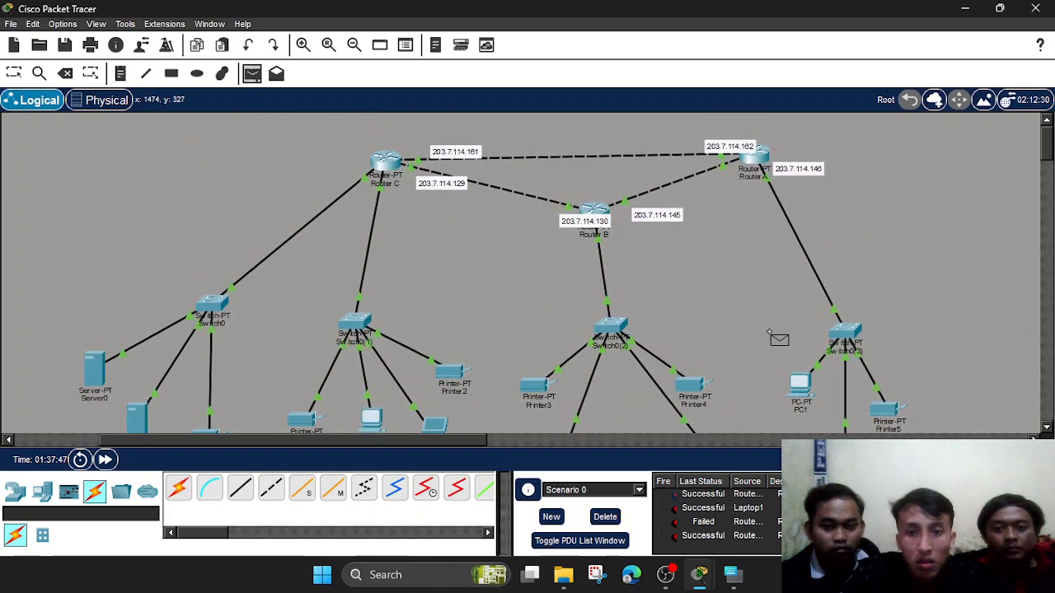
{"action": "scroll", "coordinate": [803, 377], "scroll_direction": "down", "scroll_amount": 4}
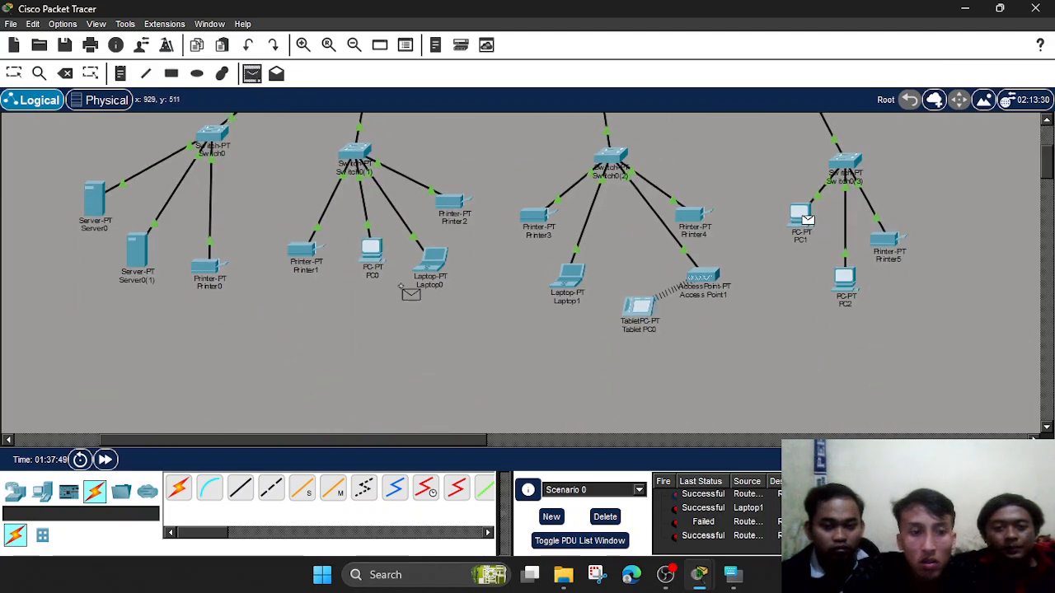
{"action": "left_click", "coordinate": [137, 245]}
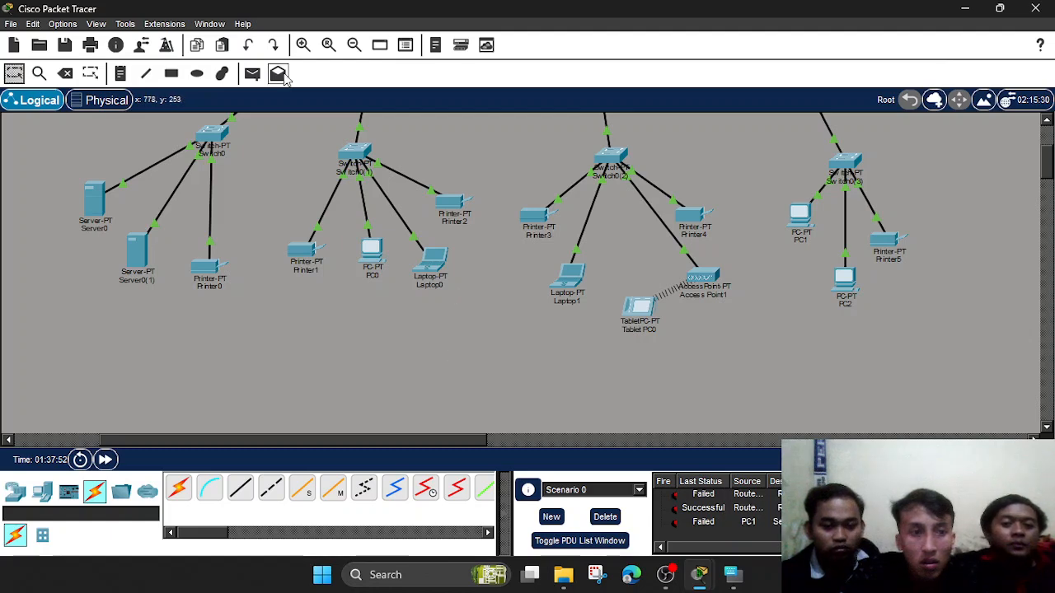
Delete the test PDUs of Scenario 0 and send a simple PDU from Printer5 to PC0.
{"action": "left_click", "coordinate": [605, 516]}
{"action": "scroll", "coordinate": [657, 356], "scroll_direction": "up", "scroll_amount": 1}
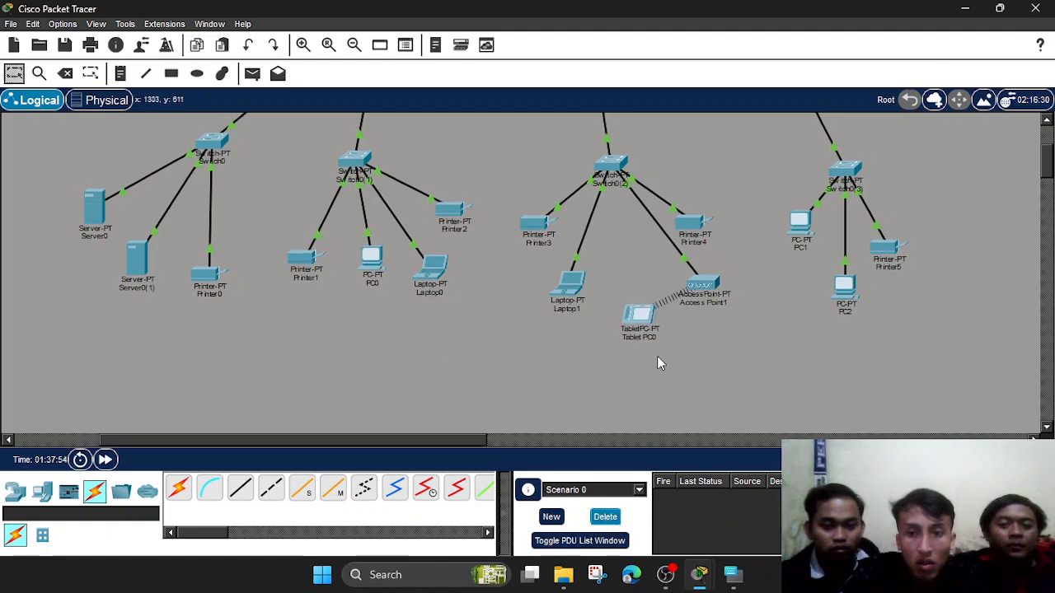
{"action": "left_click", "coordinate": [252, 76]}
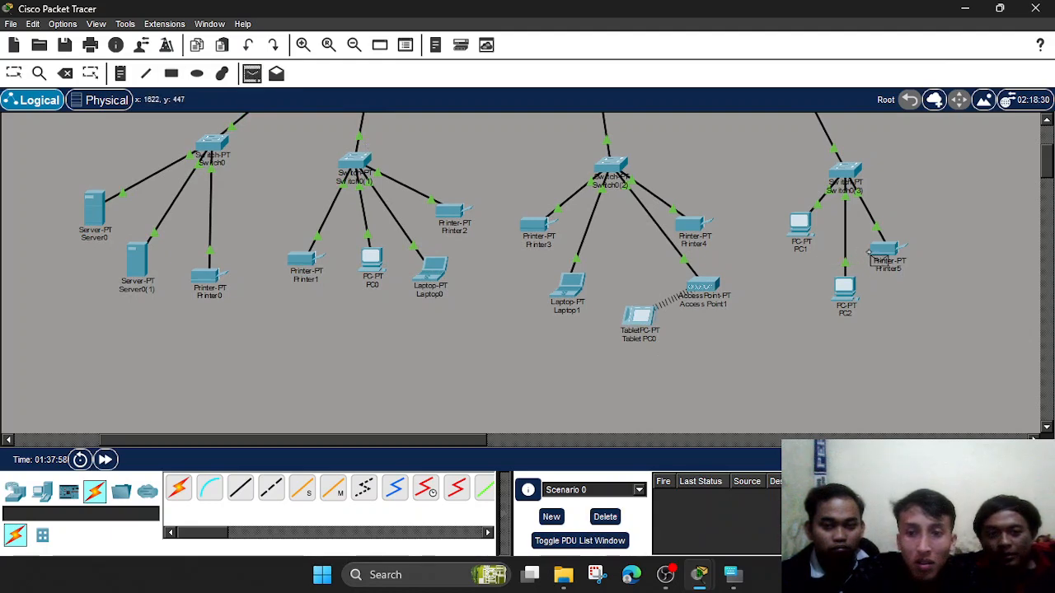
{"action": "left_click", "coordinate": [893, 250]}
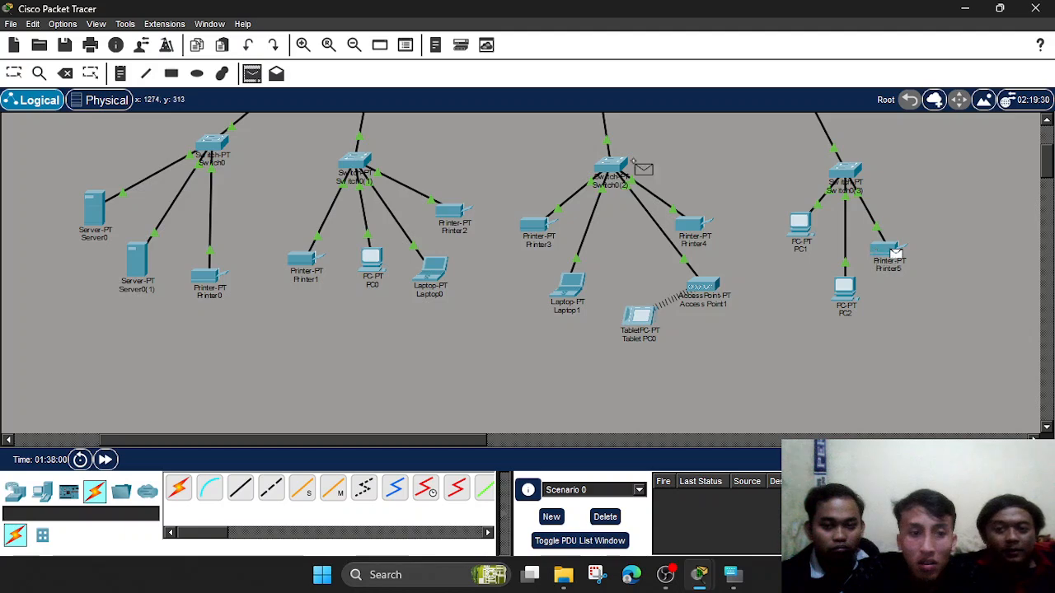
{"action": "left_click", "coordinate": [373, 257]}
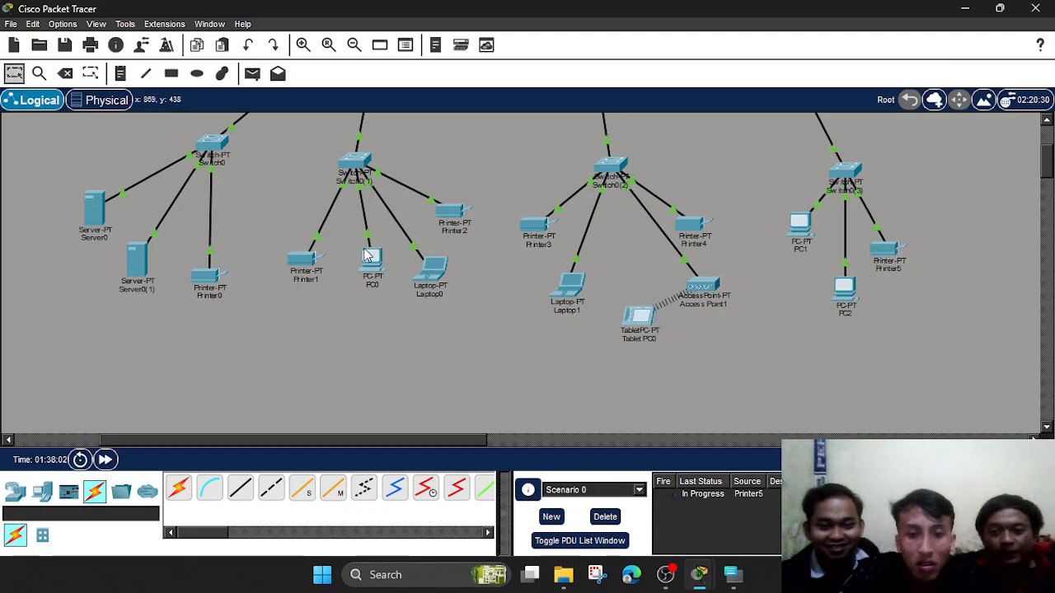
{"action": "scroll", "coordinate": [568, 266], "scroll_direction": "down", "scroll_amount": 5}
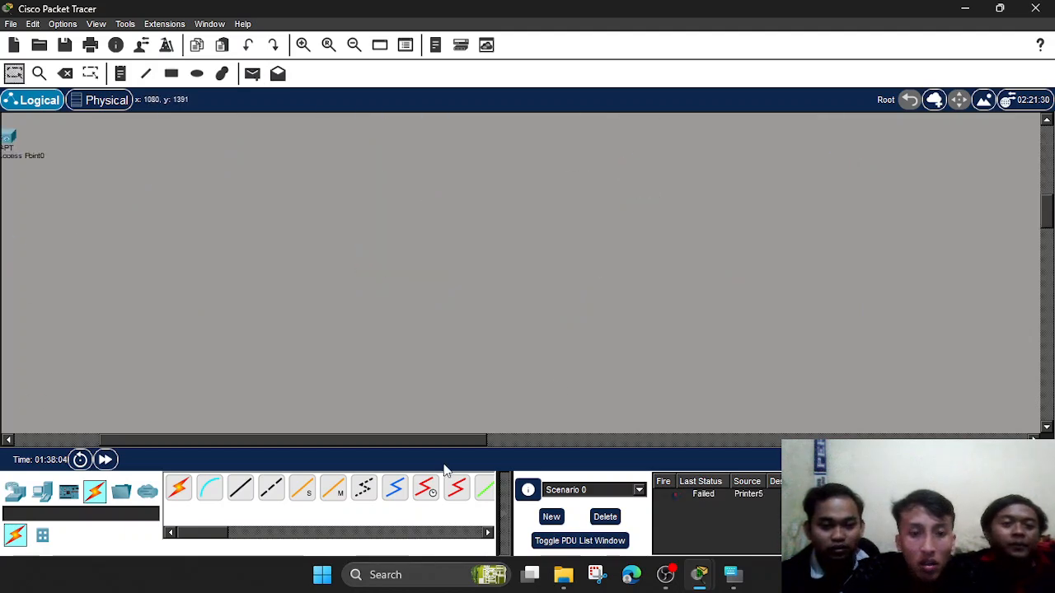
{"action": "scroll", "coordinate": [521, 289], "scroll_direction": "up", "scroll_amount": 5}
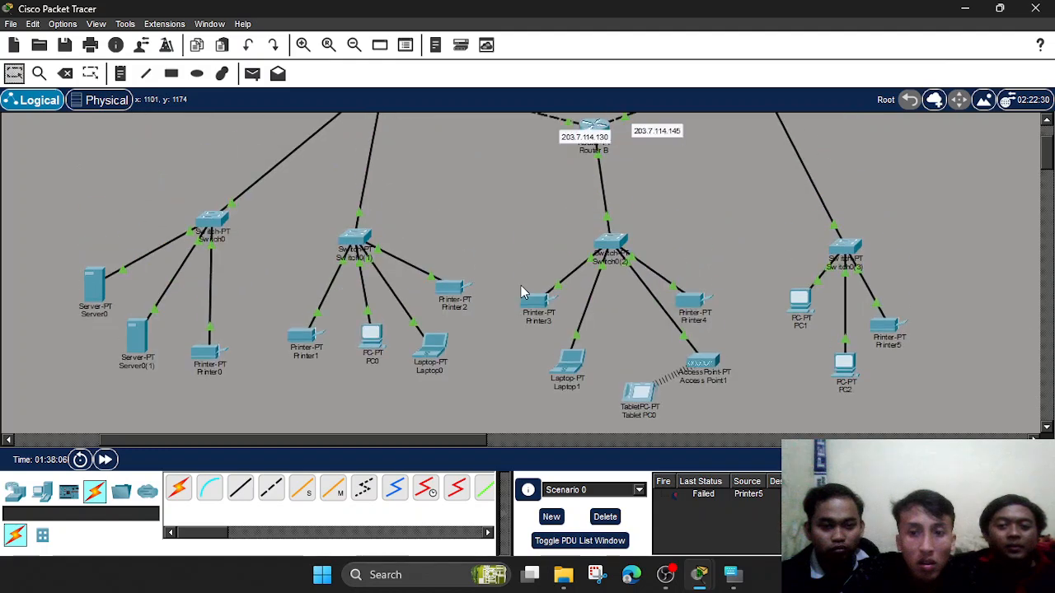
Send a simple PDU from PC2 to PC0 to test the route between Router A's and Router C's subnets.
{"action": "left_click", "coordinate": [253, 75]}
{"action": "left_click", "coordinate": [843, 362]}
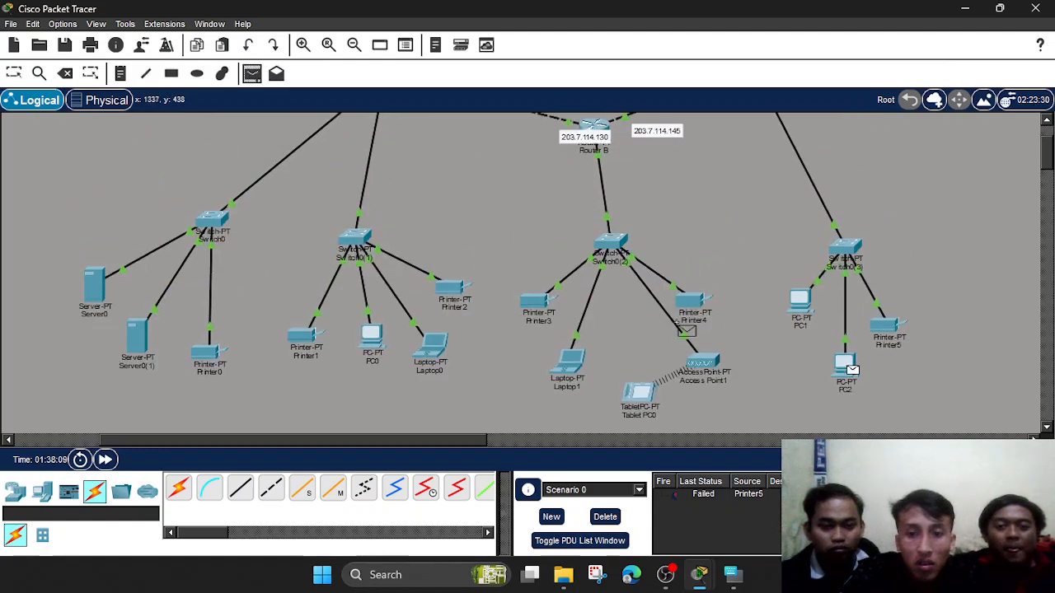
{"action": "left_click", "coordinate": [372, 335]}
{"action": "scroll", "coordinate": [677, 334], "scroll_direction": "up", "scroll_amount": 3}
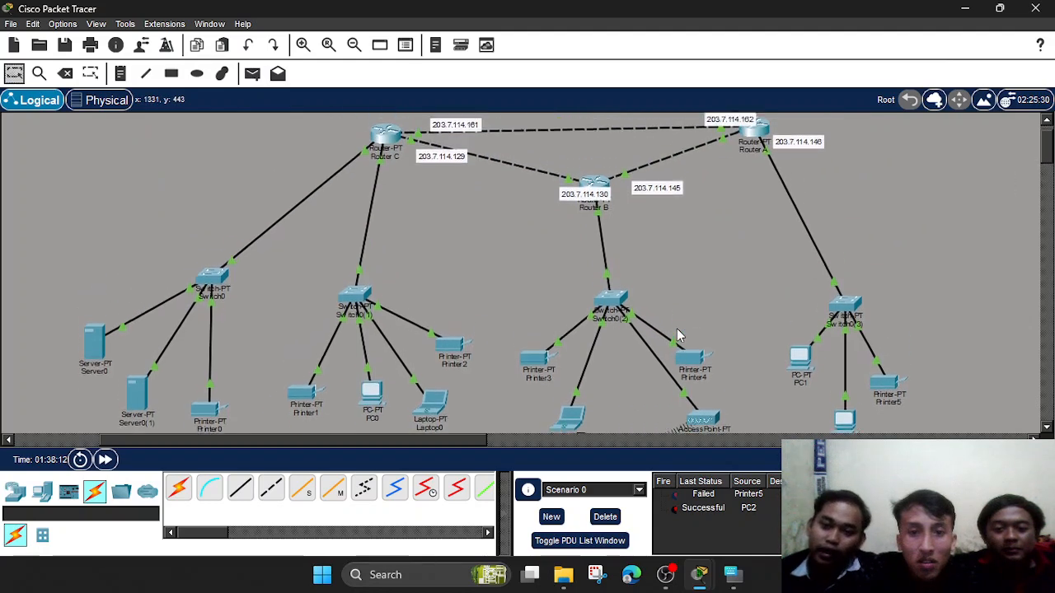
{"action": "scroll", "coordinate": [676, 334], "scroll_direction": "down", "scroll_amount": 1}
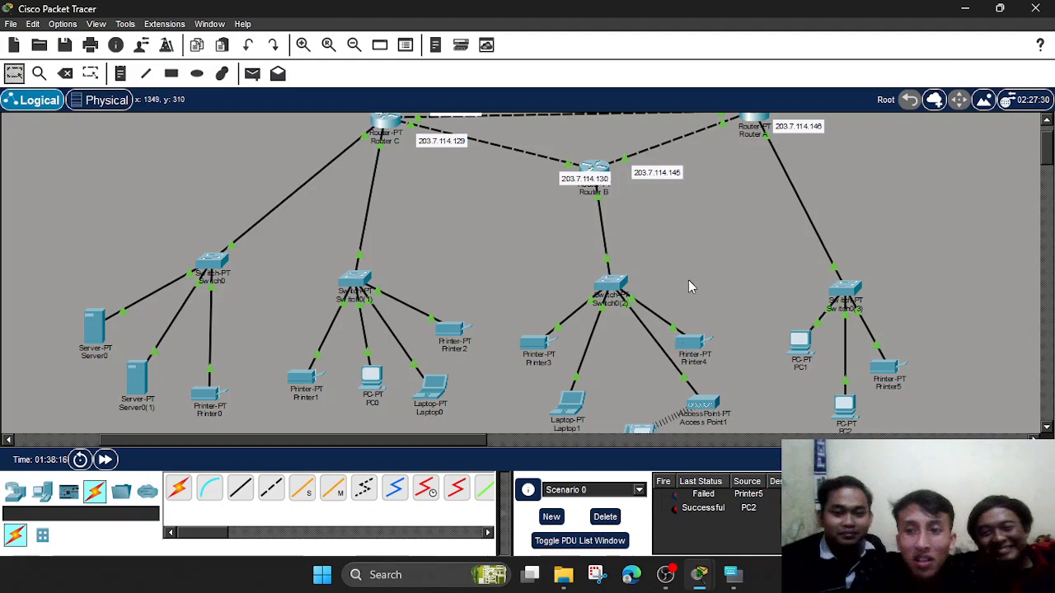
{"action": "scroll", "coordinate": [691, 286], "scroll_direction": "up", "scroll_amount": 1}
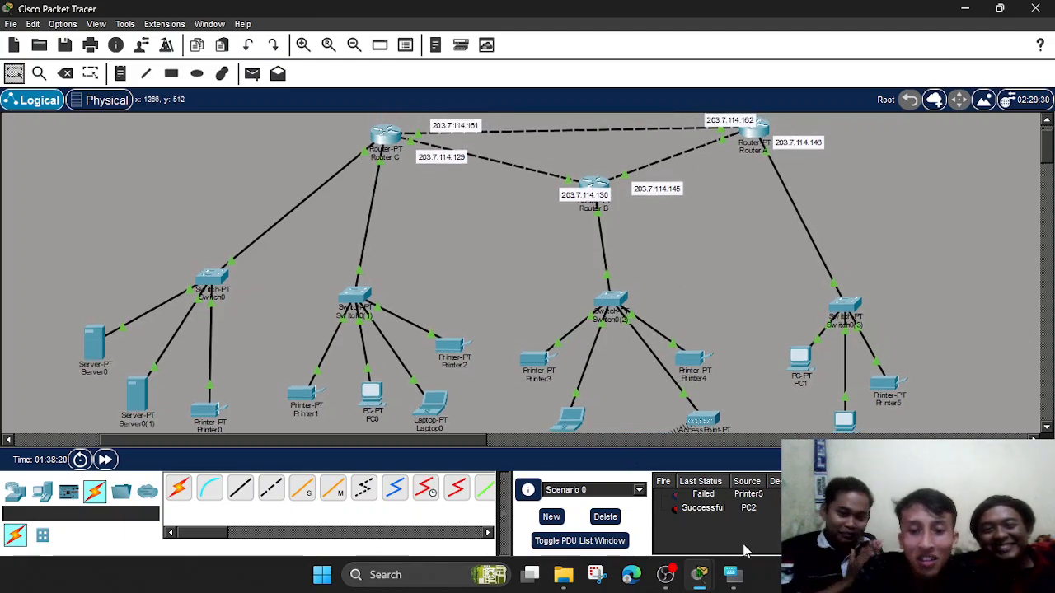
{"action": "left_click", "coordinate": [669, 576]}
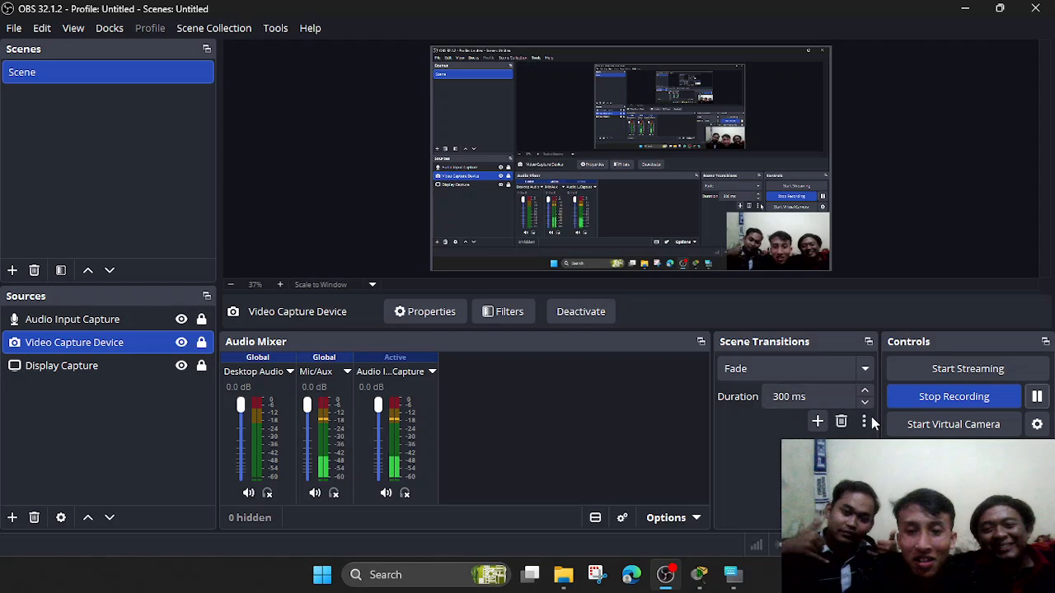